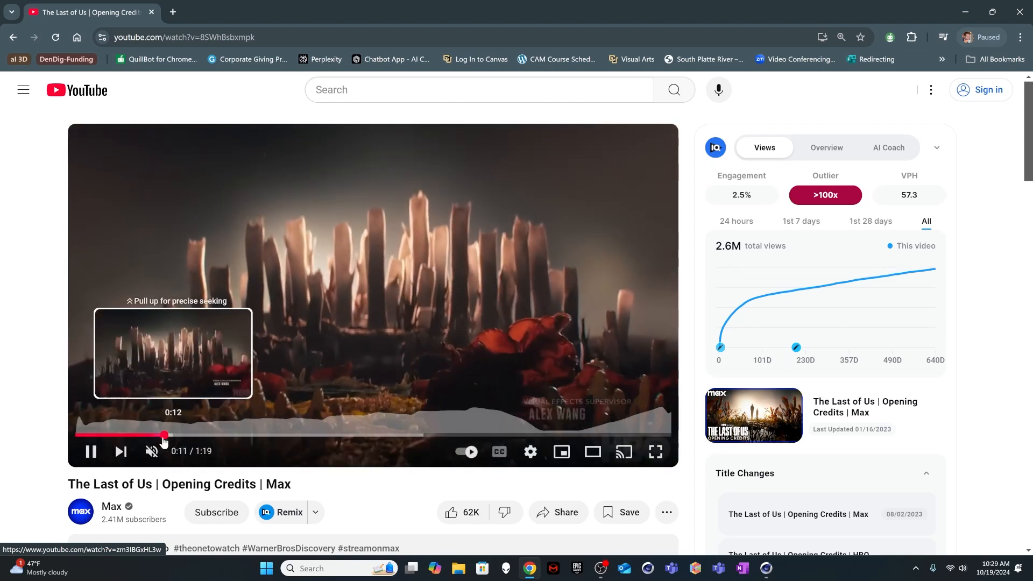
Step: Replay the opening seconds of The Last of Us opening credits video to study the fungal landscape shot
drag(81, 434, 52, 432)
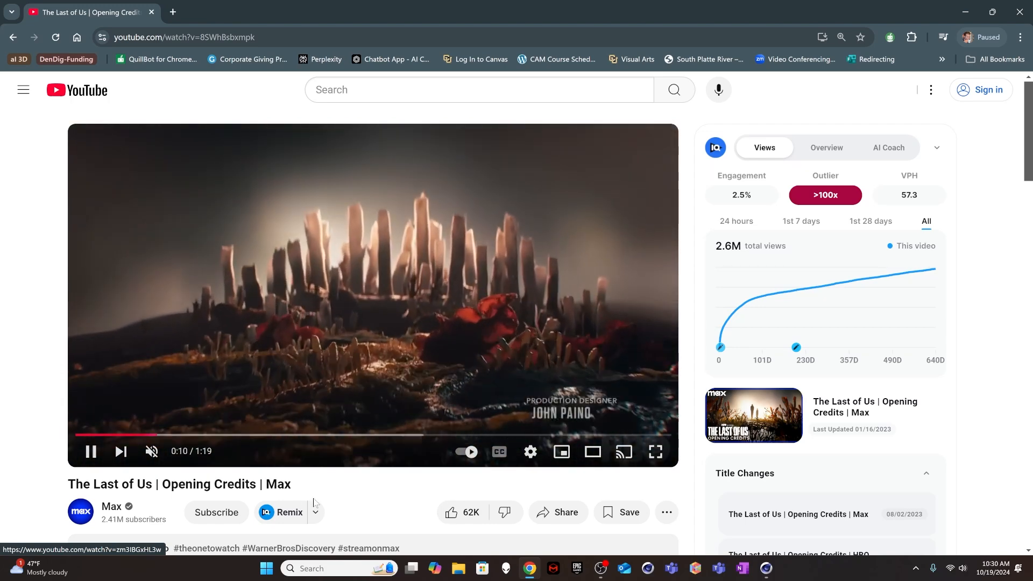
click(91, 452)
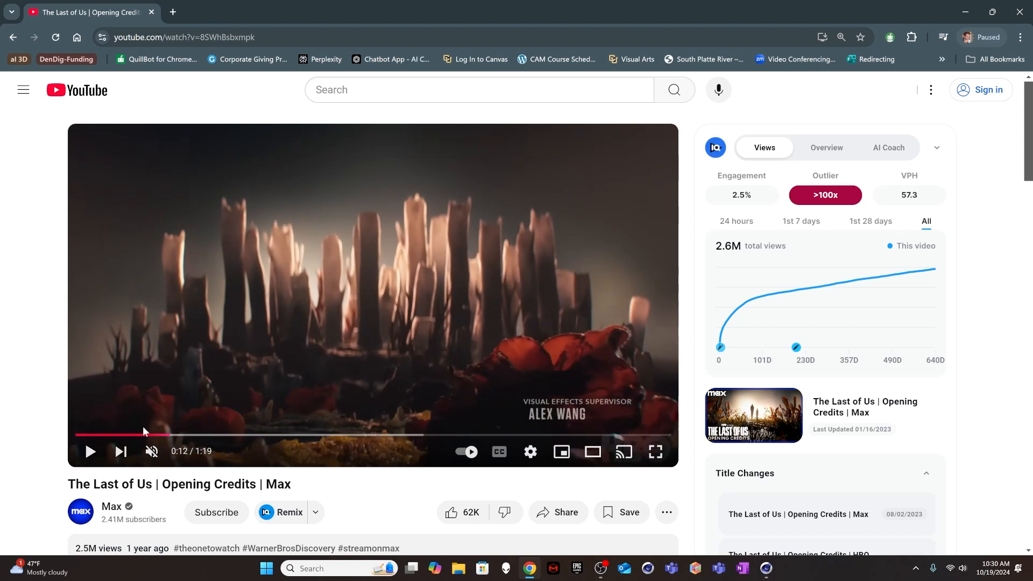
drag(140, 434, 52, 433)
click(89, 455)
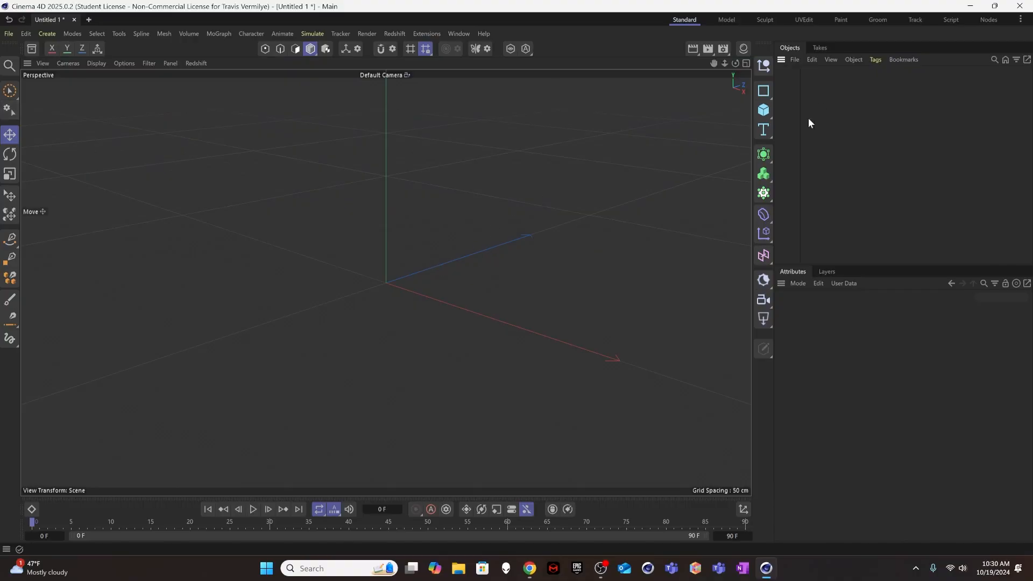
Step: Add a Landscape primitive to the empty scene
click(764, 111)
key(Delete)
drag(764, 111, 861, 204)
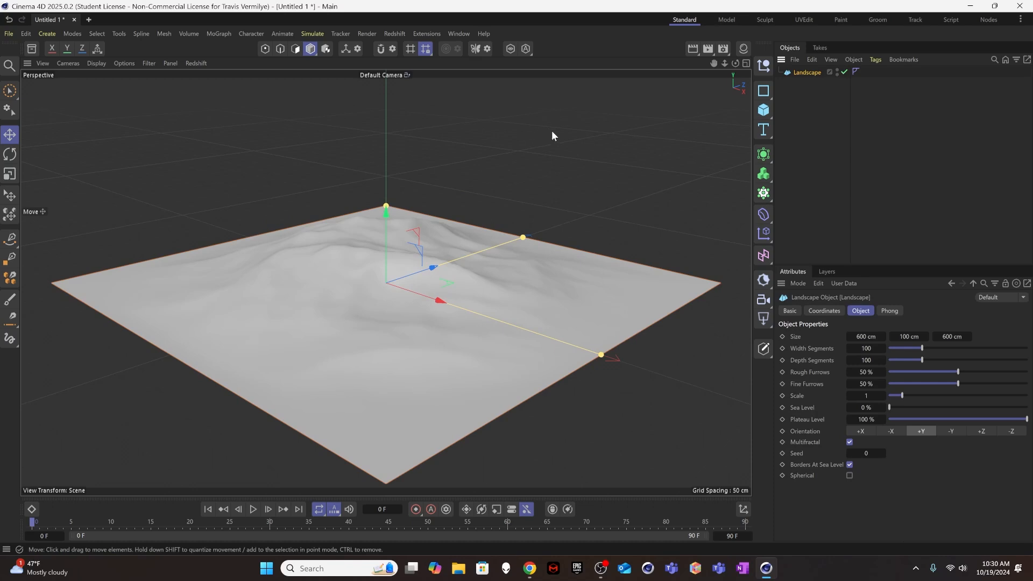
Step: Enlarge the landscape to a width of 1200 cm and a depth of 1200 cm
alt+drag(439, 269, 410, 340)
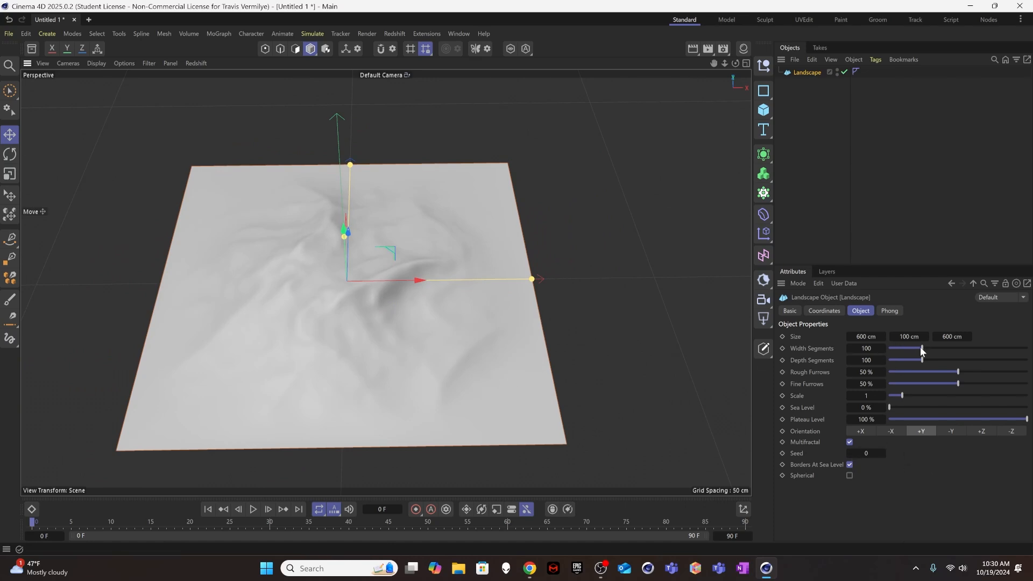
click(867, 337)
text(200)
key(Tab)
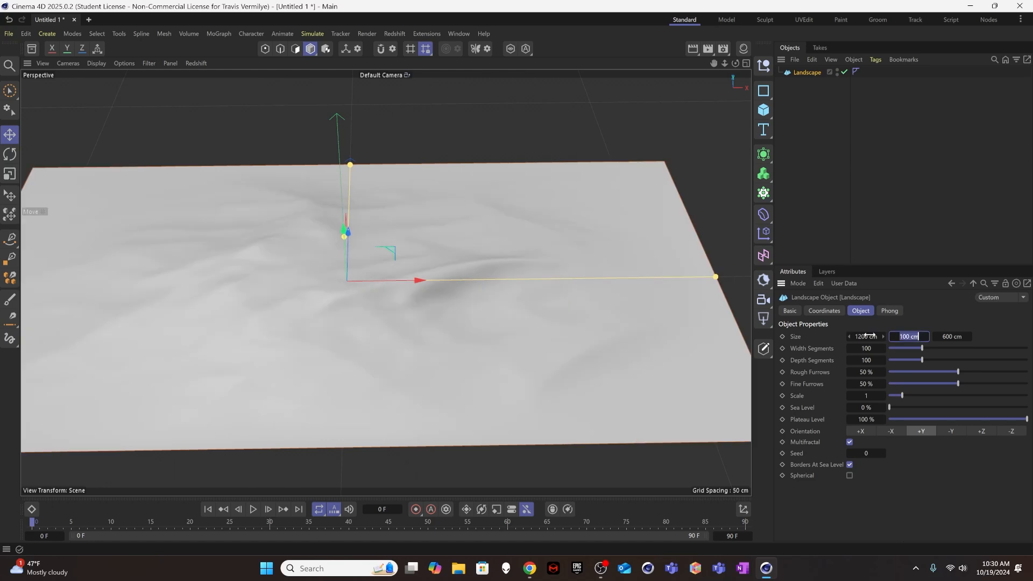
key(Tab)
text(12)
key(Tab)
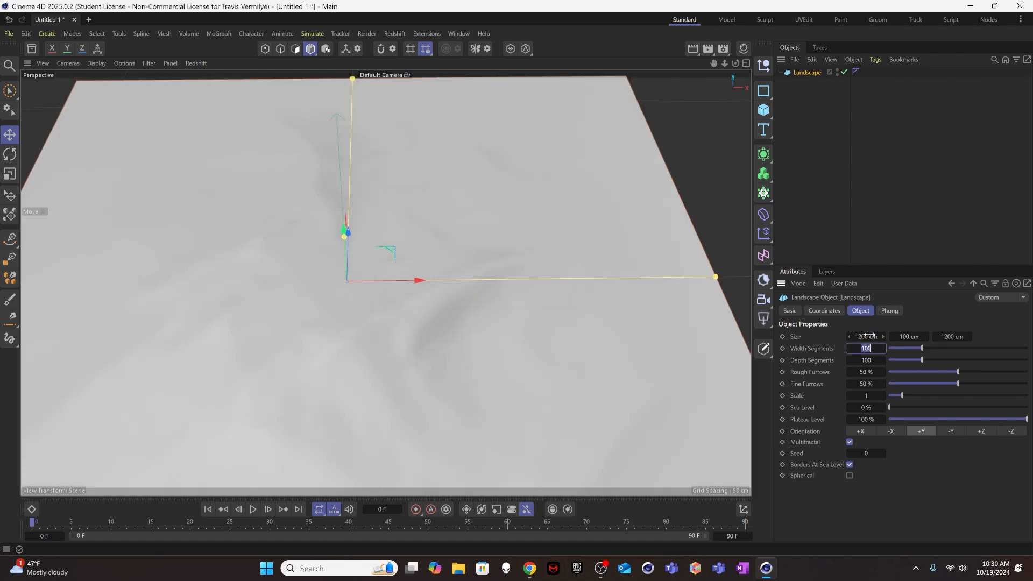
Step: Try a landscape height of 300 cm, and settle on 200 cm
click(901, 337)
text(300)
key(Return)
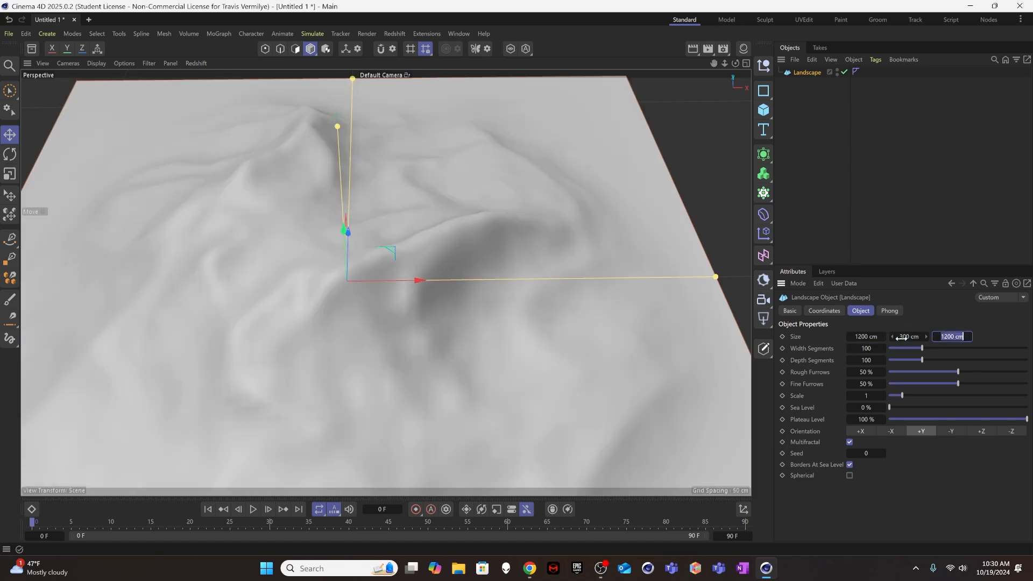
alt+drag(472, 295, 365, 254)
click(896, 336)
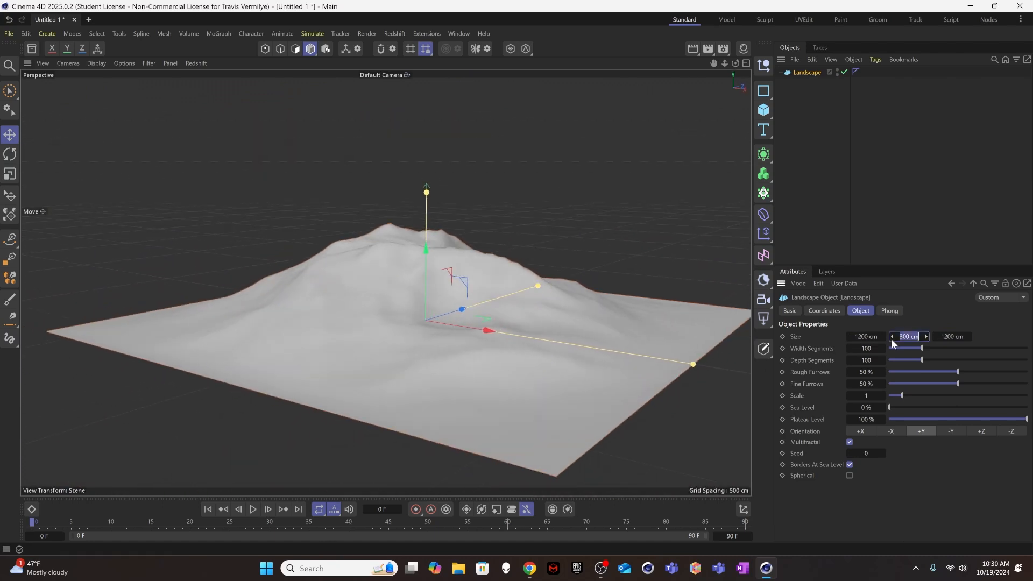
text(200)
key(Return)
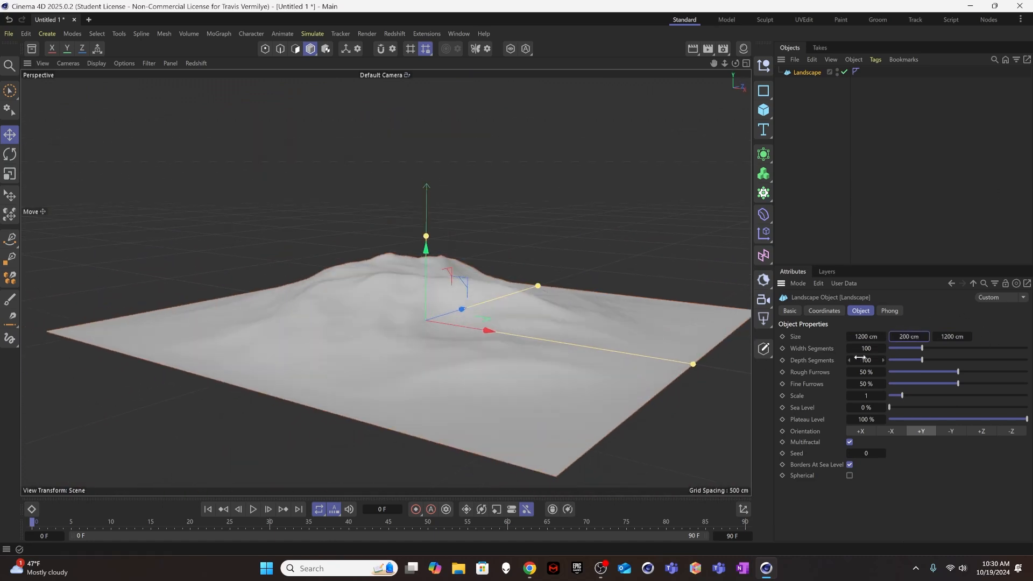
Step: Raise the landscape's mesh resolution to 500 width segments and 500 depth segments
drag(864, 348, 915, 349)
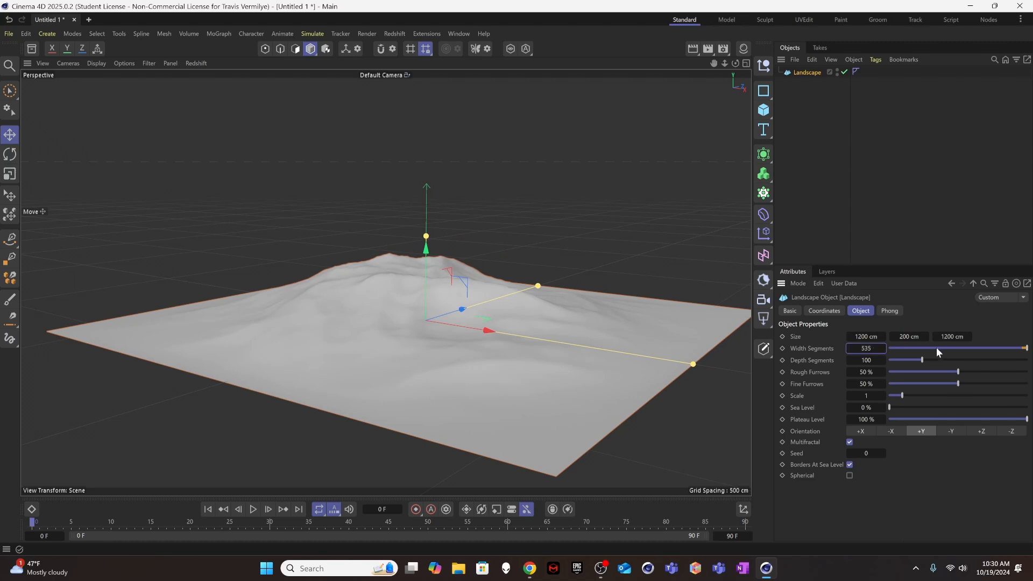
click(866, 348)
key(Tab)
text(500)
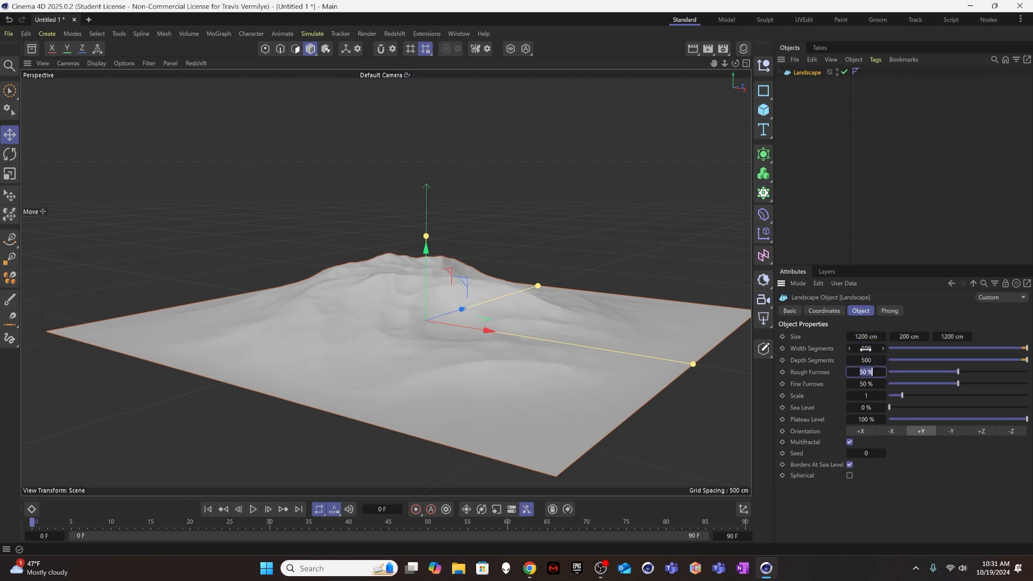
key(Tab)
Step: Try several seed values for the landscape and settle on seed 13
alt+drag(698, 320, 451, 351)
alt+middle_drag(451, 347, 449, 381)
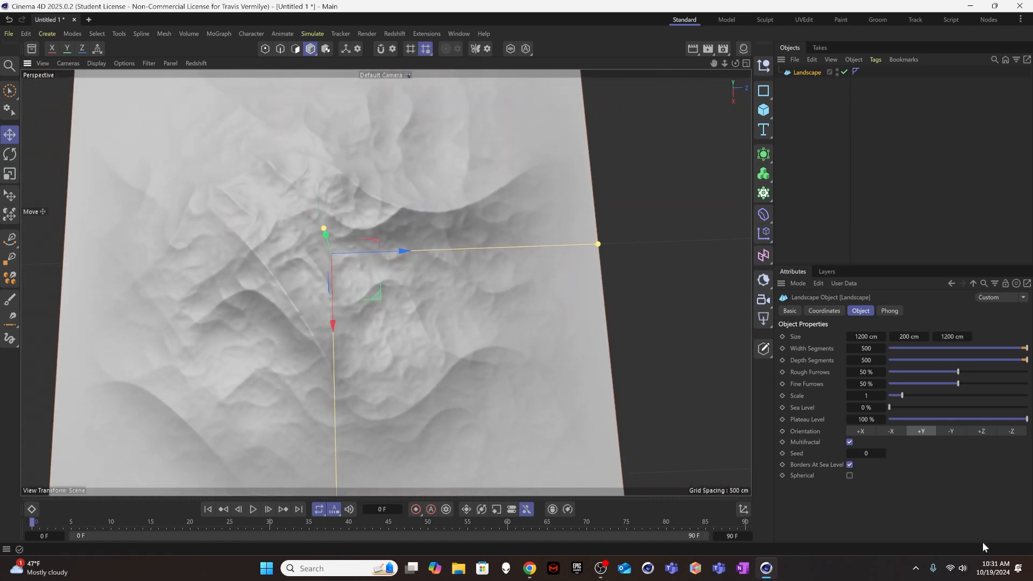
click(883, 453)
click(883, 453)
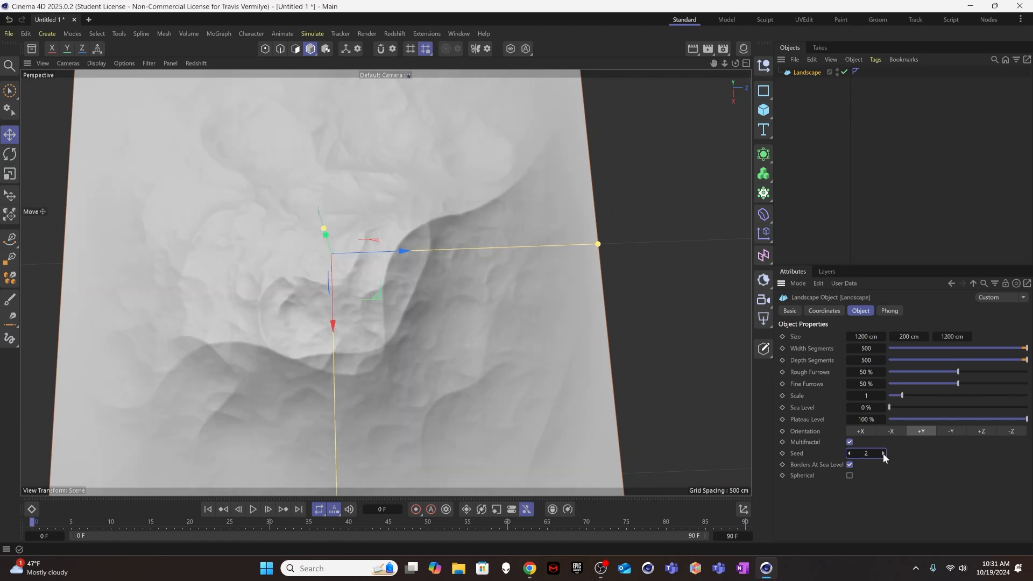
click(883, 453)
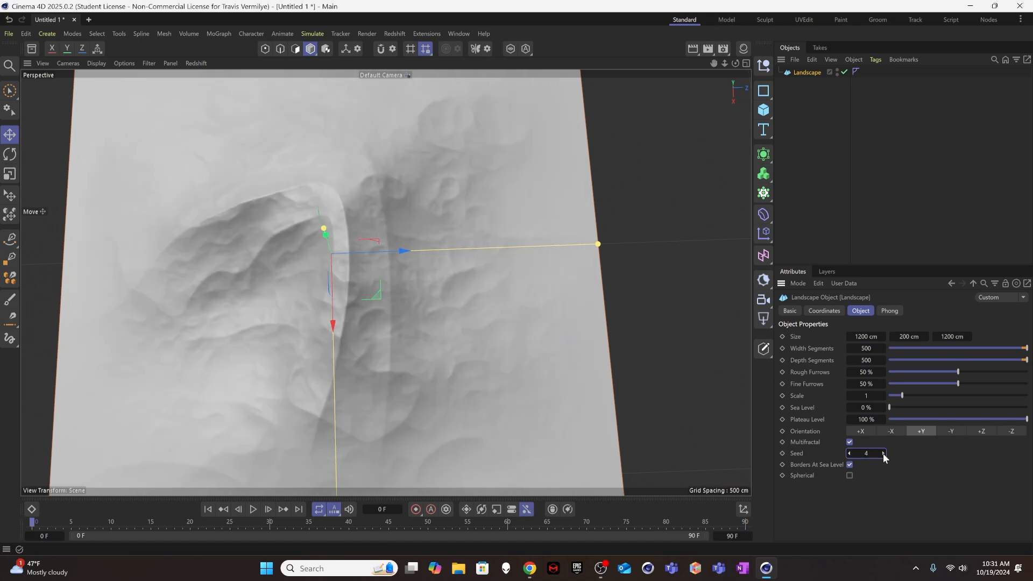
click(882, 453)
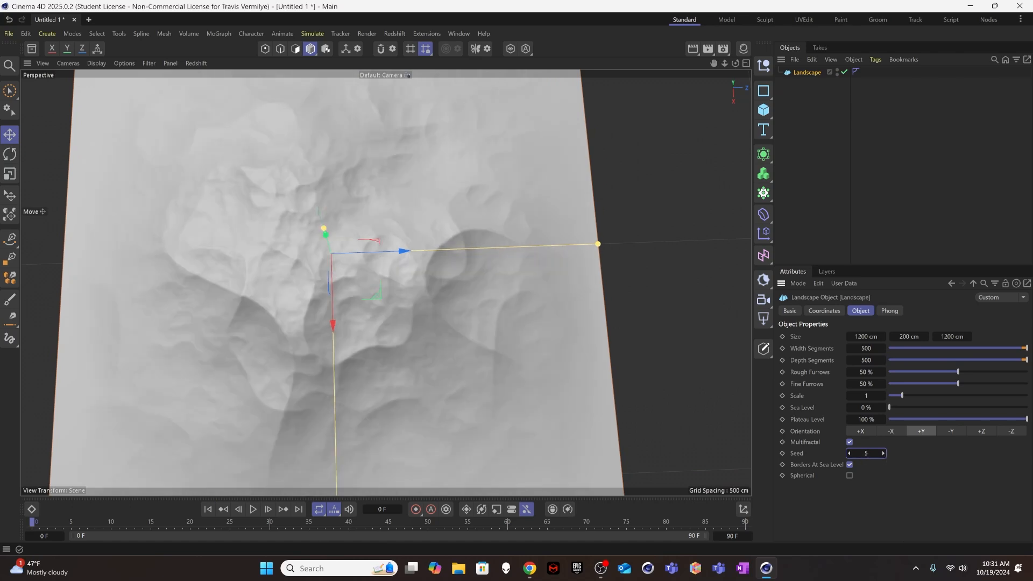
key(Return)
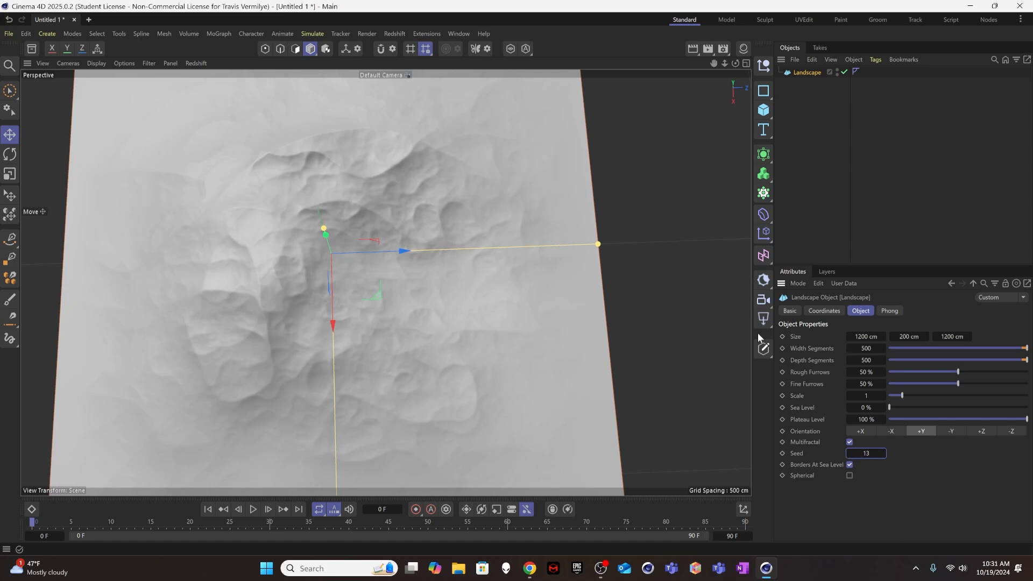
Step: Add a Symmetry generator and make the landscape its child
alt+drag(396, 319, 378, 261)
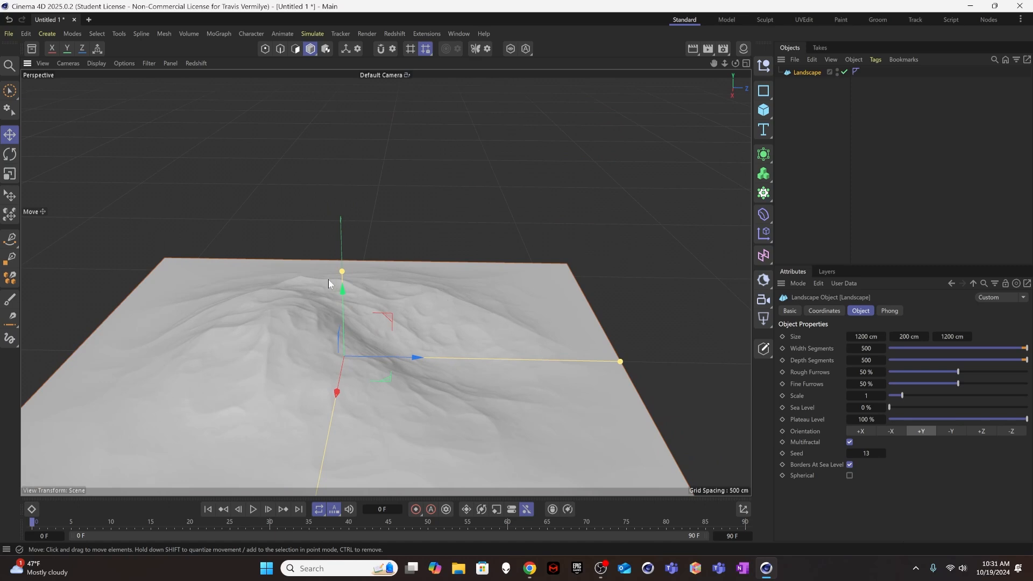
alt+drag(280, 293, 295, 331)
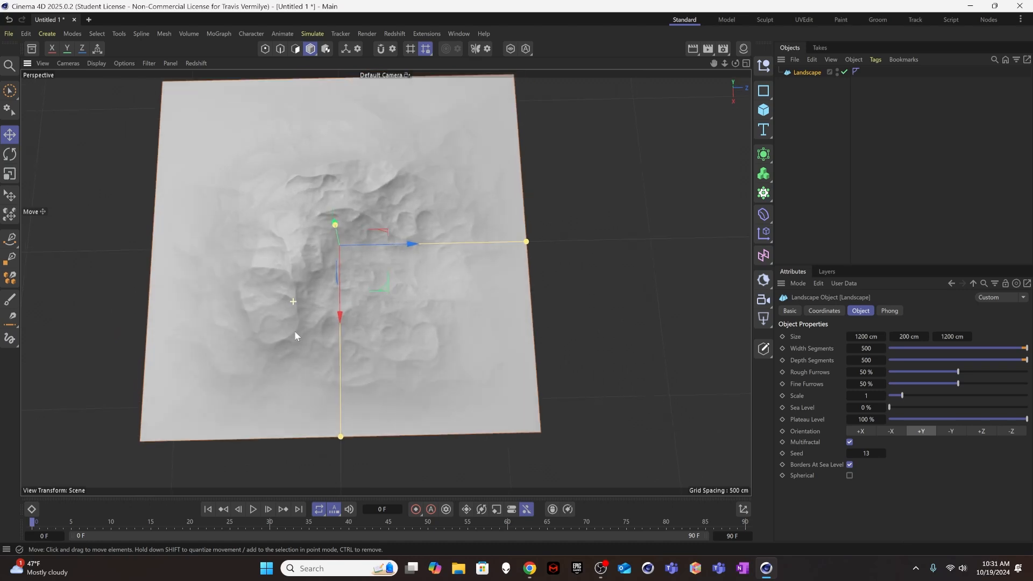
alt+drag(420, 347, 288, 328)
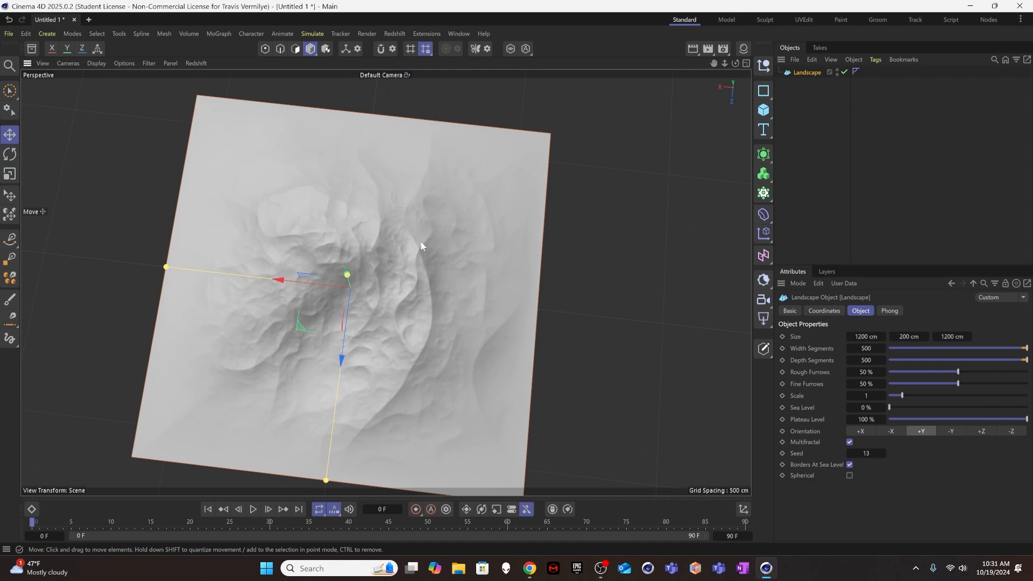
alt+drag(308, 296, 400, 336)
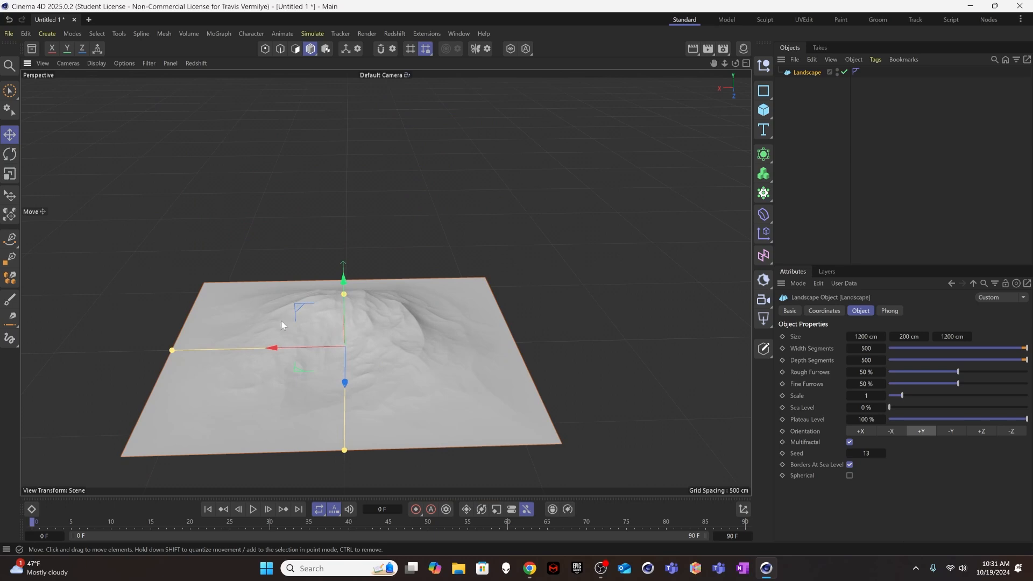
click(793, 81)
click(763, 155)
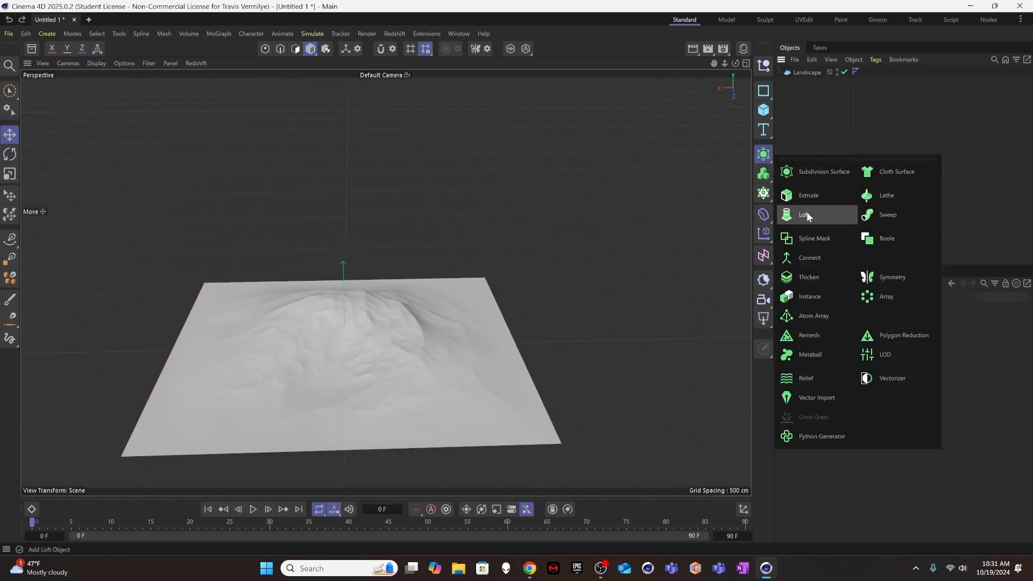
click(872, 277)
click(802, 83)
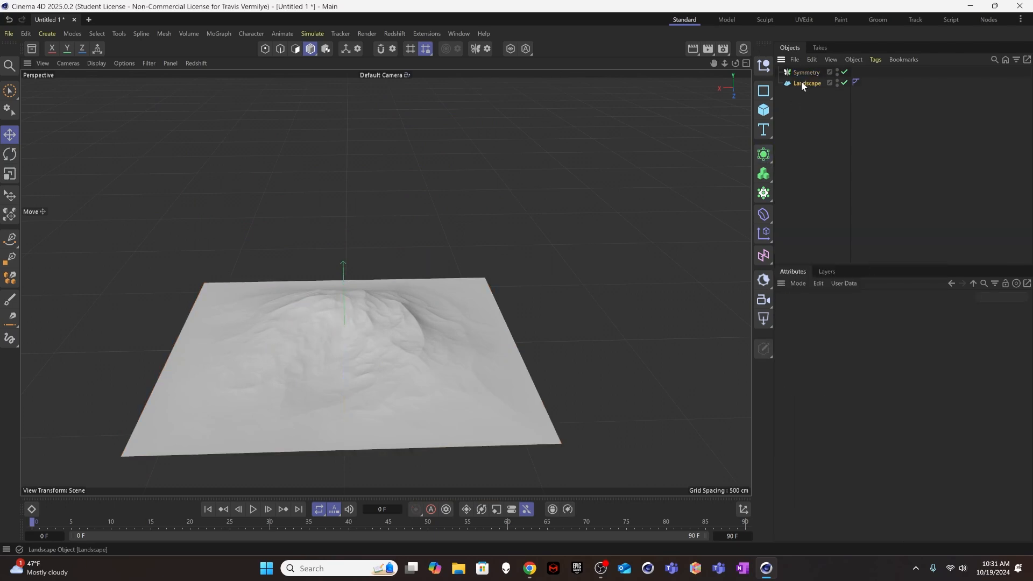
drag(801, 82, 802, 72)
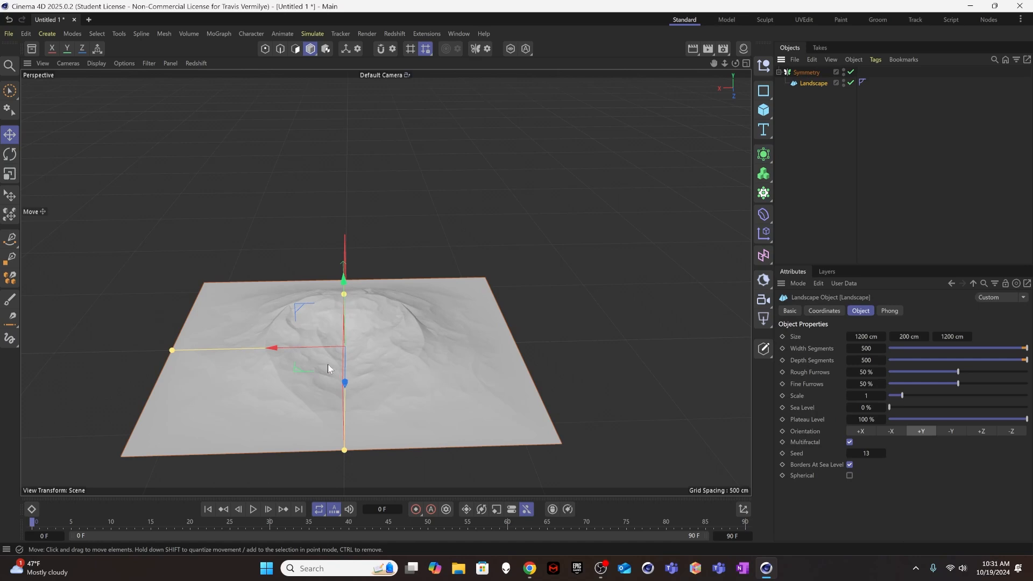
Step: Move the landscape along X clear of the mirror plane and make the Symmetry generator editable
drag(279, 347, 451, 350)
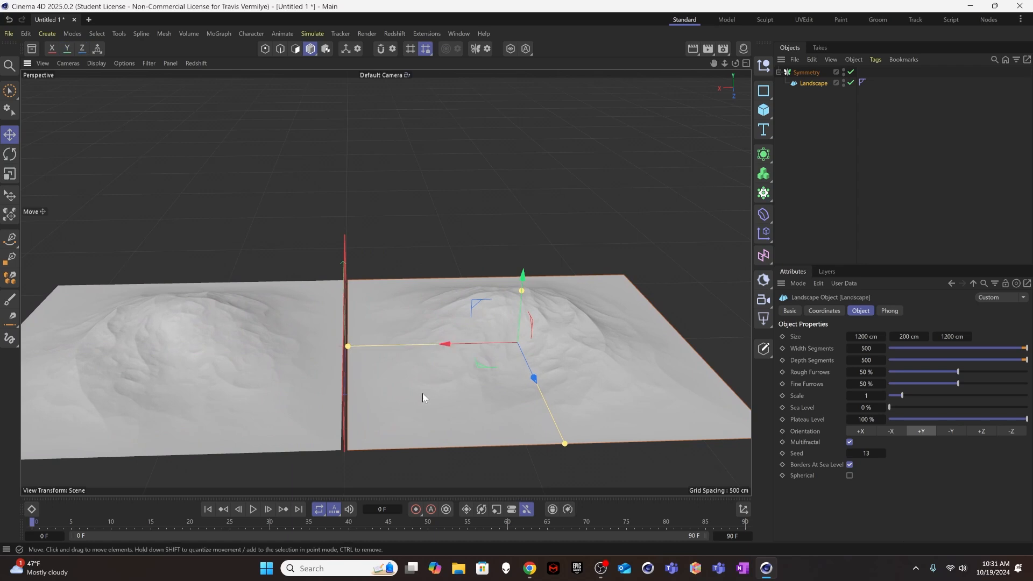
click(816, 105)
click(808, 72)
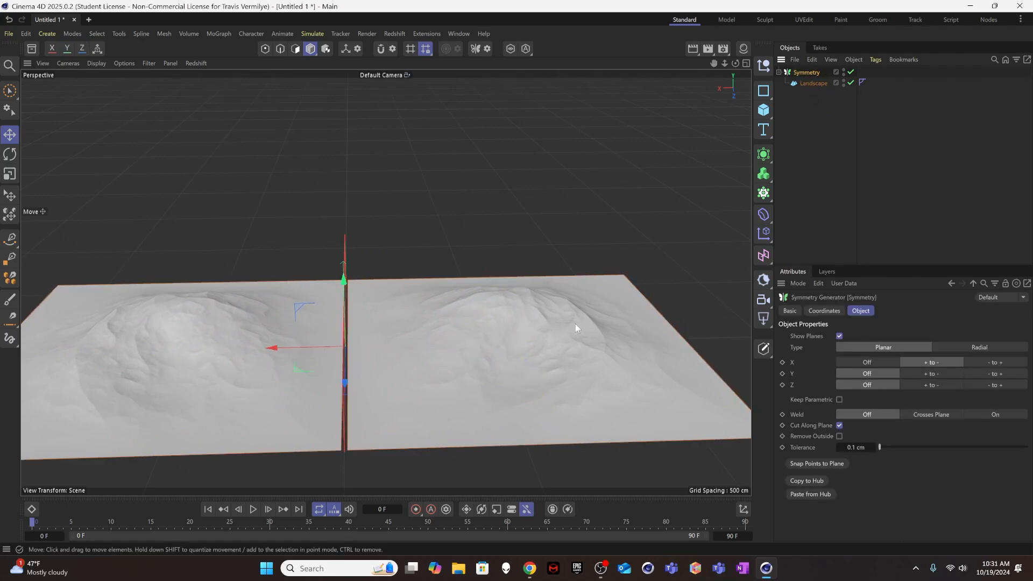
key(c)
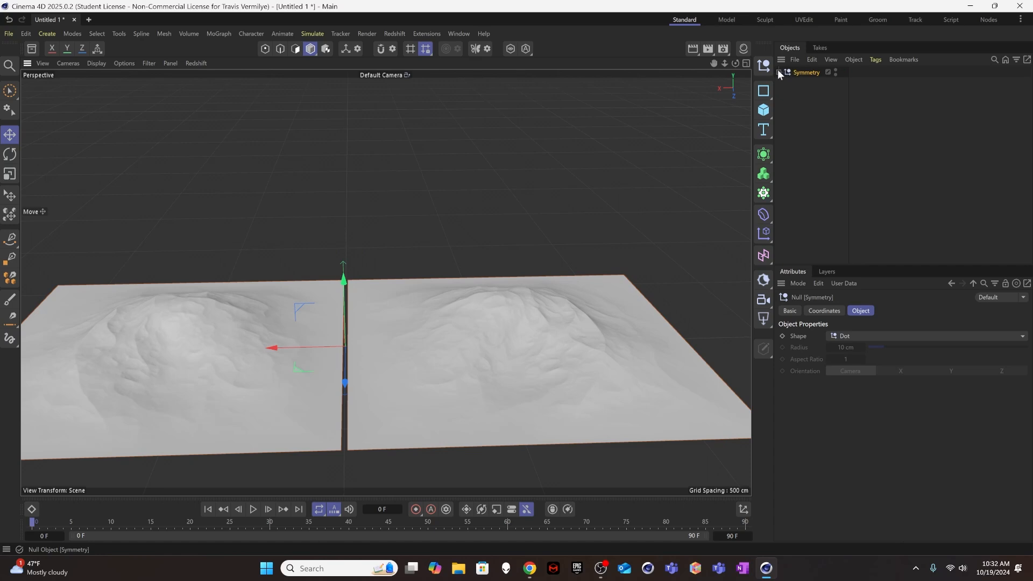
Step: Delete the original Landscape mesh from the Symmetry group, keeping the mirrored Landscape 1
click(812, 83)
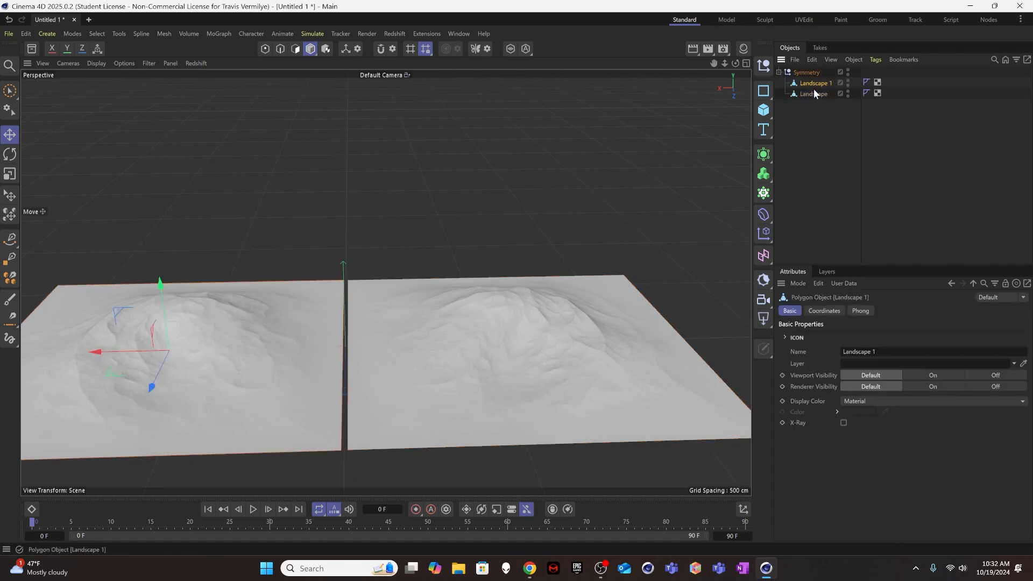
click(813, 92)
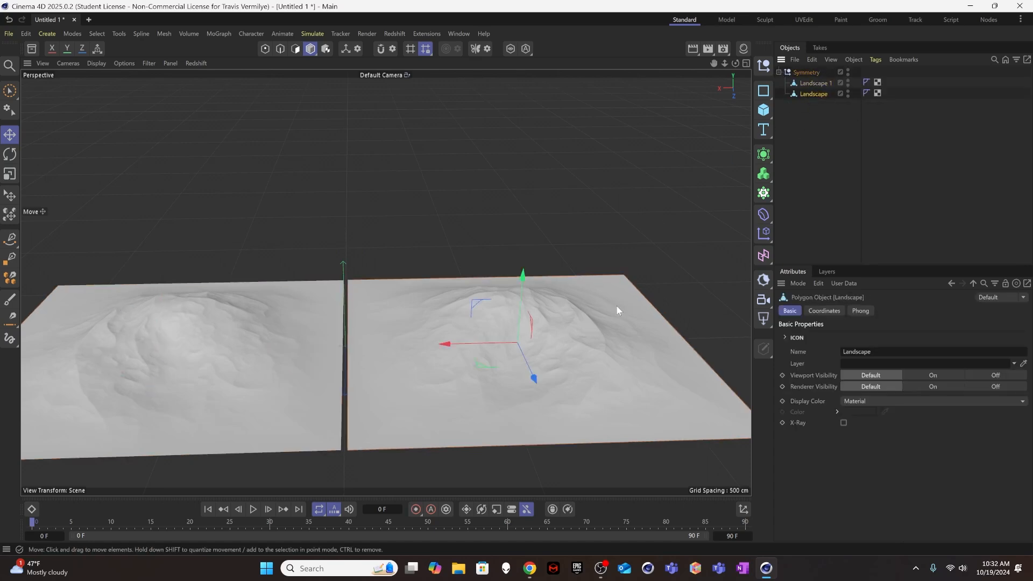
key(Delete)
click(344, 337)
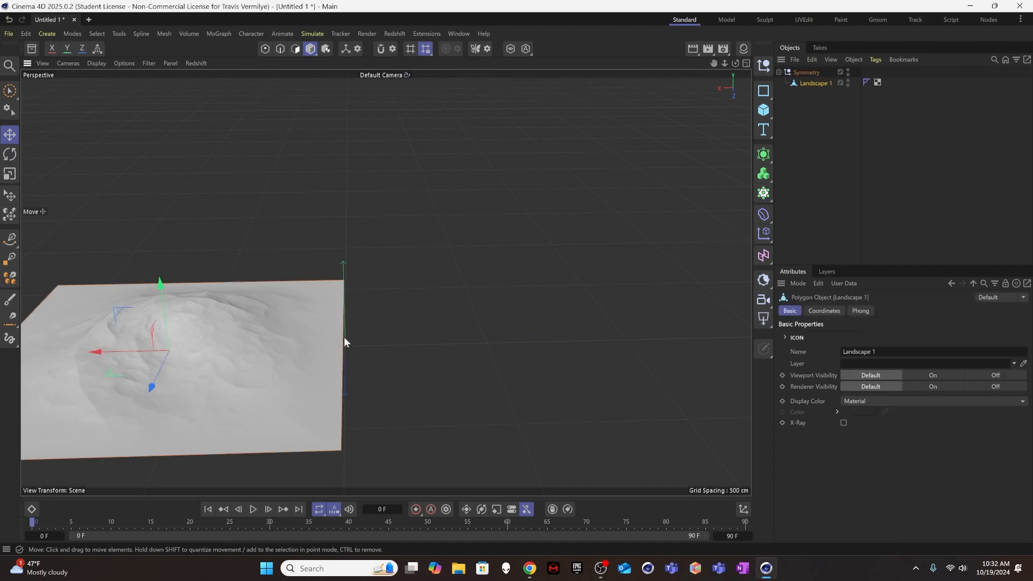
Step: Move Landscape 1 out of the Symmetry null and delete the emptied null
mouse_move(810, 85)
mouse_down()
mouse_move(810, 150)
mouse_move(806, 92)
mouse_up()
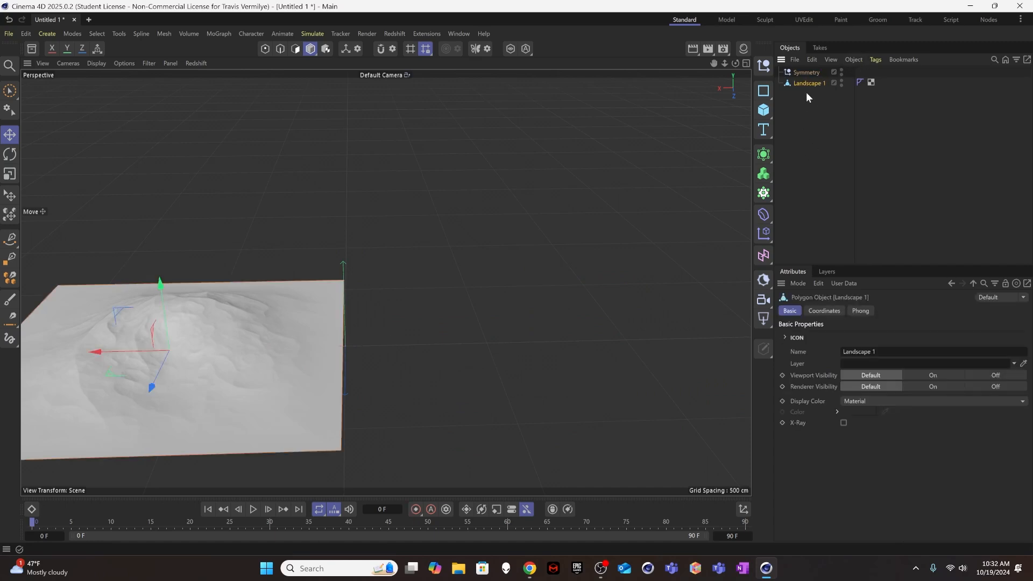
click(808, 74)
key(Delete)
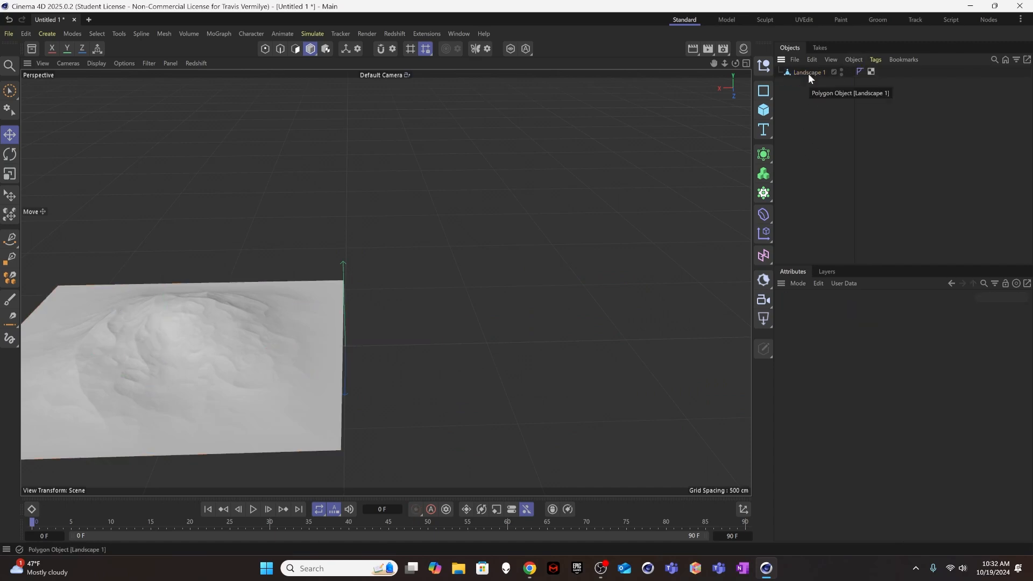
Step: Center Landscape 1 in the scene by setting its X position to 0 cm
click(808, 73)
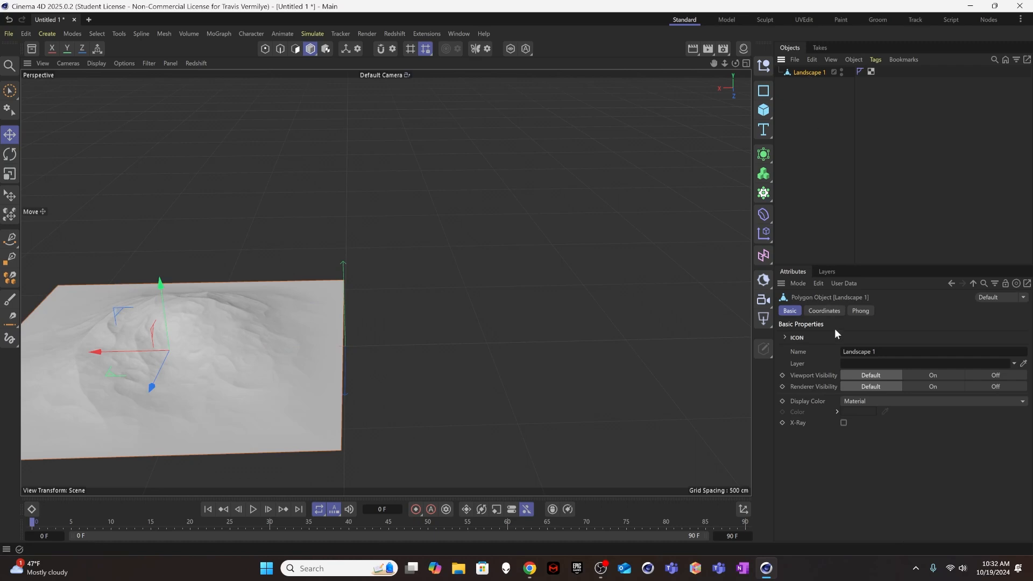
click(834, 311)
click(829, 351)
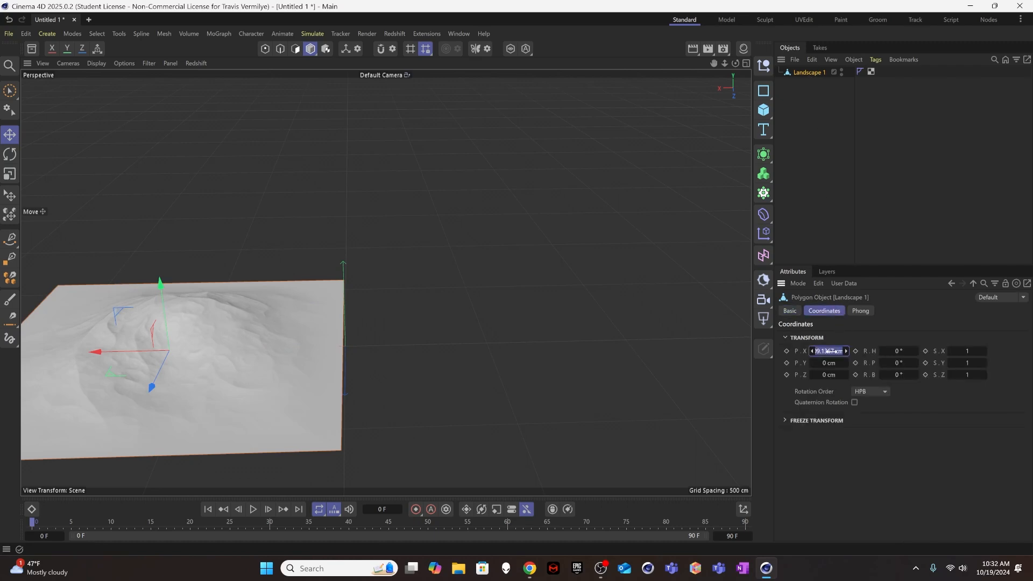
text(0)
key(Return)
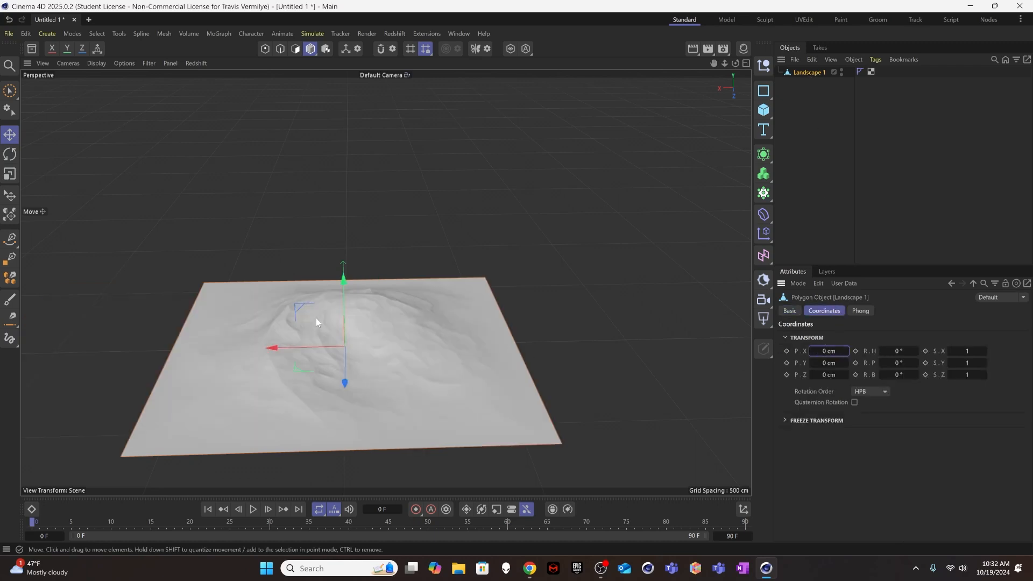
Step: Rotate Landscape 1 by setting its heading rotation (R.H) to 180°
mouse_move(316, 321)
alt+mouse_down()
mouse_move(308, 374)
mouse_move(316, 324)
alt+mouse_up()
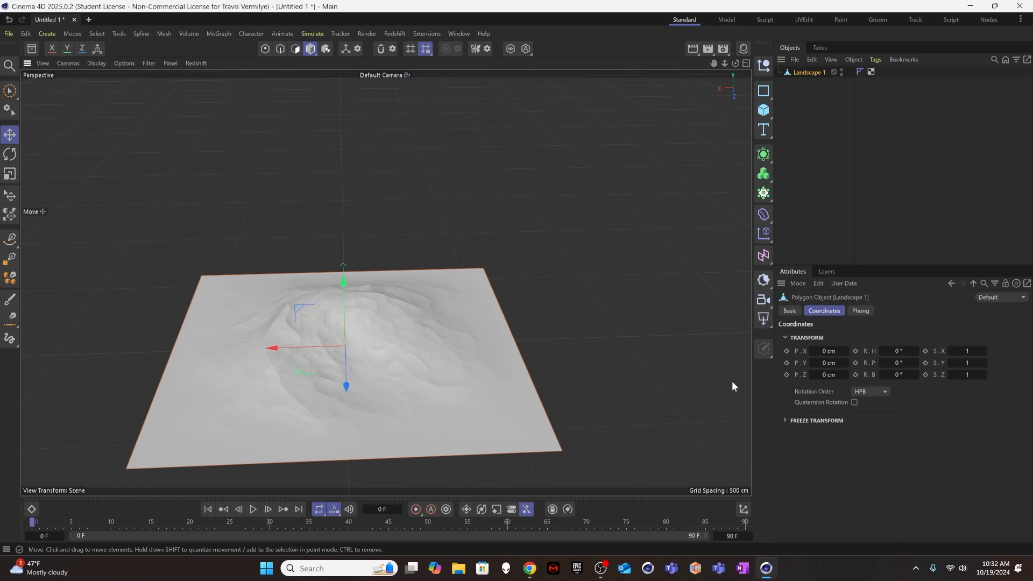
click(904, 351)
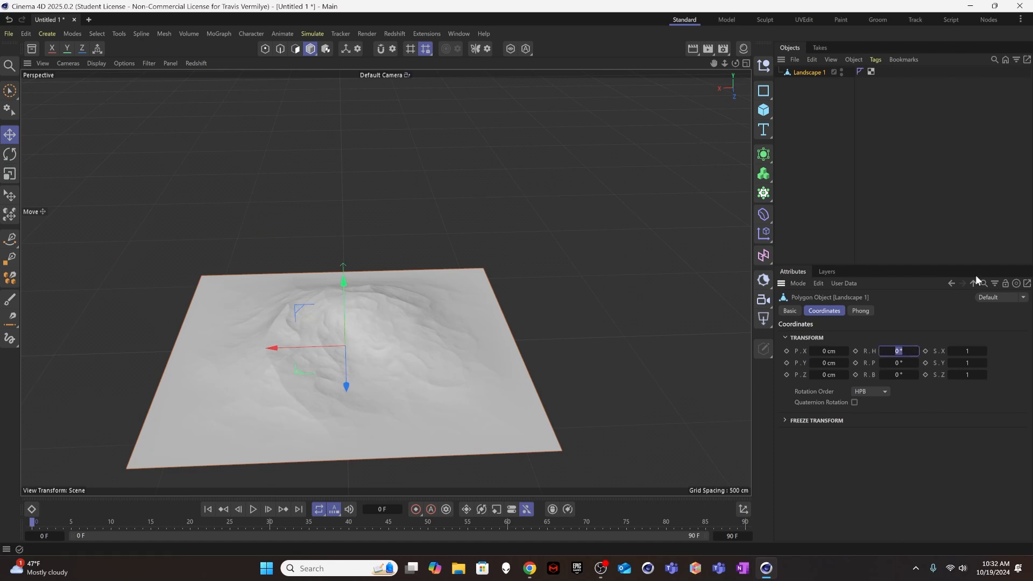
text(180)
key(Return)
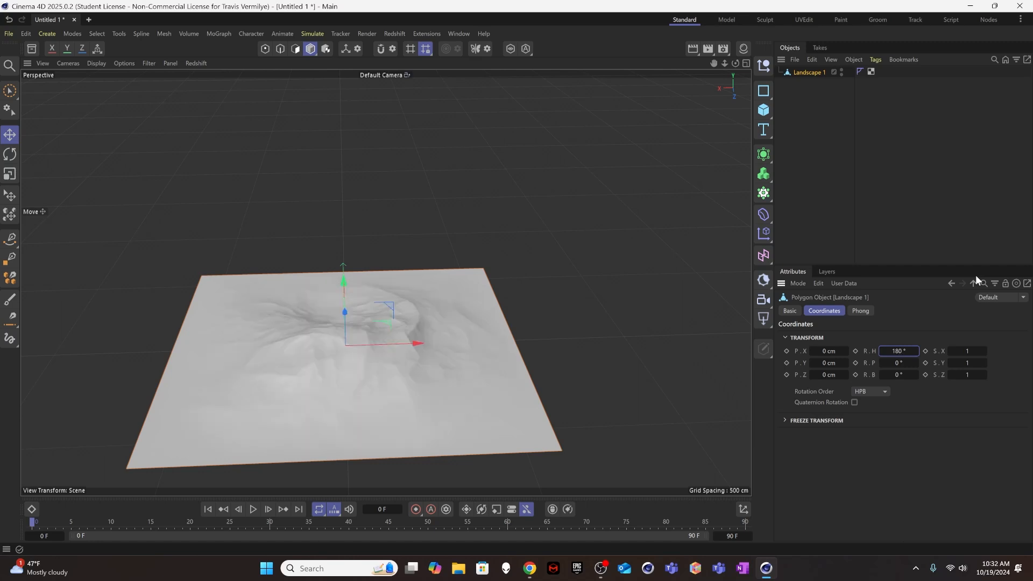
Step: Deselect the terrain and examine its rotated shape from low, angled and overhead views
alt+drag(273, 428, 350, 318)
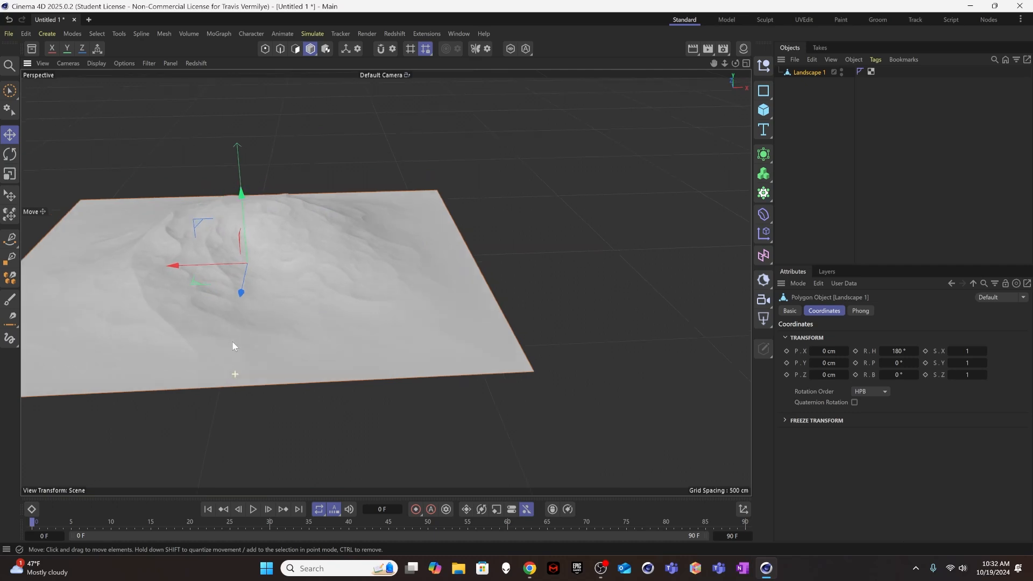
alt+drag(233, 349, 294, 418)
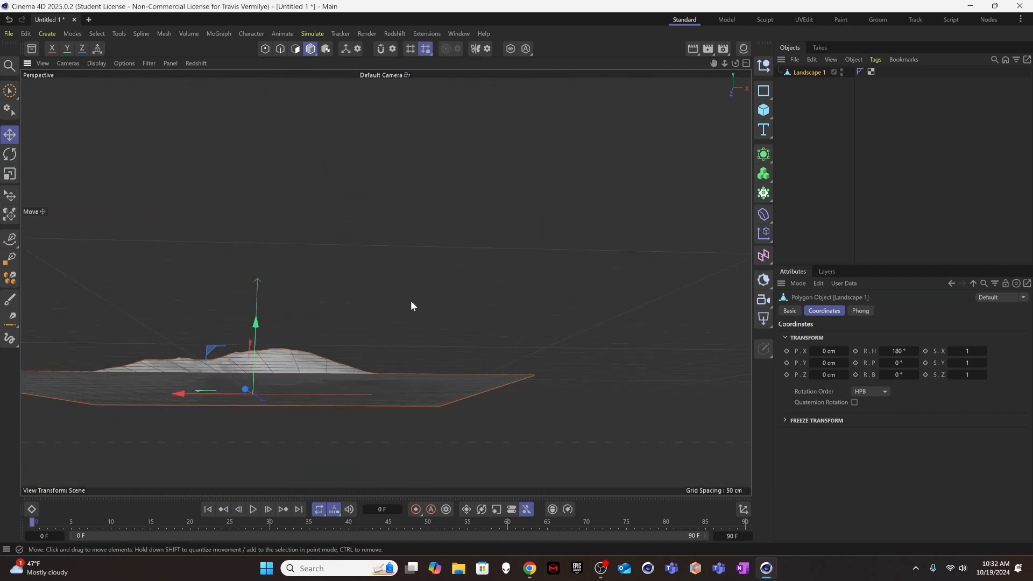
click(259, 411)
alt+drag(255, 320, 331, 306)
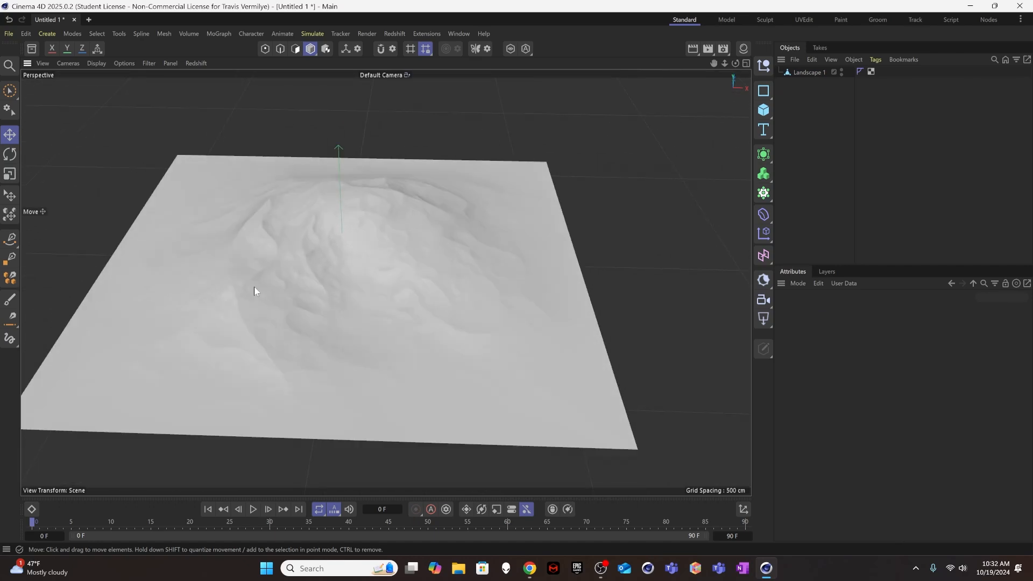
mouse_move(251, 268)
alt+mouse_down()
mouse_move(254, 300)
mouse_move(256, 252)
alt+mouse_up()
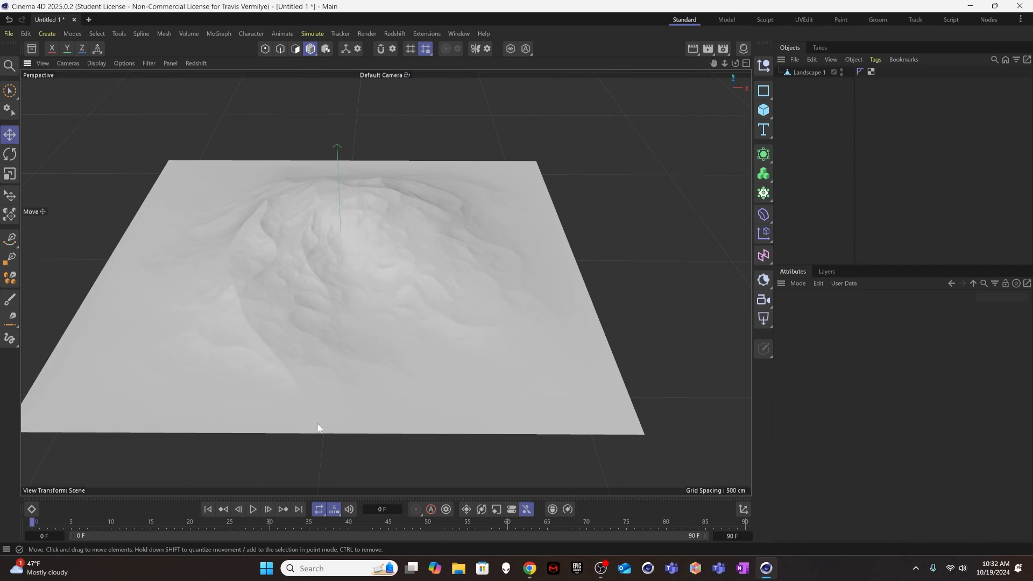
alt+drag(318, 428, 394, 366)
alt+drag(393, 280, 362, 365)
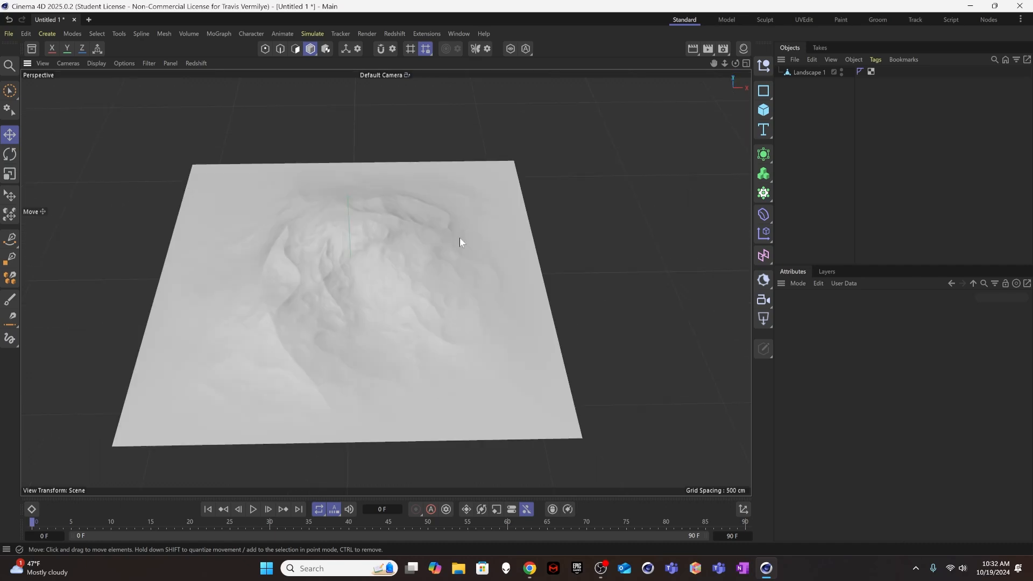
alt+drag(272, 369, 343, 266)
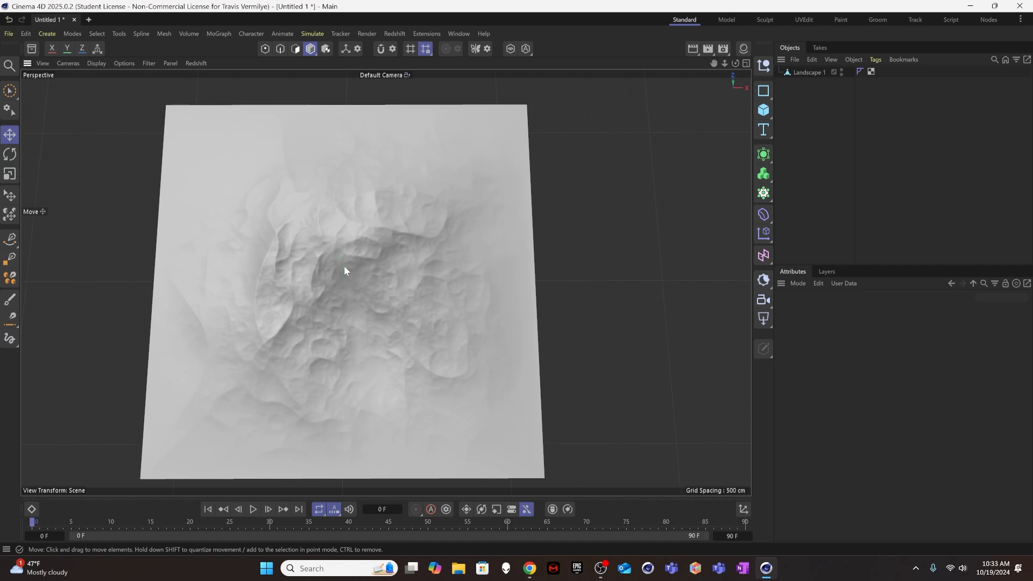
Step: Enable snapping and set it to snap to polygons instead of points
click(382, 49)
click(394, 48)
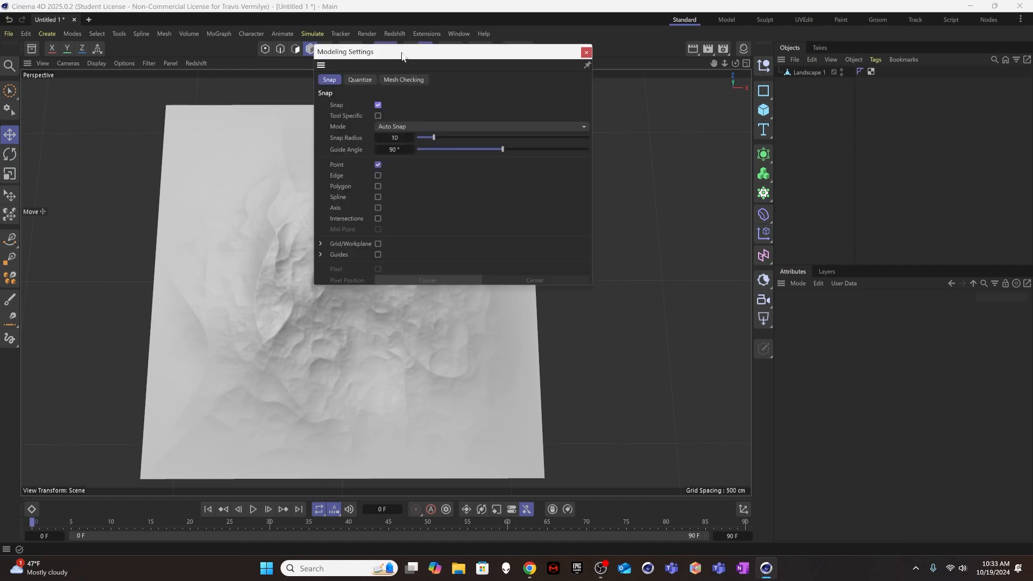
drag(402, 56, 372, 122)
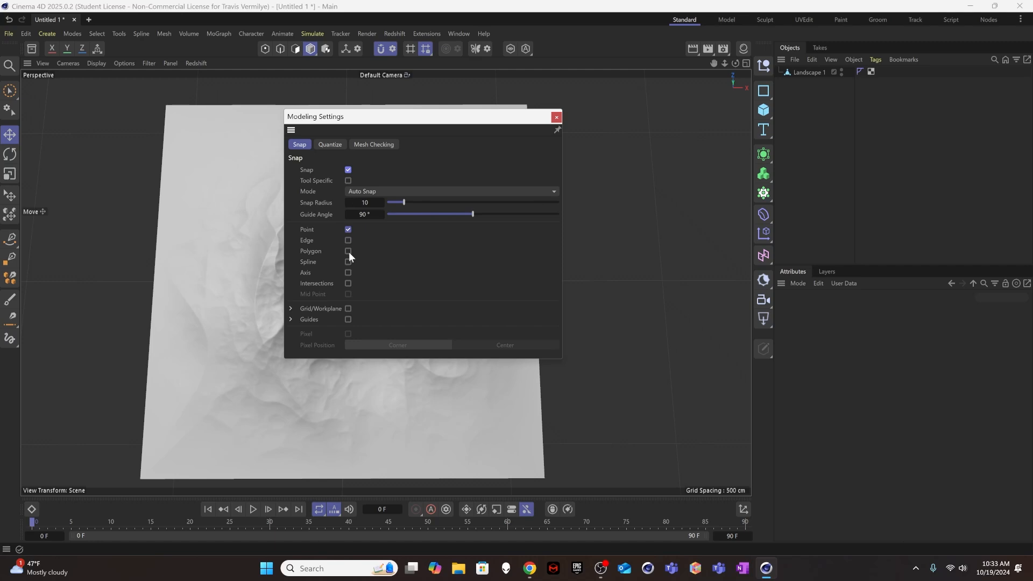
click(348, 230)
click(348, 251)
click(557, 118)
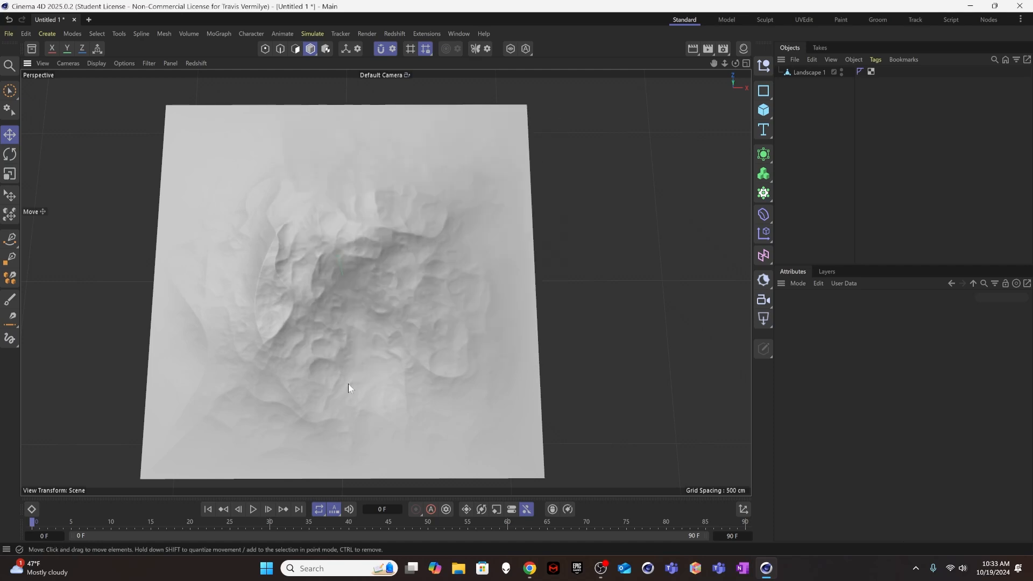
Step: Sketch a freehand spline on the terrain, from the near slope up the mound's left ridge and across its back ridge
click(9, 240)
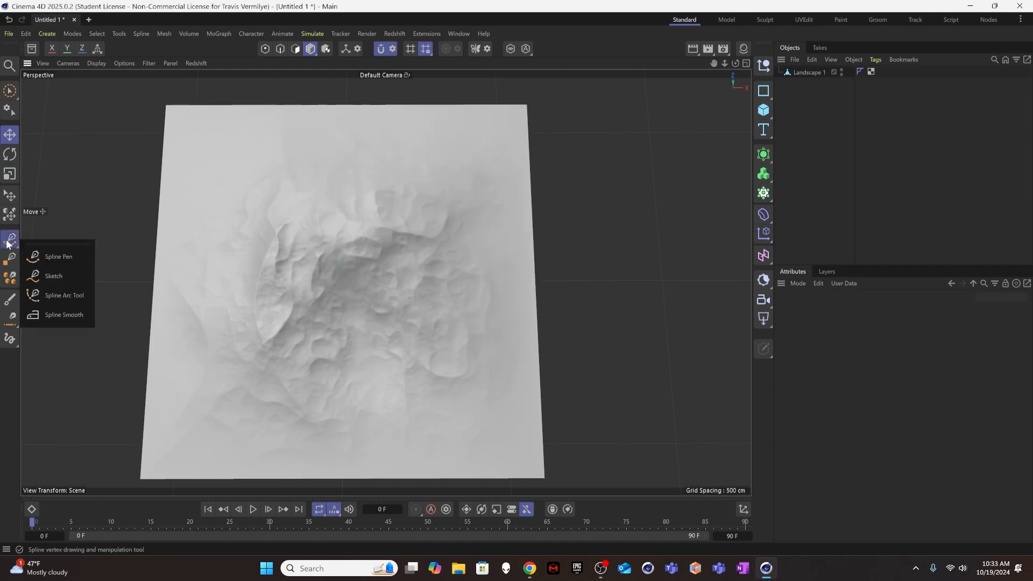
click(37, 274)
mouse_move(289, 360)
mouse_down()
mouse_move(288, 261)
mouse_move(340, 221)
mouse_move(388, 290)
mouse_move(431, 276)
mouse_move(373, 161)
mouse_up()
mouse_move(397, 253)
alt+mouse_down()
mouse_move(398, 182)
mouse_move(335, 151)
mouse_move(279, 170)
mouse_move(308, 202)
mouse_move(412, 214)
mouse_move(454, 266)
mouse_move(392, 292)
mouse_move(375, 339)
alt+mouse_up()
key(ctrl+z)
alt+right_drag(363, 338, 367, 329)
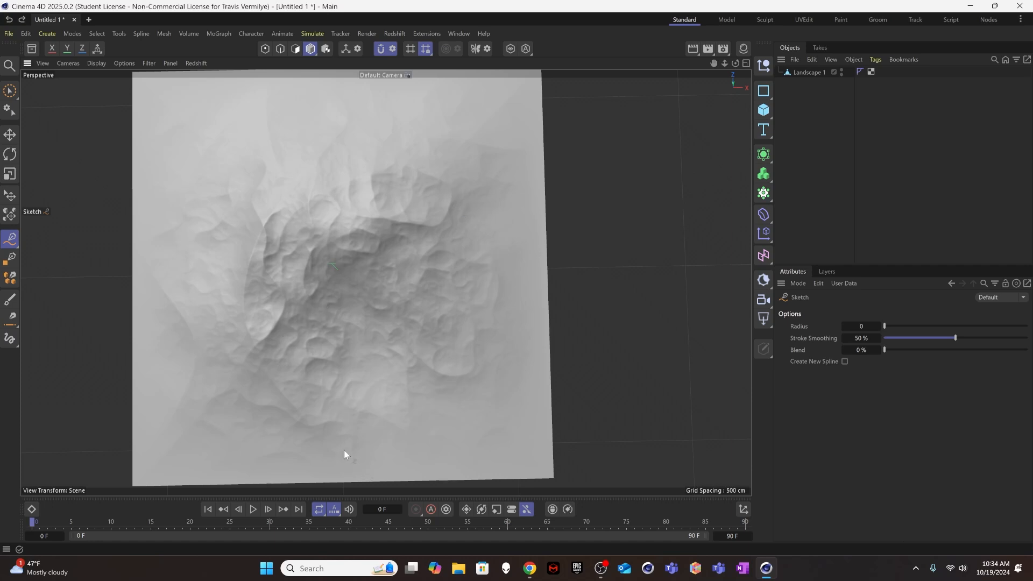
mouse_move(336, 446)
mouse_down()
mouse_move(268, 373)
mouse_move(254, 340)
mouse_move(279, 305)
mouse_move(267, 258)
mouse_move(289, 224)
mouse_move(317, 189)
mouse_move(366, 218)
mouse_move(441, 222)
mouse_move(457, 205)
mouse_move(487, 213)
mouse_move(494, 230)
mouse_up()
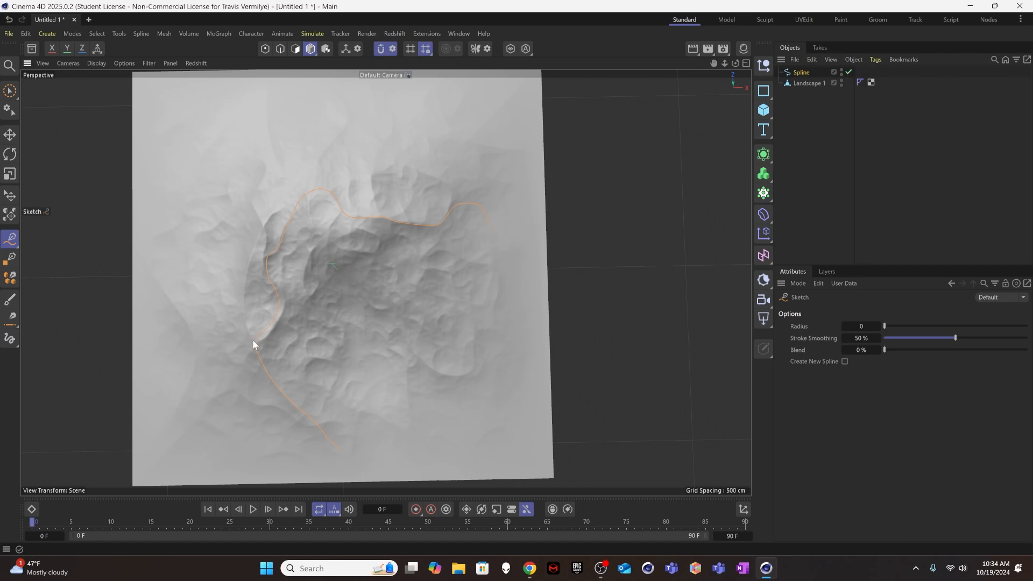
Step: Sketch branching strokes around the mound's left ridge, with an outer arc, an inner parallel path and short connectors between them
scroll(253, 339, up, 5)
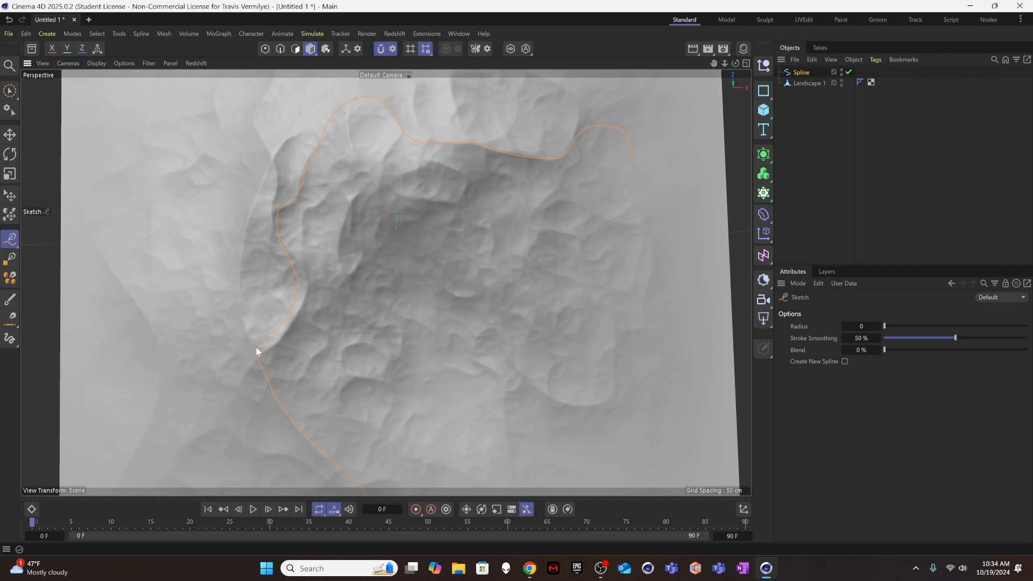
mouse_move(254, 347)
mouse_down()
mouse_move(240, 241)
mouse_move(252, 197)
mouse_move(285, 151)
mouse_move(318, 137)
mouse_up()
drag(278, 208, 276, 157)
mouse_move(347, 469)
mouse_down()
mouse_move(337, 431)
mouse_move(350, 388)
mouse_move(331, 331)
mouse_move(338, 260)
mouse_move(399, 130)
mouse_up()
drag(338, 357, 296, 307)
drag(290, 253, 343, 225)
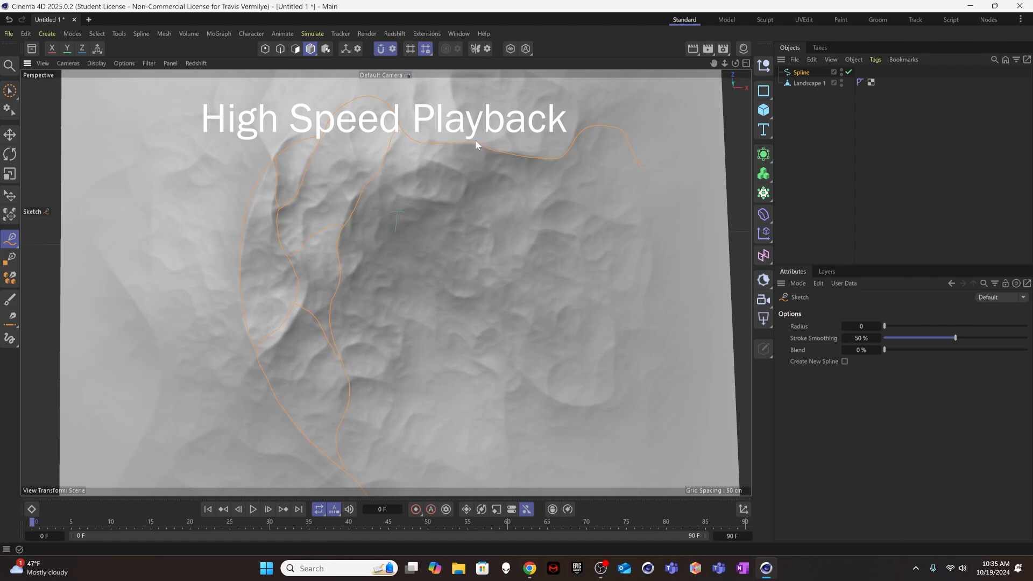
Step: Sketch further branches across the mound's back ridge and upper left side, undoing unwanted strokes
mouse_move(475, 143)
mouse_down()
mouse_move(618, 99)
mouse_move(646, 102)
mouse_up()
drag(341, 280, 554, 160)
key(ctrl+z)
drag(380, 177, 421, 175)
key(ctrl+z)
mouse_move(359, 201)
mouse_down()
mouse_move(398, 192)
mouse_move(350, 104)
mouse_up()
drag(285, 261, 251, 211)
Step: Sketch small offshoots along the far end of the back ridge and forked branches down the mound's inner slope
alt+drag(296, 429, 341, 222)
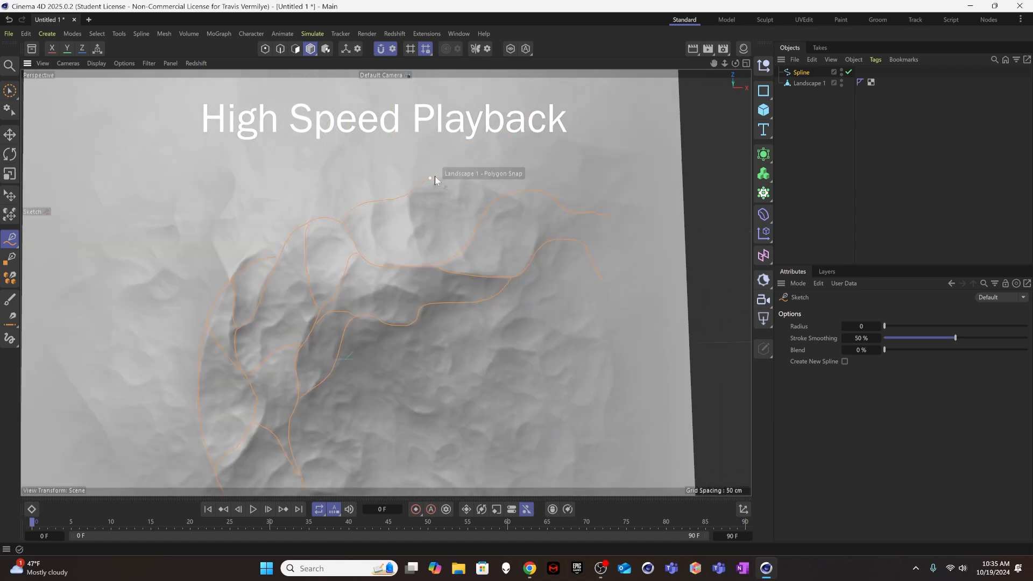
drag(409, 196, 484, 215)
drag(572, 214, 552, 239)
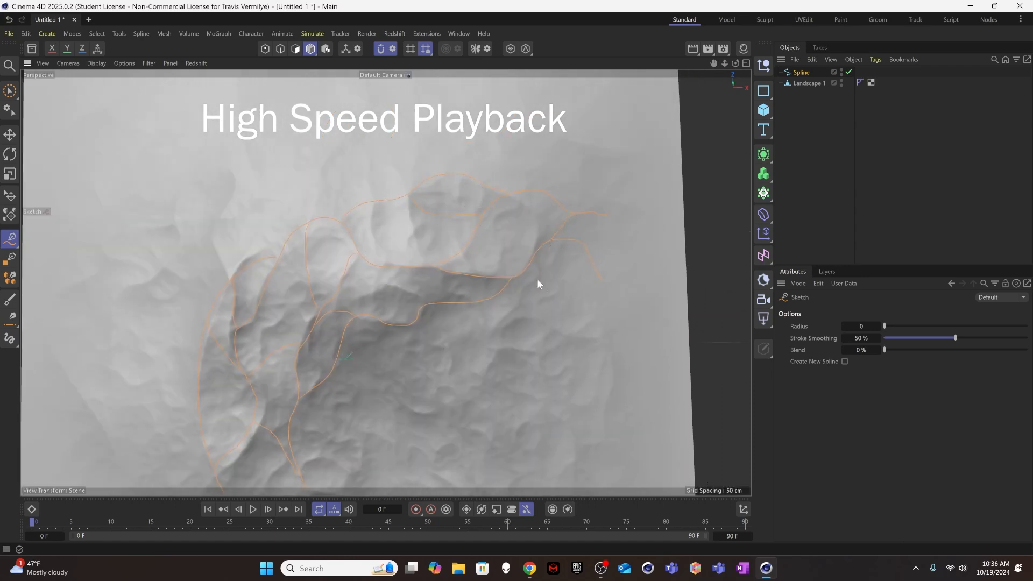
drag(337, 365, 471, 326)
drag(375, 360, 443, 387)
drag(496, 296, 570, 314)
Step: Sketch the remaining small branches on the mound's lower left slope and deselect the finished spline
alt+drag(488, 141, 238, 450)
alt+drag(205, 392, 272, 460)
scroll(253, 375, up, 3)
mouse_move(253, 375)
alt+mouse_down()
mouse_move(269, 392)
mouse_move(231, 248)
alt+mouse_up()
scroll(283, 271, down, 3)
alt+drag(283, 271, 297, 145)
alt+drag(311, 337, 317, 398)
mouse_move(350, 271)
alt+mouse_down()
mouse_move(347, 365)
mouse_move(316, 295)
alt+mouse_up()
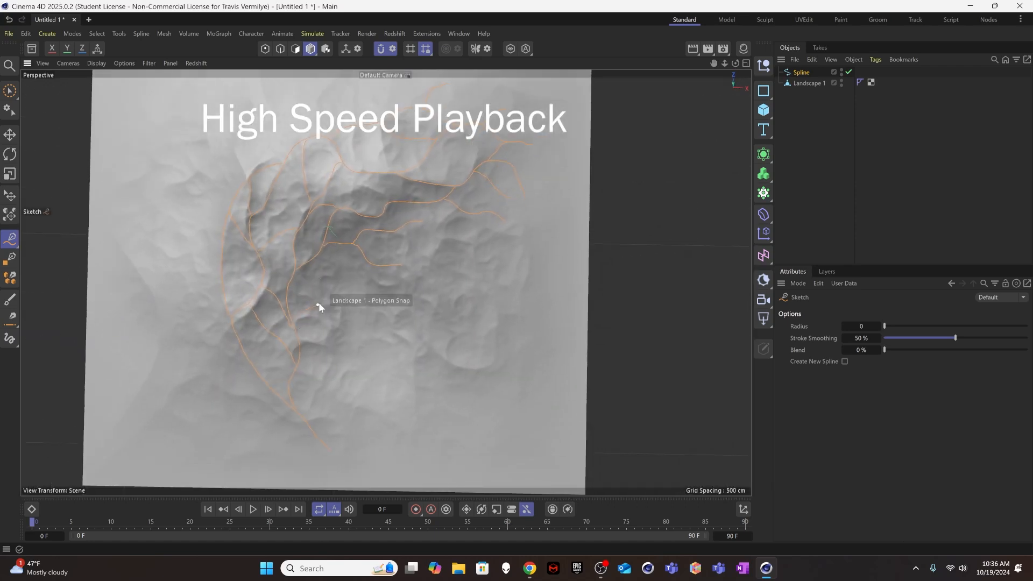
click(831, 157)
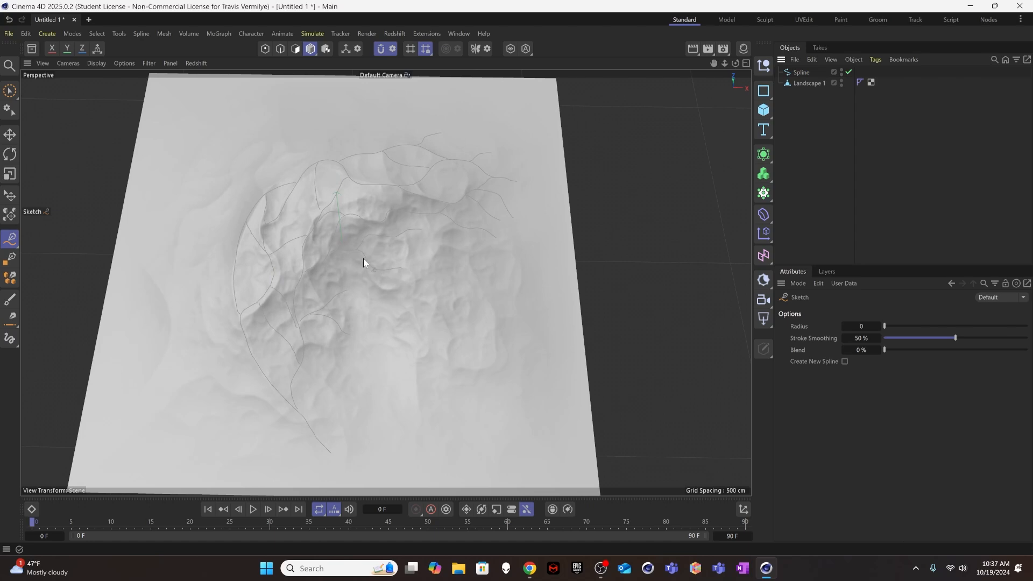
Step: Rename the sketched spline as SlimeSpline
click(796, 72)
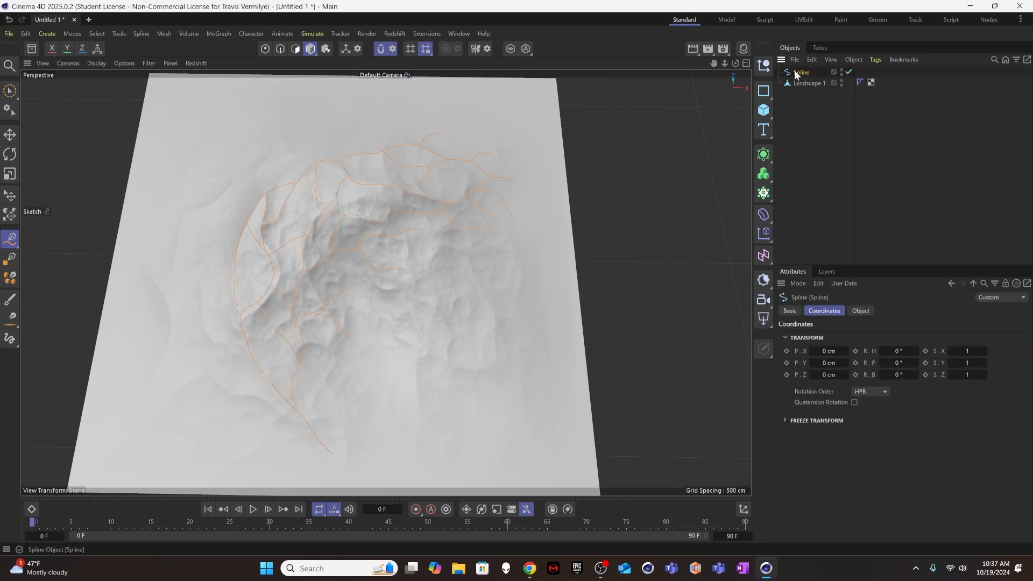
double_click(800, 73)
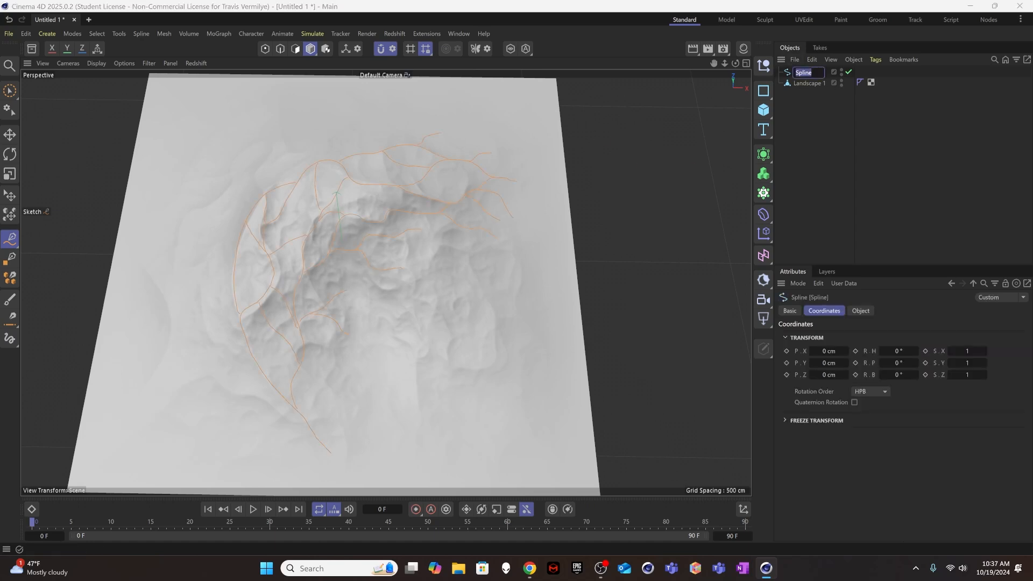
text(SlimeSp)
text(line)
Step: Rename the Landscape 1 object as HeroLanscape
click(809, 83)
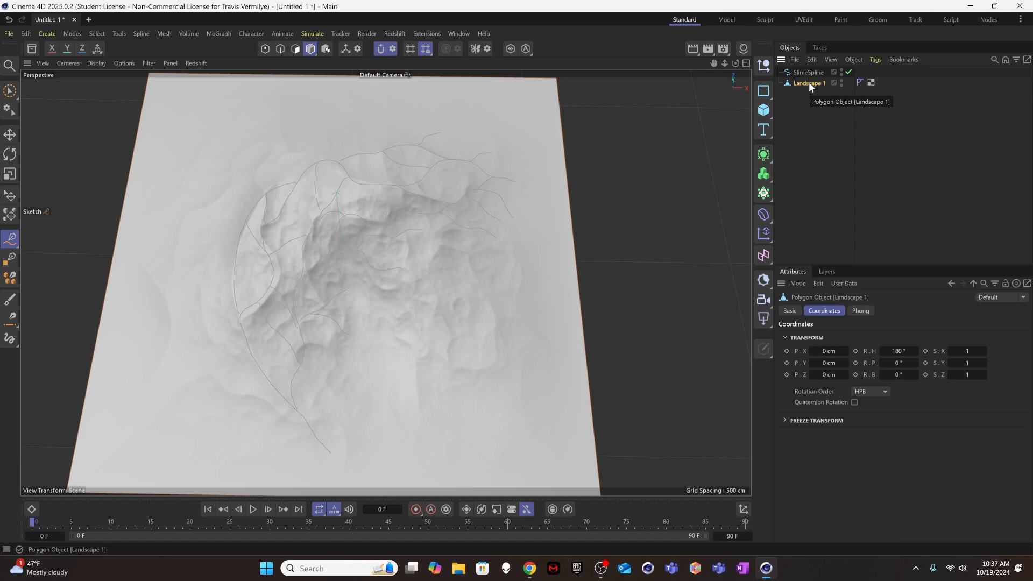
double_click(808, 83)
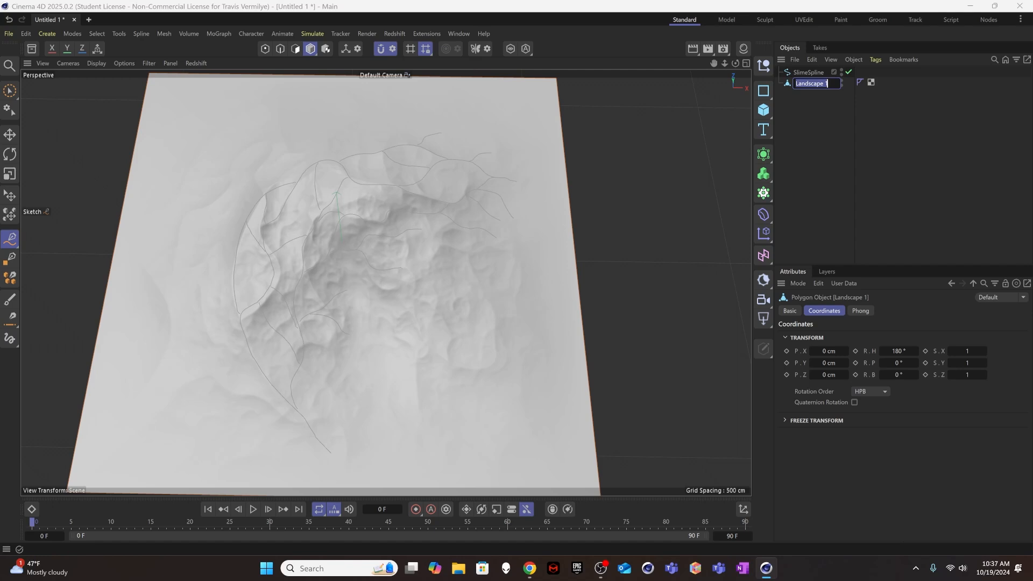
text(HeroLanscape)
key(Return)
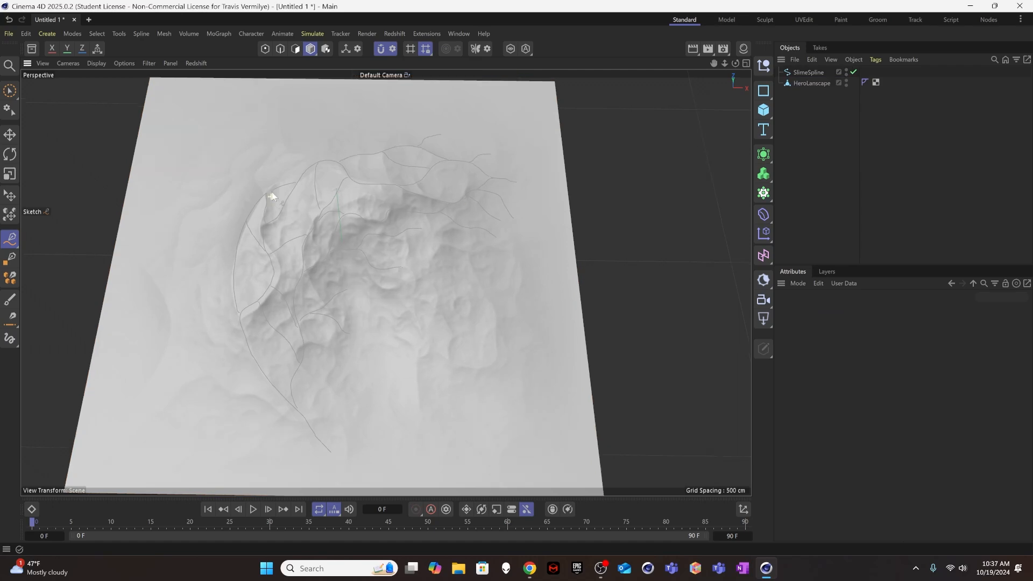
Step: Keep the Simulate commands open as a floating palette beside the object list and add a Basic Emitter to the scene
alt+drag(273, 192, 317, 212)
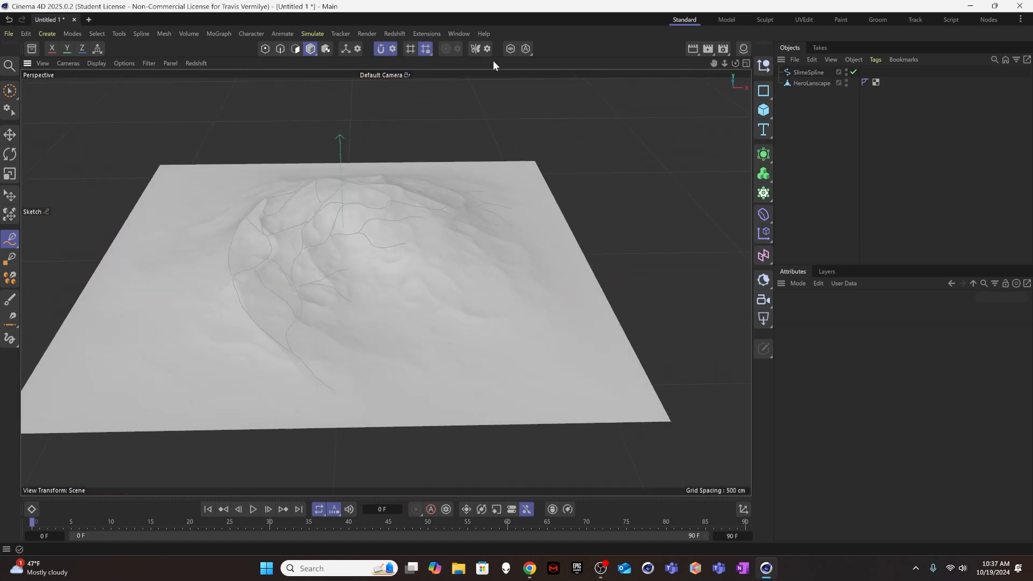
click(318, 36)
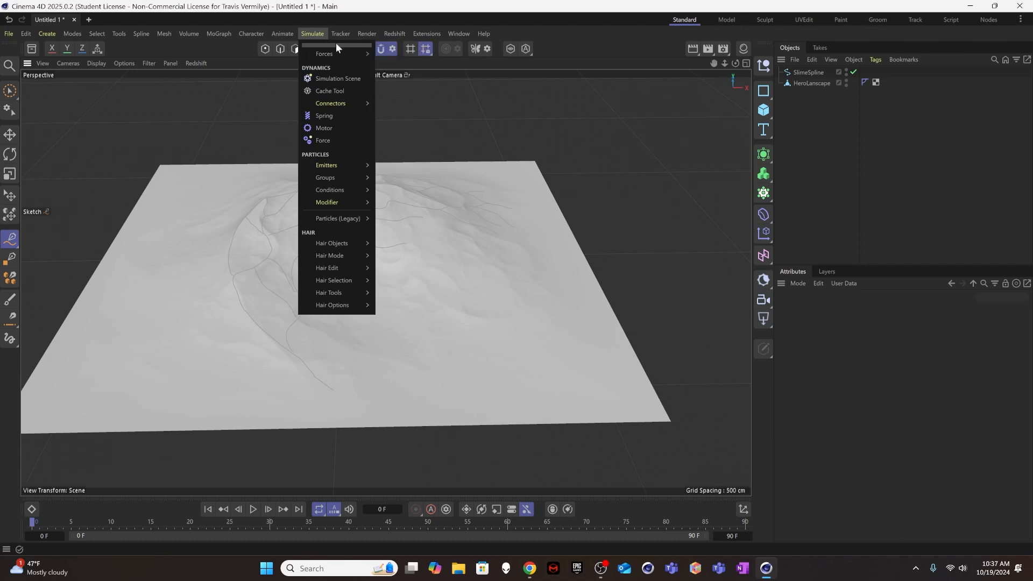
click(336, 43)
drag(358, 31, 742, 84)
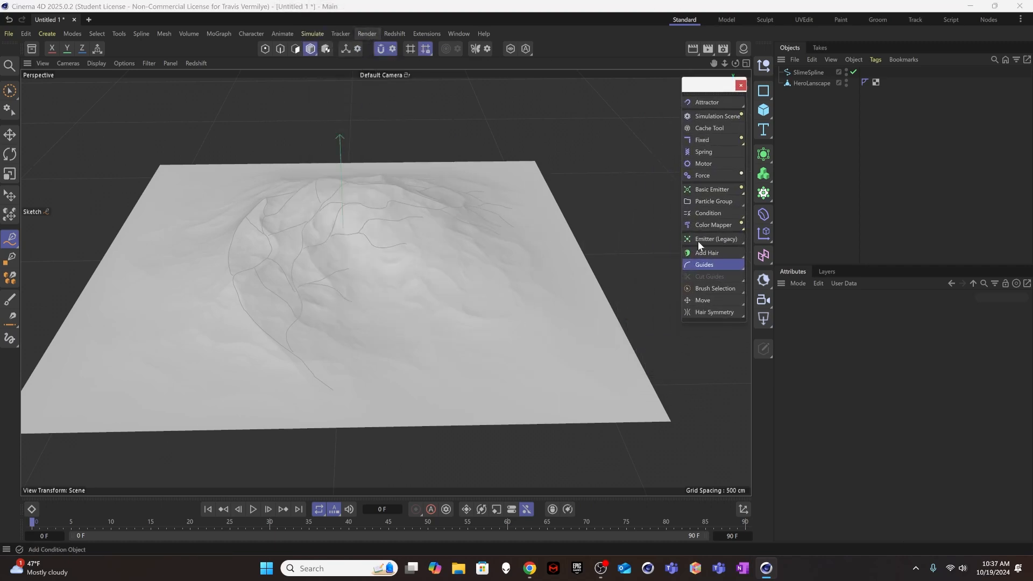
click(713, 189)
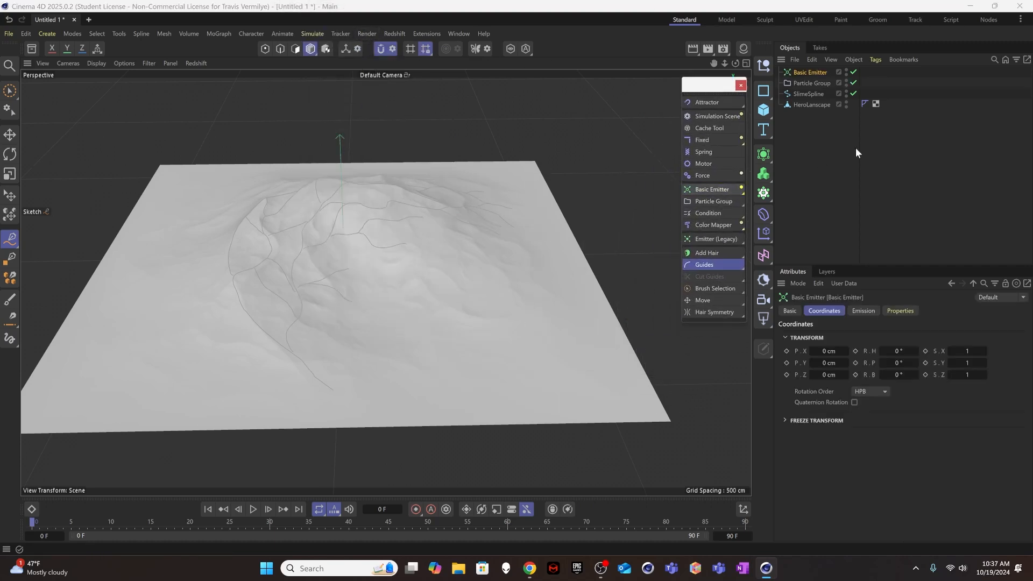
Step: Rename the Basic Emitter as Slime Emitter-1
double_click(816, 72)
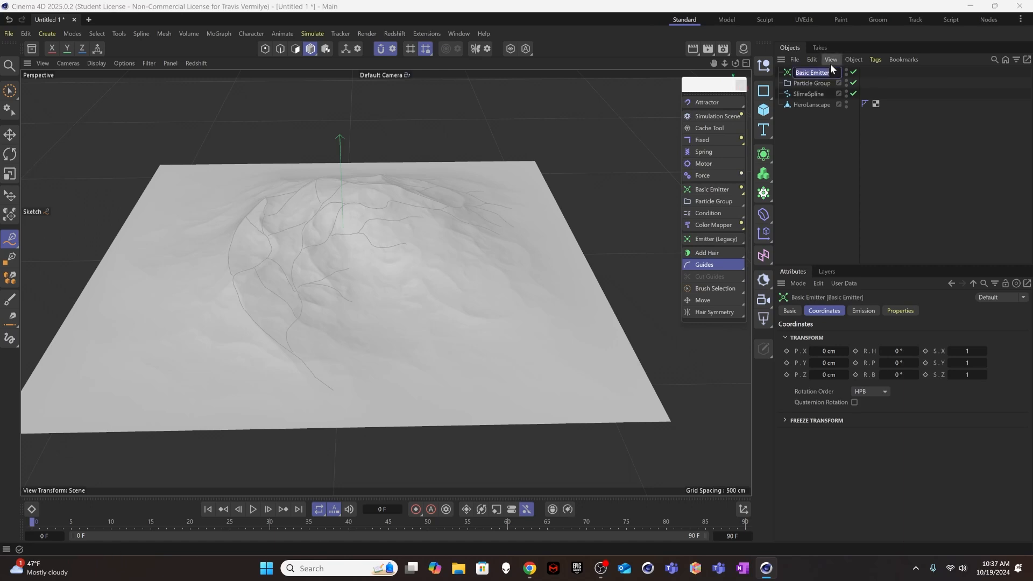
text(Slime Emitter-1)
key(Return)
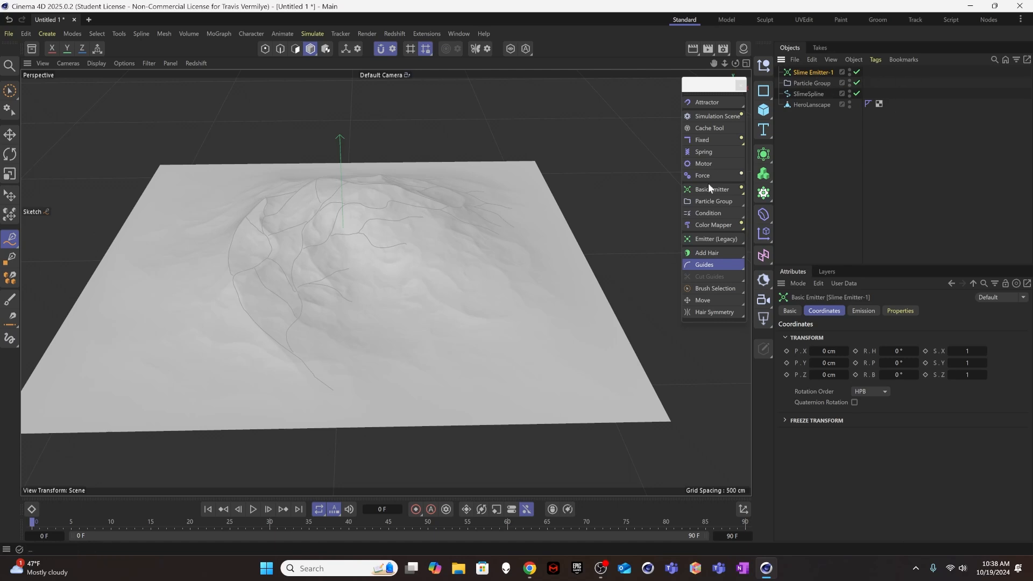
click(720, 227)
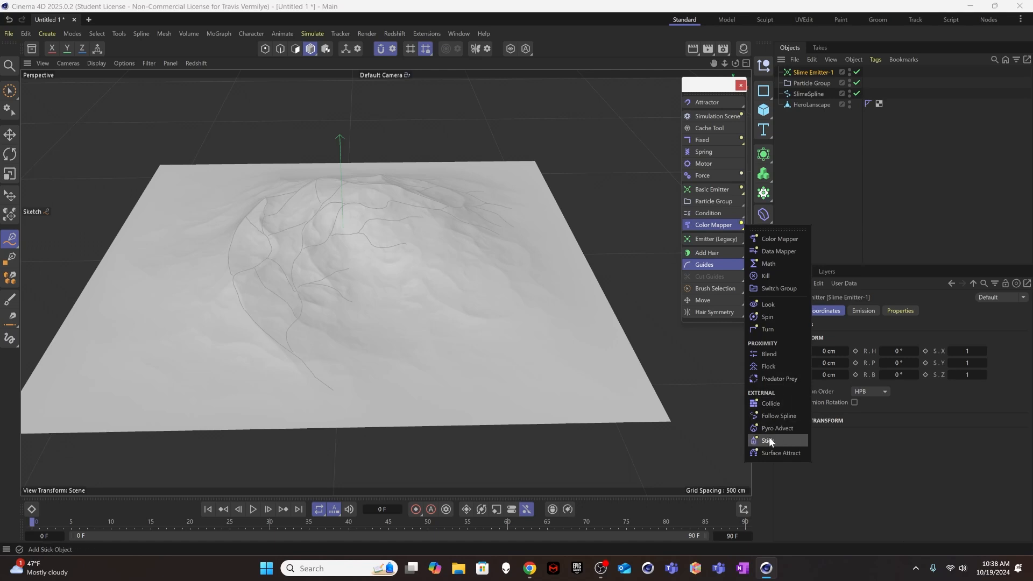
click(813, 85)
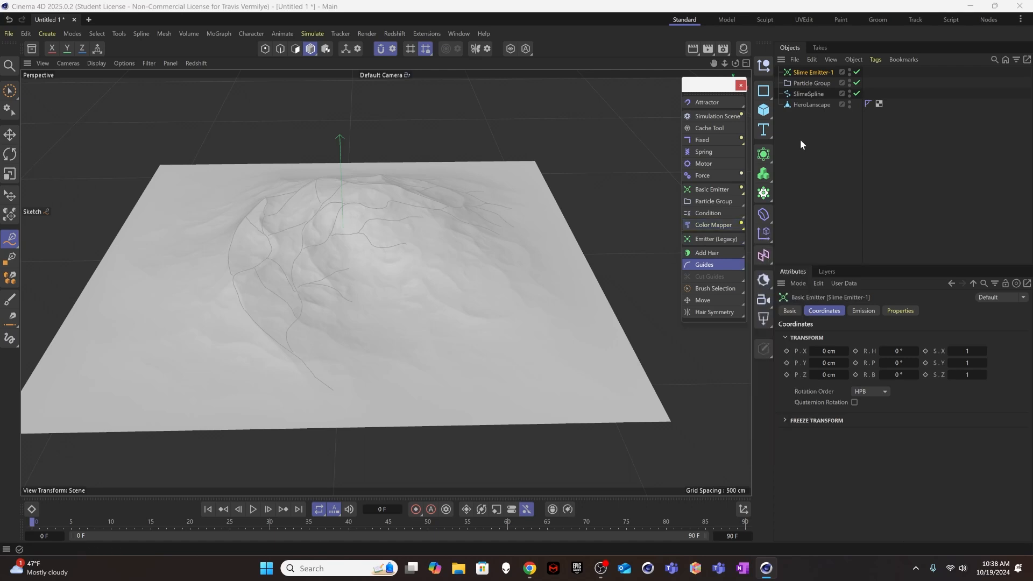
click(799, 140)
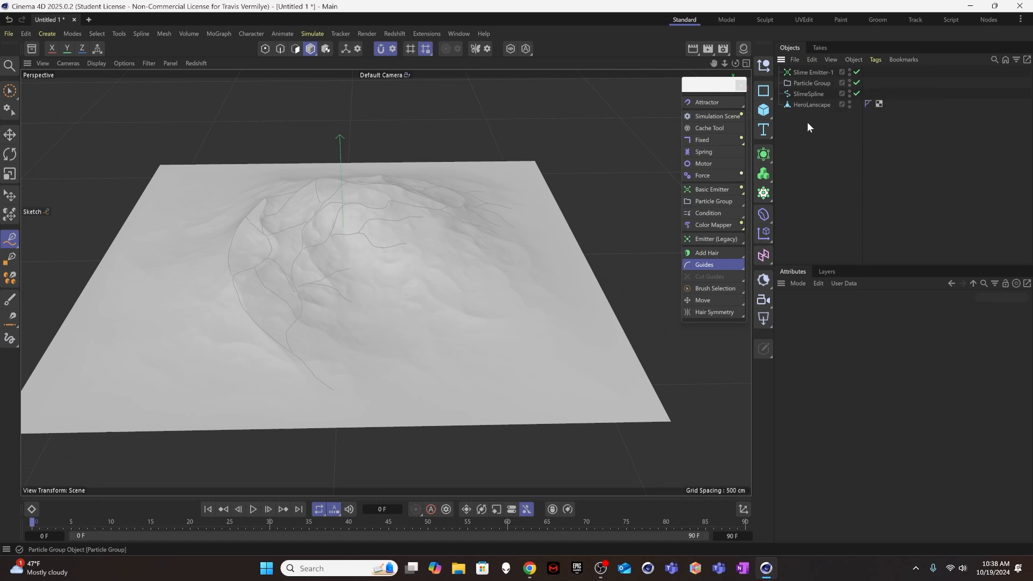
Step: Set the Slime Emitter-1 emission shape to Circle with X and Y sizes of 10 cm
click(810, 73)
click(864, 311)
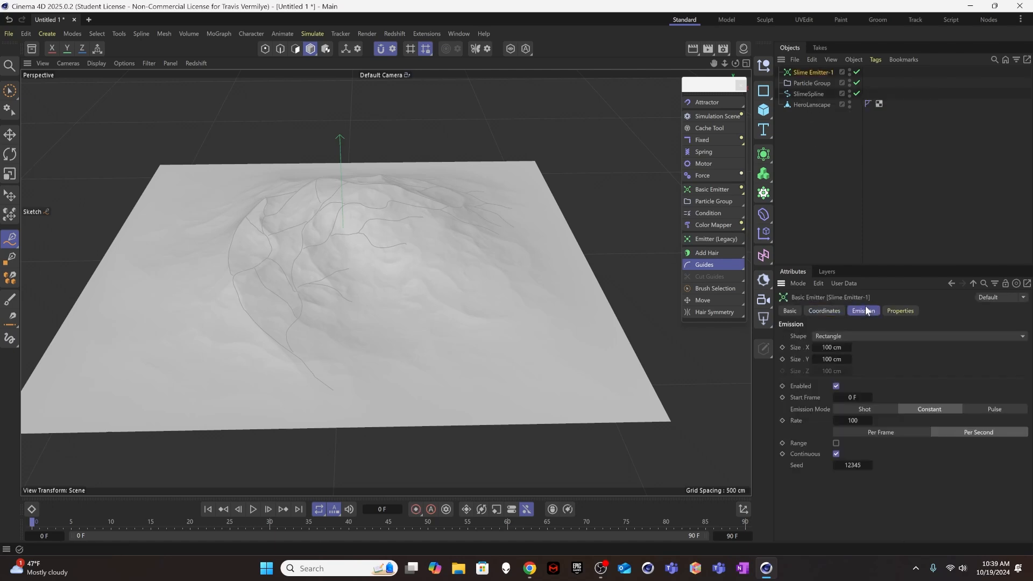
click(838, 335)
click(839, 358)
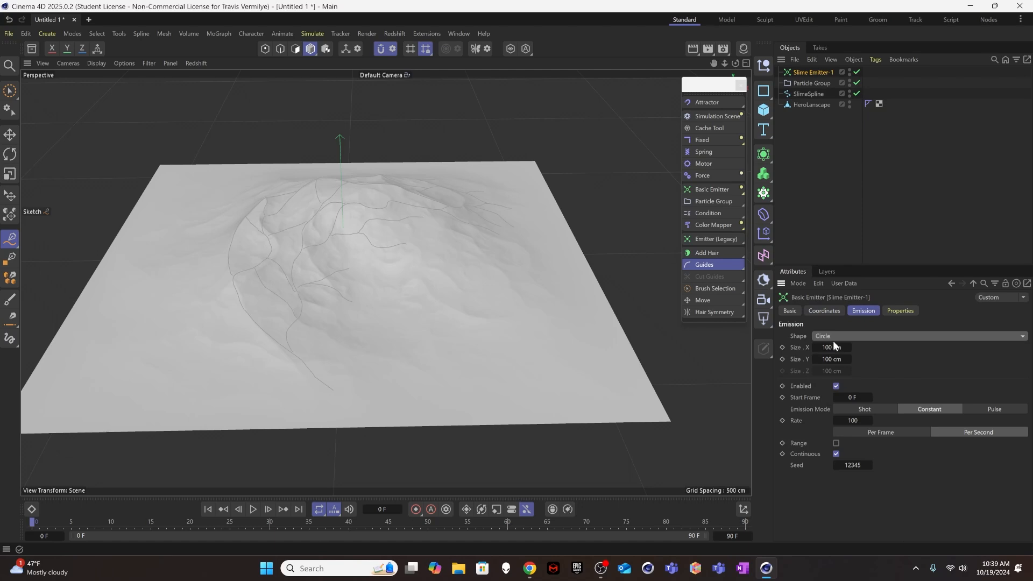
click(832, 347)
text(10)
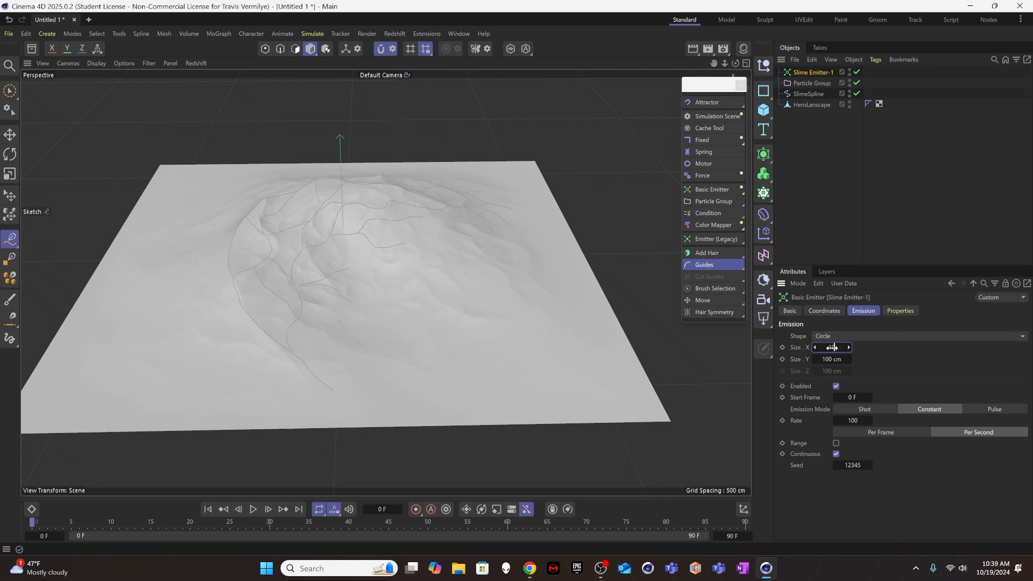
key(Tab)
text(10)
key(Tab)
Step: Move the emitter to the lower front end of the slime spline at the foot of the terrain
alt+drag(346, 330, 328, 275)
alt+drag(333, 314, 351, 370)
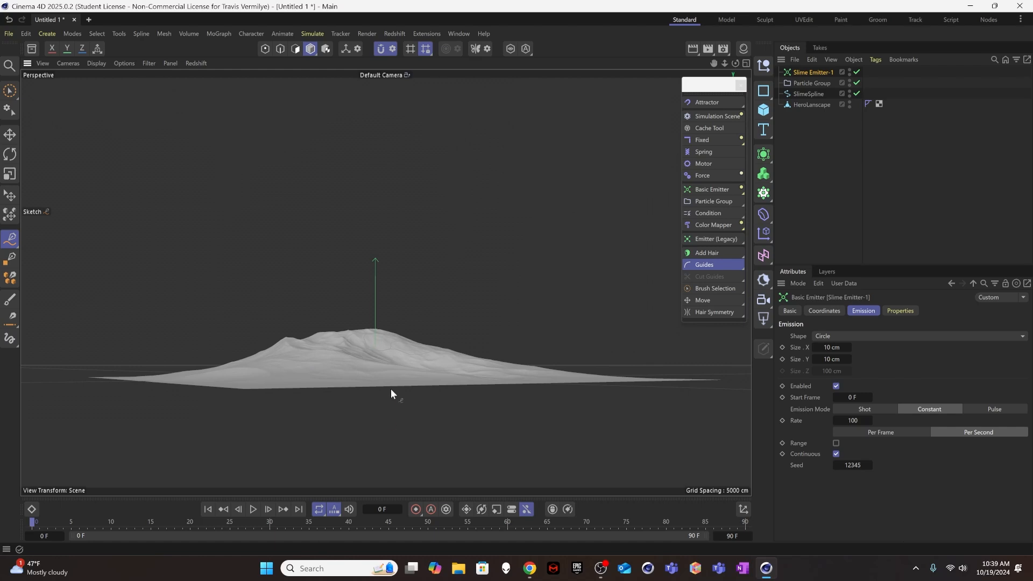
key(e)
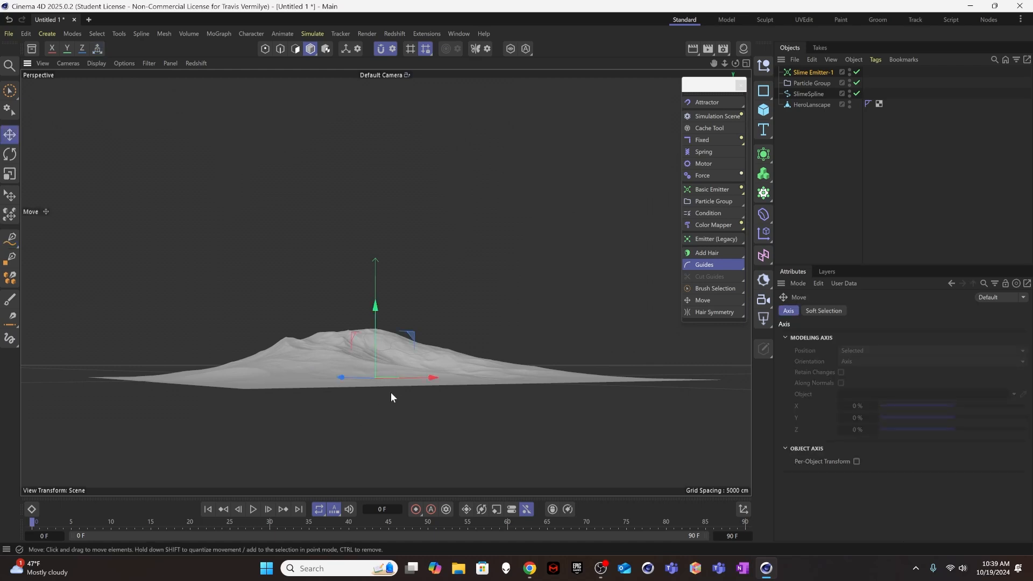
drag(375, 350, 399, 436)
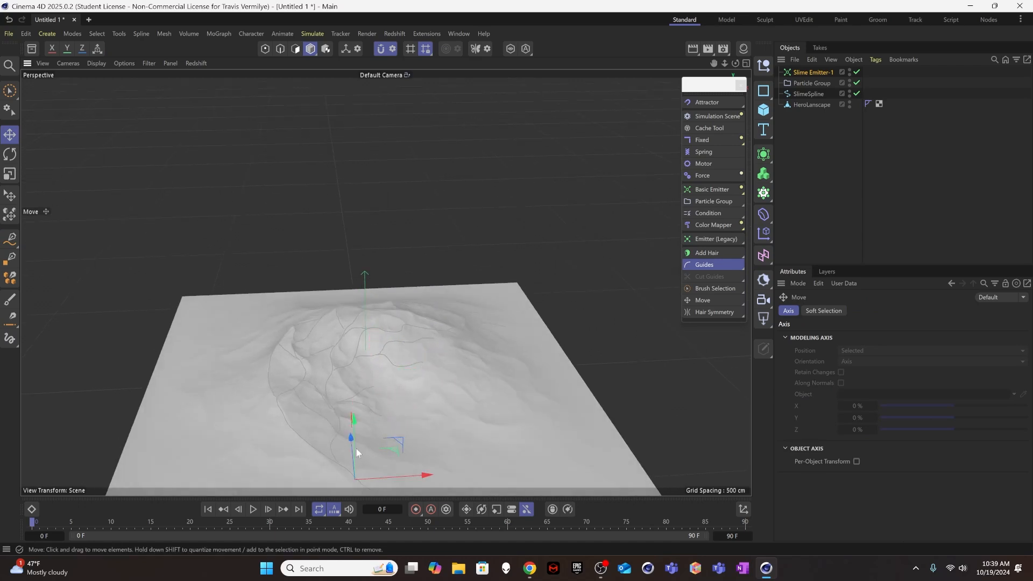
alt+right_drag(339, 459, 352, 437)
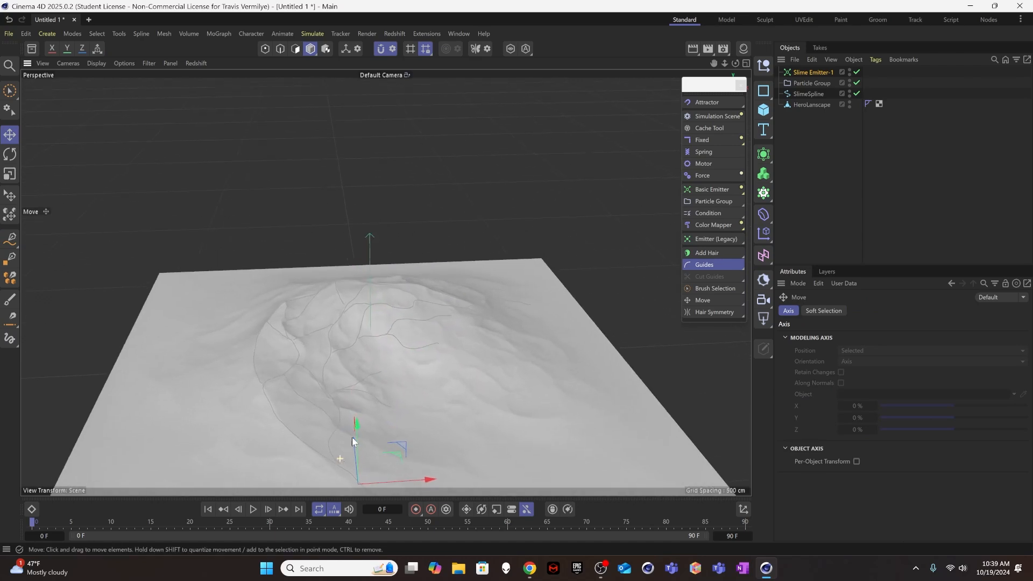
alt+drag(352, 437, 344, 328)
drag(353, 281, 232, 351)
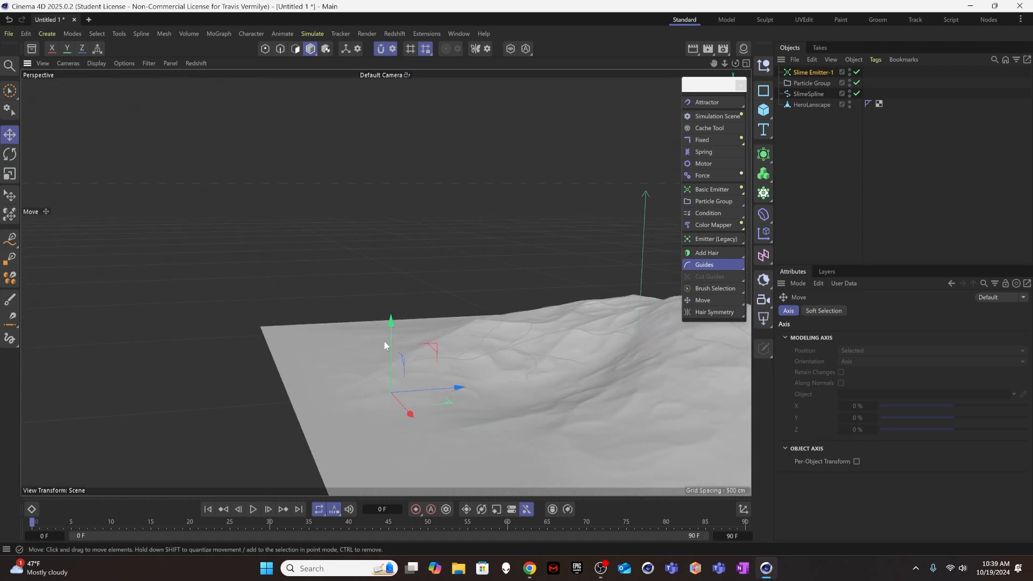
drag(384, 345, 359, 389)
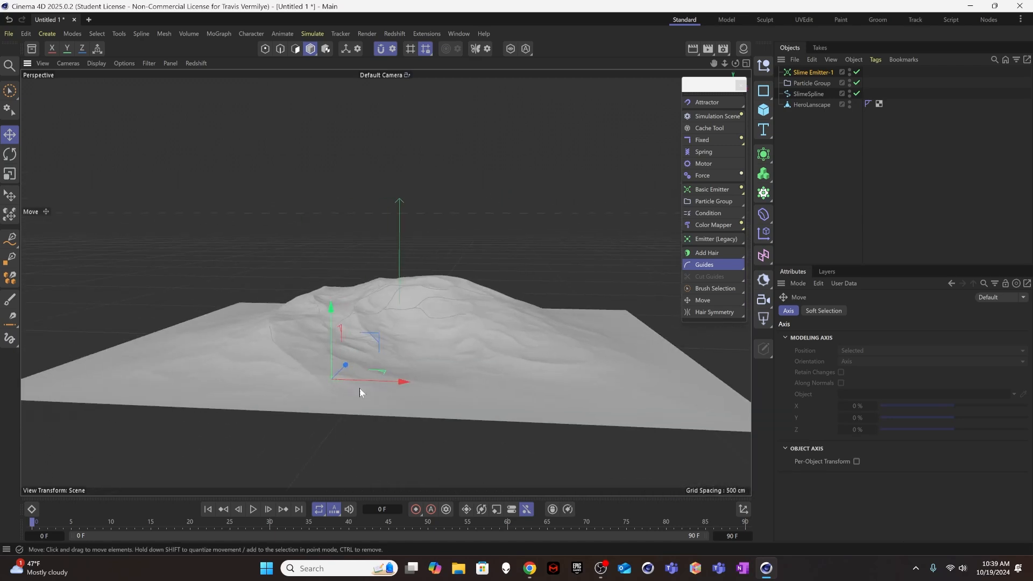
alt+right_drag(323, 391, 428, 306)
alt+right_drag(362, 411, 396, 379)
mouse_move(356, 402)
alt+mouse_down()
mouse_move(375, 473)
mouse_move(393, 302)
mouse_move(381, 347)
mouse_move(419, 417)
mouse_move(443, 424)
mouse_move(398, 419)
mouse_move(408, 444)
alt+mouse_up()
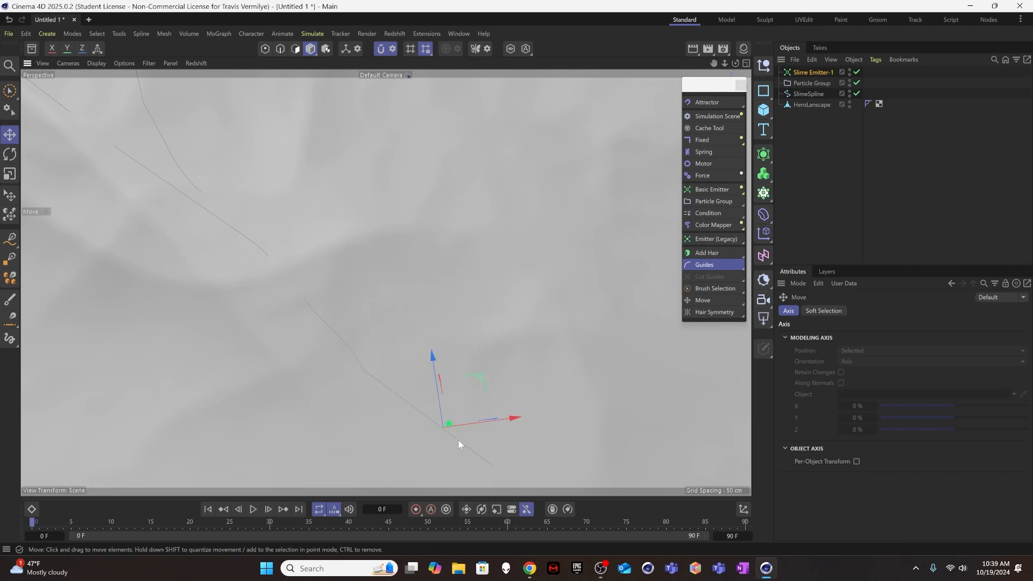
Step: Rotate the emitter so it aims along the slime spline toward the hill
key(r)
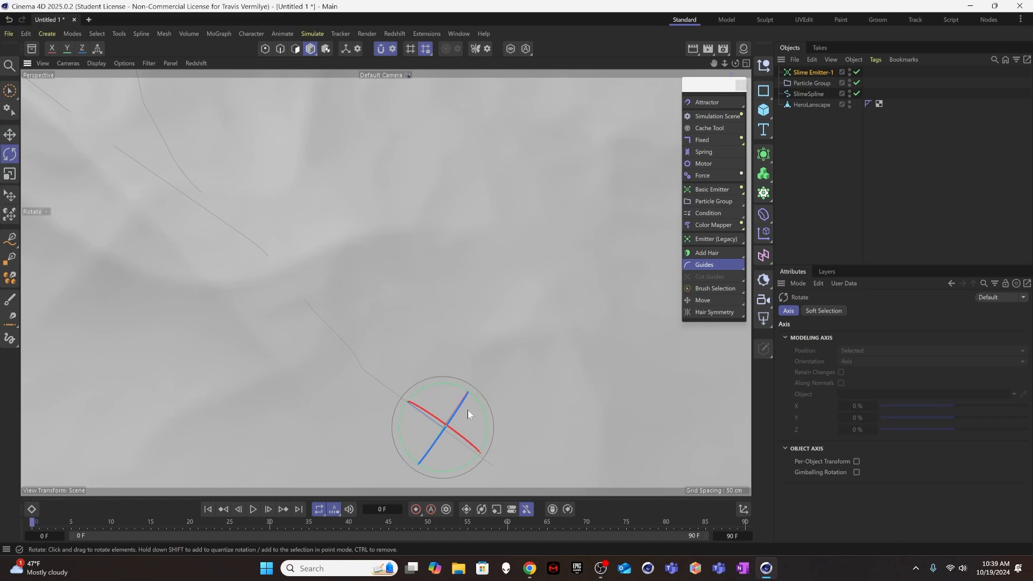
alt+drag(467, 410, 359, 329)
drag(416, 429, 571, 351)
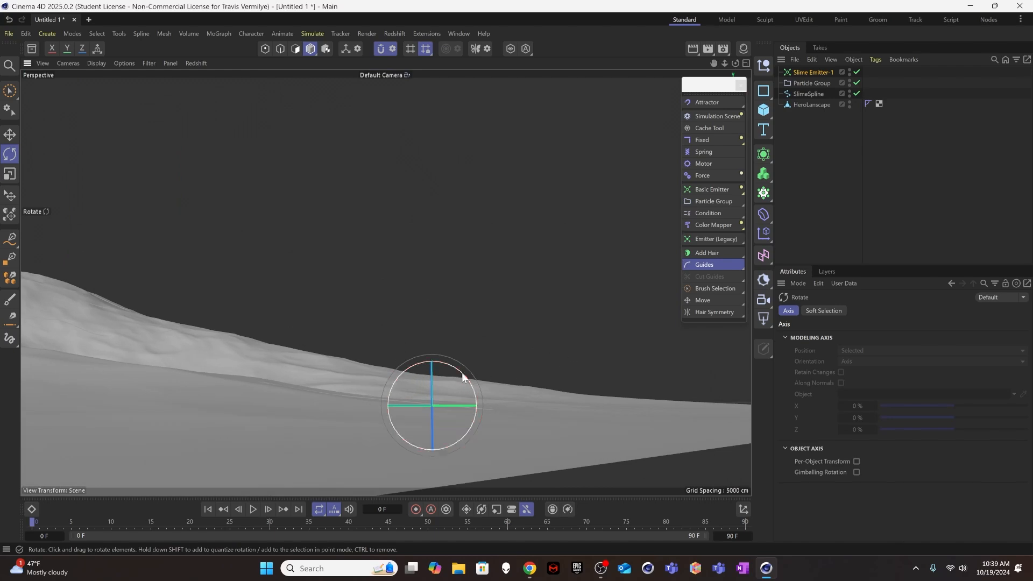
mouse_move(436, 361)
alt+mouse_down()
mouse_move(404, 361)
mouse_move(438, 357)
alt+mouse_up()
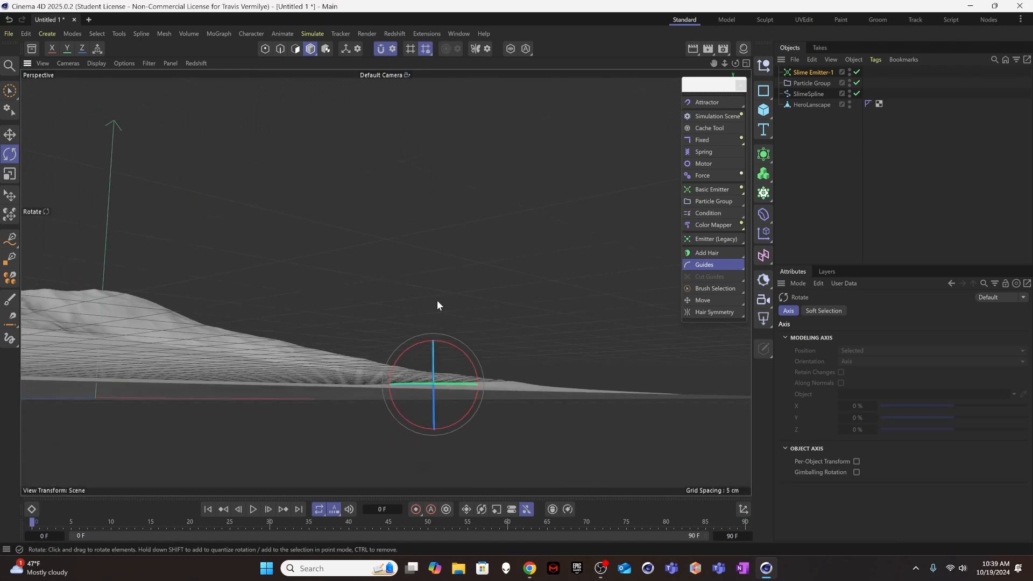
alt+drag(440, 299, 305, 312)
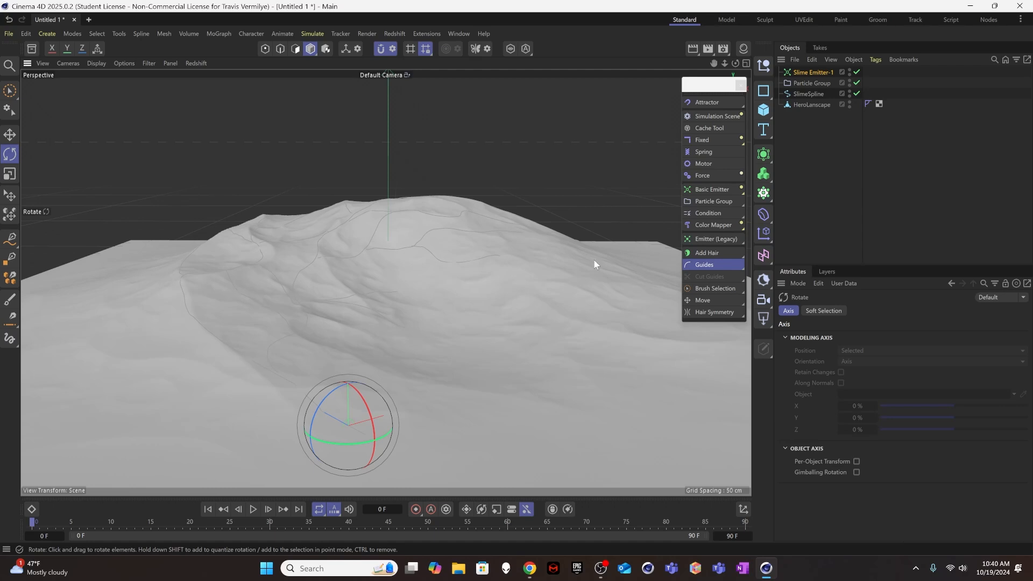
Step: Raise SlimeSpline and Slime Emitter-1 together slightly above the terrain surface, then clear the selection
click(809, 93)
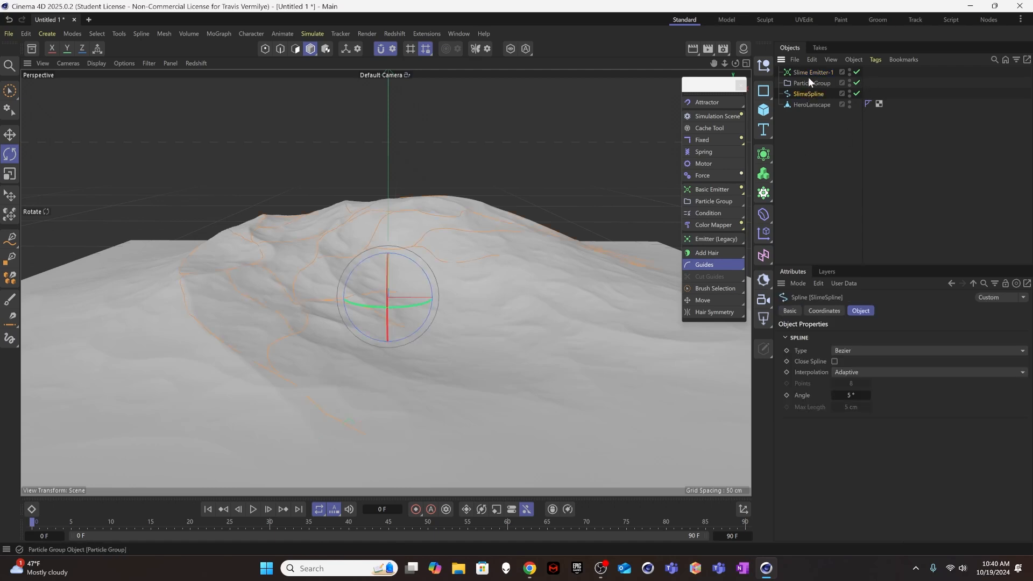
ctrl+click(809, 73)
key(e)
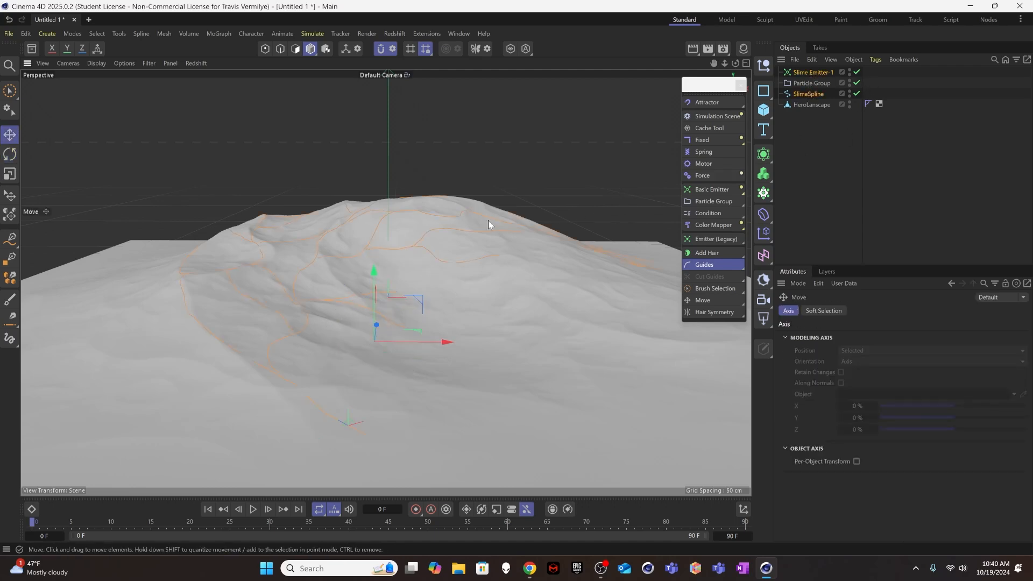
drag(375, 271, 619, 272)
click(807, 160)
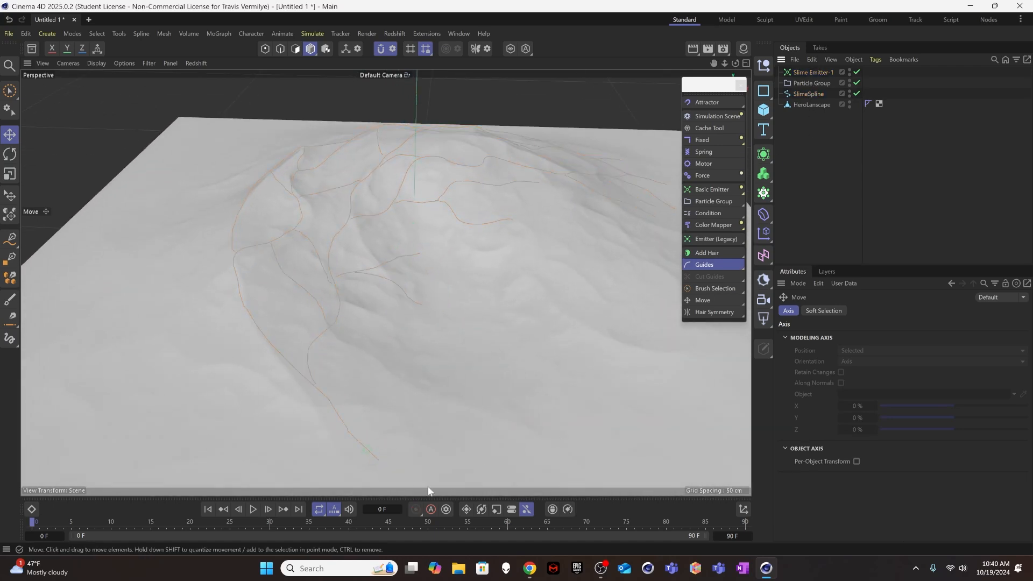
Step: Play the simulation and add a Follow Spline modifier under the Particle Group with SlimeSpline as its target spline
click(254, 510)
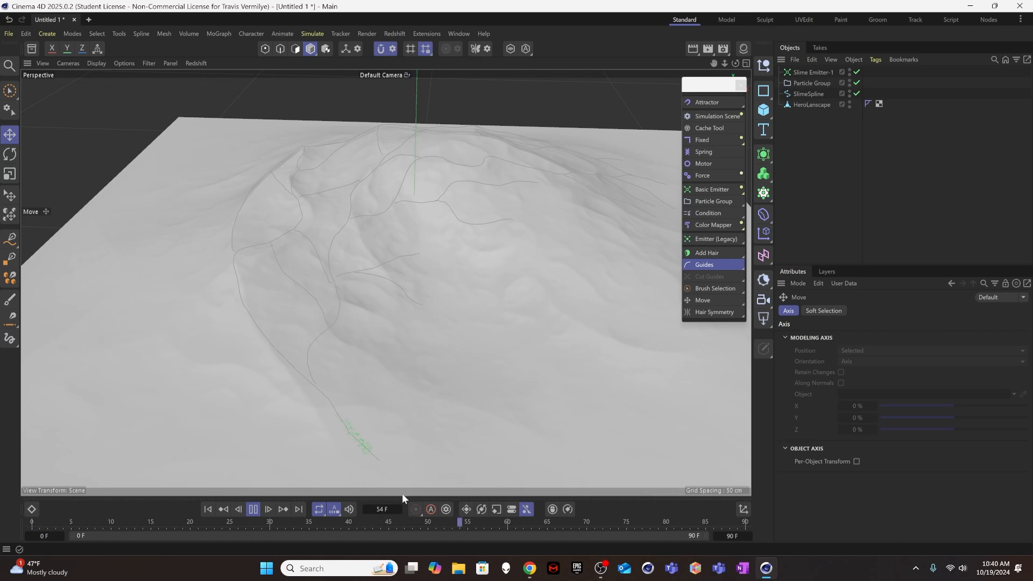
click(808, 83)
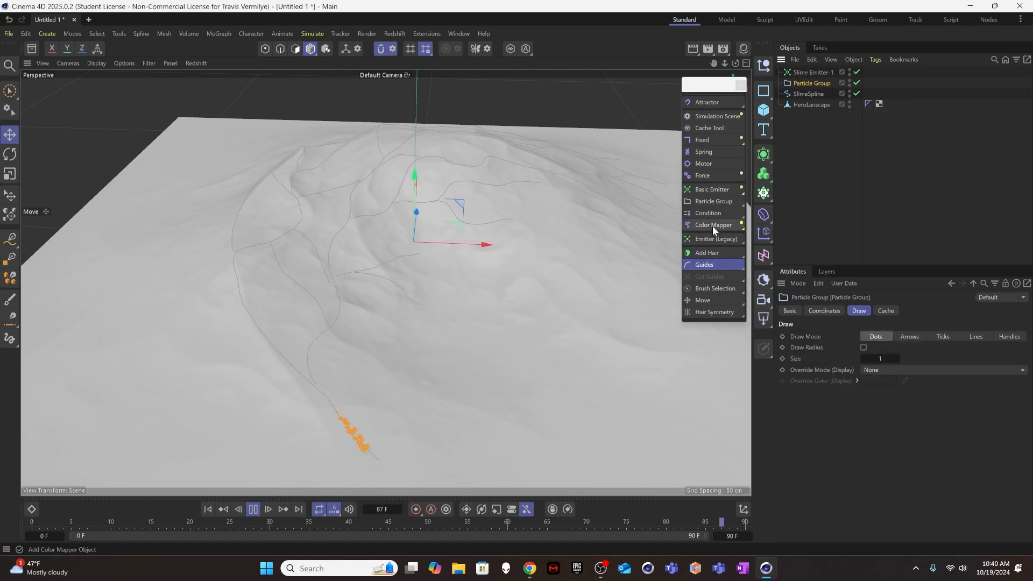
mouse_move(731, 226)
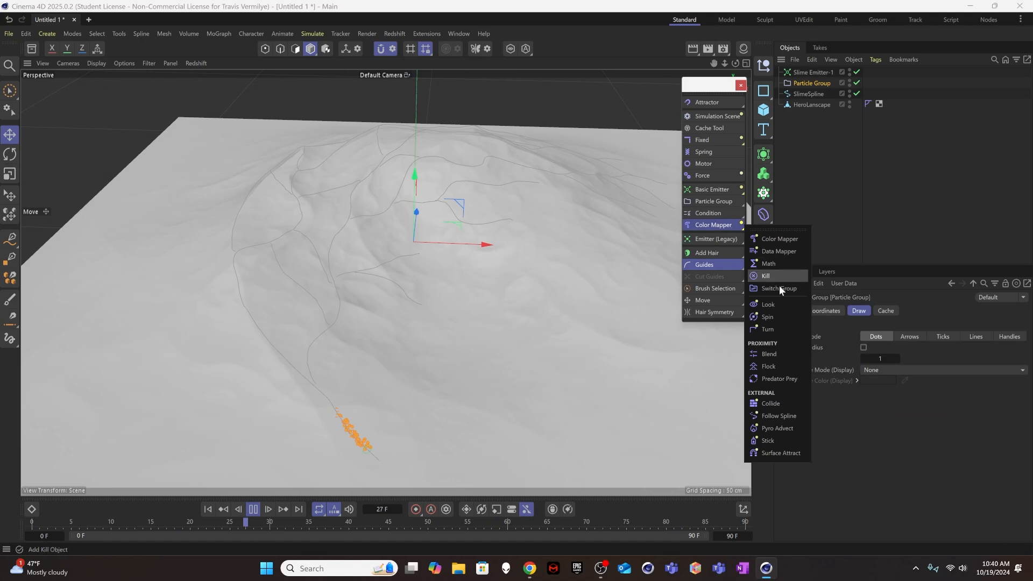
click(779, 416)
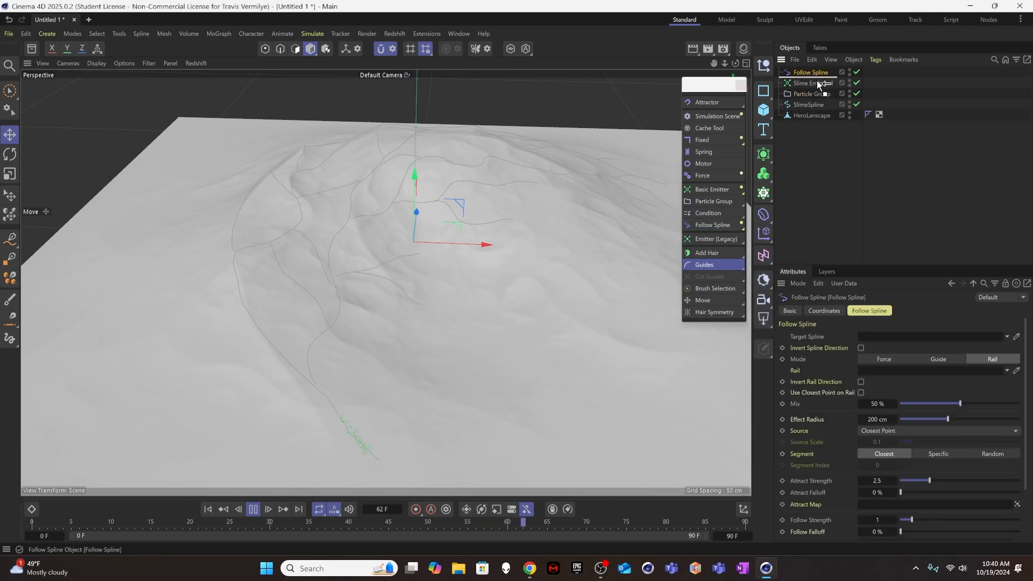
drag(818, 95, 818, 94)
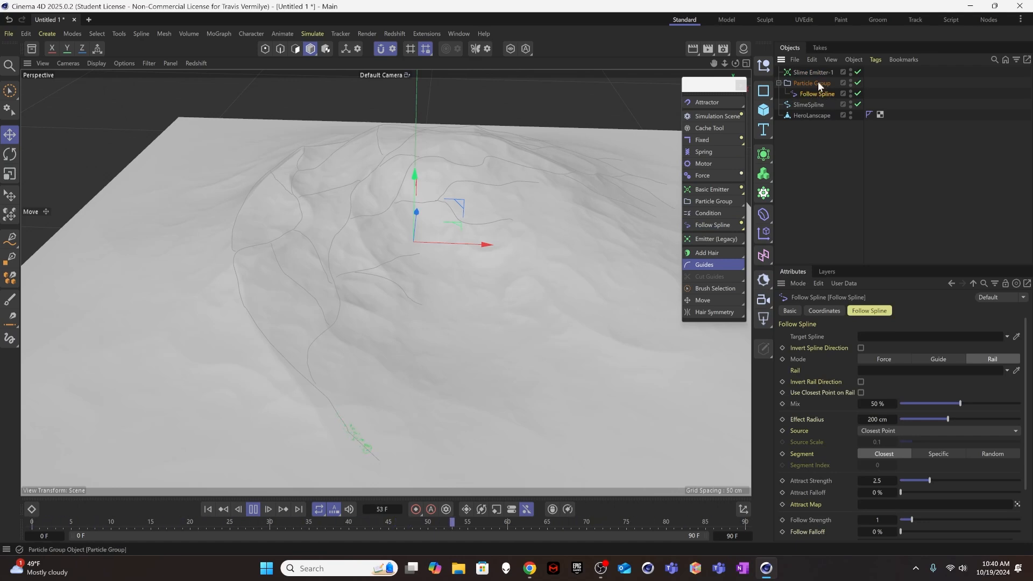
drag(809, 104, 889, 337)
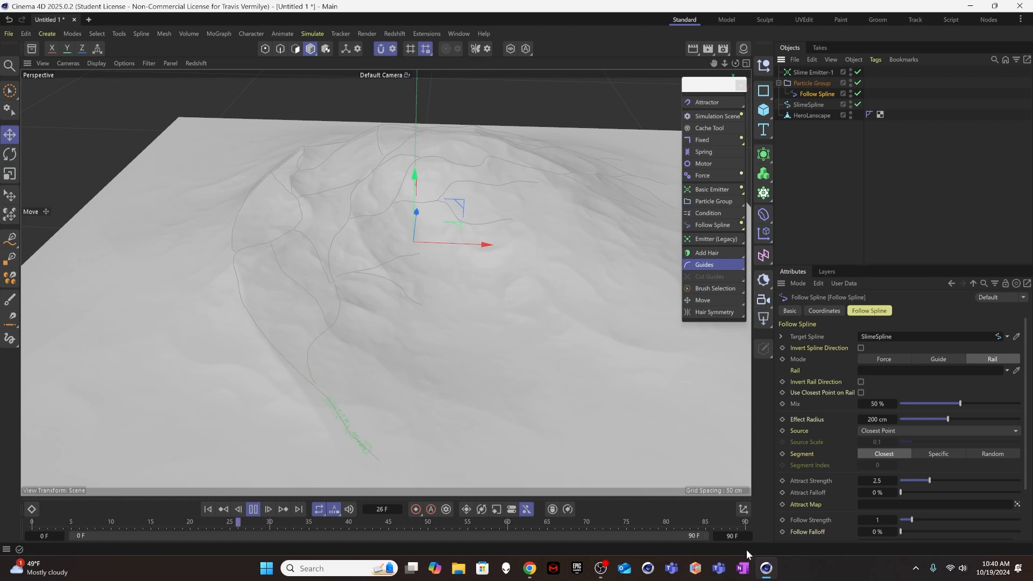
Step: Extend the end of the animation timeline to frame 450
double_click(733, 536)
text(450)
key(Return)
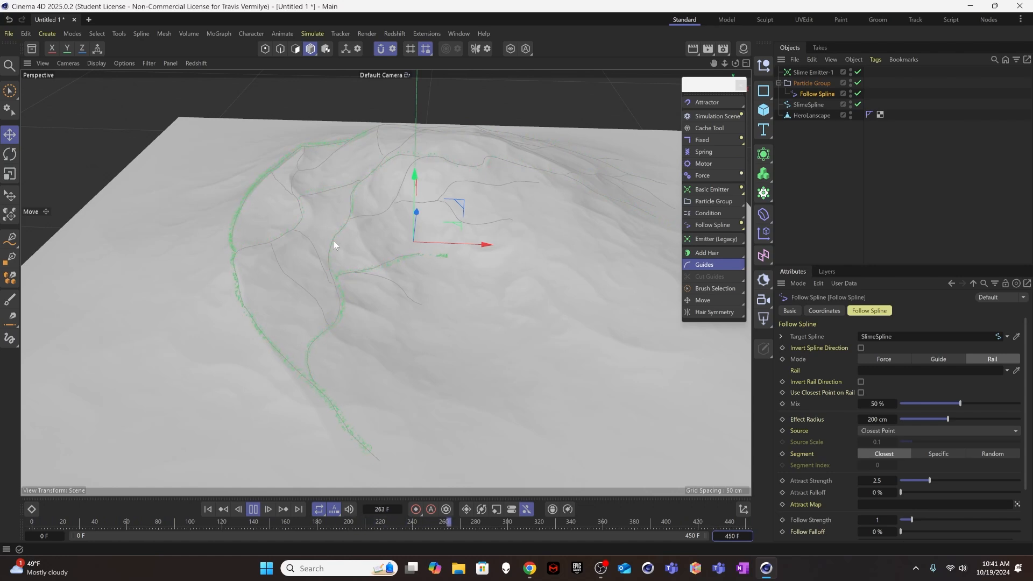
Step: Set the Slime Emitter-1 emission rate to 5000 particles per second
click(812, 73)
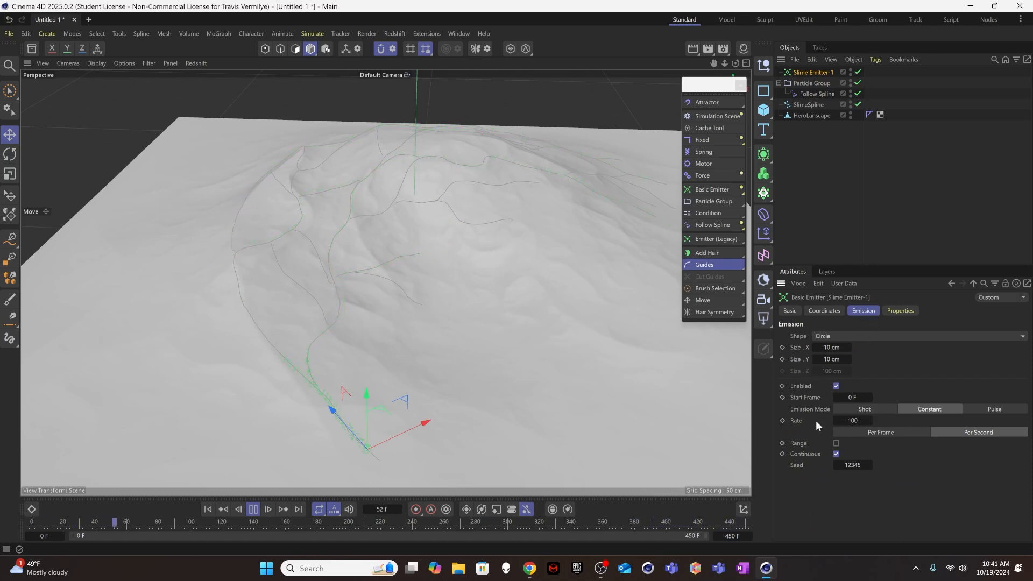
click(855, 420)
text(5000)
key(Return)
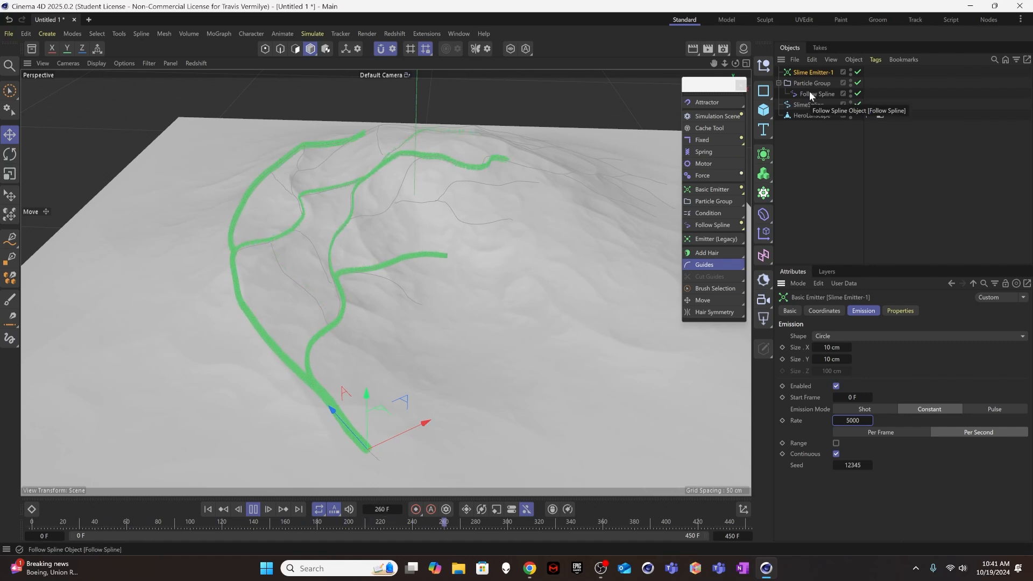
Step: Add a Flock modifier and place it below Follow Spline inside the Particle Group
click(822, 83)
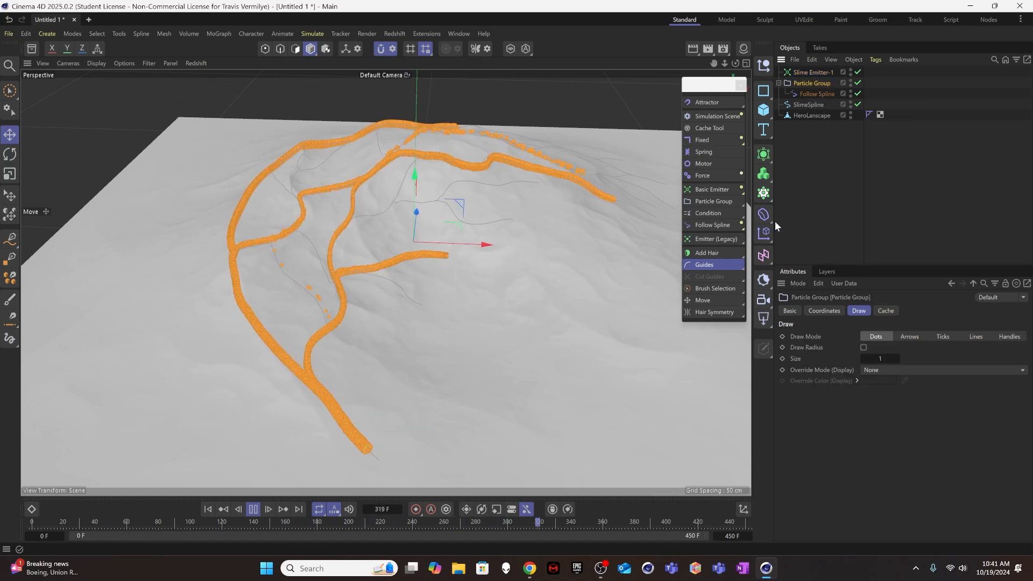
drag(712, 225, 760, 311)
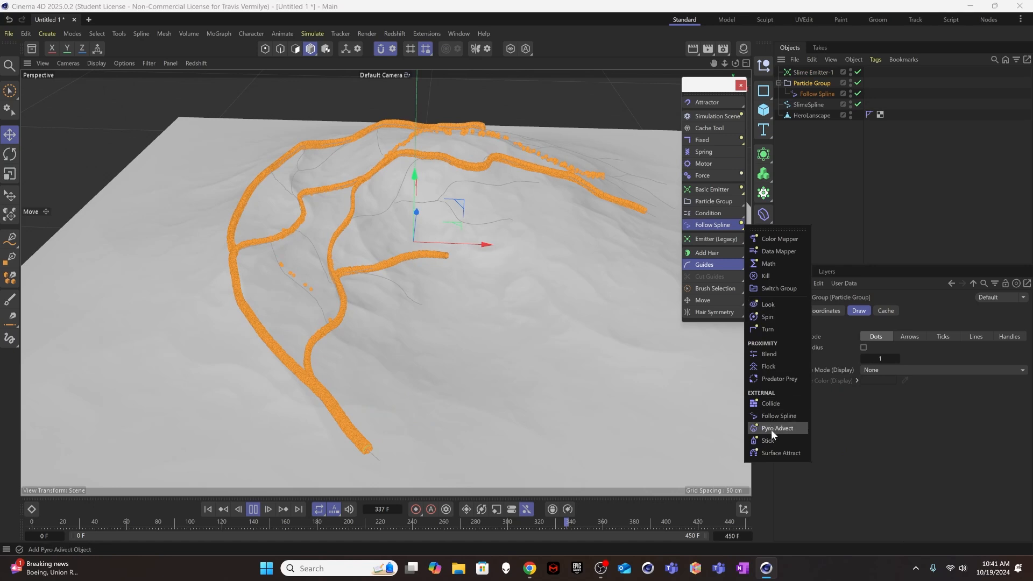
drag(775, 366, 775, 366)
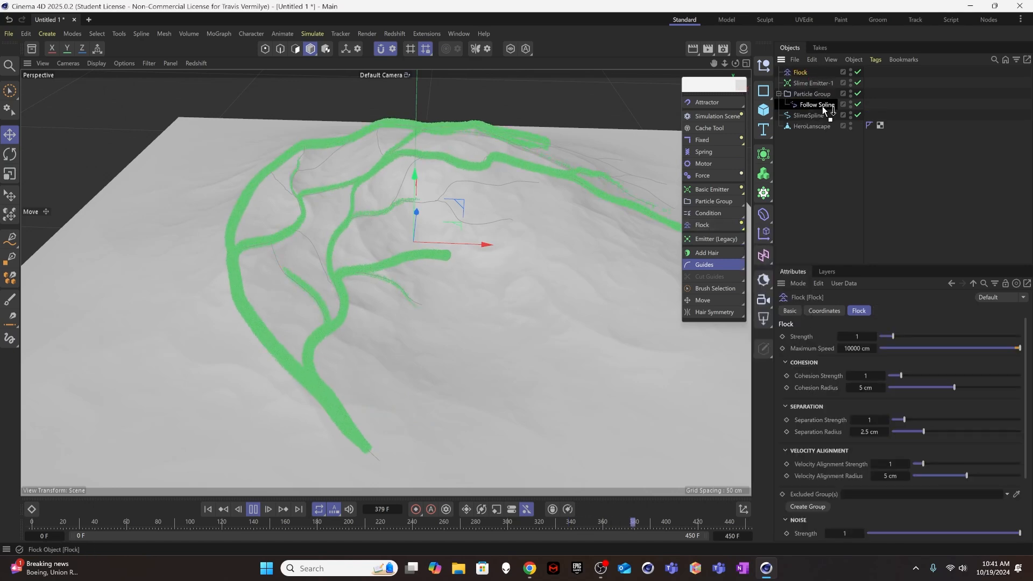
drag(822, 106, 820, 108)
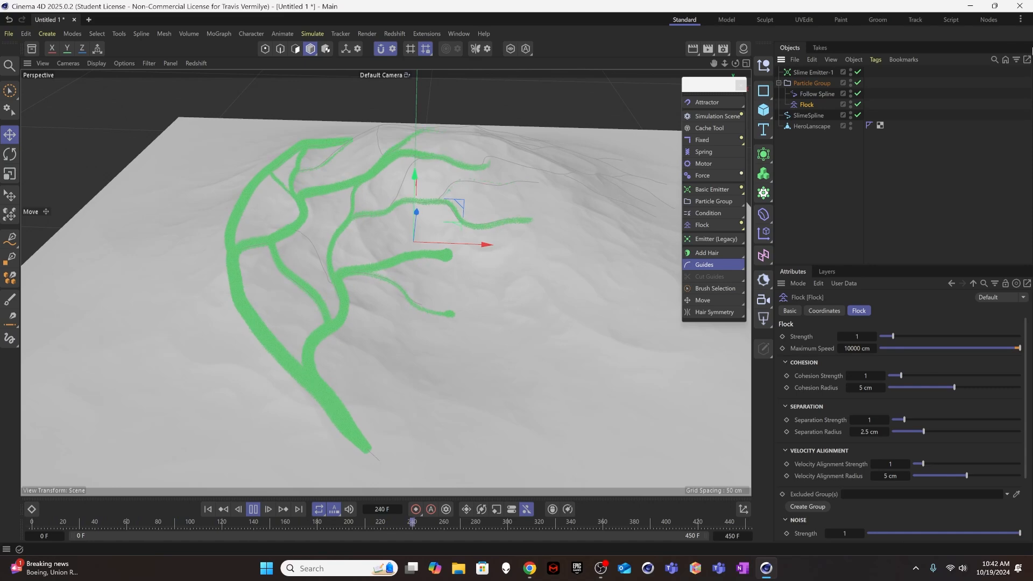
Step: Move the loose end point of SlimeSpline's middle branch along X to meet the neighbouring branch
click(809, 114)
scroll(330, 272, up, 6)
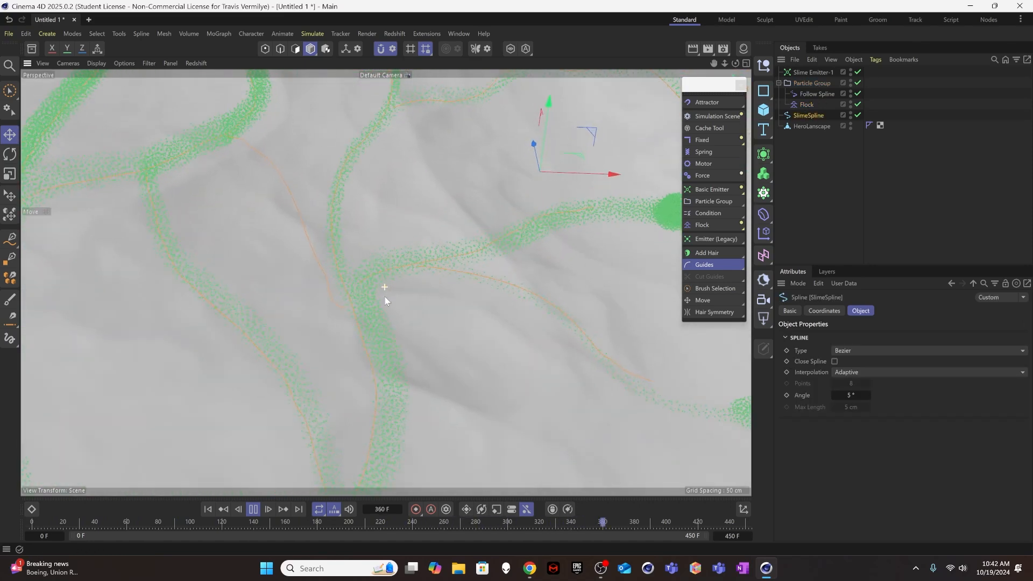
alt+middle_drag(354, 312, 334, 253)
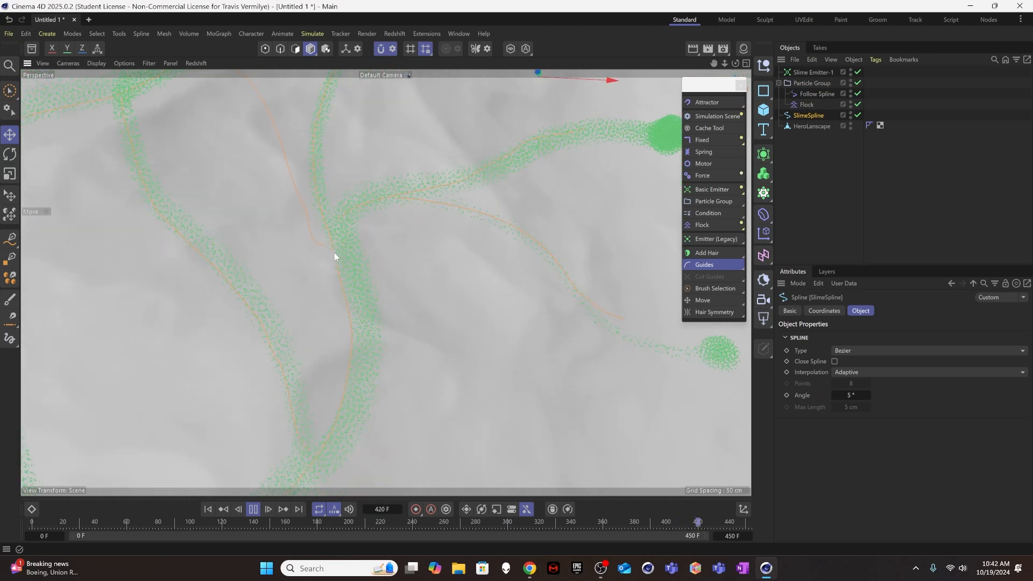
click(265, 49)
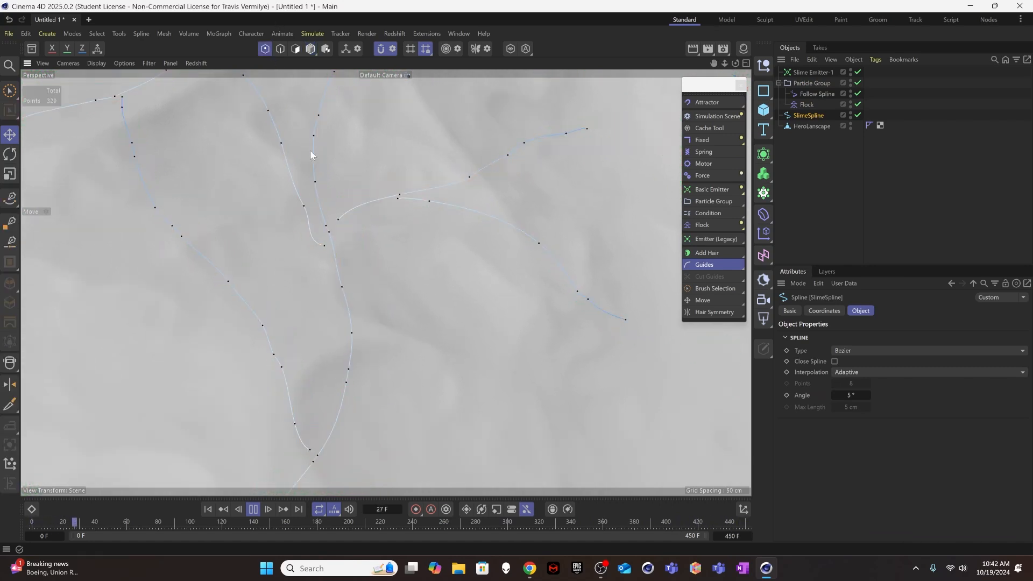
click(325, 246)
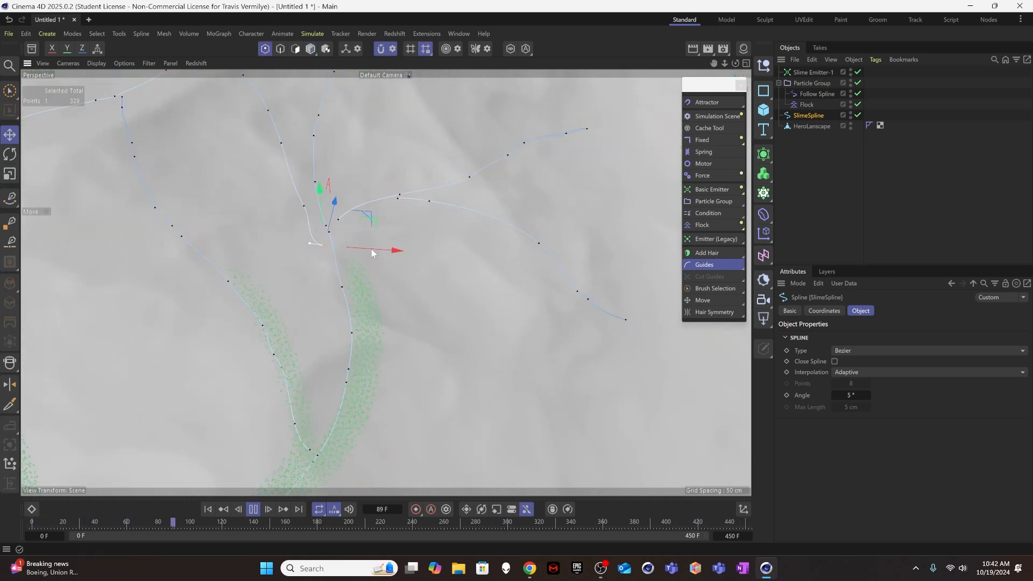
drag(371, 249, 382, 252)
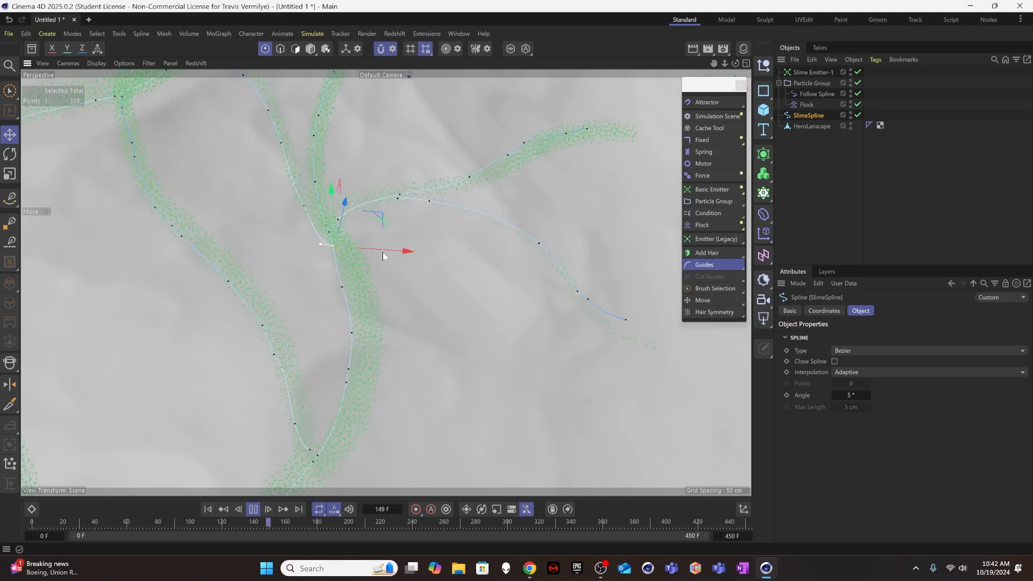
Step: Nudge SlimeSpline's fork point on the middle side branch slightly so its two tips join the stem more closely
alt+right_drag(353, 268, 292, 267)
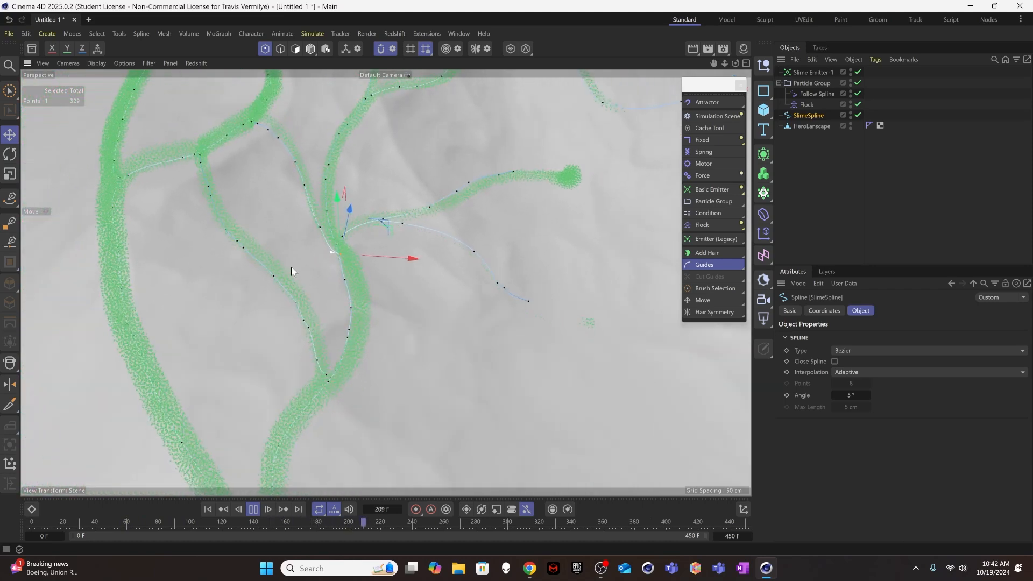
alt+drag(339, 267, 333, 259)
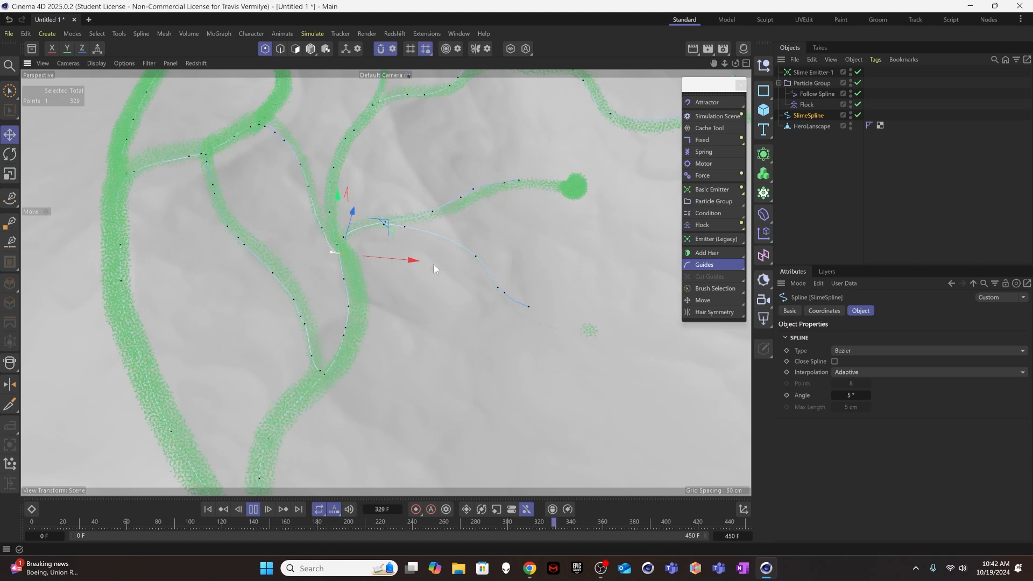
mouse_move(383, 259)
alt+mouse_down()
mouse_move(381, 243)
mouse_move(376, 249)
mouse_move(389, 253)
alt+mouse_up()
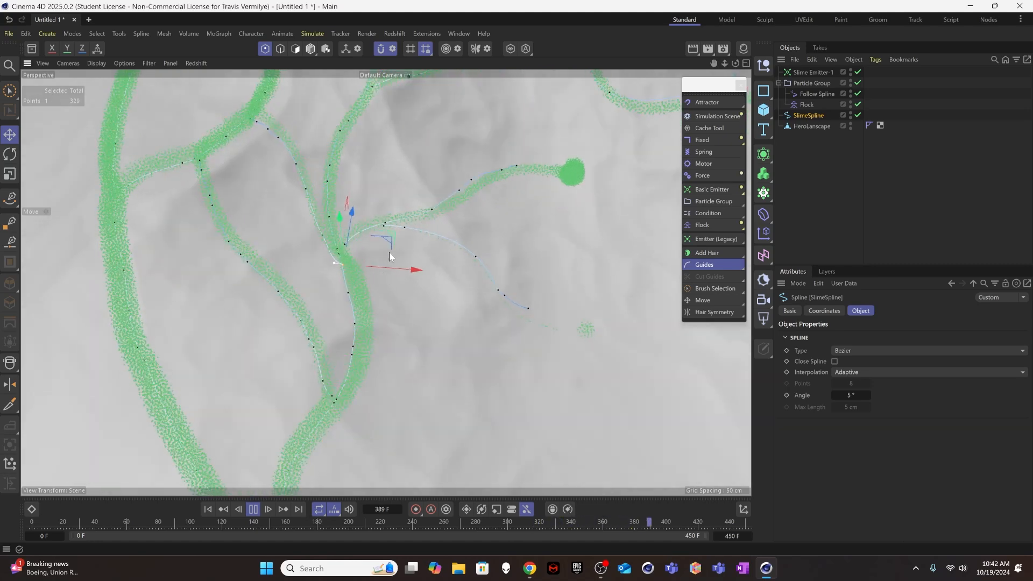
click(385, 225)
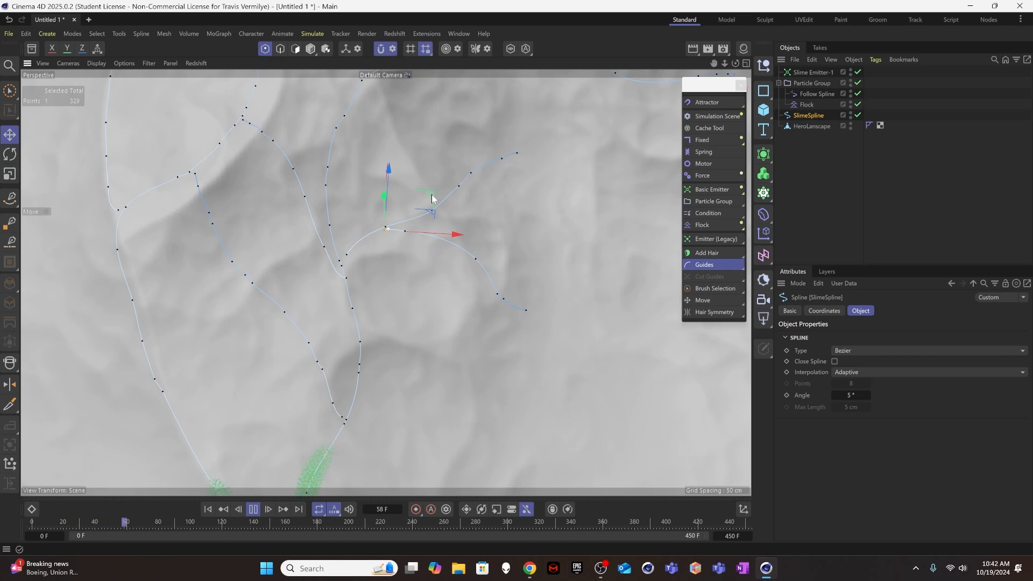
drag(432, 196, 428, 192)
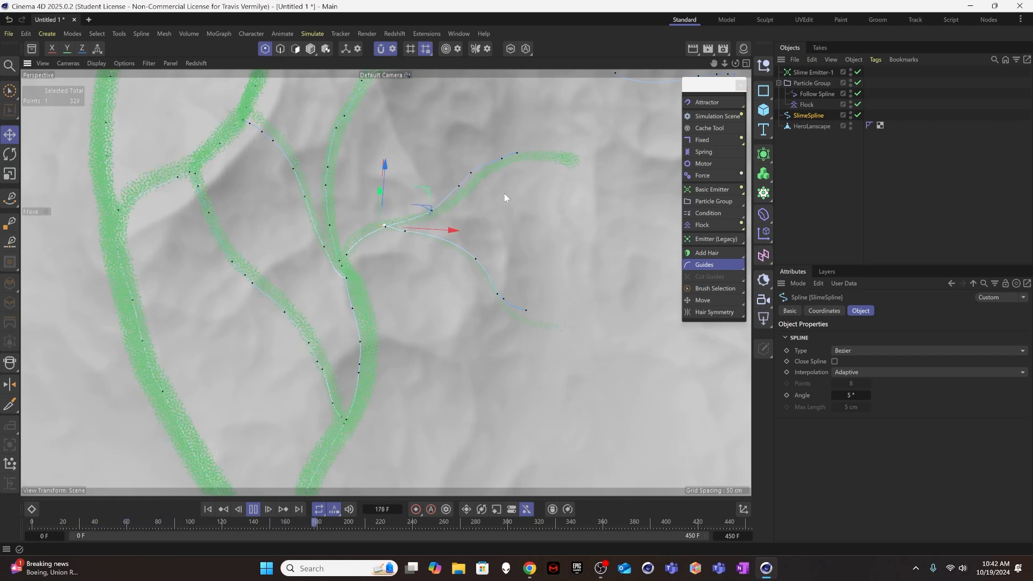
Step: Adjust the start point of the side branch at SlimeSpline's next fork uphill, and delete that point
alt+middle_drag(392, 223, 376, 403)
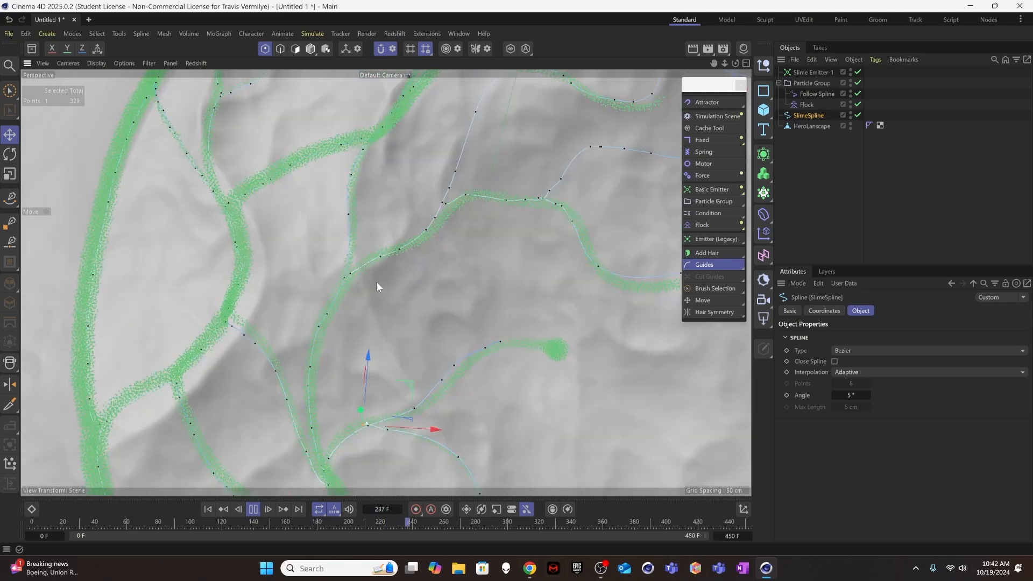
alt+middle_drag(377, 282, 358, 312)
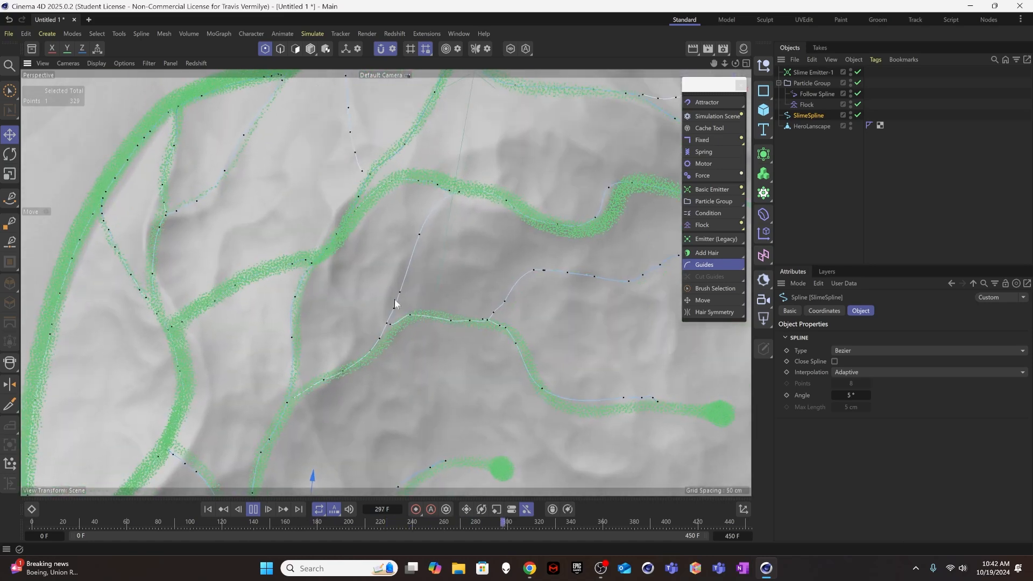
click(390, 325)
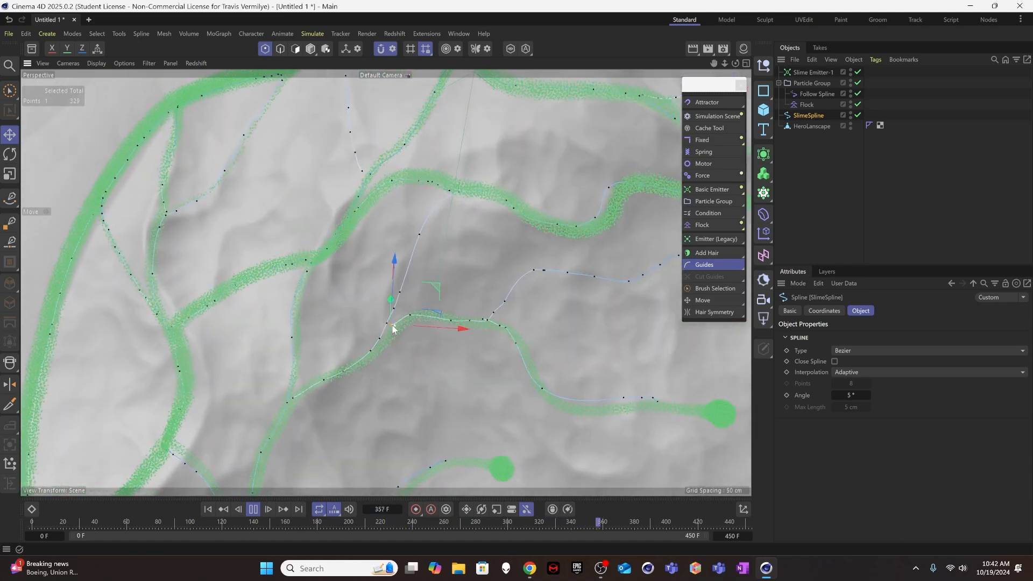
drag(437, 289, 429, 288)
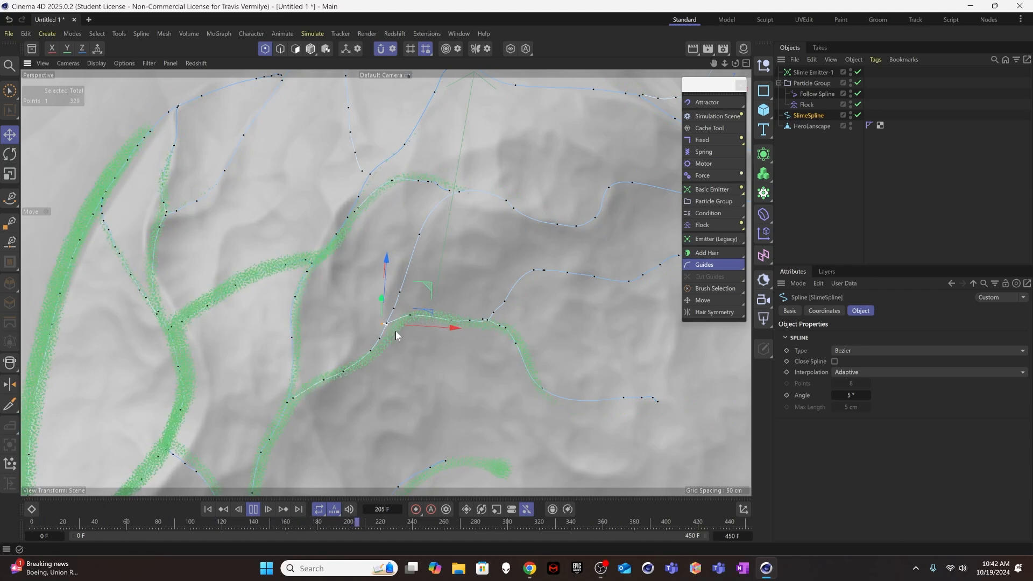
mouse_move(430, 287)
mouse_down()
mouse_move(432, 313)
mouse_move(444, 288)
mouse_up()
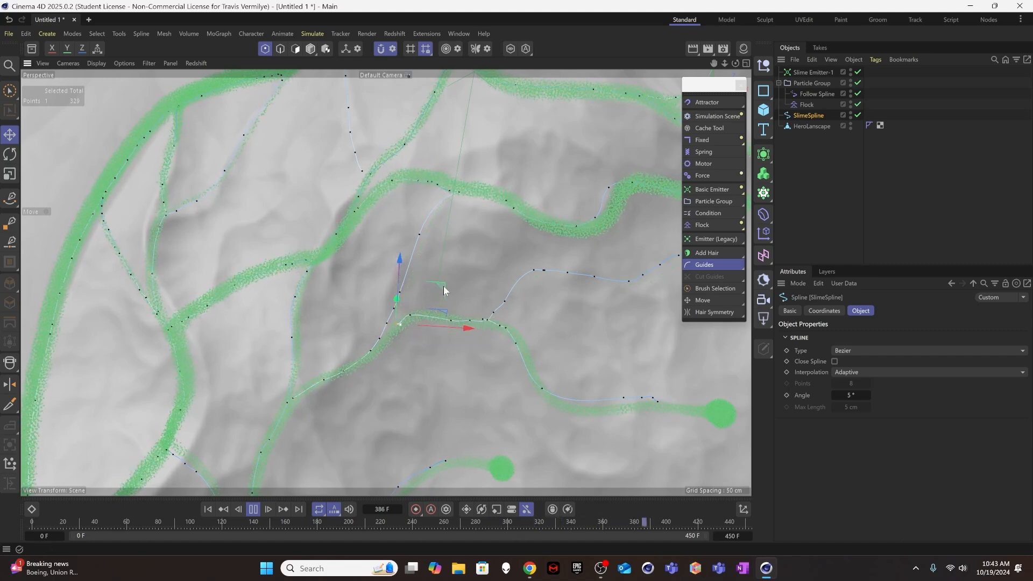
key(Delete)
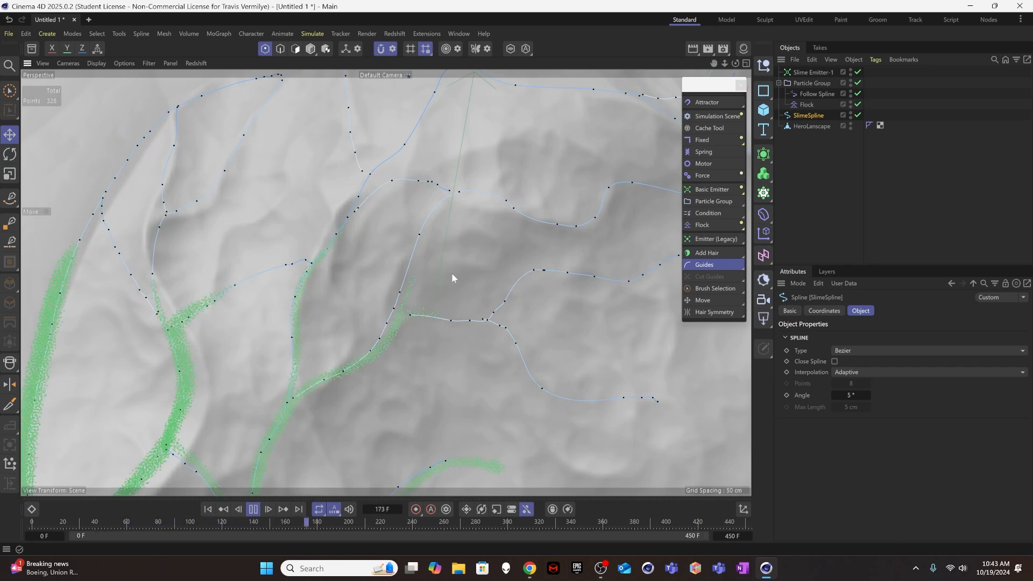
Step: Move the loose end point of the uppermost branch onto the fork below it, and delete the first point of the lower branch at the neighbouring fork
click(369, 176)
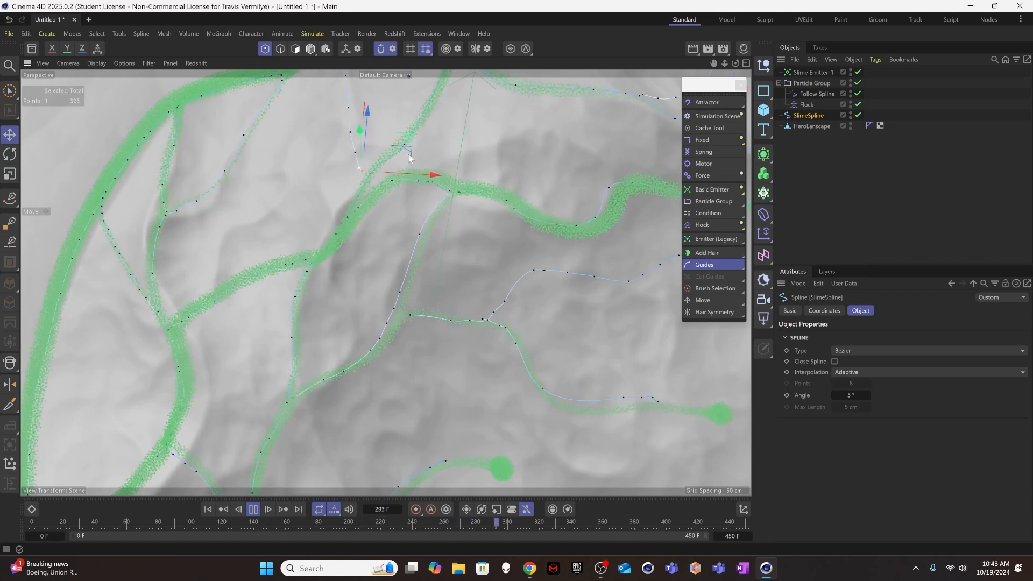
drag(410, 136, 409, 148)
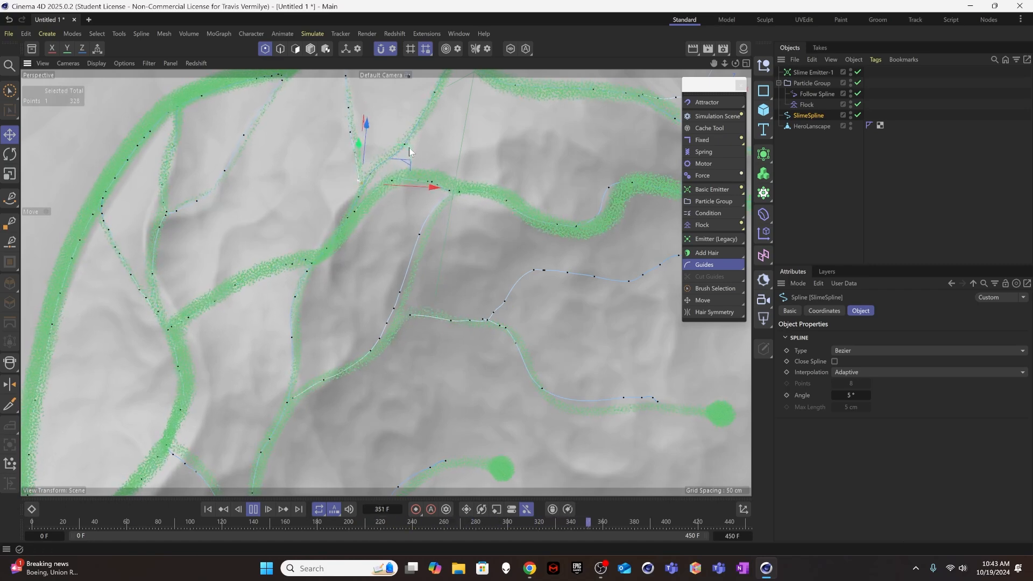
alt+middle_drag(427, 156, 347, 227)
alt+middle_drag(571, 250, 390, 241)
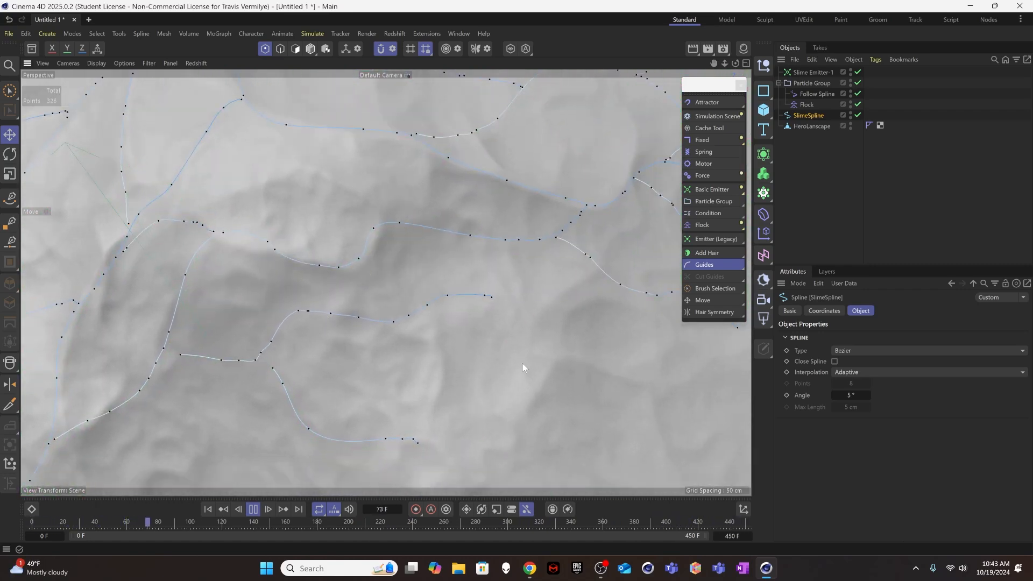
Step: Examine the slime growth across the whole terrain and review the Flock and Follow Spline settings
alt+drag(491, 277, 317, 266)
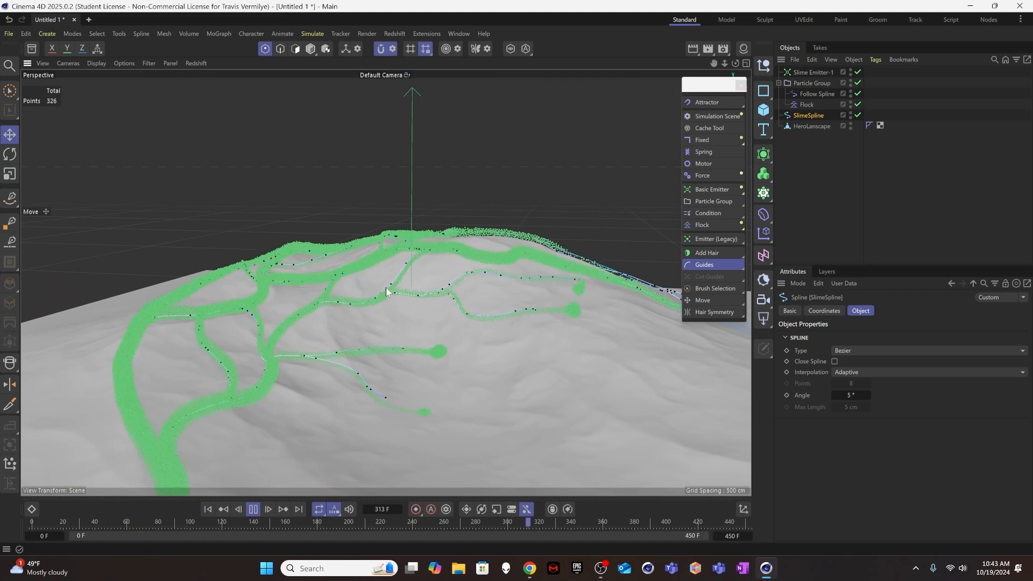
alt+drag(392, 289, 305, 280)
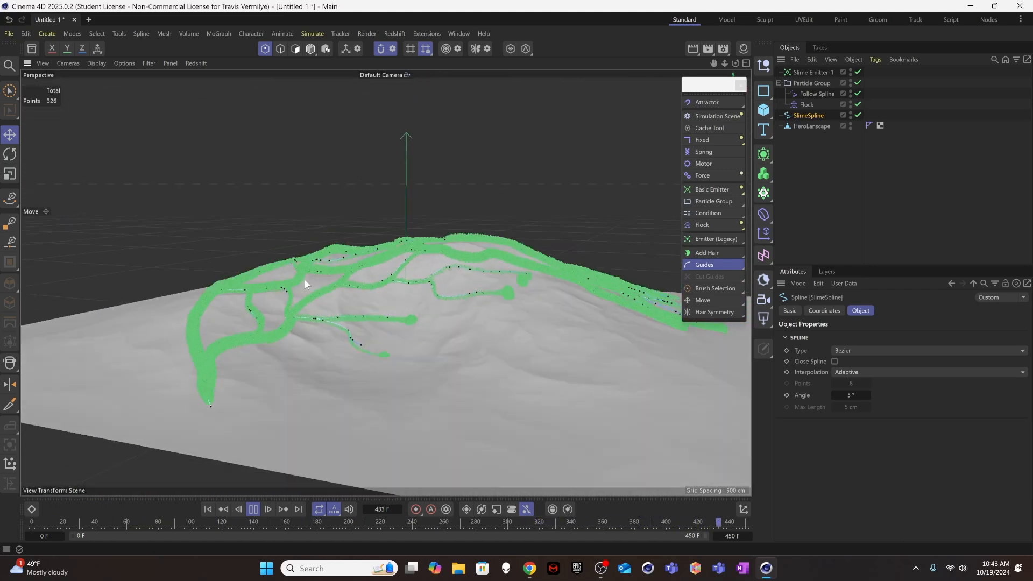
alt+drag(237, 374, 241, 376)
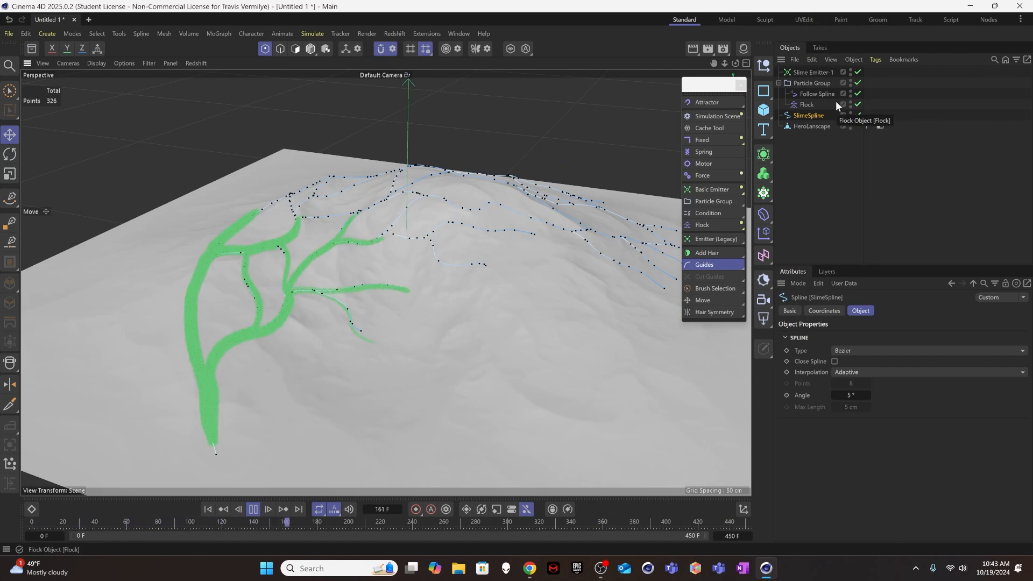
click(801, 103)
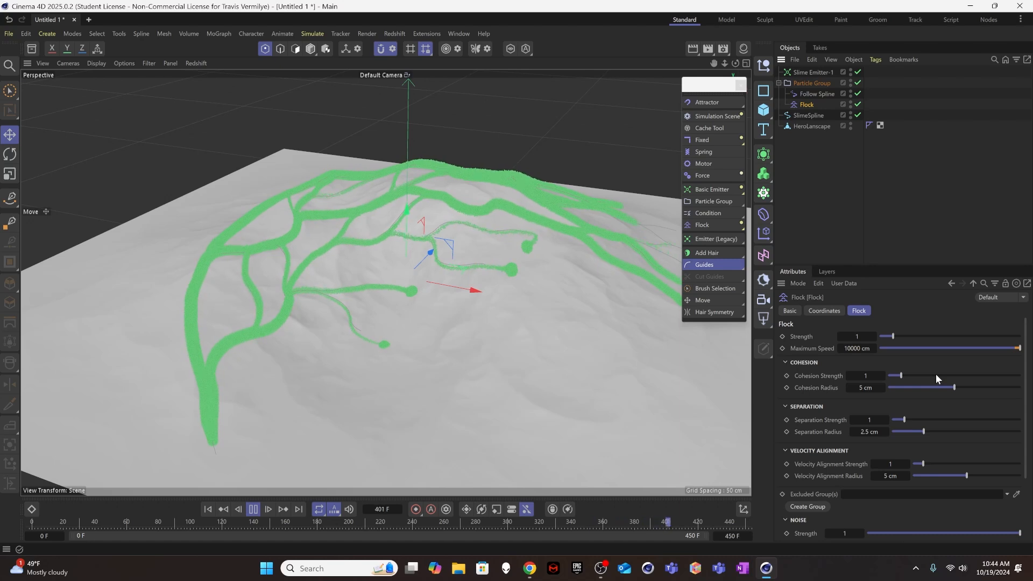
click(817, 94)
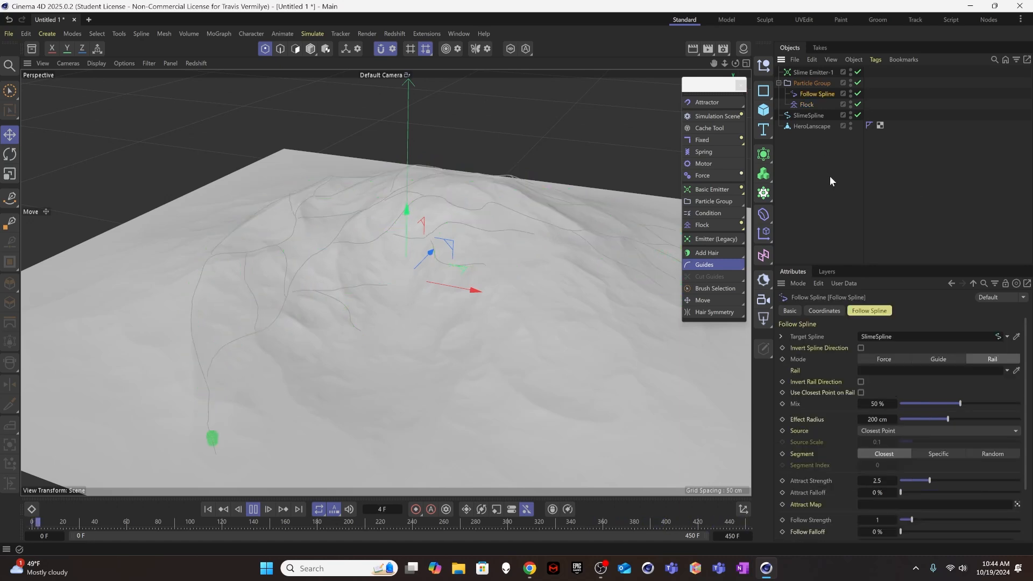
Step: Try a Separation Radius of 5 cm on the Flock modifier and inspect how the particles spread
click(810, 102)
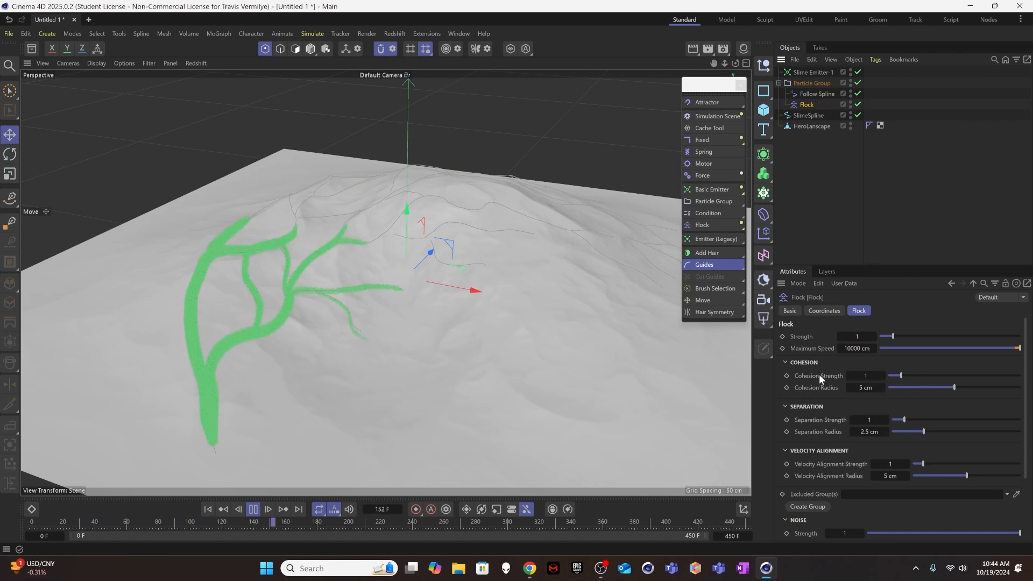
click(867, 432)
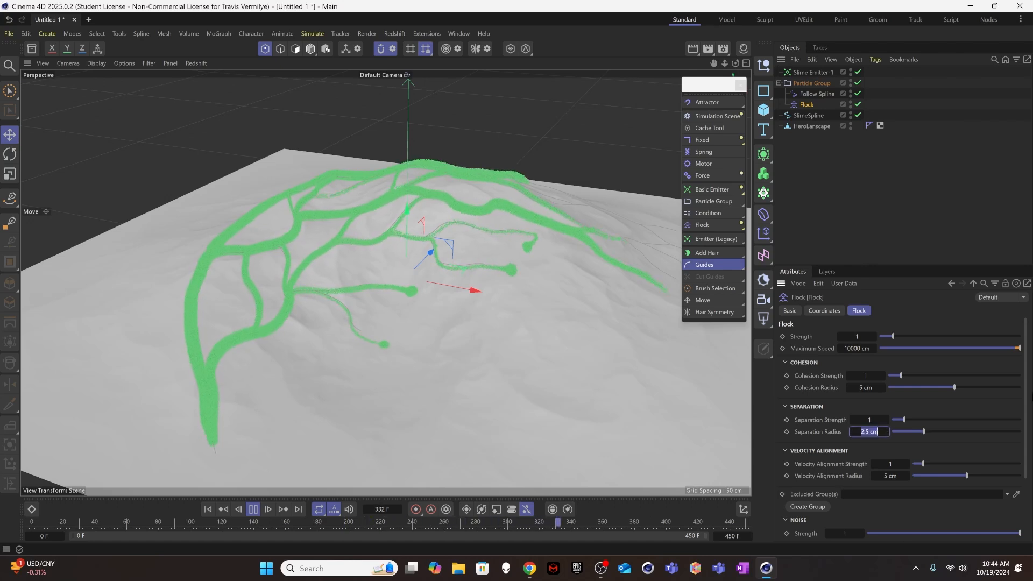
text(5)
key(Return)
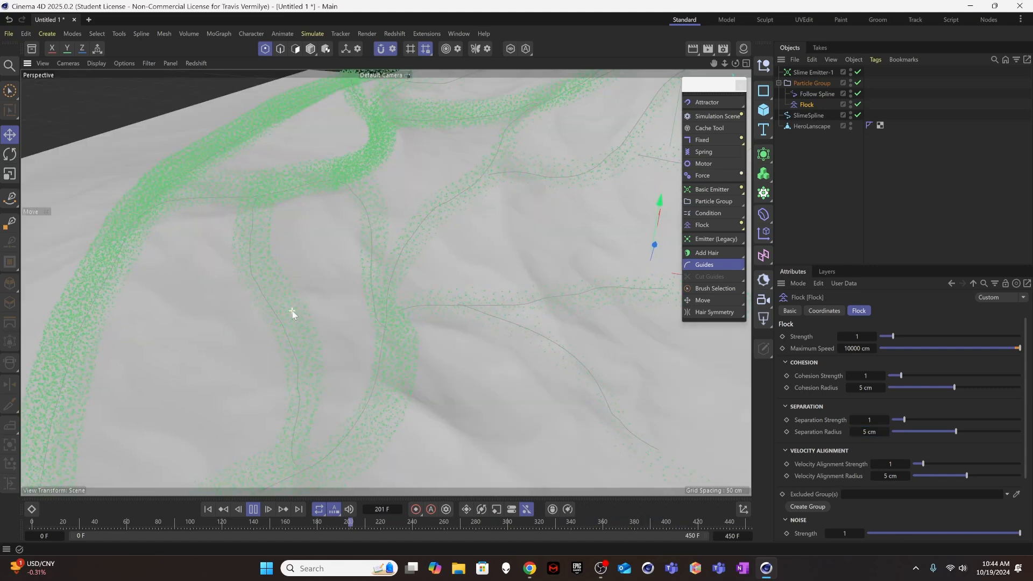
alt+right_drag(291, 308, 257, 308)
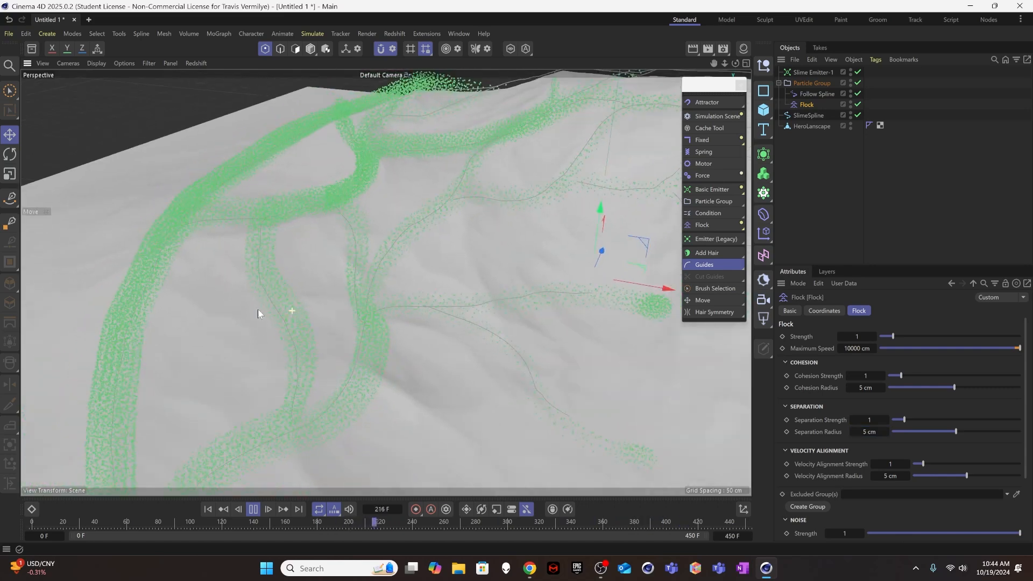
alt+drag(282, 345, 316, 373)
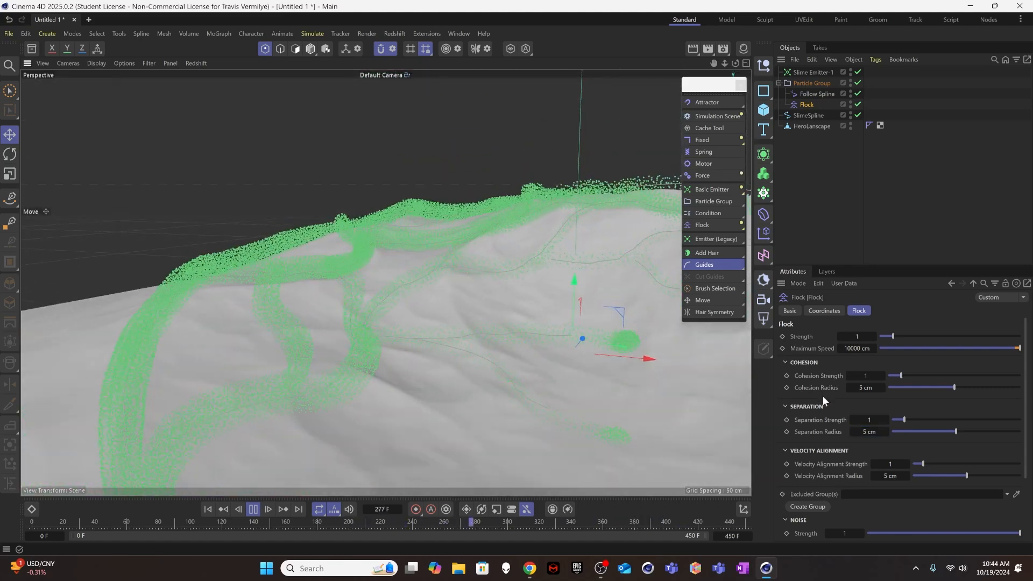
Step: Try Flock Separation Radius values of 2.5 cm and 2 cm, and inspect the width of the slime strands
click(869, 431)
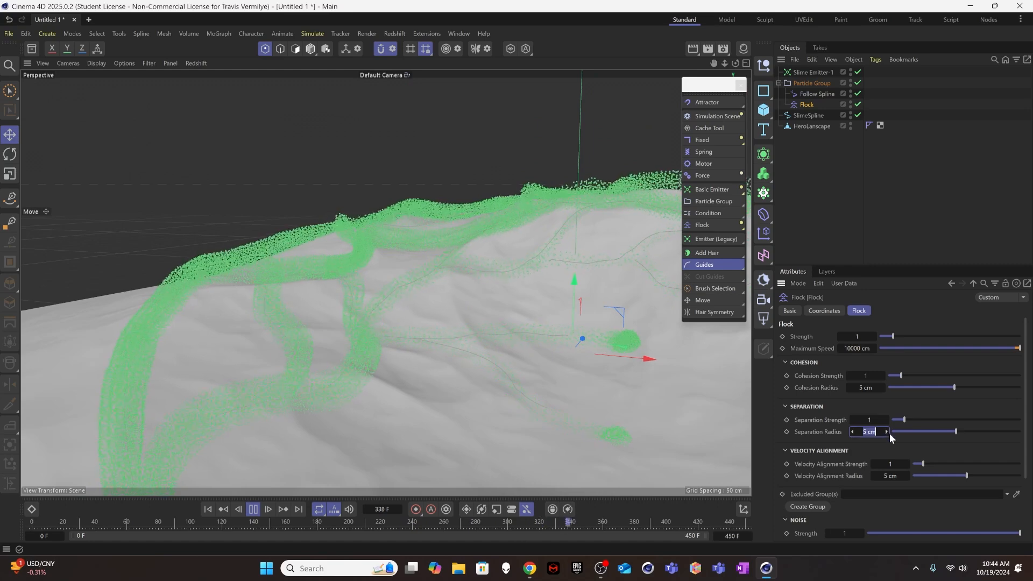
text(2.5)
key(Return)
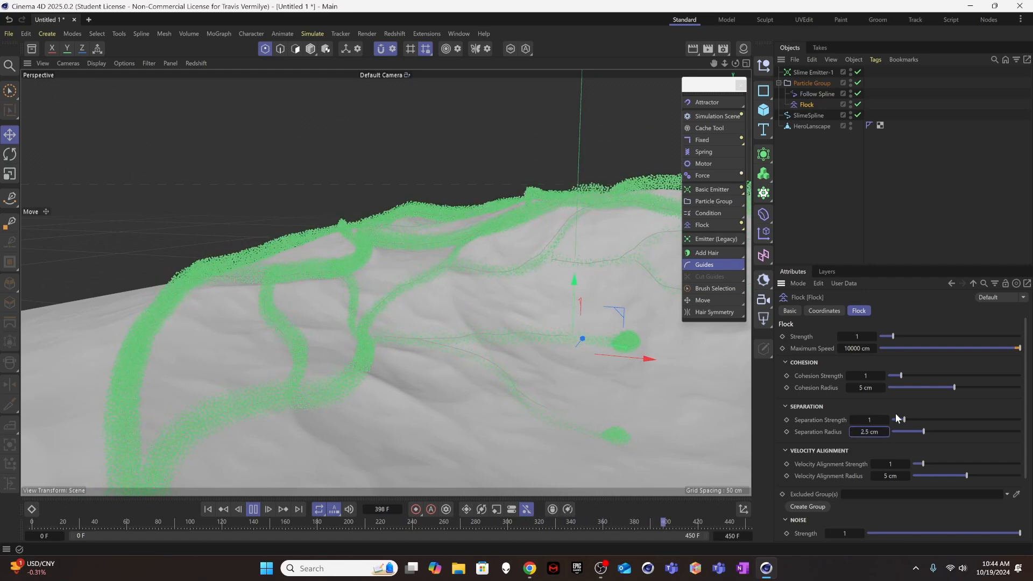
click(876, 432)
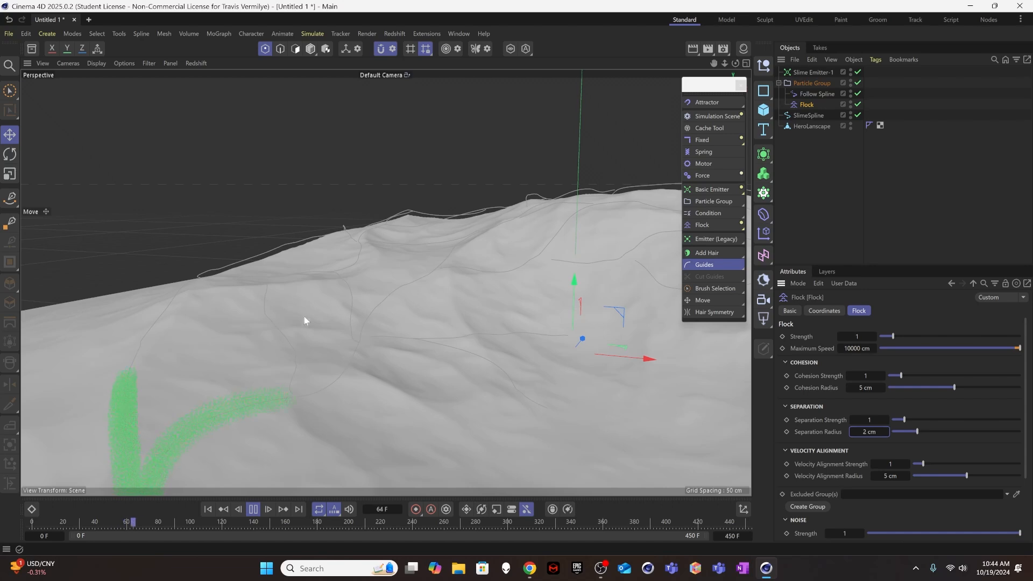
alt+drag(295, 293, 320, 335)
alt+right_drag(356, 359, 288, 359)
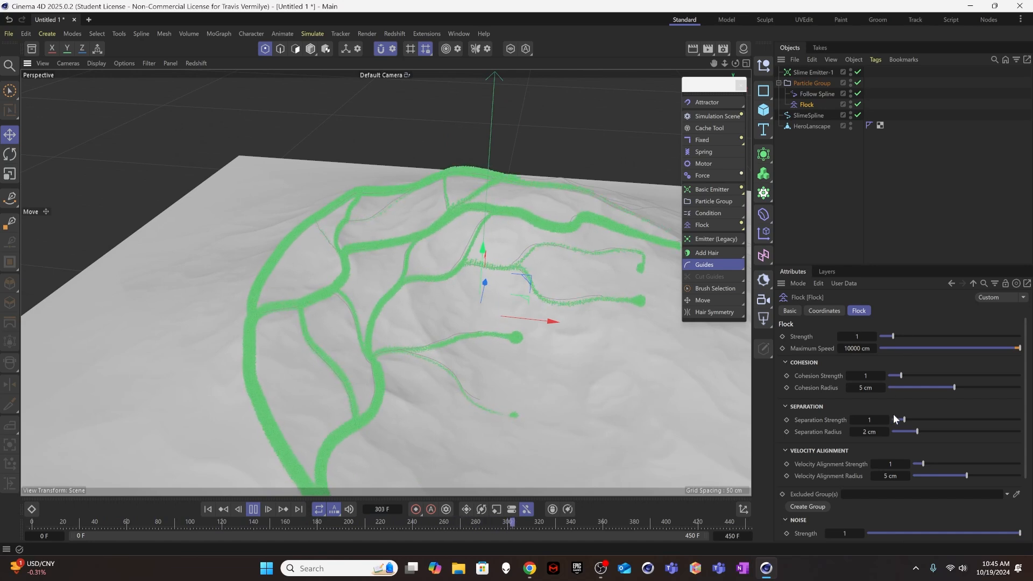
Step: Set the Flock modifier's Separation Radius back to 2.5 cm
click(868, 432)
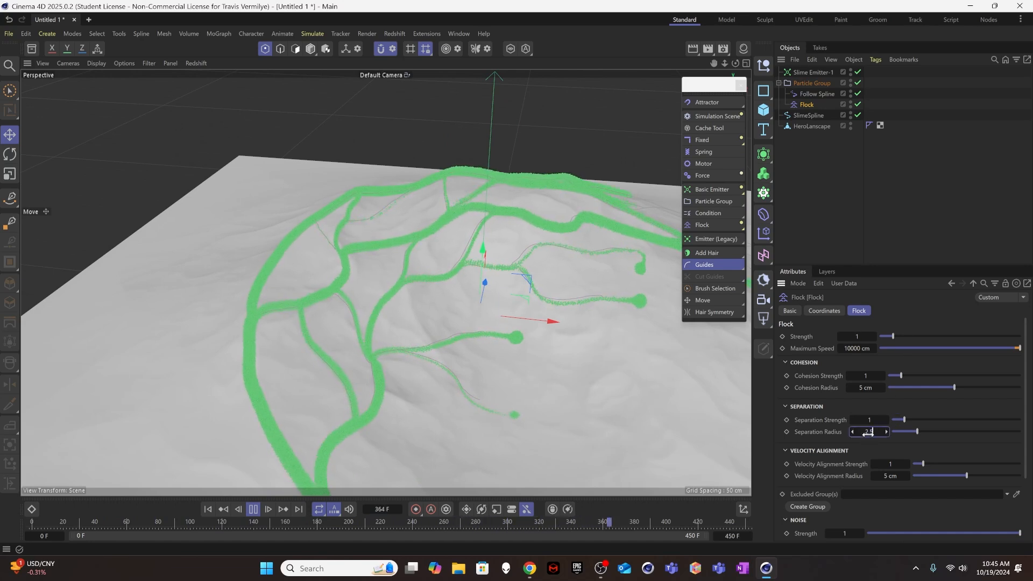
text(2.5)
key(Return)
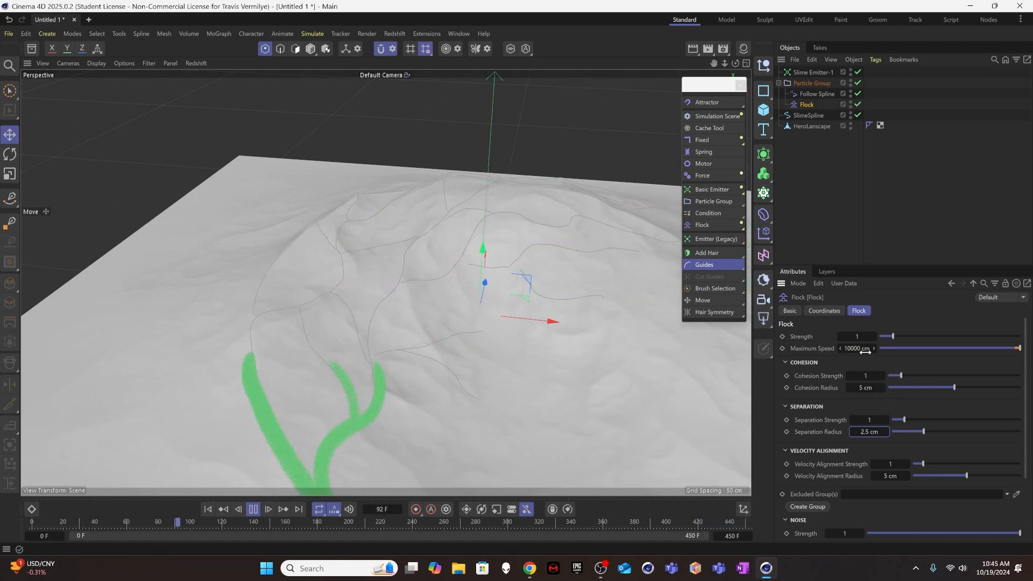
Step: Set the Slime Emitter-1 emission rate to 10000 particles per second
click(816, 72)
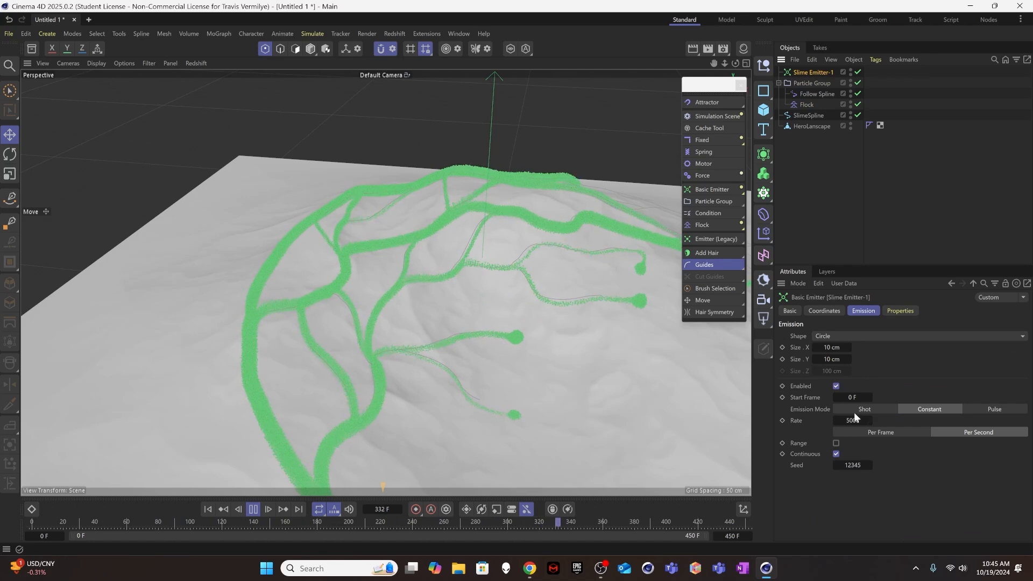
click(853, 419)
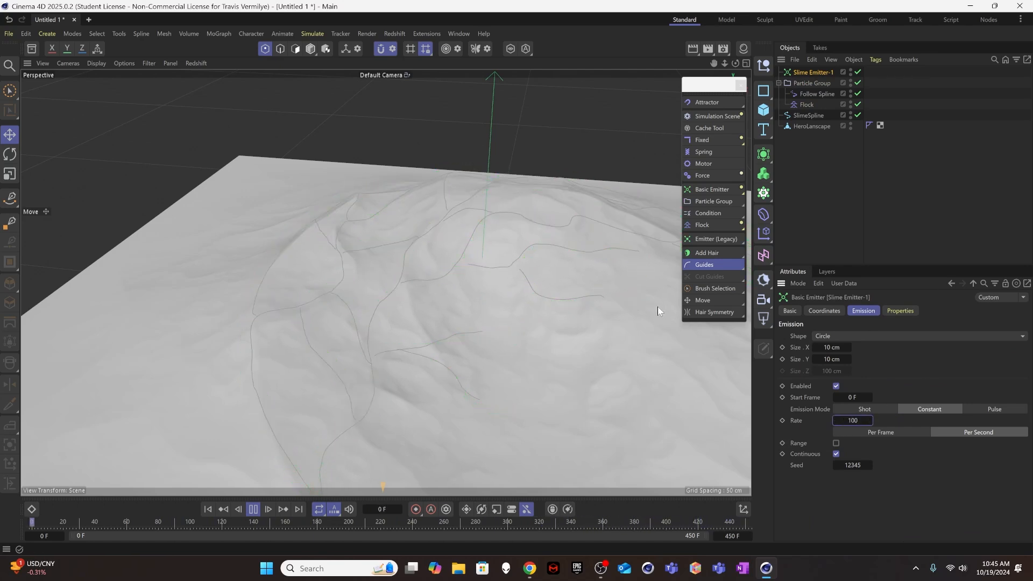
text(10000)
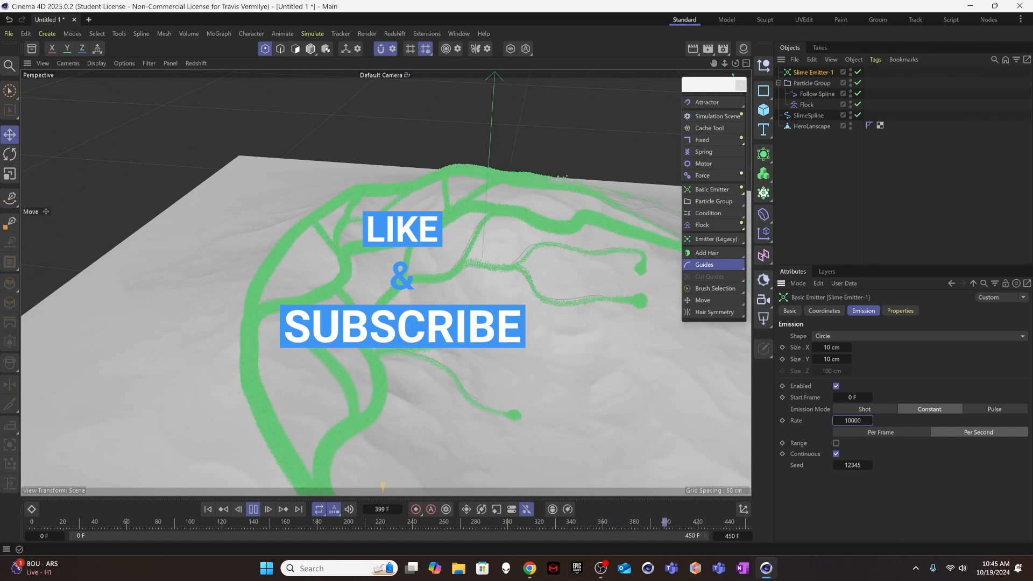
Step: Check the particles in the Particle Group, and switch to Chrome to view The Last of Us opening credits as reference
click(812, 83)
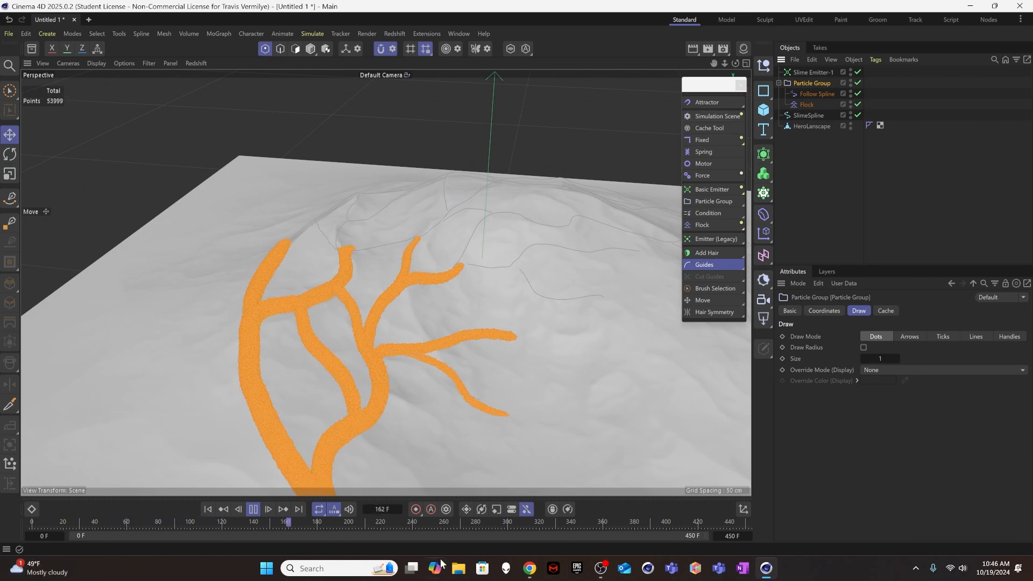
click(529, 568)
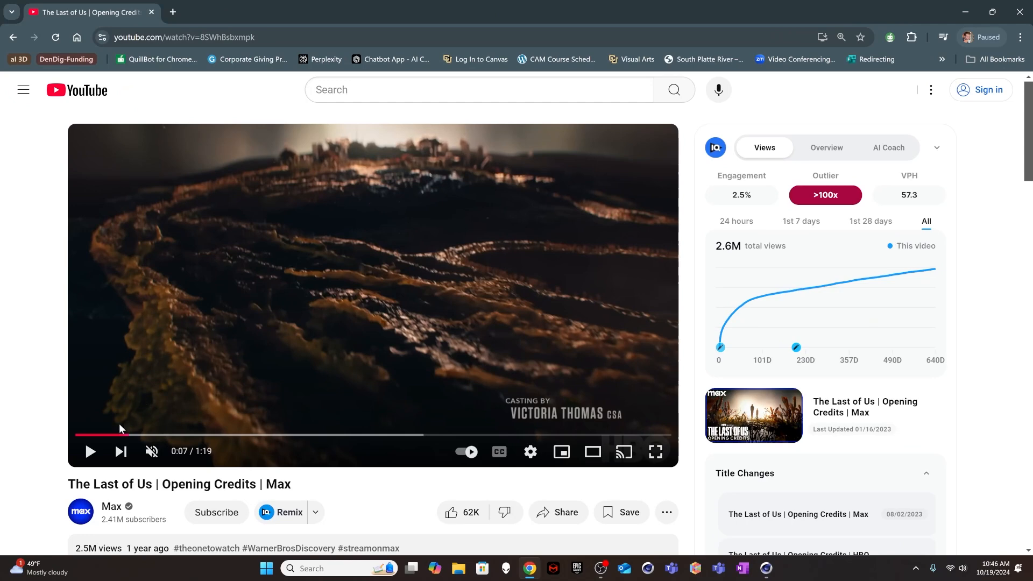
Step: Replay the first seconds of The Last of Us opening credits to study the slime growth, and return to Cinema 4D
drag(119, 434, 122, 437)
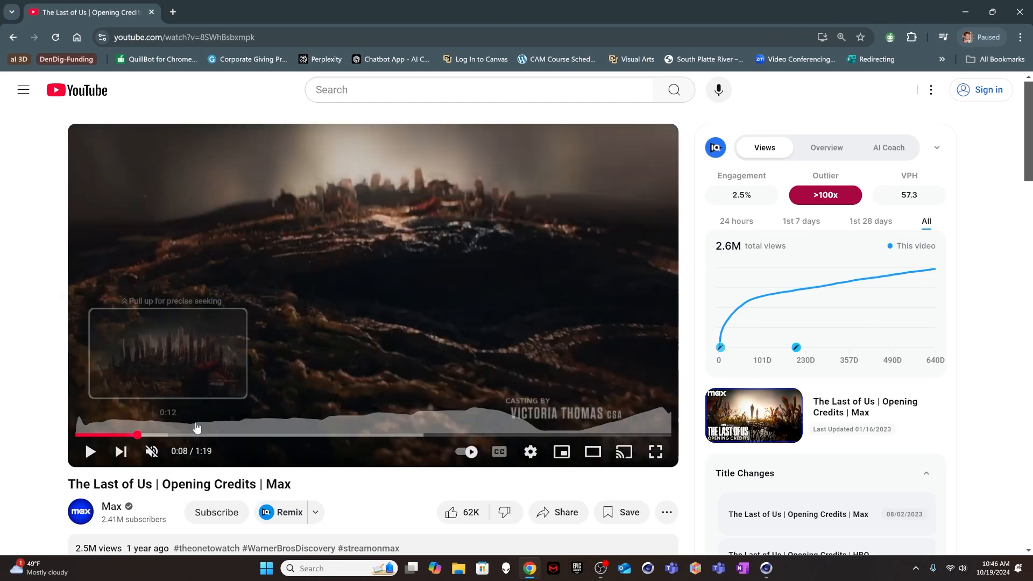
click(86, 439)
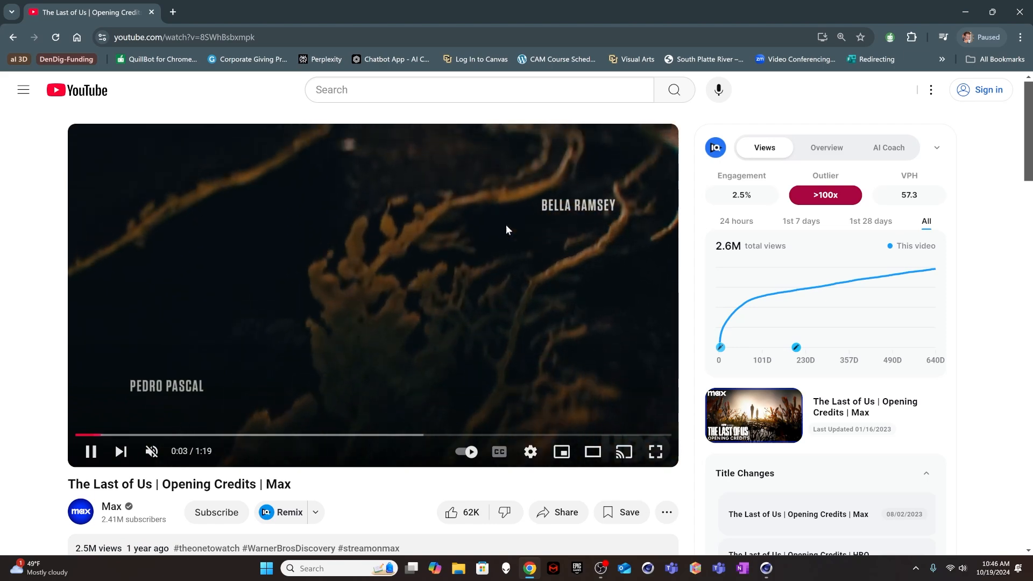
click(89, 452)
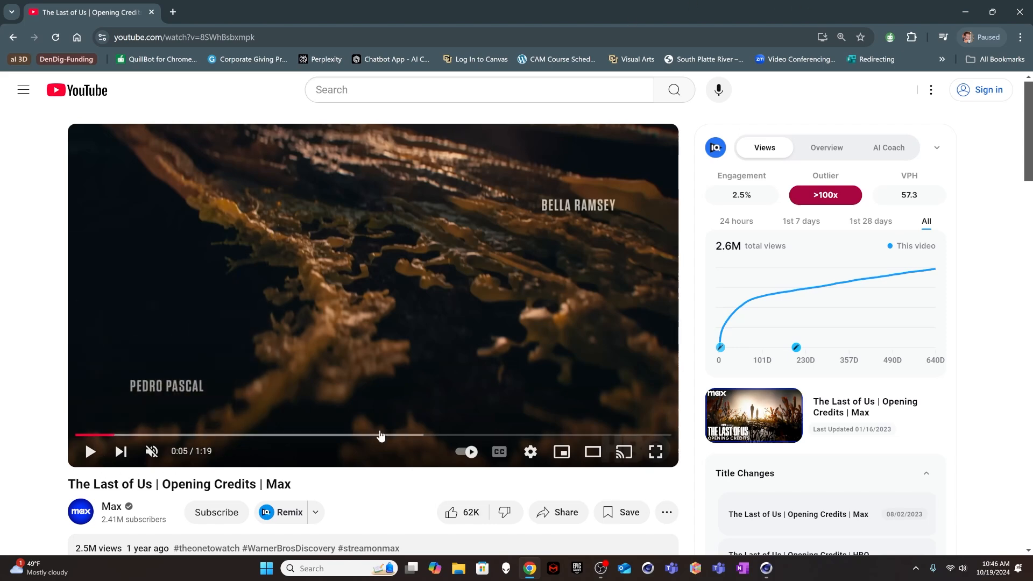
click(969, 11)
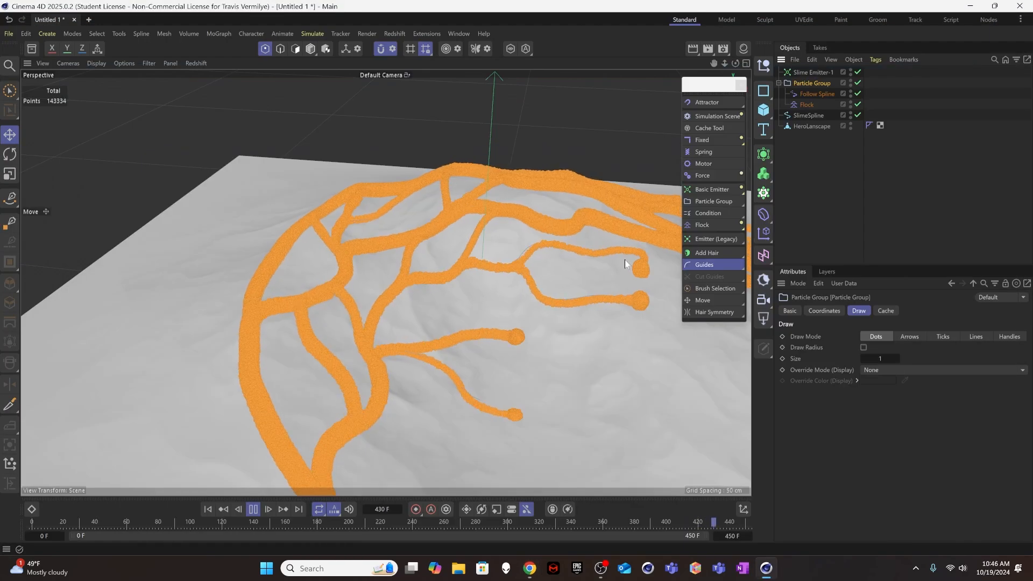
Step: Add a Surface Attract modifier inside the Particle Group below Flock, and replay the simulation from the first frame
click(254, 509)
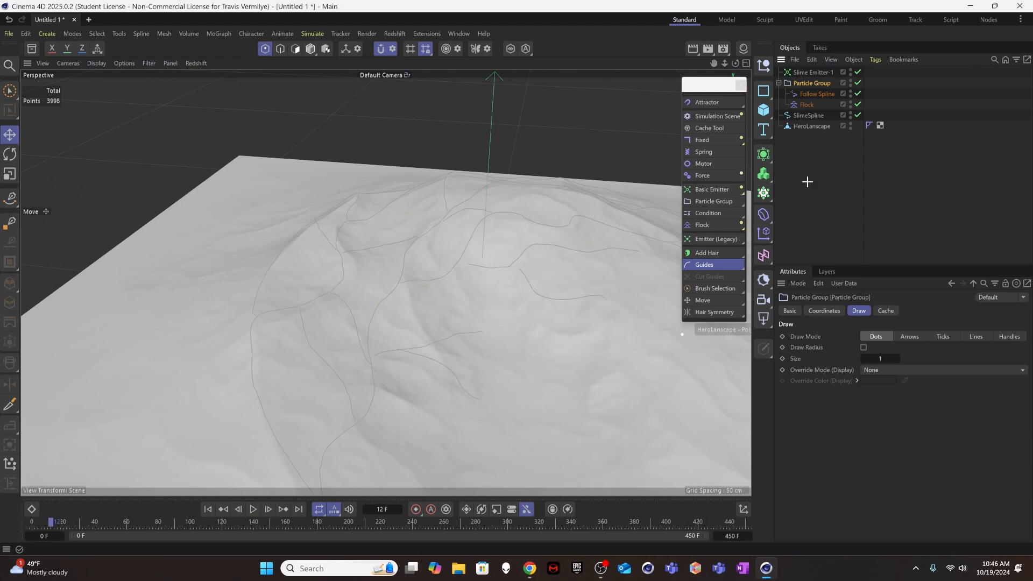
click(724, 221)
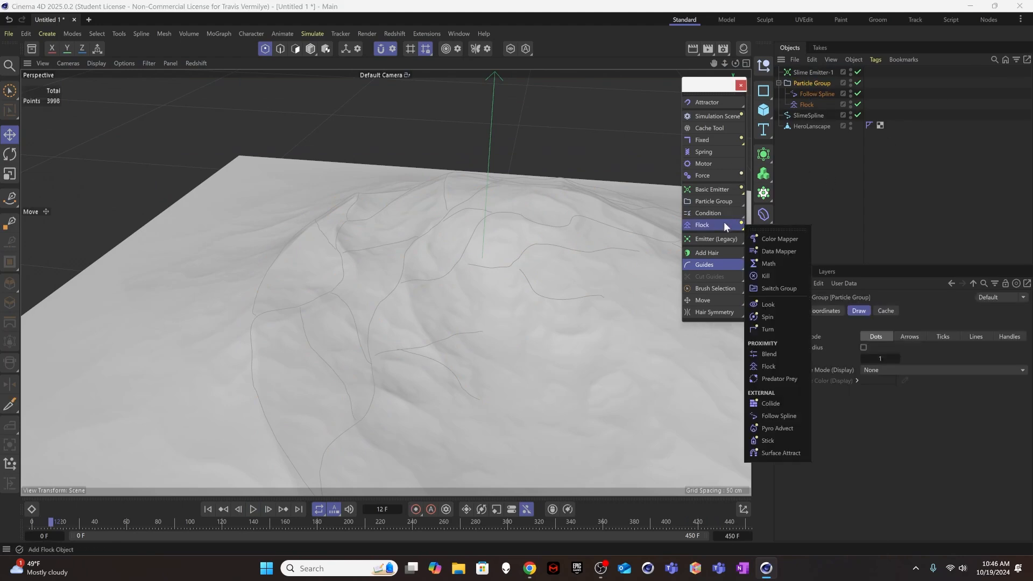
click(789, 452)
drag(815, 71, 812, 118)
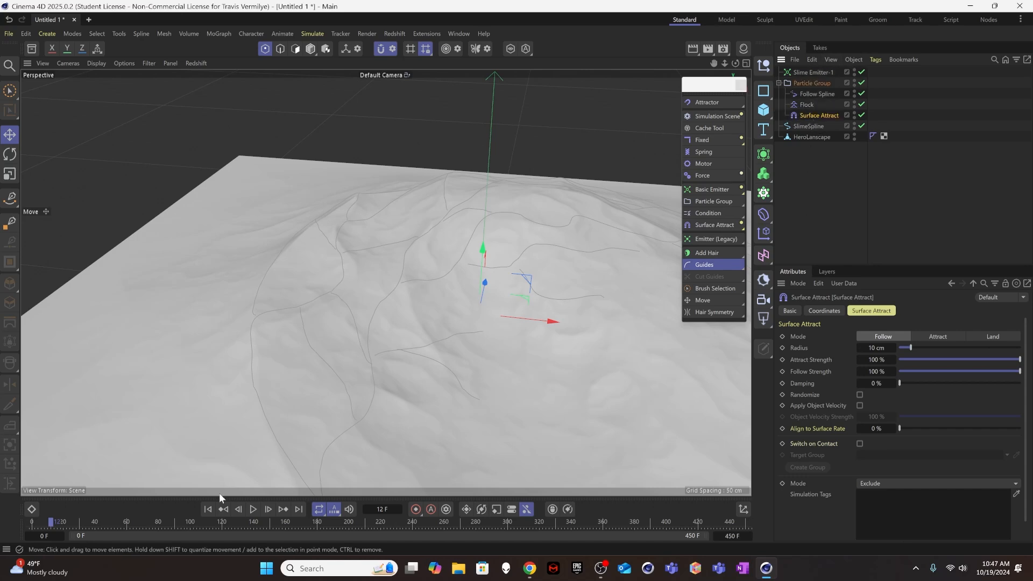
click(207, 509)
click(253, 509)
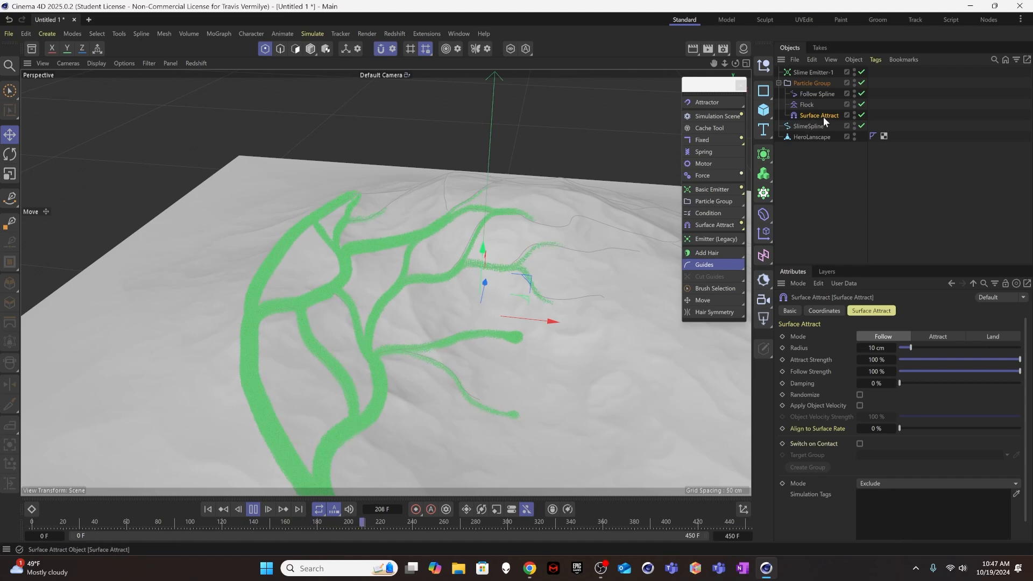
click(254, 509)
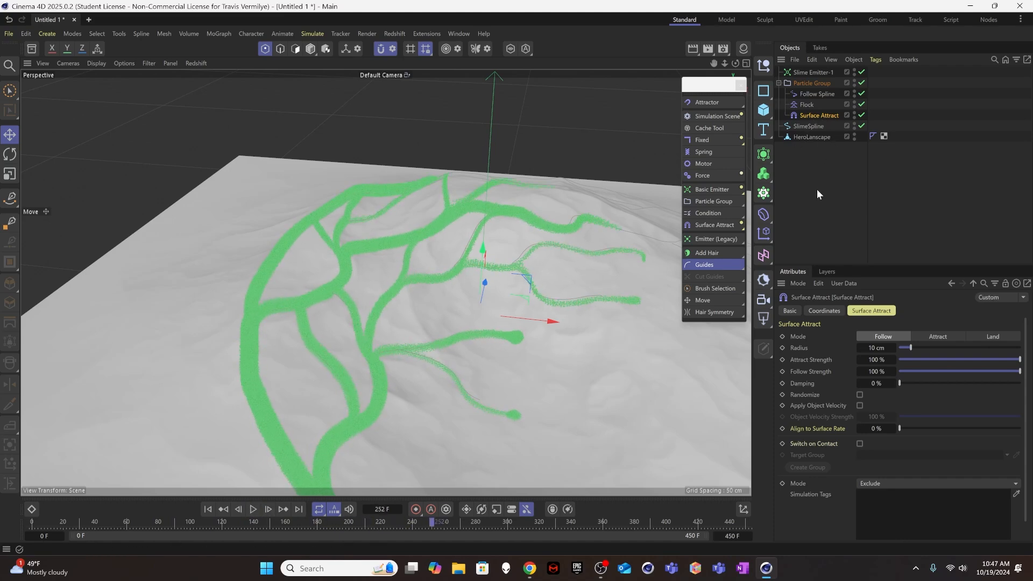
Step: Add a Collider simulation tag to the HeroLanscape terrain
click(811, 138)
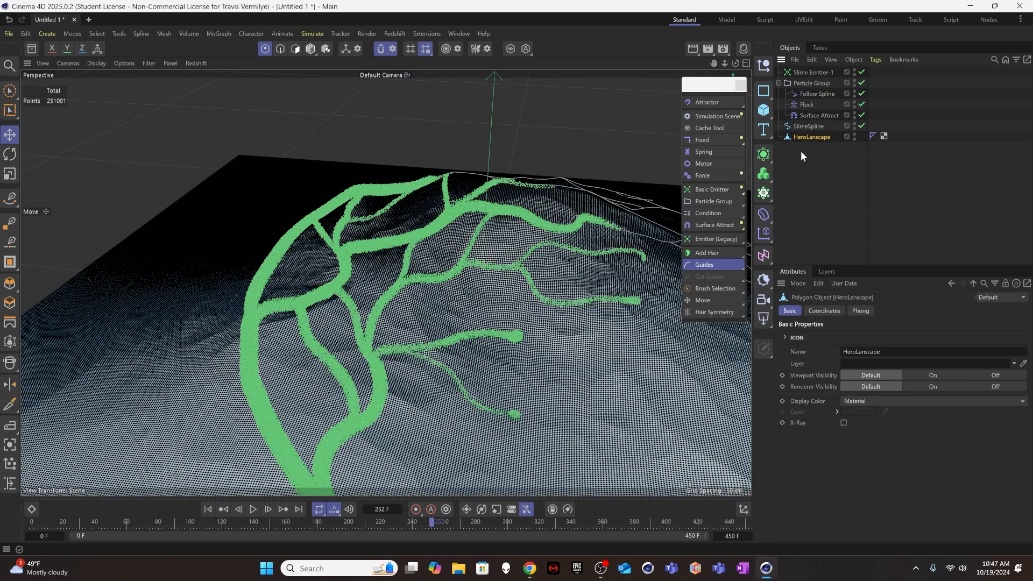
click(877, 59)
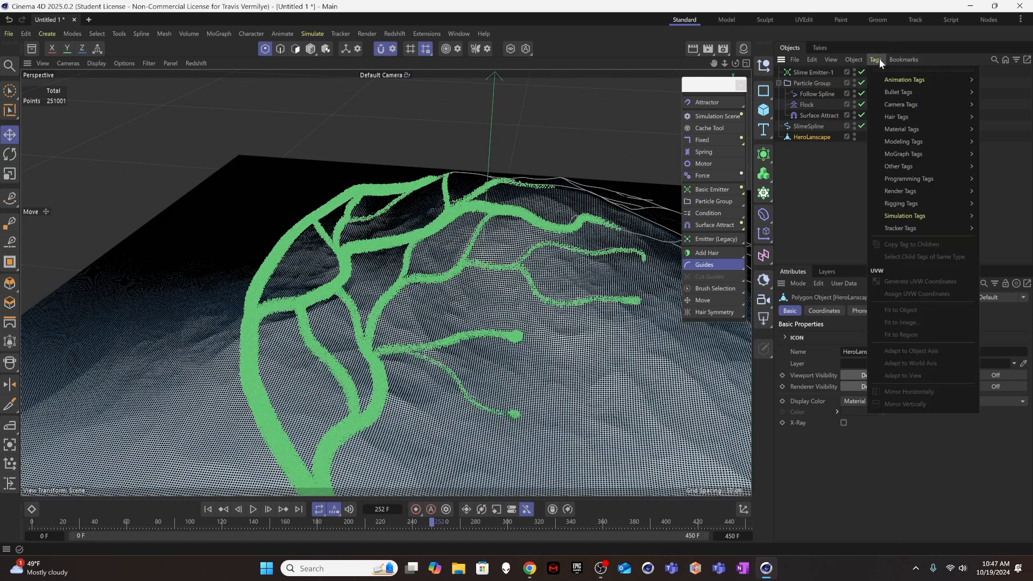
mouse_move(905, 214)
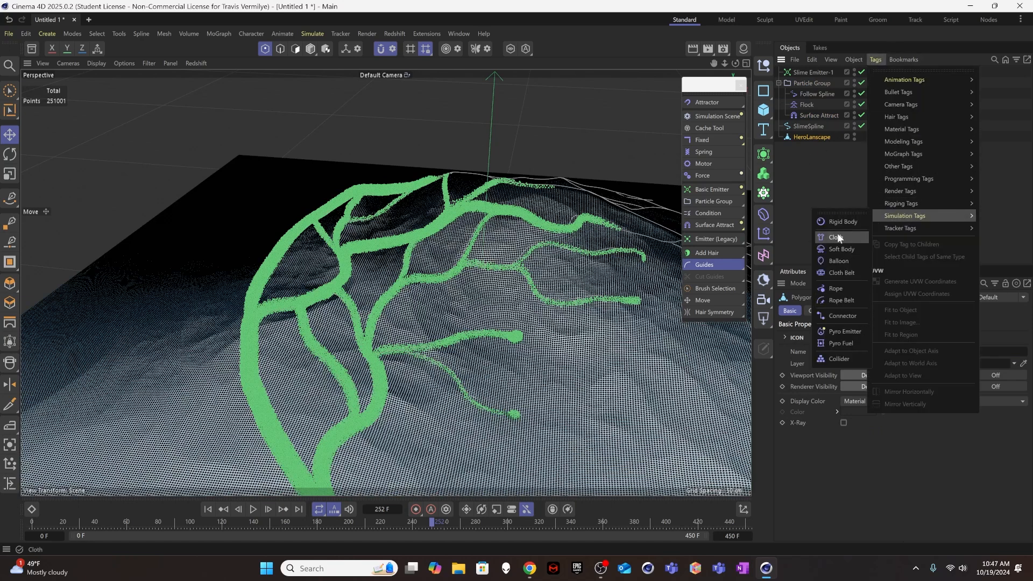
click(839, 358)
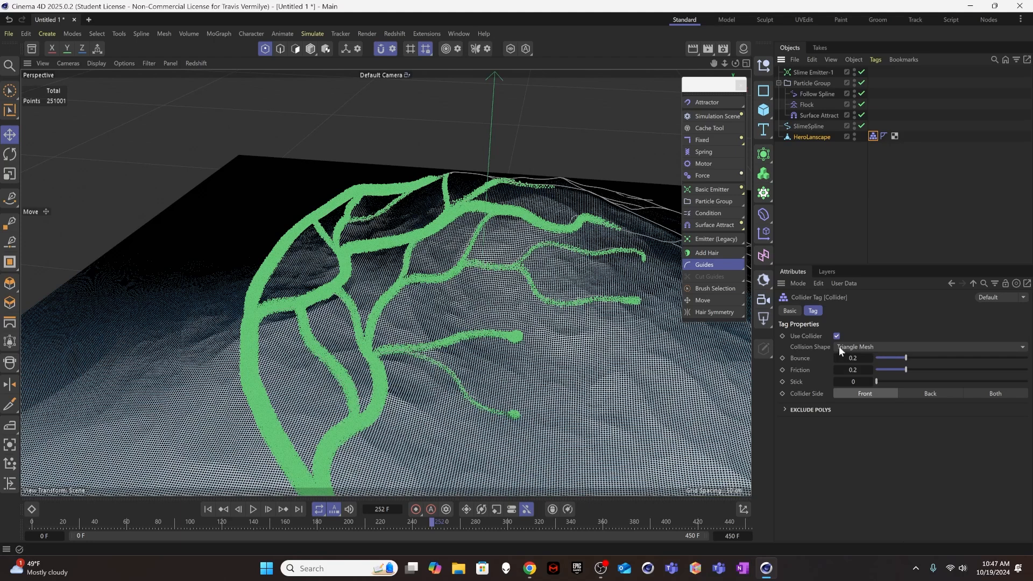
click(814, 197)
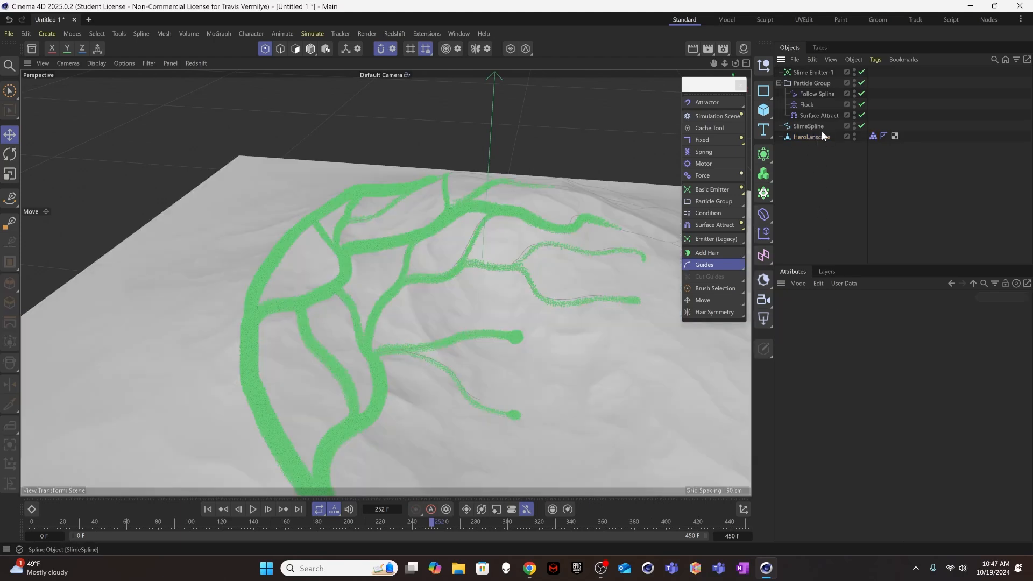
Step: Examine the Surface Attract modifier's geometry and simulation tag options, and check the properties of the terrain's Collider tag
click(826, 113)
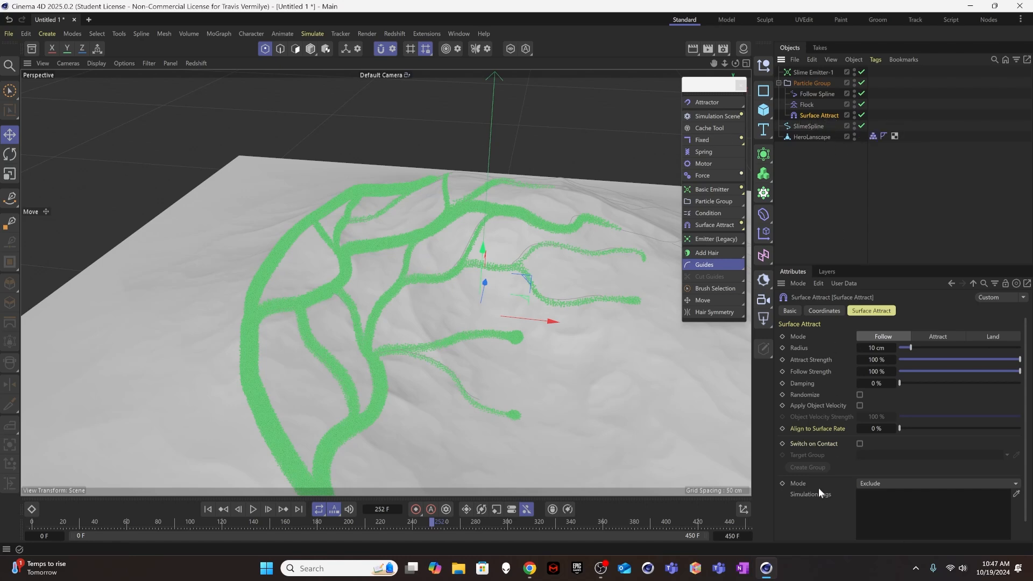
scroll(815, 493, down, 1)
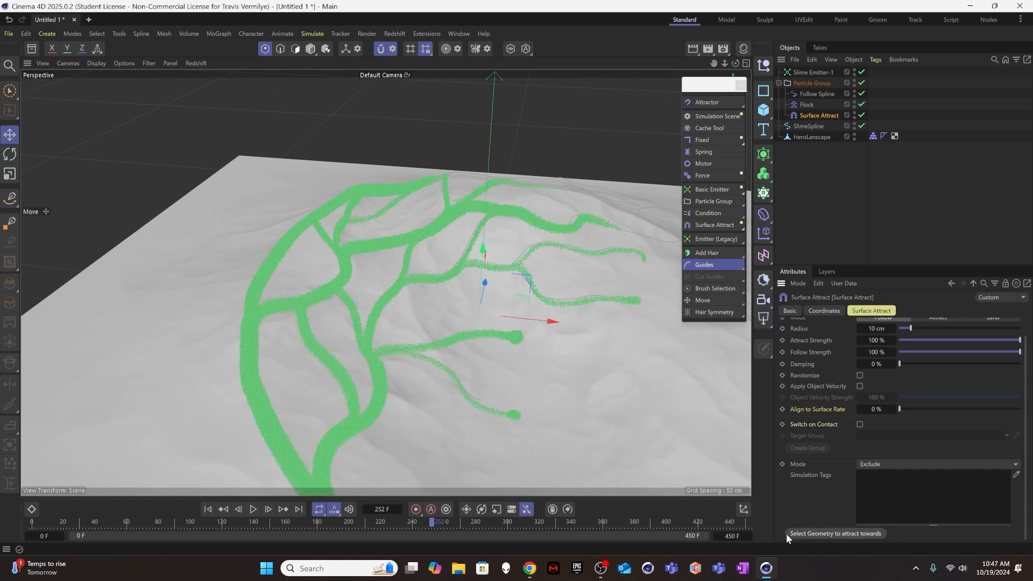
click(834, 534)
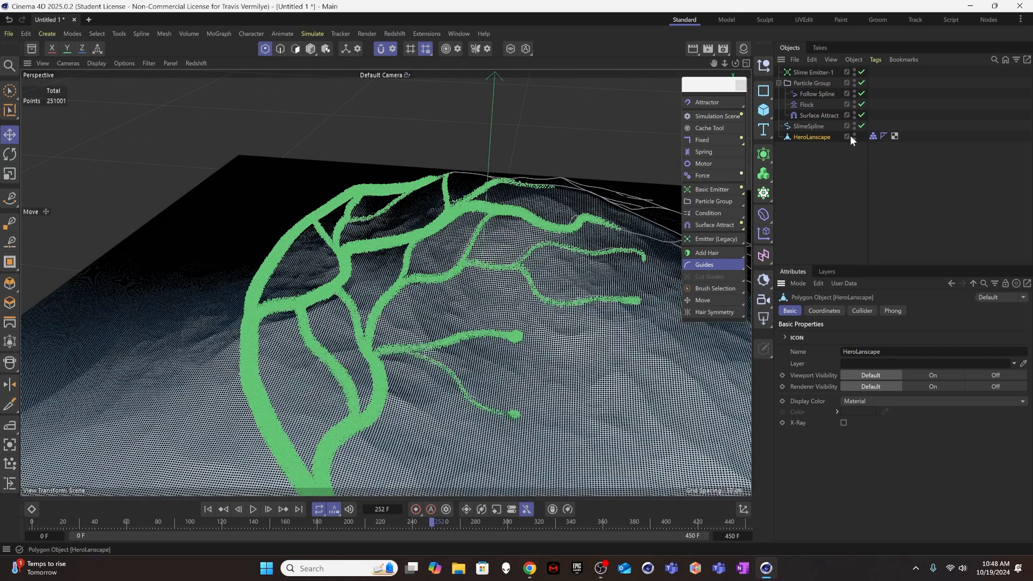
click(847, 179)
click(823, 137)
click(873, 137)
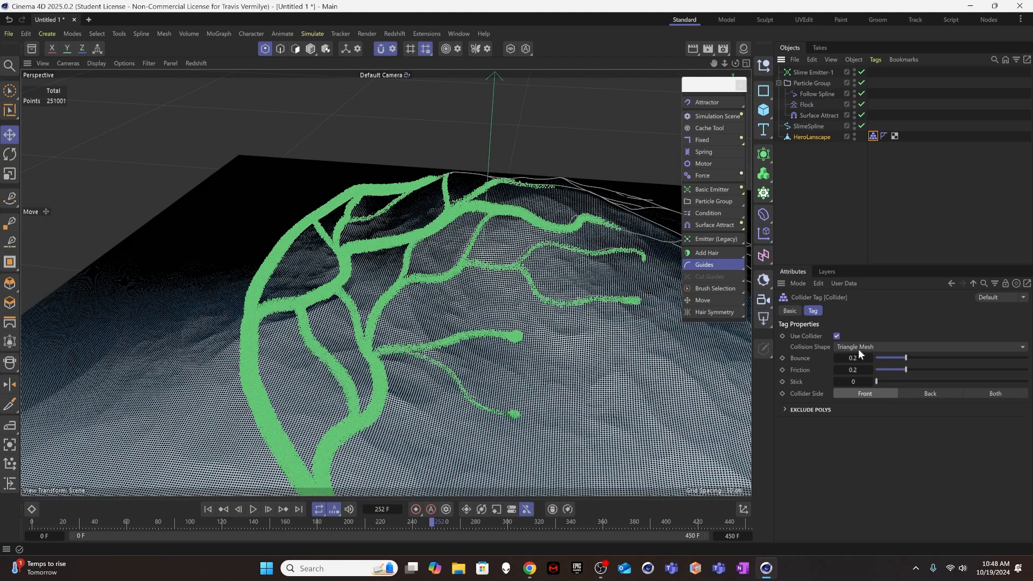
click(829, 135)
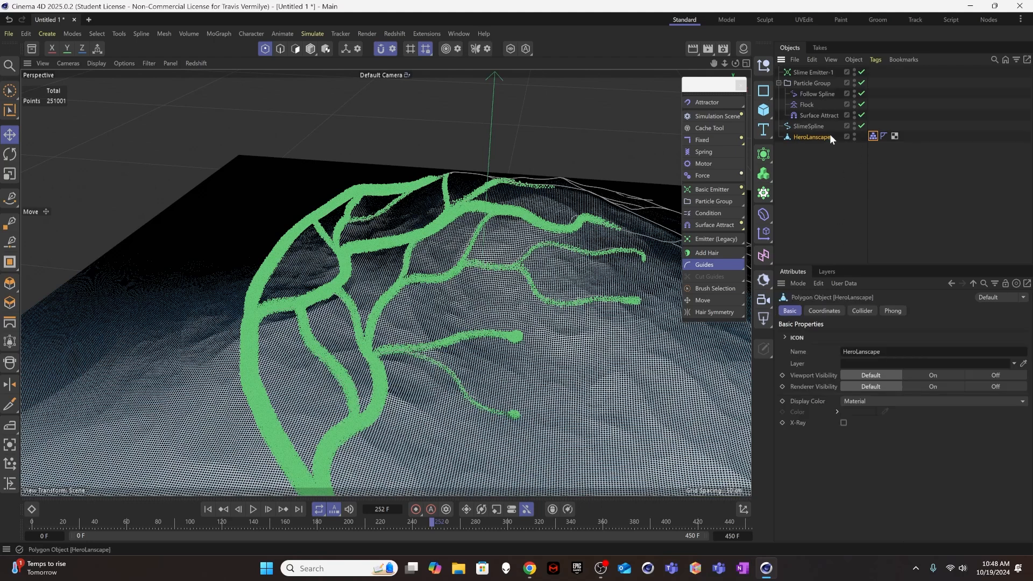
click(819, 115)
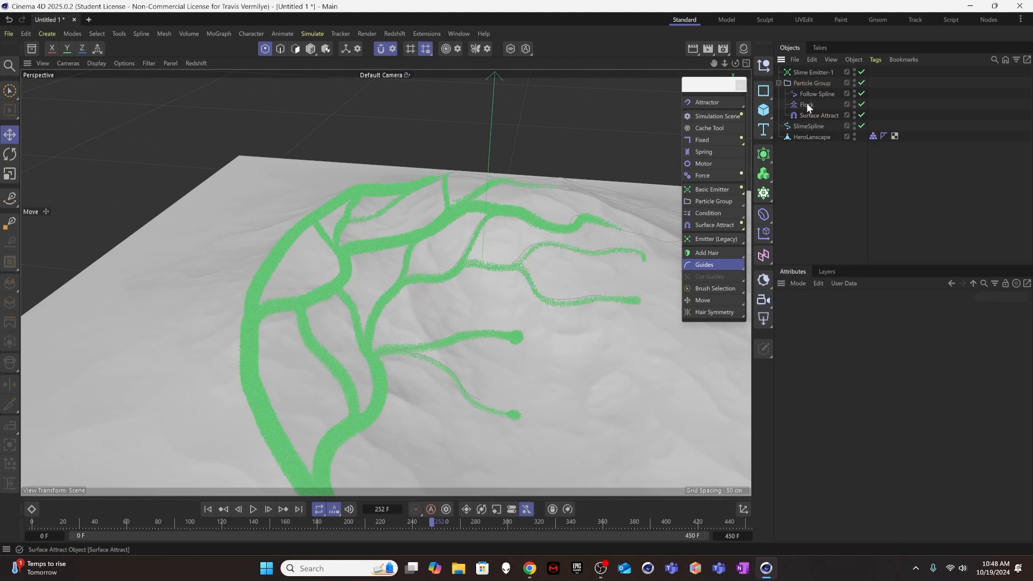
Step: Replay the simulation from the start and inspect how the particles hug the terrain from low angles and underneath
click(208, 509)
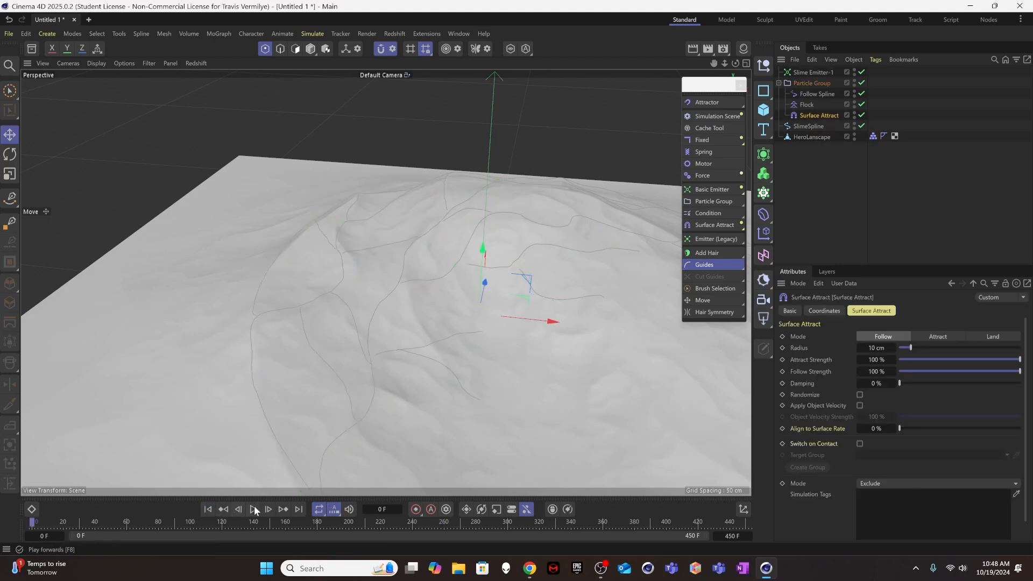
click(253, 509)
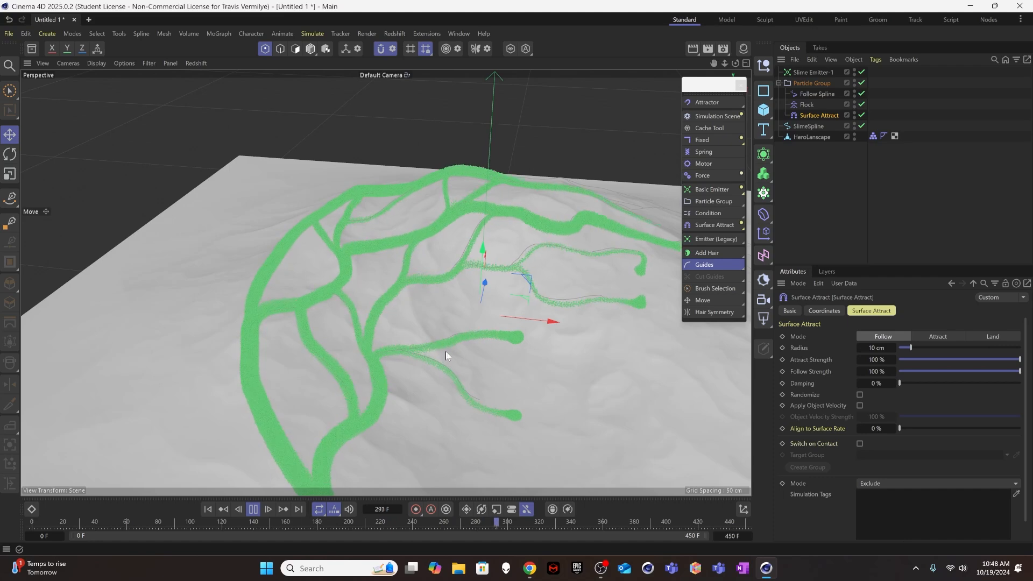
alt+drag(409, 360, 528, 385)
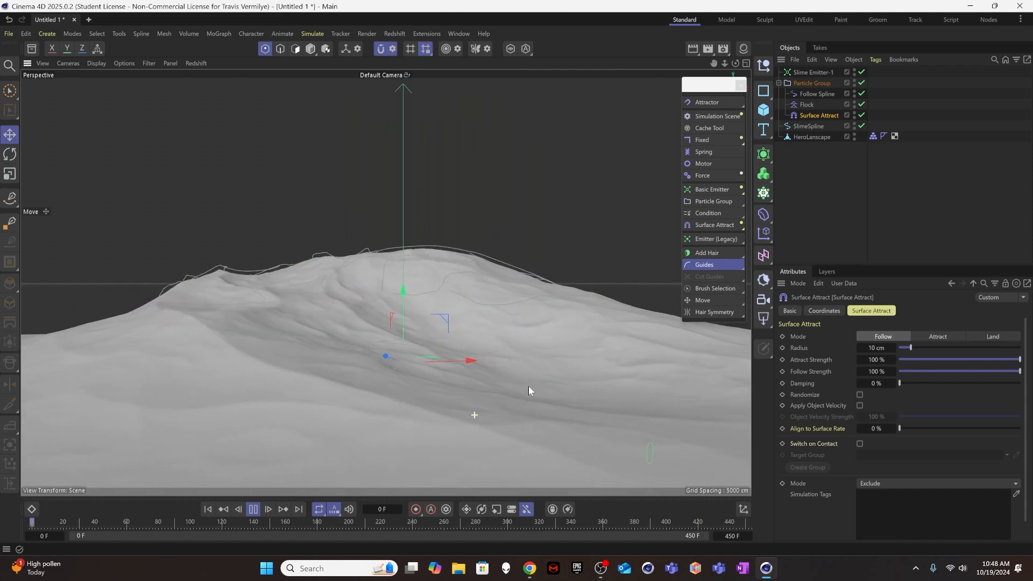
scroll(534, 460, down, 2)
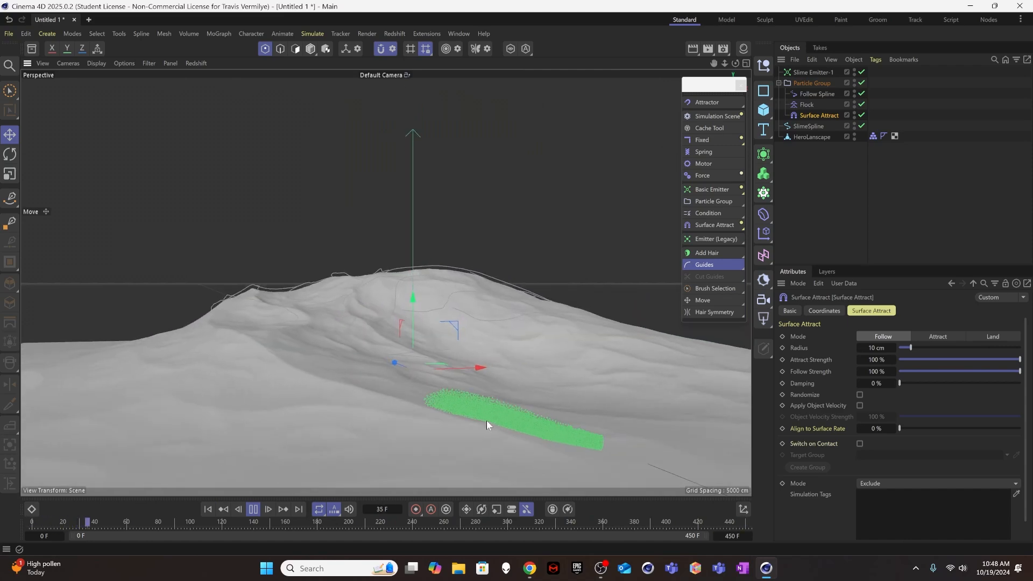
scroll(493, 419, up, 2)
alt+drag(491, 421, 485, 383)
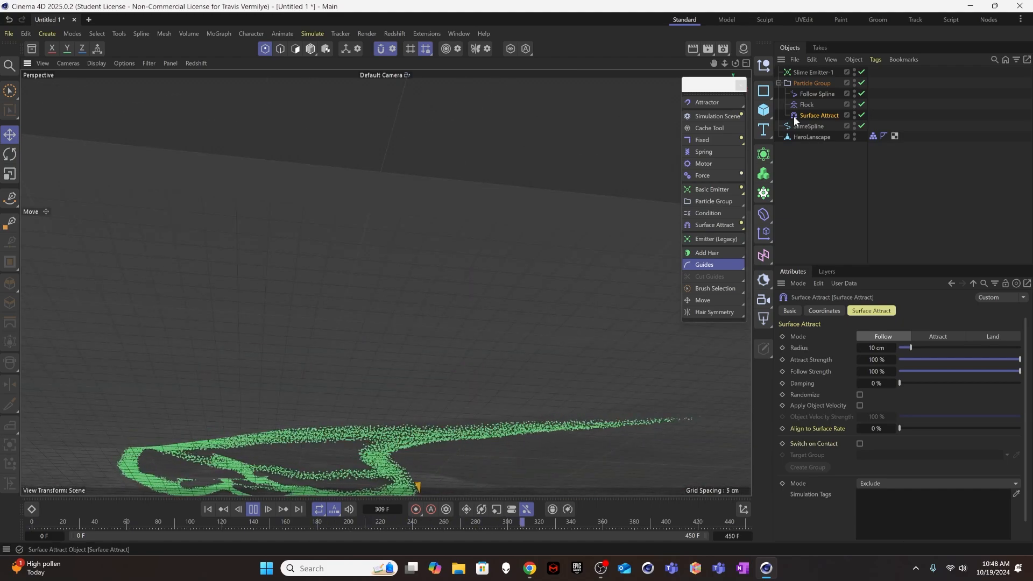
Step: Disable the Surface Attract modifier and re-enable it to compare its effect on the particles
click(861, 115)
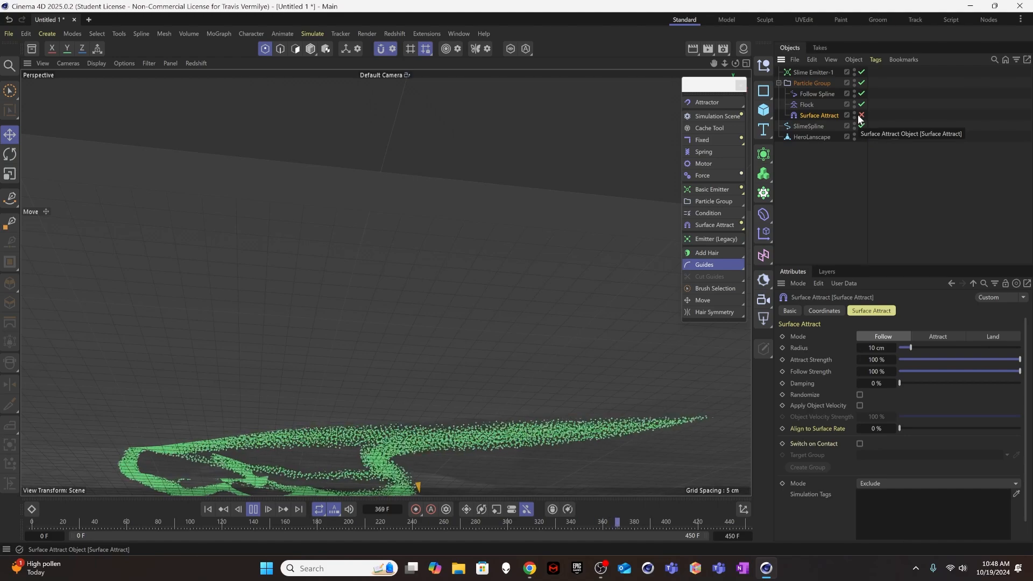
click(861, 115)
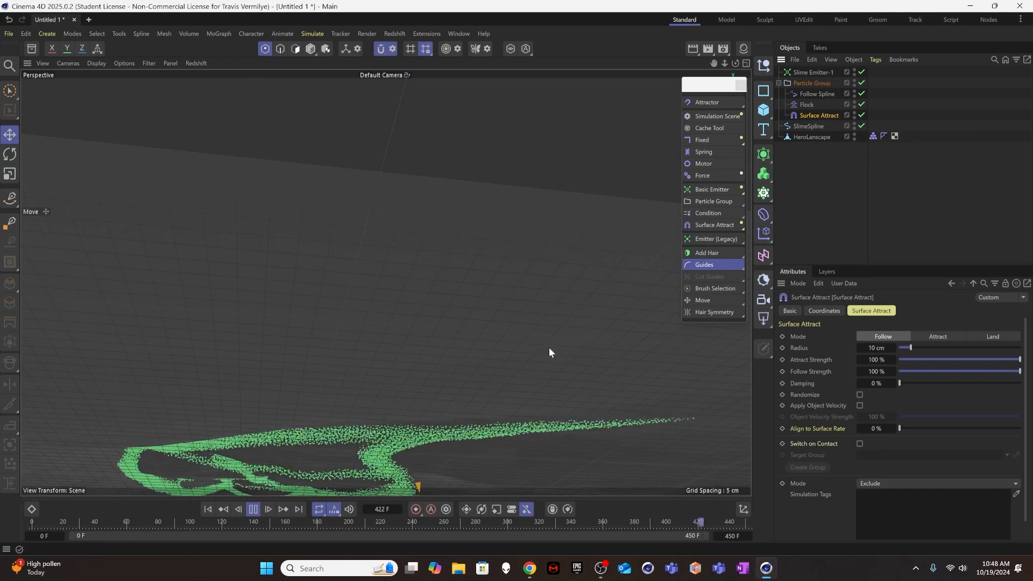
alt+drag(549, 347, 533, 385)
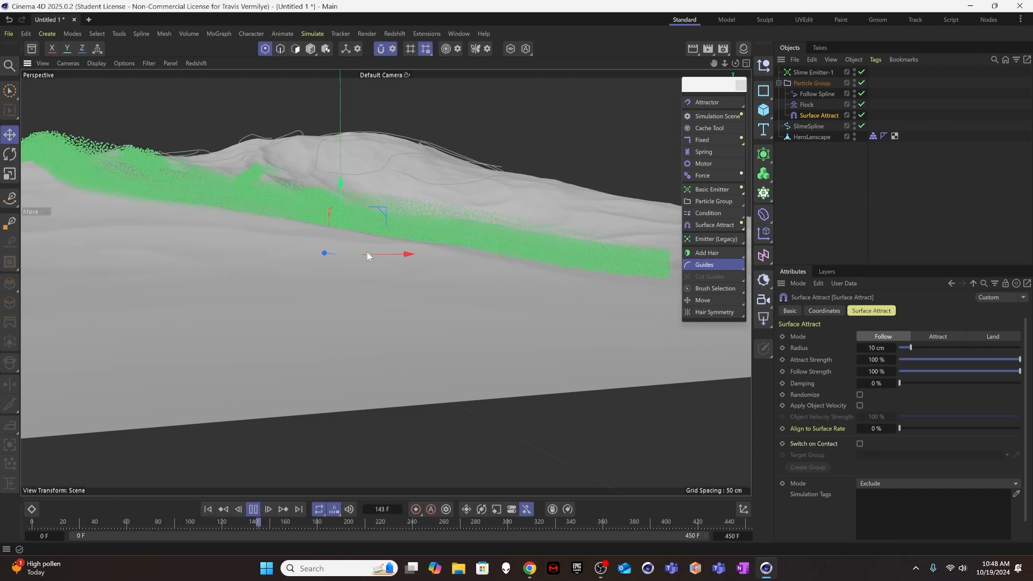
Step: Try the Attract mode on the Surface Attract modifier and inspect the particles above and below the terrain
click(937, 334)
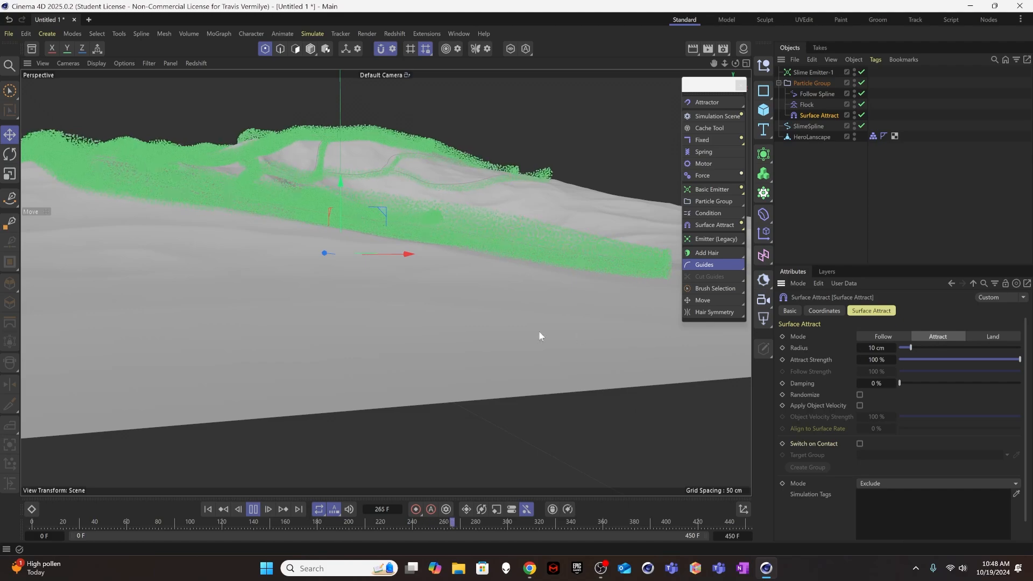
alt+drag(532, 325, 488, 263)
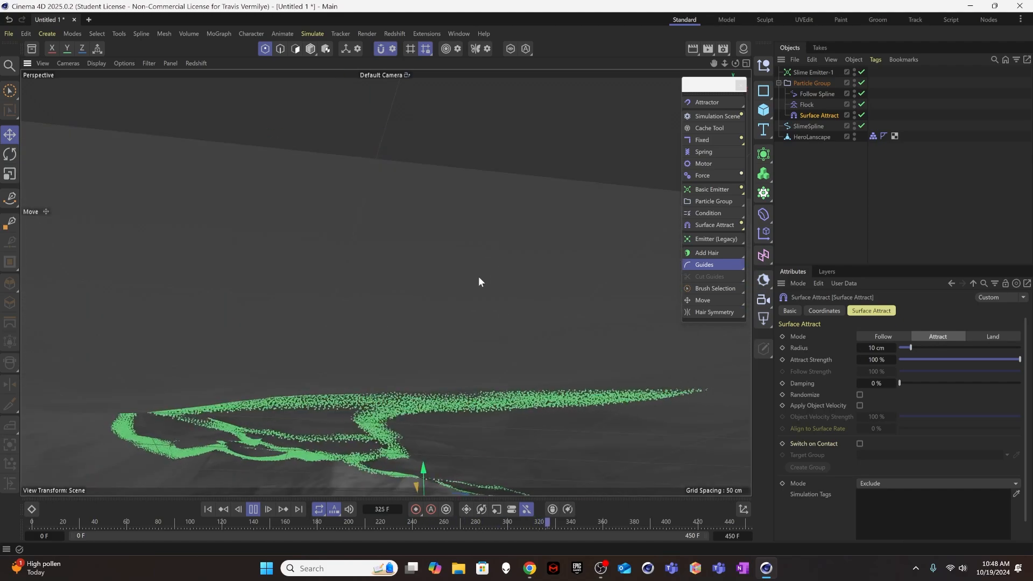
alt+drag(418, 284, 413, 339)
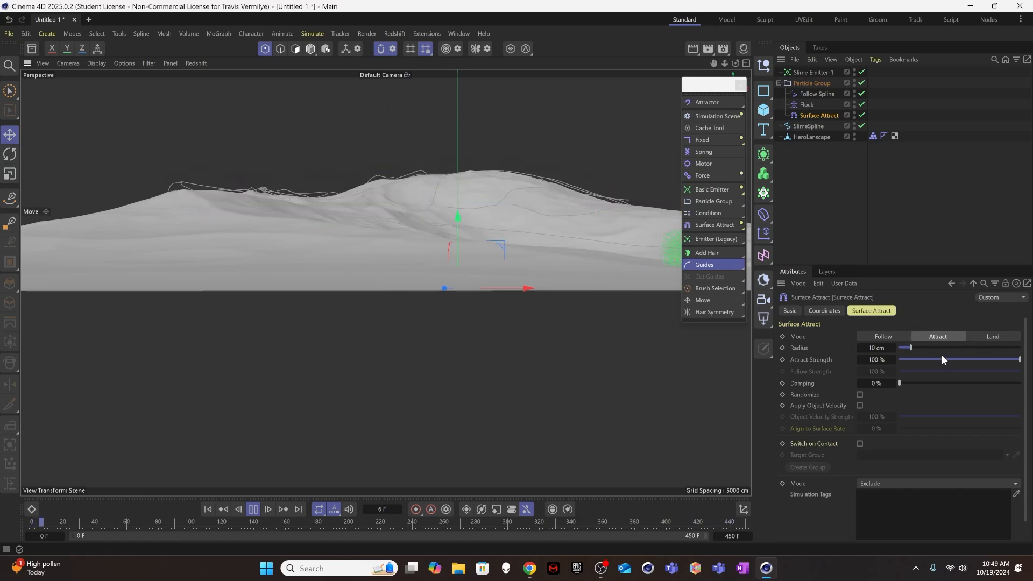
Step: Try a Surface Attract Radius of 53 cm, inspect the strands along the terrain, and undo the radius change
drag(911, 347, 921, 348)
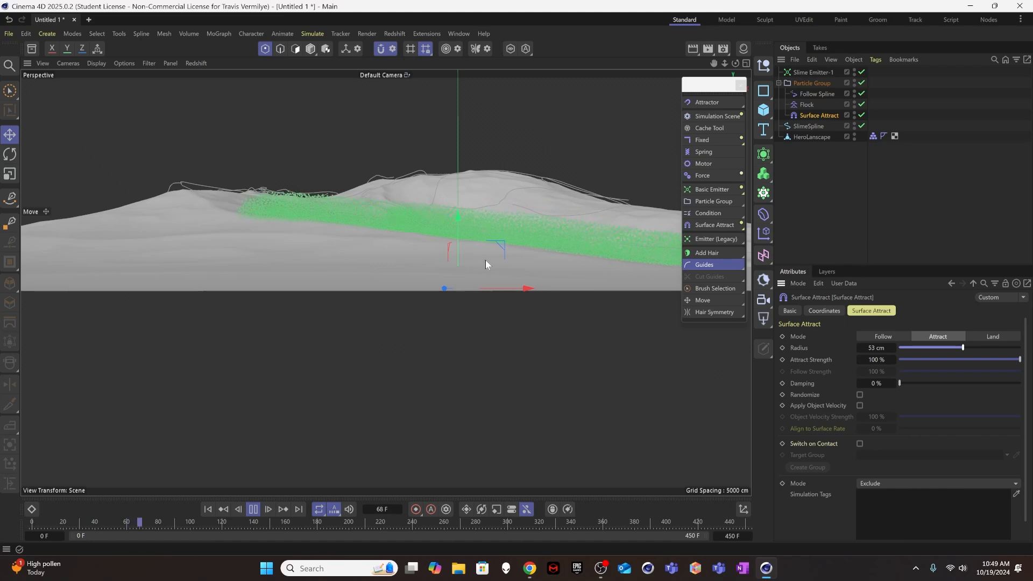
alt+drag(485, 259, 465, 358)
alt+drag(408, 282, 311, 276)
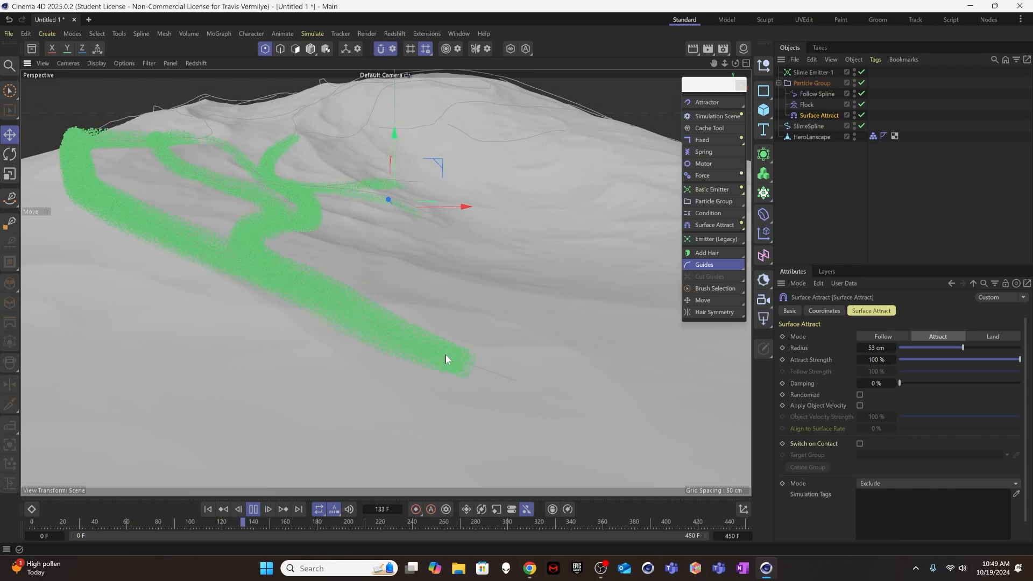
key(ctrl+z)
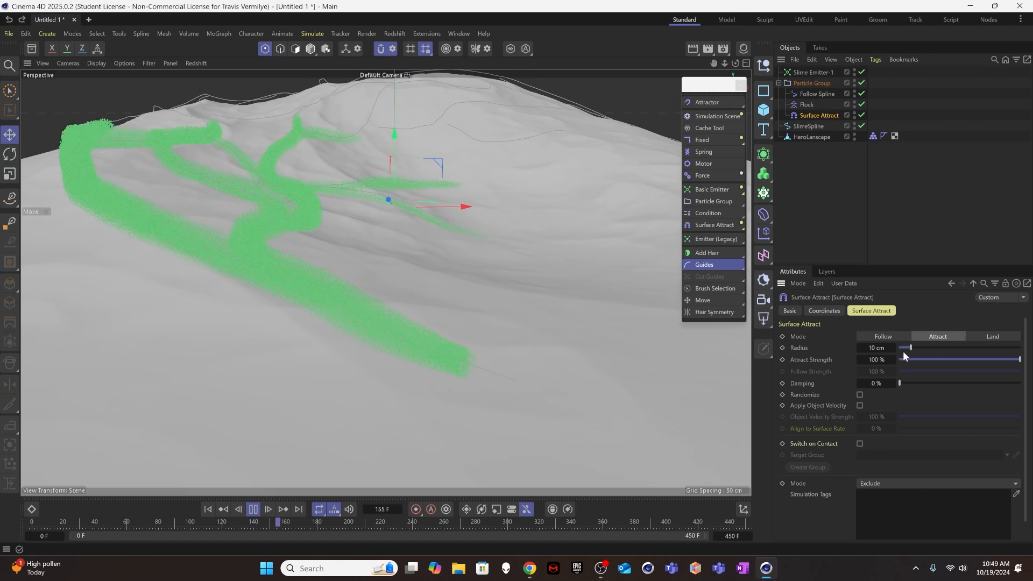
Step: Set the Surface Attract modifier's mode to Land
click(992, 336)
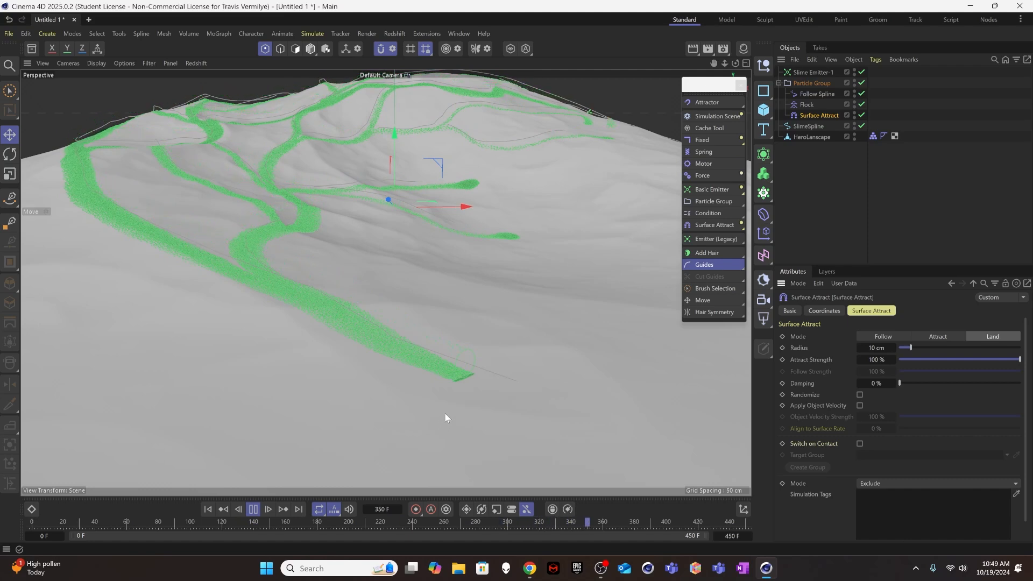
Step: Inspect the particles around the emitter, rewind the simulation, and set the Surface Attract modifier's Radius to 1 cm
alt+drag(449, 318, 428, 386)
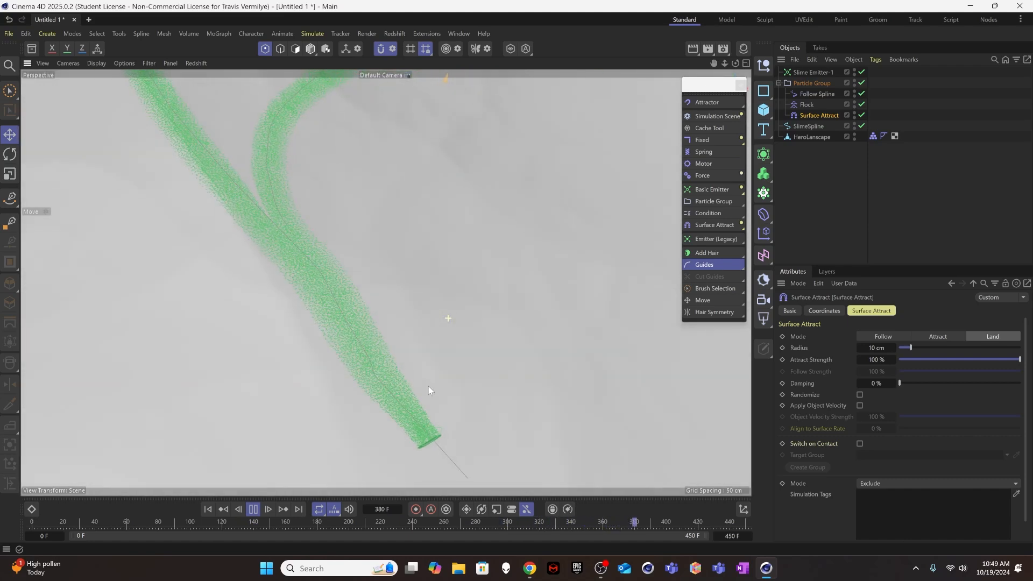
alt+right_drag(411, 346, 301, 372)
alt+drag(384, 312, 399, 269)
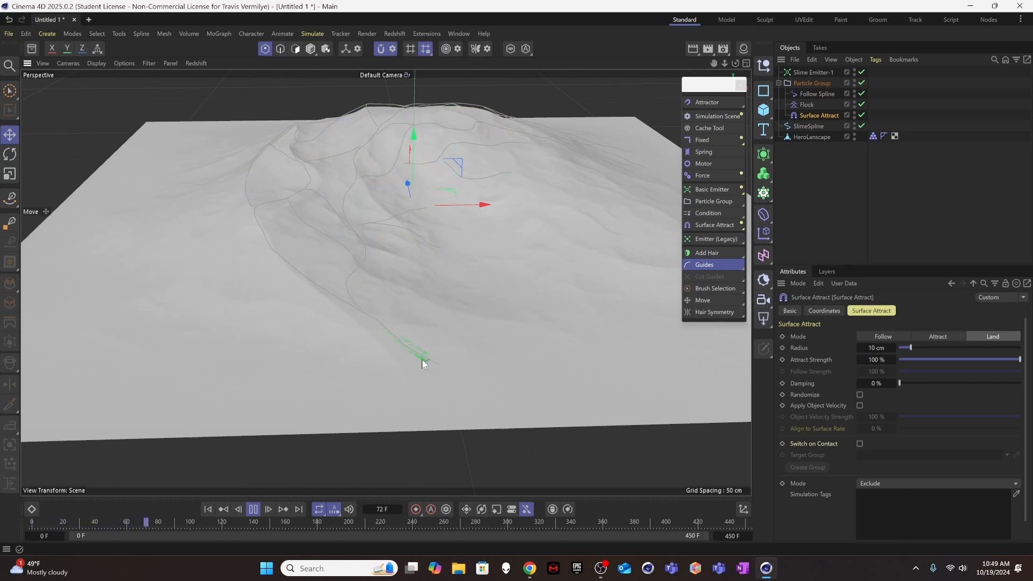
alt+right_drag(421, 355, 551, 281)
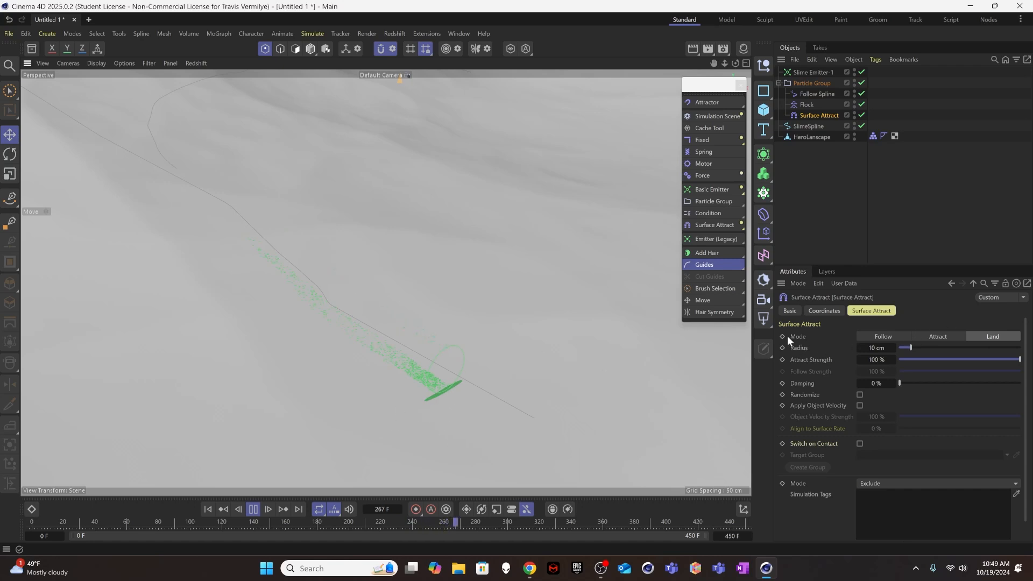
click(208, 509)
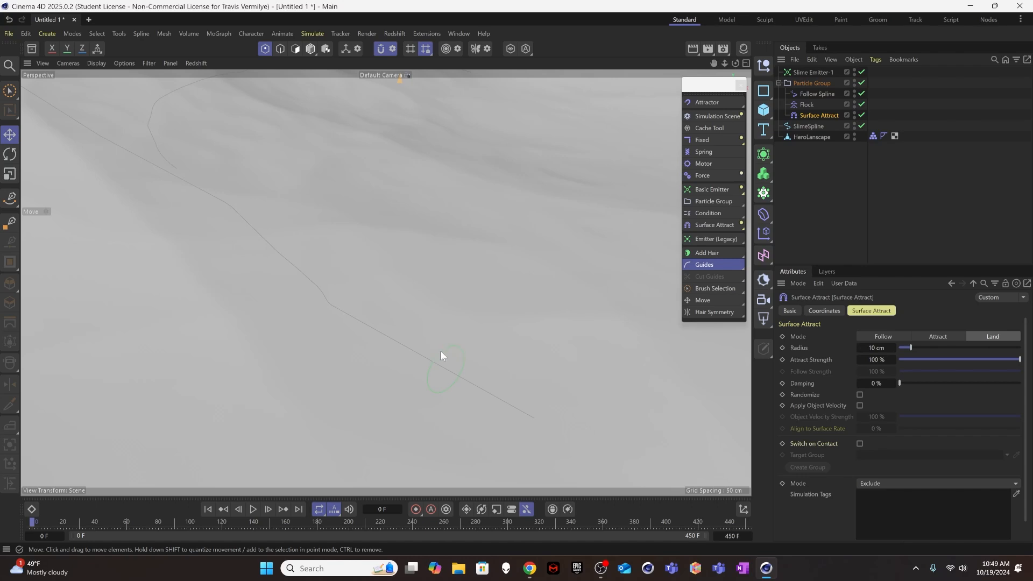
click(813, 70)
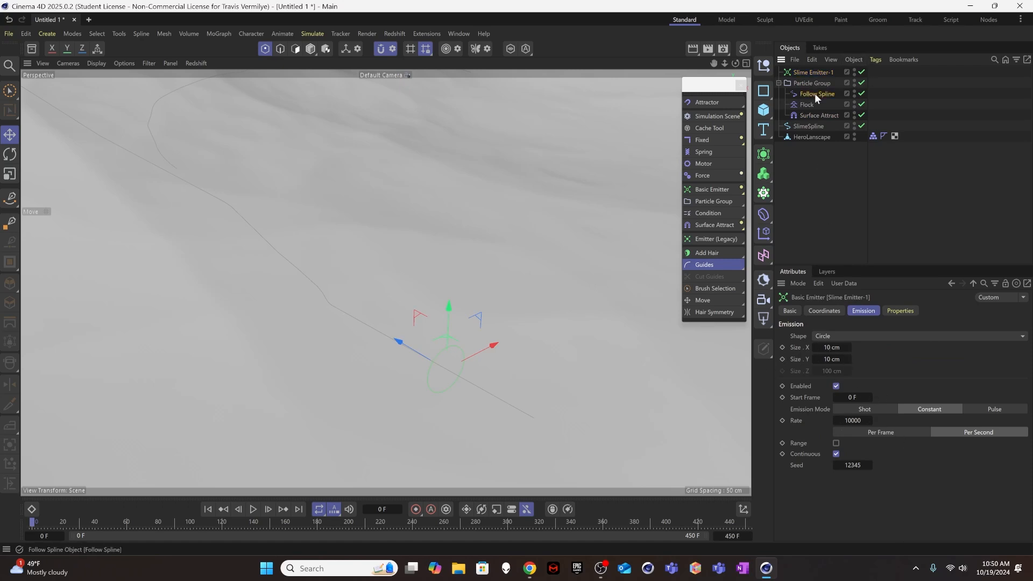
click(813, 114)
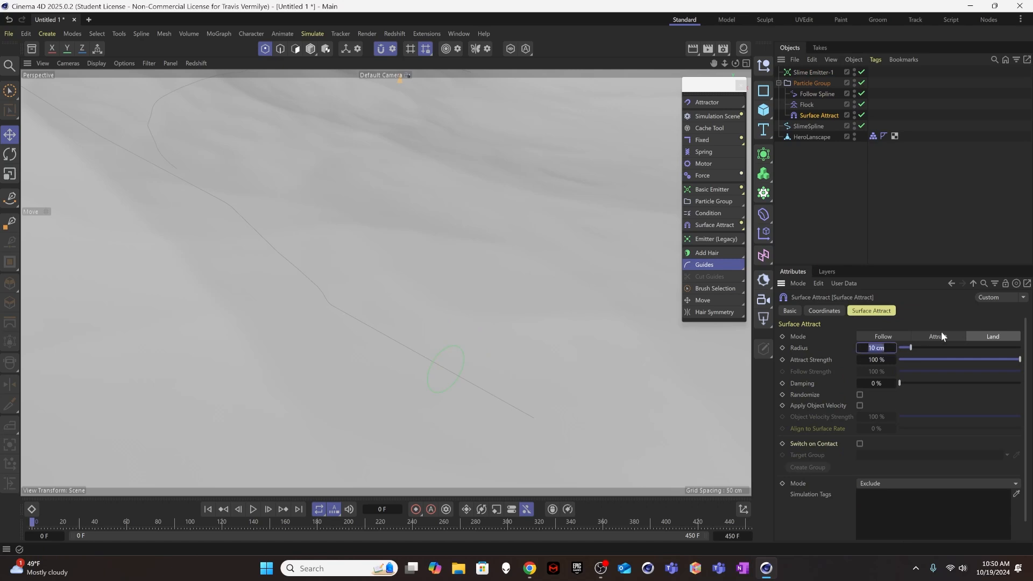
text(1)
key(Return)
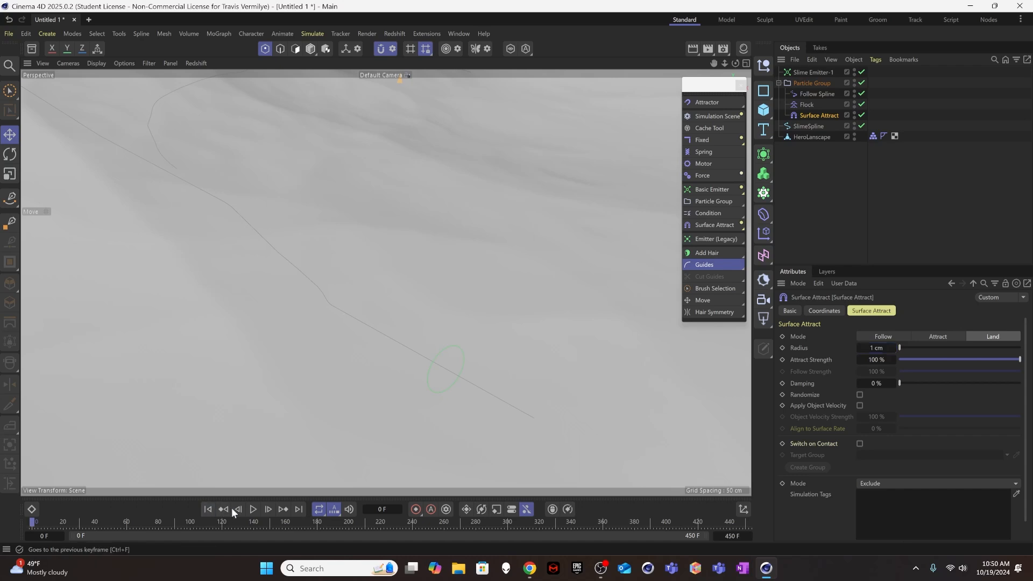
Step: Play the simulation and inspect the particle strands from above and below the terrain
click(253, 509)
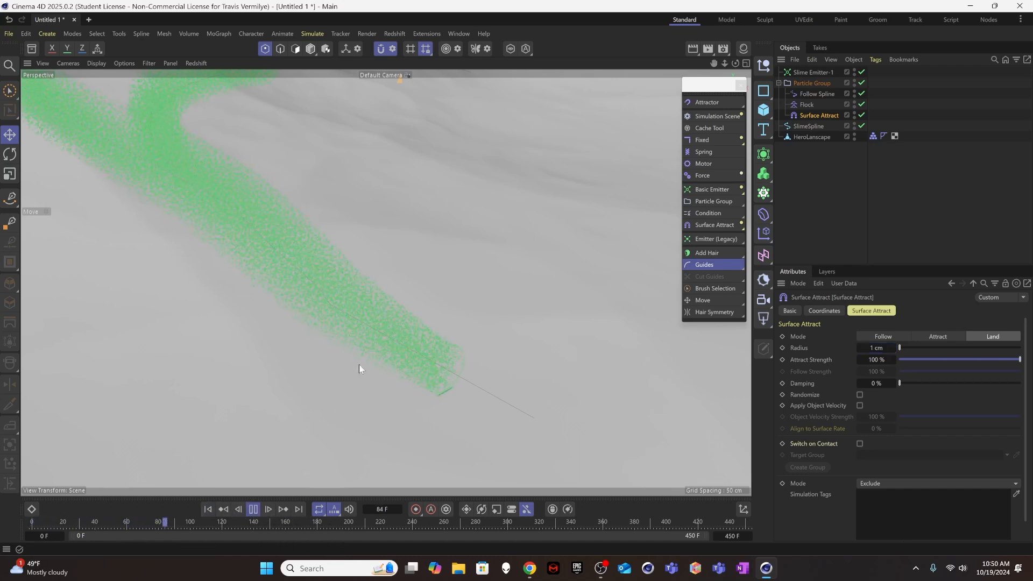
alt+drag(358, 367, 369, 319)
alt+drag(317, 362, 438, 289)
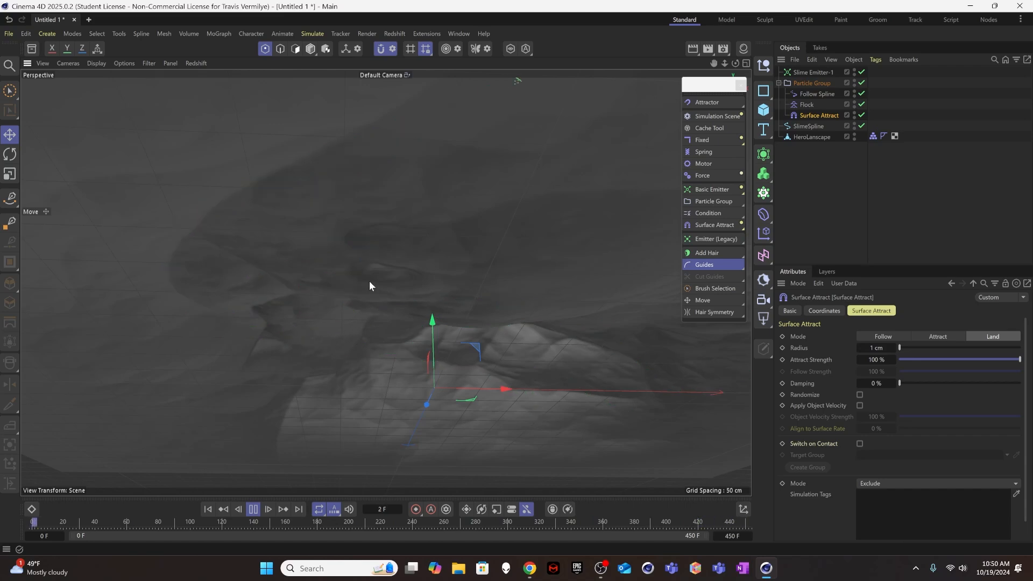
alt+drag(369, 281, 364, 355)
alt+drag(398, 265, 289, 242)
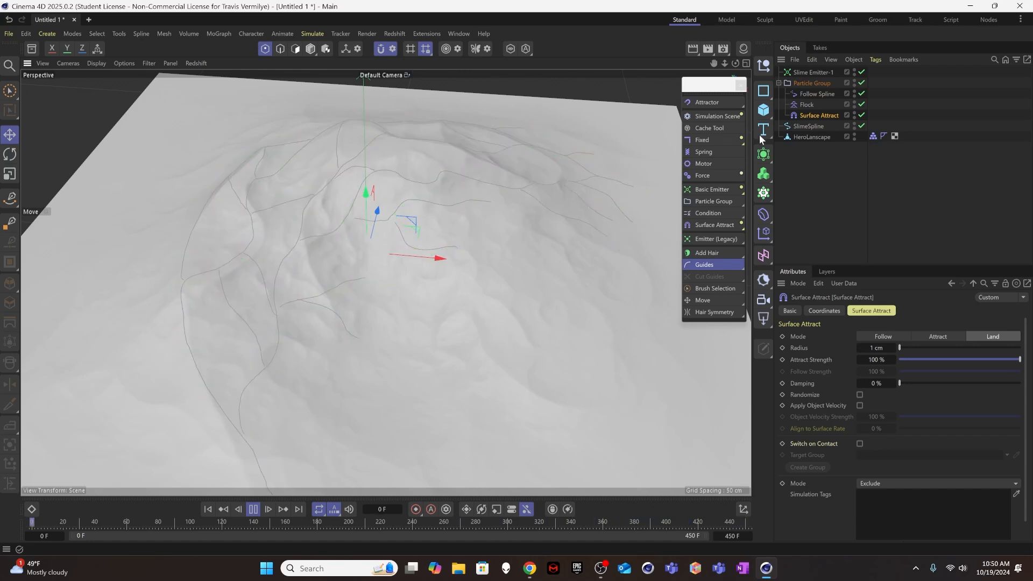
Step: Add a second Particle Group and place it directly after the first group's modifiers in the object hierarchy
click(811, 172)
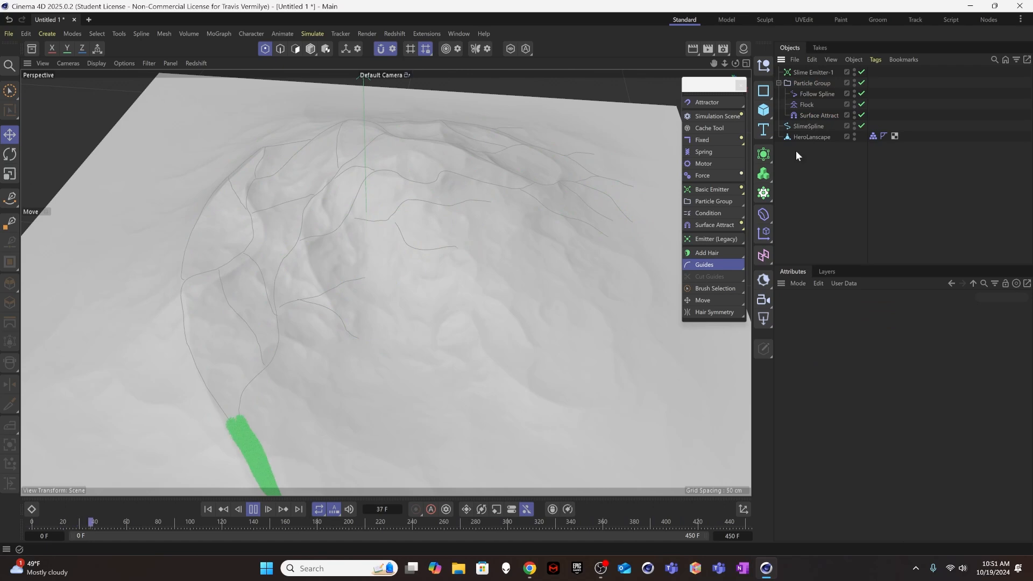
click(720, 199)
drag(822, 73, 819, 133)
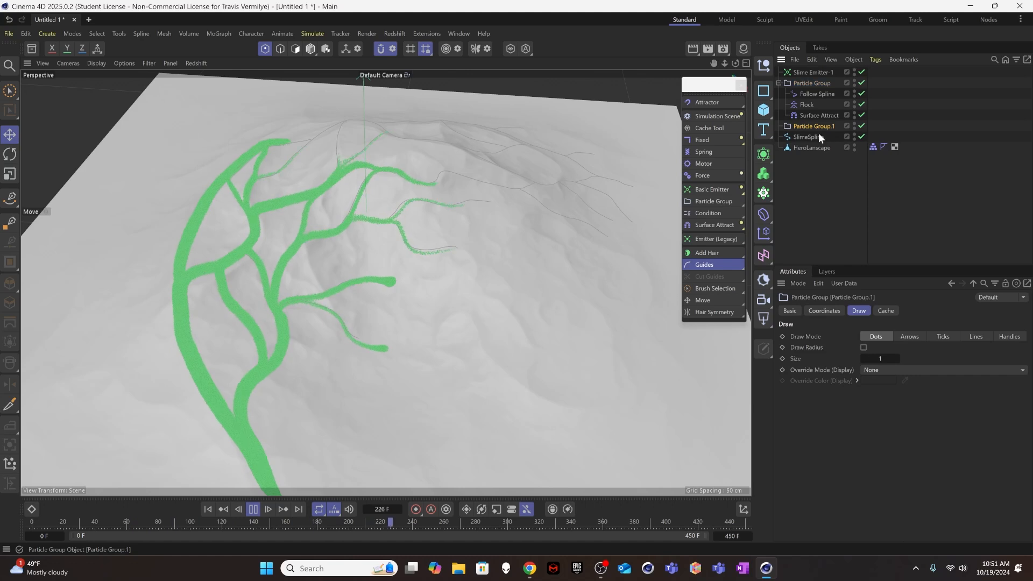
Step: Rename the original particle group, which holds the three modifiers, as "tendril"
click(809, 83)
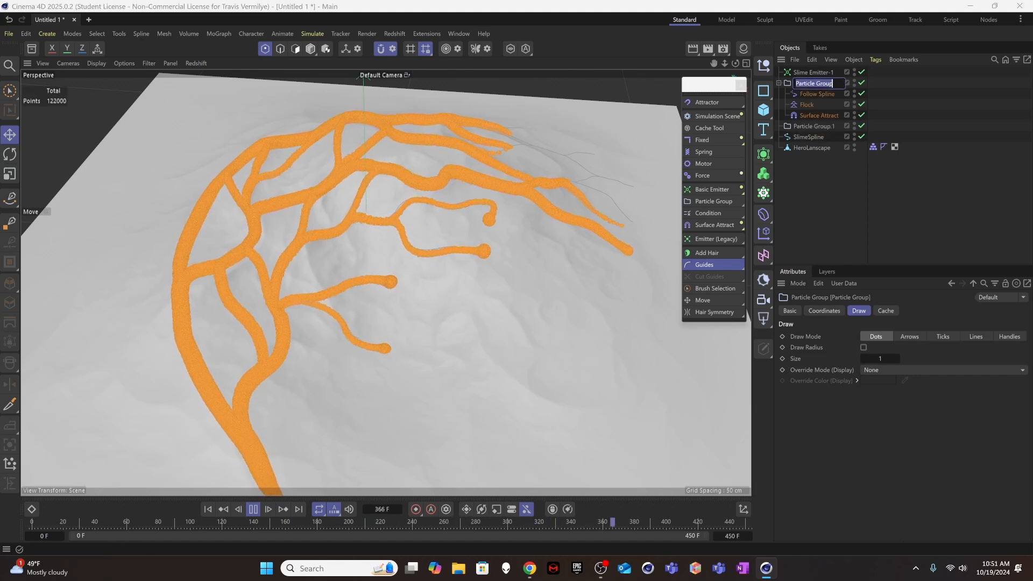
double_click(809, 83)
text(tendri)
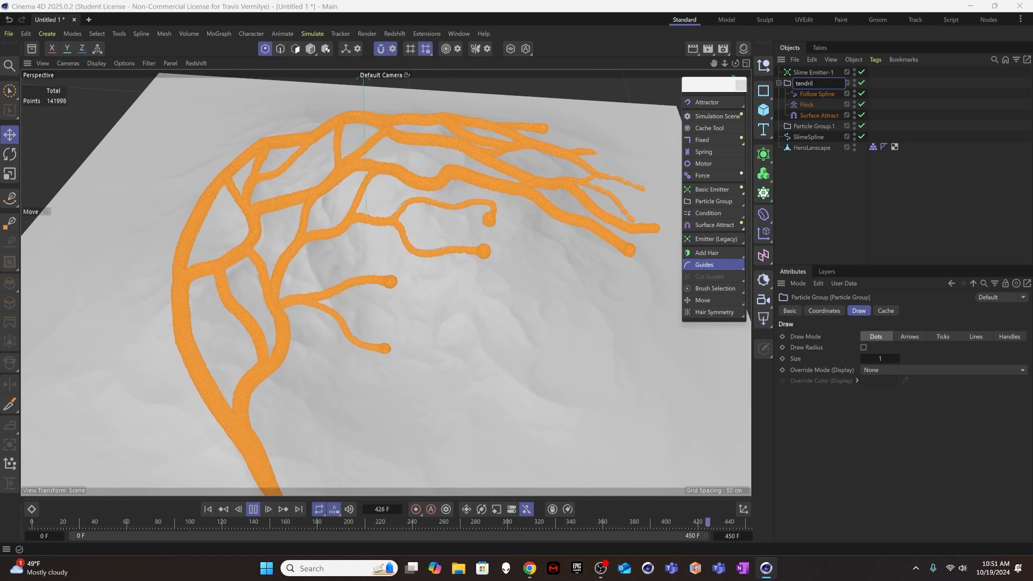
text(l)
Step: Rename the new, empty particle group as "surface group"
click(812, 125)
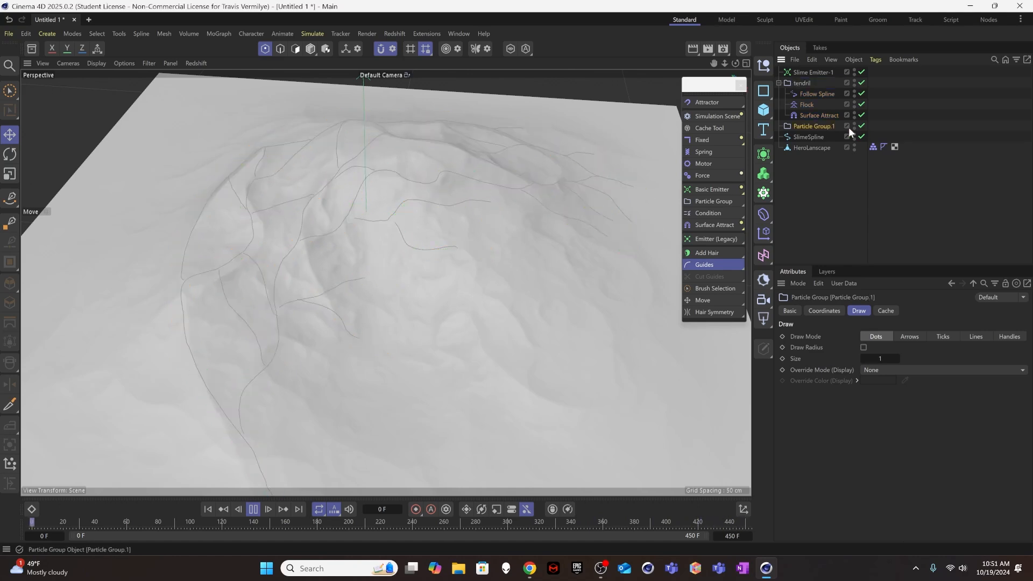
double_click(812, 125)
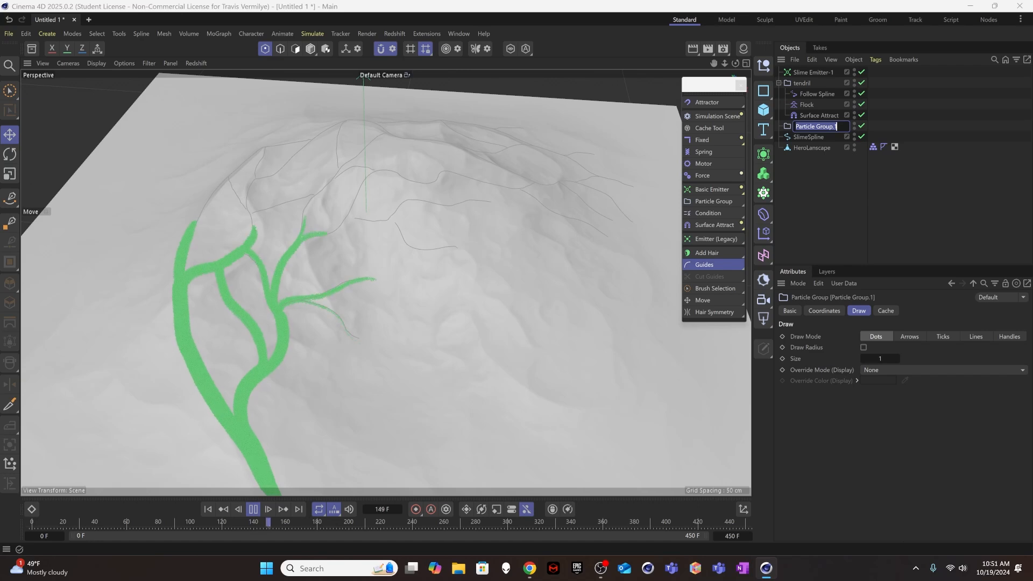
text(surface)
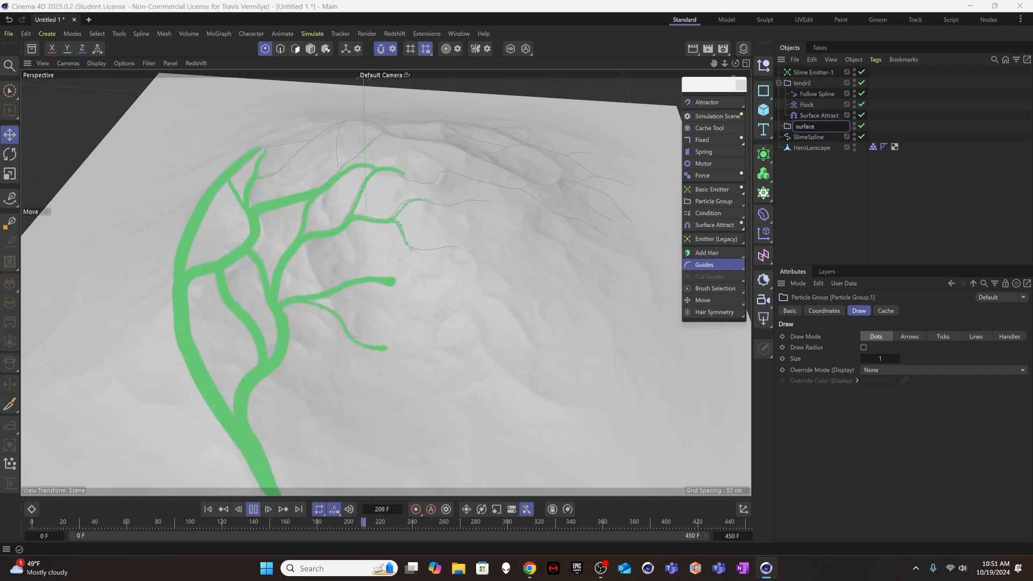
text( group)
key(Return)
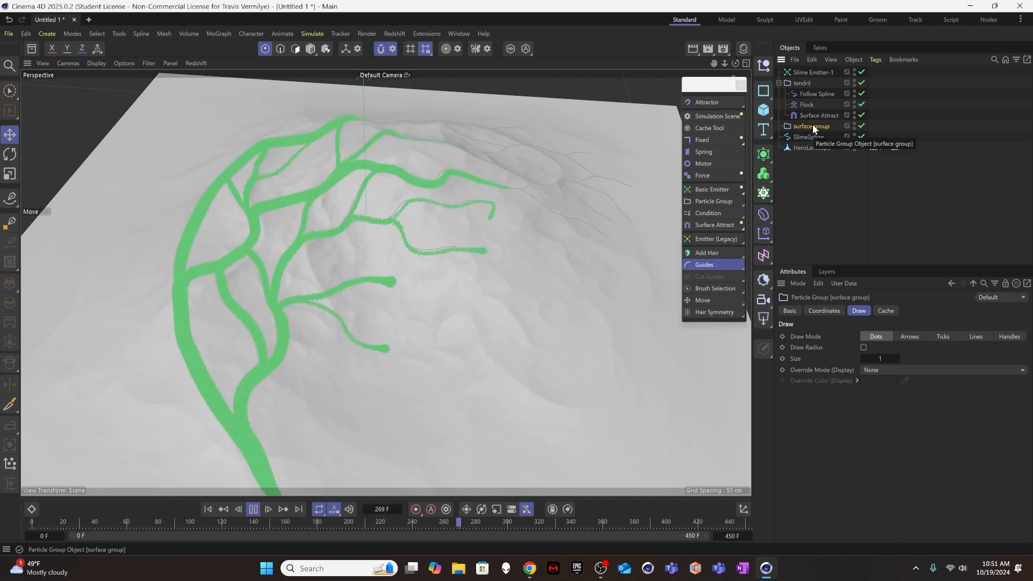
Step: Extend the name of the "tendril" particle group to "tendril group" and deselect all objects
double_click(804, 83)
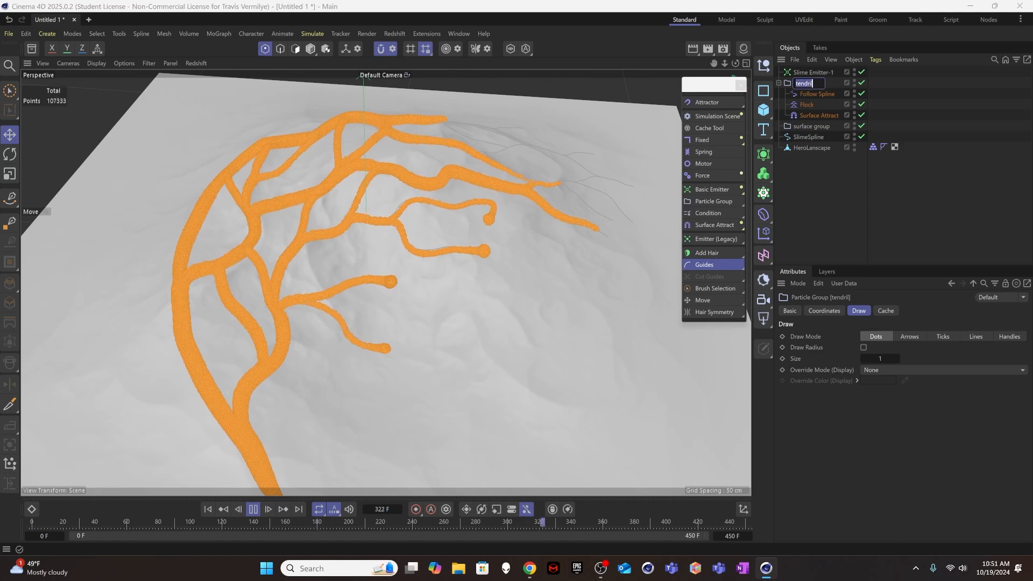
click(814, 84)
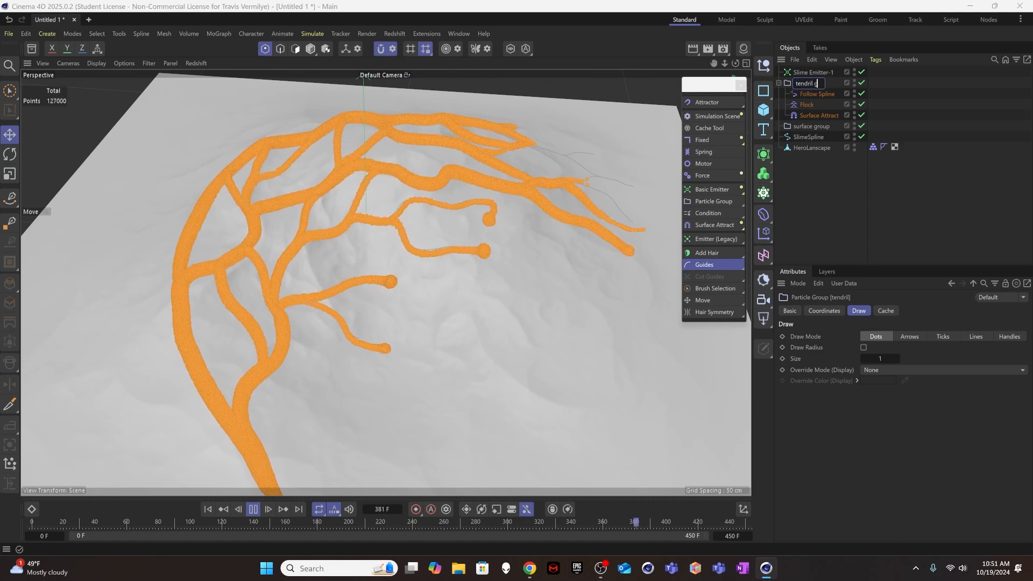
text(group)
key(Return)
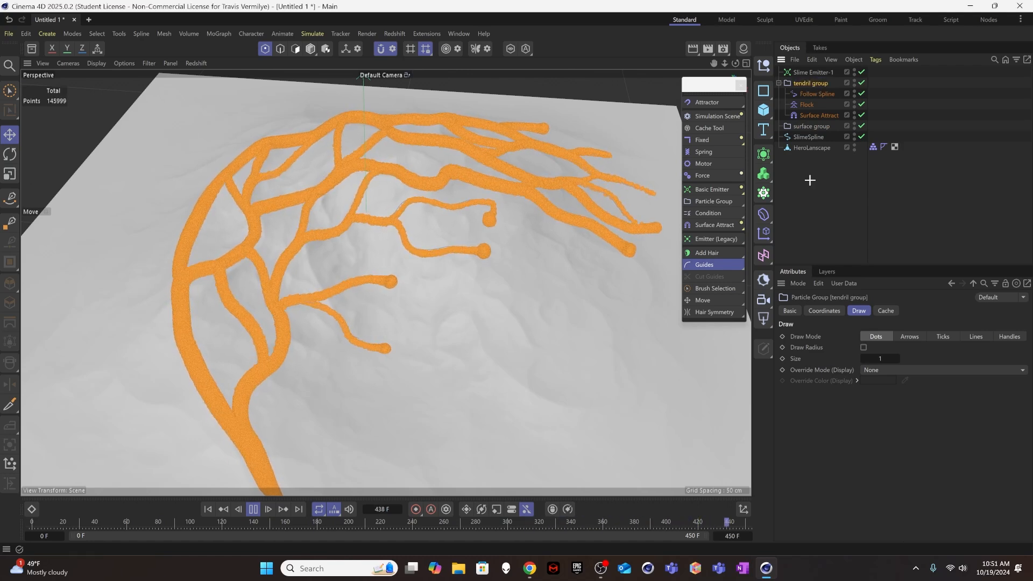
click(809, 180)
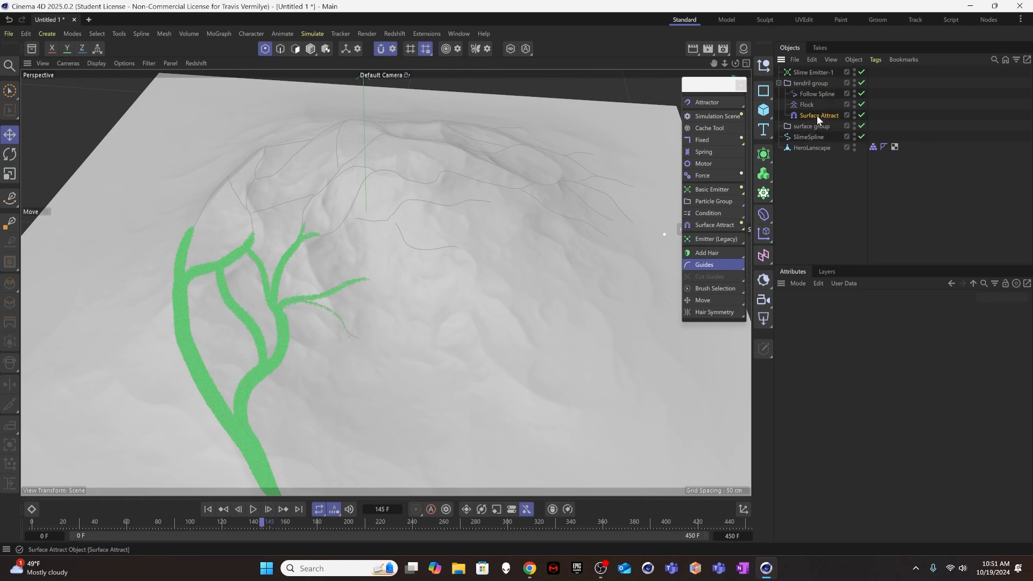
Step: Enable Switch on Contact on the tendril group's Surface Attract modifier and assign surface group as its Target Group
click(817, 115)
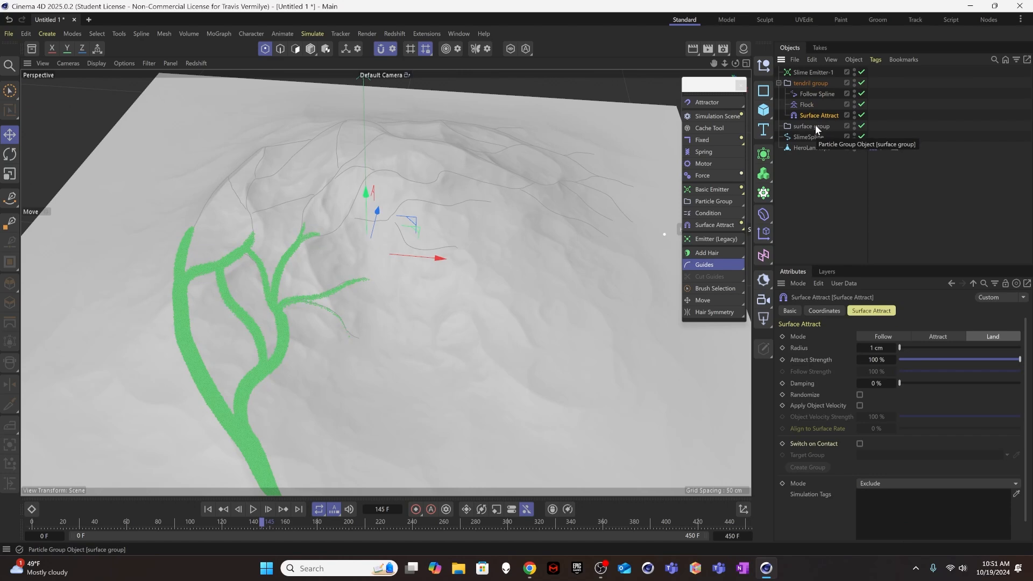
click(812, 126)
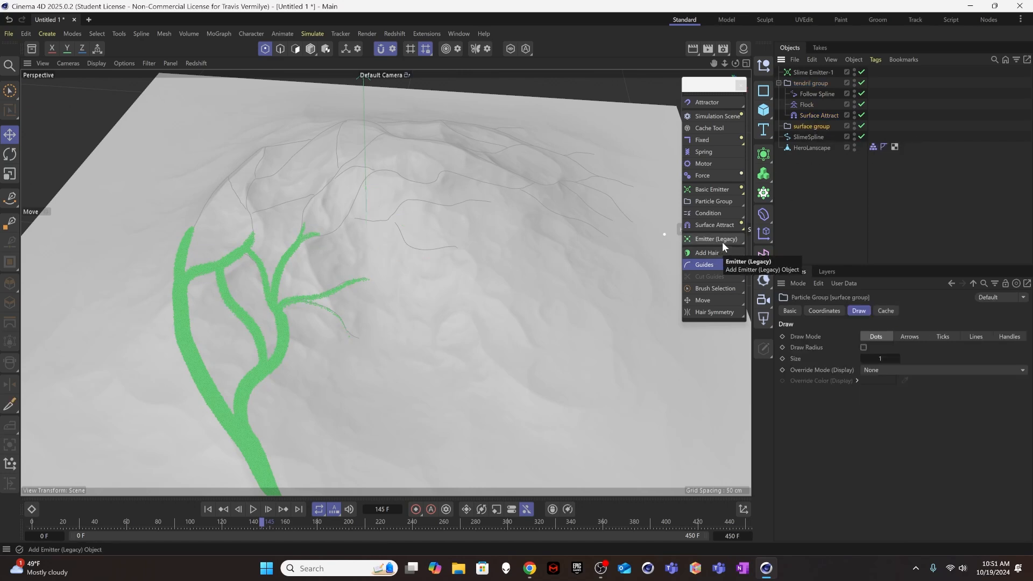
click(820, 116)
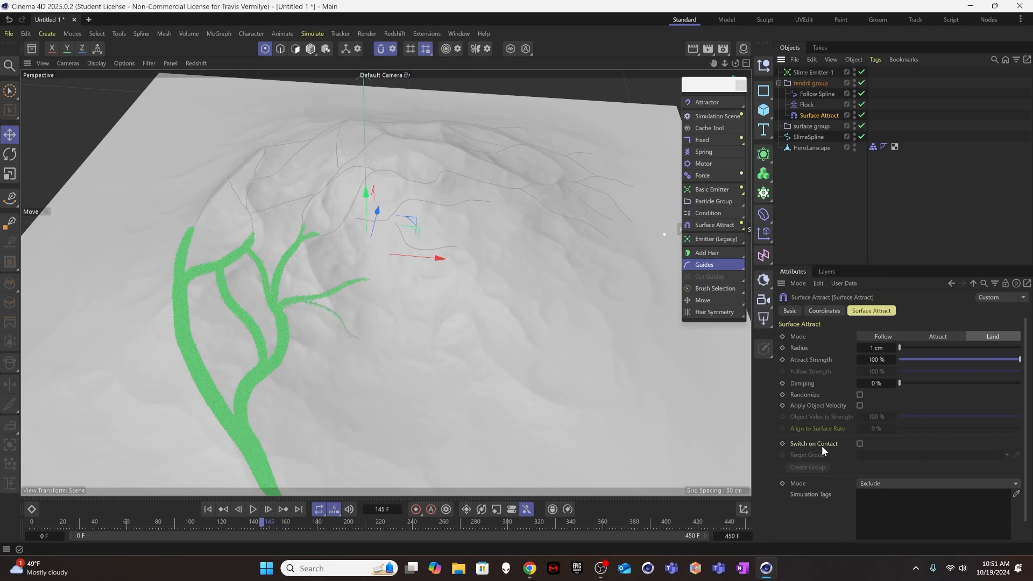
click(860, 444)
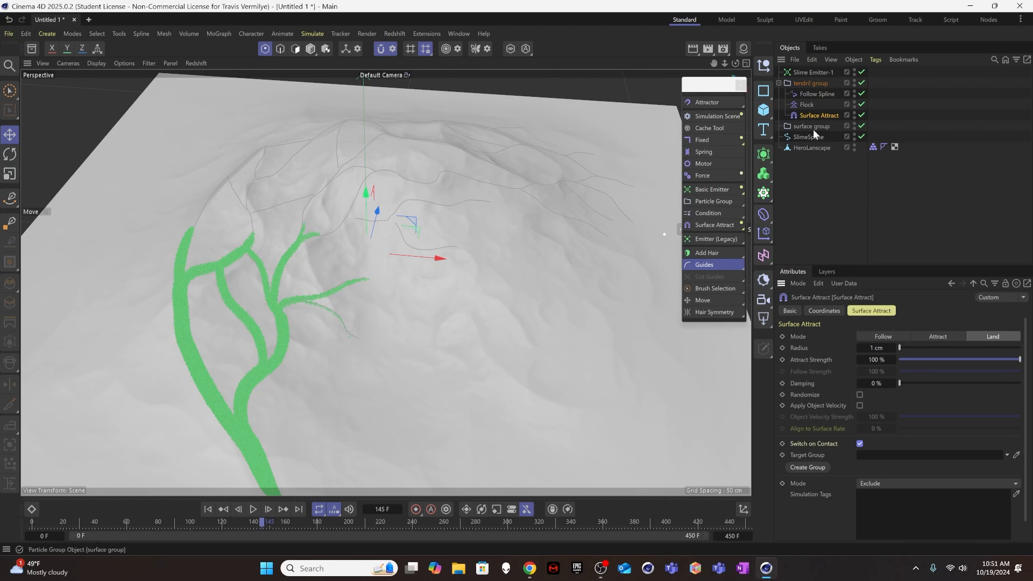
drag(815, 127, 883, 462)
Step: Replay the simulation from the start and examine the surface group's particles above and below the terrain
click(207, 510)
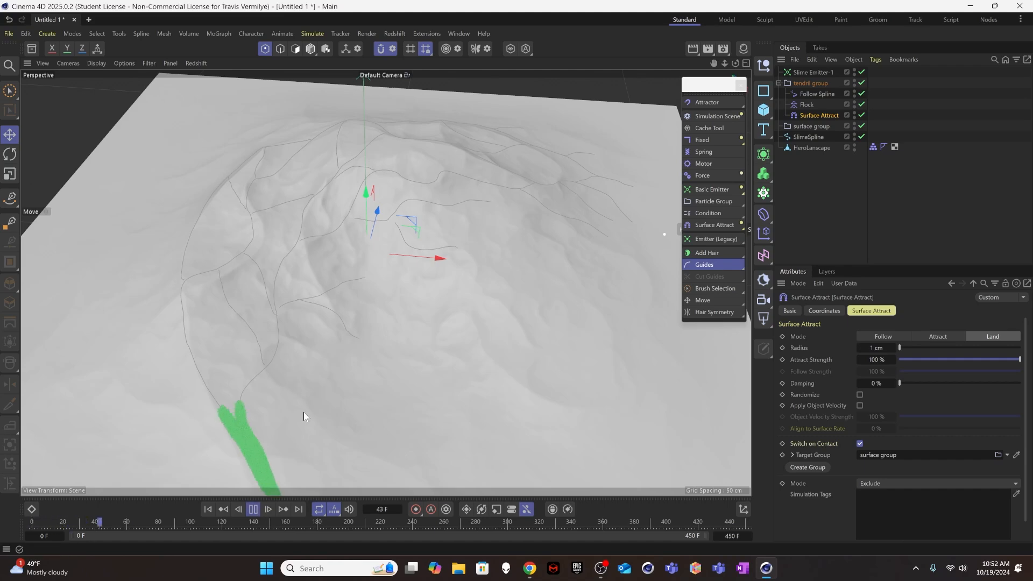
alt+drag(333, 392, 361, 276)
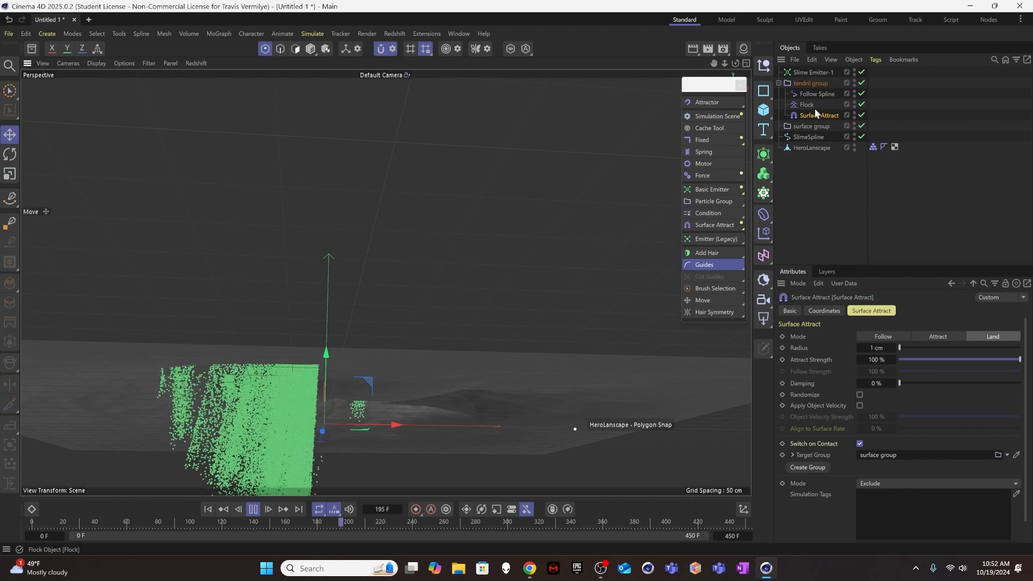
click(814, 126)
alt+drag(385, 361, 378, 385)
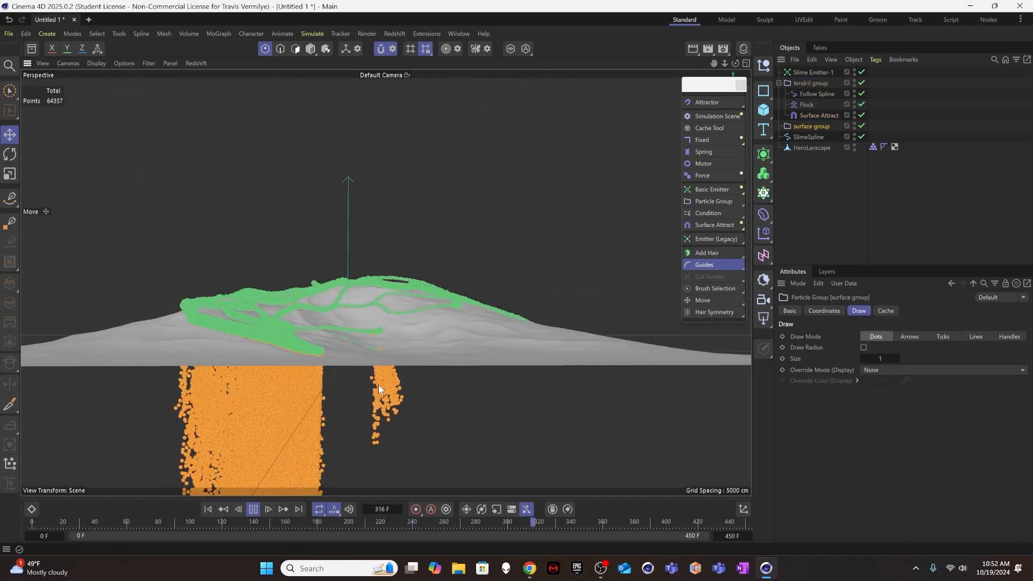
alt+drag(369, 415, 349, 405)
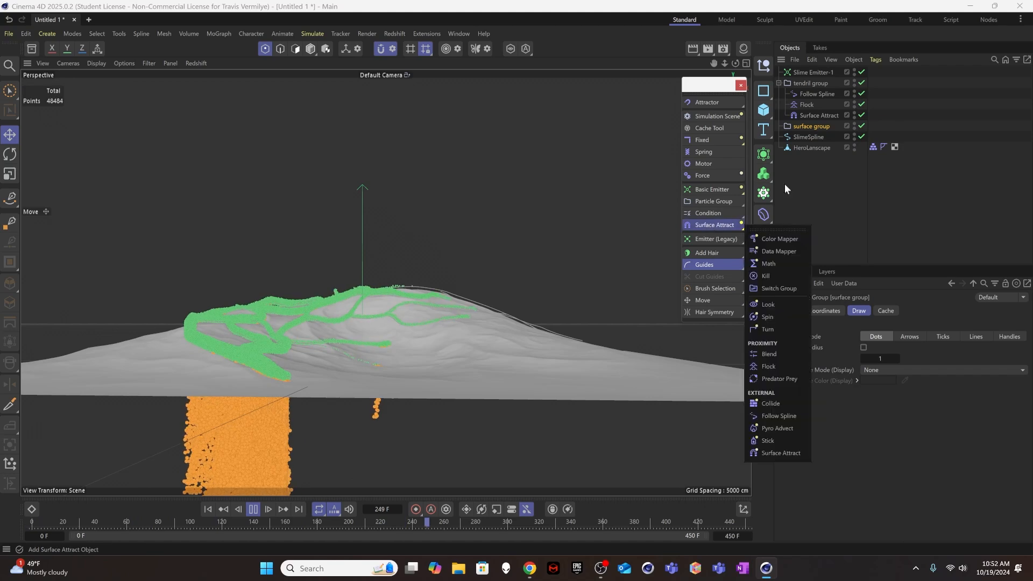
Step: Add a Surface Attract modifier inside the surface group, set its mode to Land, and restart the simulation
click(699, 224)
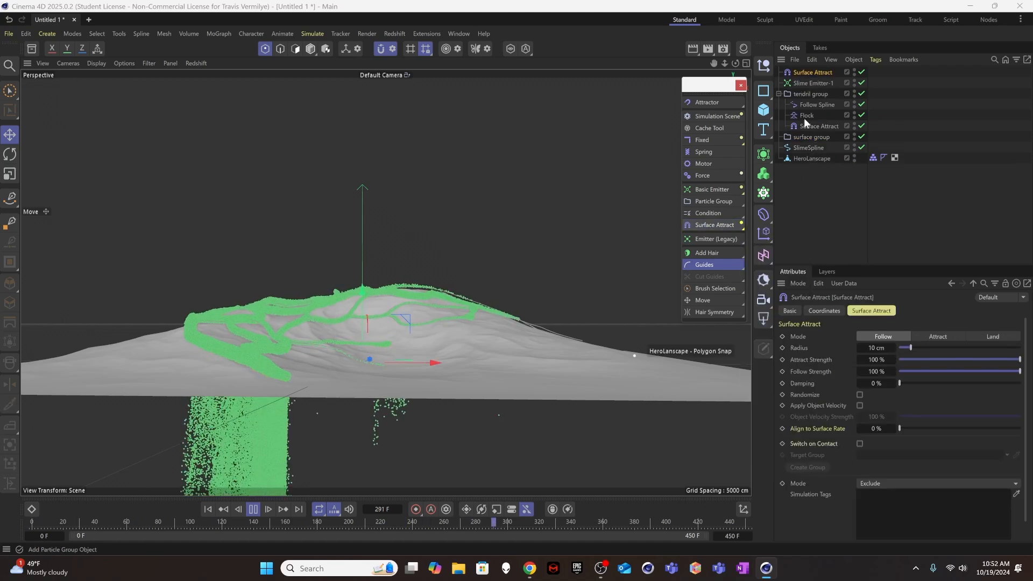
drag(810, 71, 813, 135)
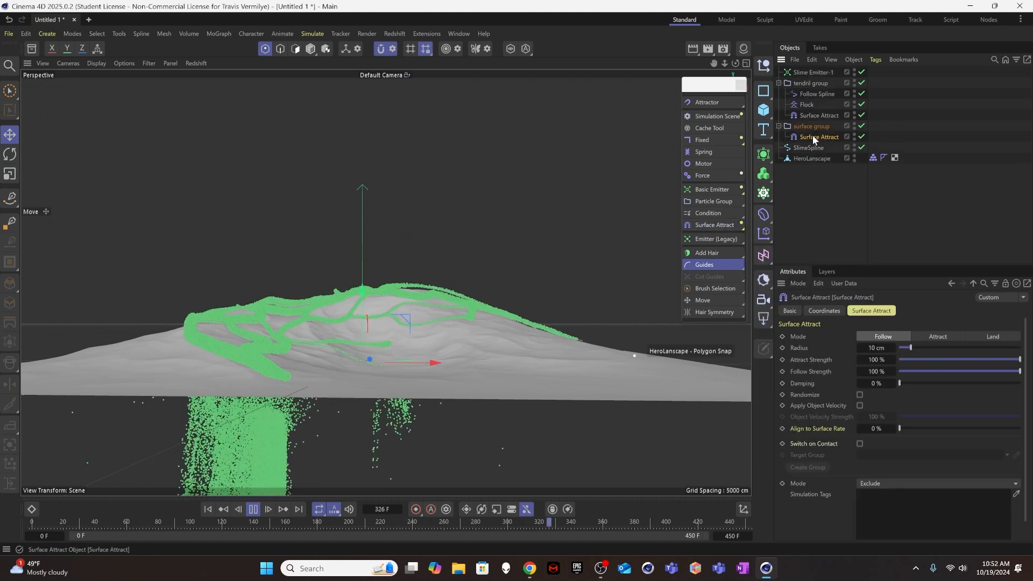
scroll(321, 346, up, 3)
alt+drag(321, 348, 322, 339)
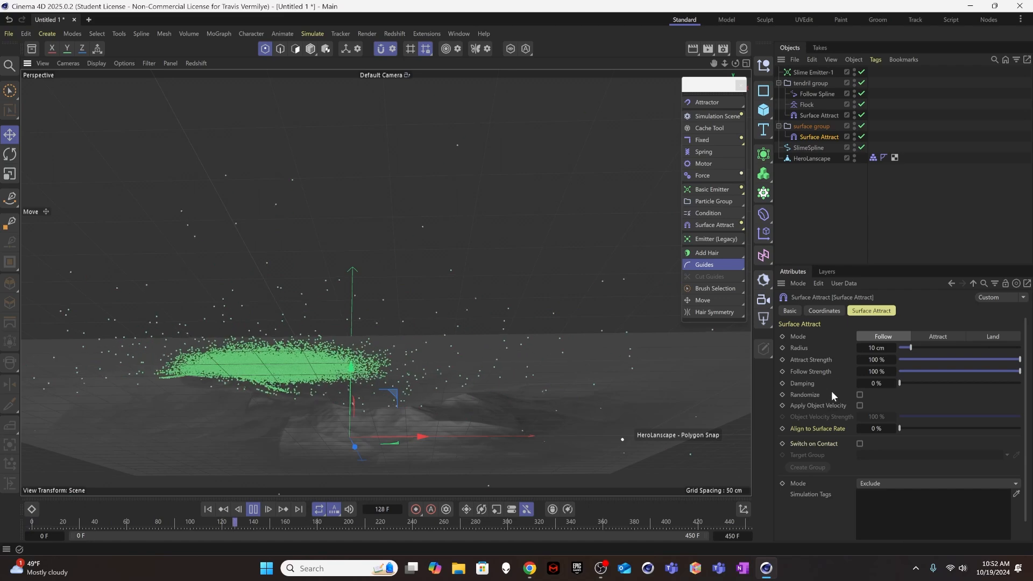
click(993, 336)
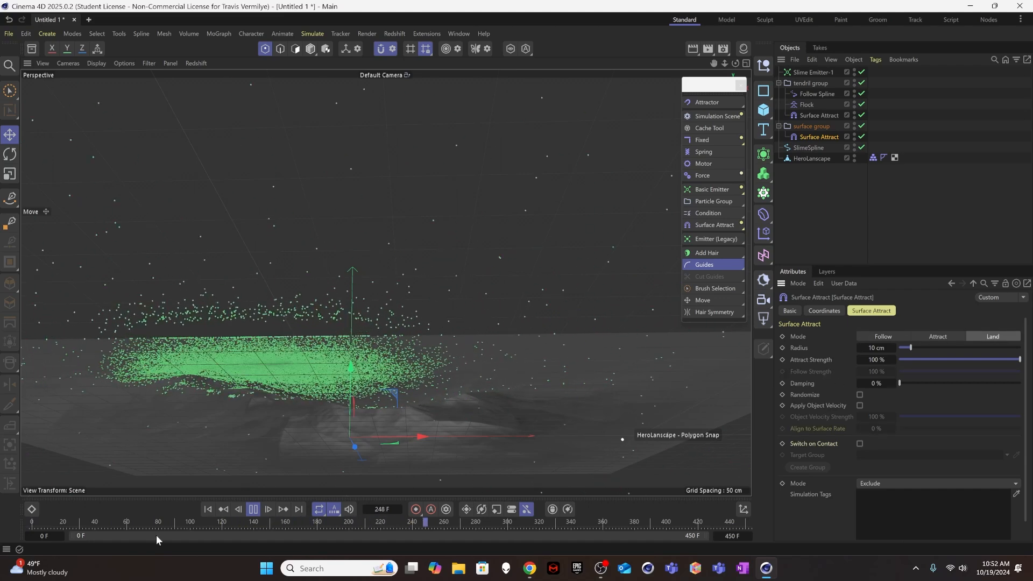
click(240, 510)
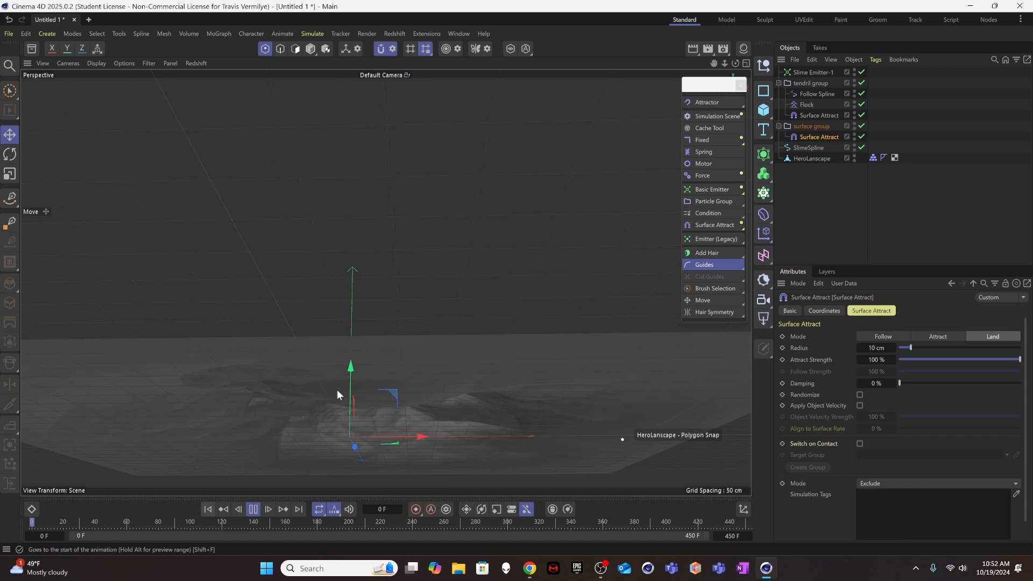
Step: Examine the surface group's particles from below and above the terrain while the simulation plays
alt+drag(337, 390, 346, 429)
alt+middle_drag(344, 431, 340, 292)
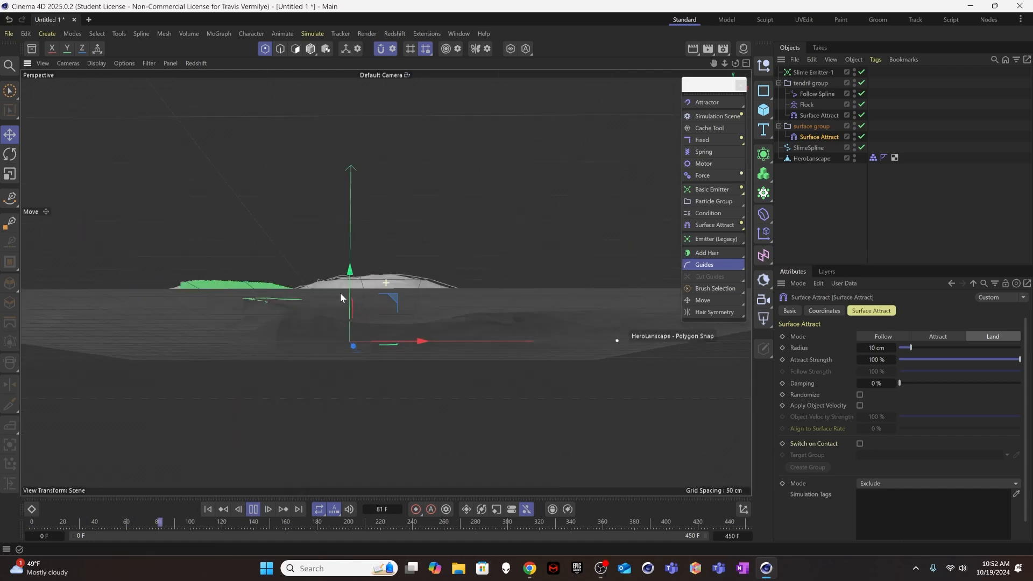
click(814, 125)
mouse_move(283, 326)
alt+mouse_down()
mouse_move(284, 298)
mouse_move(331, 257)
mouse_move(330, 286)
alt+mouse_up()
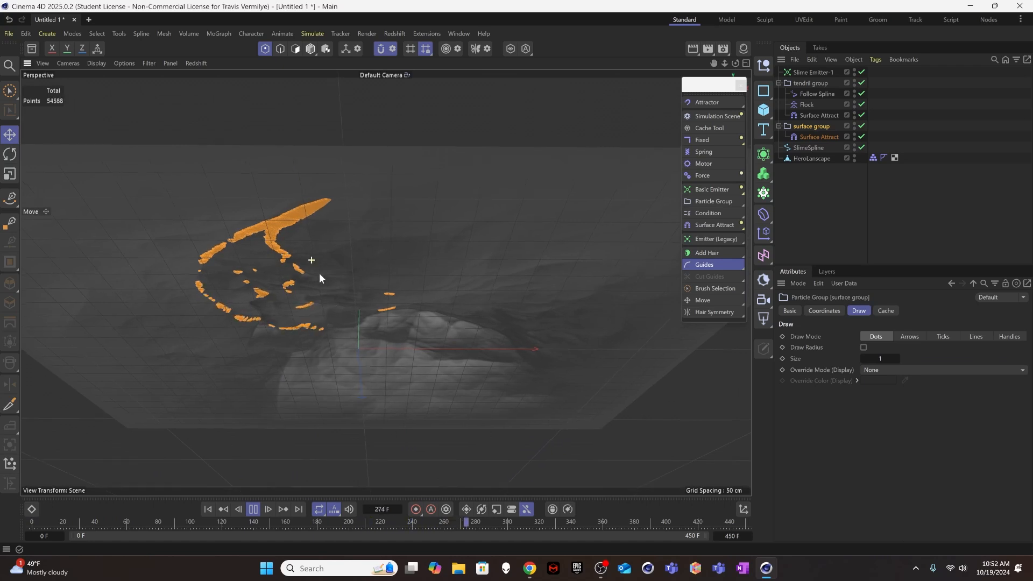
alt+drag(319, 273, 344, 280)
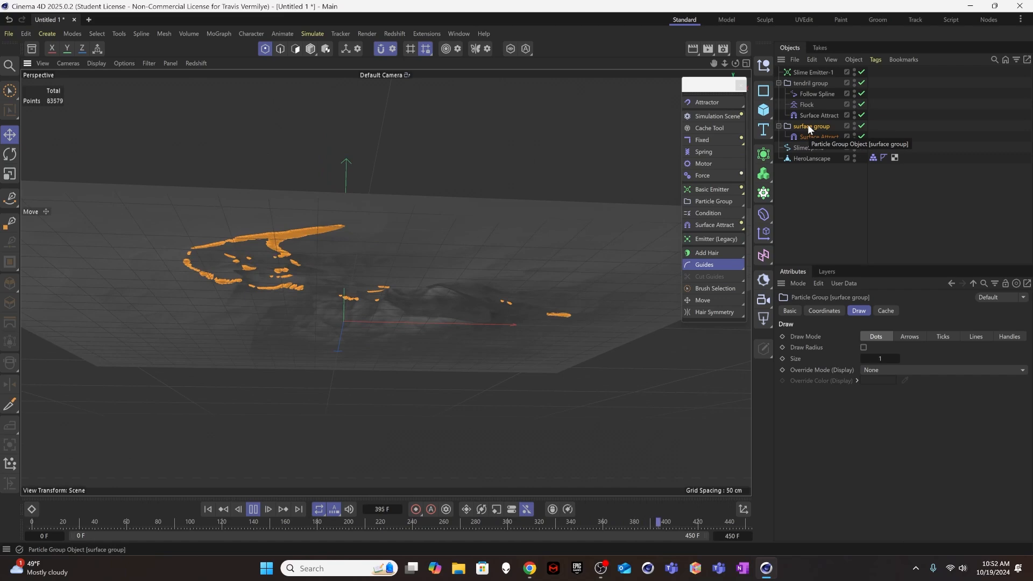
alt+drag(330, 245, 338, 288)
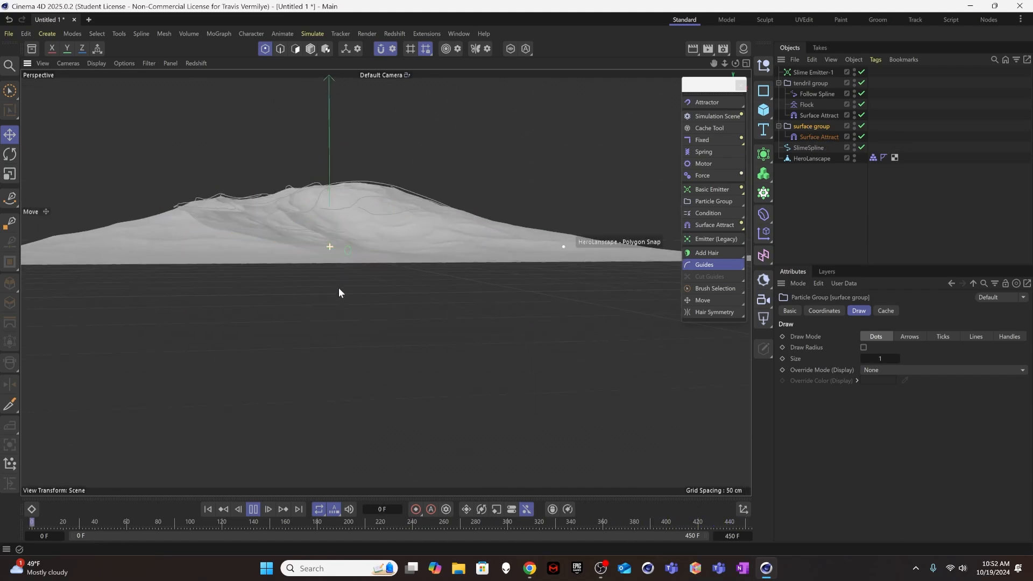
key(o)
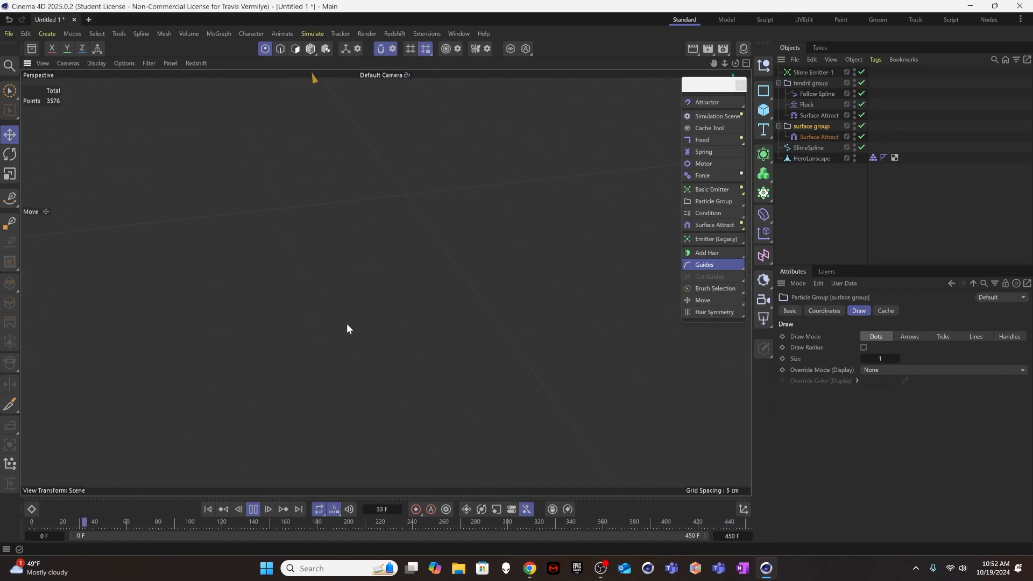
key(o)
alt+right_drag(476, 339, 374, 338)
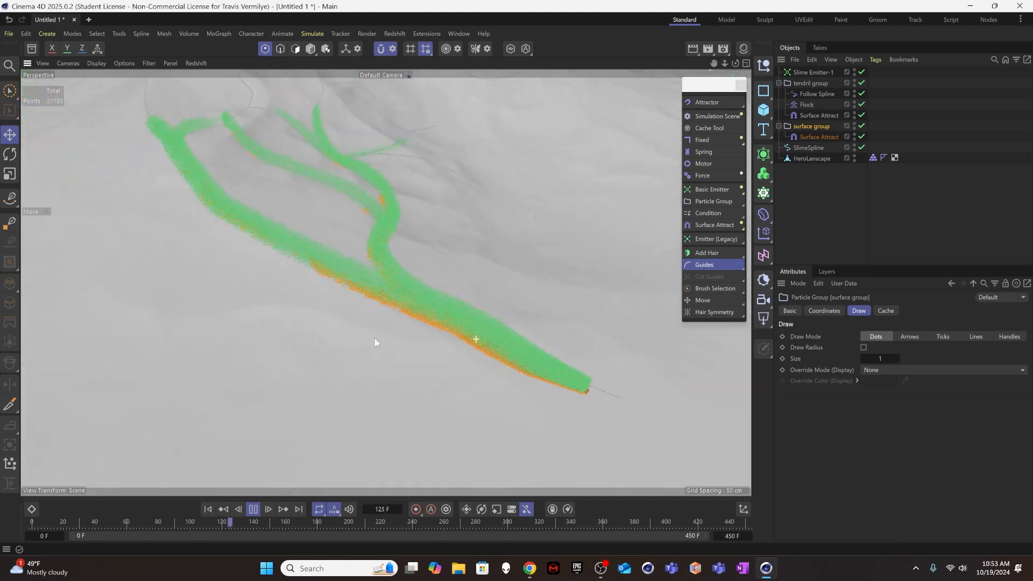
alt+drag(374, 338, 413, 286)
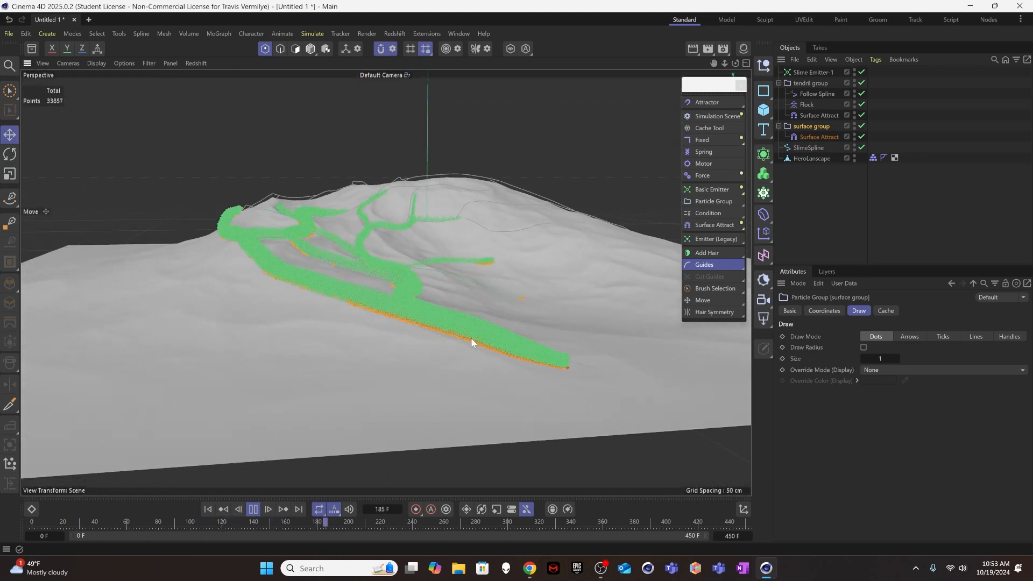
alt+drag(466, 344, 441, 347)
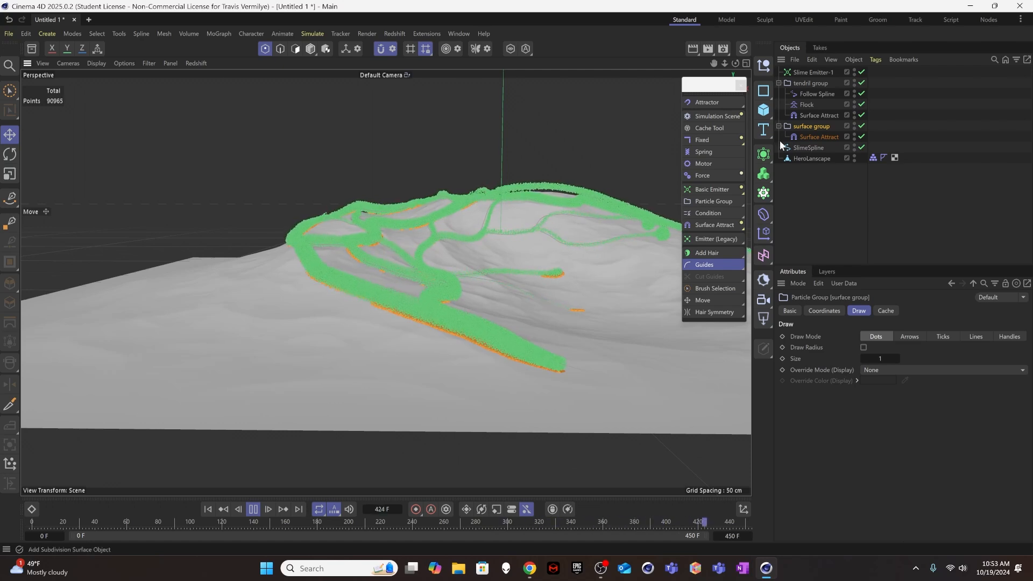
Step: Add a Flock modifier inside the surface group and pause the simulation to inspect how the slime spreads over the terrain
click(709, 225)
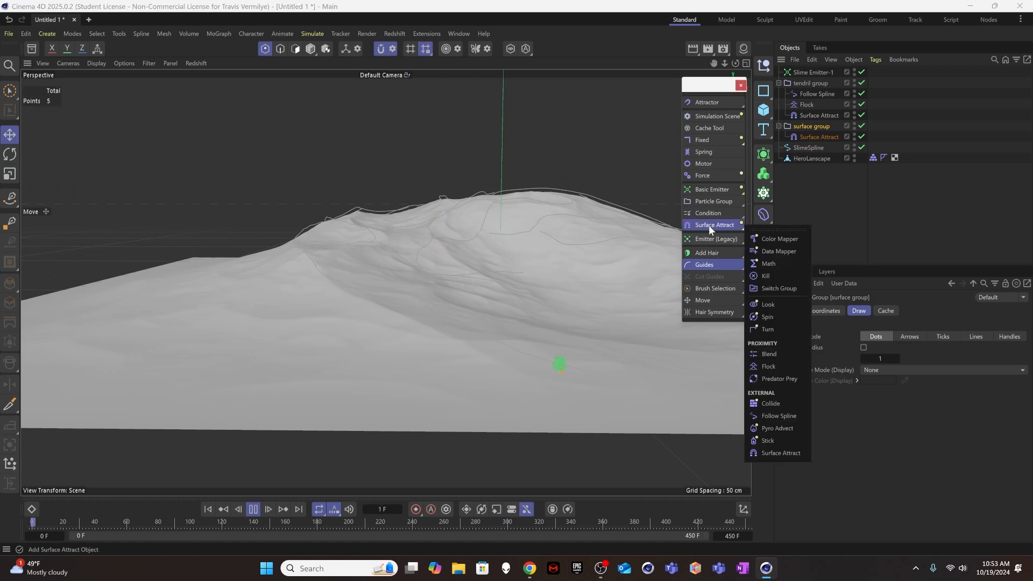
click(769, 366)
drag(798, 72, 817, 152)
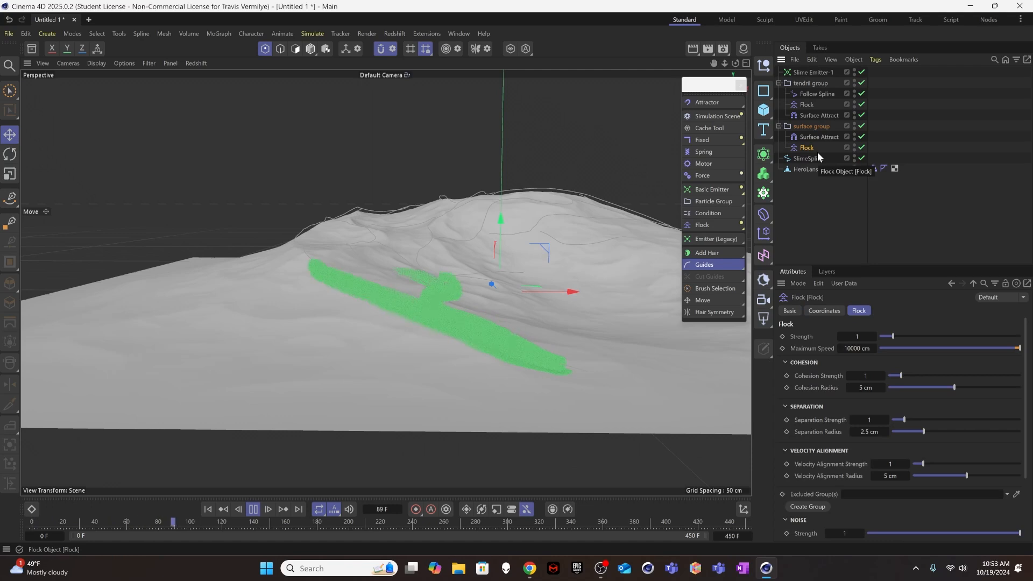
alt+drag(518, 351, 492, 411)
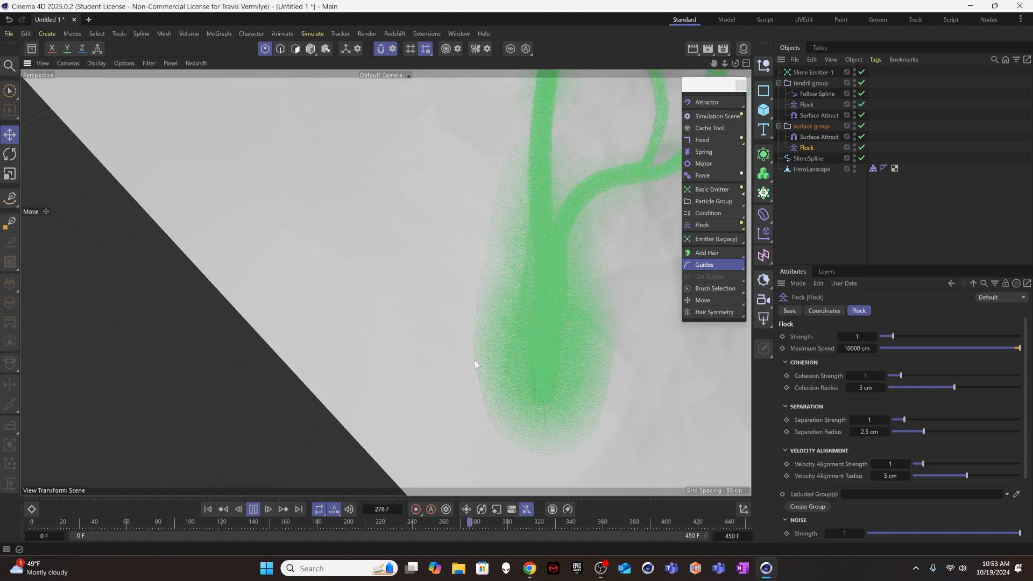
alt+drag(474, 361, 431, 325)
click(253, 509)
alt+right_drag(408, 362, 356, 394)
alt+drag(355, 396, 334, 300)
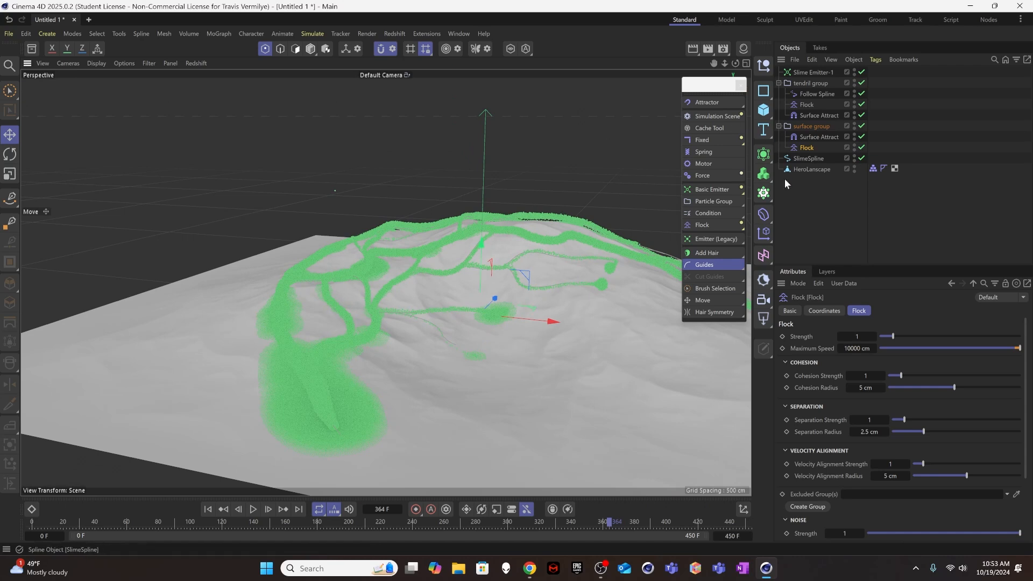
Step: Set the radius of the surface group's Surface Attract modifier to 25 cm
click(809, 137)
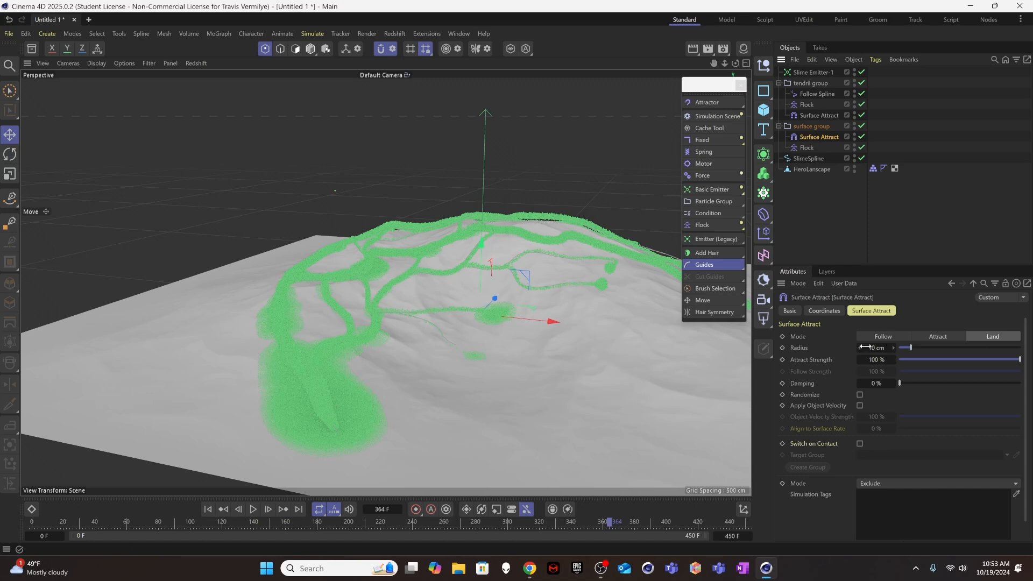
click(865, 347)
text(25)
key(Return)
Step: Set the Separation Radius of the surface group's Flock modifier to 1 cm and replay the simulation from the start
click(807, 148)
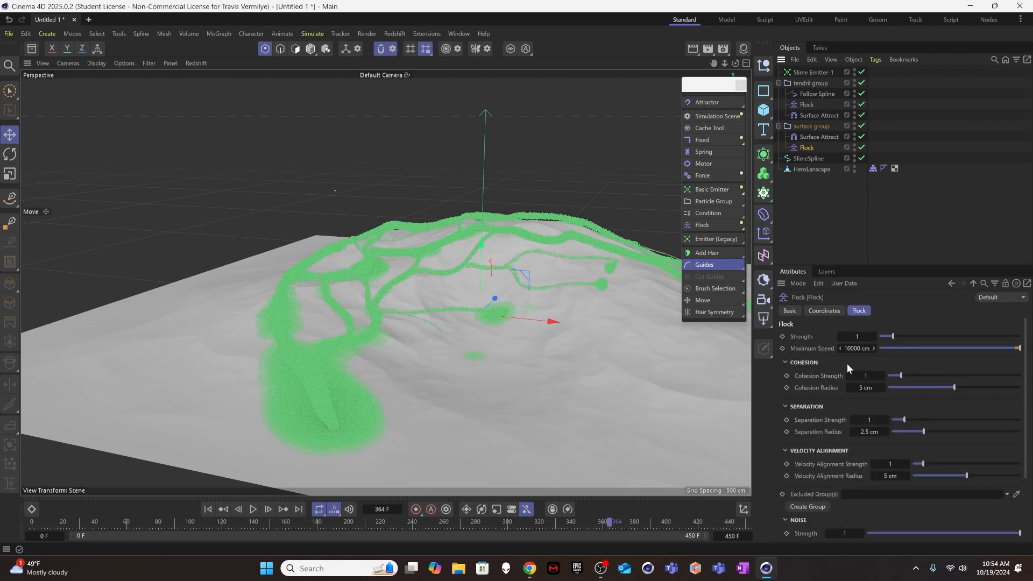
click(868, 432)
text(1)
key(Return)
click(215, 510)
click(255, 510)
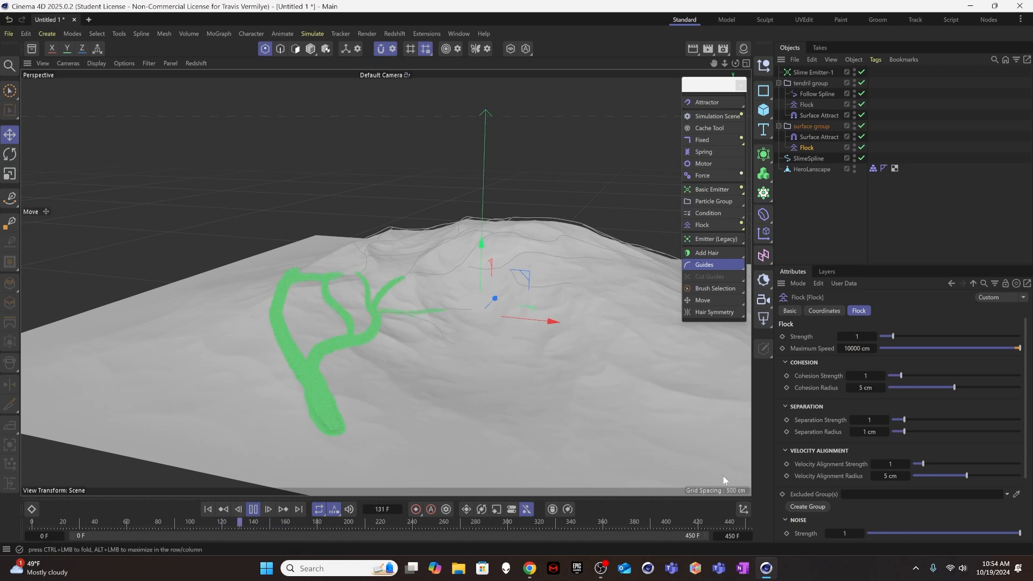
Step: Set the surface group's Flock Separation Radius to 1.5 cm and replay the simulation from the start to check the spread
drag(870, 432, 868, 432)
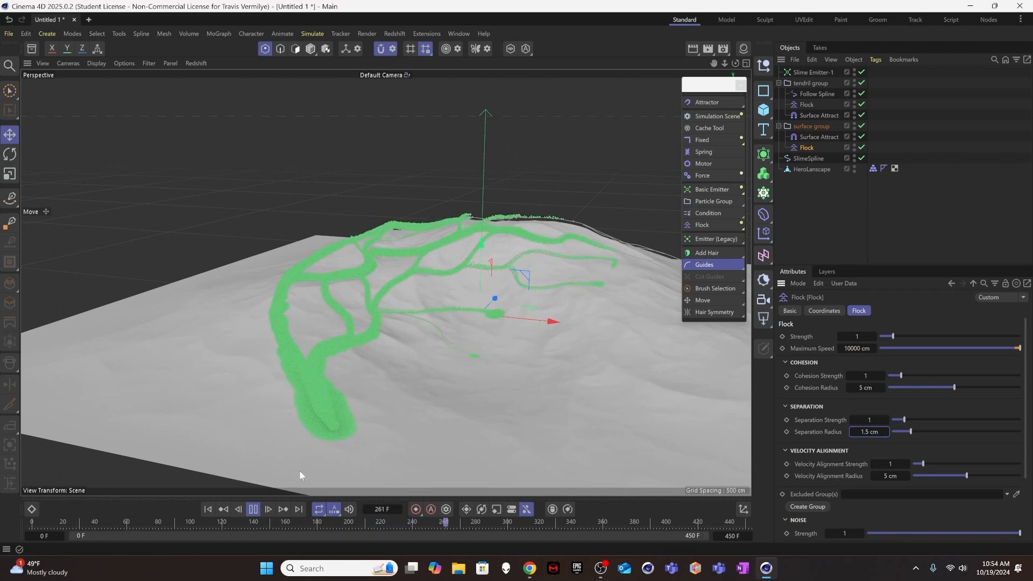
click(253, 509)
alt+drag(354, 379, 412, 346)
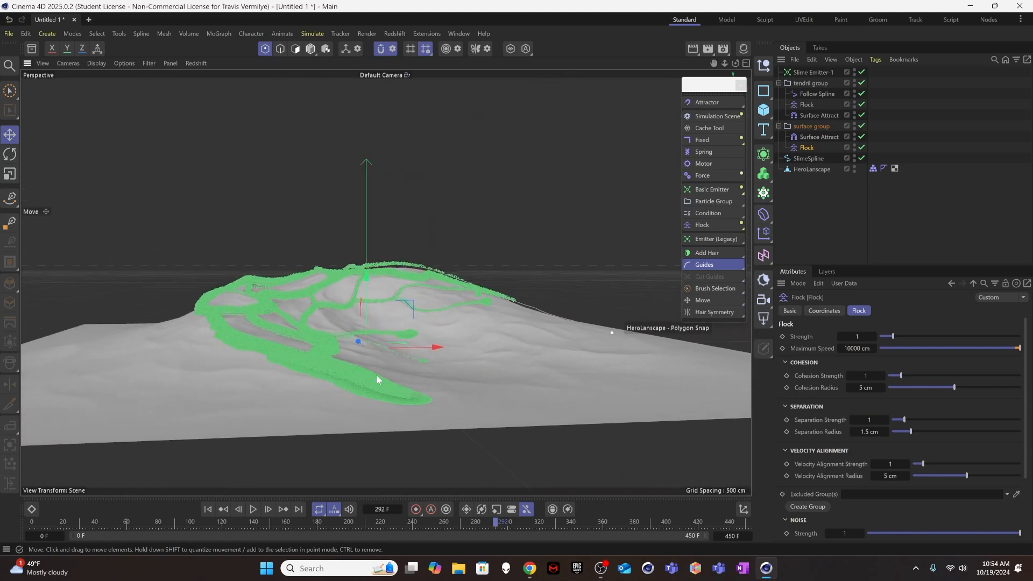
alt+right_drag(376, 375, 479, 345)
alt+drag(397, 395, 363, 454)
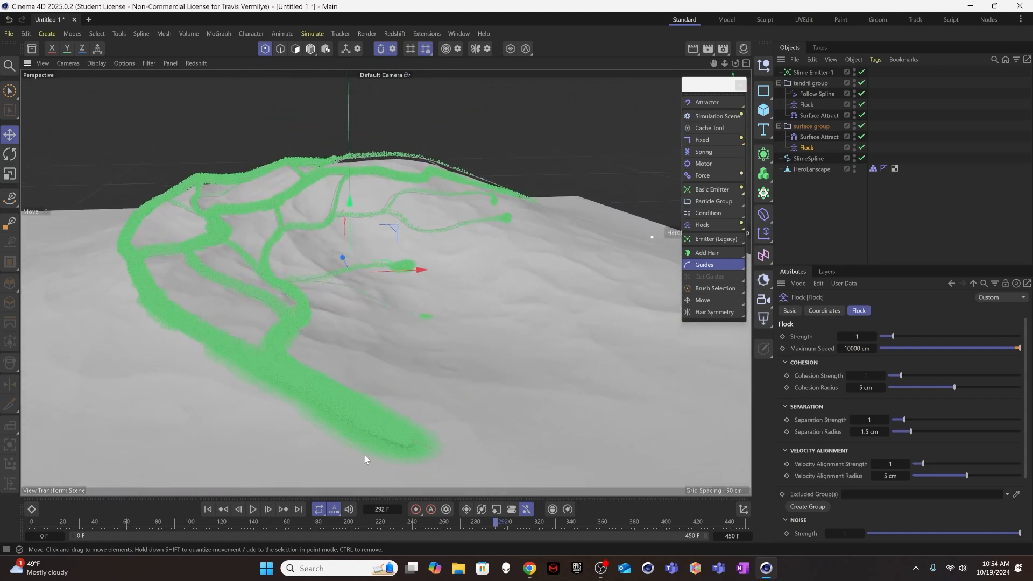
click(208, 509)
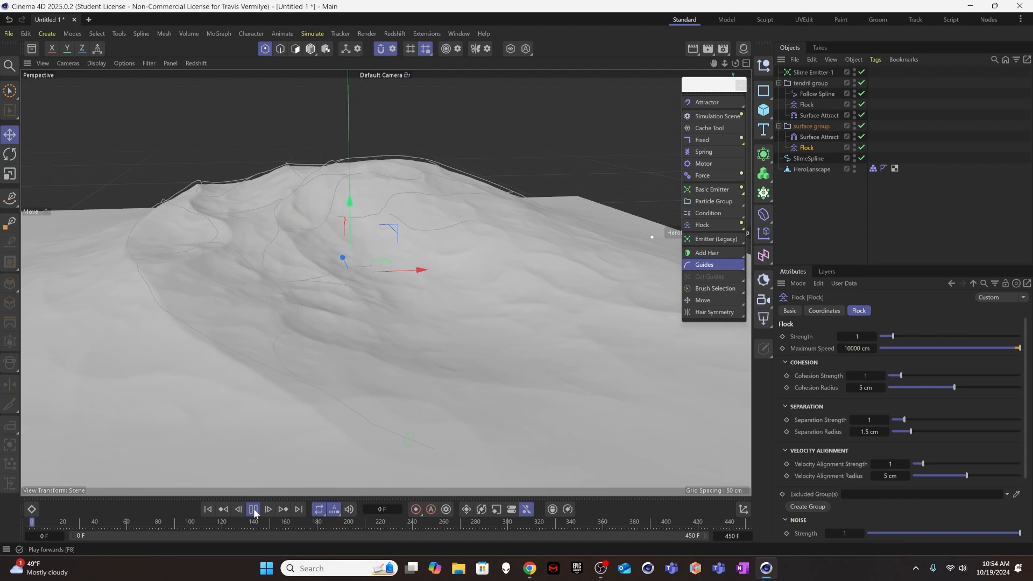
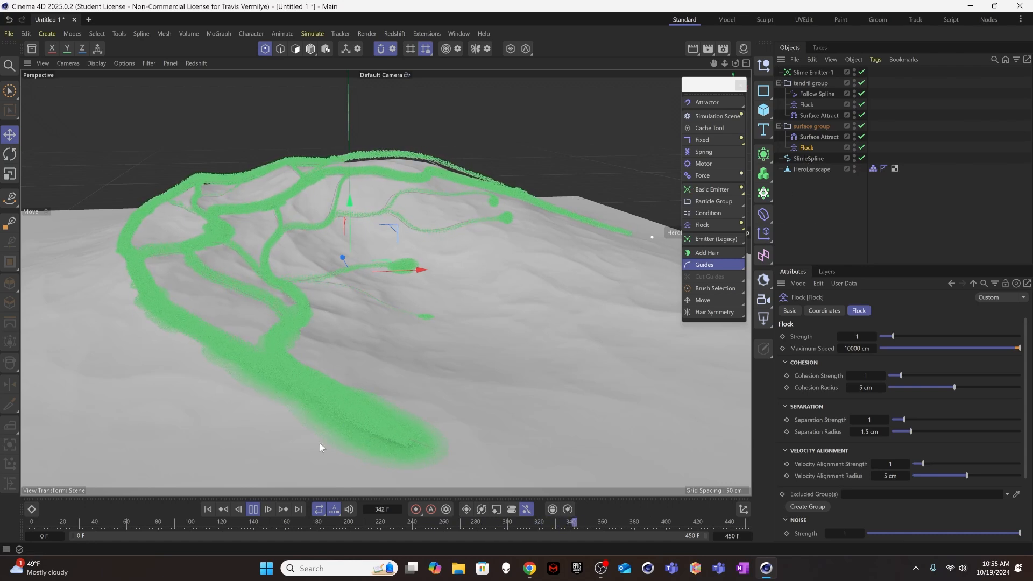
click(254, 509)
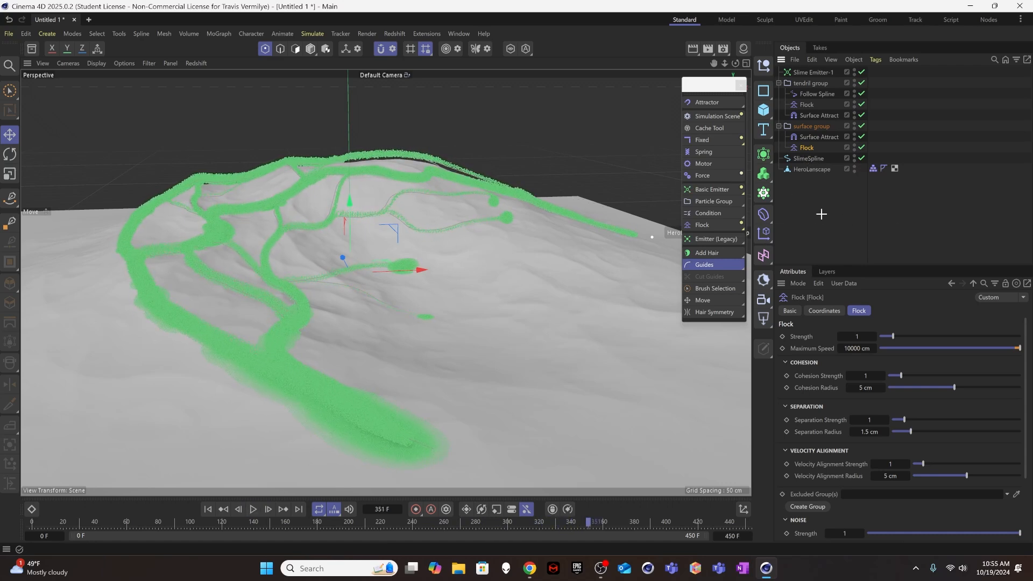
Step: Add a Condition object inside the surface group beneath its Flock modifier
click(812, 126)
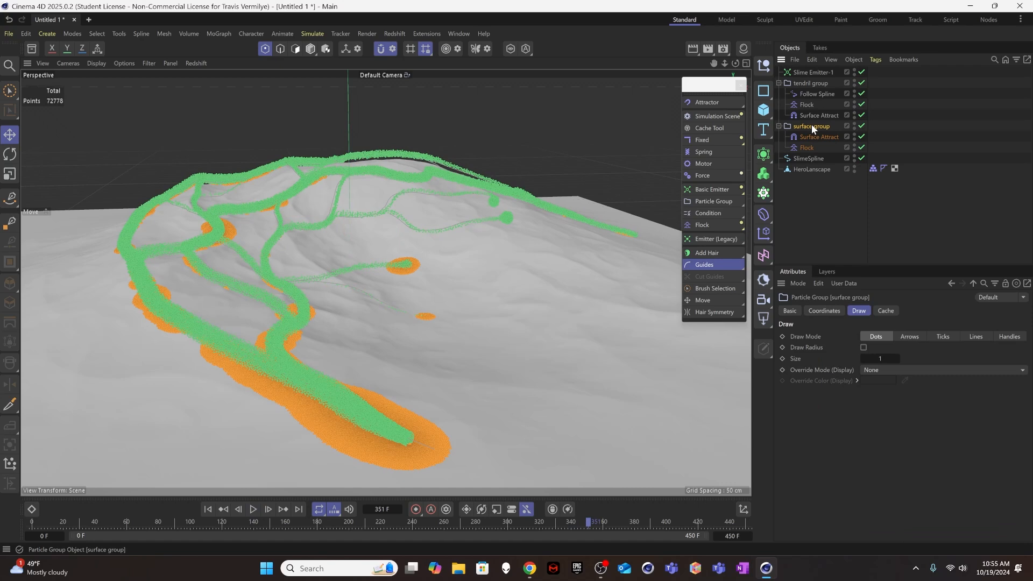
click(712, 212)
drag(805, 71, 818, 160)
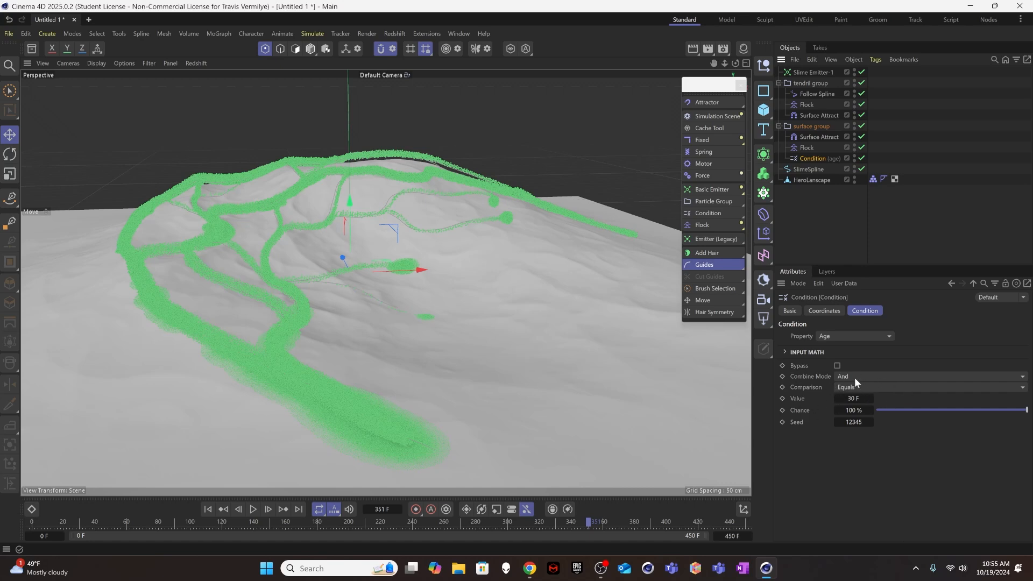
Step: Set the age Condition's comparison to Greater Than and its chance to 75%
click(873, 386)
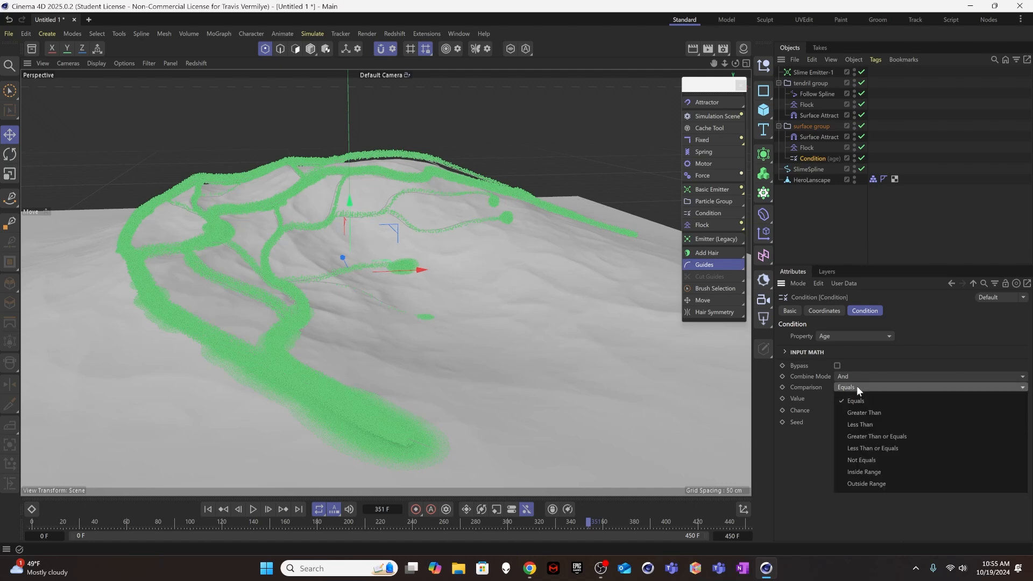
click(862, 407)
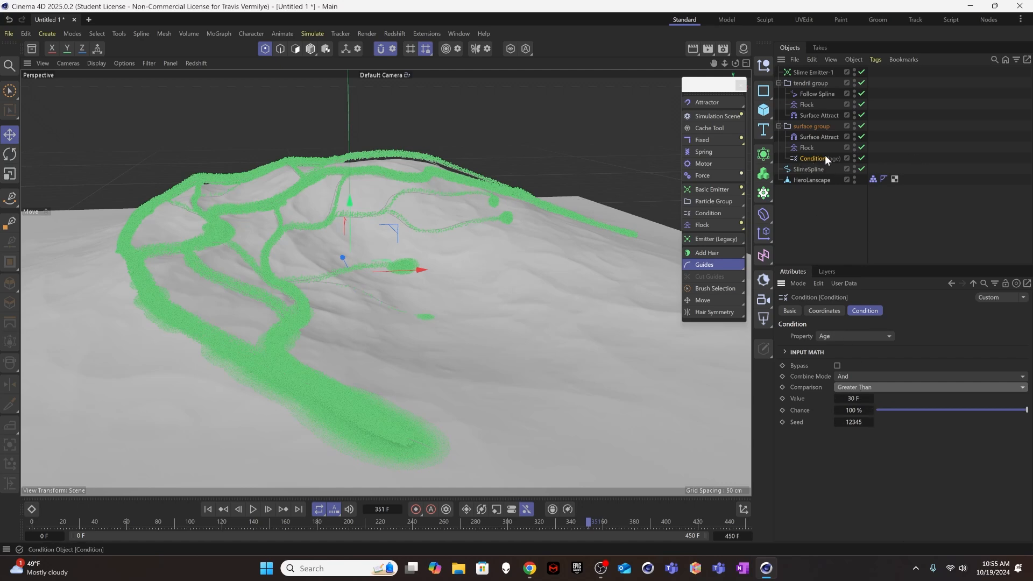
click(856, 410)
text(75)
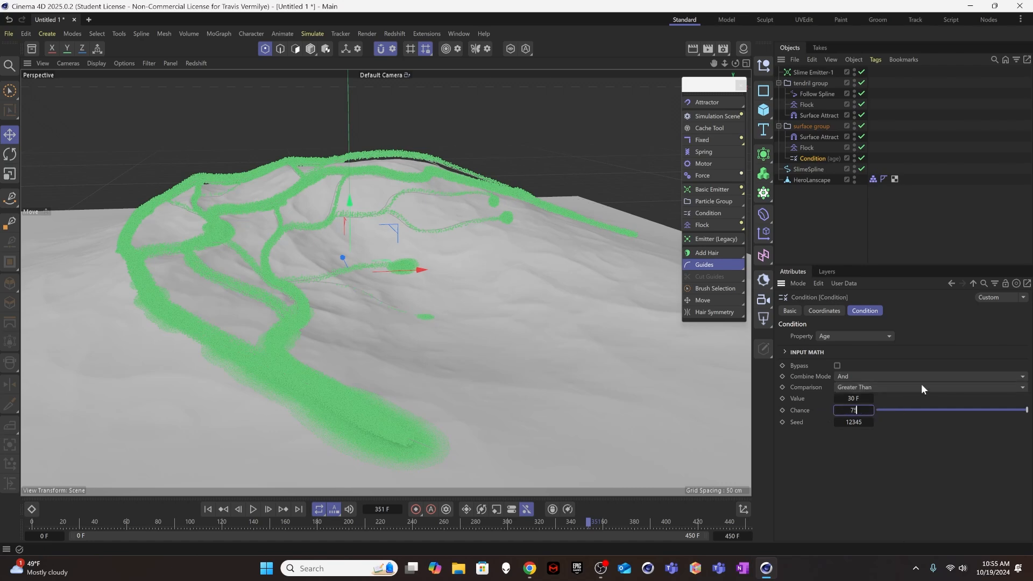
key(Return)
click(861, 398)
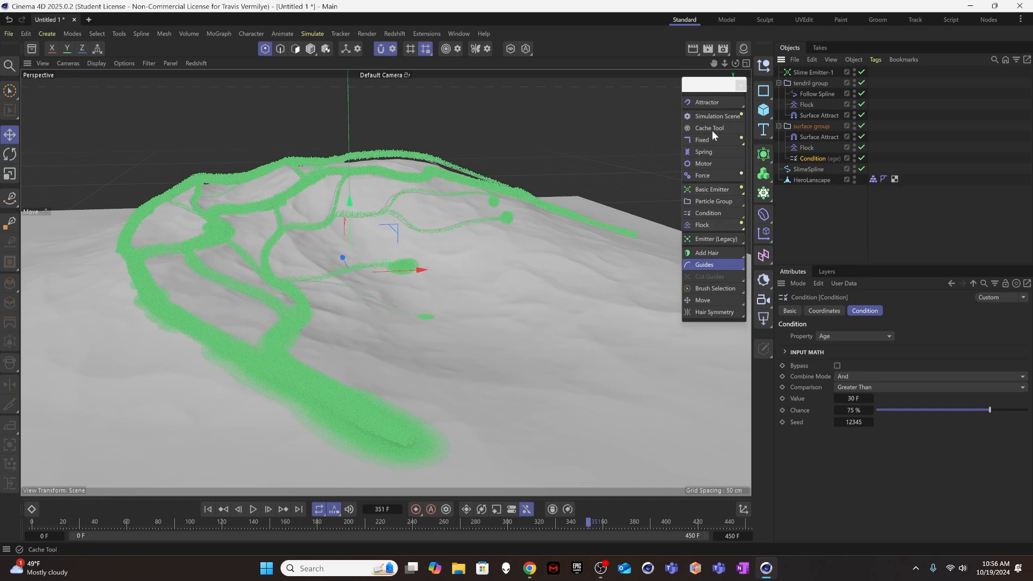
Step: Add a Kill modifier as a child of the surface group's Condition and replay the simulation to inspect the slime edge
click(715, 224)
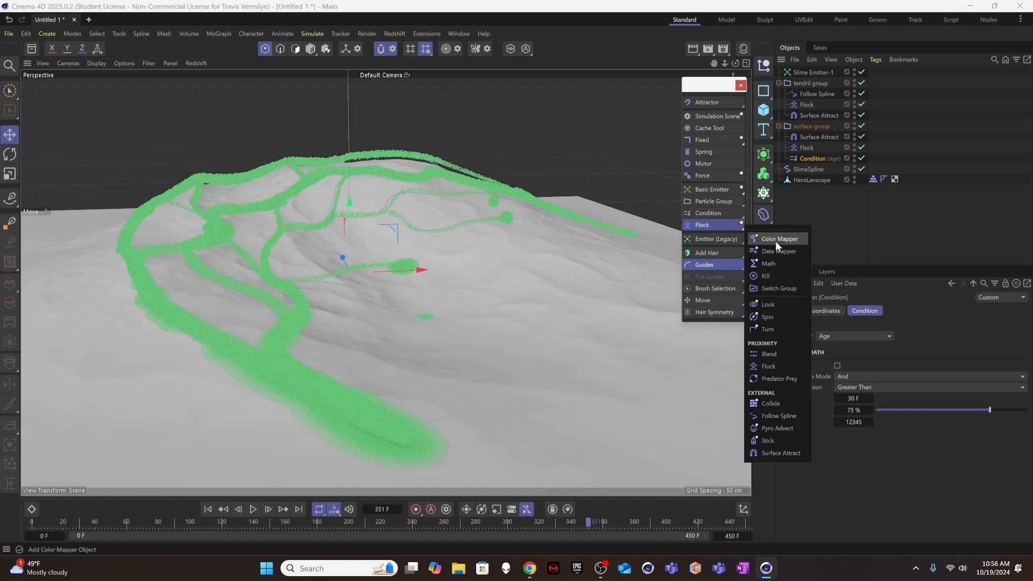
click(766, 275)
drag(796, 72, 816, 165)
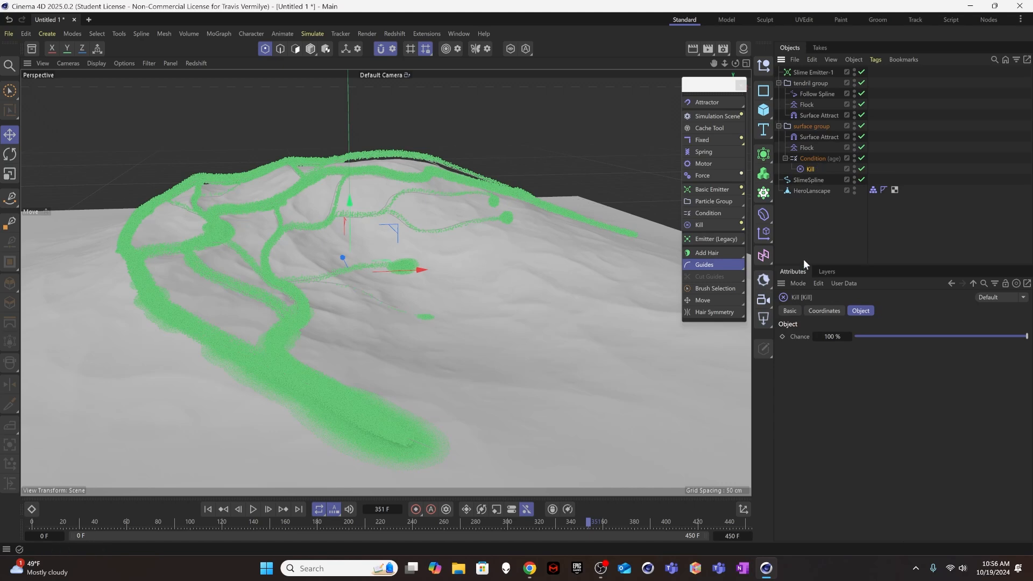
click(820, 237)
click(211, 509)
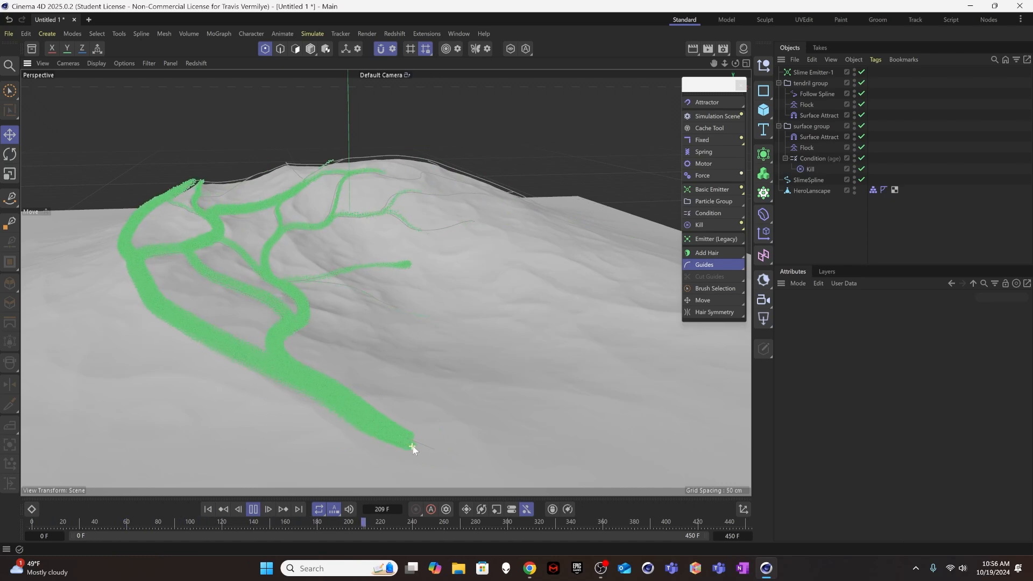
scroll(430, 437, up, 5)
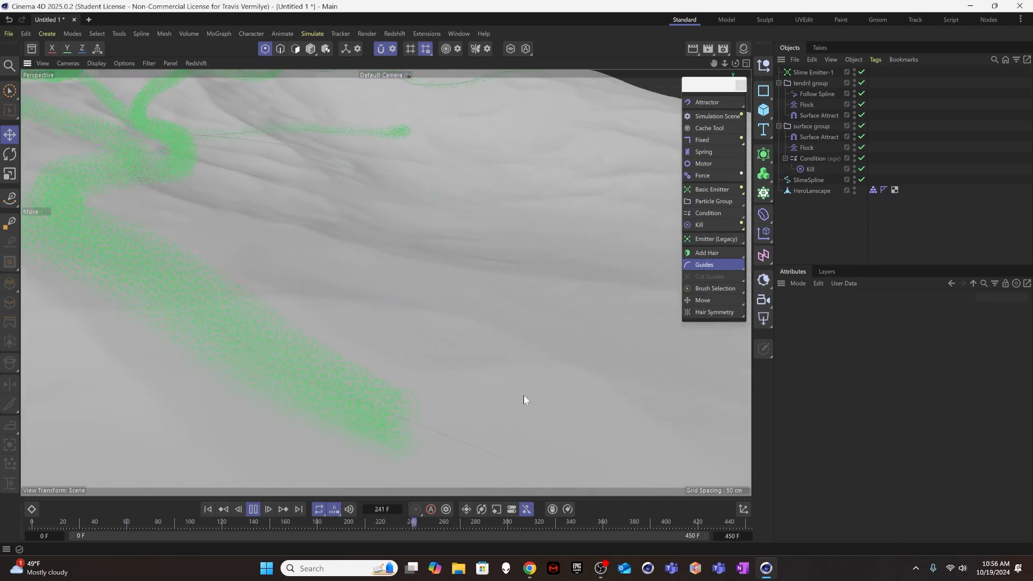
scroll(421, 441, down, 8)
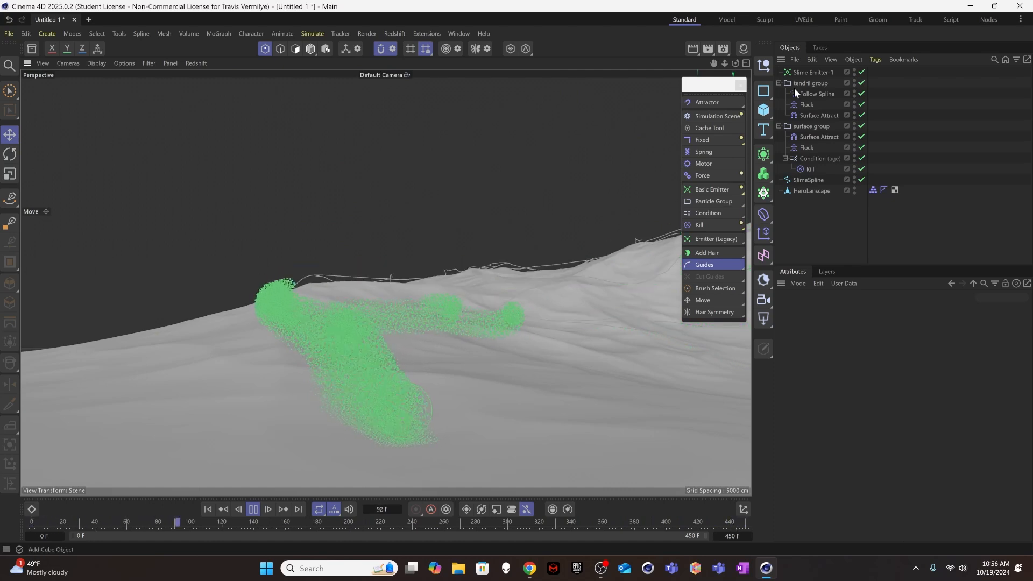
Step: Set the age threshold of the surface group's Condition to 90 F
click(811, 156)
click(854, 398)
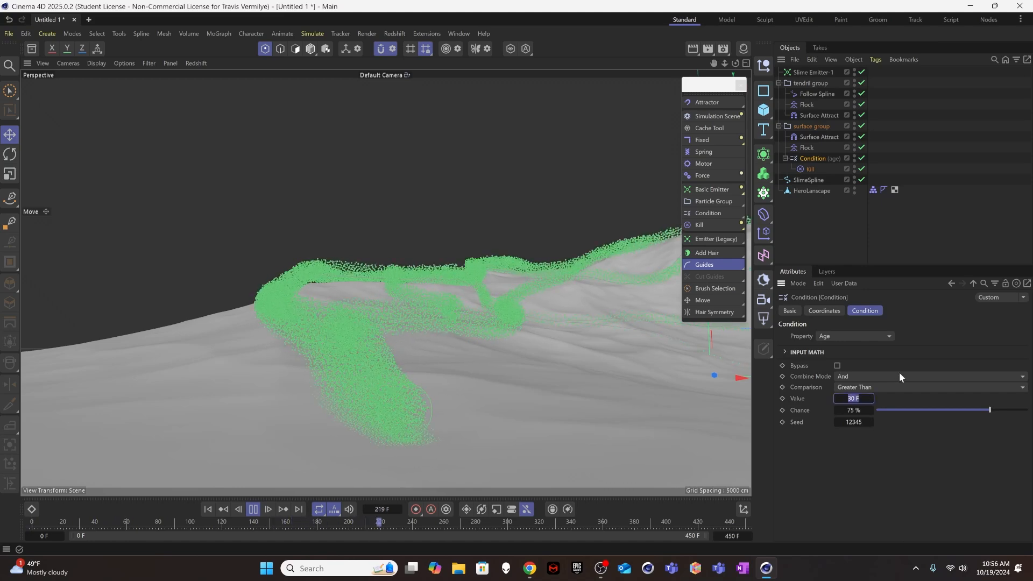
text(90)
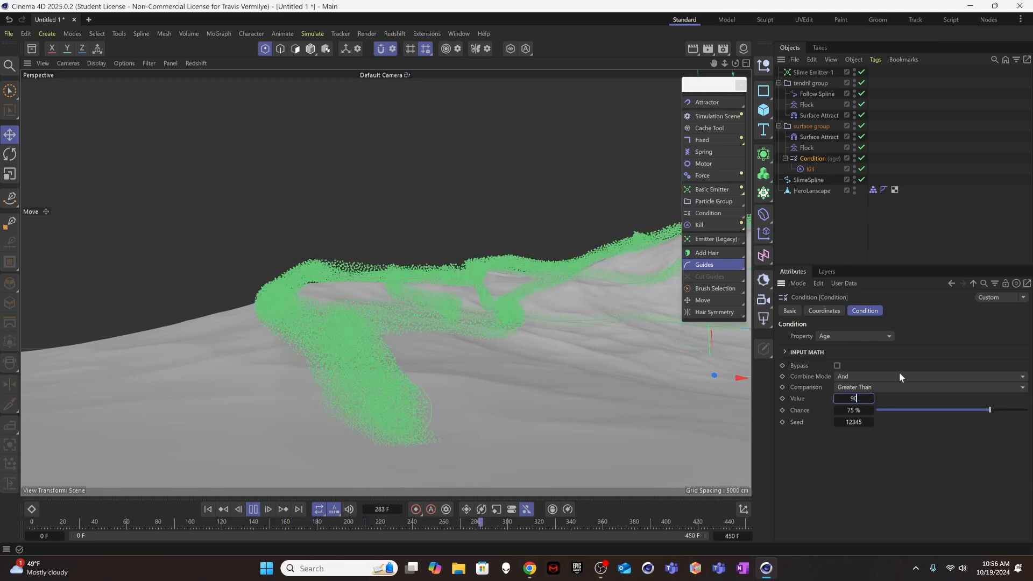
key(Return)
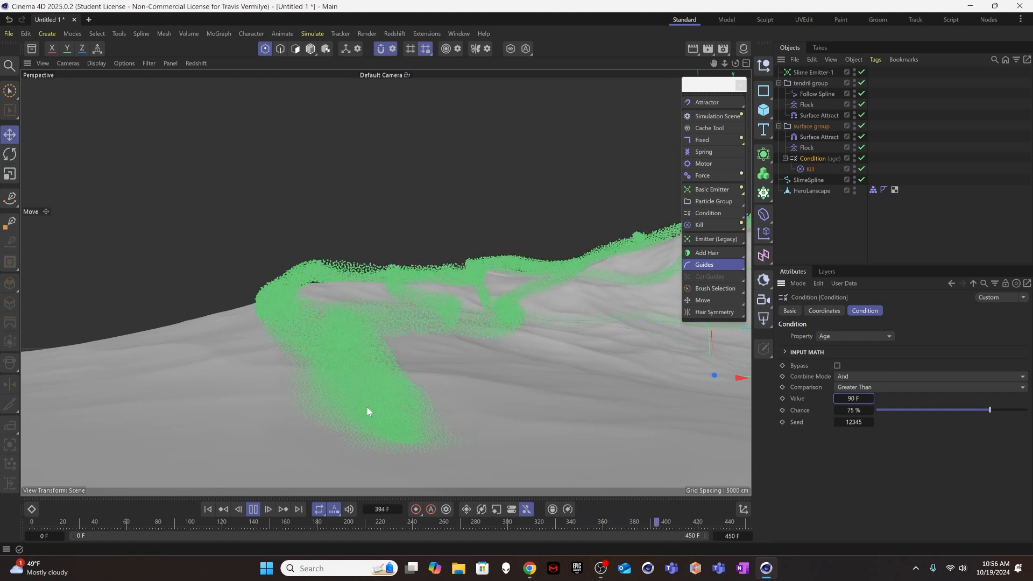
Step: Clear the selection, pause the simulation and examine the slime network on the landscape from several angles
click(827, 225)
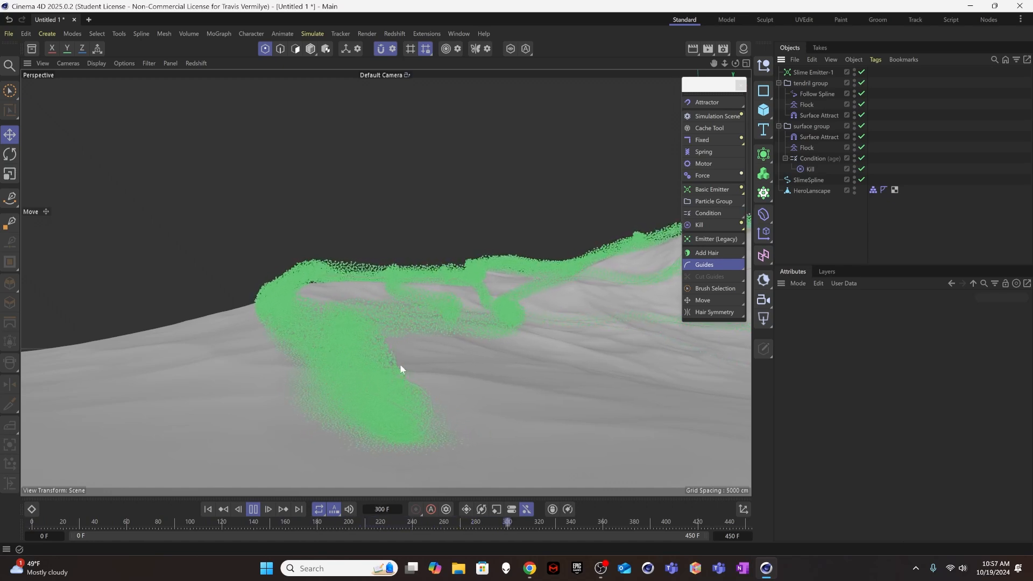
click(253, 509)
scroll(441, 401, up, 10)
scroll(404, 402, down, 8)
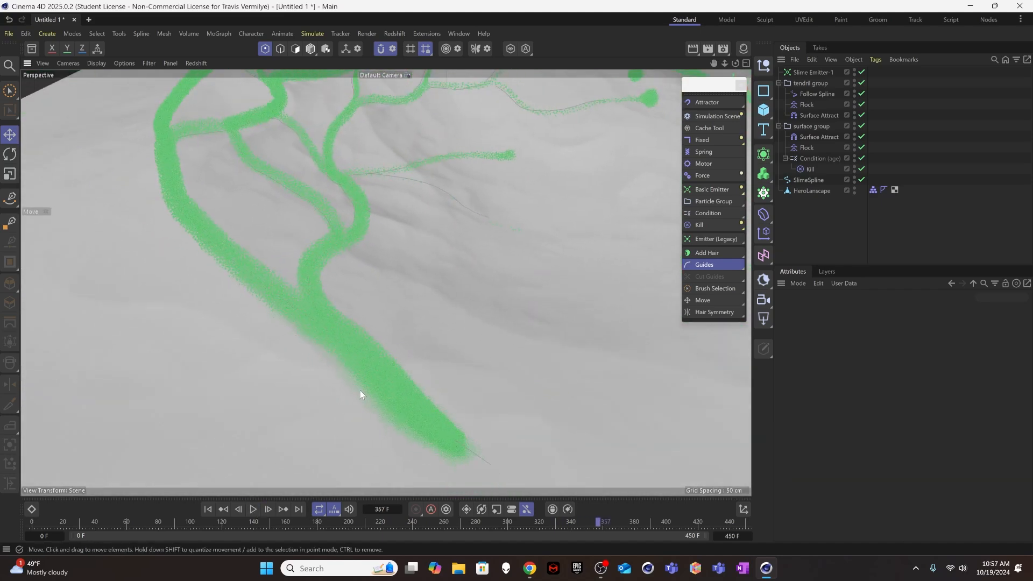
alt+drag(282, 321, 442, 263)
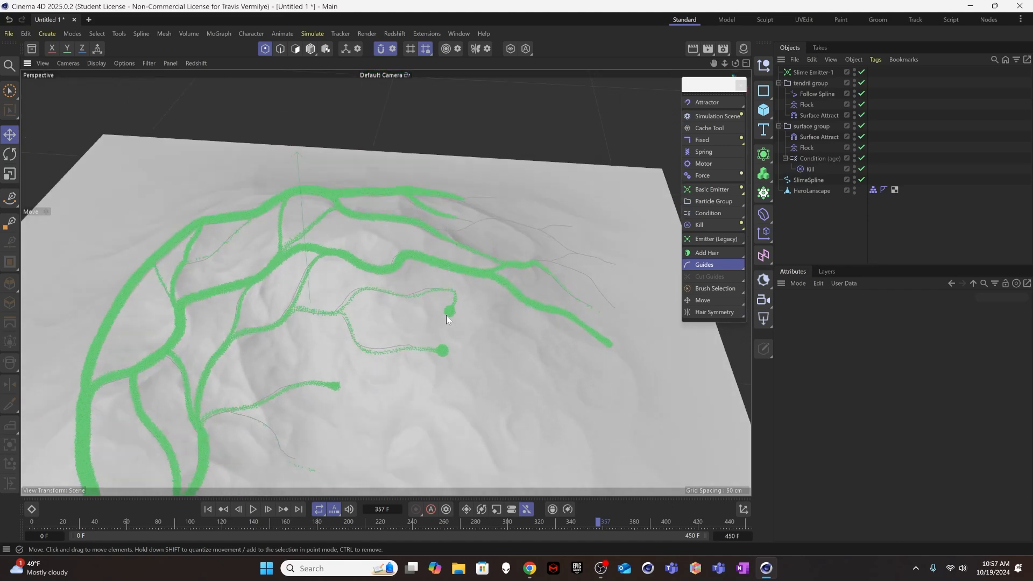
alt+drag(421, 357, 395, 259)
alt+drag(315, 337, 268, 349)
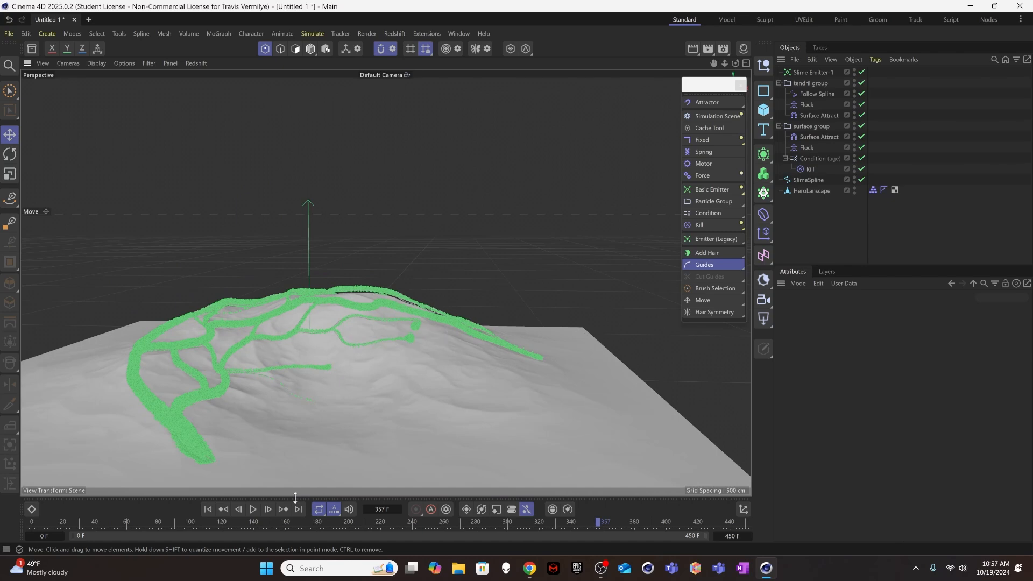
Step: Replay the simulation from frame 0, pause it at frame 398 and look over the whole slime network
click(208, 509)
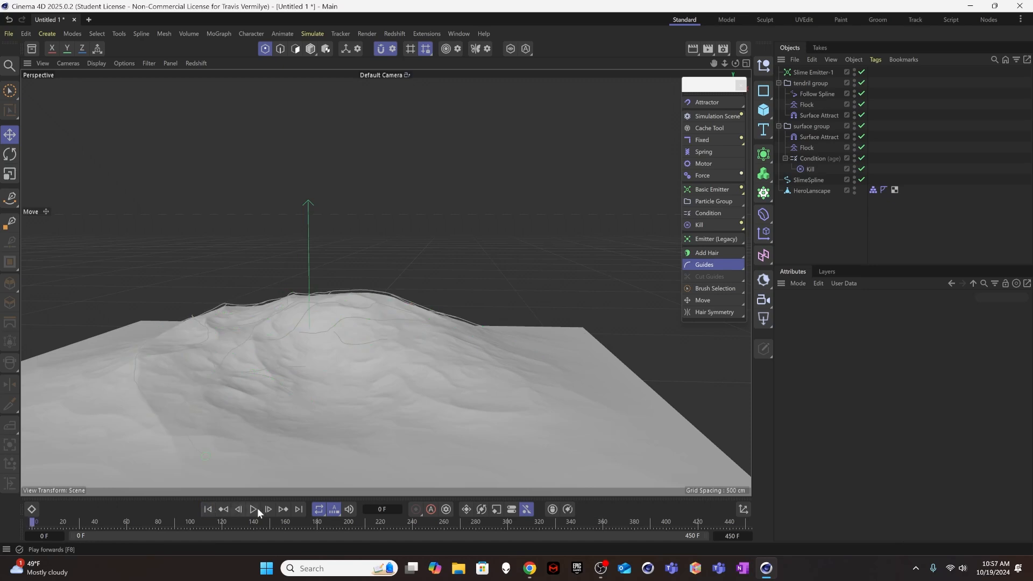
click(254, 509)
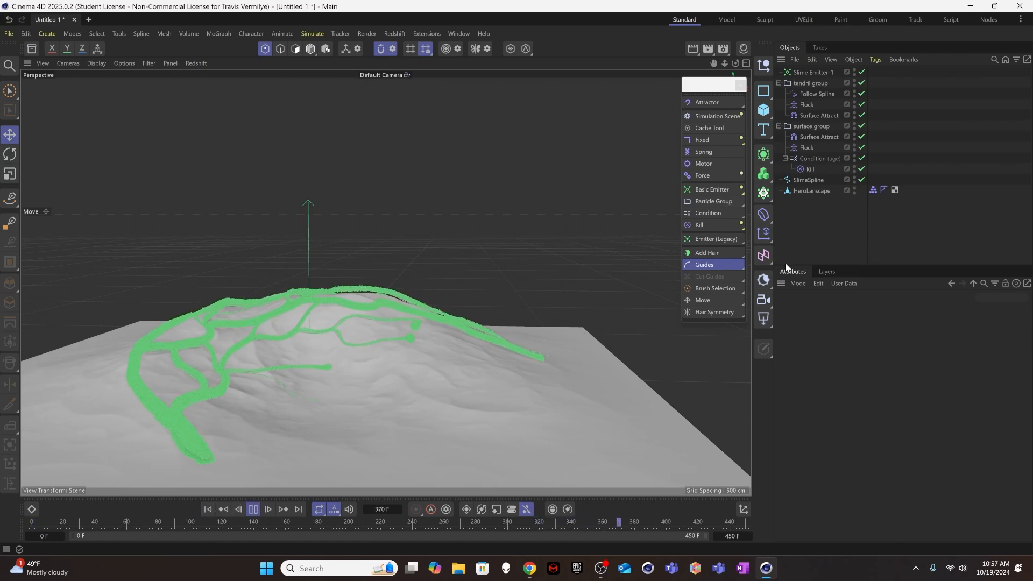
click(254, 509)
alt+drag(268, 368, 276, 395)
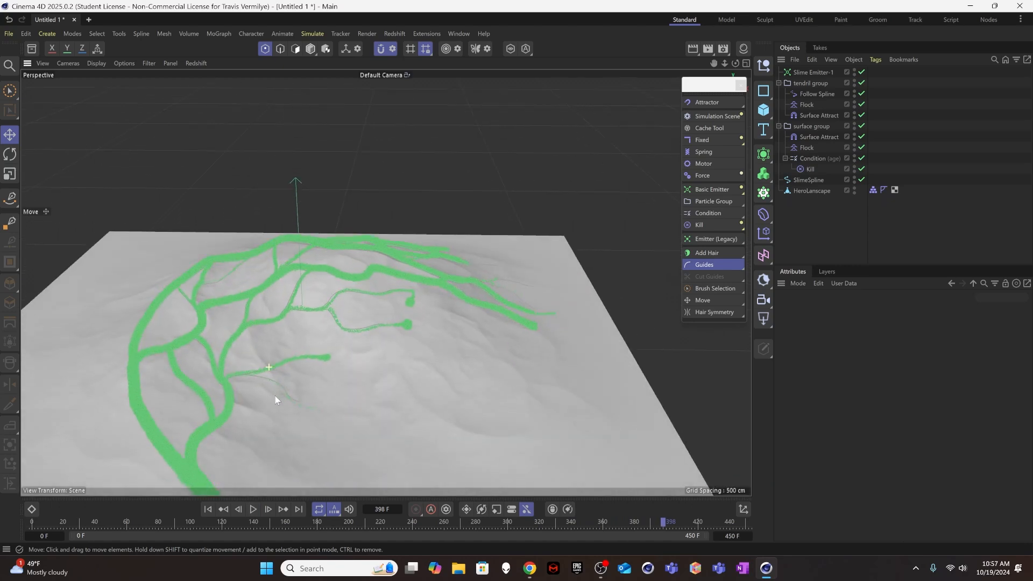
alt+middle_drag(265, 388, 298, 290)
alt+drag(298, 289, 299, 301)
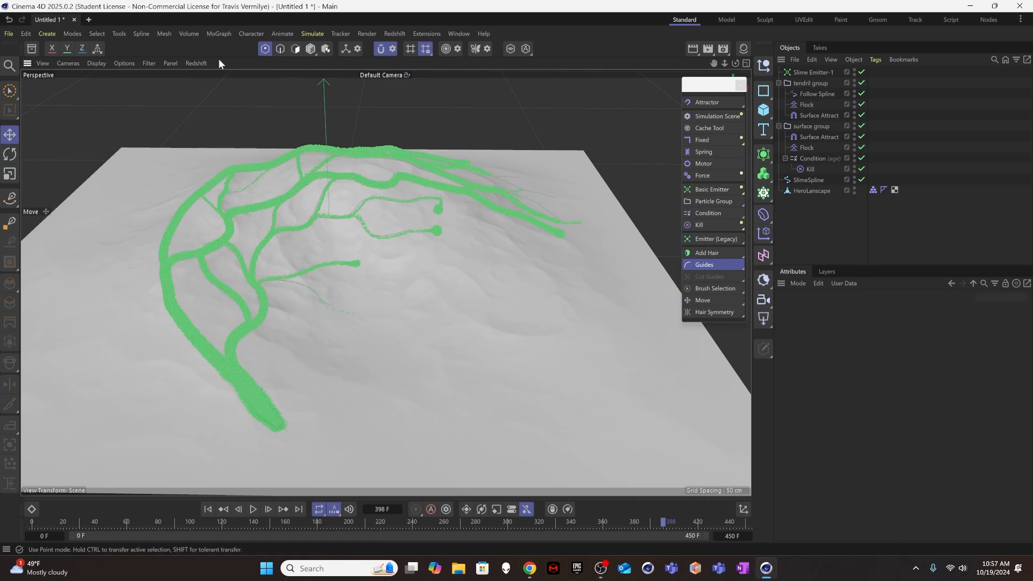
Step: Preview the slime particles in the viewport with the Redshift renderer, then return to the normal display
click(200, 63)
click(206, 81)
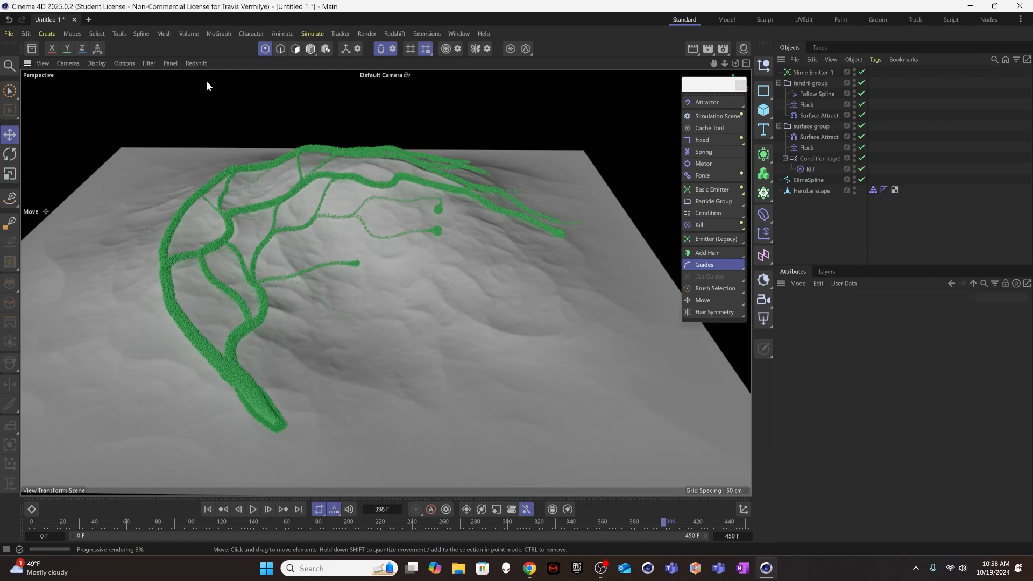
click(200, 62)
click(206, 79)
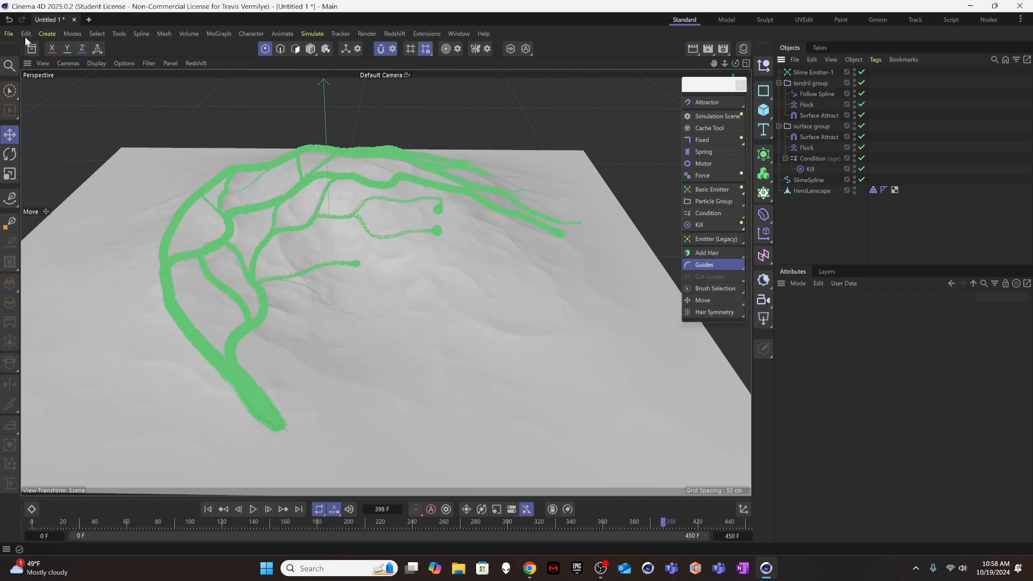
Step: Save the project as Slime Molde Builder in the 1-19-2024_TheLastOfUs folder
click(9, 33)
click(46, 175)
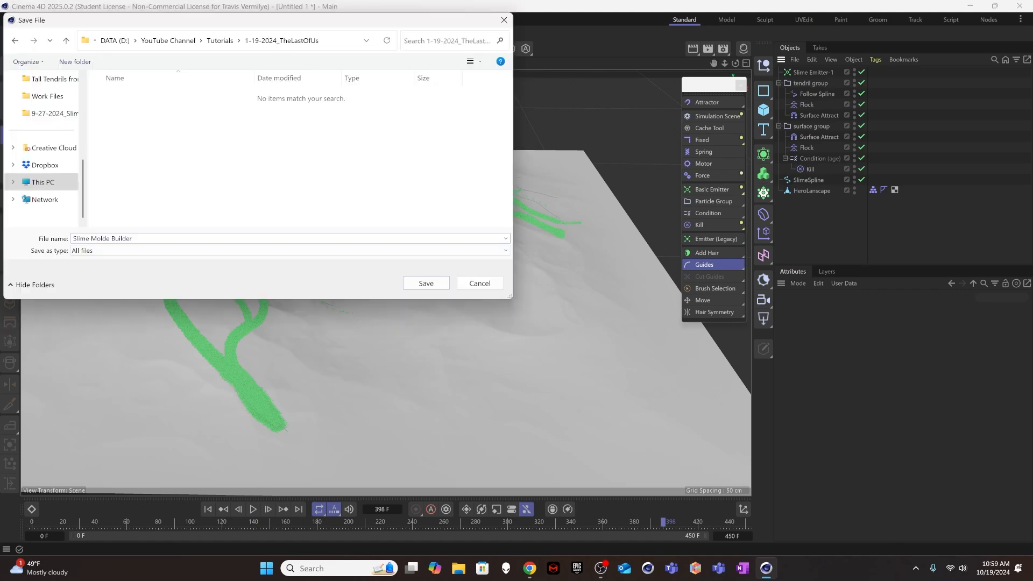
click(426, 284)
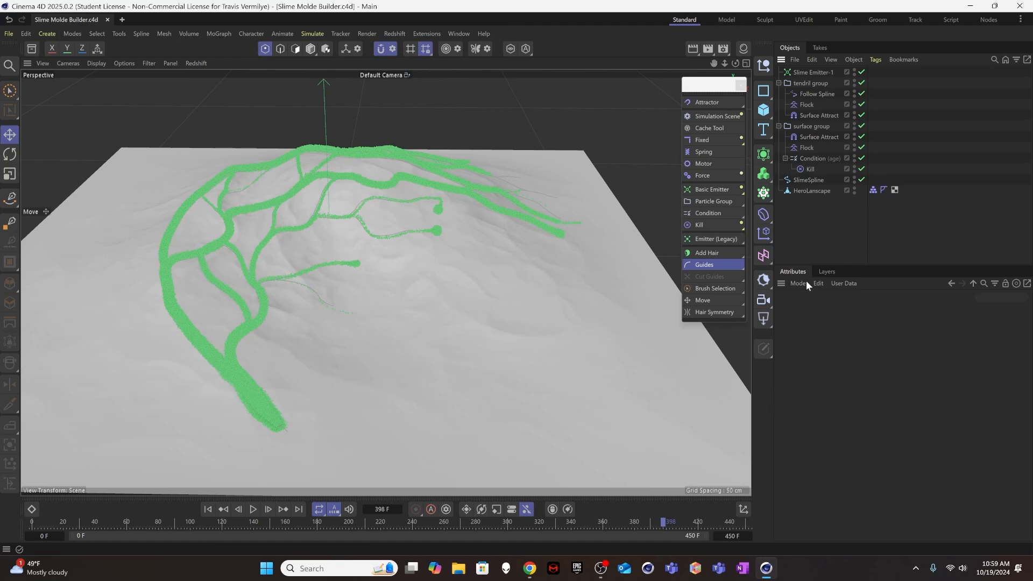
Step: Create a Volume Builder and add the tendril group and the surface group to its objects
click(764, 177)
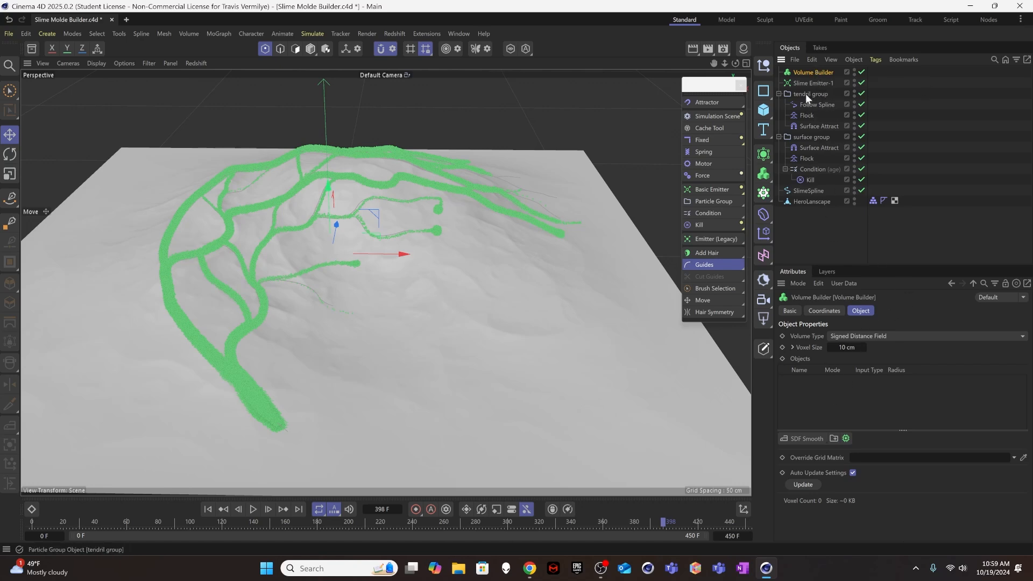
drag(807, 93, 855, 392)
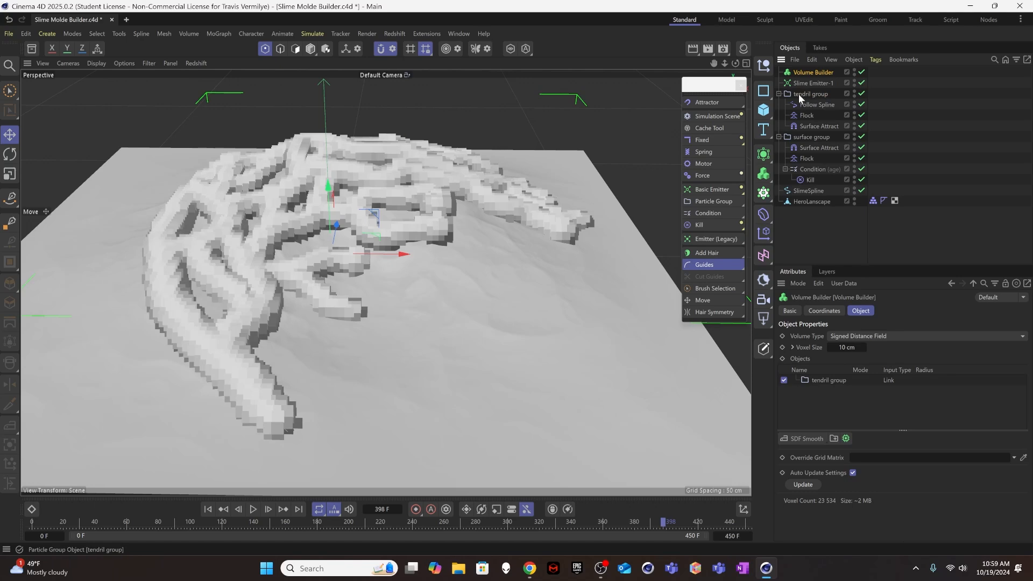
click(806, 138)
drag(805, 136, 818, 409)
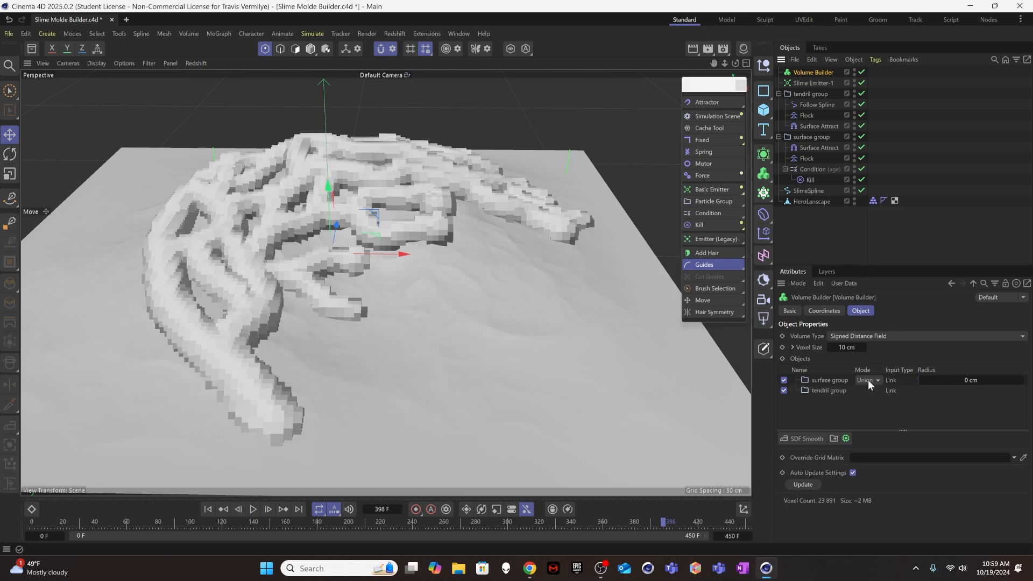
Step: Reduce the Volume Builder's voxel size to 3 cm and refine it to 2.5 cm
click(846, 347)
text(3)
key(Return)
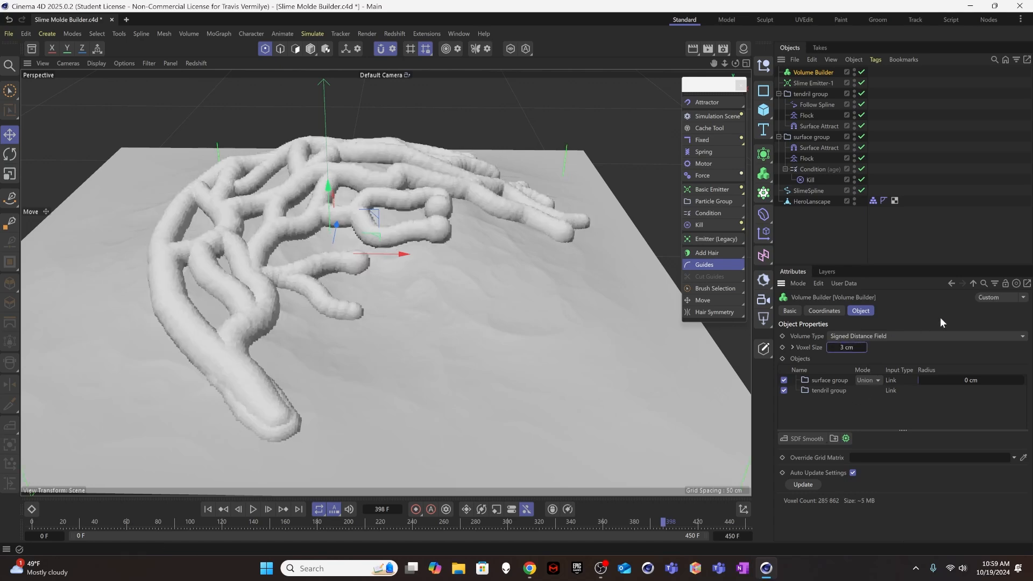
click(853, 347)
text(2.5)
key(Return)
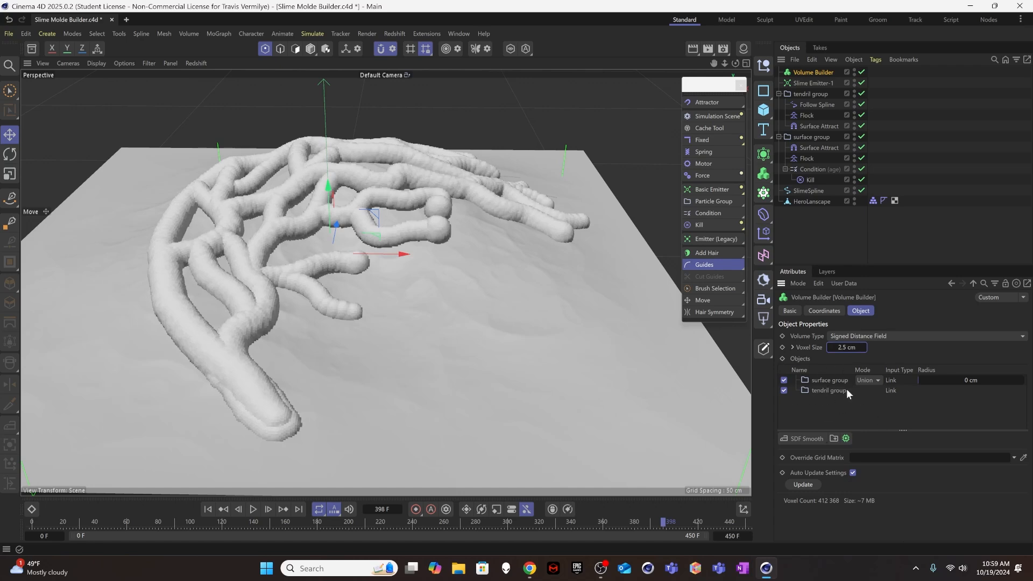
Step: Set the tendril group's radius in the Volume Builder to 3 cm and adjust it to 4 cm
click(827, 391)
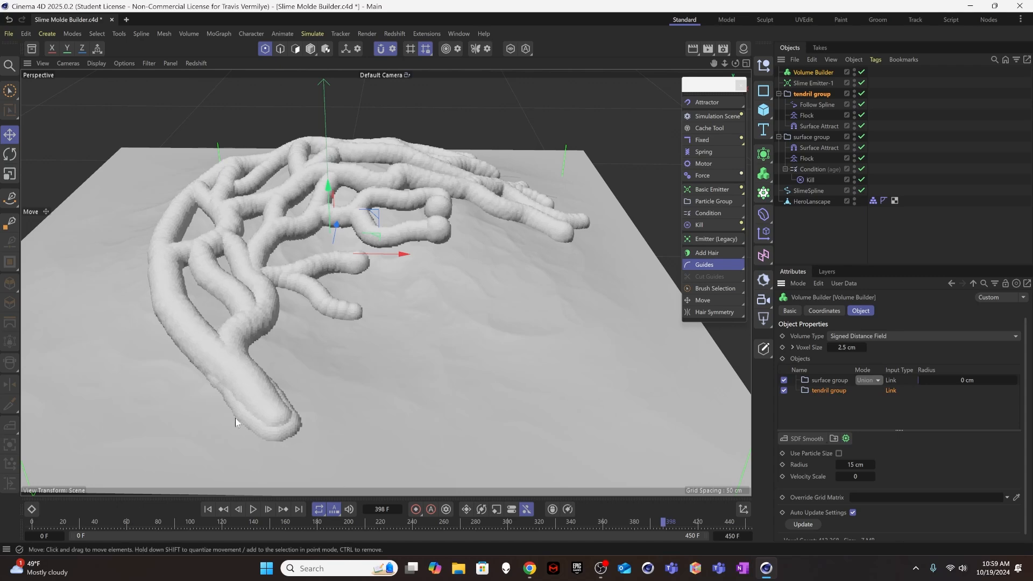
click(821, 379)
click(820, 389)
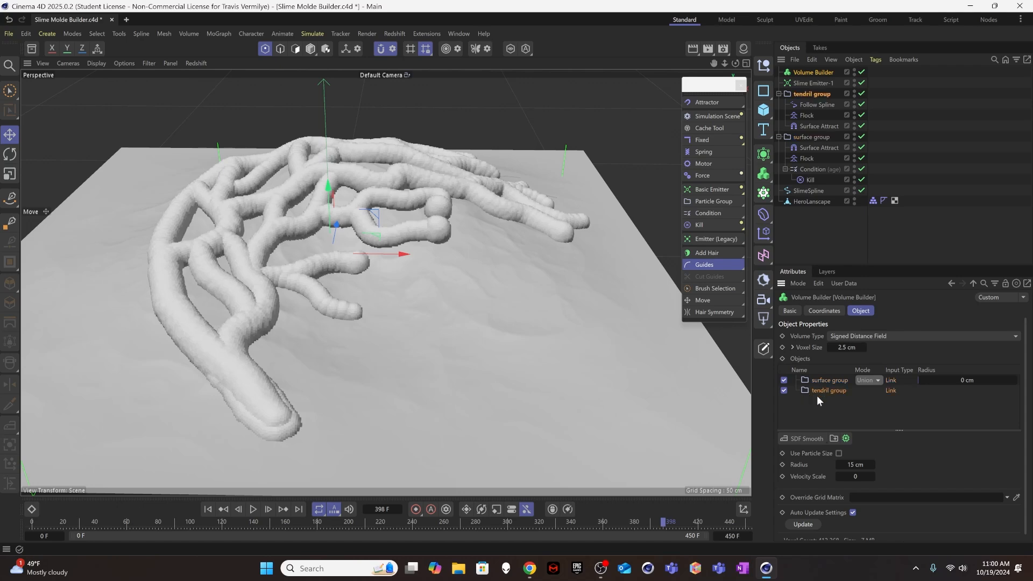
click(863, 464)
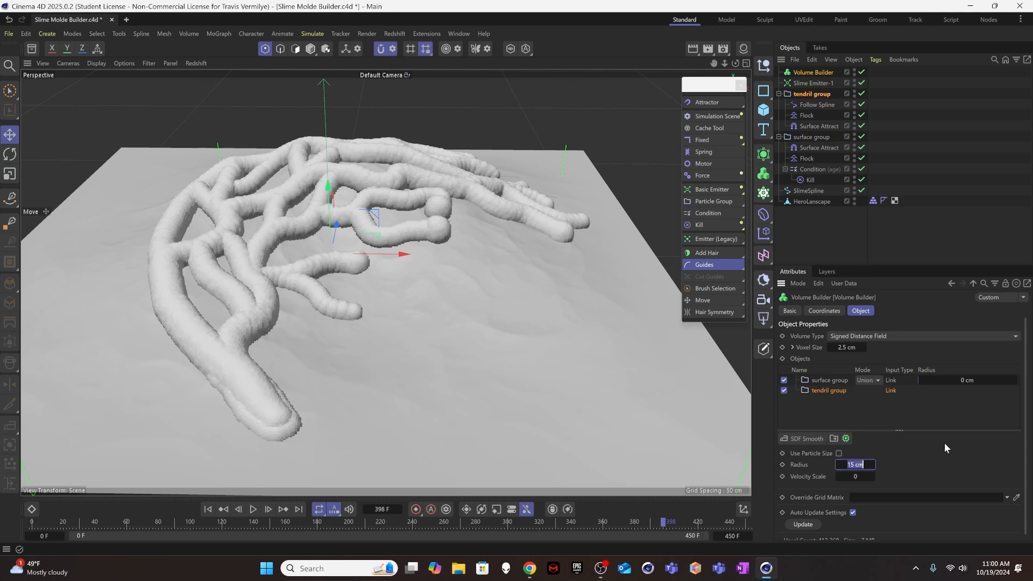
text(3)
key(Return)
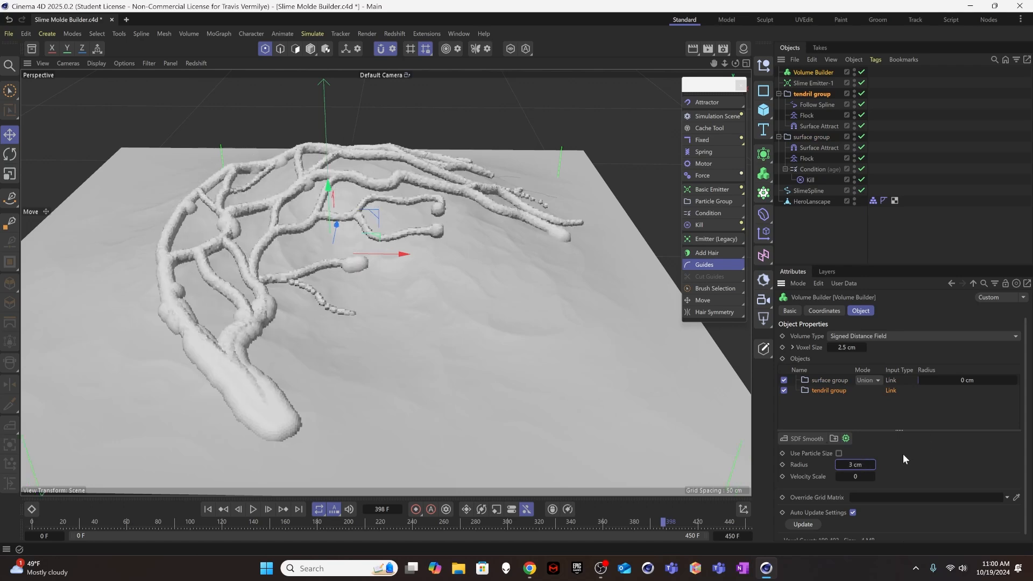
drag(845, 464, 849, 465)
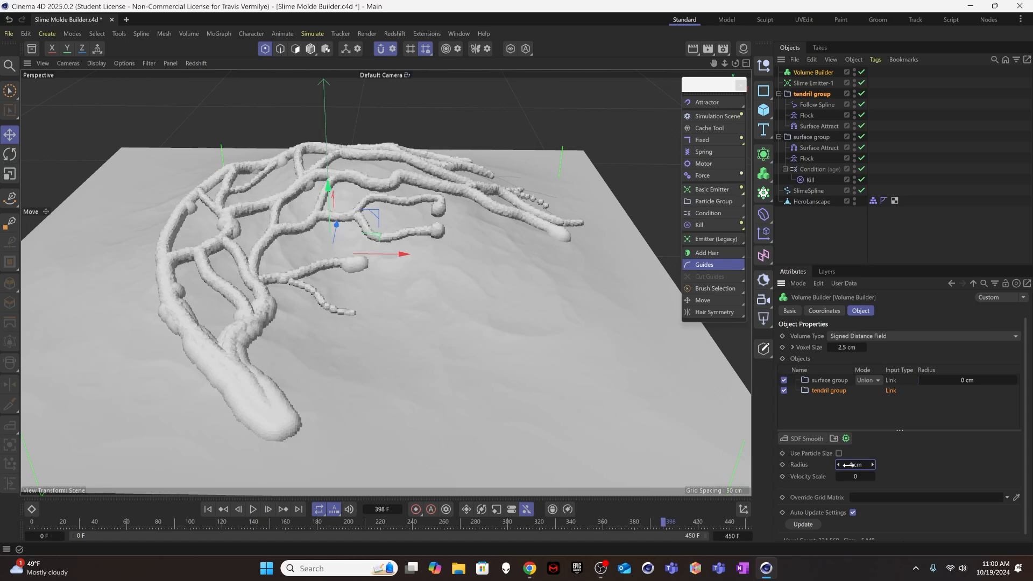
Step: Set the surface group's radius in the Volume Builder to 2 cm and adjust it to 2.5 cm
click(829, 382)
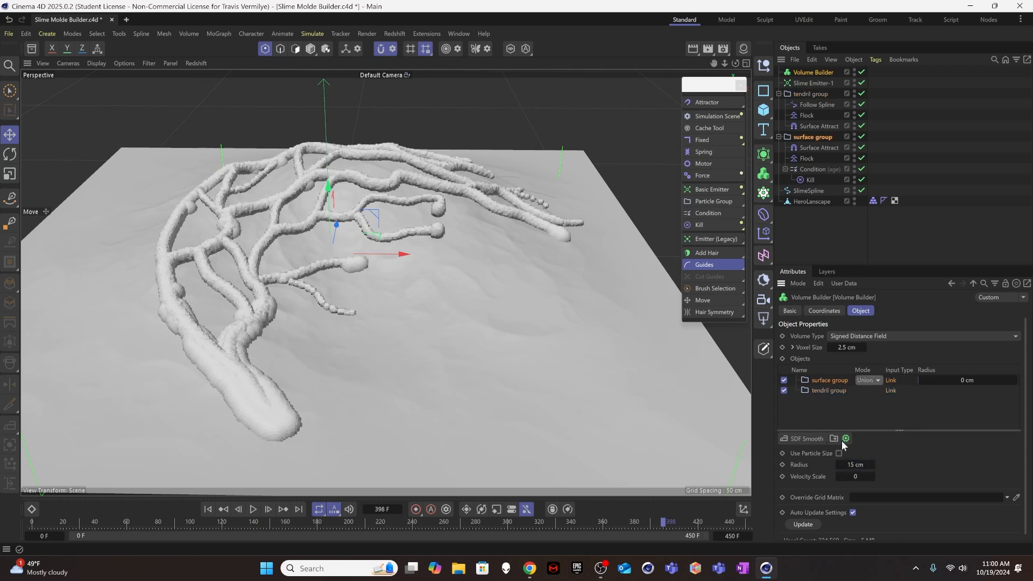
click(859, 465)
text(2)
key(Return)
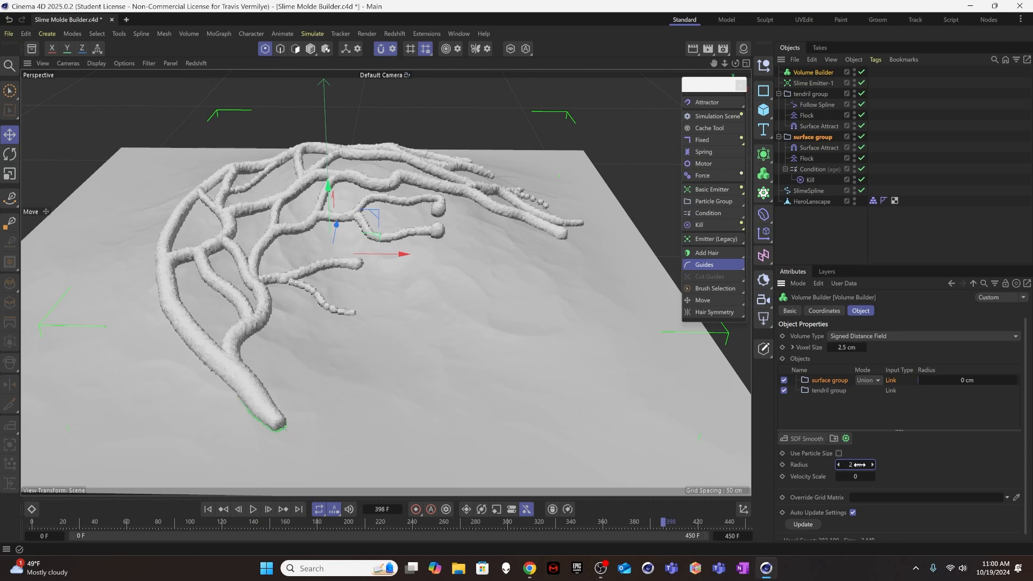
click(859, 465)
text(2.5)
key(Return)
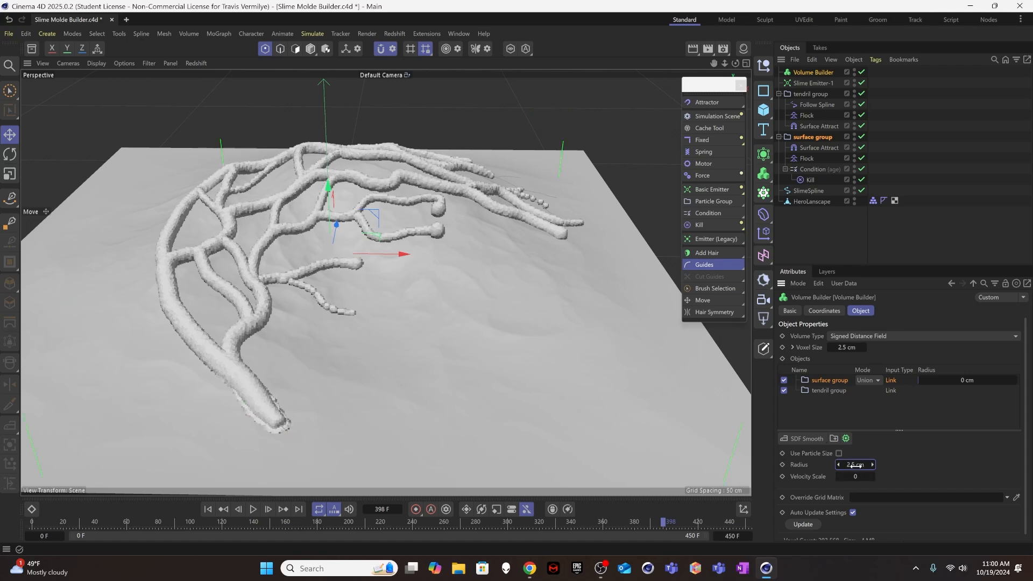
Step: Set the Volume Builder's voxel size to 2 cm and the surface group's radius to 2 cm
click(848, 347)
text(2)
key(Return)
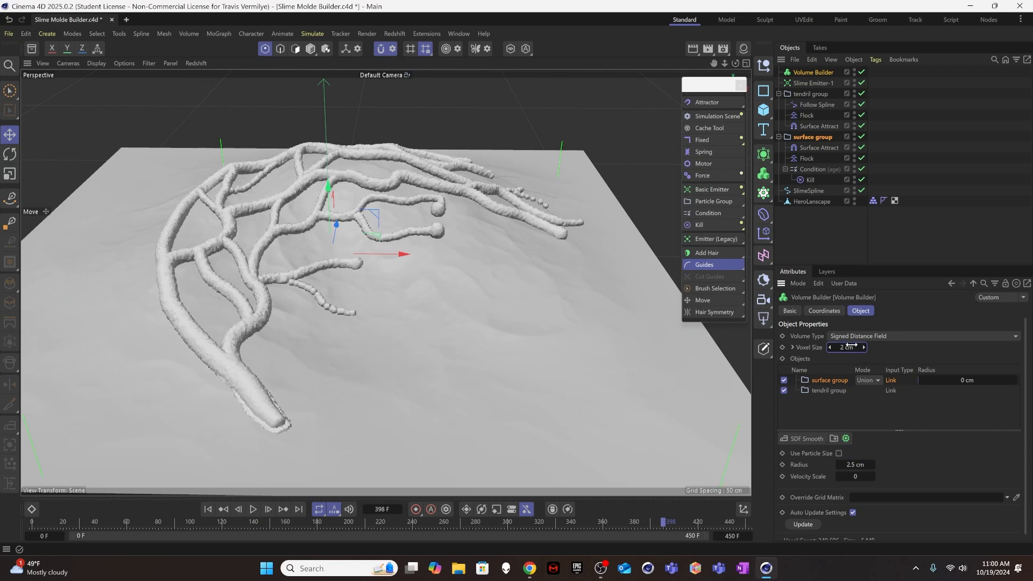
click(852, 477)
click(854, 464)
text(2)
key(Return)
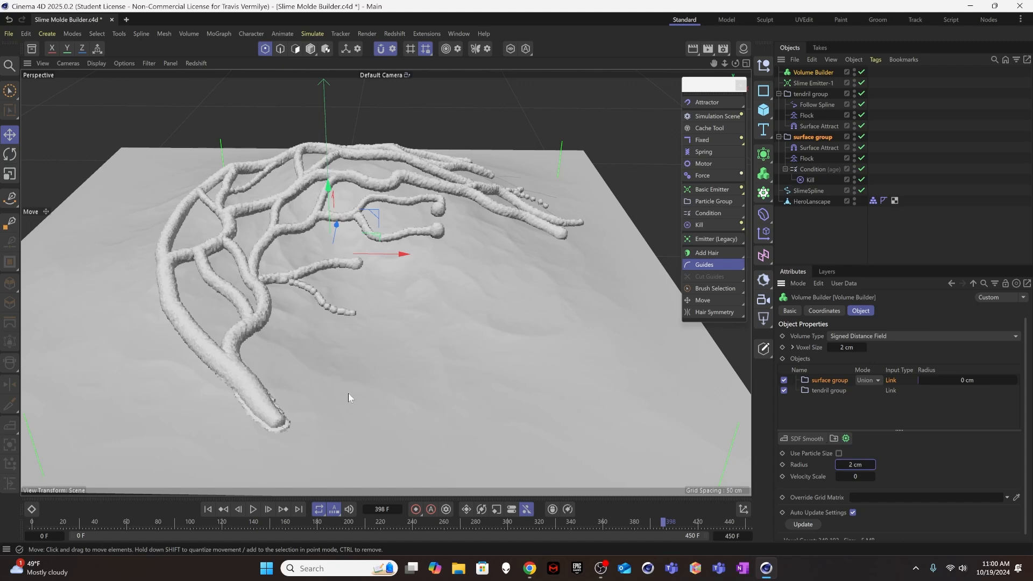
Step: Set the tendril group's radius in the Volume Builder to 3.5 cm
alt+drag(271, 372, 253, 364)
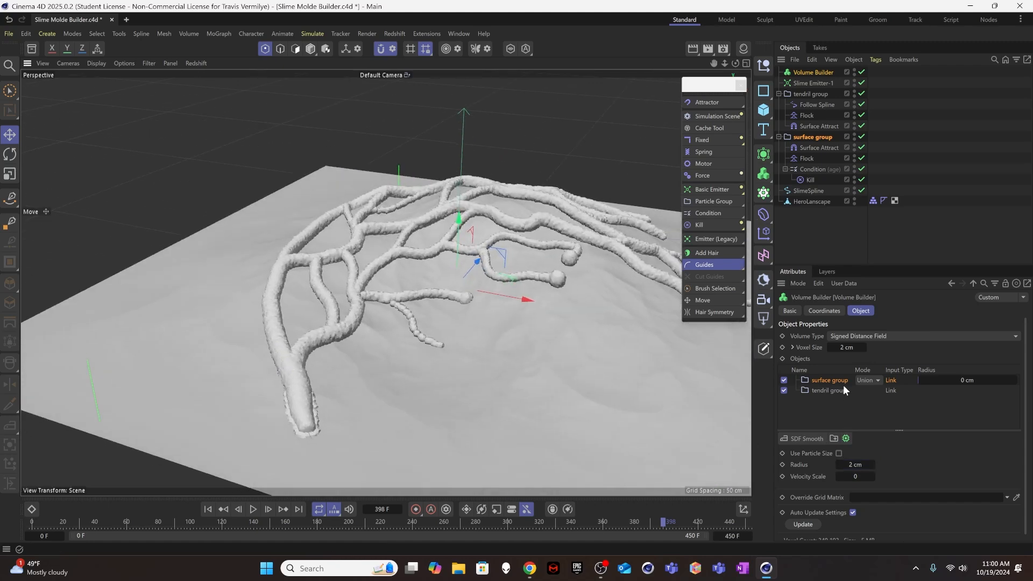
click(825, 413)
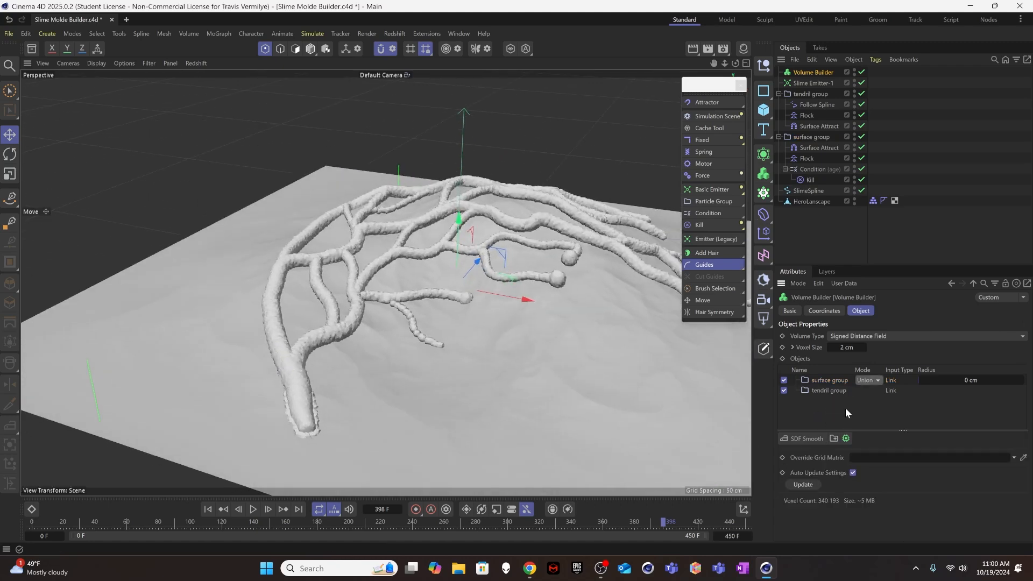
click(829, 390)
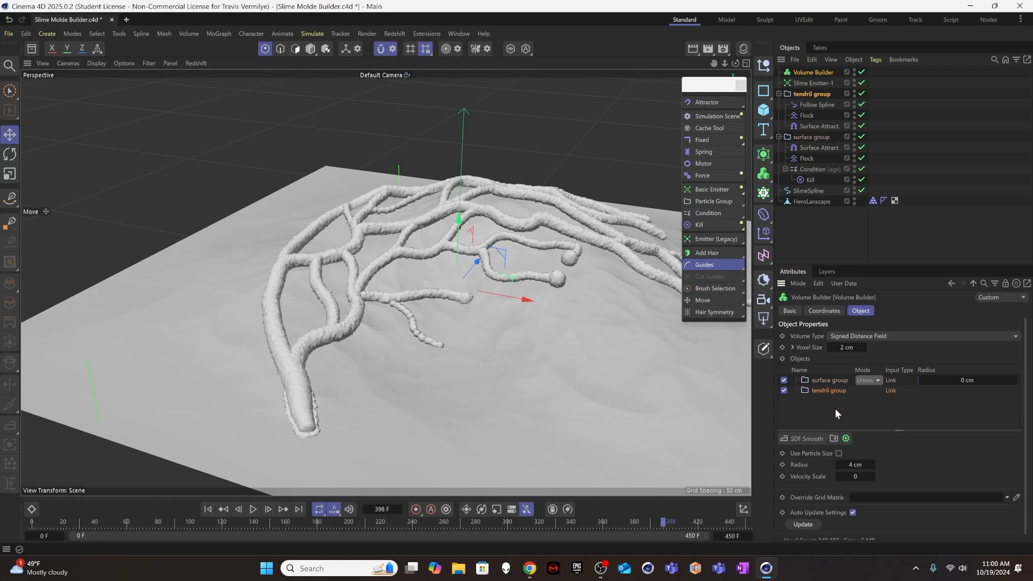
click(854, 464)
text(3.5)
key(Return)
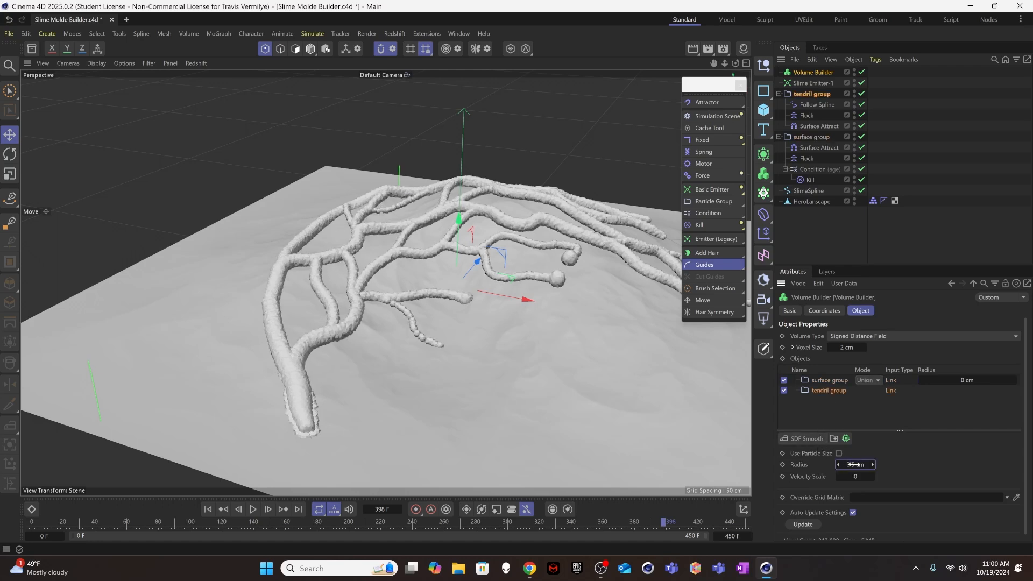
Step: Replay the simulation from frame 0 to examine how the slime volume grows along the splines
alt+drag(426, 302, 295, 366)
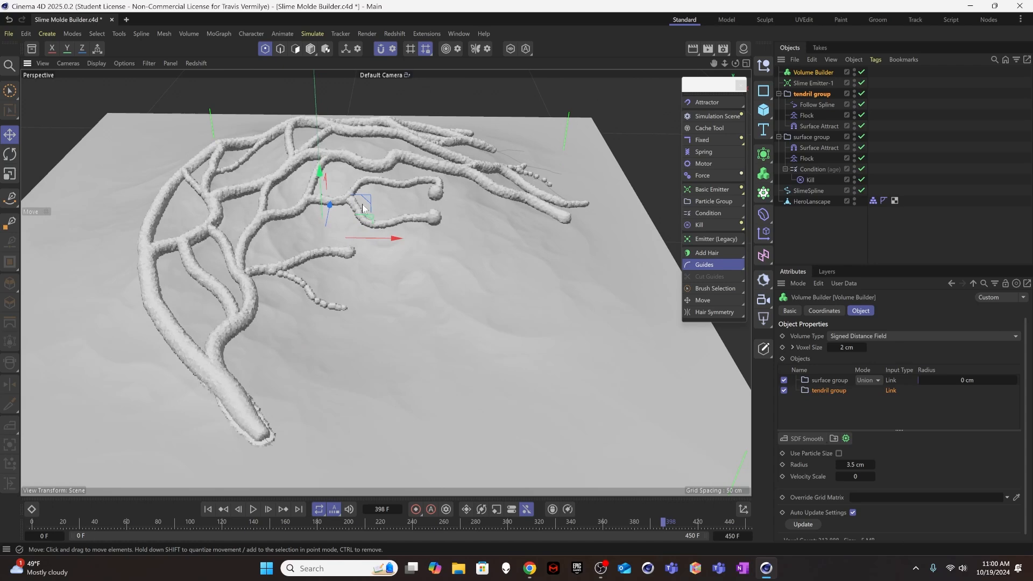
alt+drag(340, 191, 343, 188)
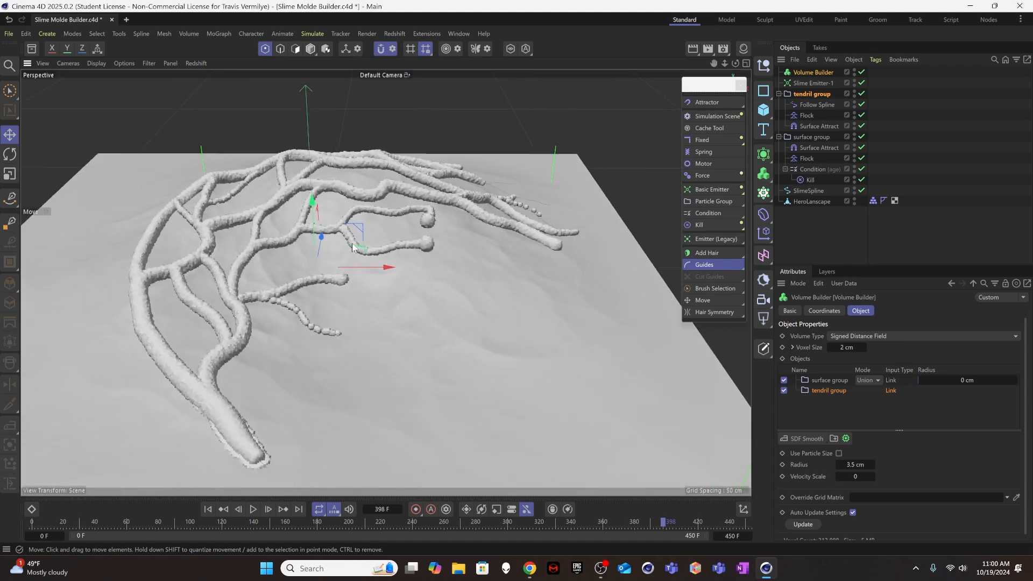
click(211, 509)
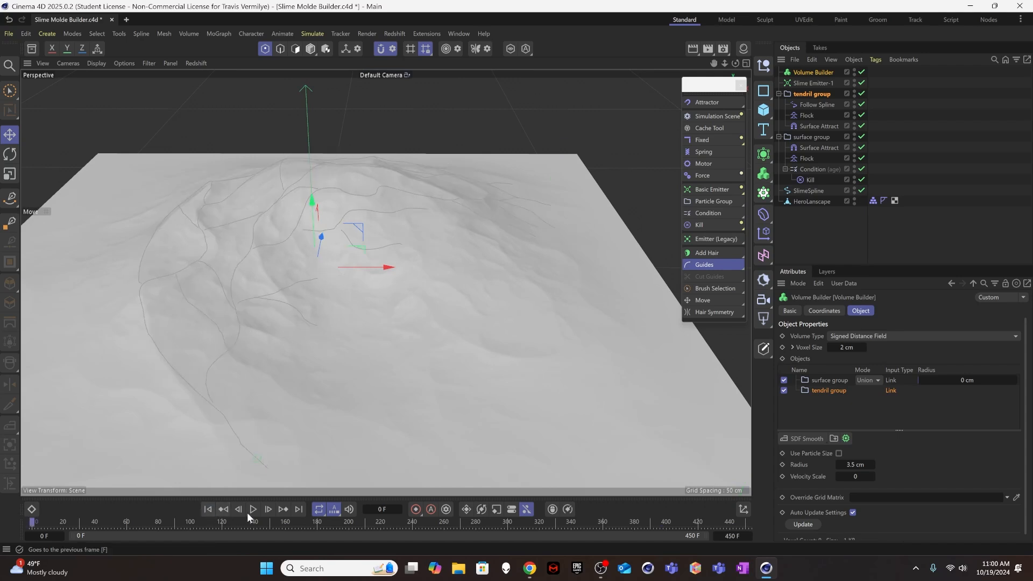
click(253, 510)
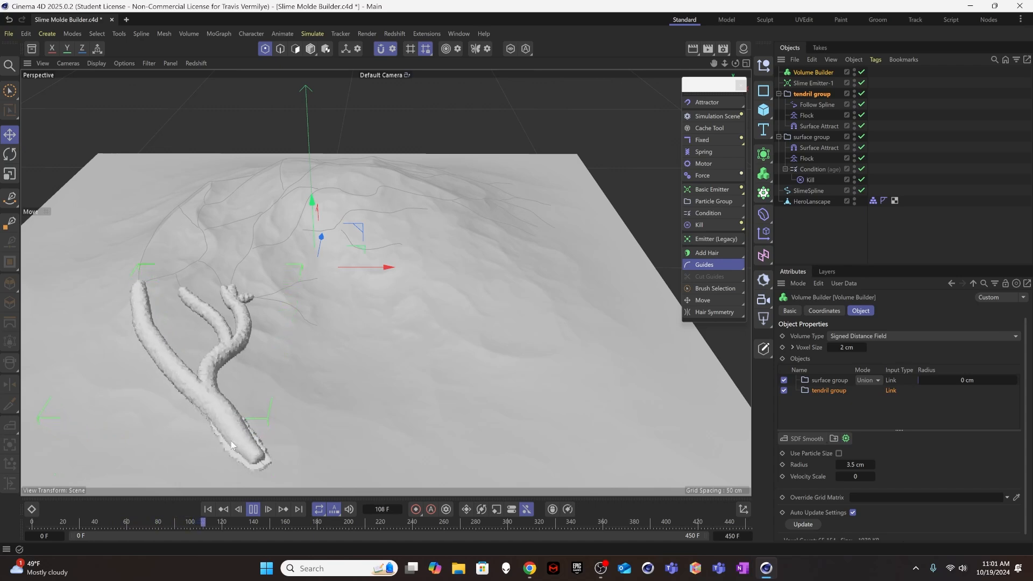
Step: Add a Volume Mesher, make the Volume Builder its child, and replay the simulation from frame 0
click(254, 509)
click(208, 510)
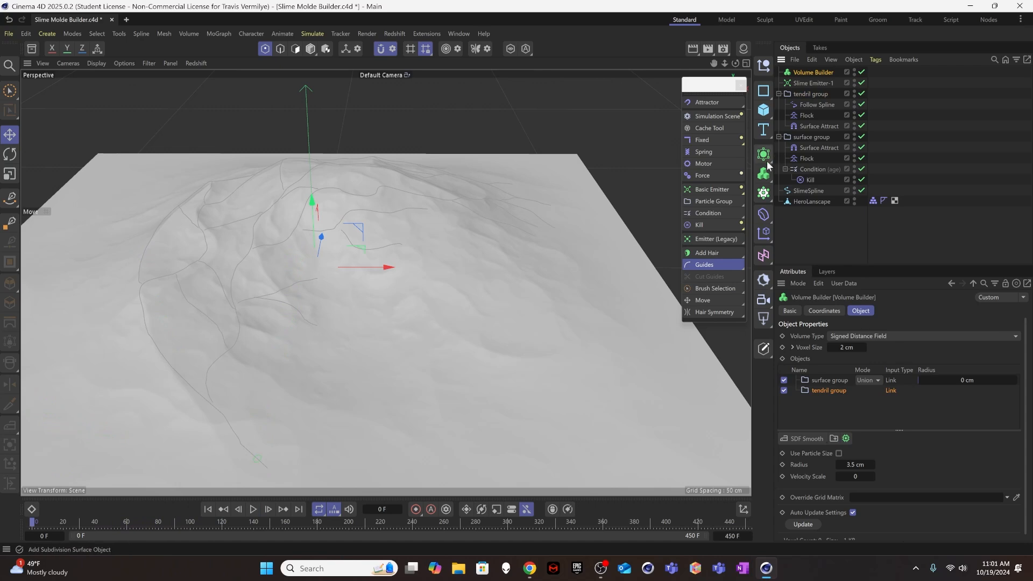
click(253, 509)
drag(766, 176, 796, 200)
drag(813, 83, 819, 72)
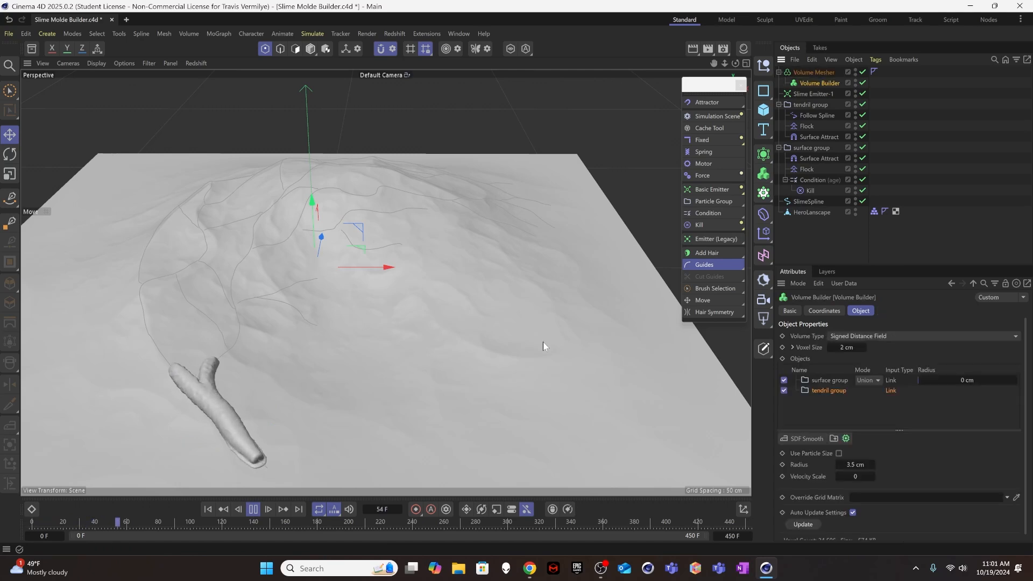
mouse_move(259, 456)
alt+mouse_down()
mouse_move(235, 432)
mouse_move(259, 447)
mouse_move(300, 429)
mouse_move(224, 454)
mouse_move(259, 450)
alt+mouse_up()
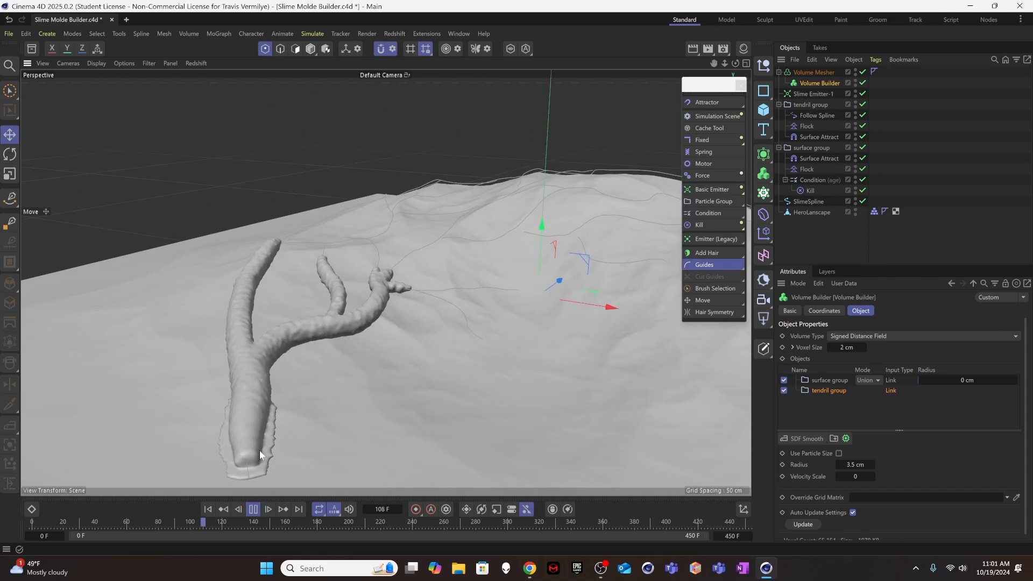
Step: Add an SDF Smooth filter to the Volume Builder and place it above the surface and tendril groups
click(807, 92)
click(807, 83)
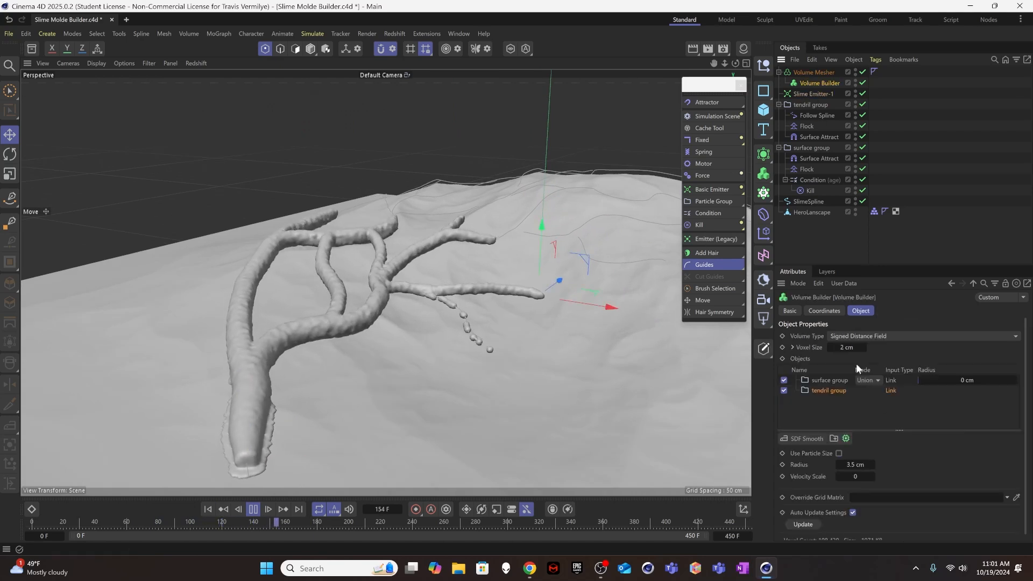
click(801, 438)
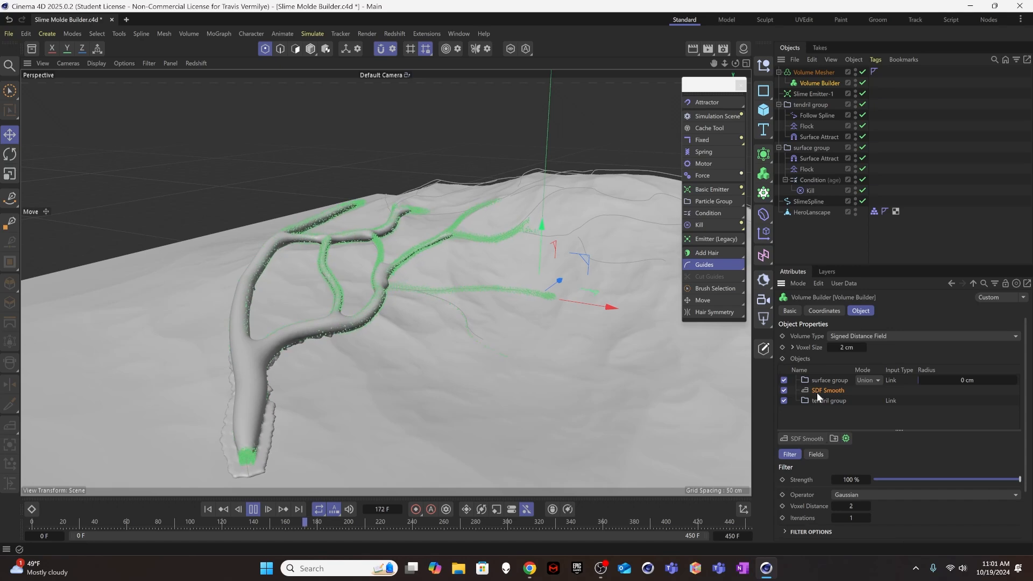
drag(819, 389, 821, 379)
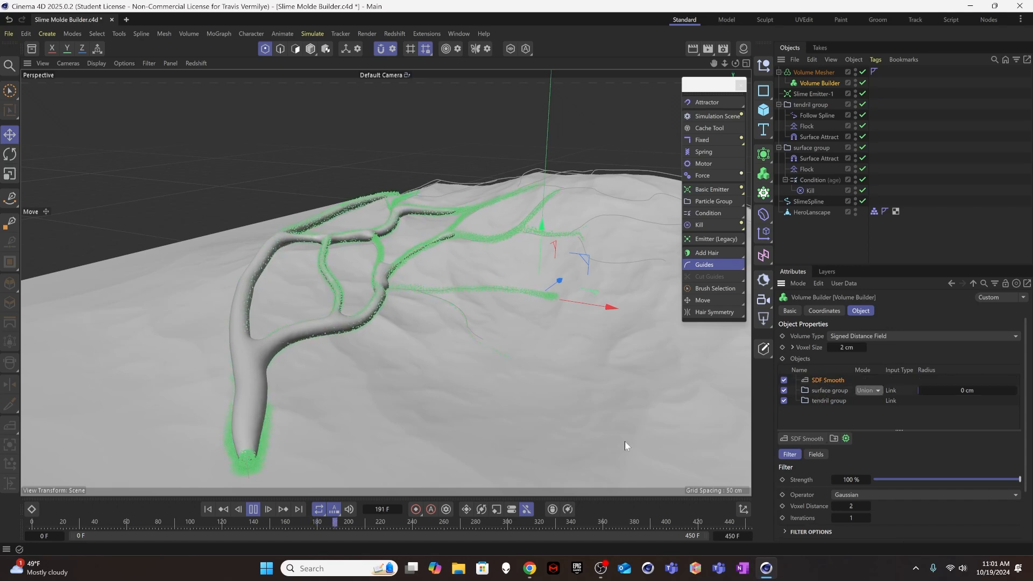
Step: Try SDF Smooth strengths of 15% and 20% on the slime mesh
double_click(851, 479)
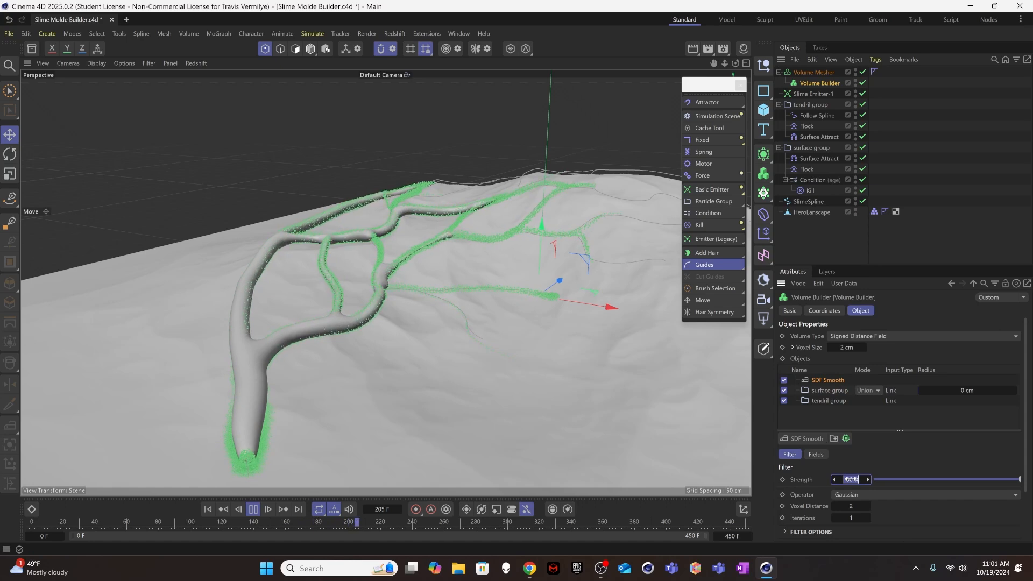
text(15)
key(Return)
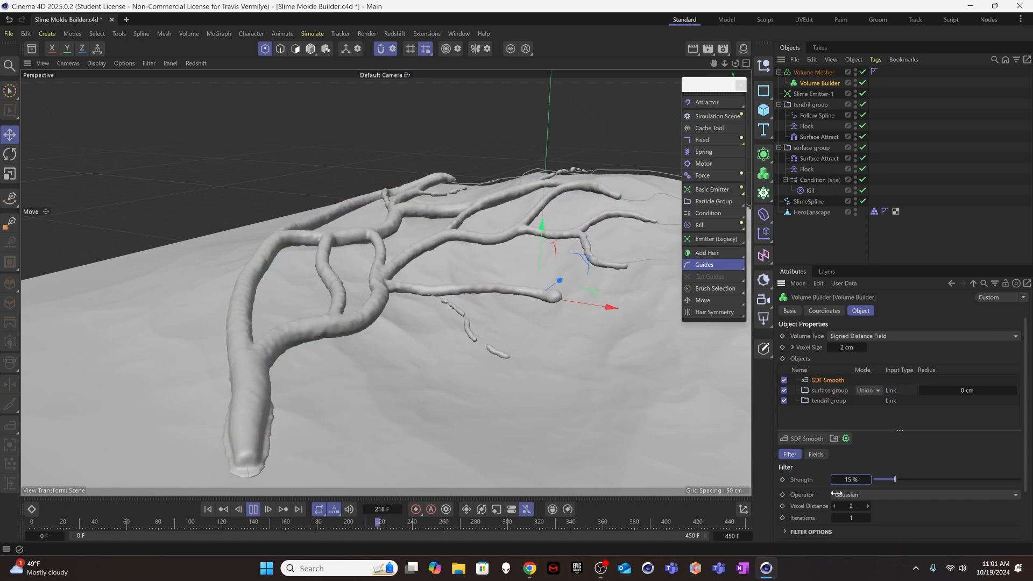
text(20)
key(Return)
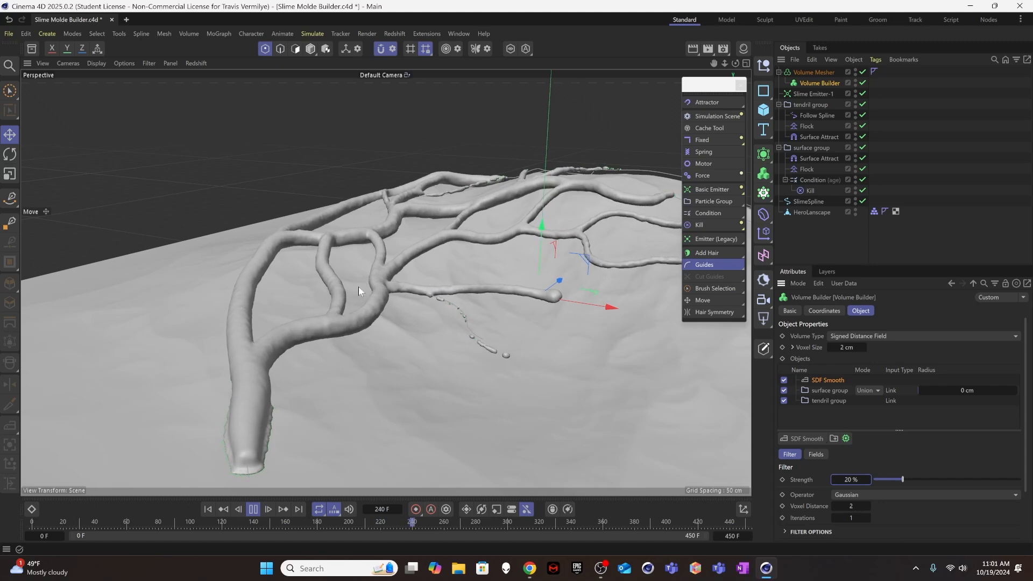
alt+drag(372, 292, 299, 253)
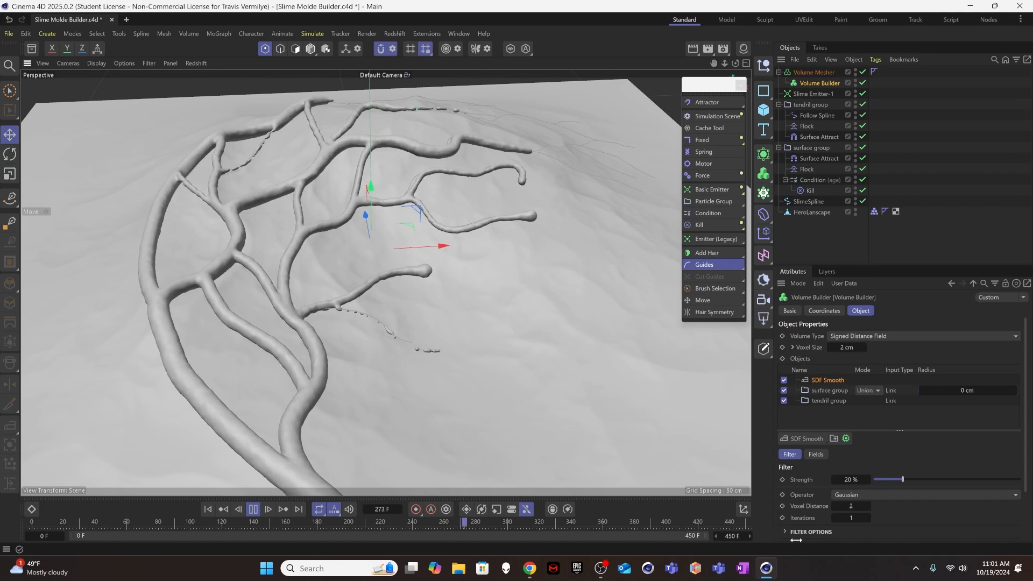
Step: Set the SDF Smooth strength to 10% and check the mesh's surface detail during playback
double_click(852, 480)
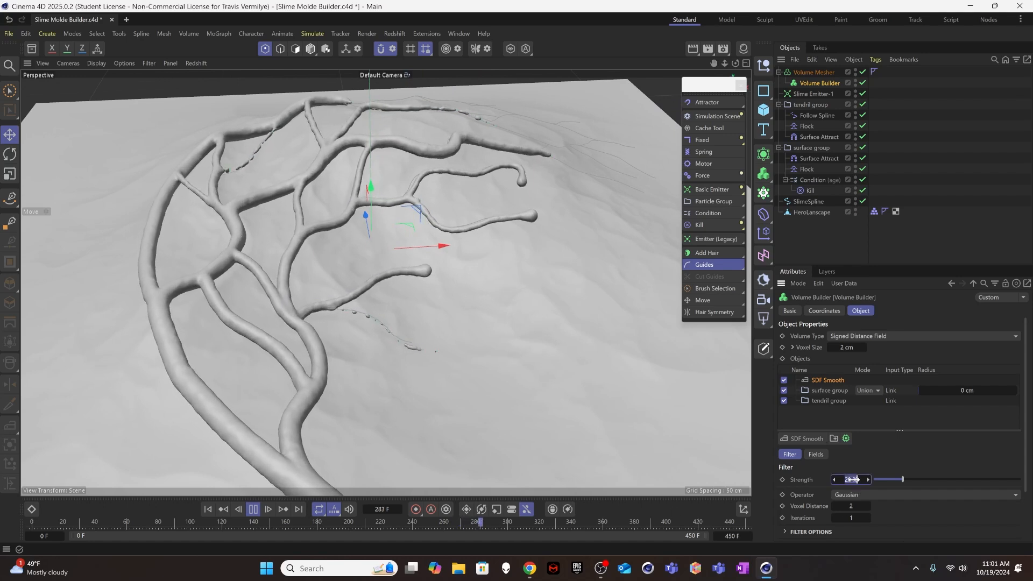
text(10)
key(Return)
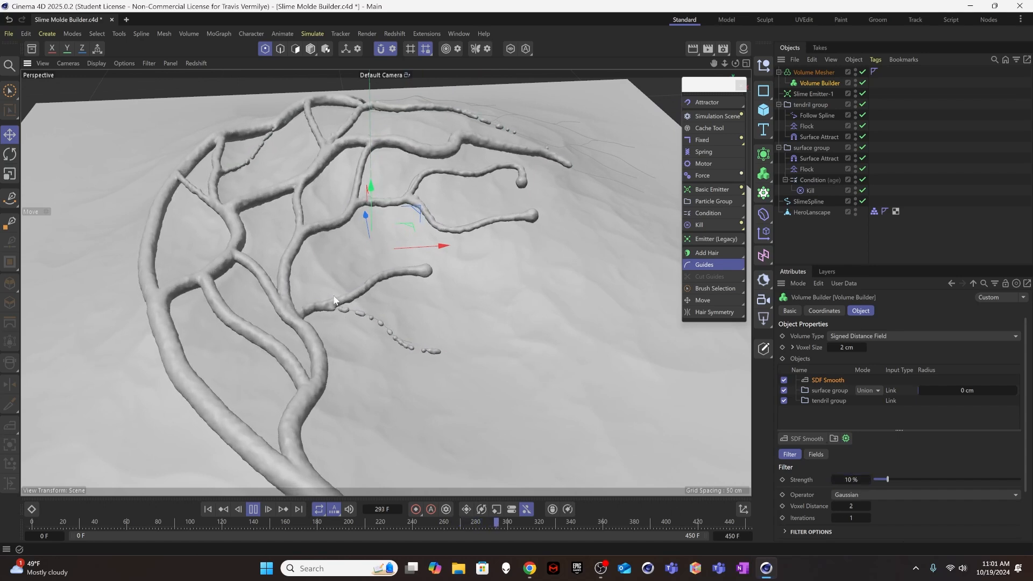
alt+drag(341, 312, 314, 276)
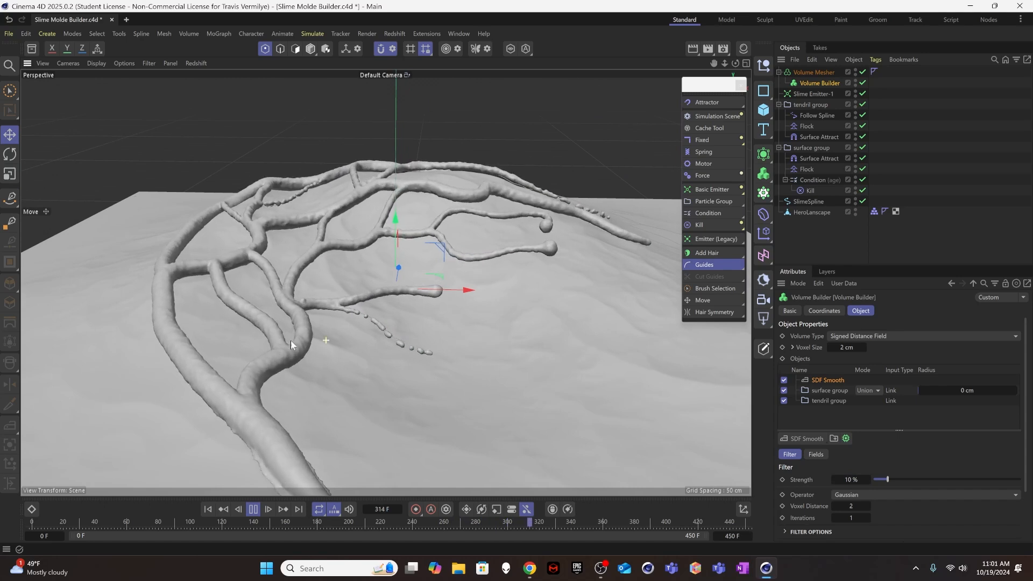
alt+right_drag(325, 340, 229, 349)
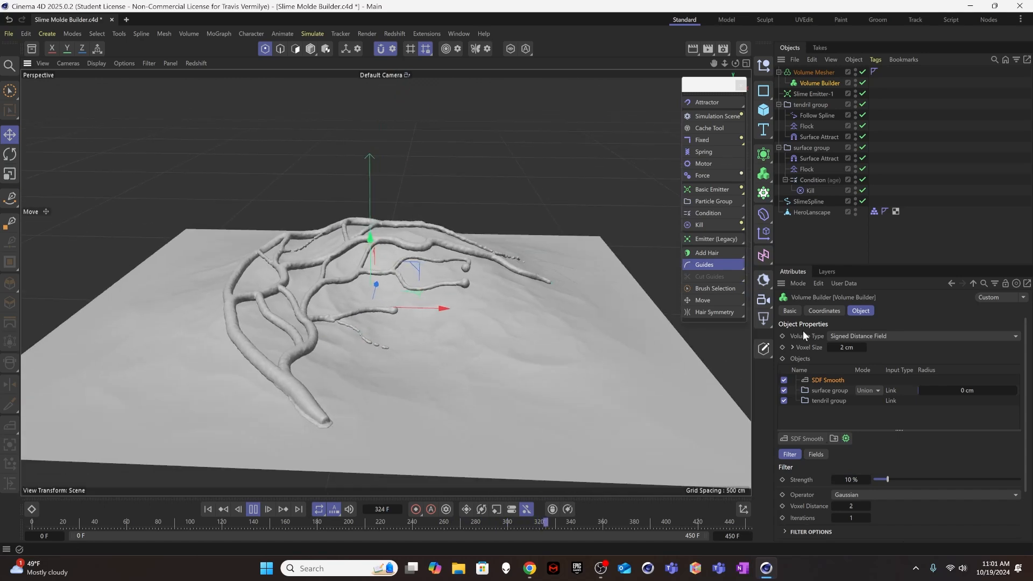
alt+drag(369, 295, 353, 355)
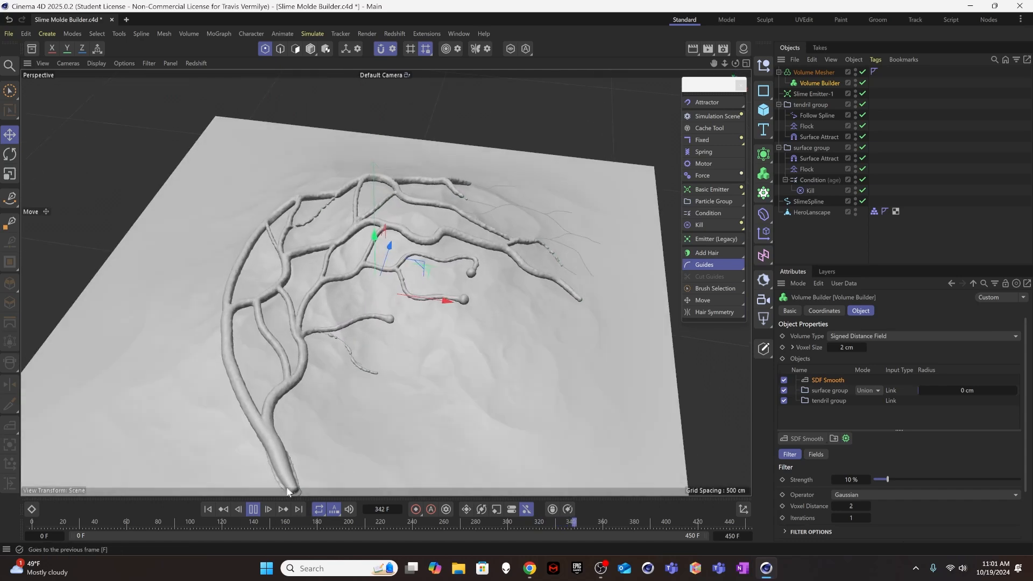
Step: Stop the playback and disable both the Volume Mesher and the Volume Builder
click(253, 509)
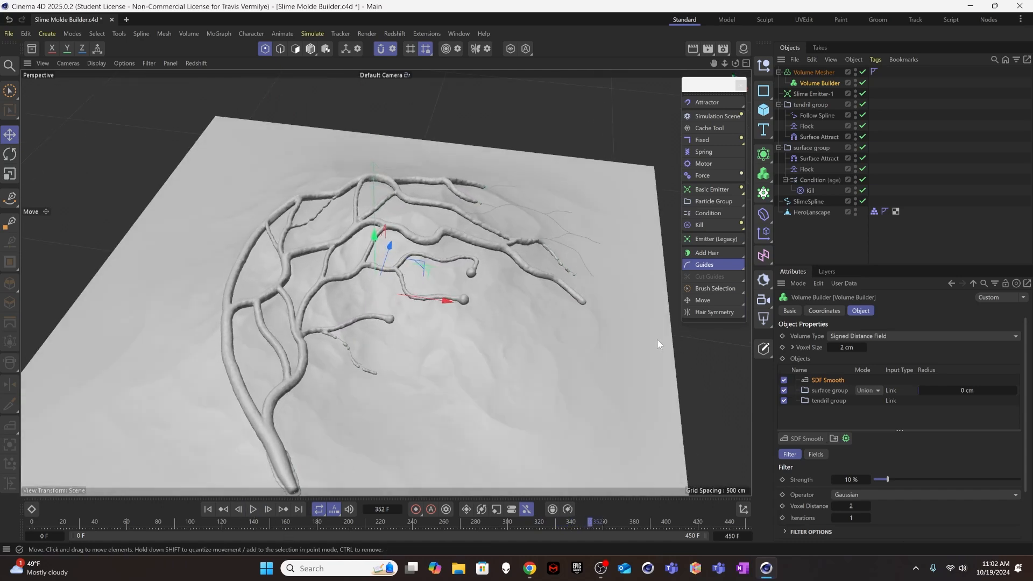
click(863, 79)
click(863, 78)
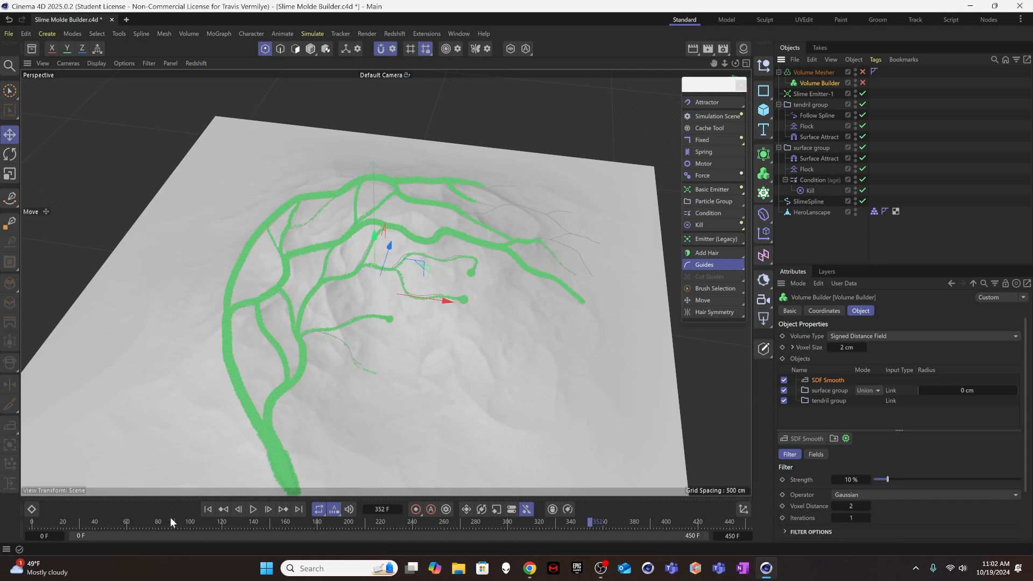
Step: Set the emission rate of Slime Emitter-1 to 20000 per second
click(808, 94)
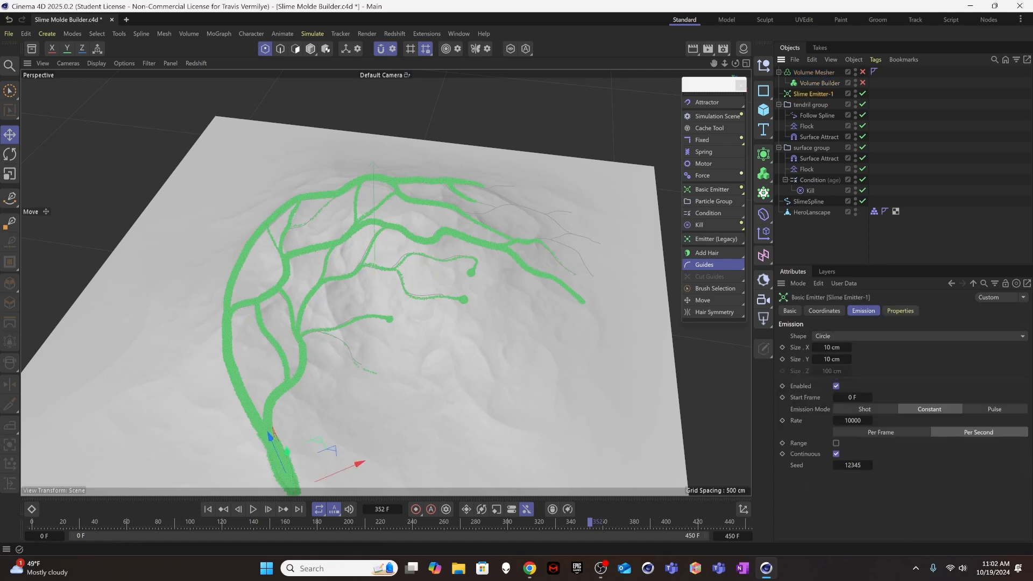
click(853, 421)
text(20000)
key(Return)
Step: Replay the simulation from frame 0, examine the particles from beneath the landscape, and return to frame 0
click(208, 508)
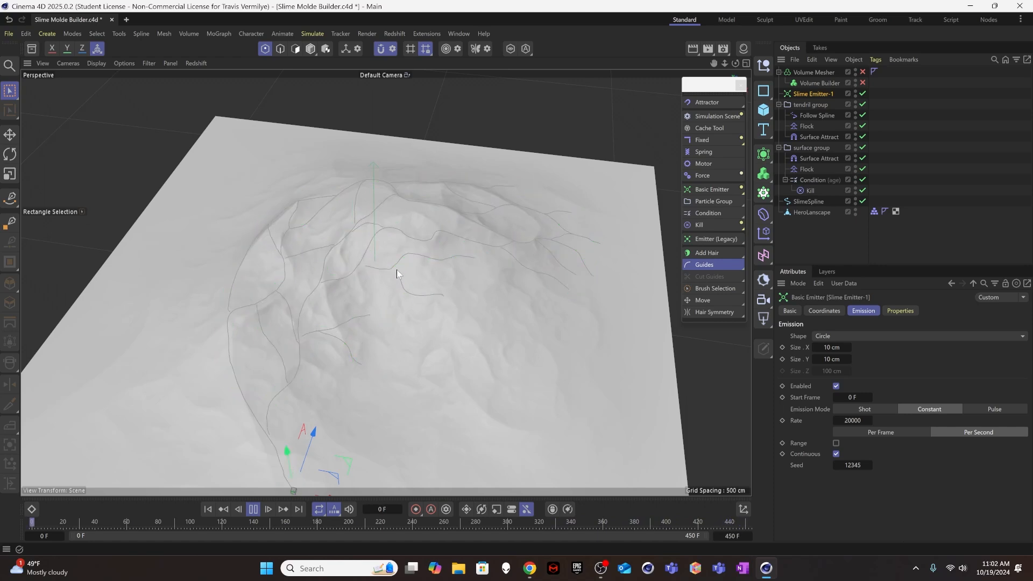
mouse_move(395, 251)
alt+mouse_down()
mouse_move(347, 276)
mouse_move(305, 228)
mouse_move(334, 216)
mouse_move(500, 214)
mouse_move(534, 183)
alt+mouse_up()
alt+drag(460, 230, 472, 208)
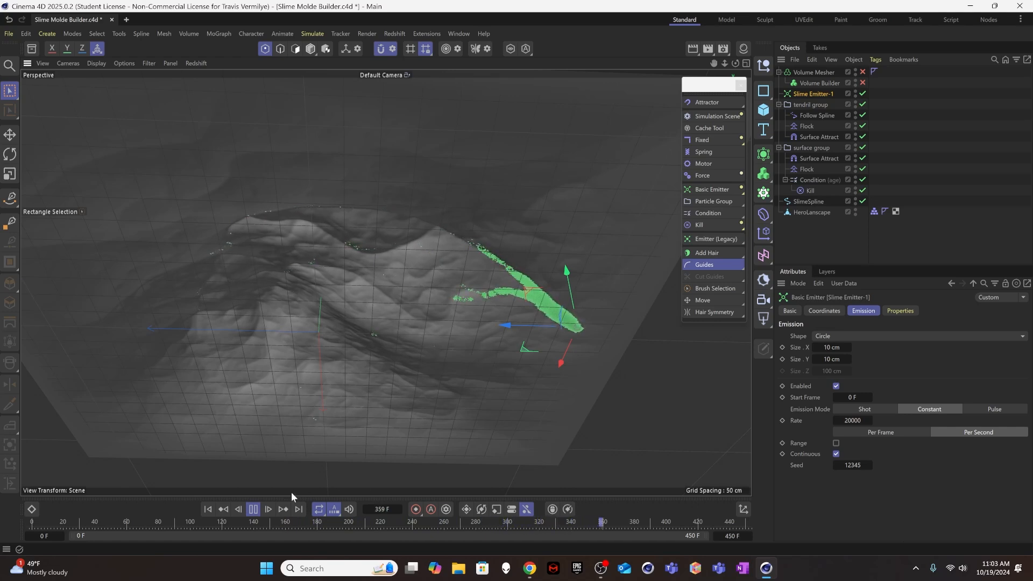
click(253, 509)
click(208, 509)
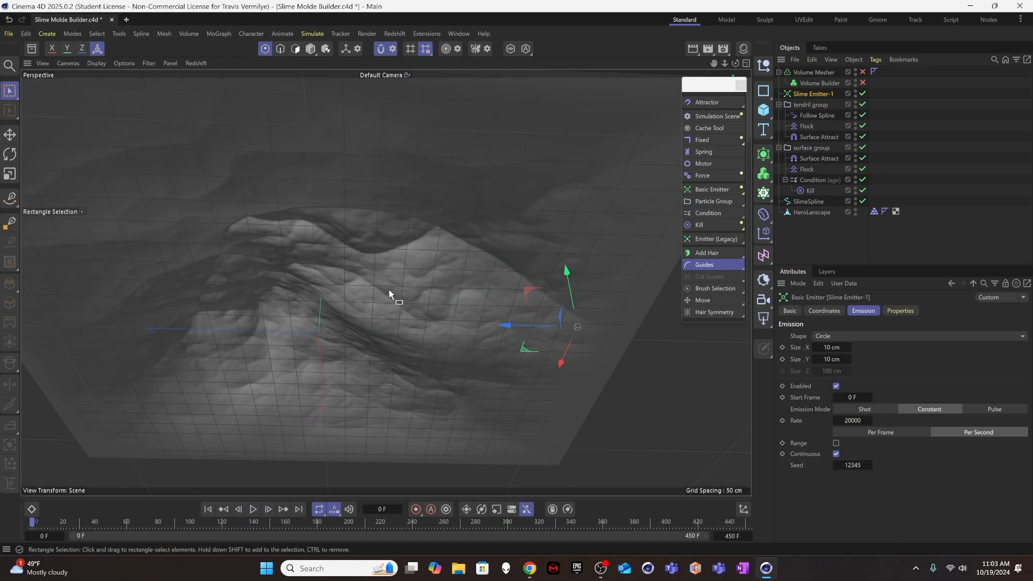
Step: Duplicate Slime Emitter-1 and set the copy's emission rate to 5000 per second
alt+drag(388, 295, 499, 259)
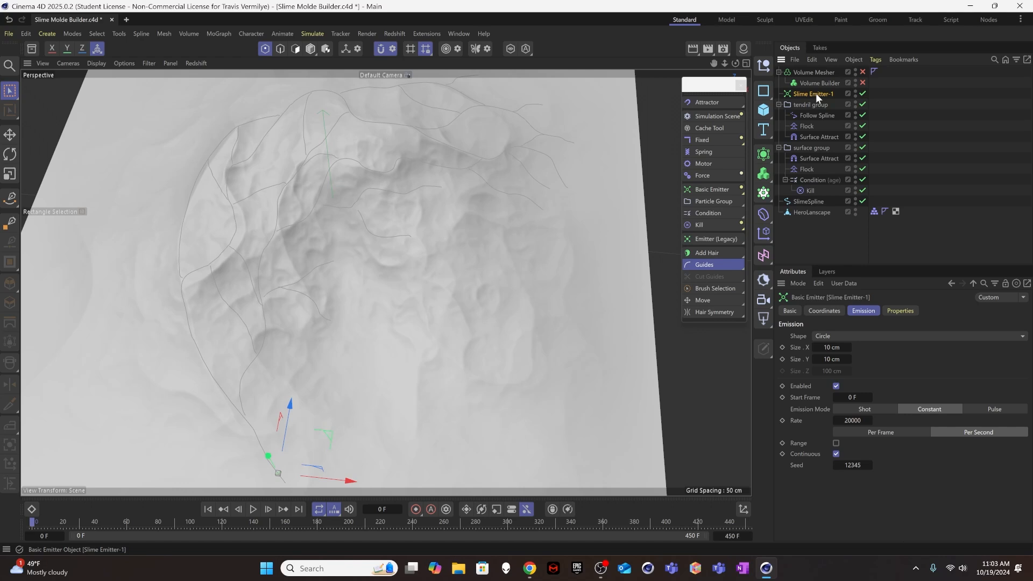
ctrl+drag(816, 96, 816, 97)
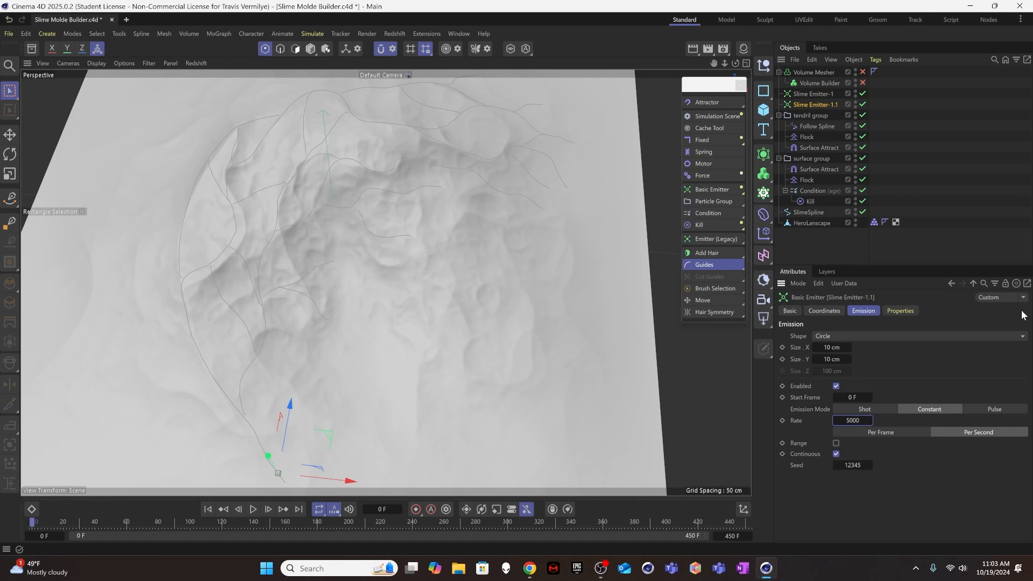
click(931, 196)
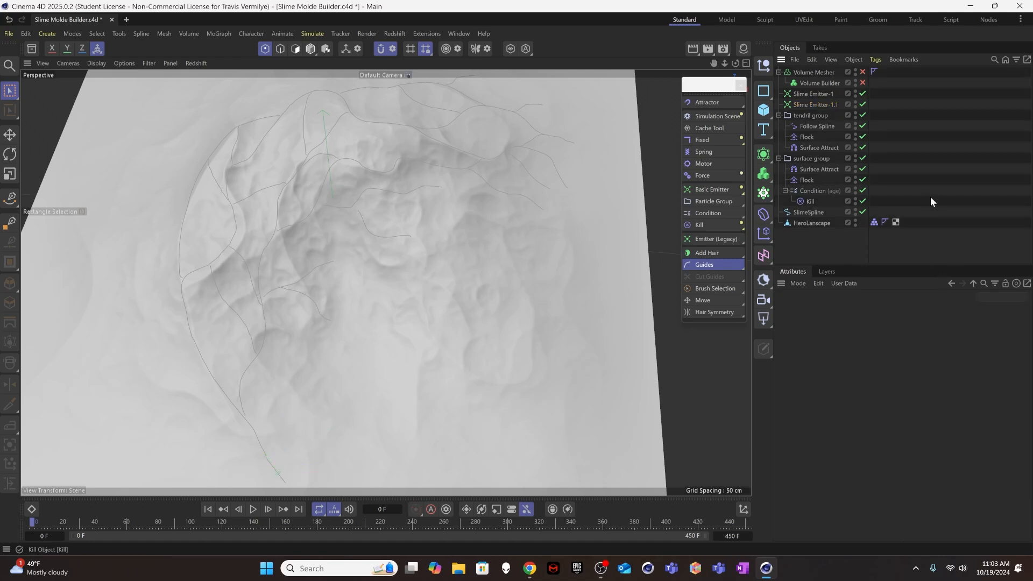
click(817, 103)
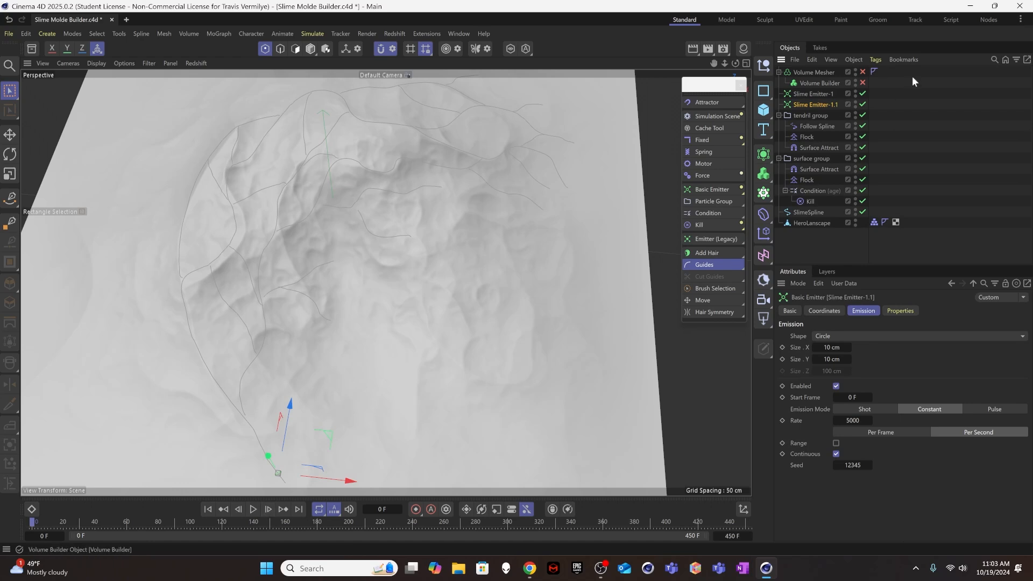
Step: Disable Slime Emitter-1.1 and play the simulation from the start, pausing at frame 148 in the final run
click(862, 104)
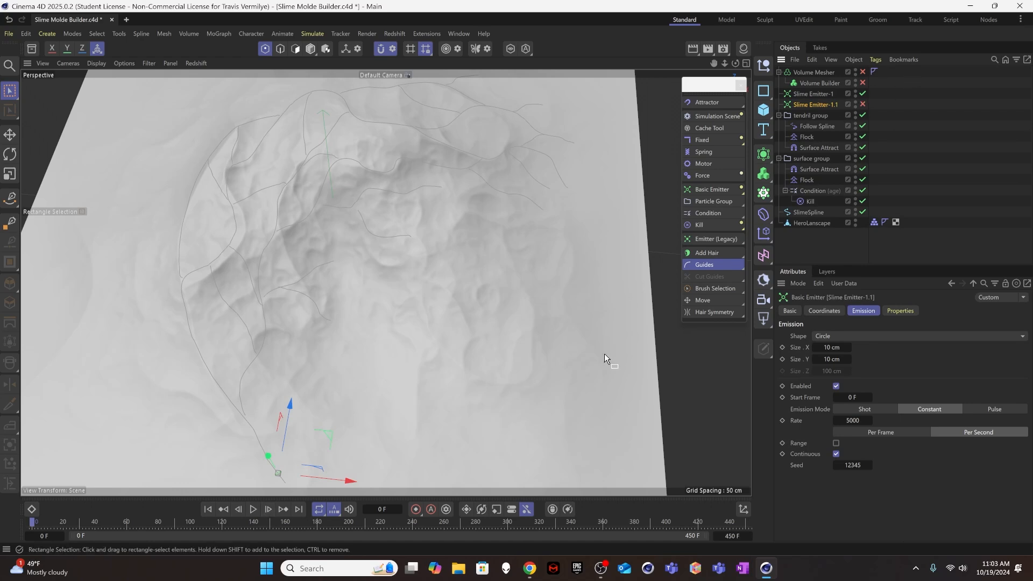
click(253, 510)
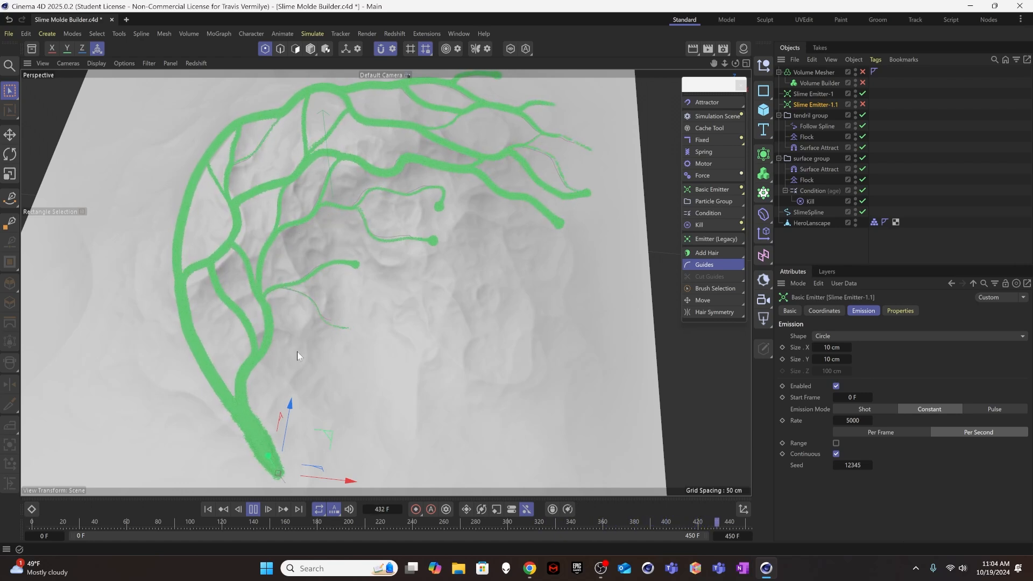
click(253, 509)
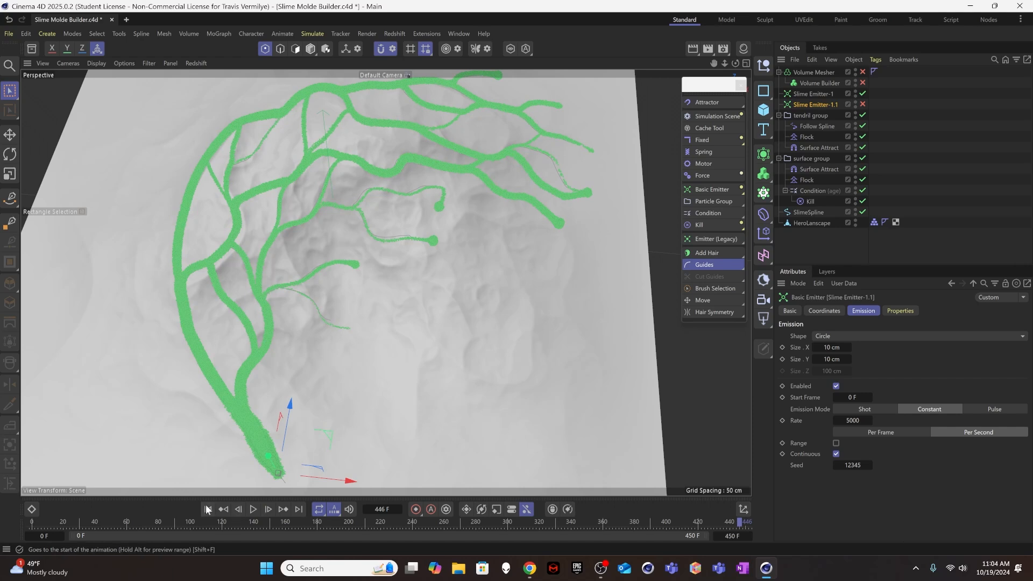
click(208, 509)
click(253, 509)
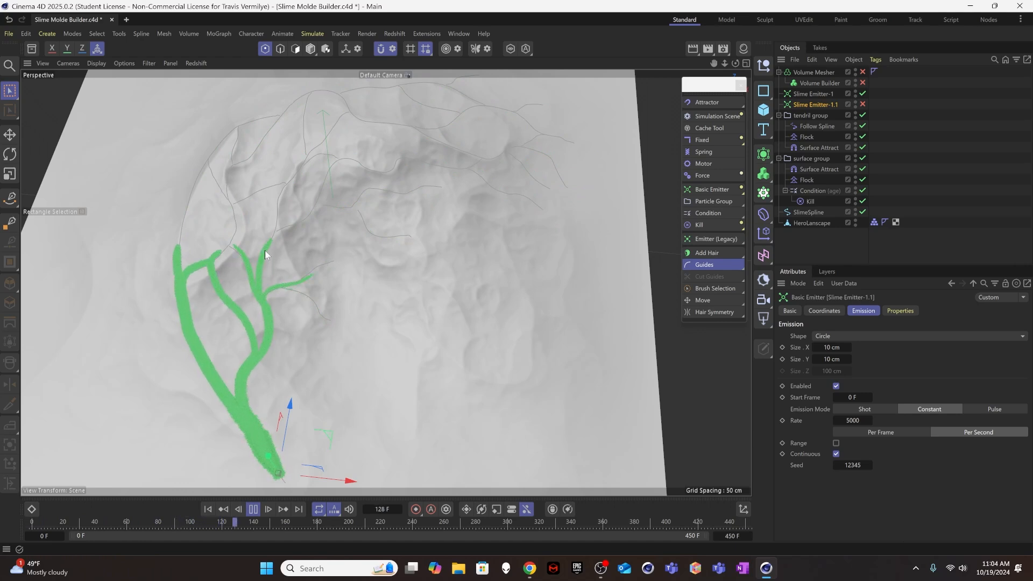
click(253, 509)
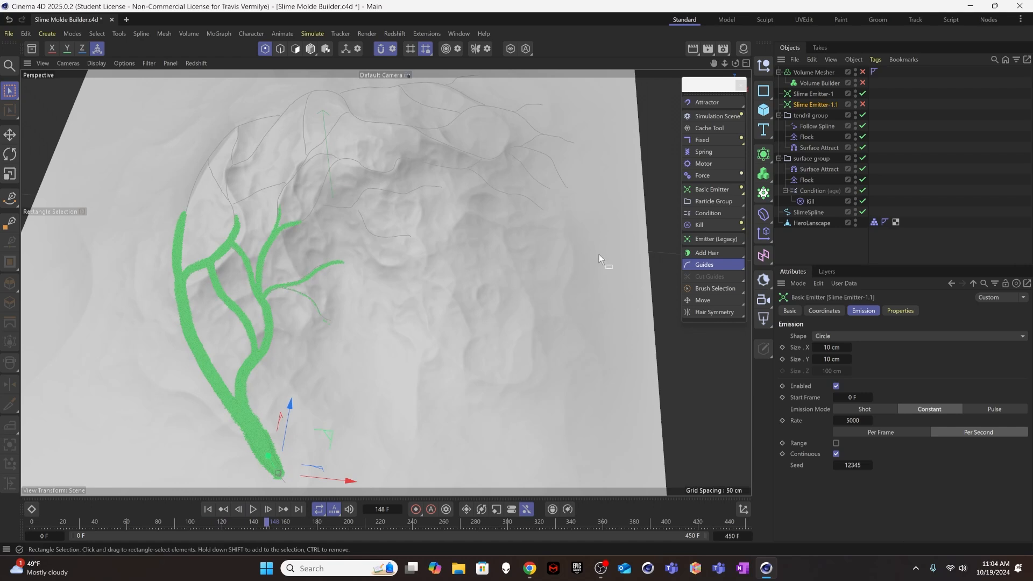
Step: Enable Slime Emitter-1.1 and move it onto the terrain surface at the inner tendril branch, just below its fork
click(863, 104)
drag(326, 318, 308, 261)
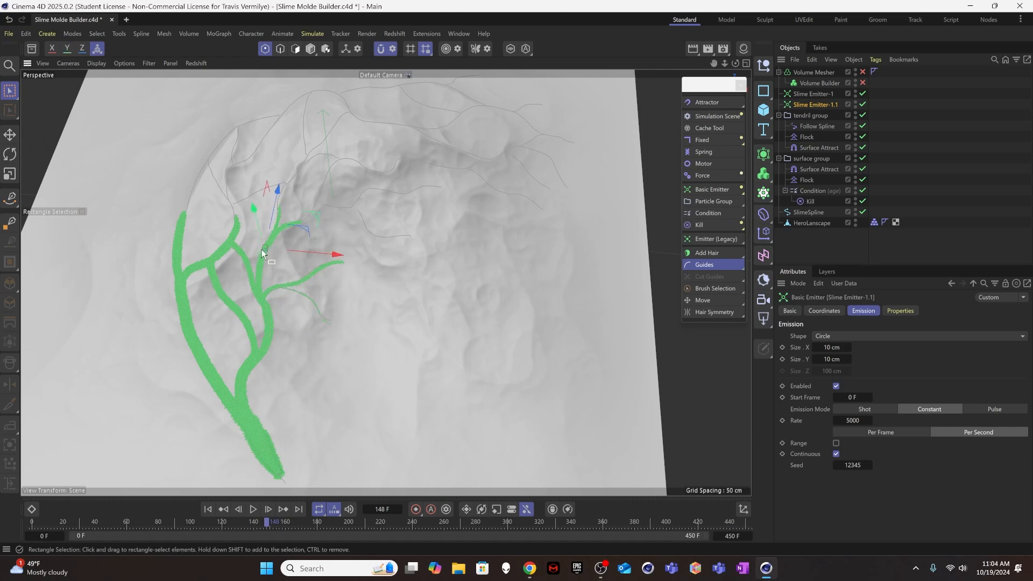
alt+right_drag(262, 249, 358, 176)
alt+drag(216, 275, 418, 197)
drag(74, 323, 106, 207)
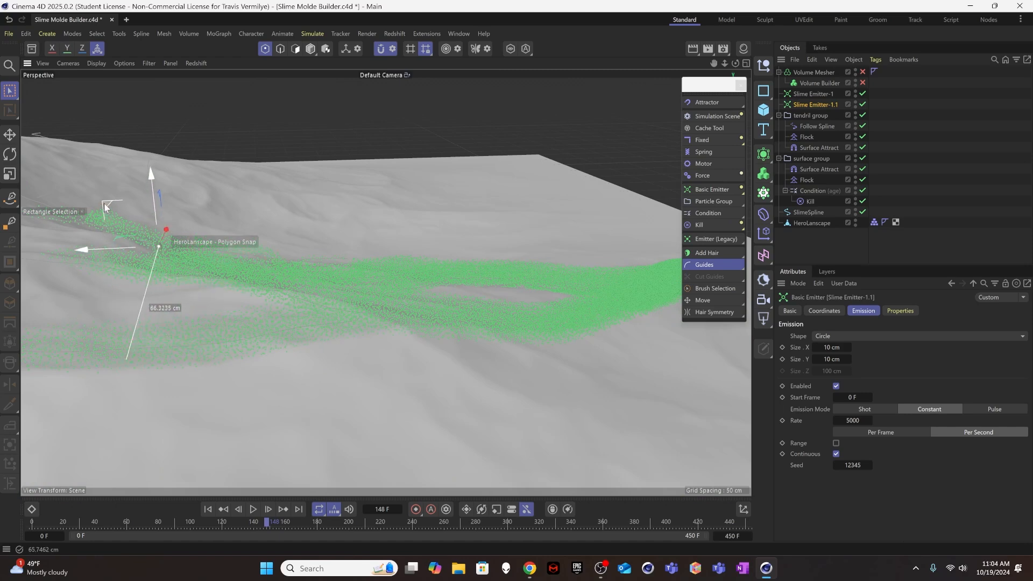
alt+drag(205, 242, 173, 302)
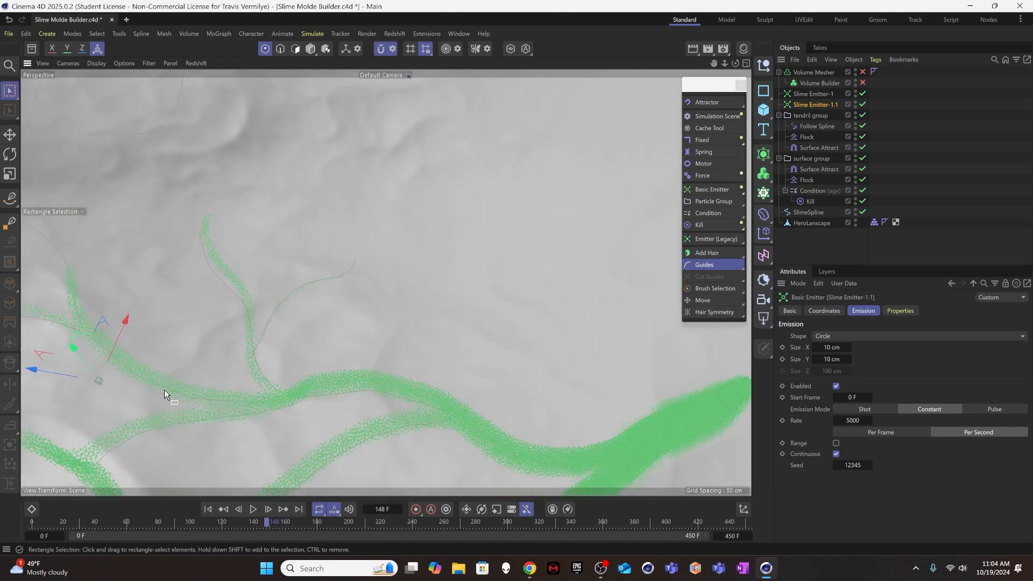
alt+drag(164, 389, 105, 392)
drag(176, 316, 212, 309)
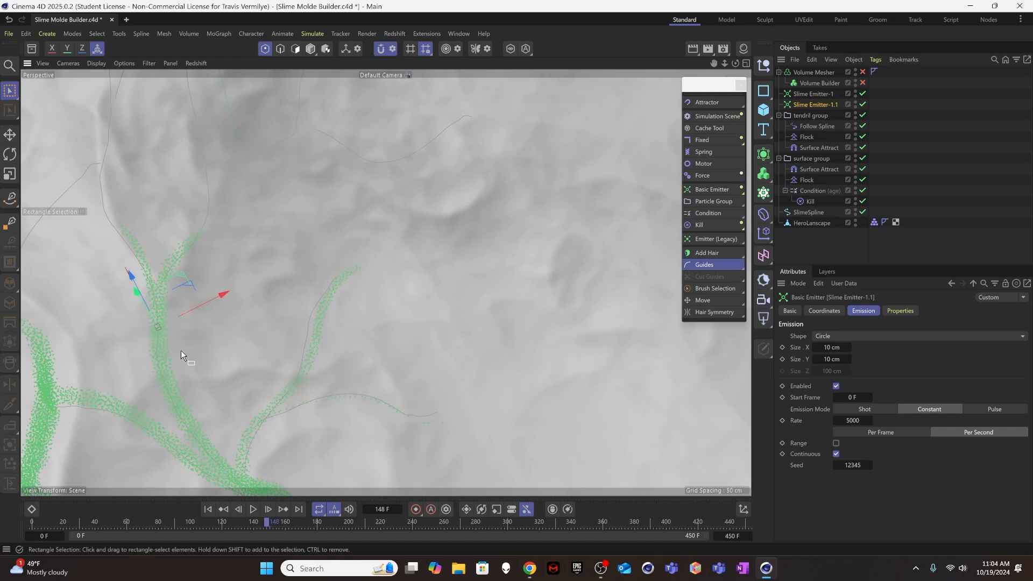
alt+drag(180, 350, 263, 263)
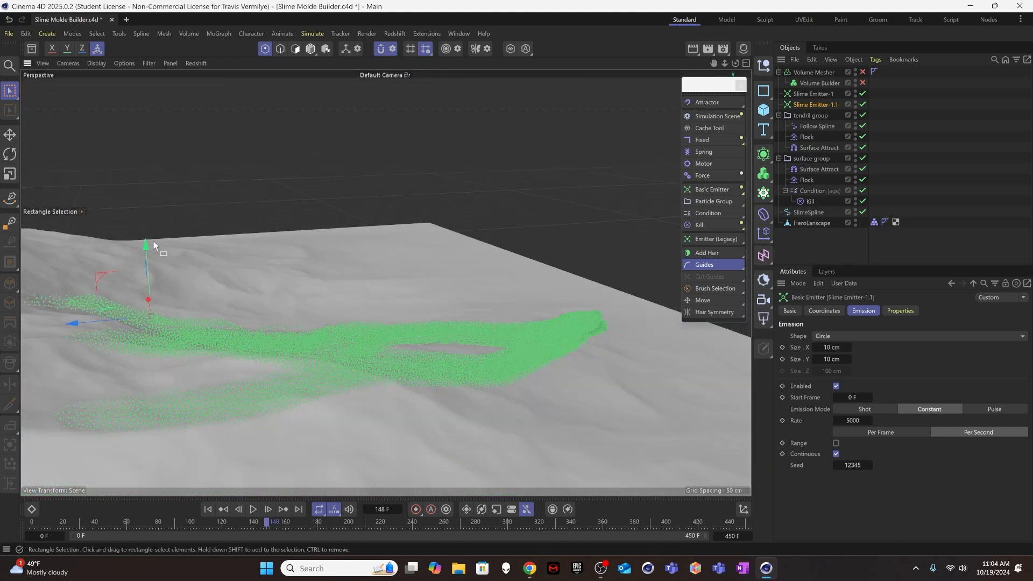
drag(150, 240, 149, 249)
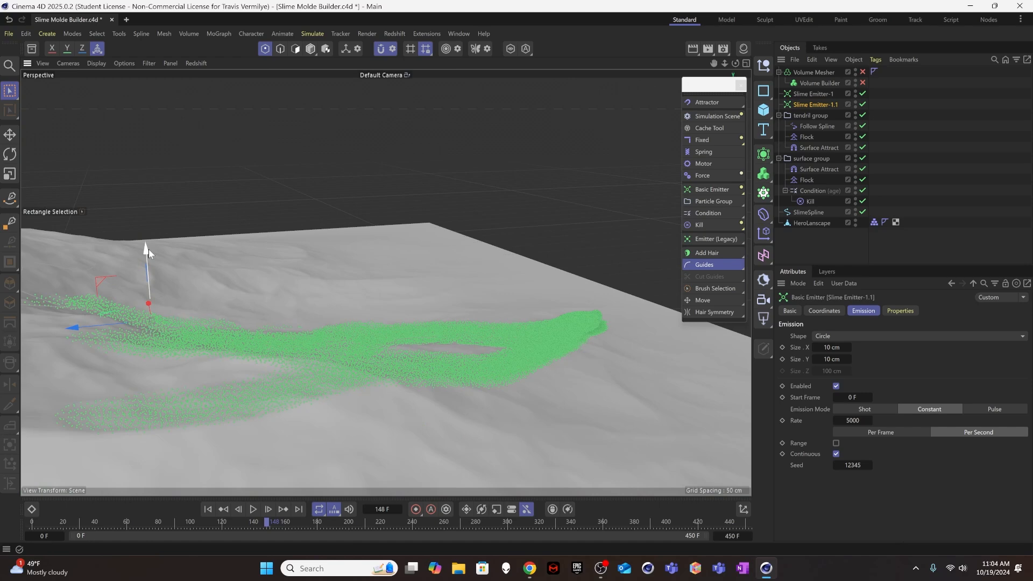
Step: Rotate Slime Emitter-1.1 so that it aims along the direction of the tendril branch
key(r)
drag(154, 329, 238, 324)
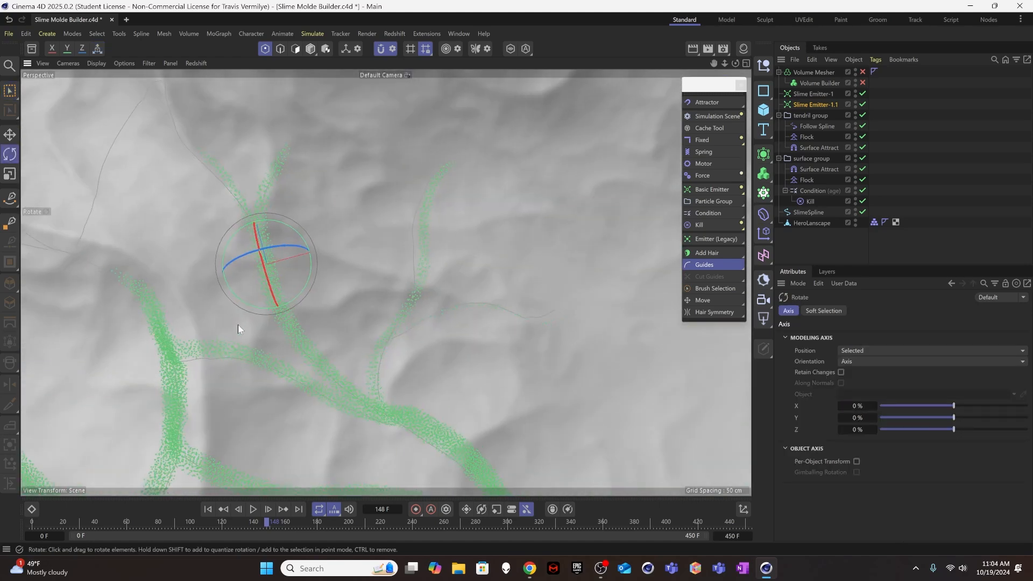
alt+drag(271, 276, 146, 164)
drag(247, 237, 419, 317)
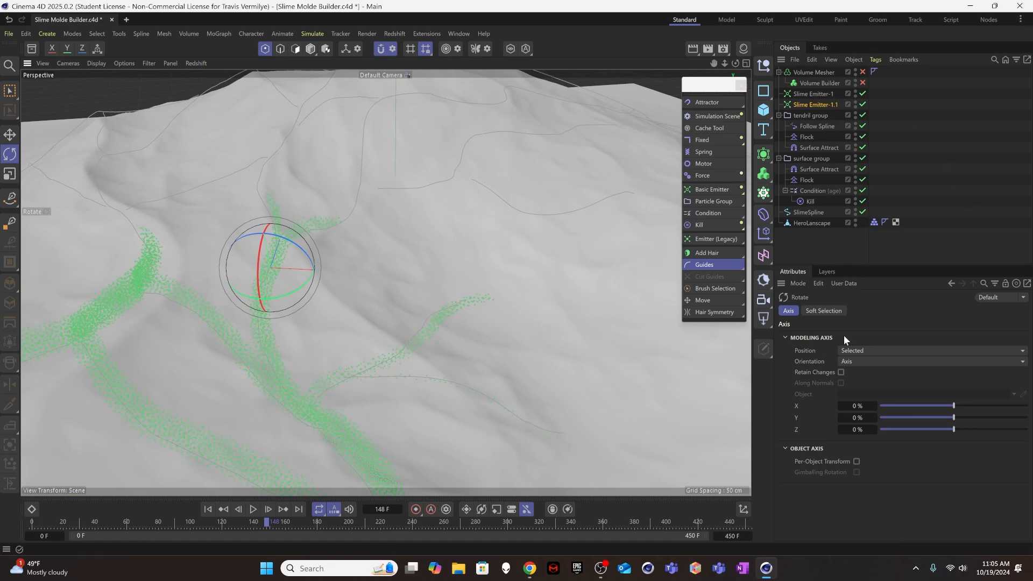
Step: Set Slime Emitter-1.1's X and Y size to 8 cm and its start frame to 140
click(821, 105)
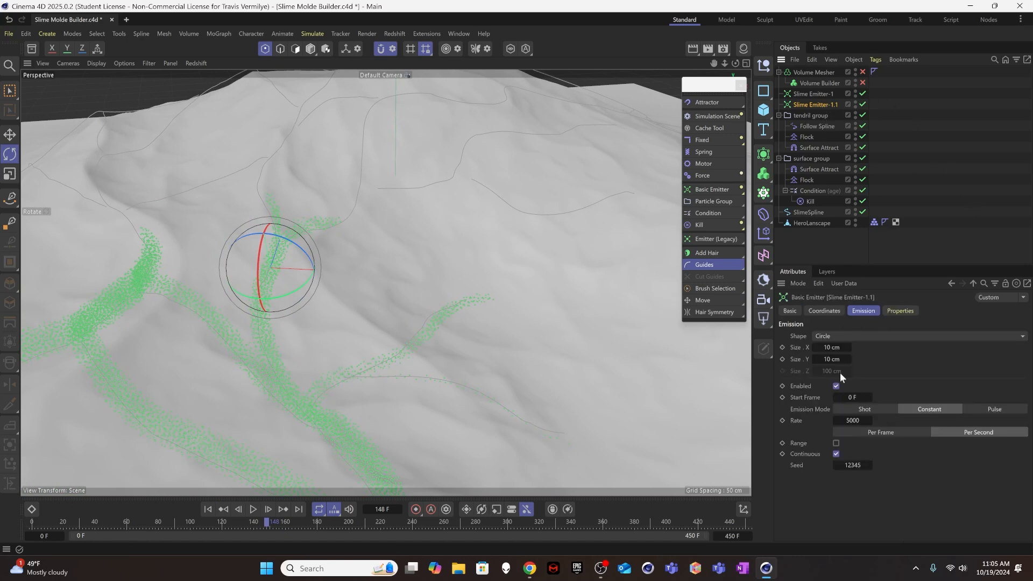
text(8)
key(Return)
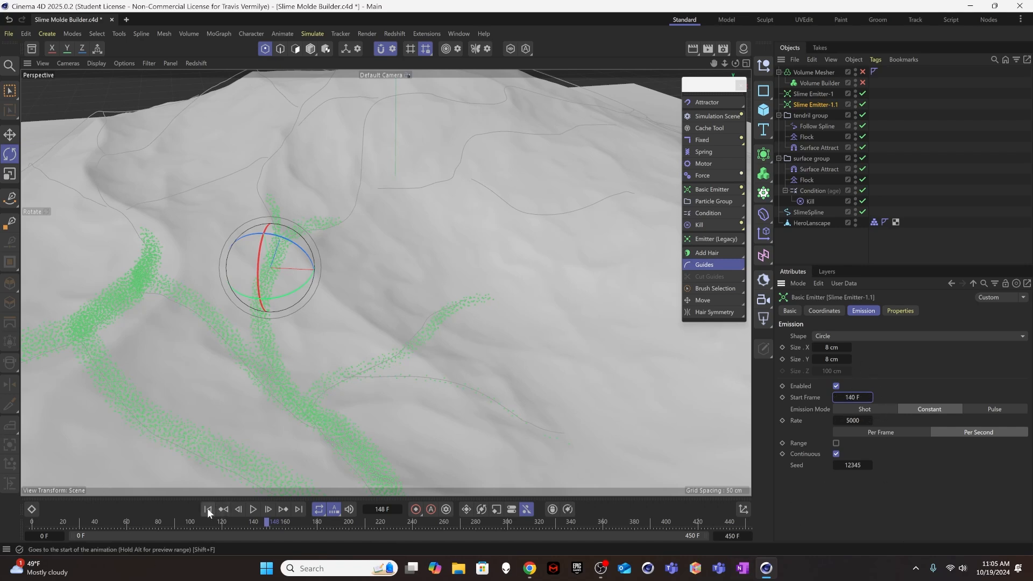
Step: Play the simulation from the start and examine the tendril growth around the new emitter from several angles
click(208, 509)
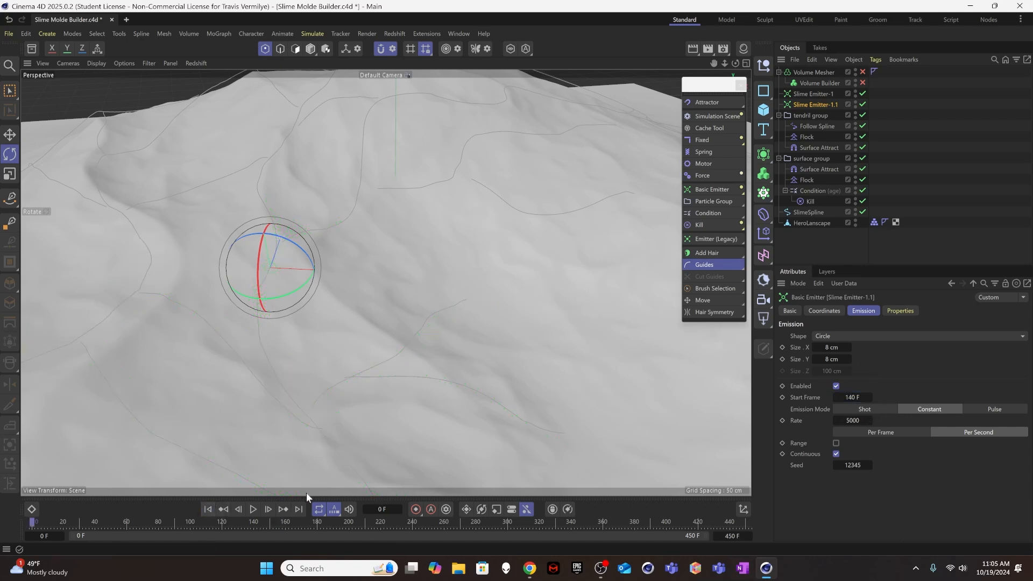
click(251, 509)
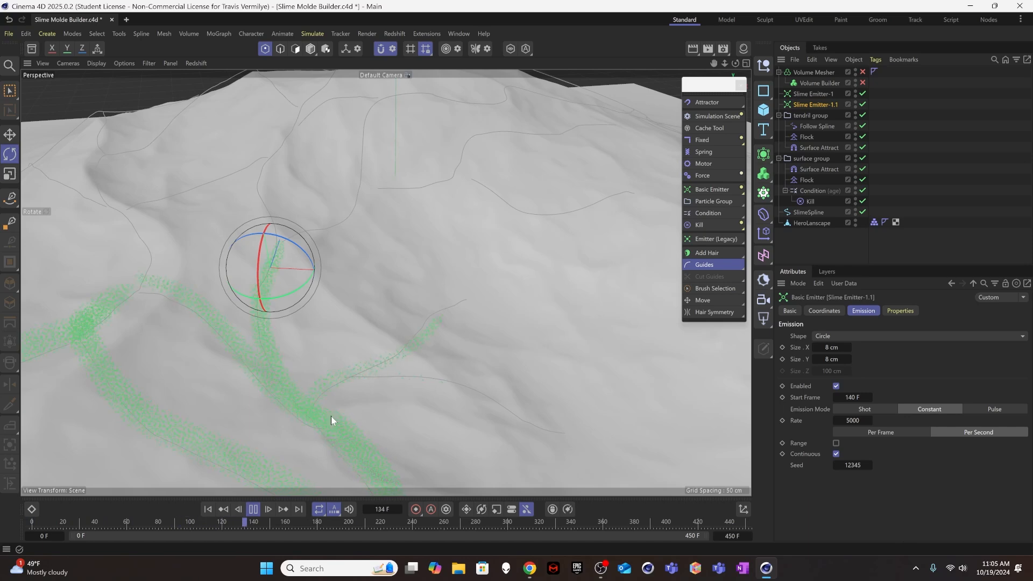
alt+drag(296, 270, 296, 243)
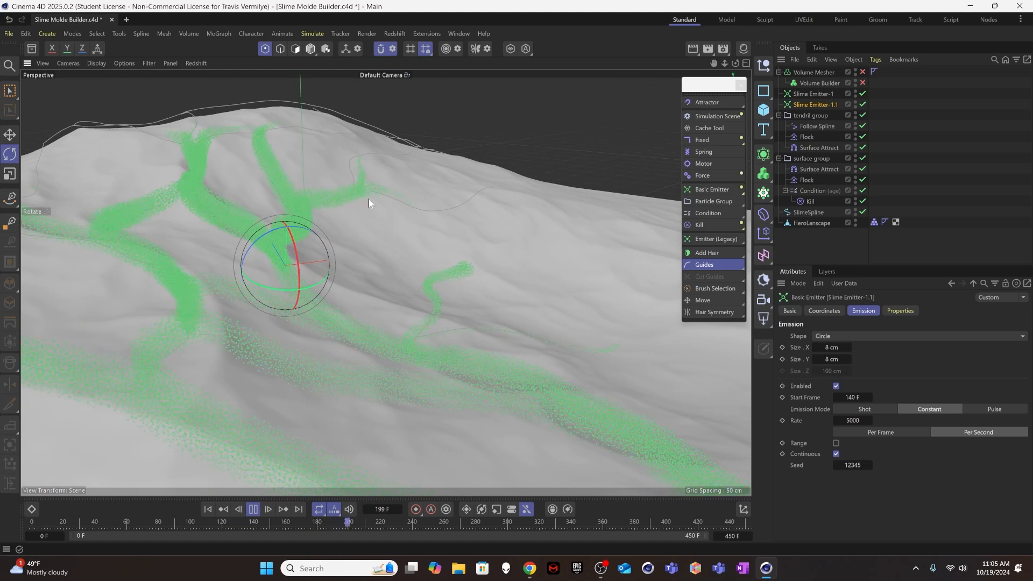
alt+right_drag(383, 220, 288, 239)
alt+drag(352, 234, 321, 302)
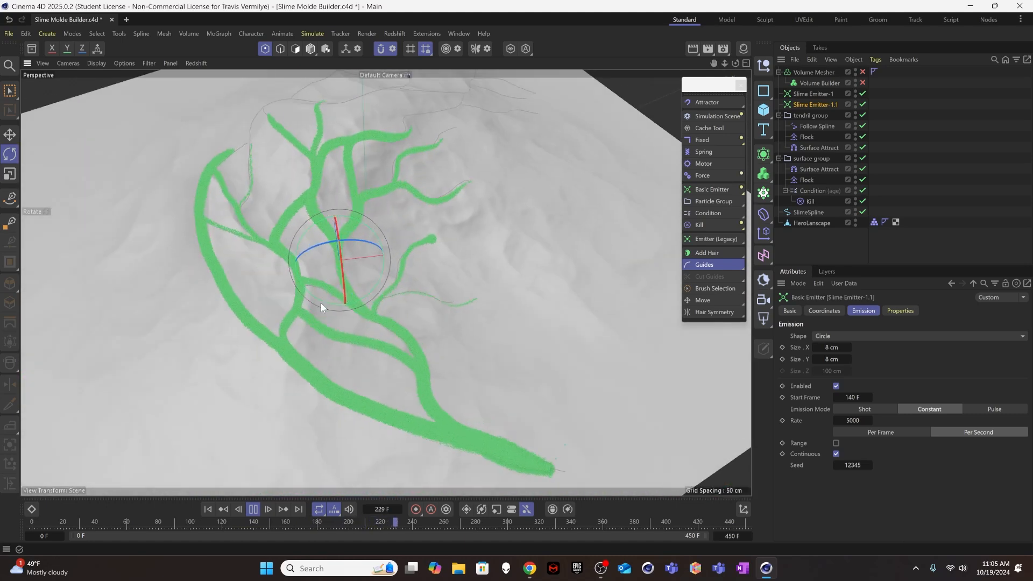
alt+drag(385, 240, 298, 214)
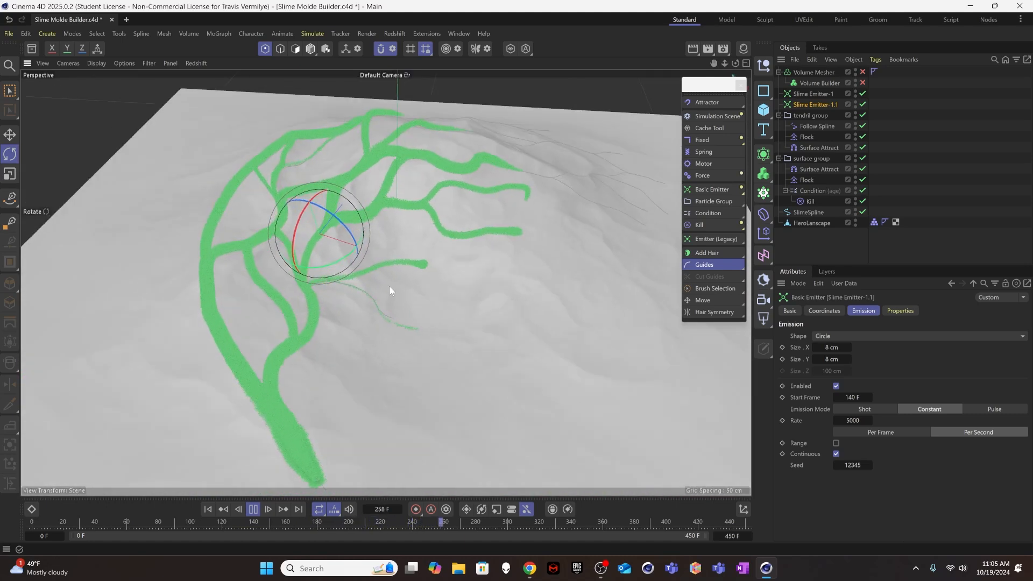
mouse_move(445, 312)
alt+mouse_down()
mouse_move(417, 248)
mouse_move(412, 173)
mouse_move(430, 203)
alt+mouse_up()
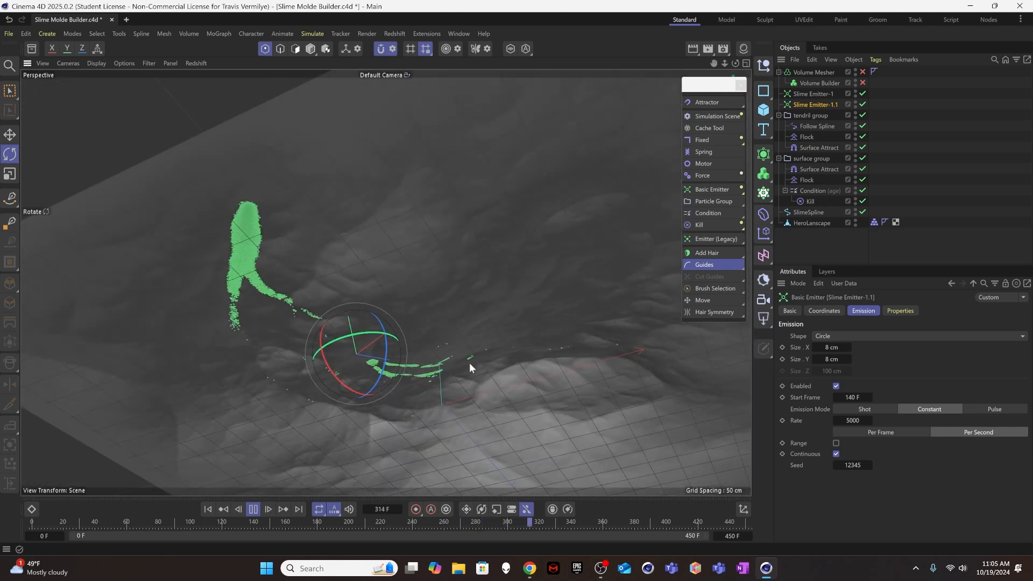
alt+drag(483, 295, 479, 337)
alt+drag(401, 227, 396, 250)
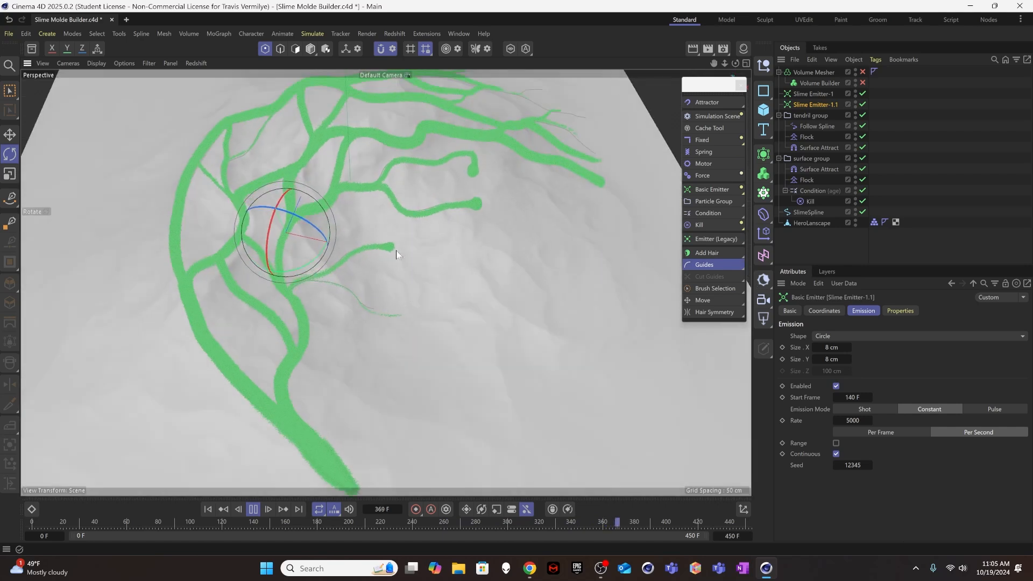
alt+drag(385, 204, 373, 296)
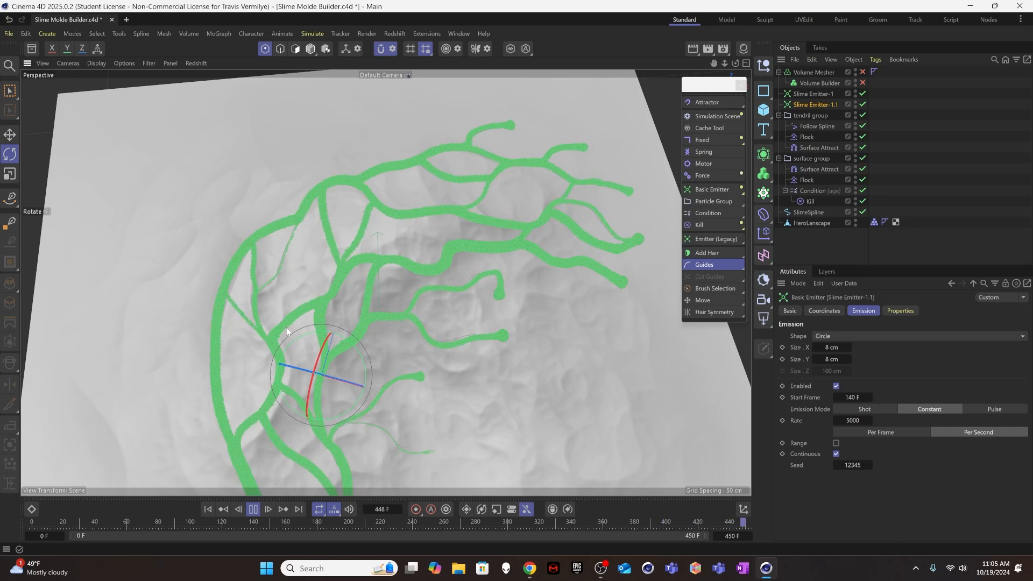
click(253, 509)
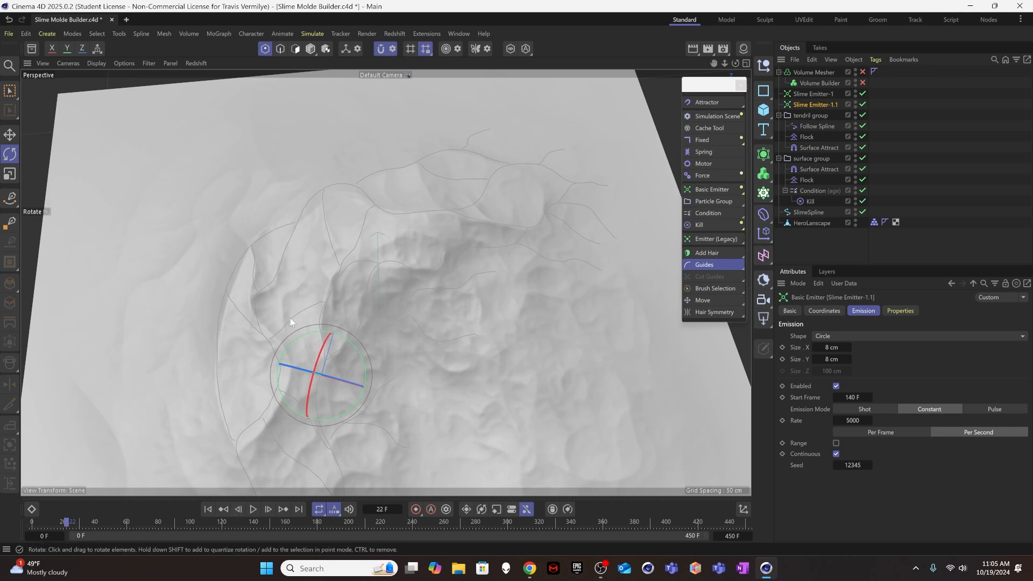
Step: Duplicate Slime Emitter-1.1 as Slime Emitter-1.2 and disable the copy
alt+drag(289, 318, 287, 270)
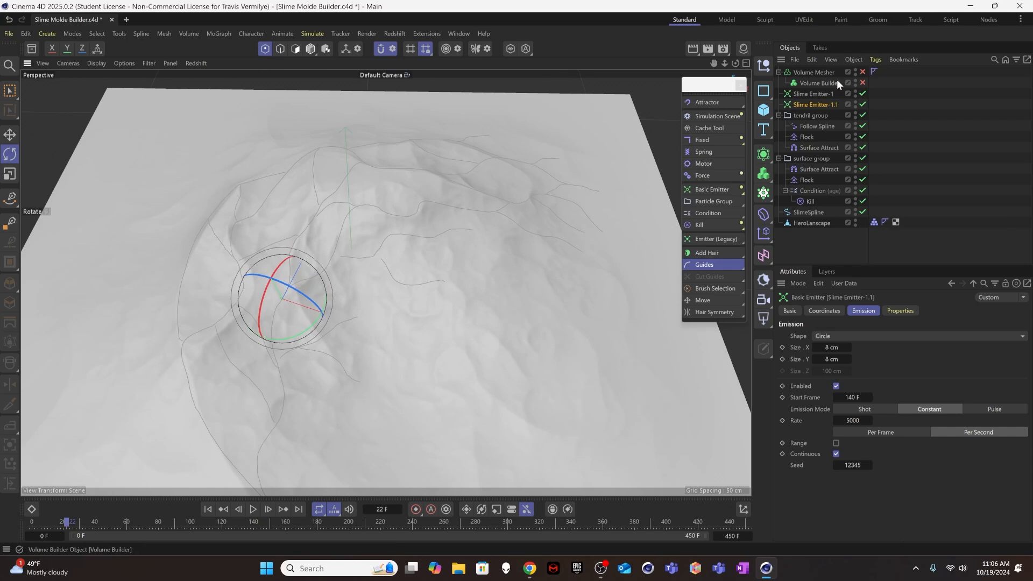
ctrl+drag(822, 103, 822, 108)
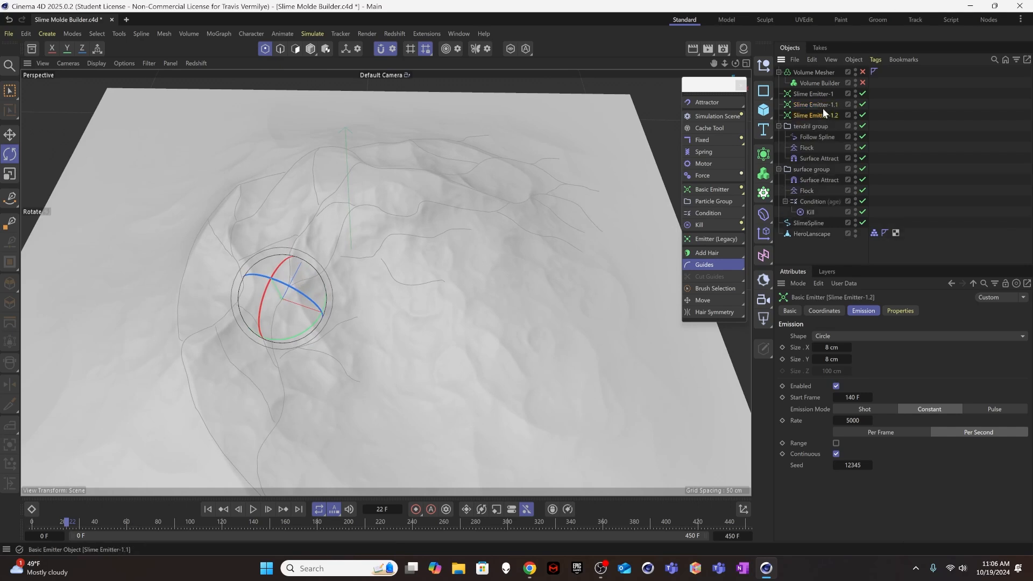
click(862, 115)
Step: Replay the simulation from the start without the new emitter and stop it at frame 180
click(209, 510)
click(254, 510)
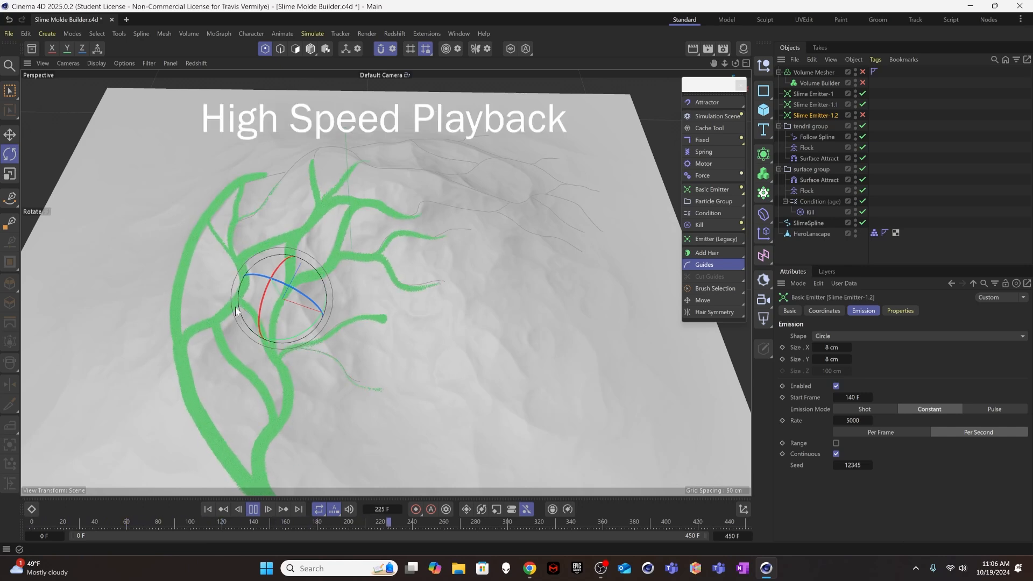
click(209, 509)
click(253, 509)
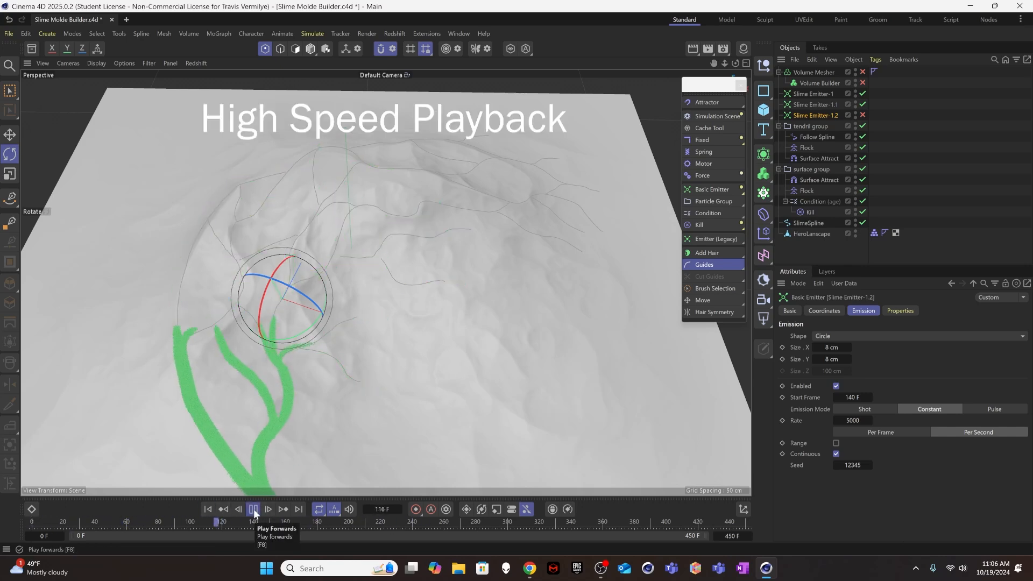
click(254, 509)
Step: Move Slime Emitter-1.2 to the neighbouring tendril branch and snap it onto the terrain surface
key(e)
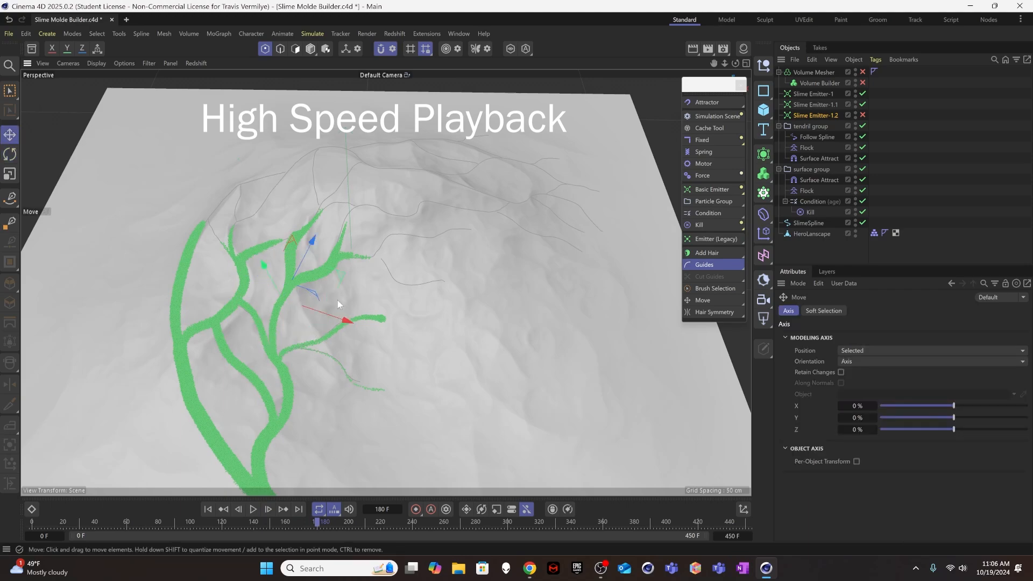
alt+drag(337, 301, 382, 258)
drag(318, 264, 250, 250)
scroll(220, 282, up, 10)
alt+drag(220, 282, 280, 215)
drag(286, 221, 277, 243)
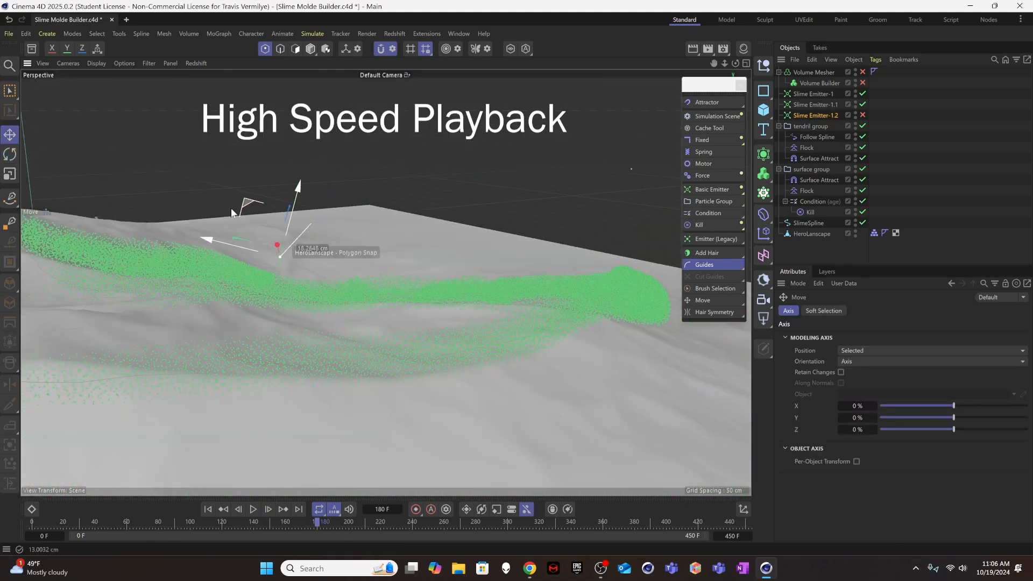
alt+drag(203, 298, 91, 347)
Step: Rotate Slime Emitter-1.2 along its tendril branch and fine-tune its position on the terrain
key(r)
drag(200, 328, 285, 310)
alt+drag(206, 310, 275, 269)
key(e)
drag(207, 295, 173, 365)
alt+drag(173, 300, 412, 531)
key(r)
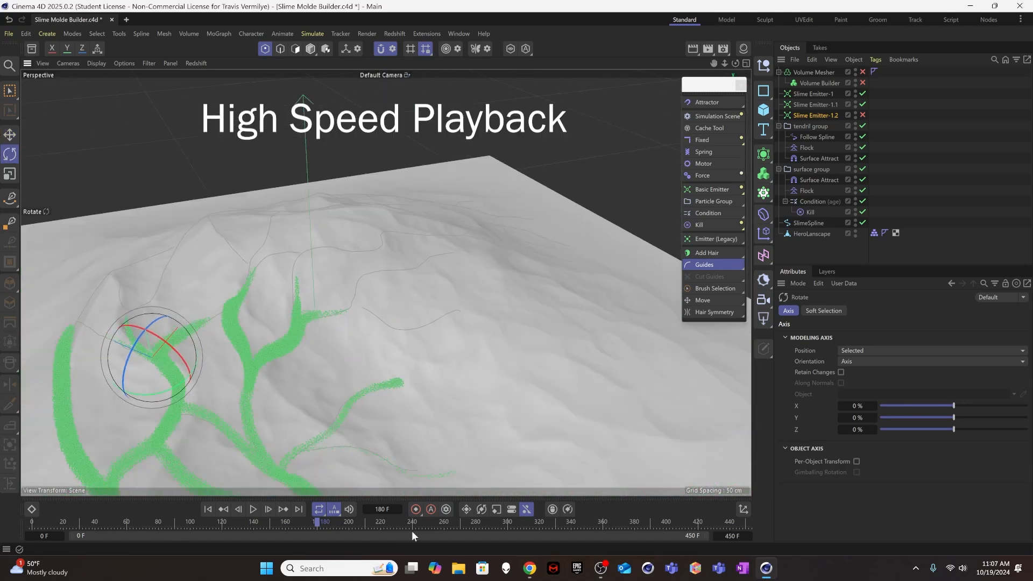
Step: Enable Slime Emitter-1.2 and set its start frame to 180
click(815, 114)
click(862, 115)
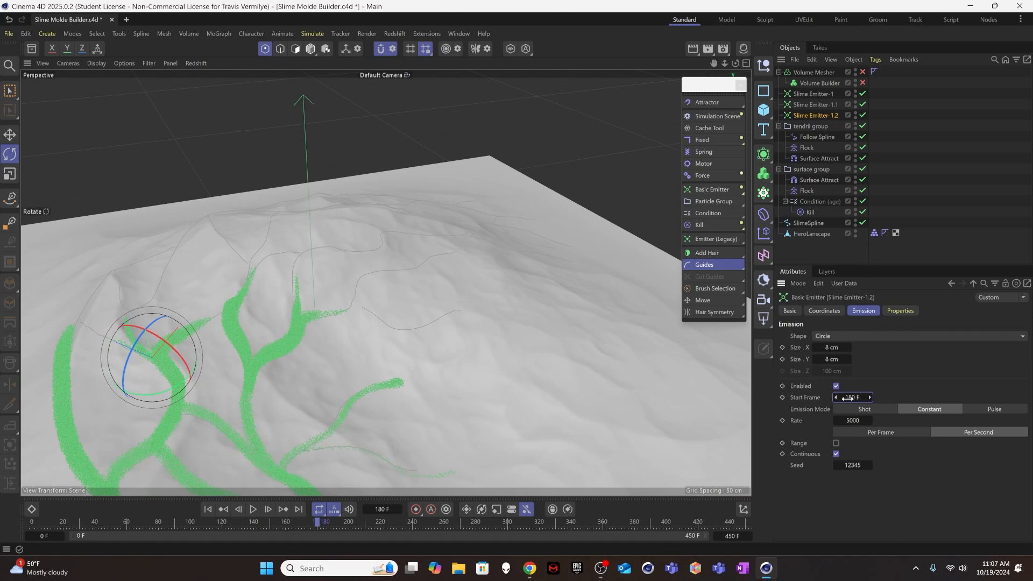
alt+drag(382, 446, 315, 277)
Step: Set the radius of the tendril group's Surface Attract modifier to 1.5 cm
click(910, 128)
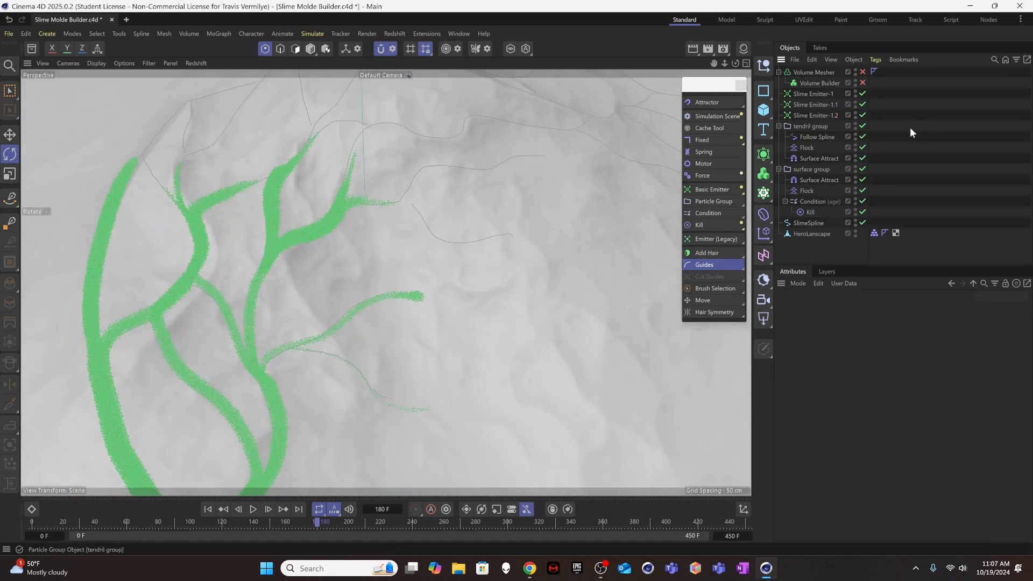
click(818, 157)
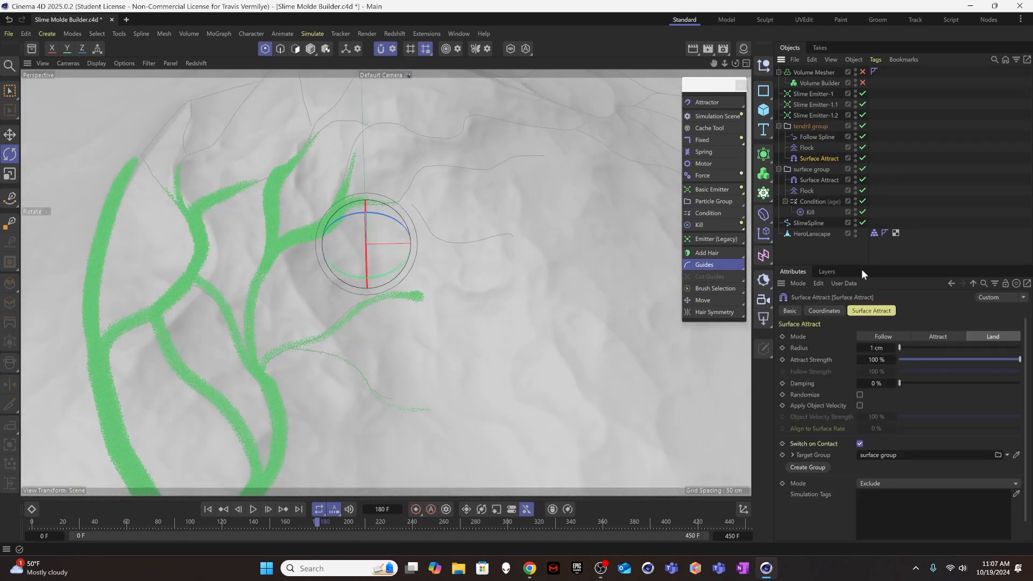
click(883, 348)
text(1.5)
key(Return)
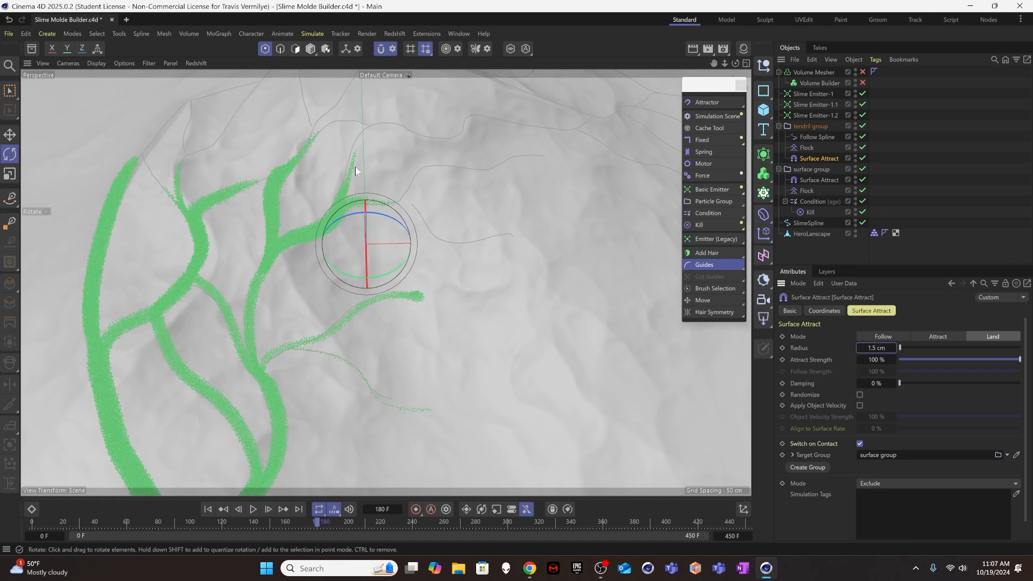
Step: Replay the simulation from the first frame and set the surface group's Flock separation radius to 1 cm
alt+middle_drag(361, 325, 349, 254)
alt+right_drag(349, 254, 308, 300)
alt+middle_drag(307, 300, 266, 375)
click(207, 509)
click(254, 510)
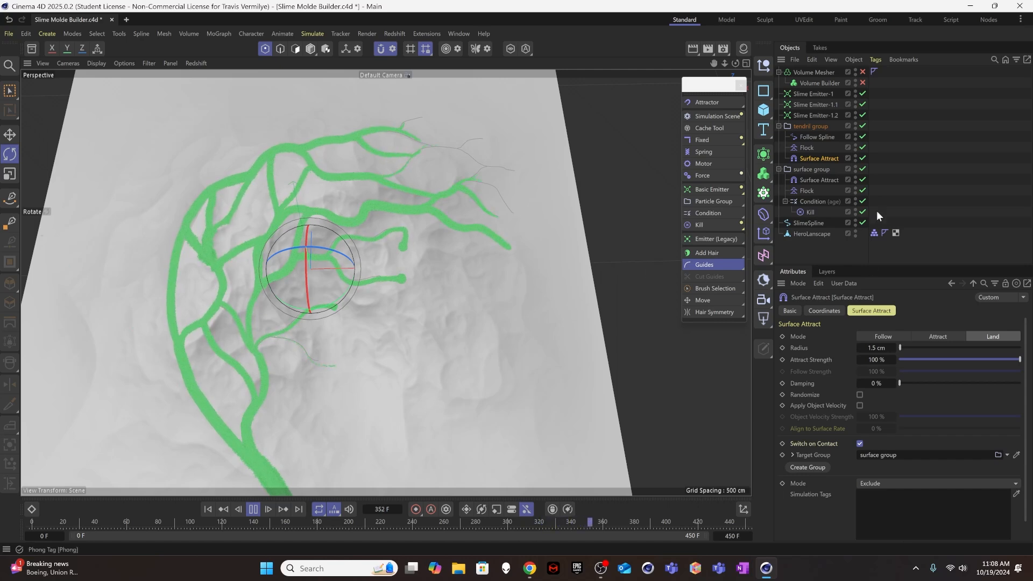
click(807, 192)
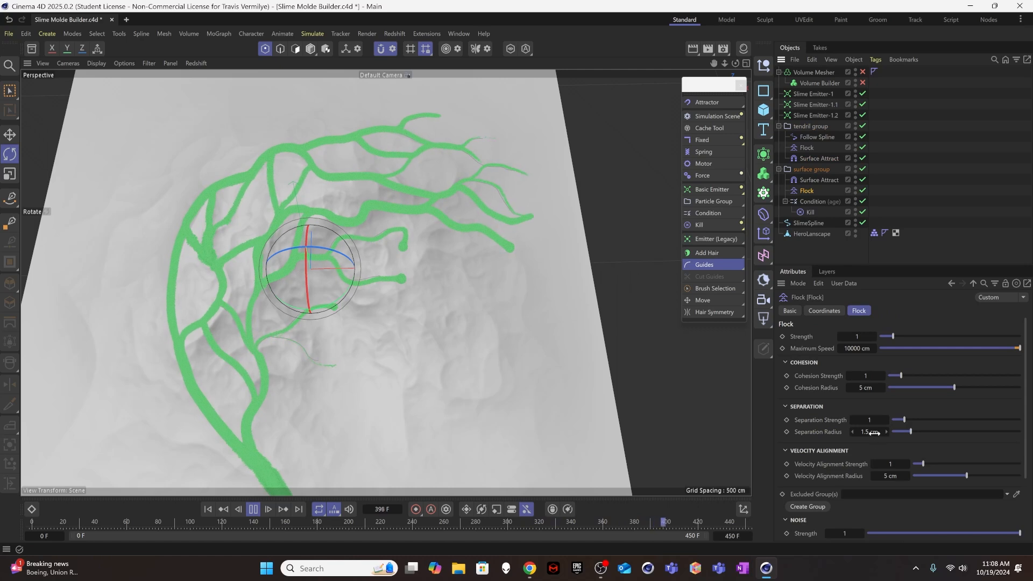
click(873, 432)
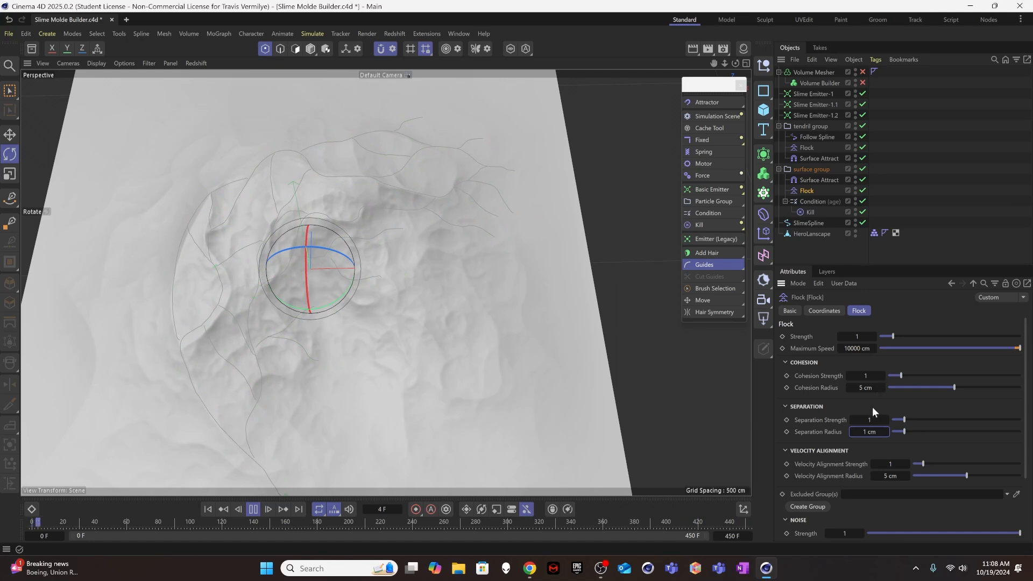
Step: Set the surface group's age Condition value to 120 F, play the simulation and stop it around frame 382
click(811, 202)
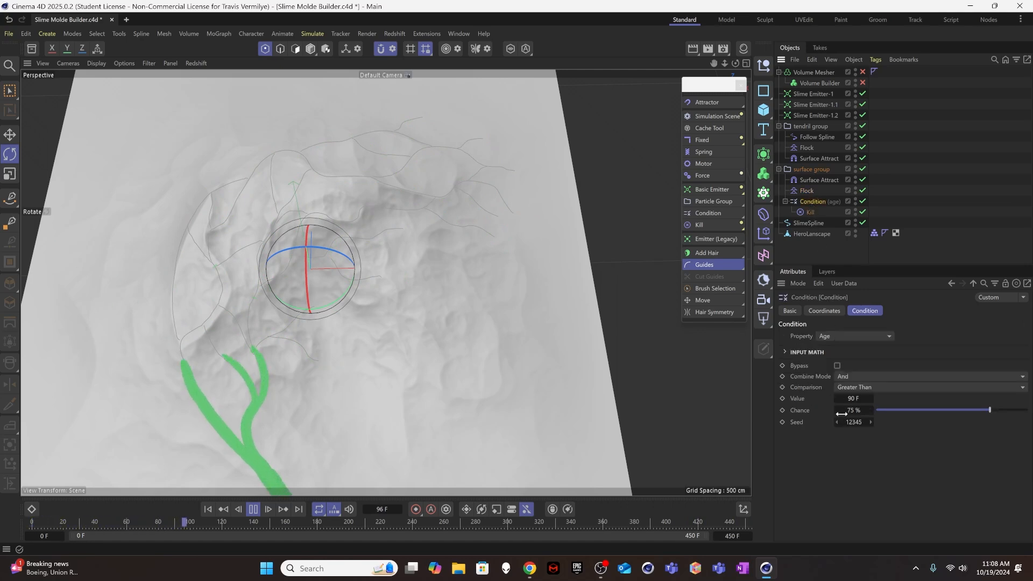
click(849, 399)
text(120)
key(Return)
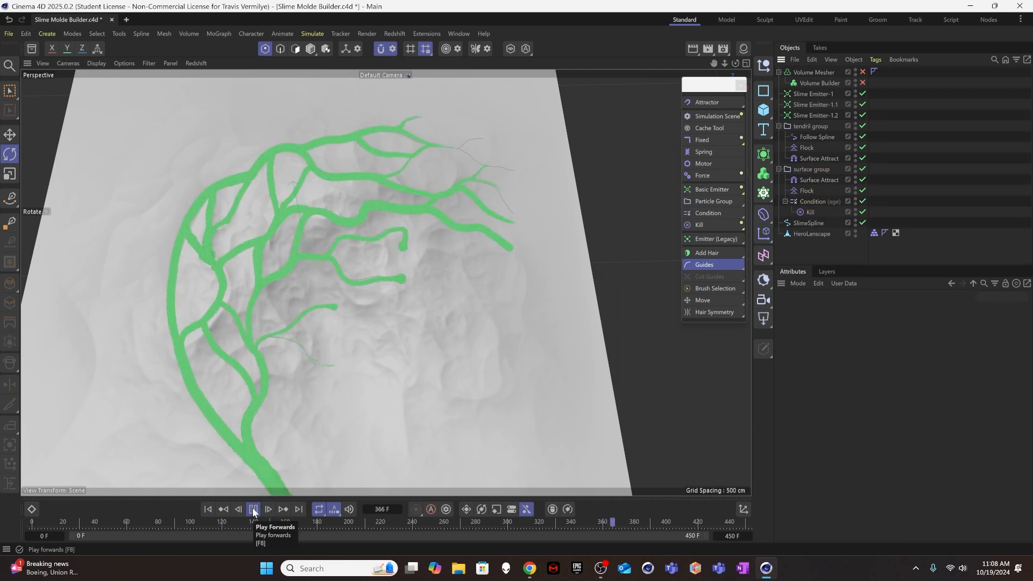
click(253, 510)
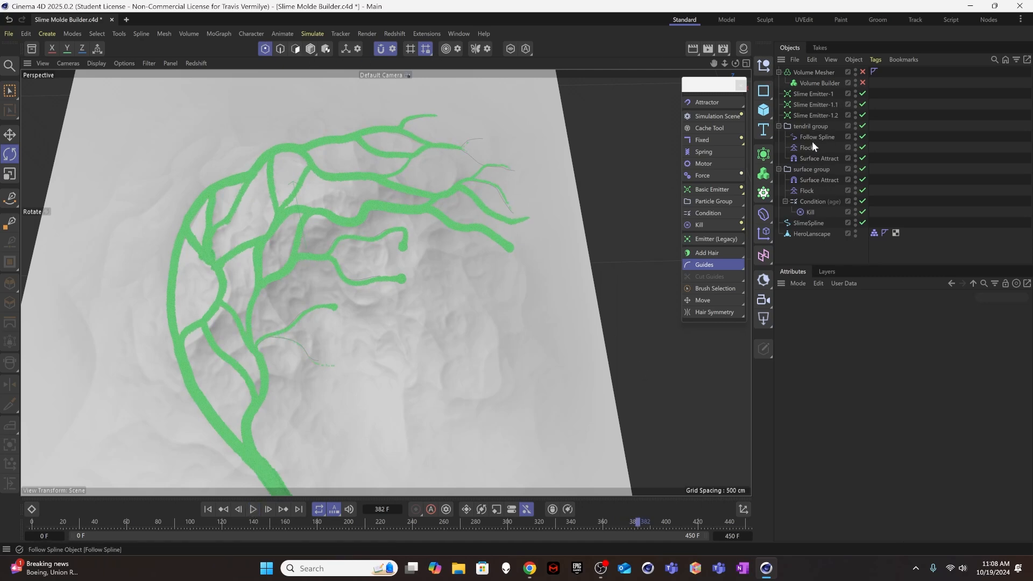
Step: Delete the lowest short branch near the terrain's centre from SlimeSpline and replay the simulation from the start
click(809, 221)
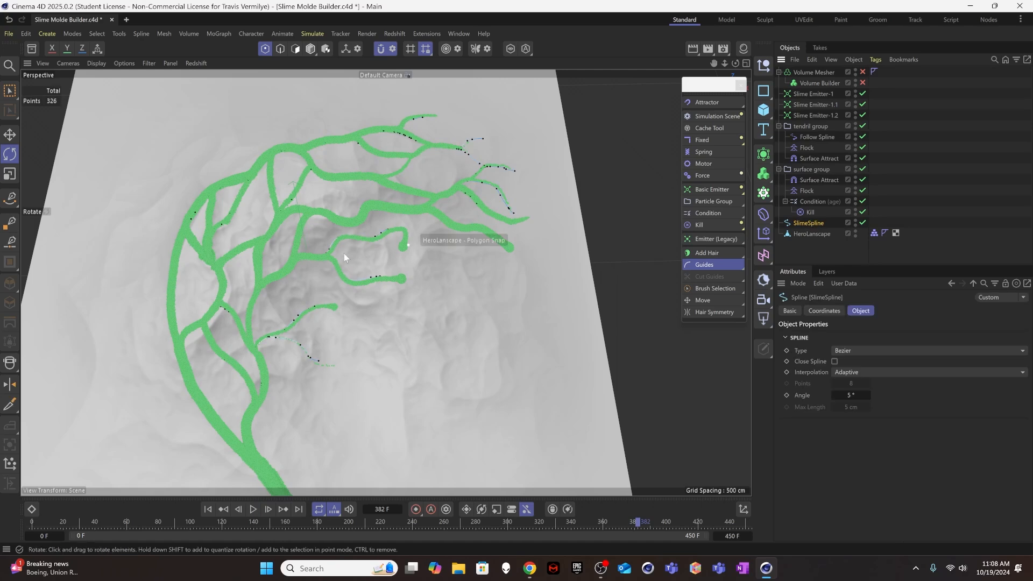
click(310, 358)
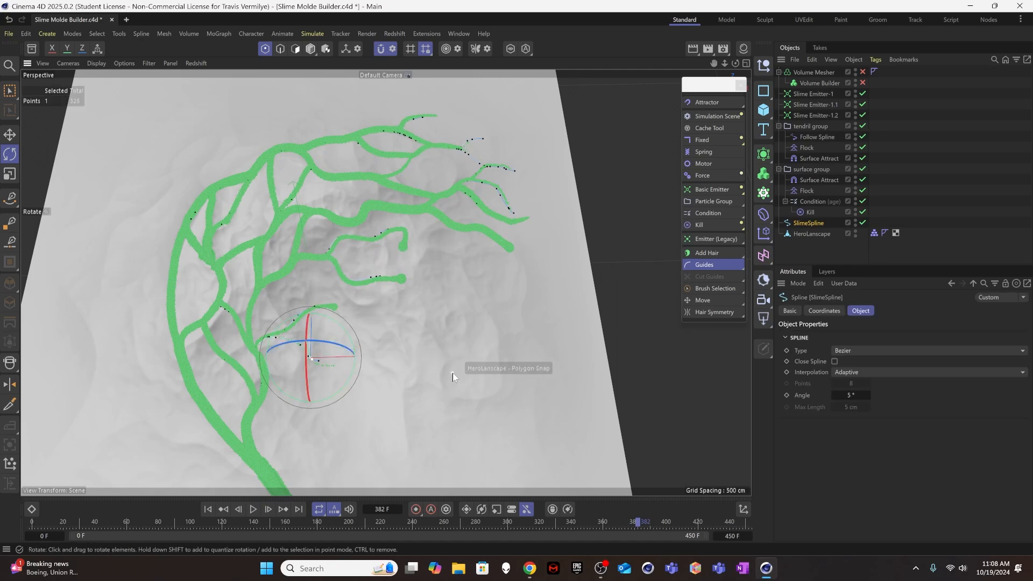
key(u)
key(w)
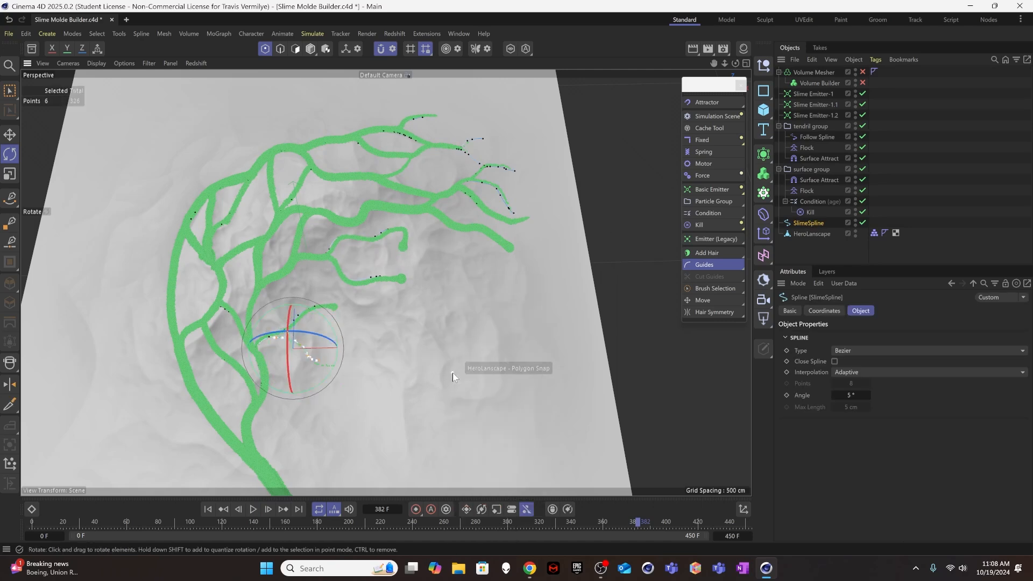
key(Delete)
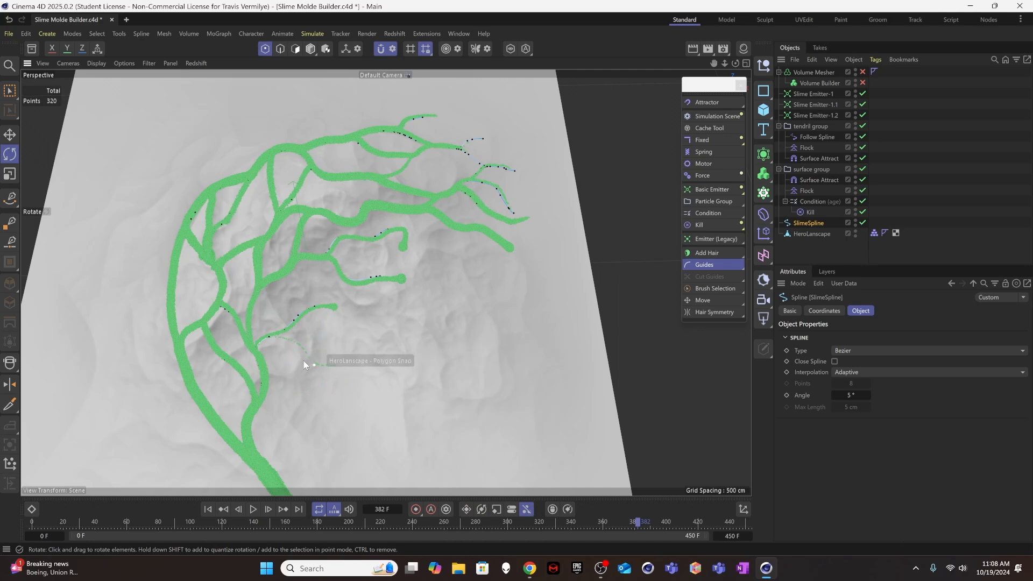
click(207, 509)
click(253, 509)
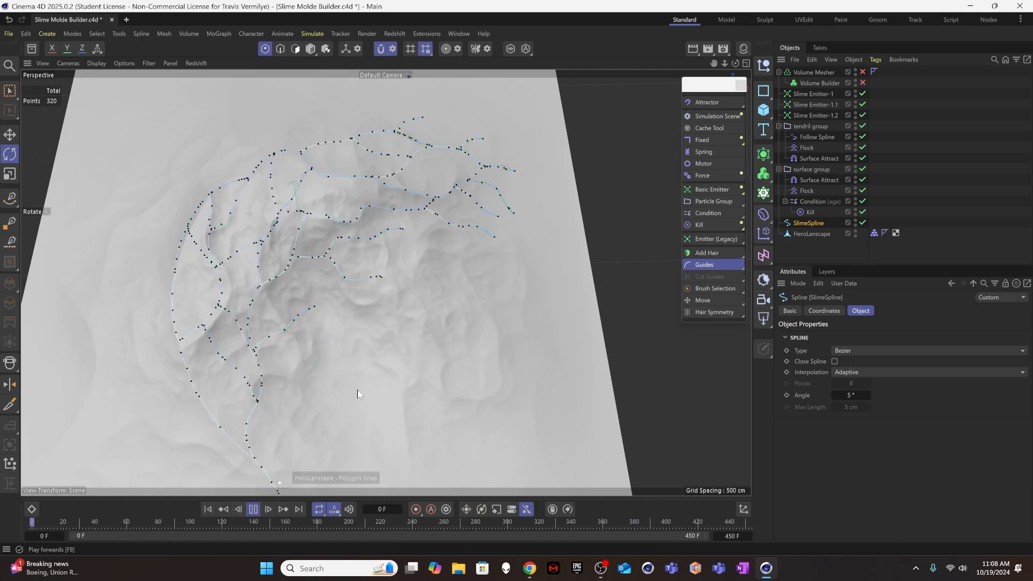
click(951, 215)
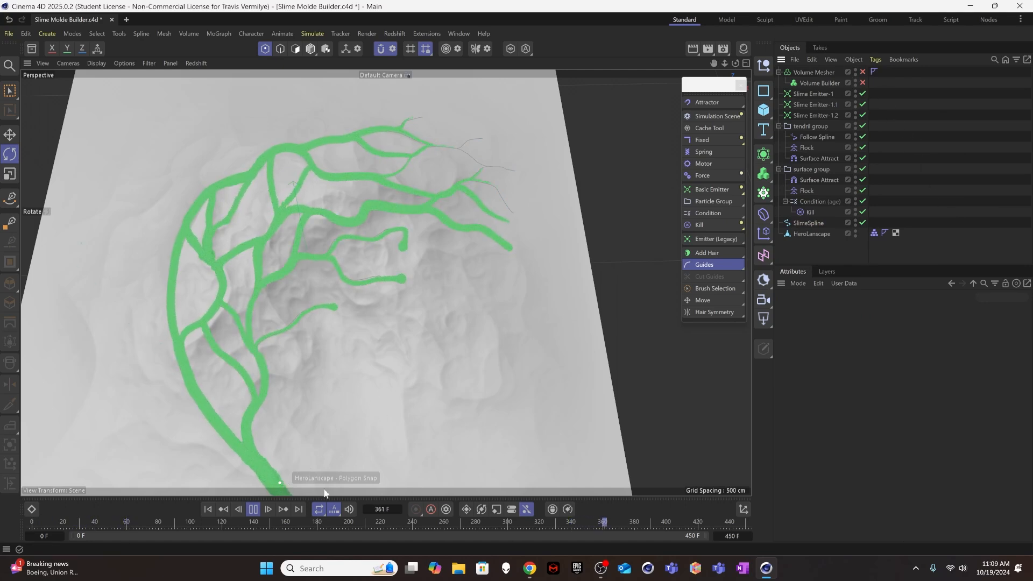
click(252, 509)
Step: Set the radius of the tendril group's Surface Attract modifier to 2 cm and rewind the simulation
mouse_move(350, 391)
alt+mouse_down()
mouse_move(350, 174)
mouse_move(315, 264)
mouse_move(298, 262)
mouse_move(373, 247)
mouse_move(260, 232)
mouse_move(307, 239)
alt+mouse_up()
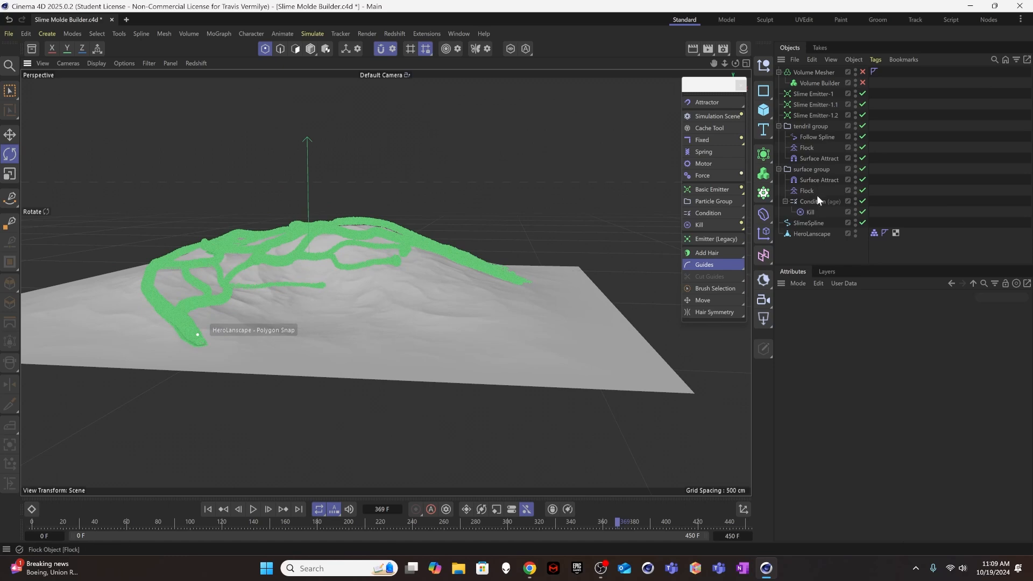
click(818, 158)
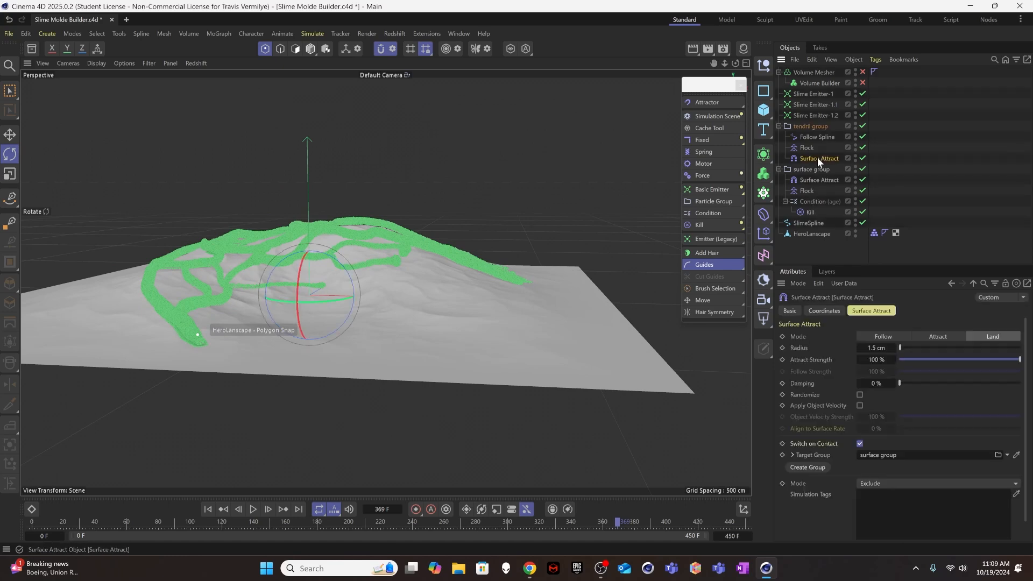
double_click(867, 348)
text(3)
key(Return)
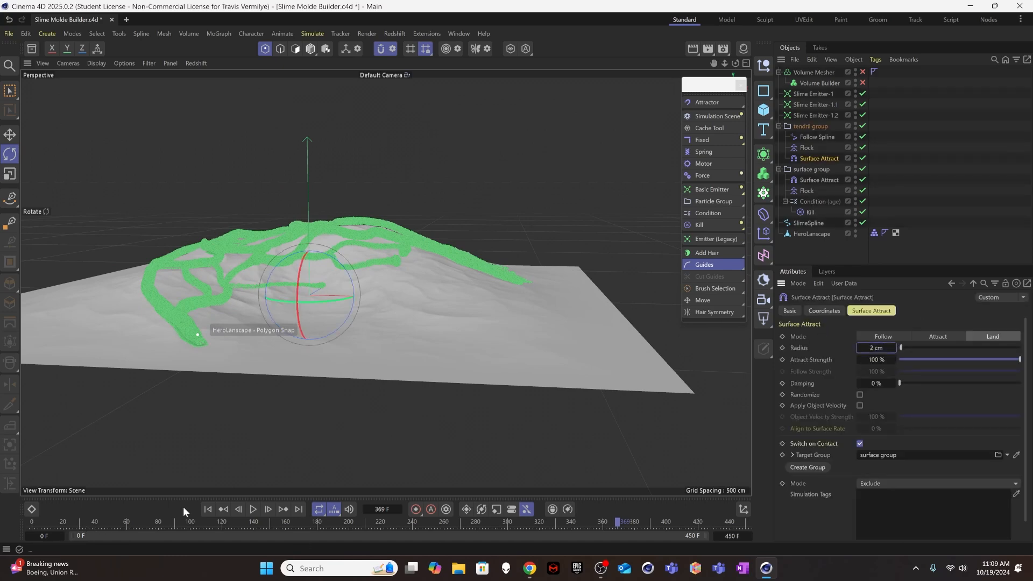
click(208, 509)
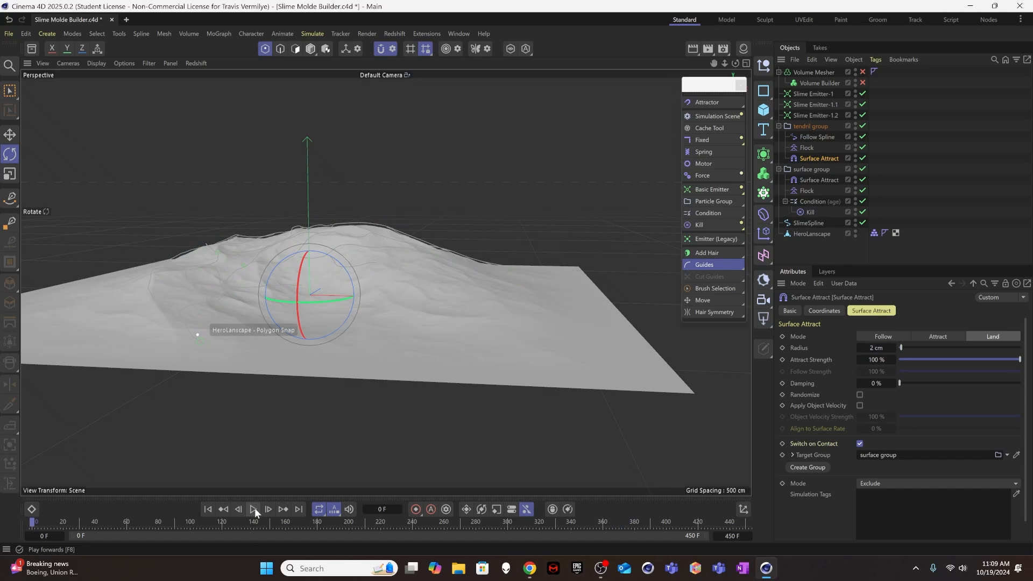
alt+drag(328, 337, 328, 304)
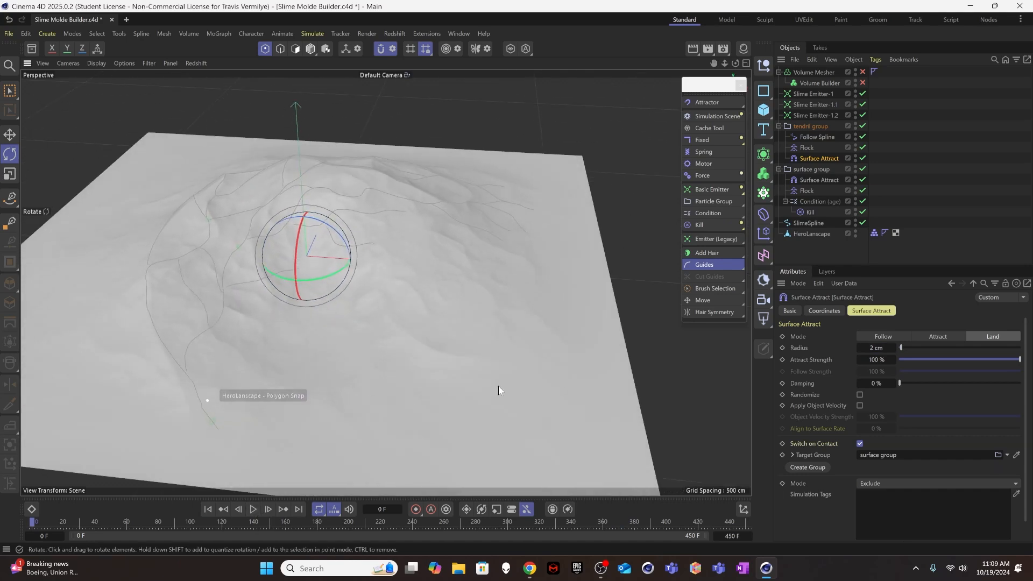
Step: Set the tendril group's Follow Spline exit behaviour to Switch Group targeting the surface group, and play the simulation to inspect the tendril ends
click(814, 137)
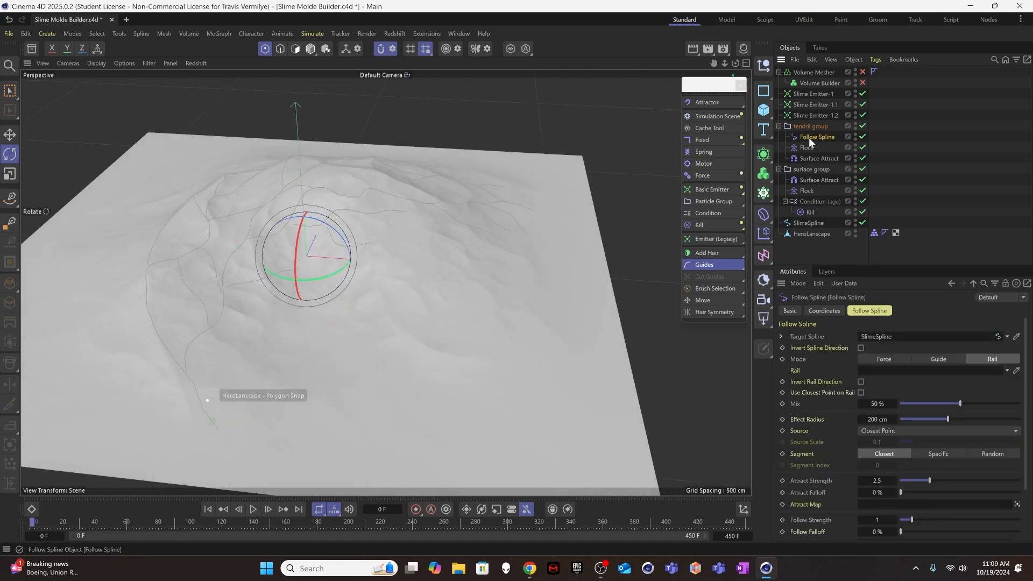
click(810, 157)
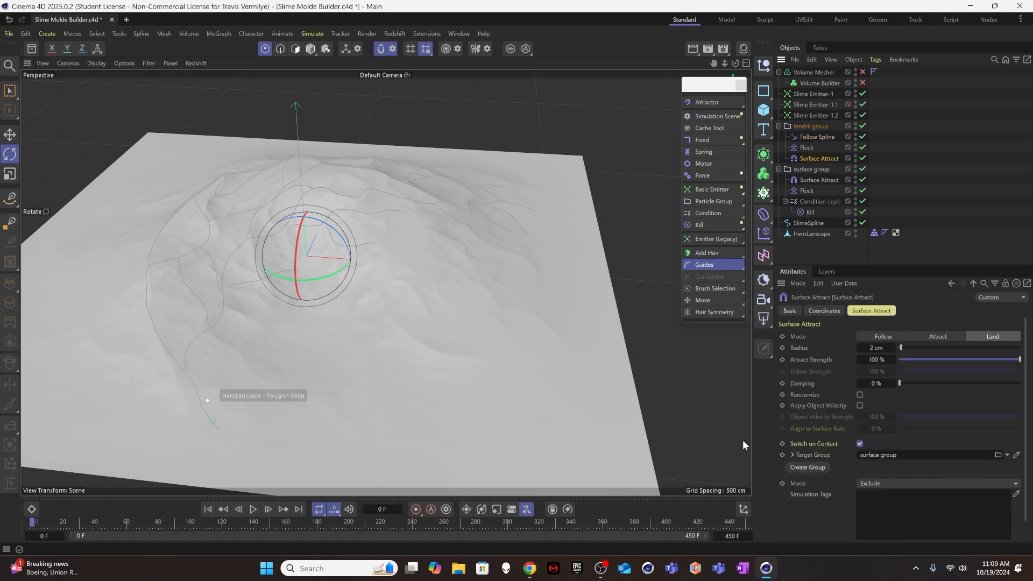
click(816, 138)
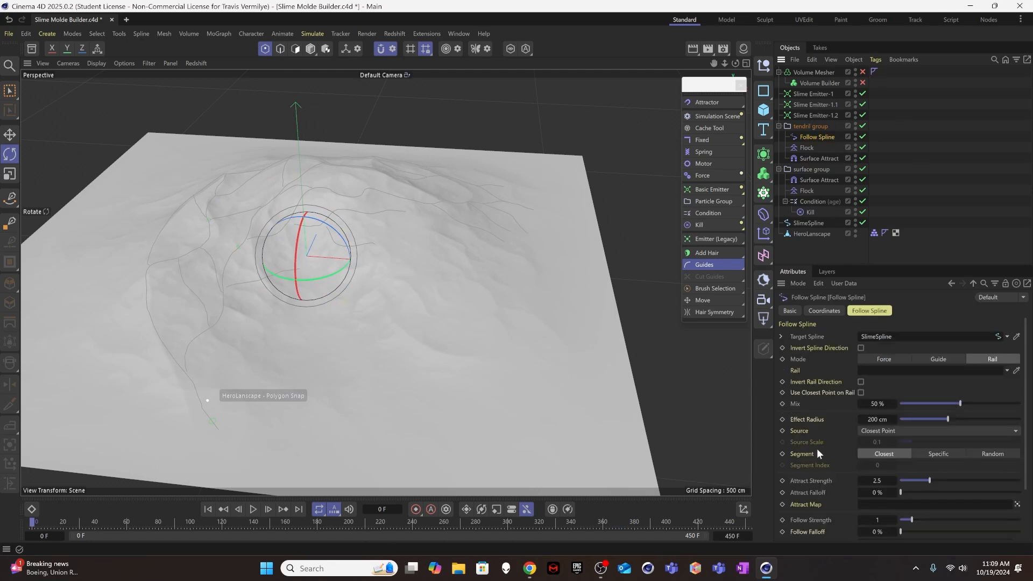
scroll(815, 521, down, 3)
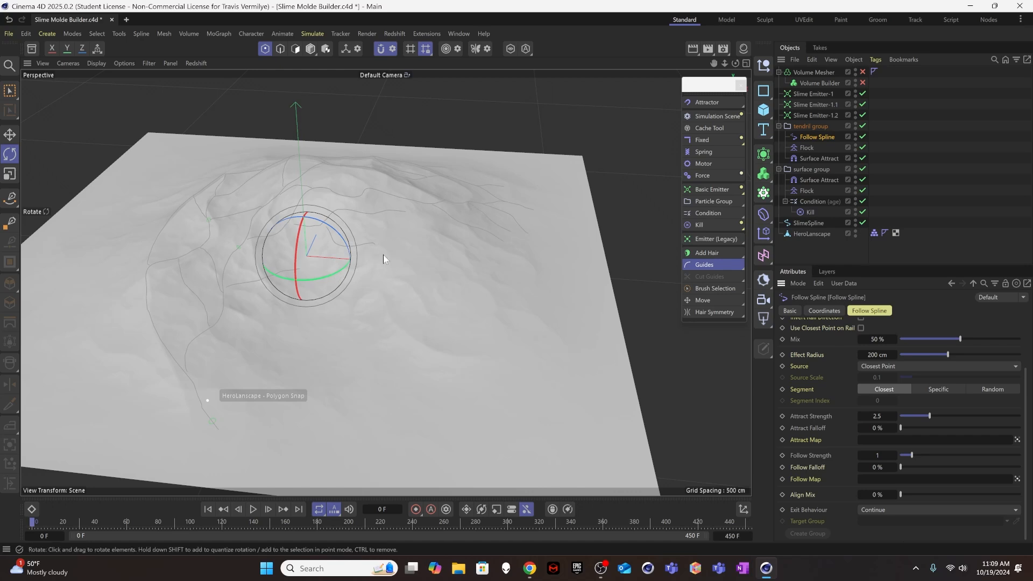
click(888, 511)
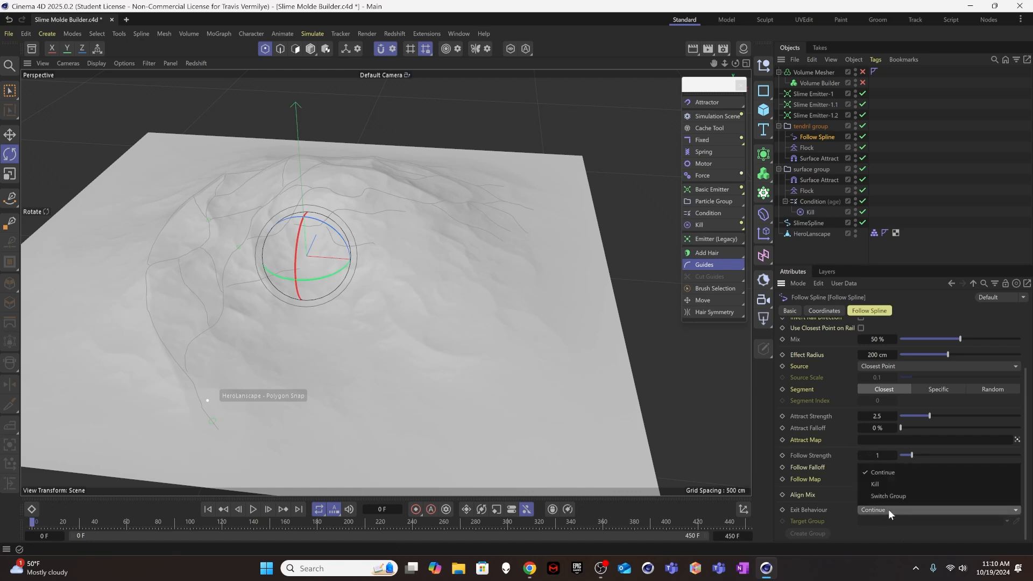
click(890, 498)
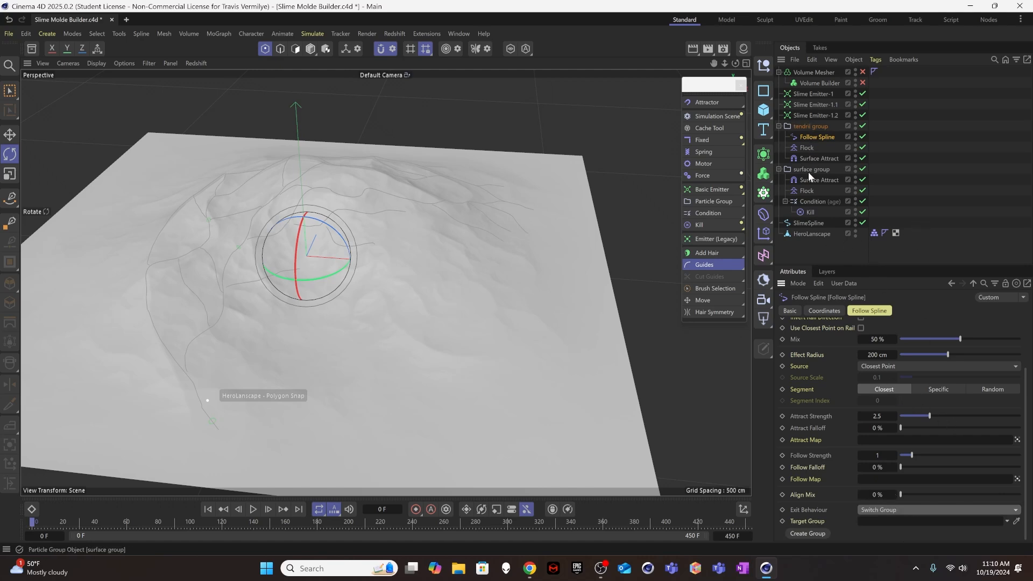
drag(810, 170, 897, 427)
drag(906, 533, 905, 523)
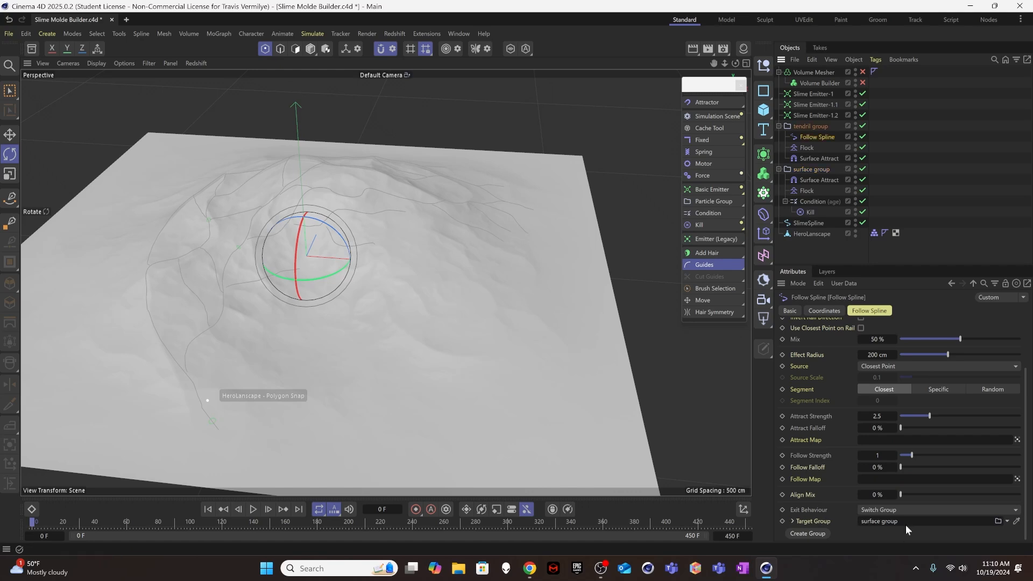
click(253, 510)
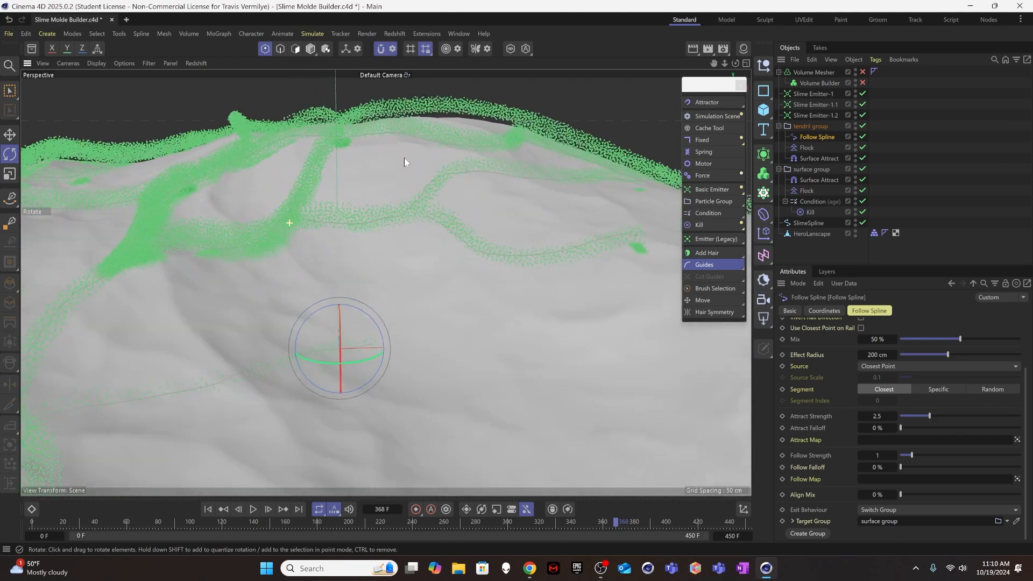
alt+drag(404, 161, 412, 190)
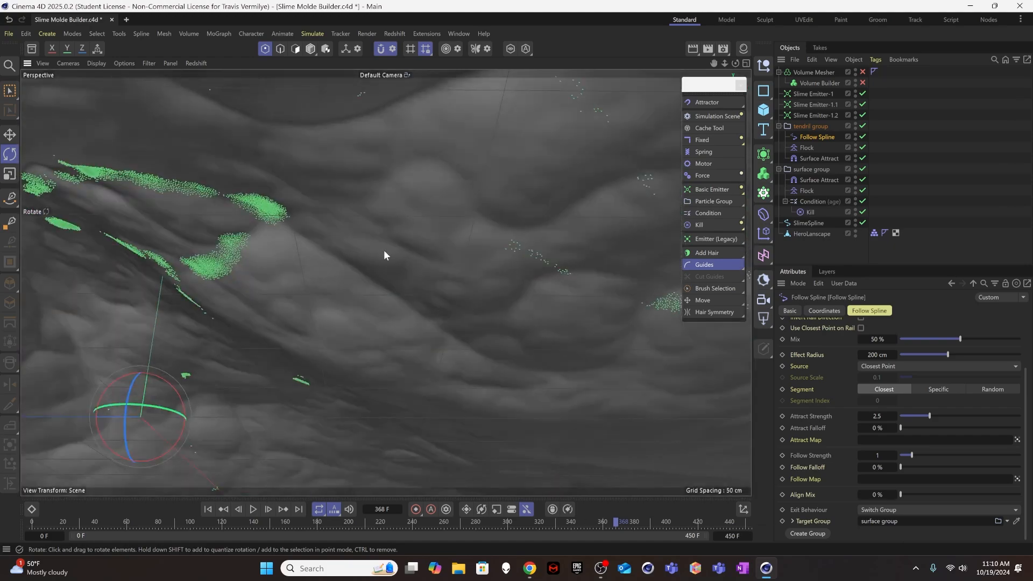
alt+drag(384, 255, 110, 353)
alt+right_drag(175, 280, 203, 275)
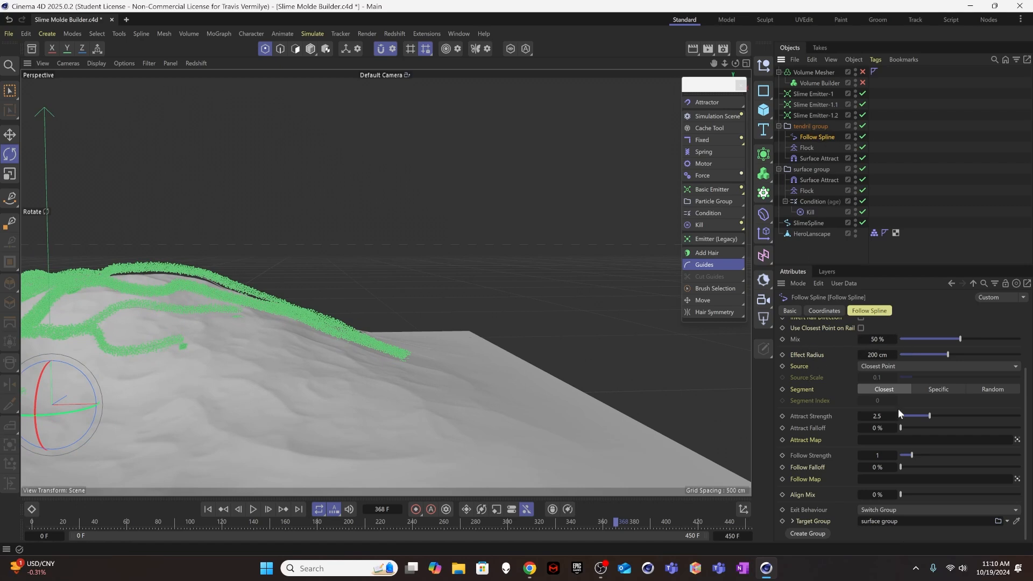
Step: Rewind the simulation, compare Follow Spline's Rail and Guide modes, and play it in Force mode
scroll(831, 379, up, 3)
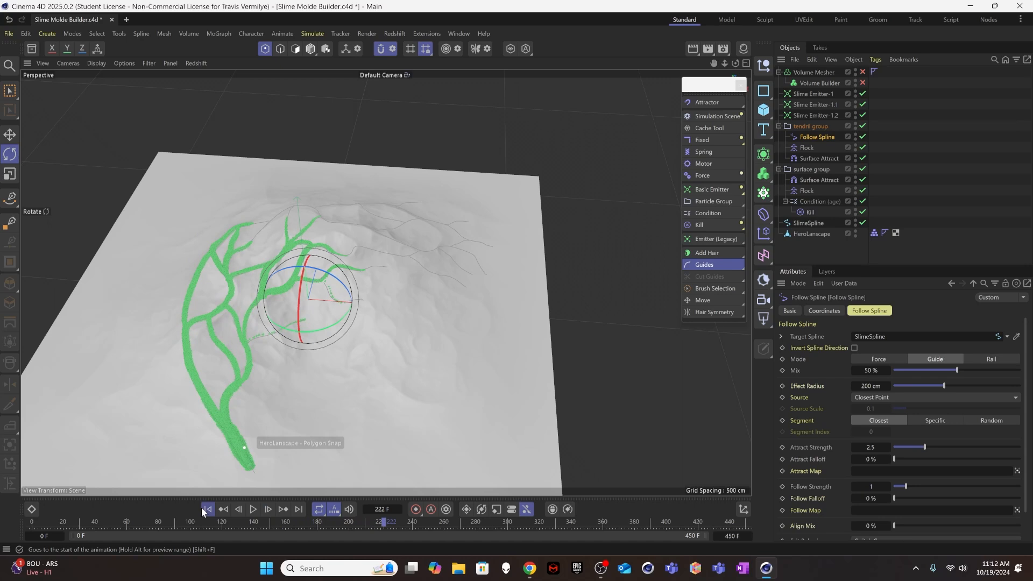
click(208, 509)
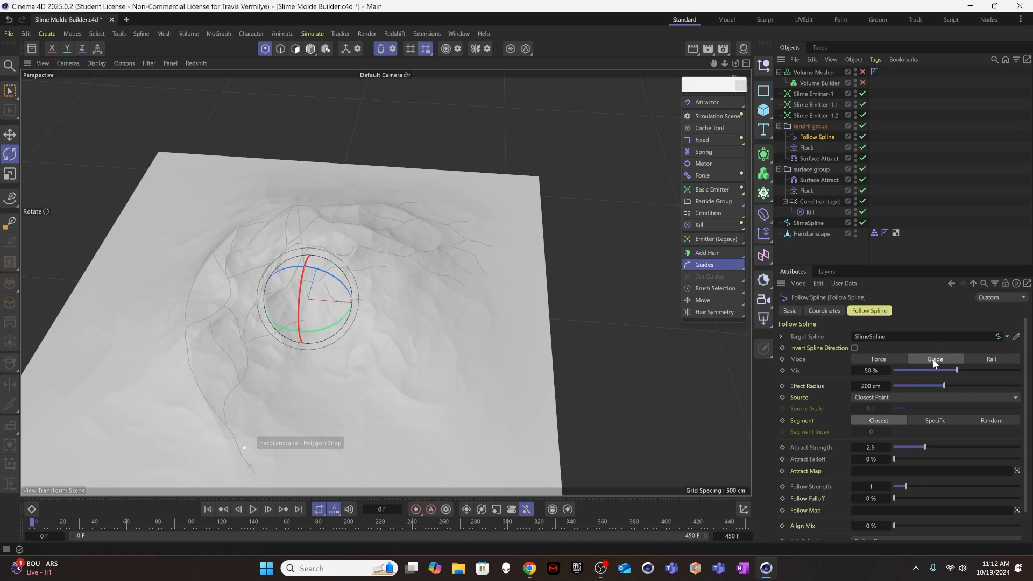
click(994, 359)
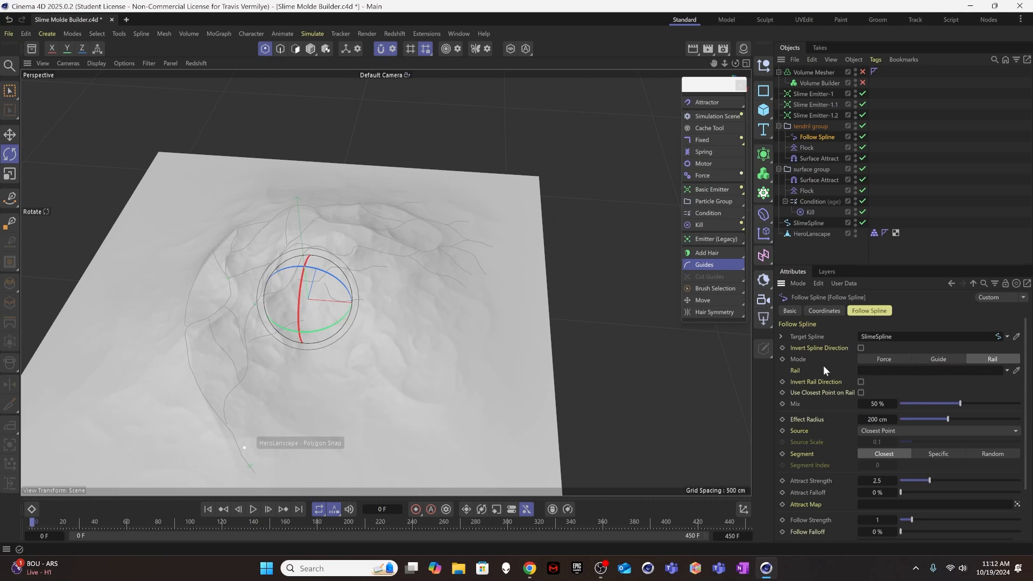
click(939, 359)
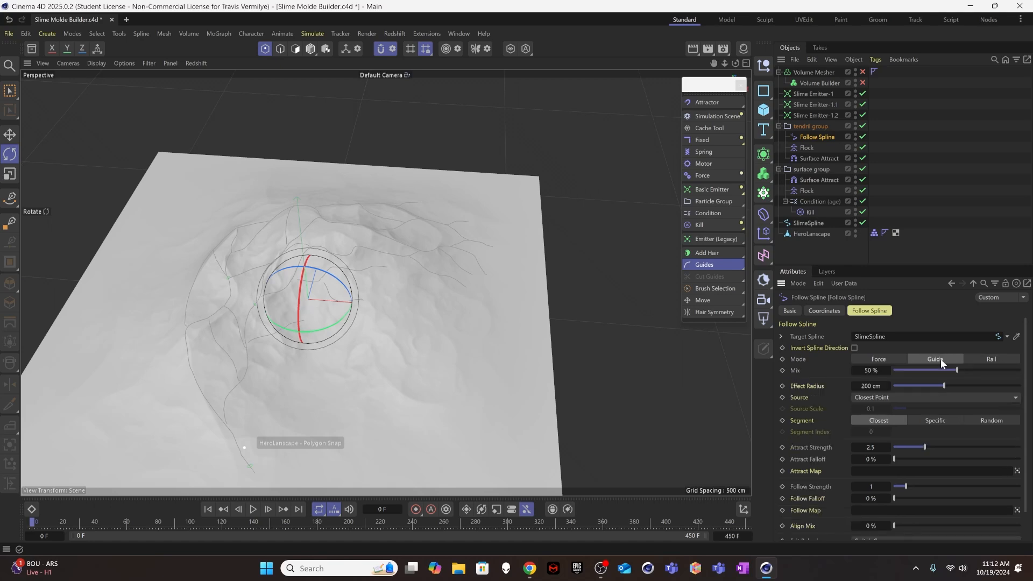
click(887, 359)
click(253, 509)
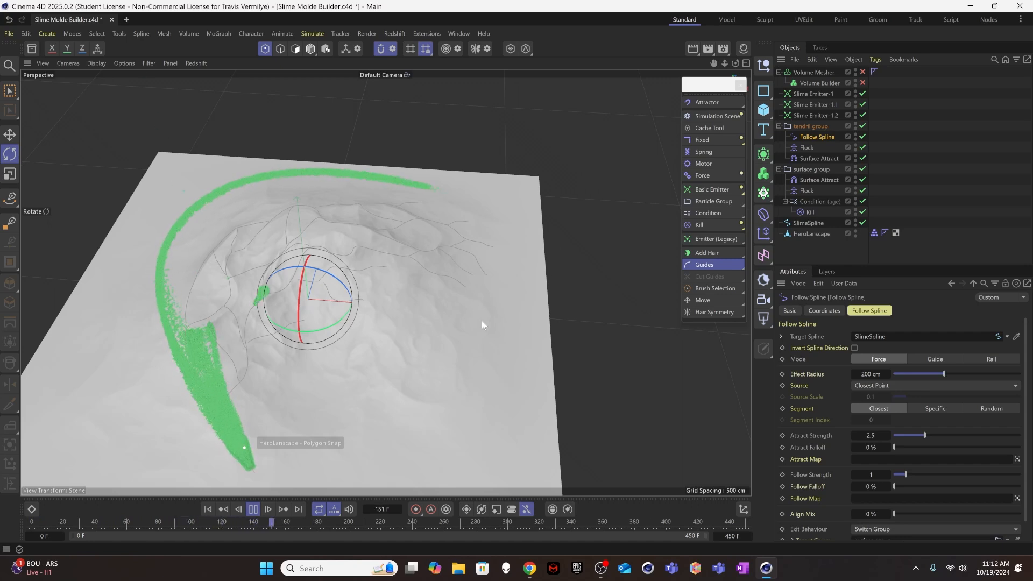
alt+drag(482, 320, 373, 301)
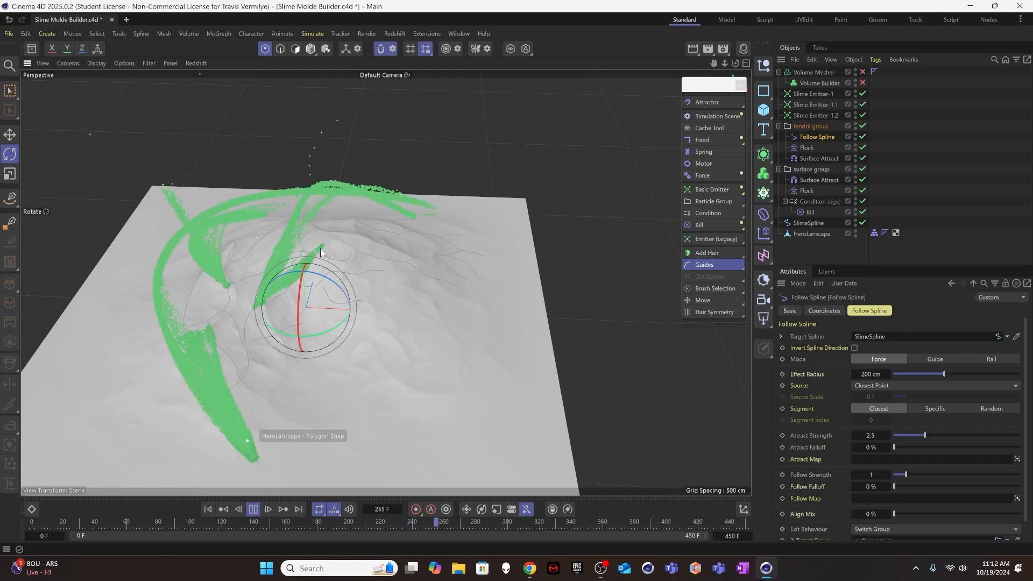
Step: Set the tendril group's Follow Spline mode to Guide and restart the simulation from the first frame
click(926, 357)
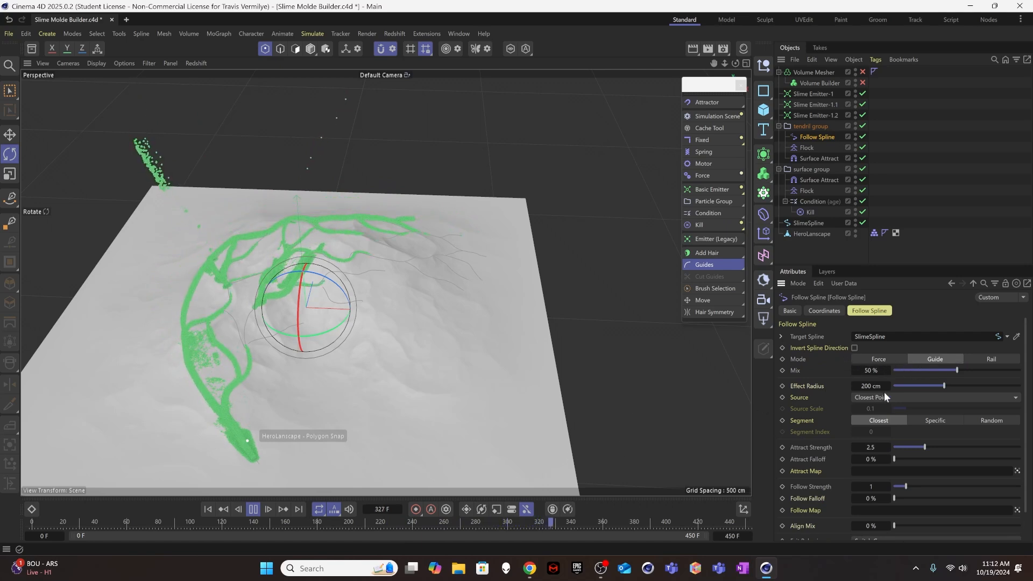
click(209, 509)
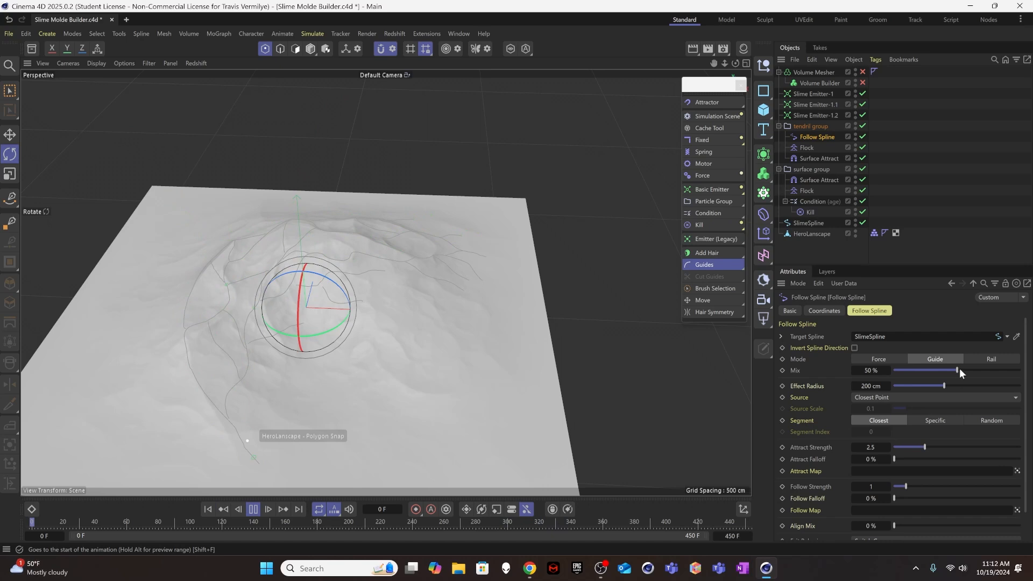
Step: Set the tendril group's Follow Spline mix to 70% and inspect the particle tendrils while the simulation plays
drag(957, 370, 961, 371)
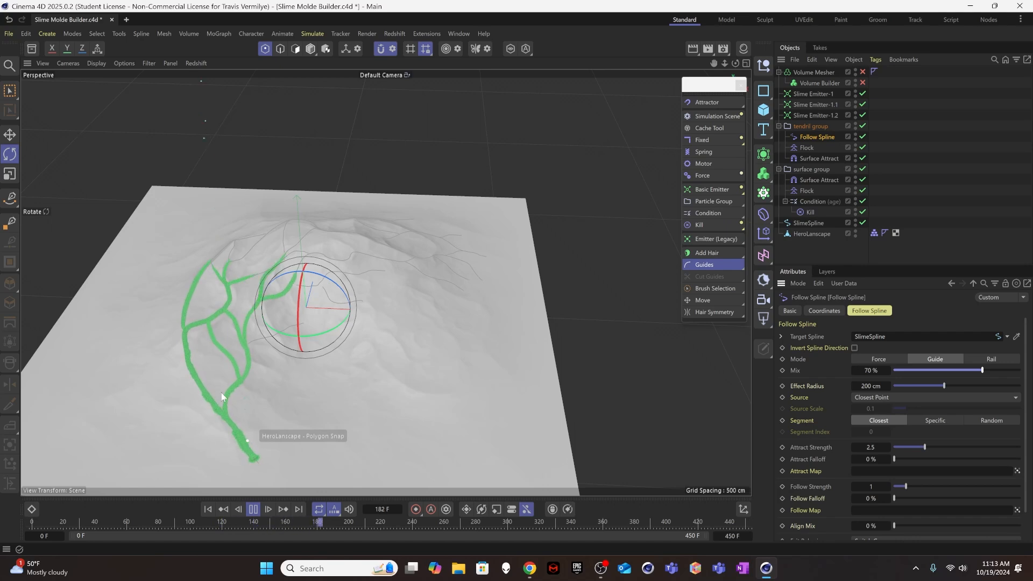
alt+drag(188, 398, 322, 338)
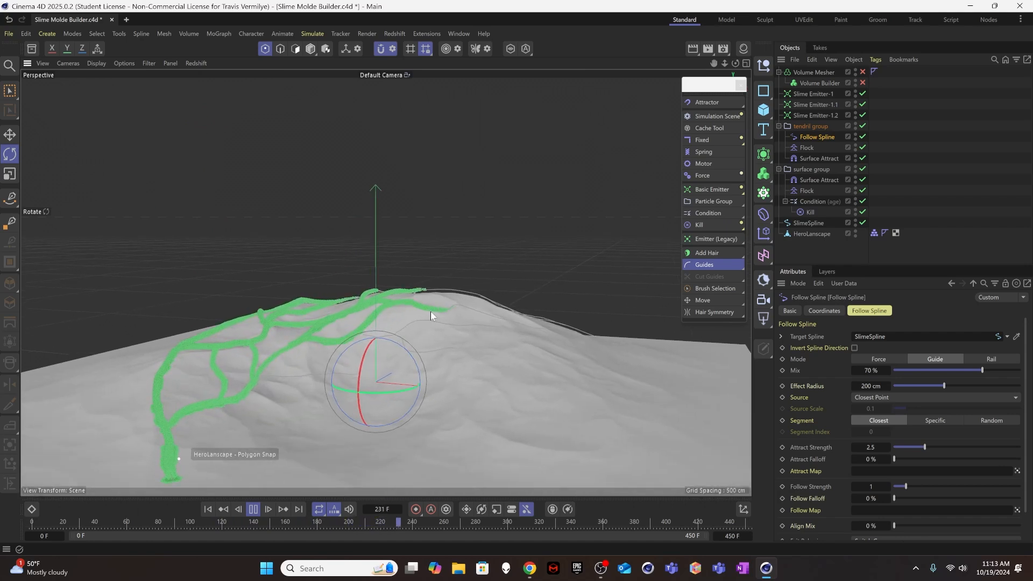
alt+drag(334, 330, 340, 386)
scroll(340, 396, up, 5)
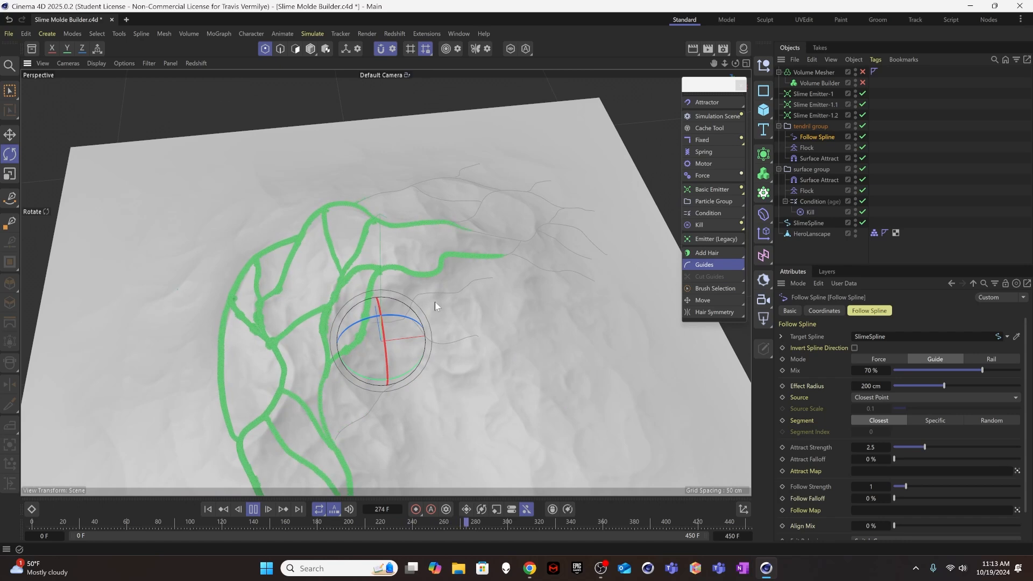
Step: Set the separation radius of the tendril group's Flock modifier to 3 cm
click(805, 191)
click(809, 148)
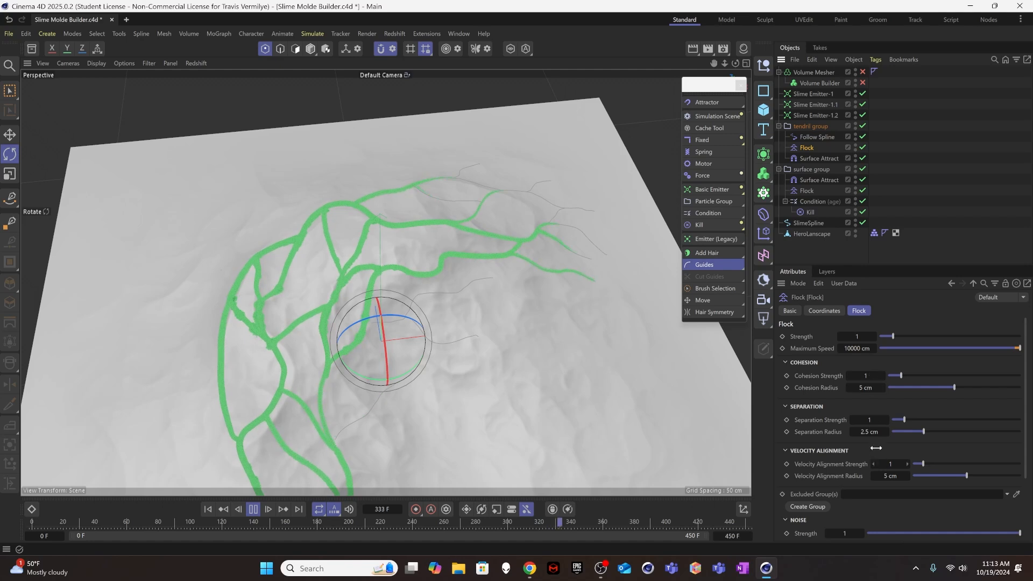
click(876, 432)
text(3)
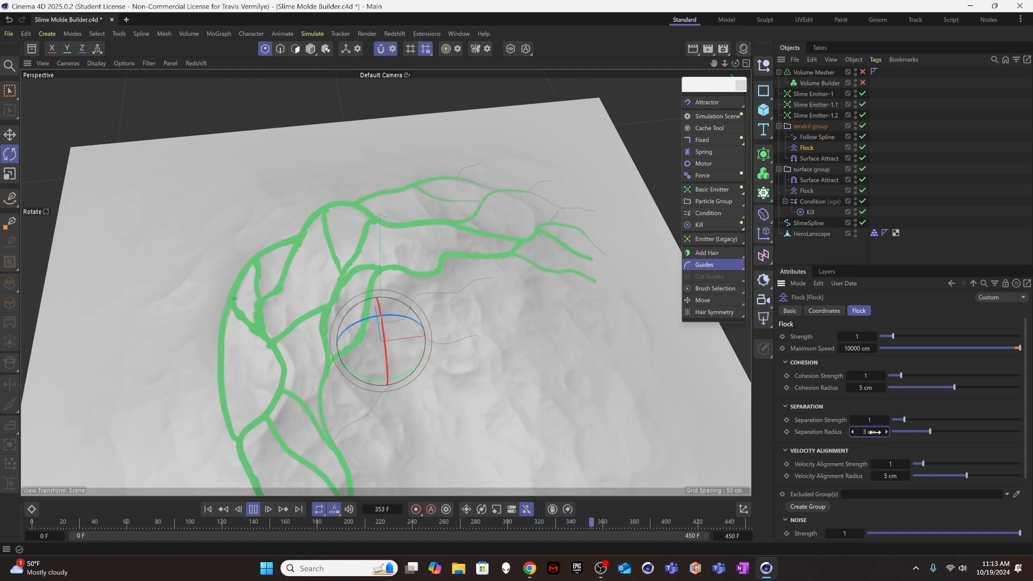
key(Return)
Step: Set the mix of the tendril group's Follow Spline modifier to 65%
click(812, 137)
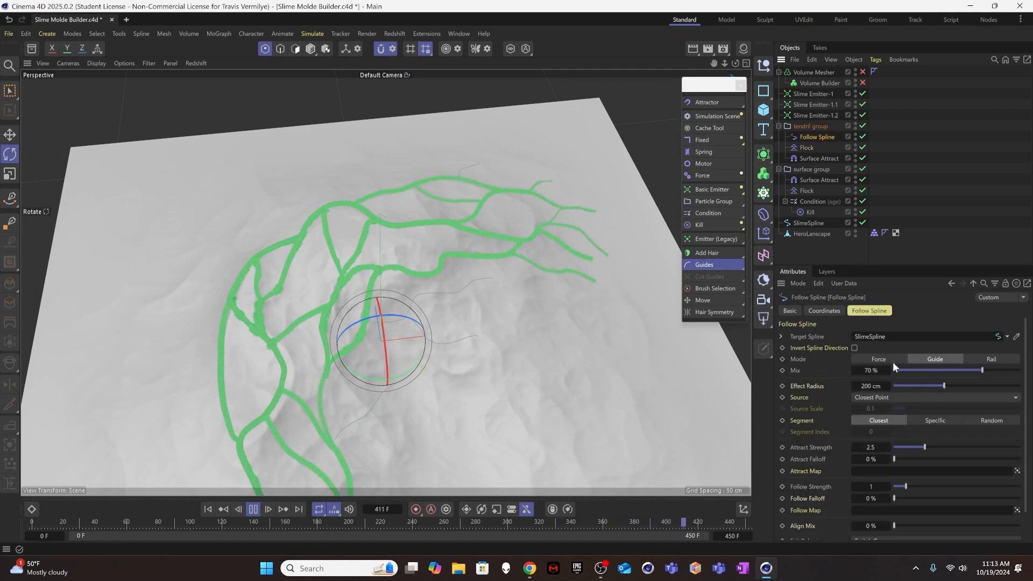
click(875, 370)
text(65)
key(Return)
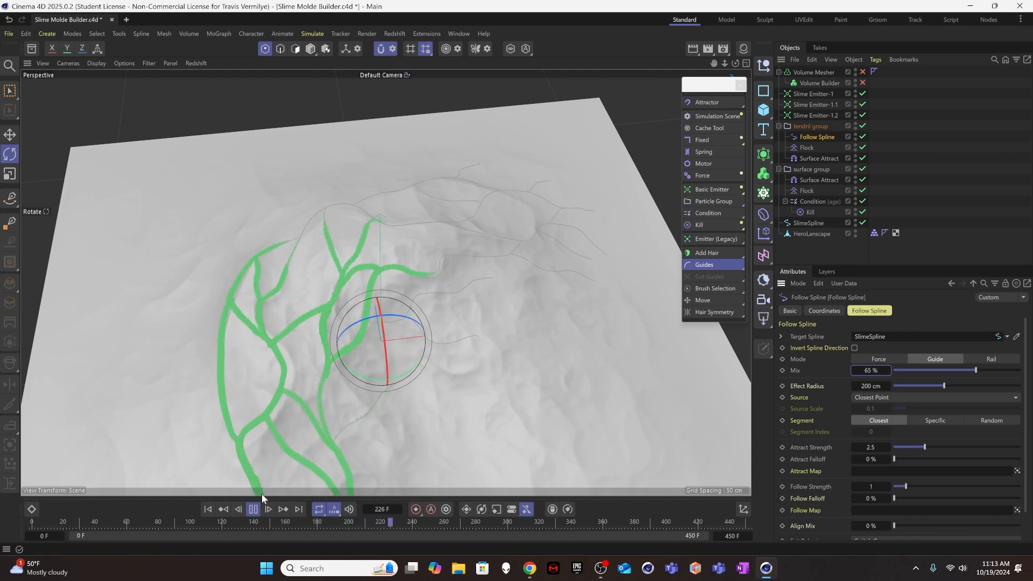
Step: Set the emission size of Slime Emitter-1.1 to 5 cm in both X and Y
click(815, 105)
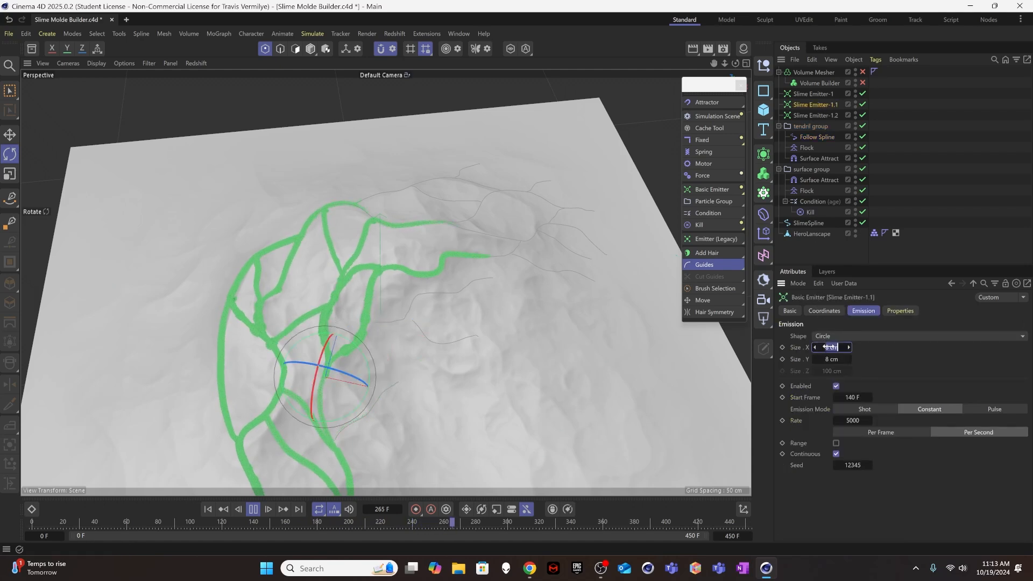
key(BackSpace)
text(5)
key(Tab)
text(5)
key(Return)
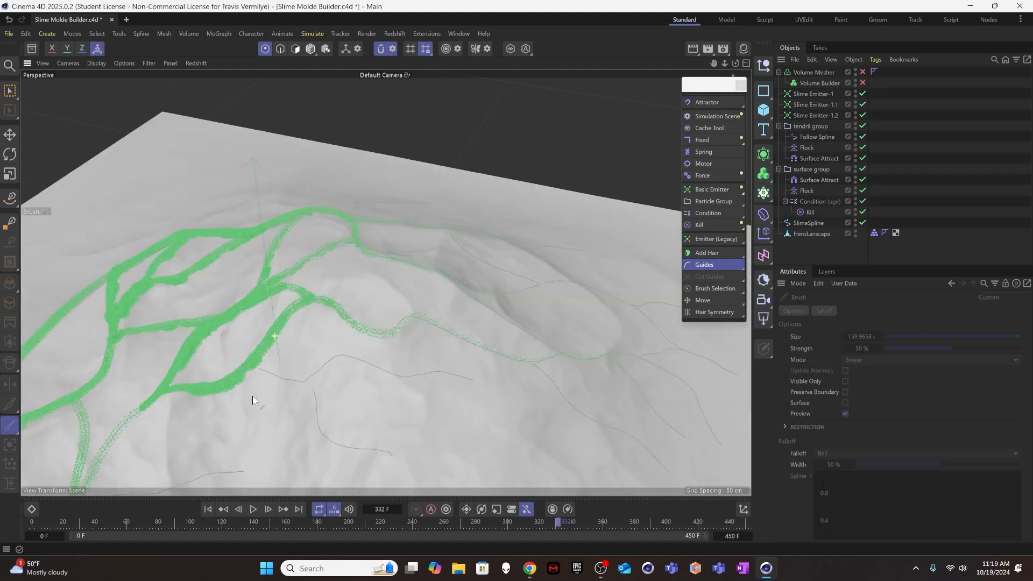
Step: Set the particle speed of all three slime emitters together to 200 cm
alt+drag(253, 401, 268, 329)
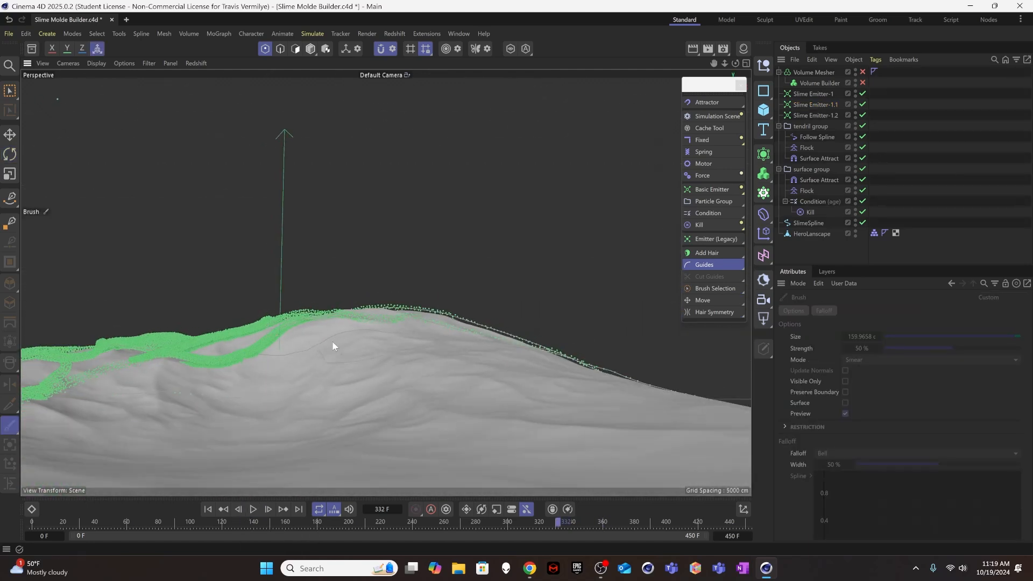
alt+drag(333, 343, 376, 371)
alt+drag(231, 353, 331, 302)
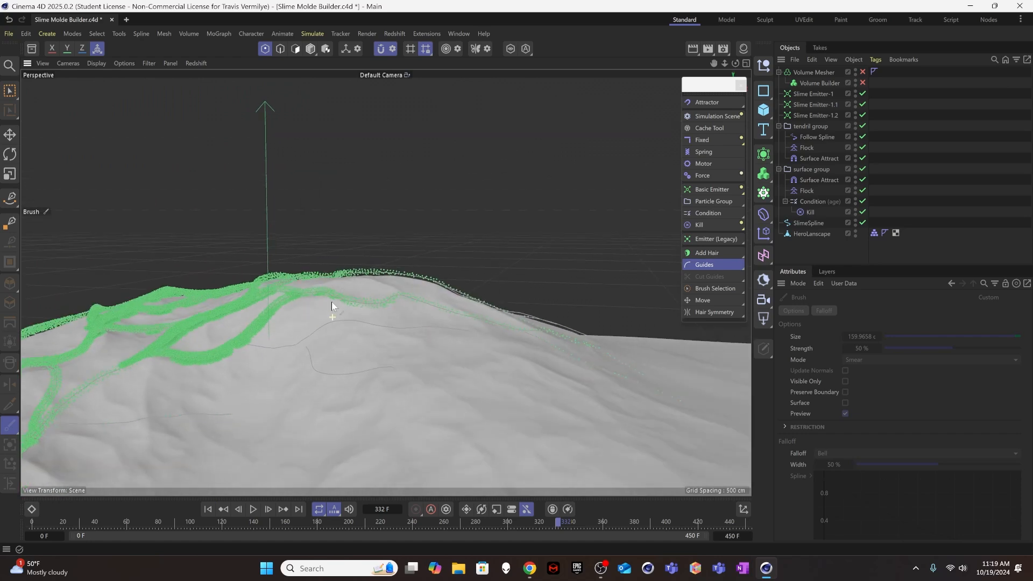
click(818, 95)
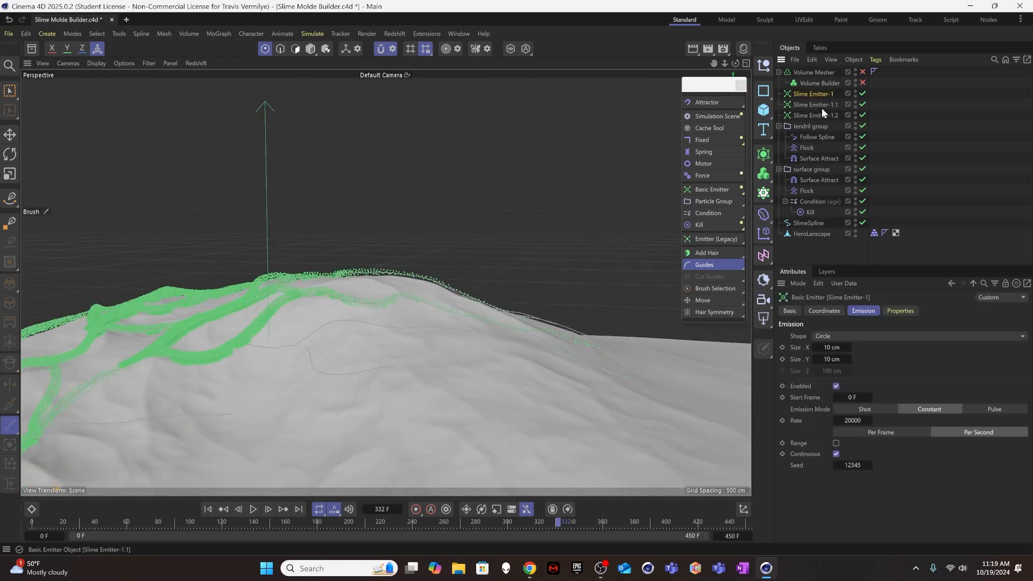
shift+click(823, 116)
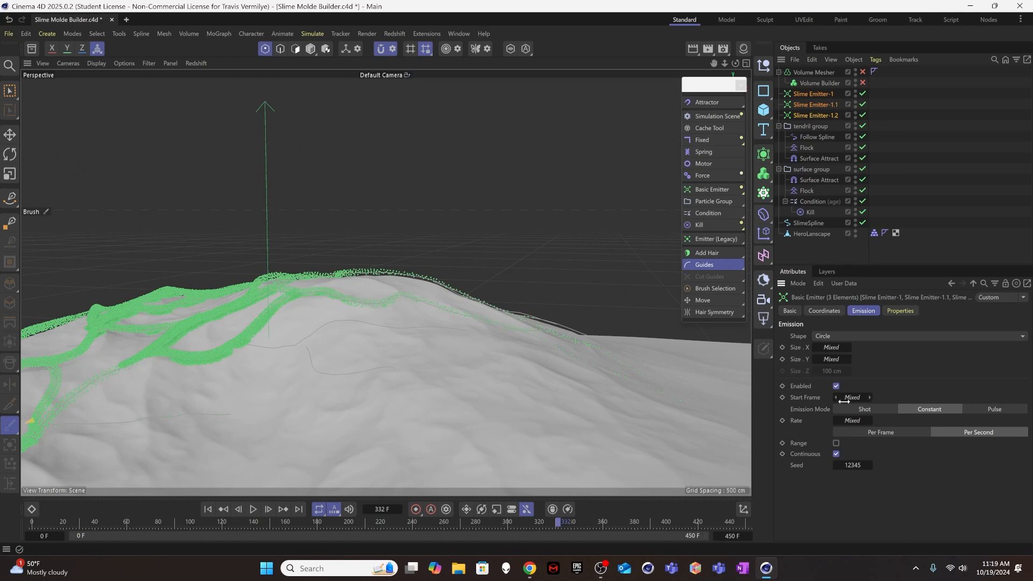
click(910, 312)
click(877, 427)
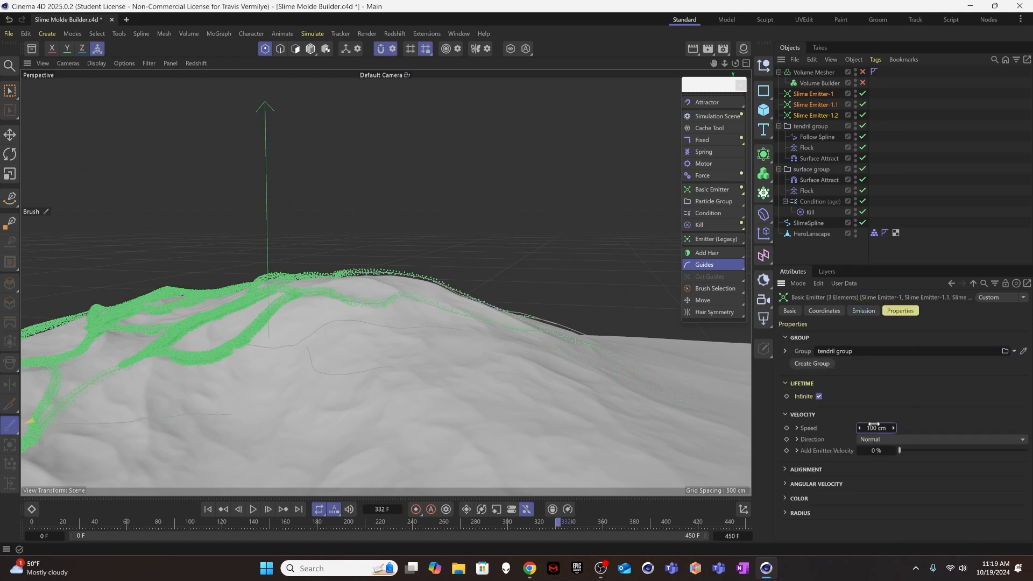
text(200)
key(Return)
Step: Restart the simulation from the first frame and examine how the tendrils grow across the terrain
click(208, 509)
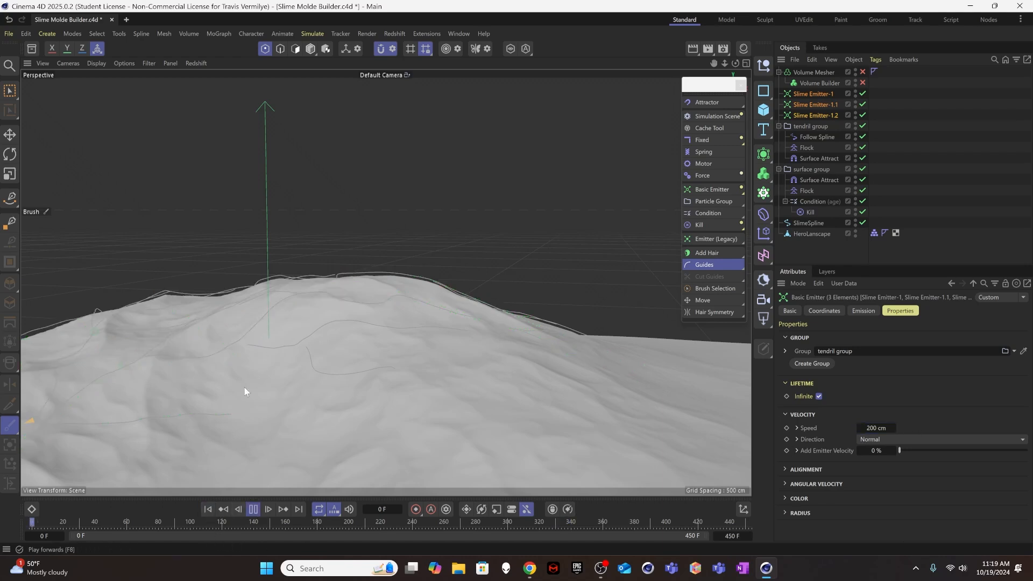
alt+middle_drag(267, 364, 370, 282)
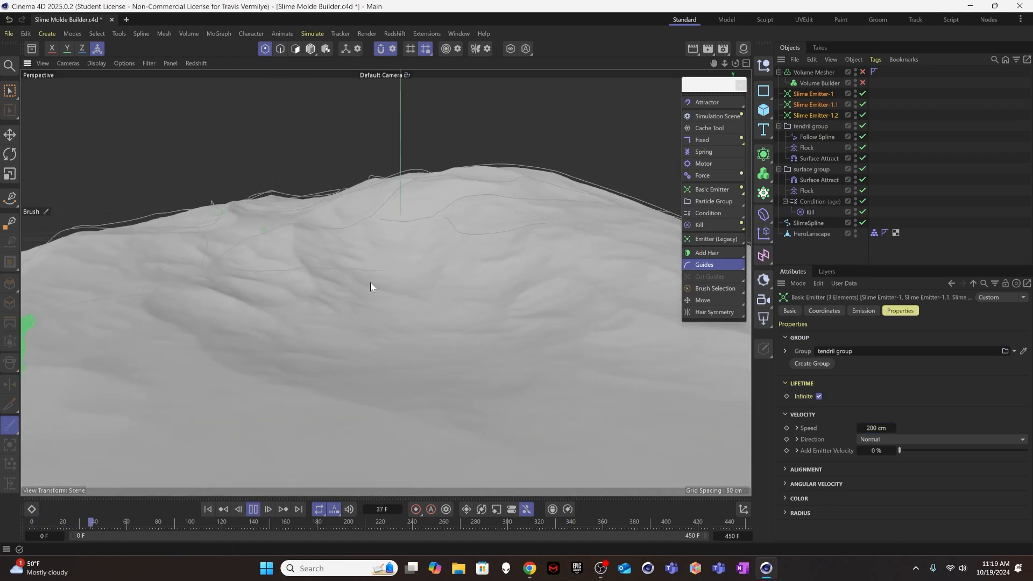
alt+drag(354, 294, 350, 334)
alt+right_drag(339, 334, 242, 349)
alt+middle_drag(305, 334, 248, 341)
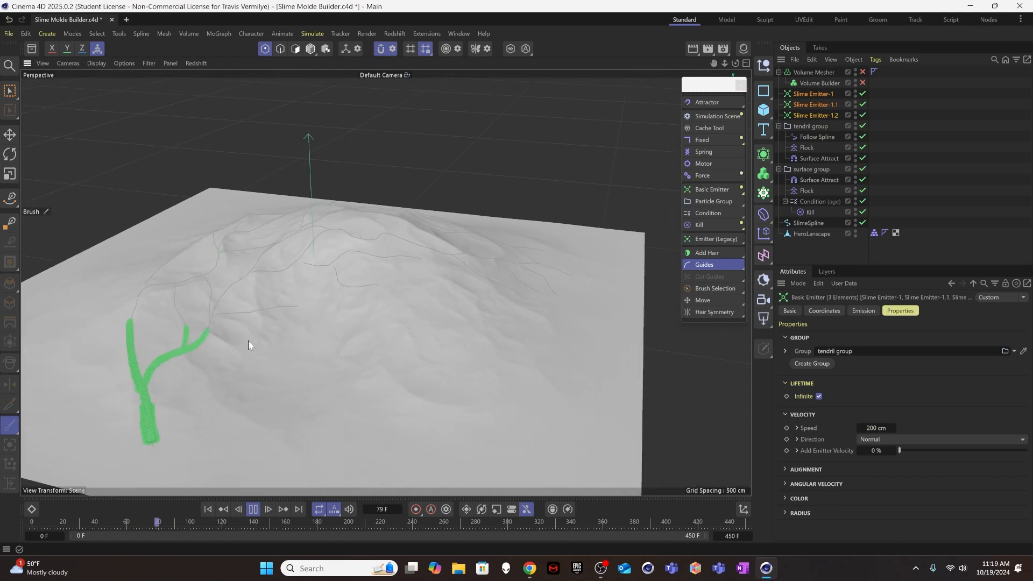
alt+drag(248, 340, 243, 365)
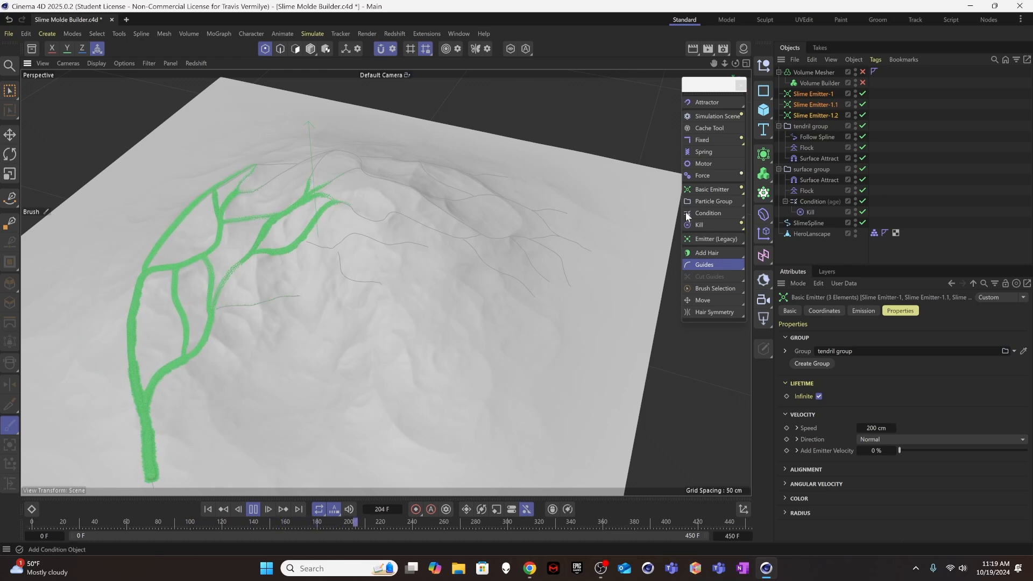
Step: Change the emission rate of Slime Emitter-1
click(848, 127)
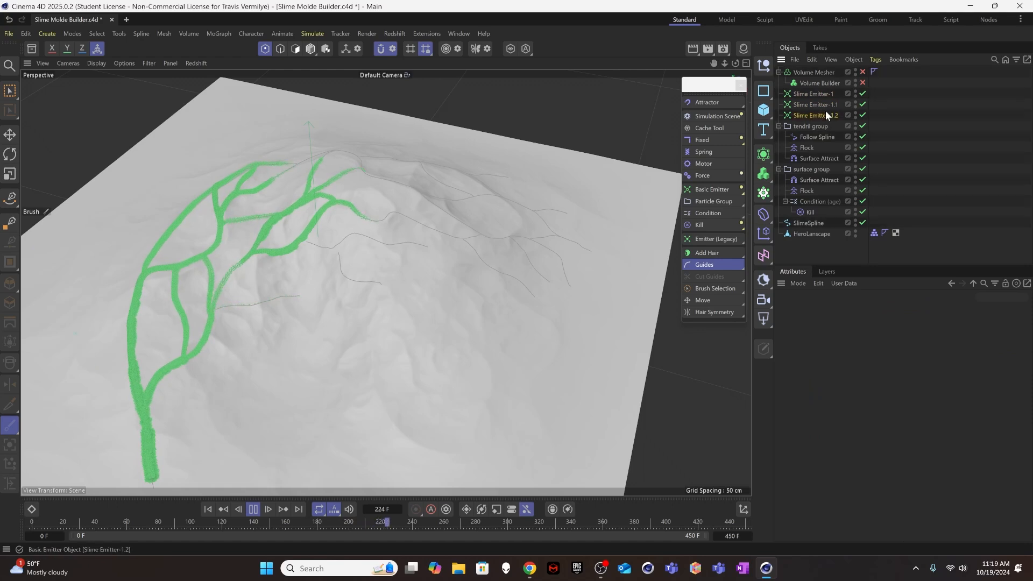
click(826, 115)
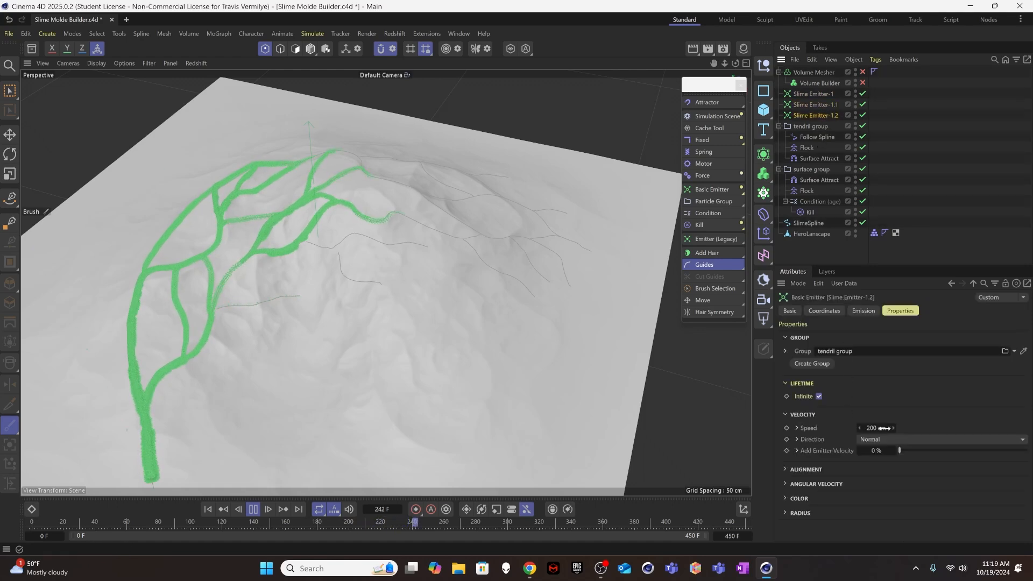
click(808, 106)
click(813, 94)
click(863, 311)
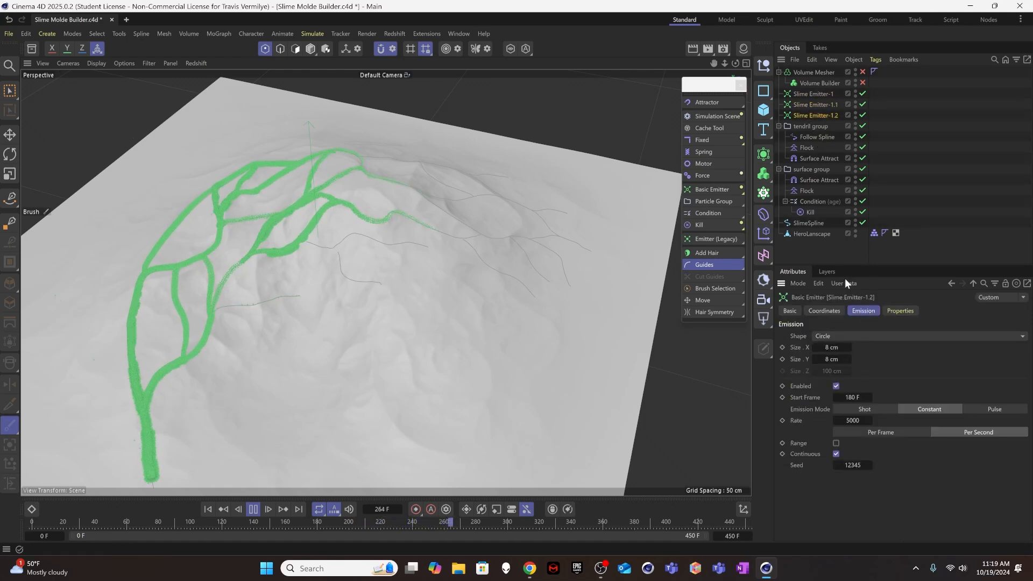
click(855, 420)
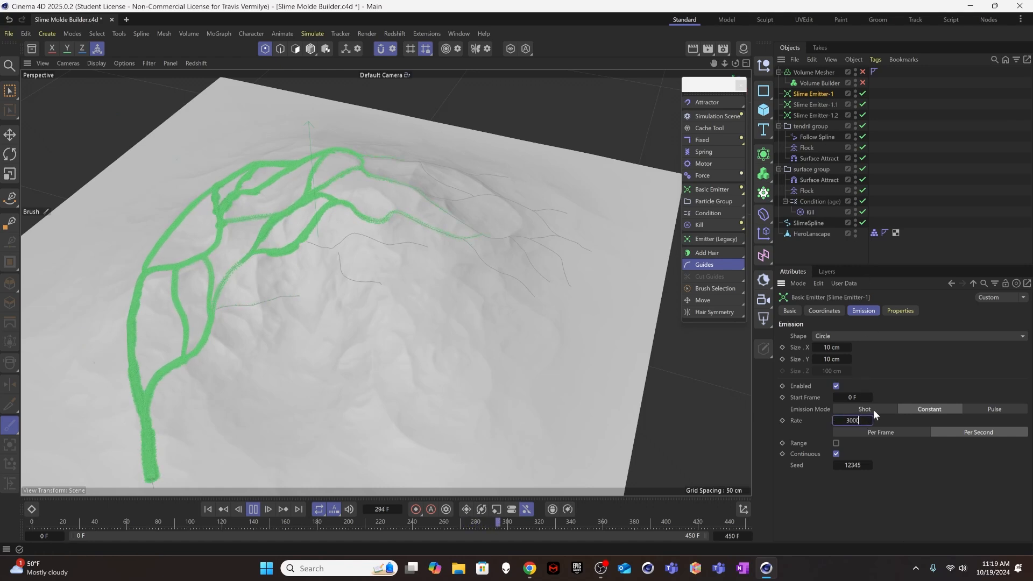
Step: Set the emission rate of Slime Emitter-1.1 and Slime Emitter-1.2 together to 10000 per second, and clear the selection
click(814, 104)
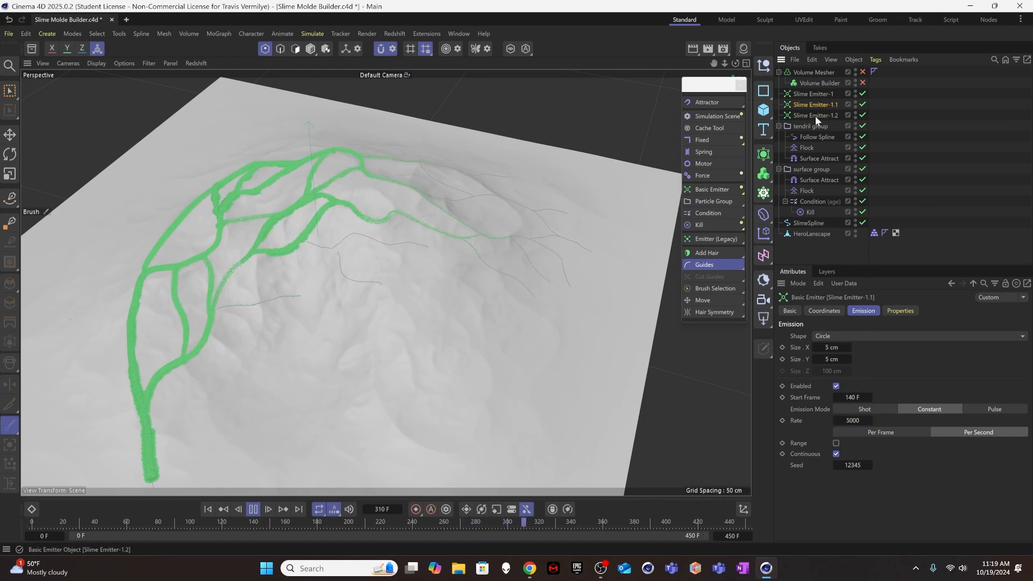
shift+click(815, 115)
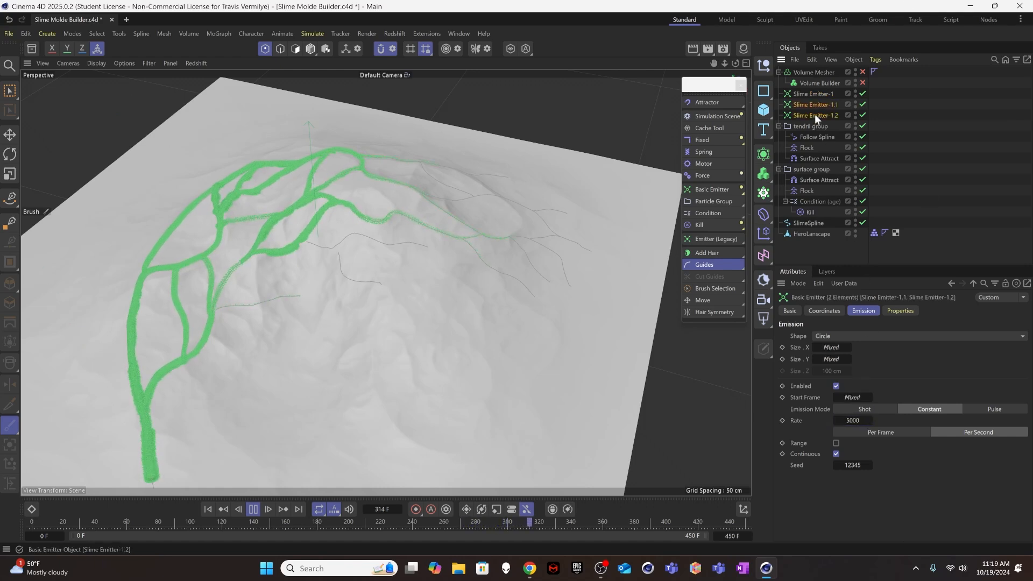
click(855, 420)
text(10000)
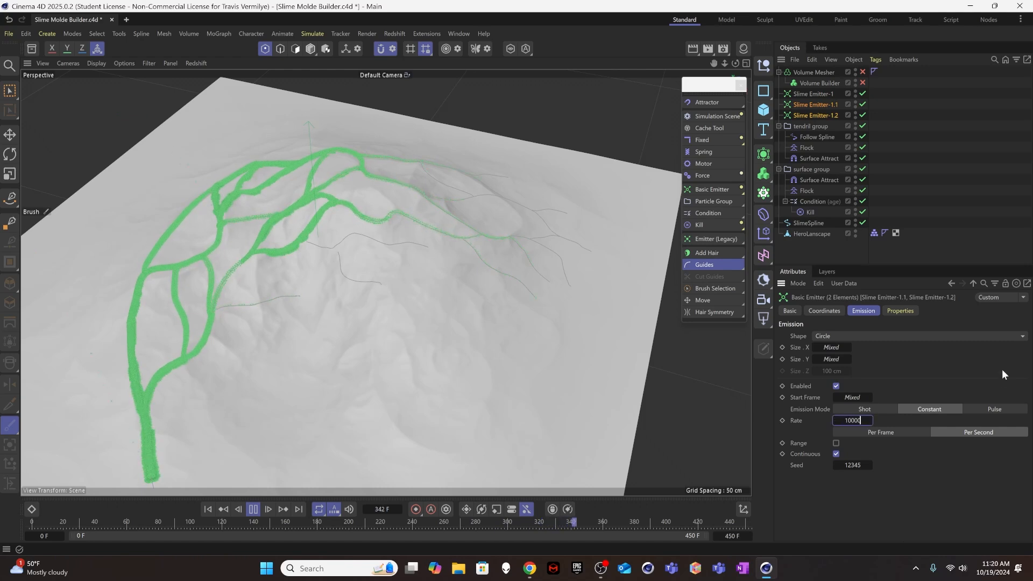
key(Return)
click(955, 163)
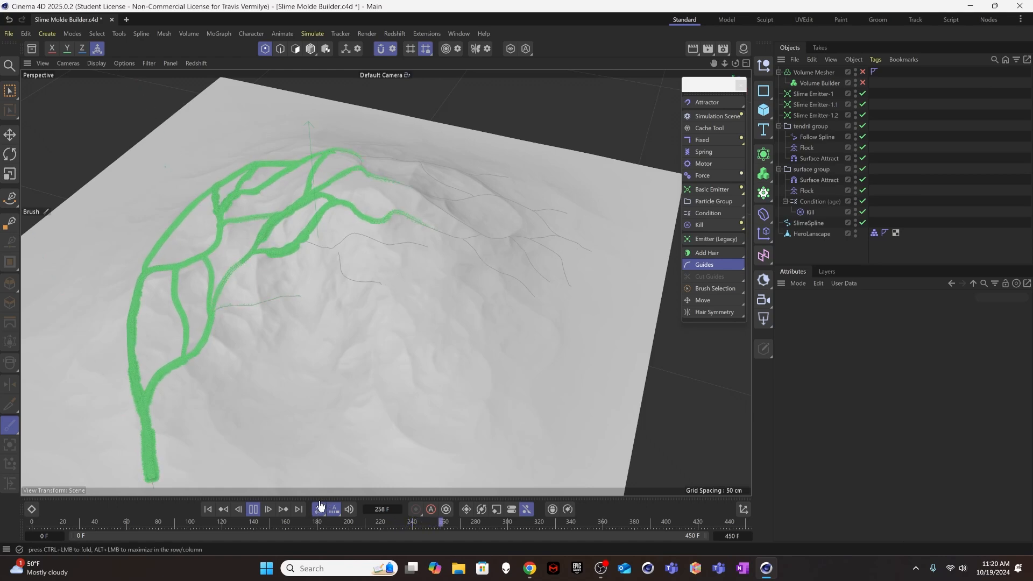
Step: Examine the running tendrils up close at the spline junctions, along the main trunk and at its starting end
click(254, 510)
alt+drag(433, 323, 312, 300)
scroll(331, 227, up, 8)
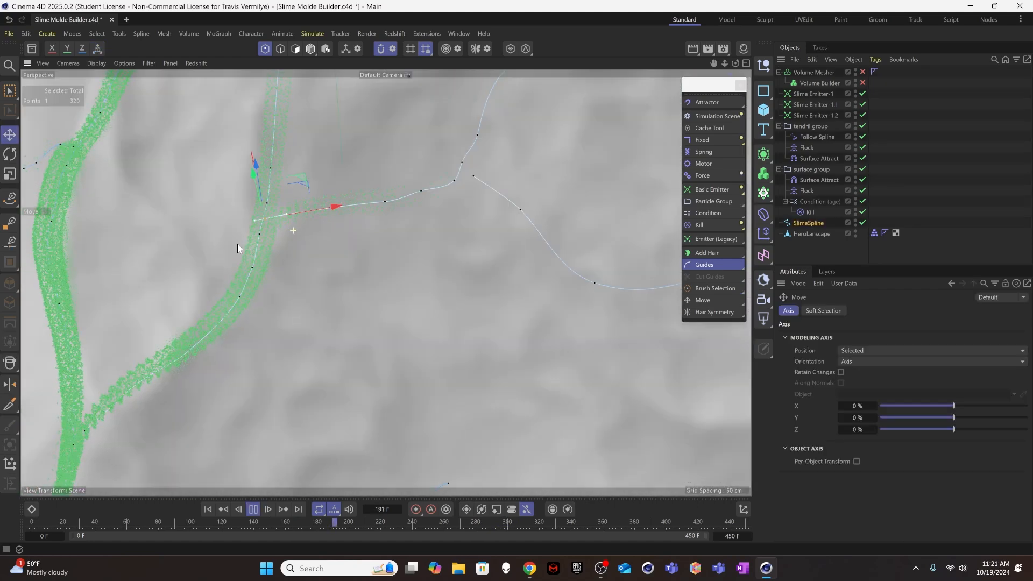
alt+drag(250, 280, 224, 209)
alt+drag(267, 253, 428, 427)
alt+middle_drag(224, 276, 533, 173)
alt+drag(368, 335, 308, 334)
alt+middle_drag(415, 297, 280, 256)
alt+drag(453, 315, 323, 336)
alt+middle_drag(405, 341, 413, 369)
alt+right_drag(413, 369, 457, 384)
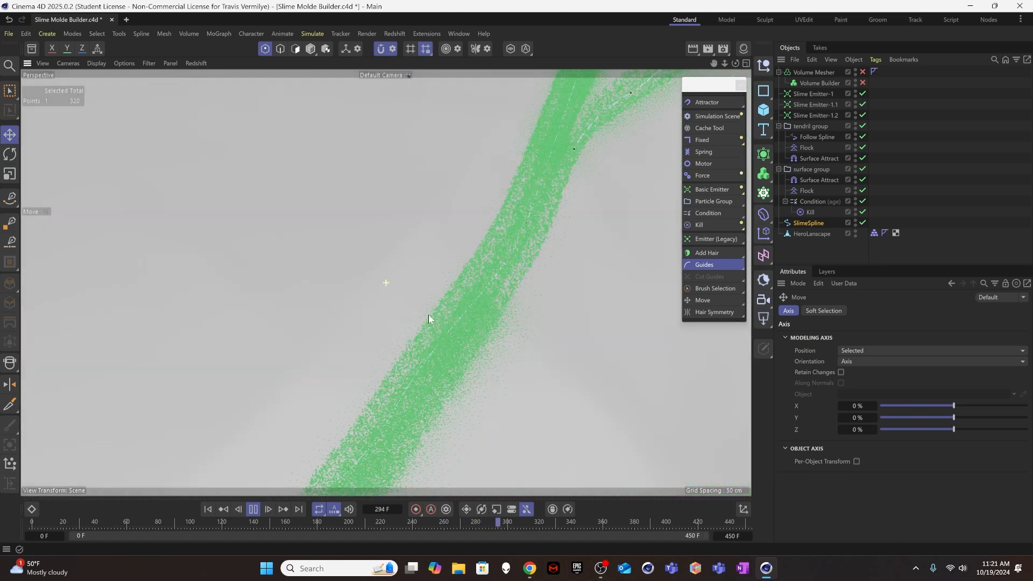
alt+middle_drag(429, 318, 359, 264)
alt+right_drag(368, 257, 309, 313)
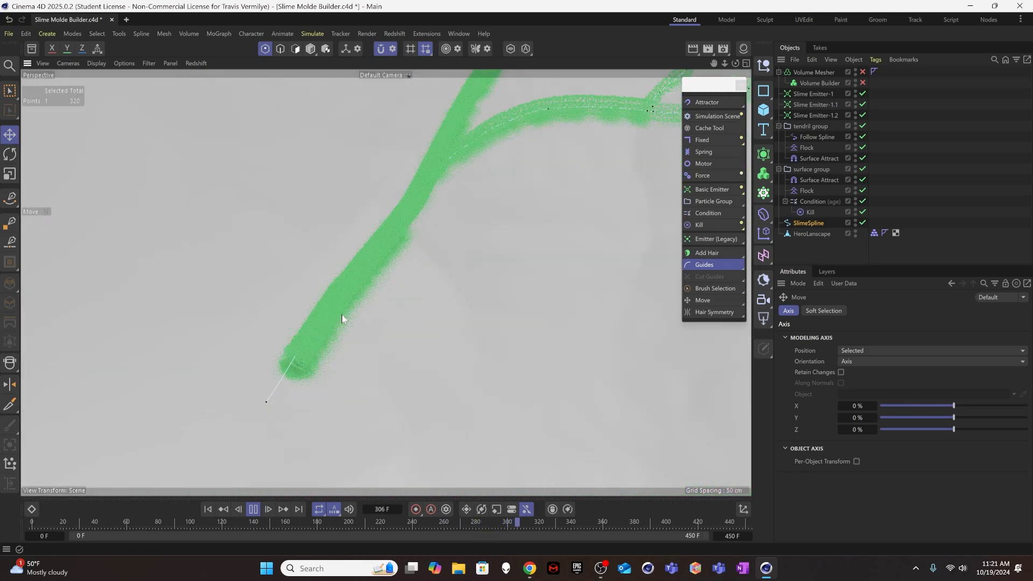
alt+drag(320, 330, 478, 325)
alt+drag(327, 325, 384, 319)
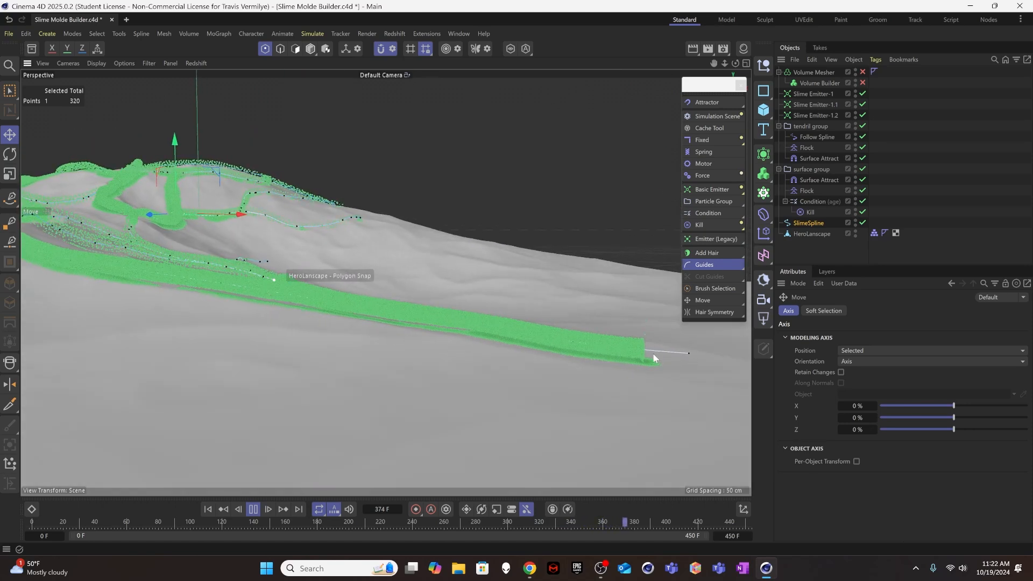
Step: Select the SlimeSpline points along the trunk's starting end, raise them slightly above the terrain, and replay the simulation
click(689, 353)
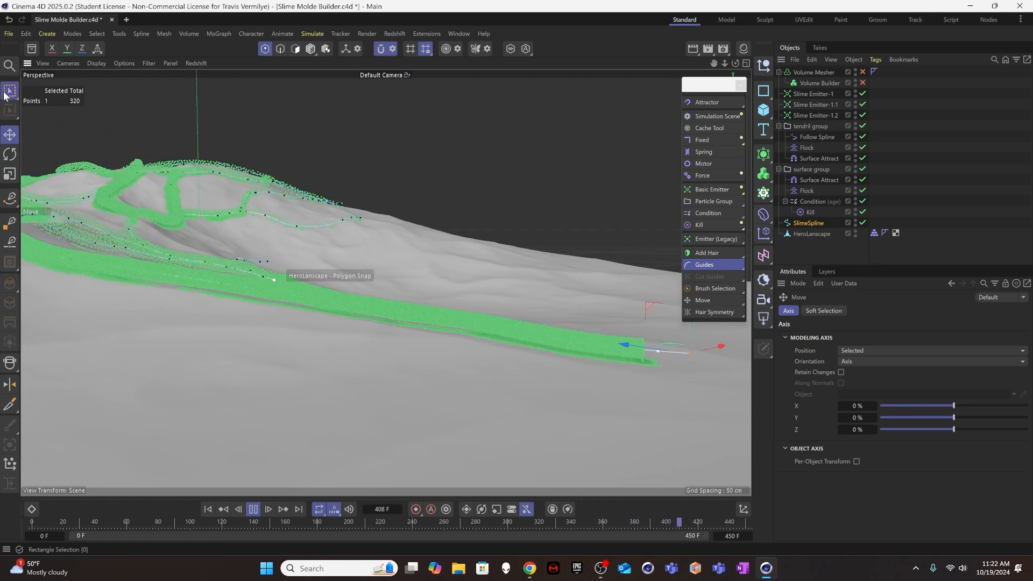
drag(10, 90, 41, 109)
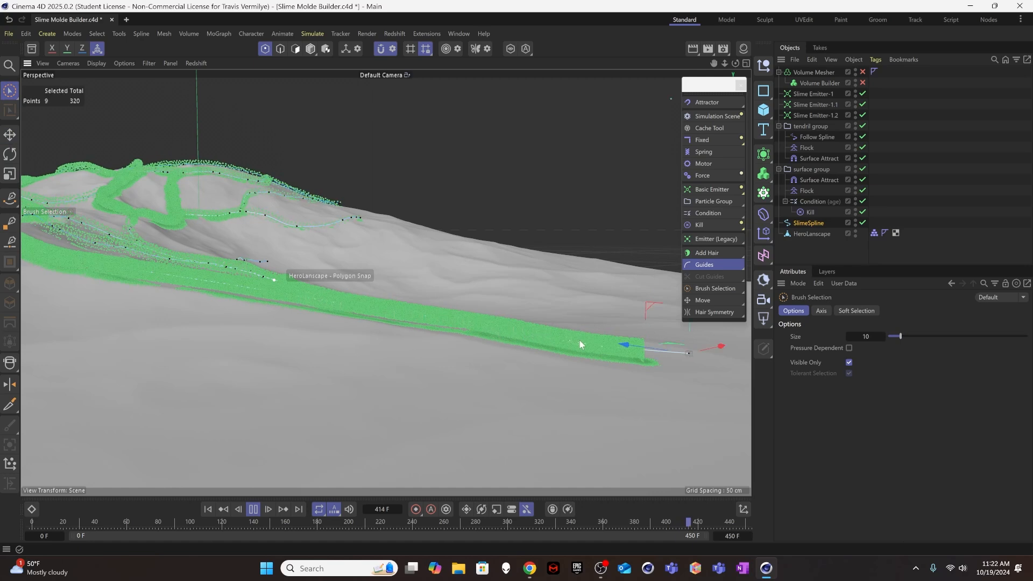
drag(705, 359, 703, 359)
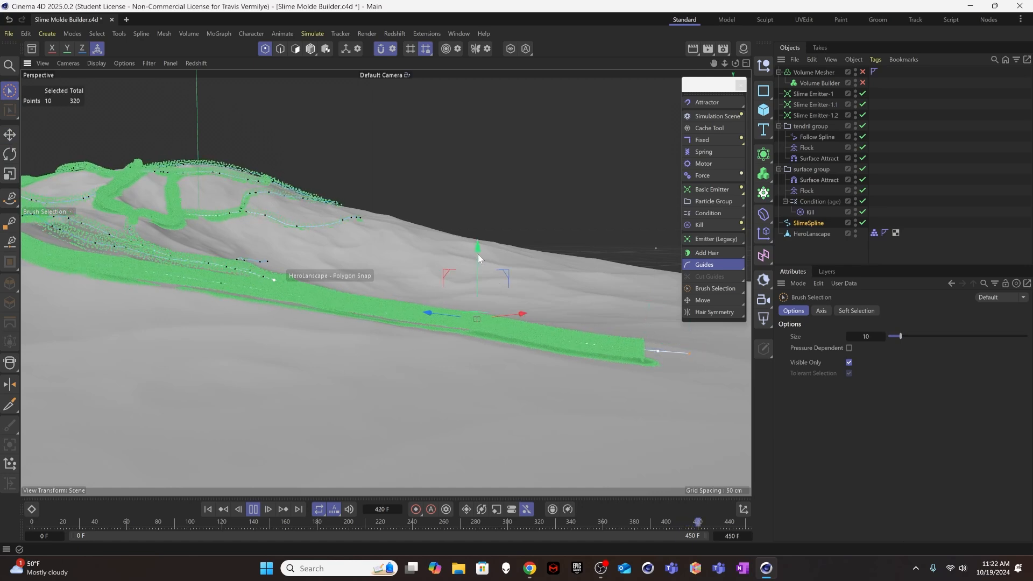
drag(476, 251, 476, 248)
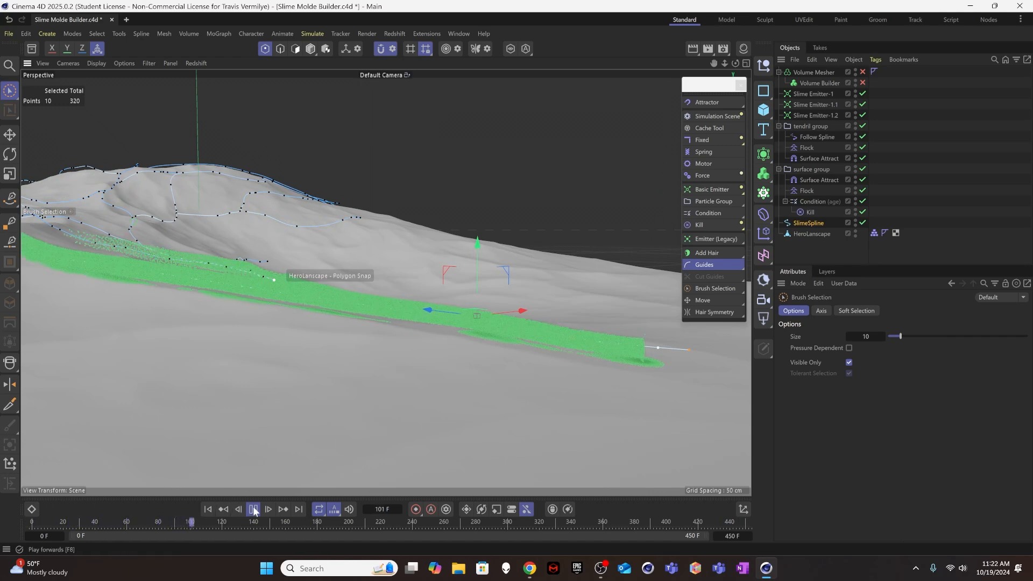
alt+drag(296, 293, 219, 342)
alt+drag(306, 383, 284, 285)
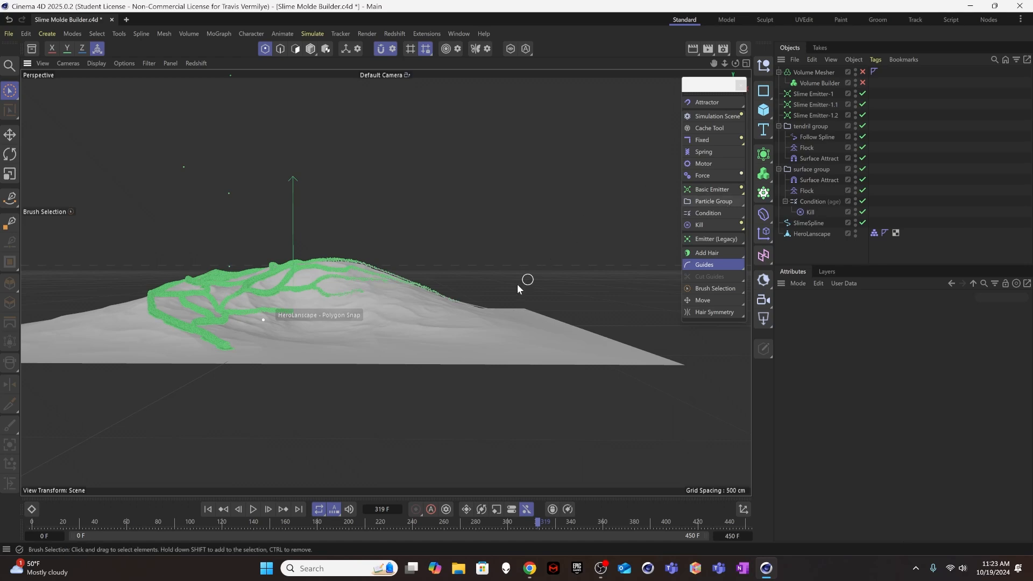
Step: Review the Emission and Properties settings of Slime Emitter-1, Slime Emitter-1.1 and Slime Emitter-1.2, individually and together
alt+drag(324, 294, 376, 237)
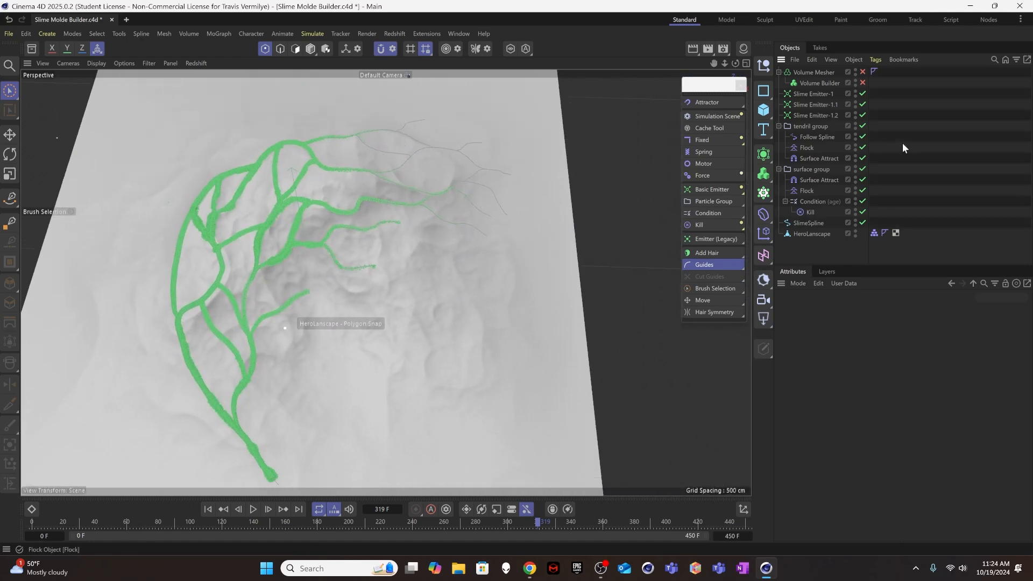
click(819, 93)
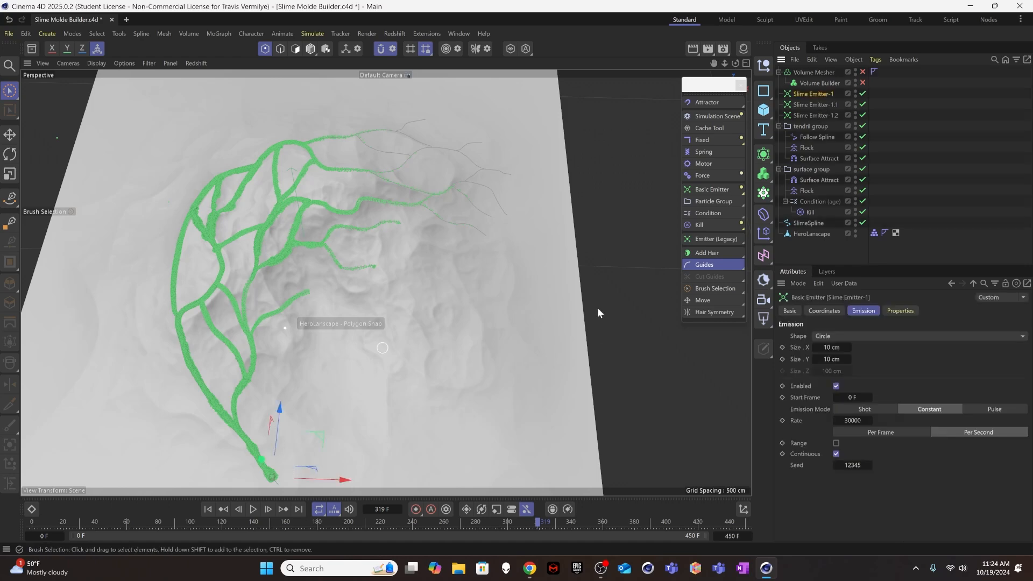
click(815, 105)
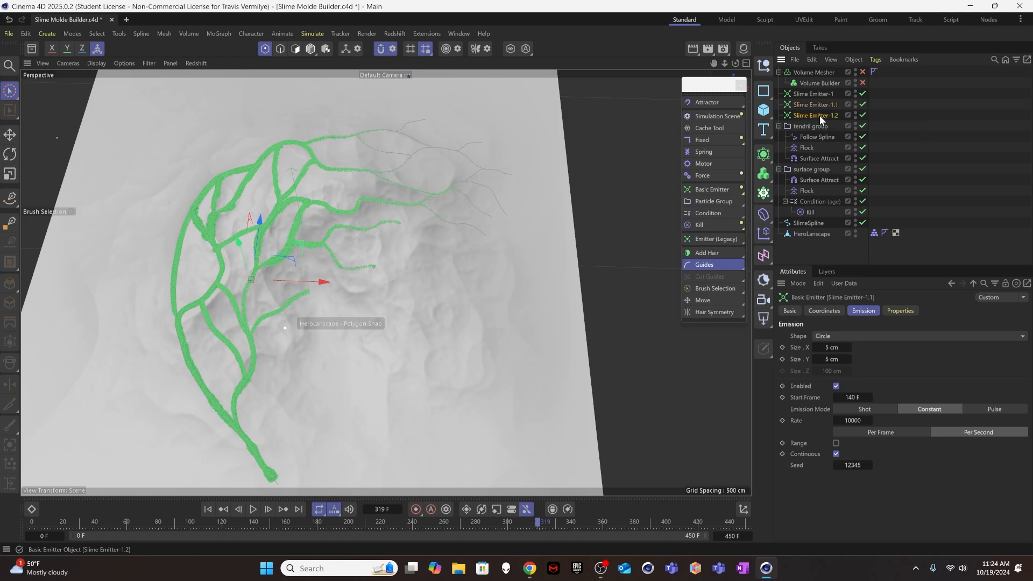
click(819, 115)
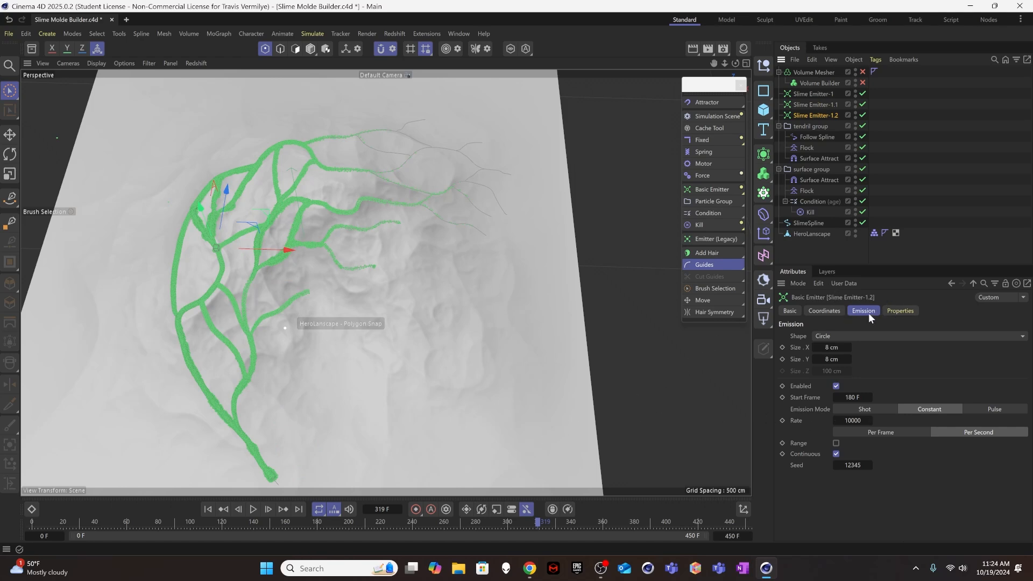
click(900, 311)
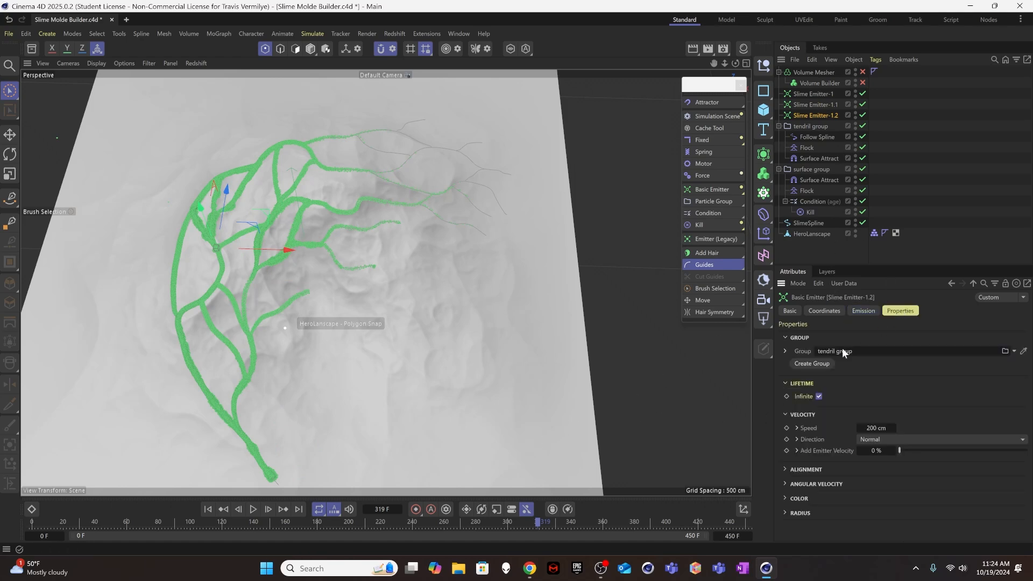
click(864, 311)
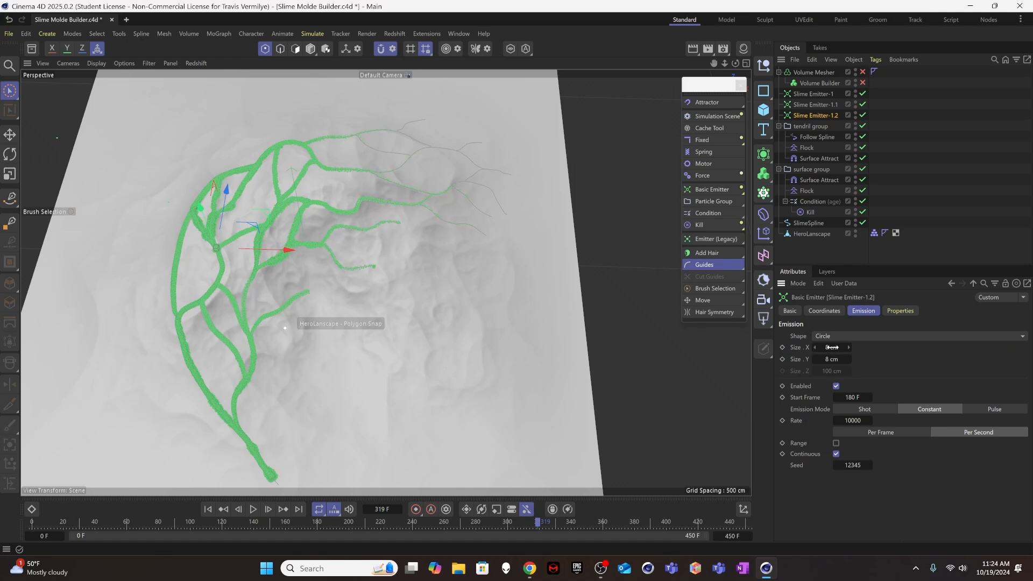
click(817, 104)
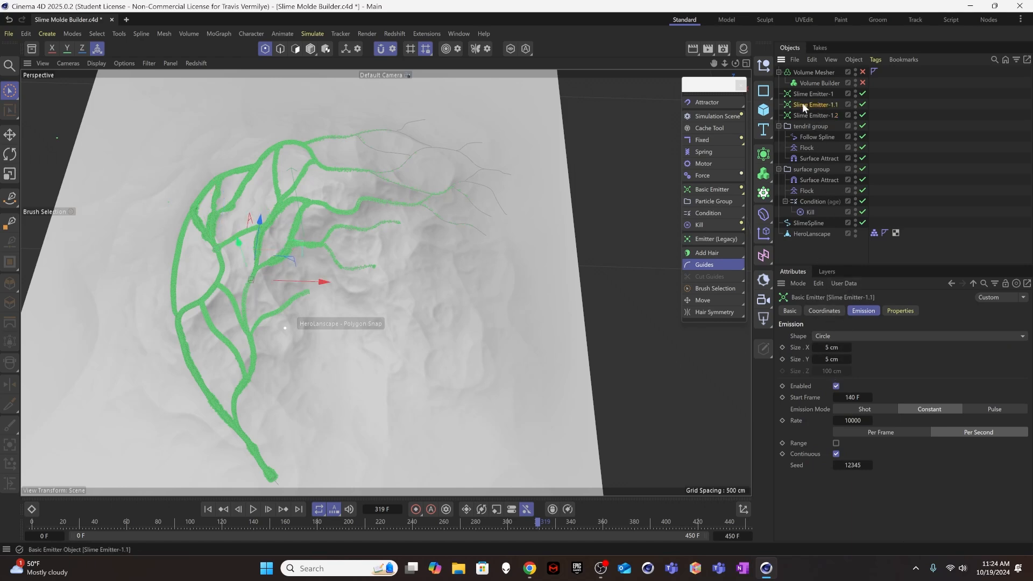
click(818, 93)
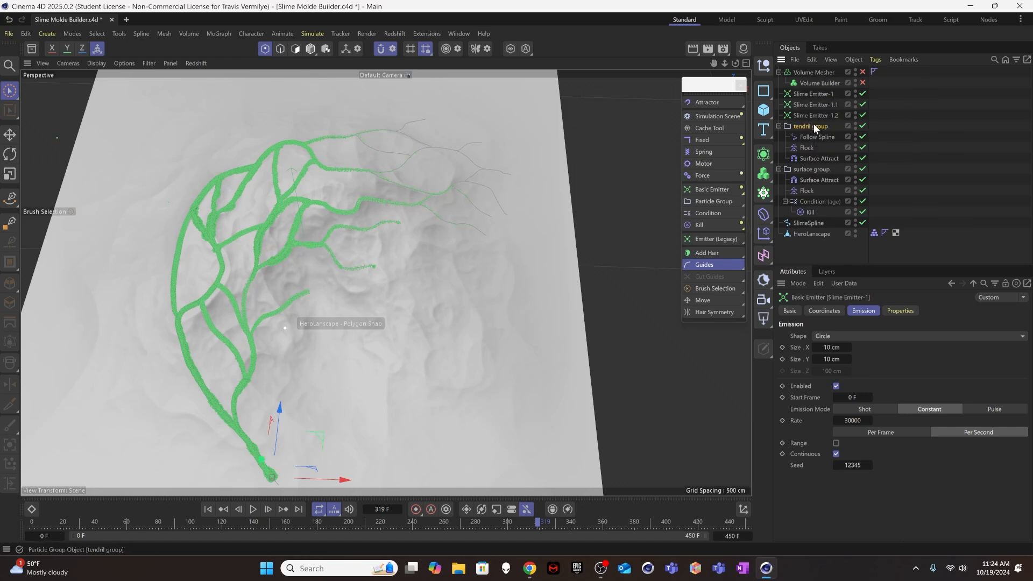
click(813, 124)
click(815, 95)
ctrl+click(817, 104)
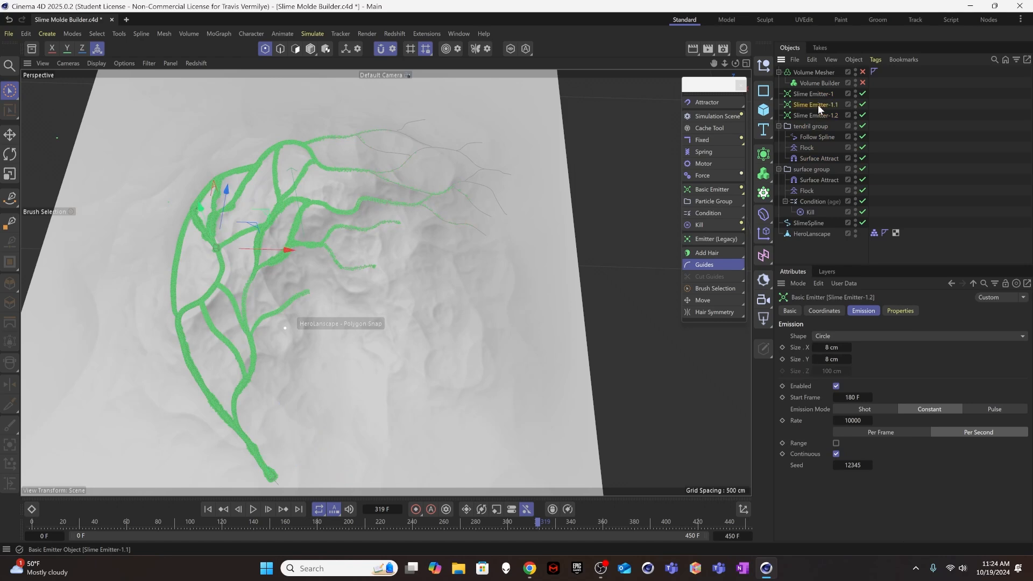
shift+click(816, 115)
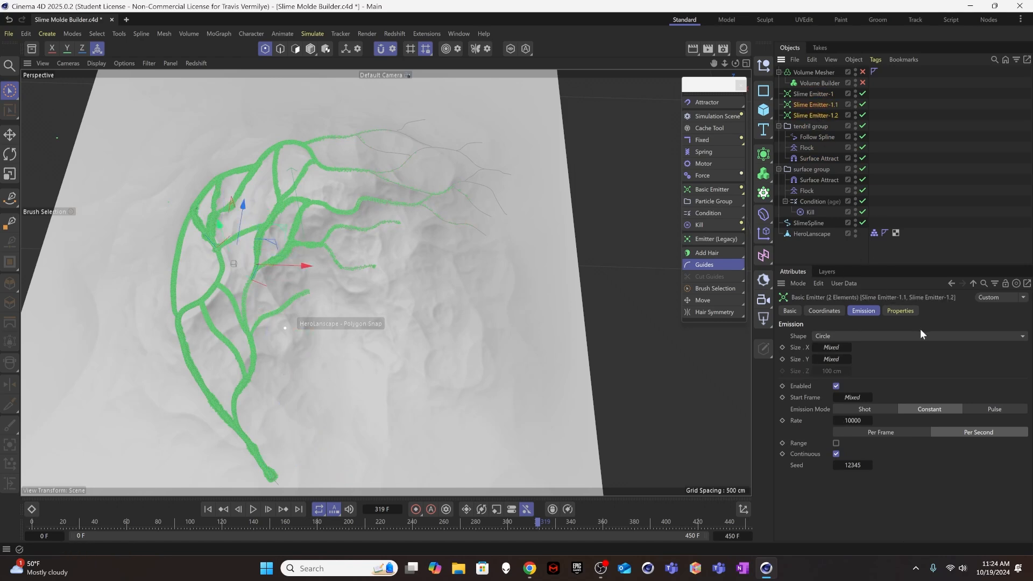
click(898, 312)
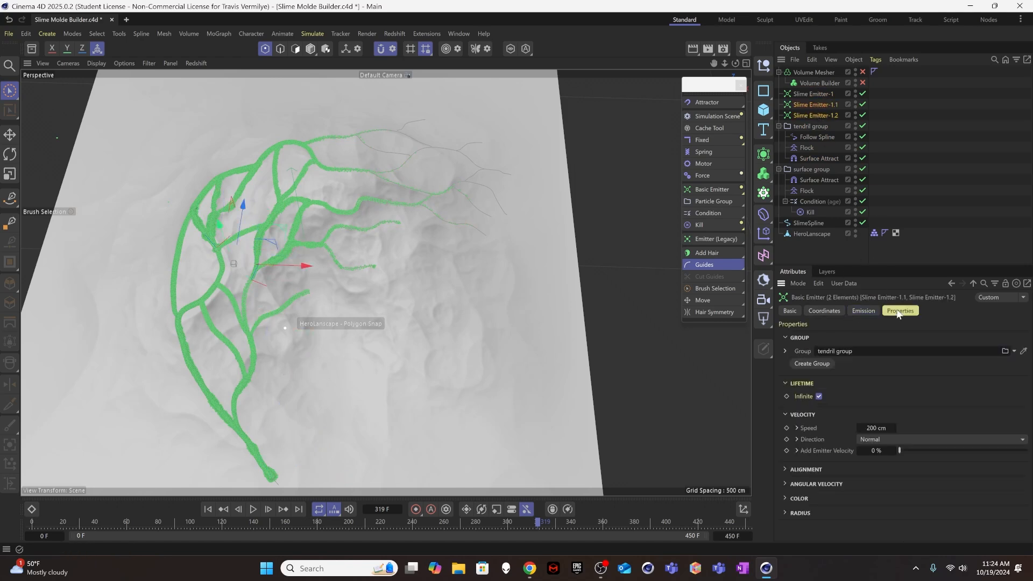
ctrl+click(814, 93)
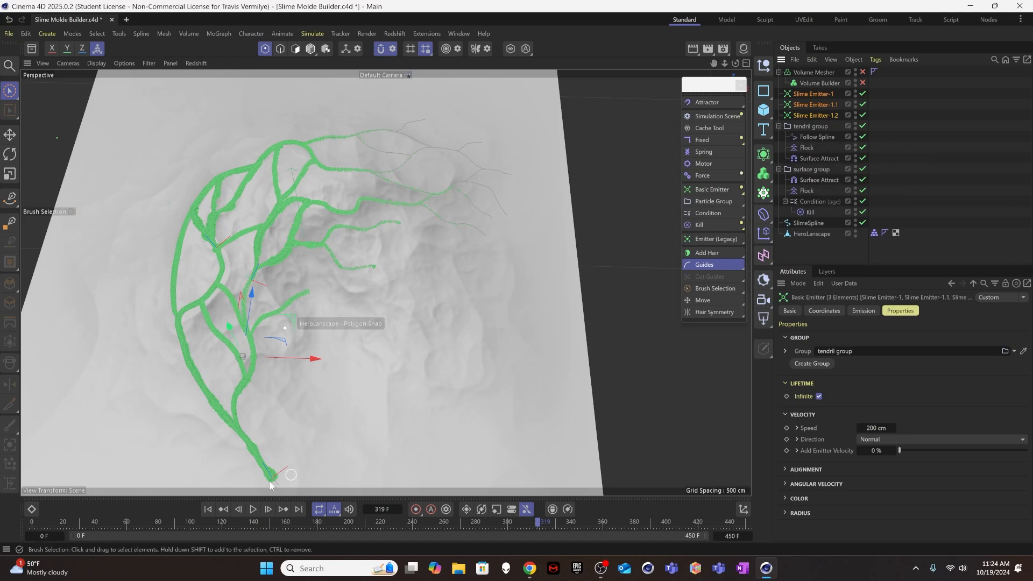
Step: Replay the simulation from the start while reviewing the tendril group's Surface Attract and the surface group's Surface Attract, Flock and Condition settings
click(208, 509)
click(253, 509)
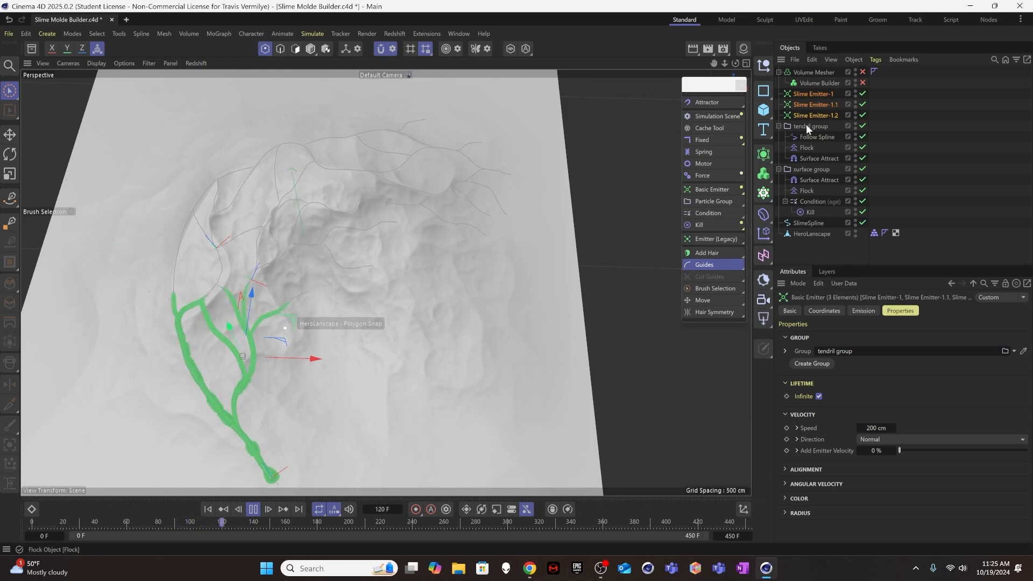
click(818, 158)
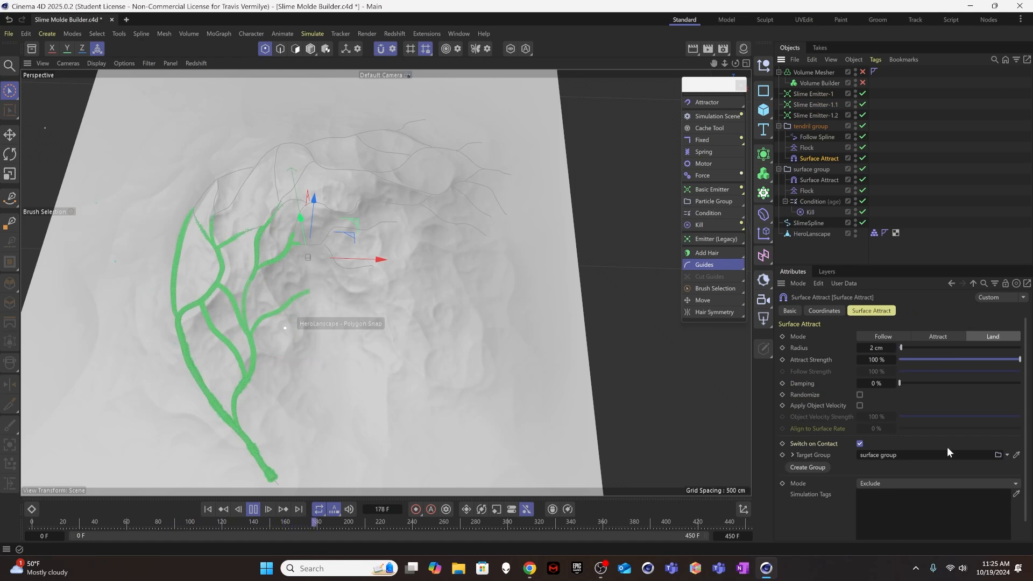
click(809, 168)
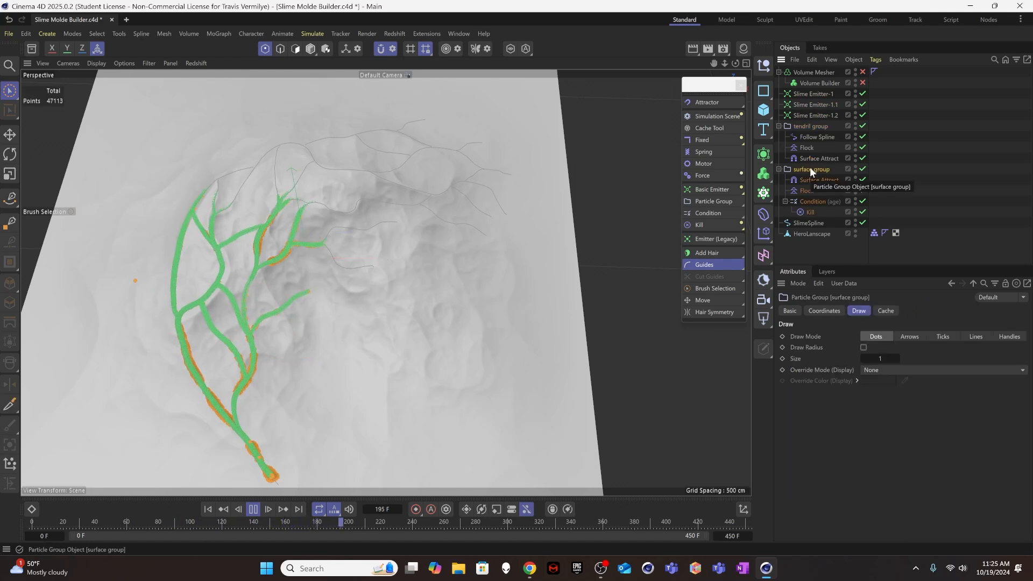
click(815, 179)
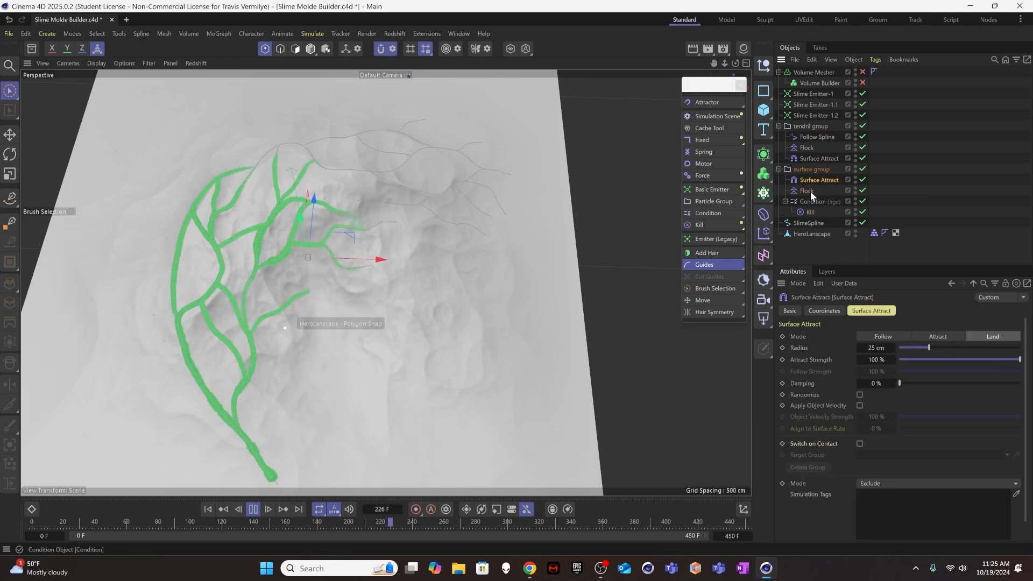
click(810, 191)
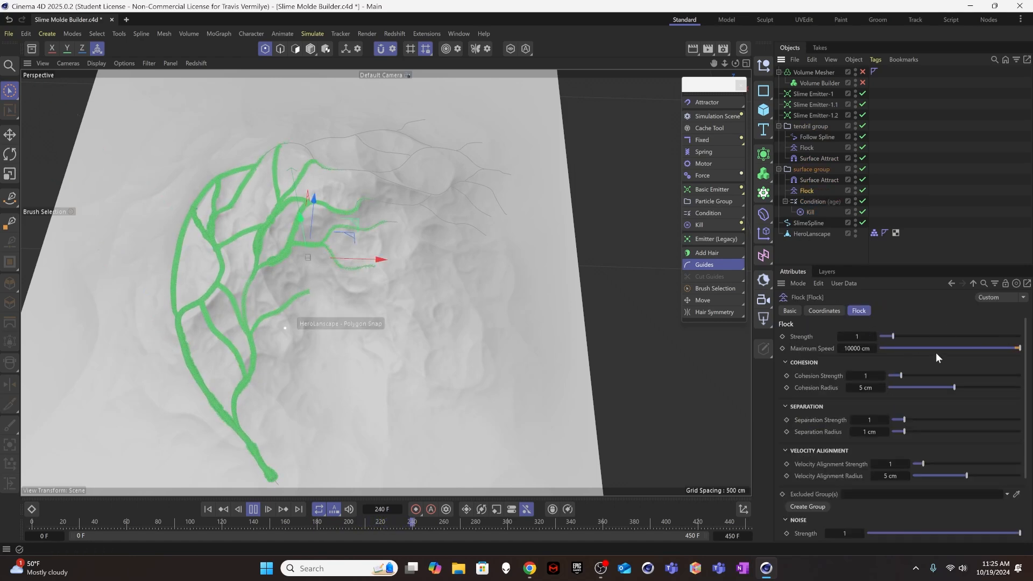
click(812, 202)
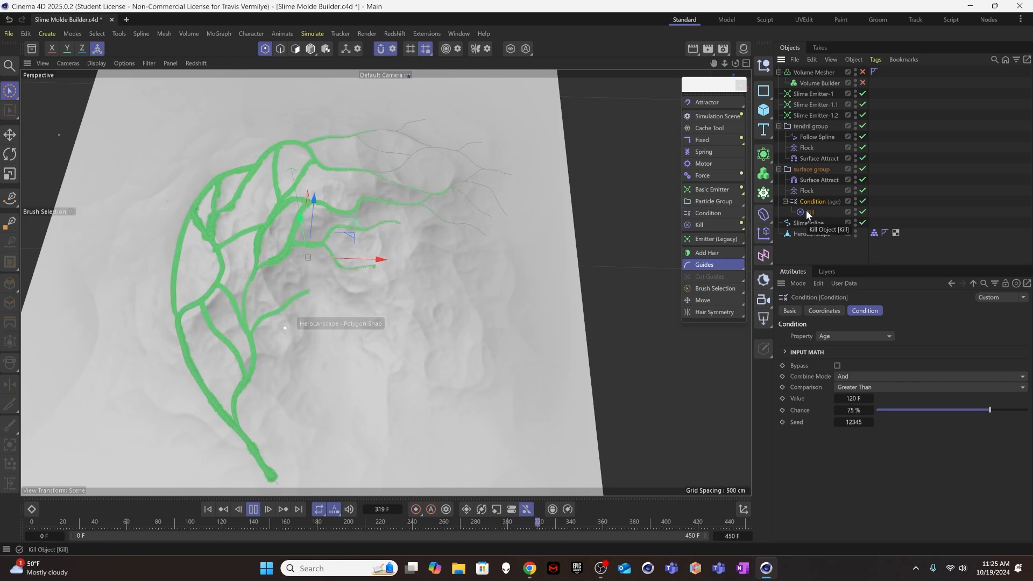
click(254, 509)
click(910, 127)
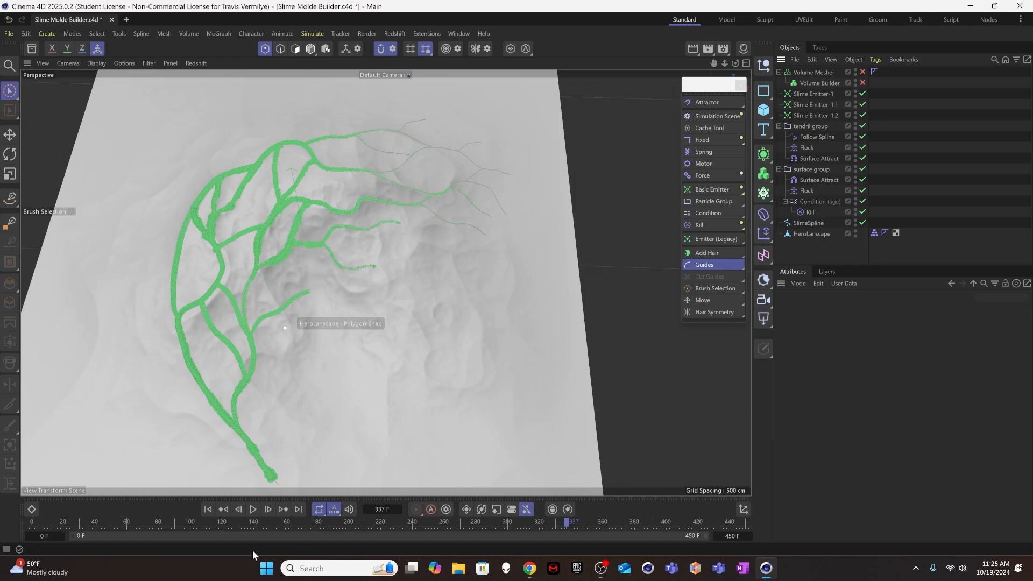
Step: Run the simulation to frame 273 and, with snapping off, place a duplicate of Slime Emitter-1.1 farther along an upper spline branch
click(209, 509)
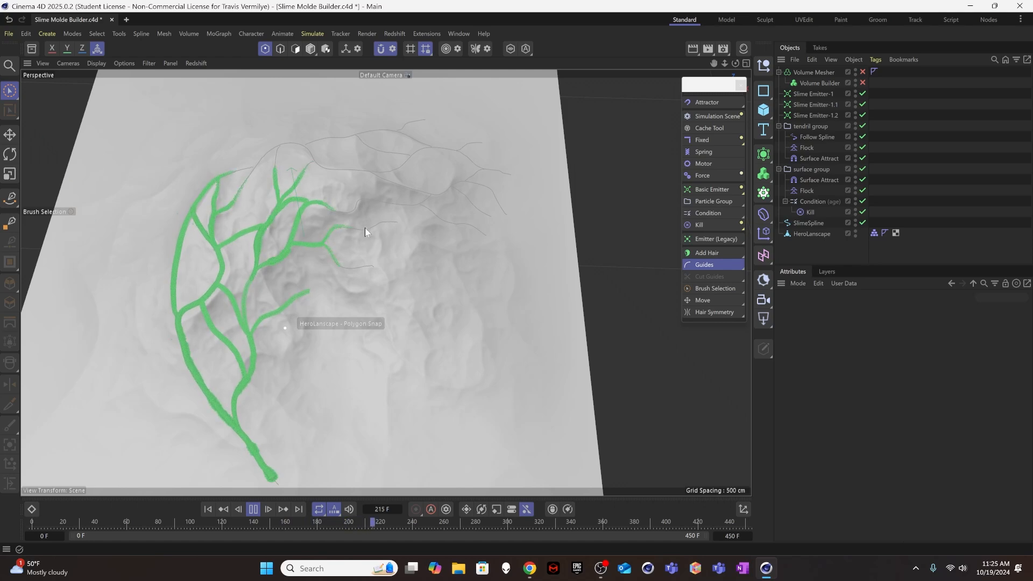
click(253, 509)
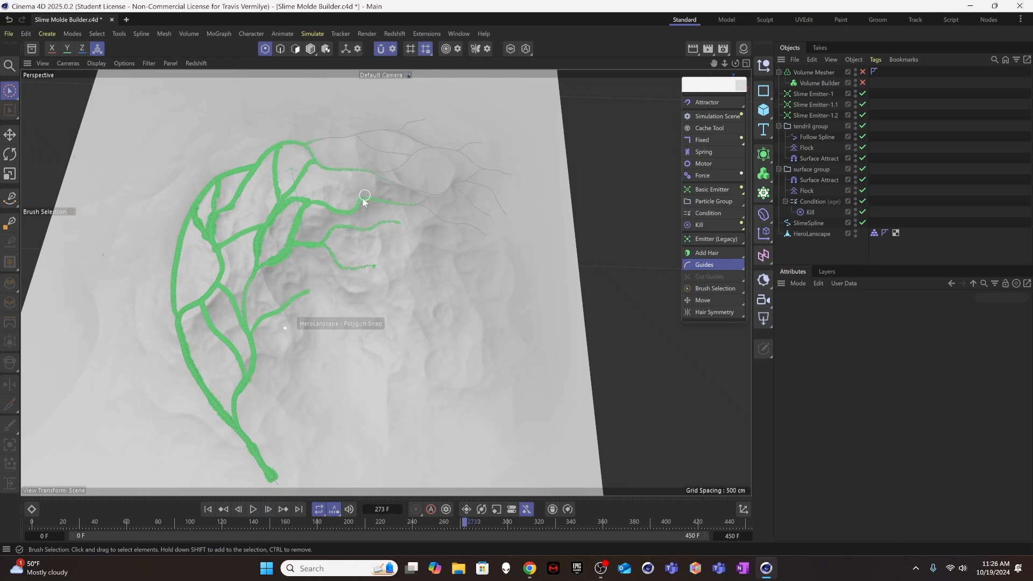
click(828, 104)
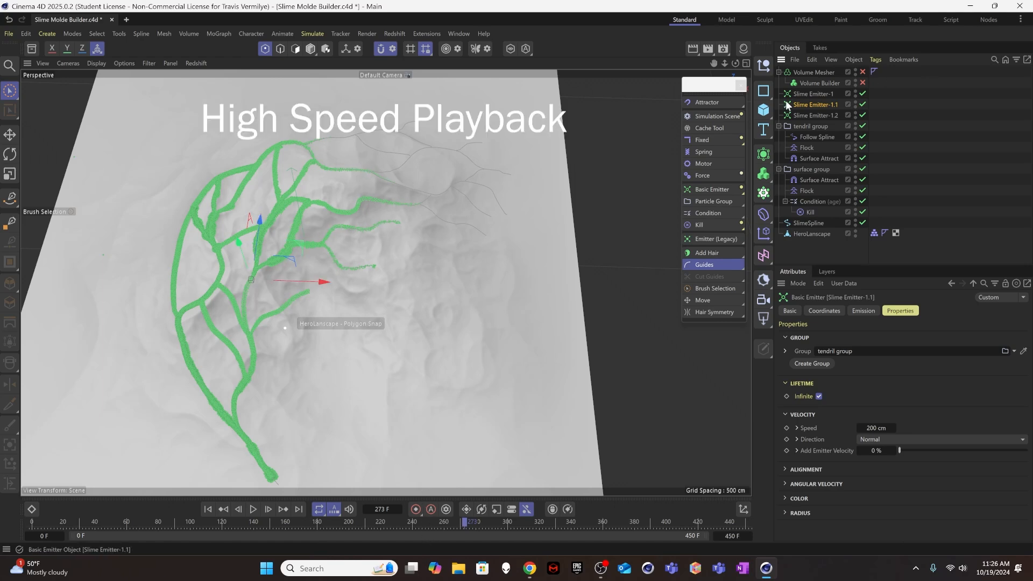
drag(300, 245, 399, 140)
scroll(393, 191, up, 5)
drag(443, 183, 438, 133)
click(383, 52)
alt+drag(302, 177, 228, 275)
scroll(226, 253, up, 5)
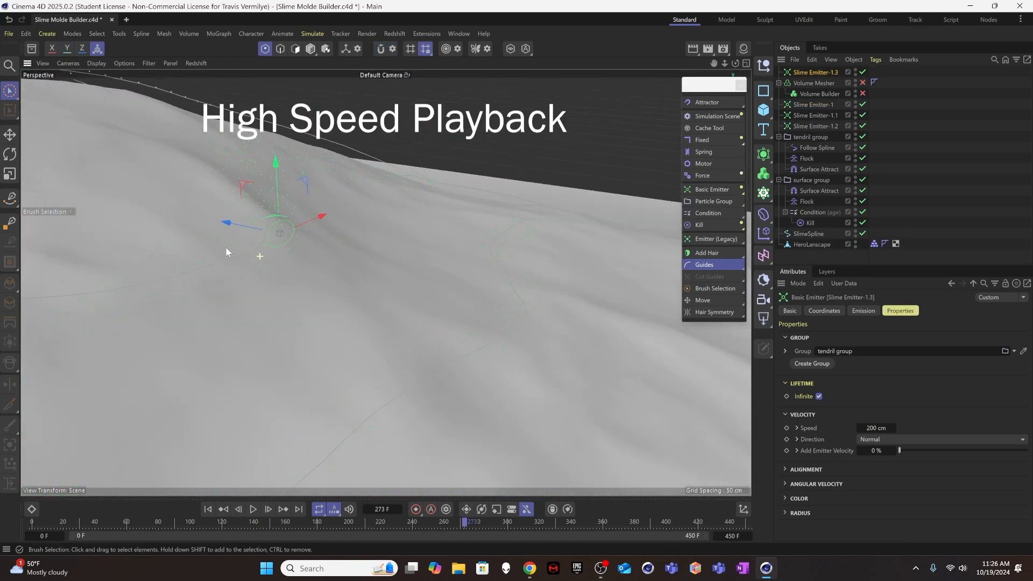
Step: Rotate Slime Emitter-1.3 to line up with the spline branch and set its start frame to 260
key(r)
drag(286, 239, 292, 210)
key(e)
key(r)
click(812, 72)
click(863, 311)
double_click(852, 397)
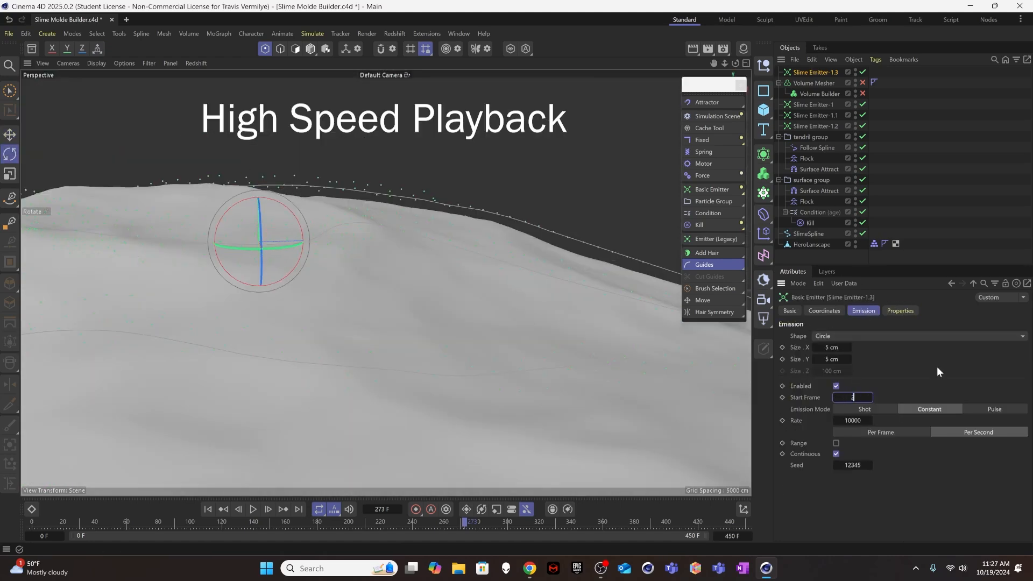
text(260)
key(Return)
Step: Duplicate Slime Emitter-1.3 and move the copy to another spline branch, lowering it toward the terrain
alt+drag(269, 253, 102, 144)
scroll(357, 371, down, 3)
key(e)
alt+middle_drag(102, 144, 329, 374)
drag(314, 394, 299, 363)
scroll(300, 365, down, 5)
alt+drag(323, 269, 452, 167)
drag(213, 215, 218, 230)
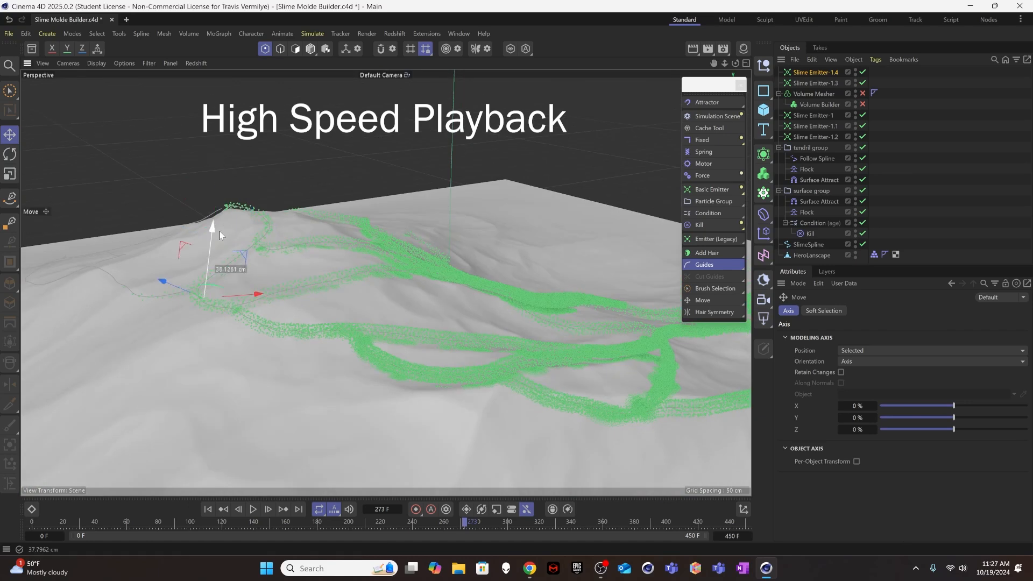
Step: Fine-tune the height of Slime Emitter-1.4 at its spline branch and rotate it to follow the branch direction
scroll(219, 231, up, 4)
alt+drag(275, 290, 291, 334)
drag(209, 263, 211, 277)
key(r)
drag(202, 362, 216, 366)
scroll(216, 323, down, 5)
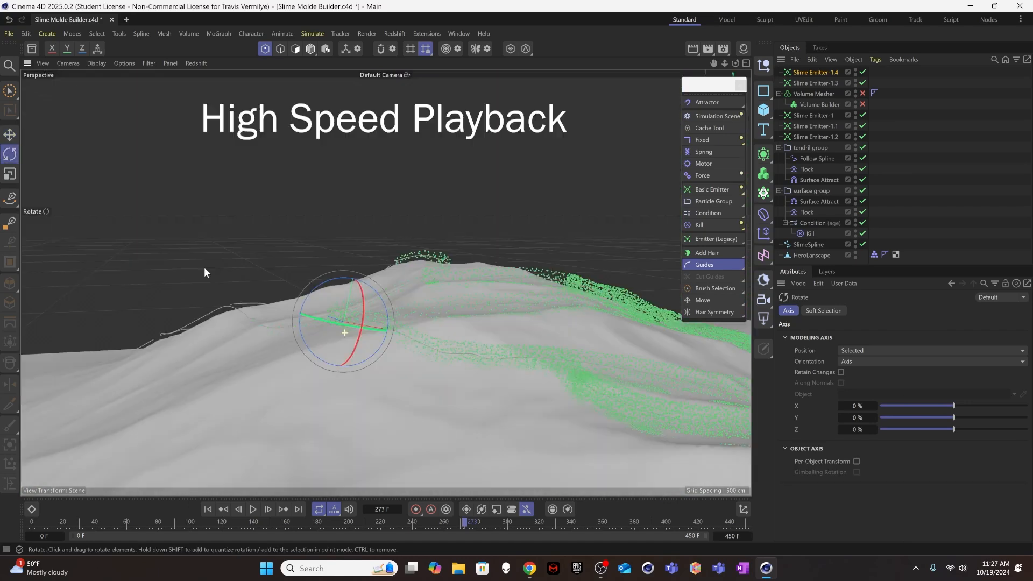
alt+drag(473, 240, 429, 251)
scroll(328, 231, down, 8)
alt+drag(328, 231, 307, 254)
Step: Reorder Slime Emitter-1.3 and Slime Emitter-1.4 in the object hierarchy directly below Slime Emitter-1.2, and clear the selection
click(824, 74)
click(925, 136)
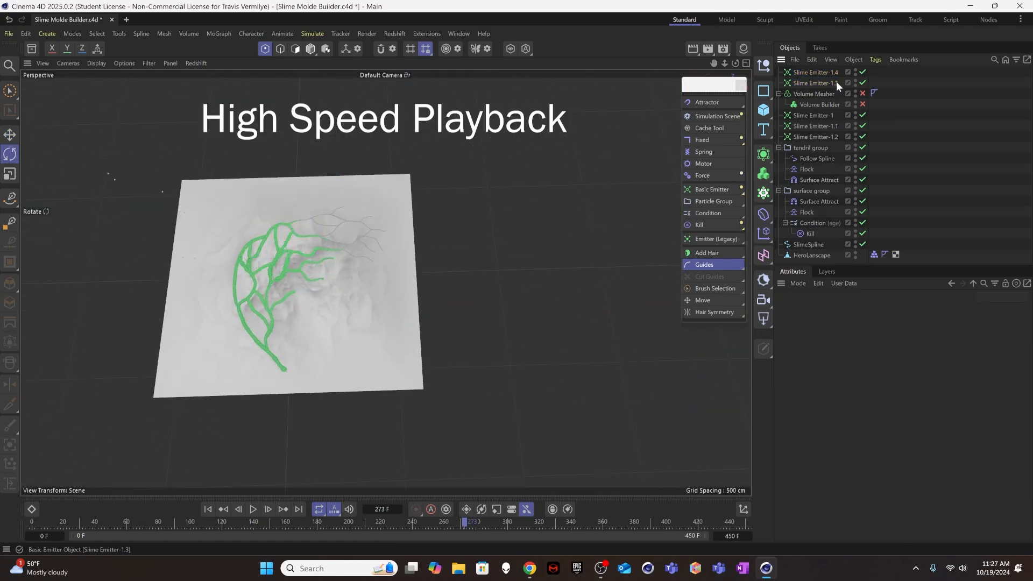
drag(818, 84, 820, 142)
drag(817, 72, 824, 142)
click(925, 161)
Step: Replay the simulation with all five emitters, save the project, and stop playback at frame 406
click(208, 509)
click(253, 509)
scroll(351, 273, up, 5)
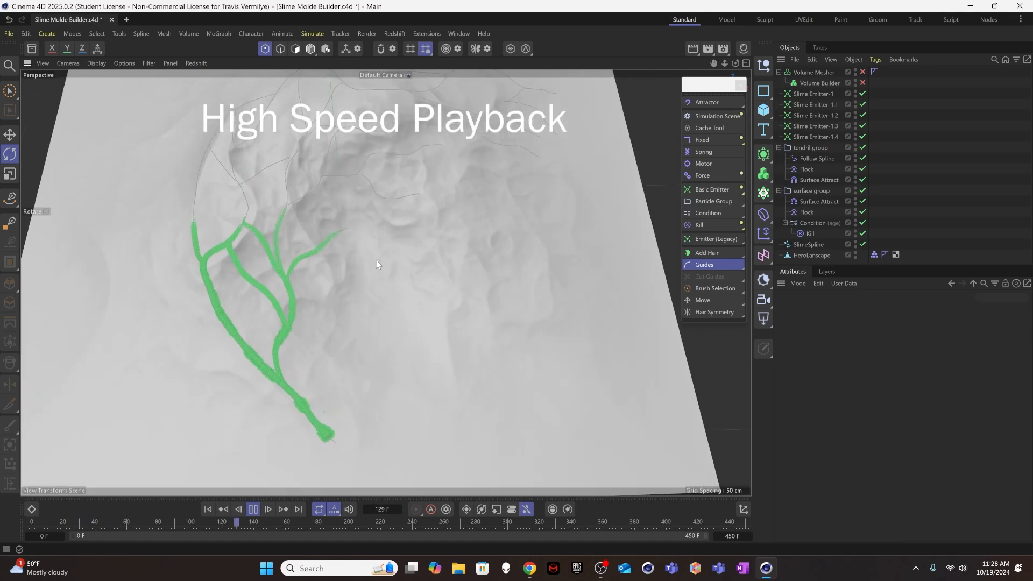
scroll(323, 279, down, 5)
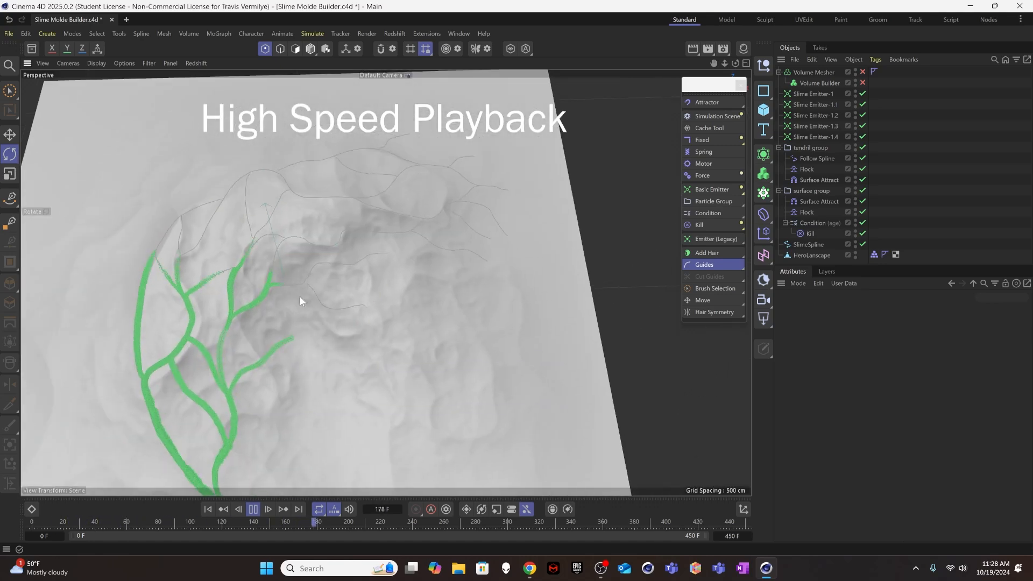
key(ctrl+s)
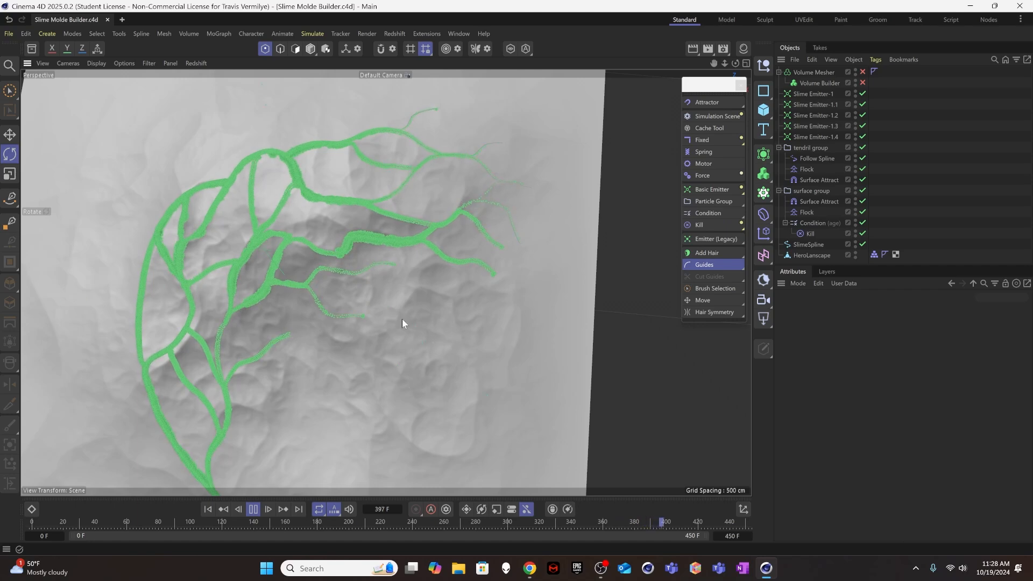
click(253, 509)
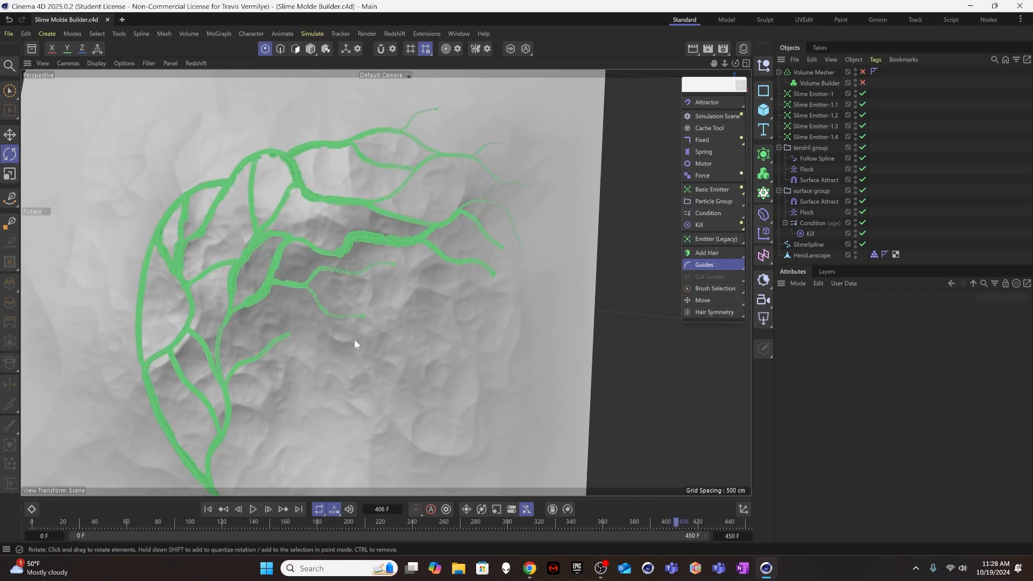
Step: Enable the Volume Builder and Volume Mesher, and examine the meshed tendrils up close along the trunk and its junctions
alt+drag(354, 339, 395, 399)
click(863, 83)
click(863, 72)
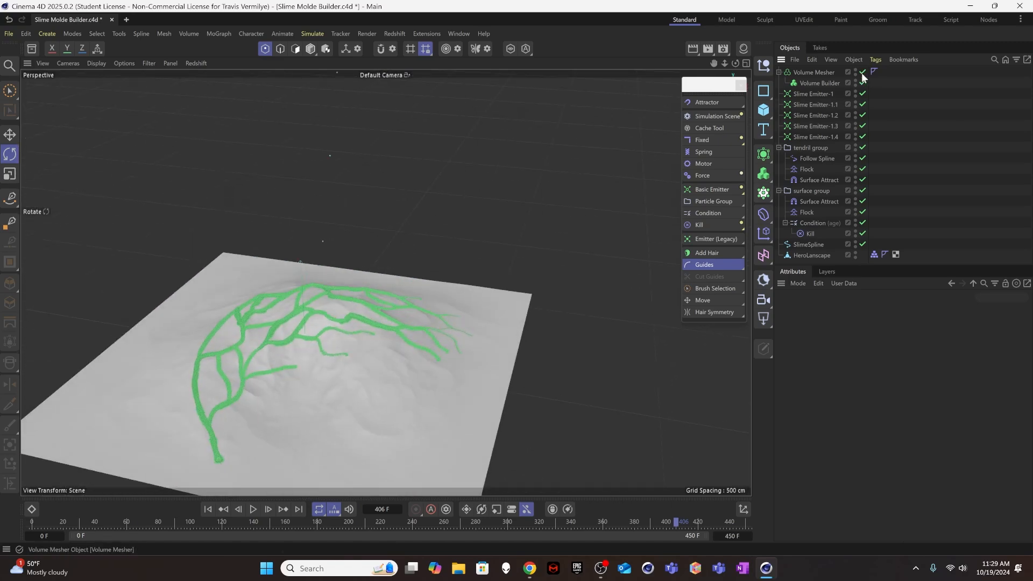
alt+drag(301, 402, 349, 328)
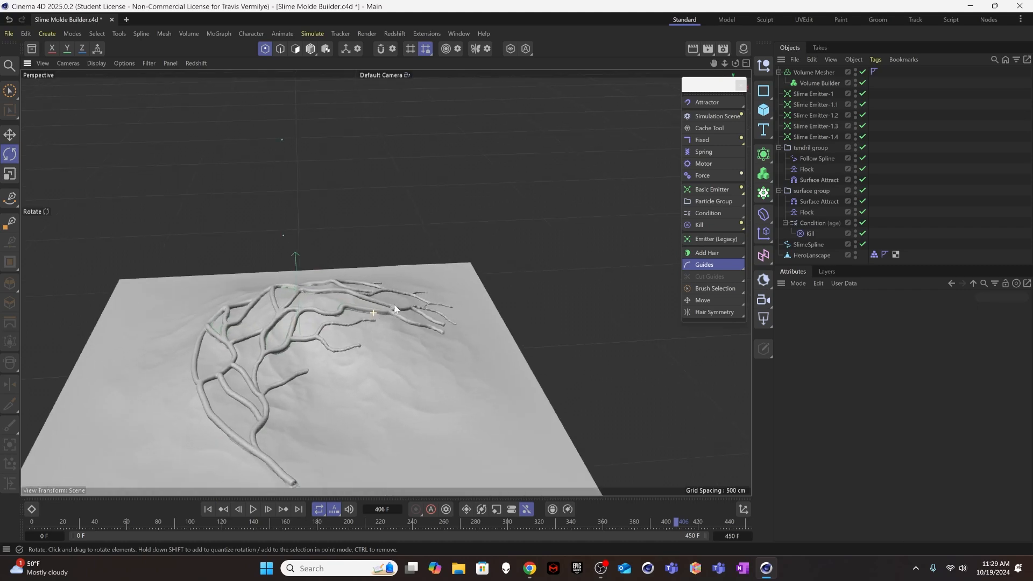
alt+right_drag(394, 308, 530, 279)
alt+drag(381, 307, 354, 304)
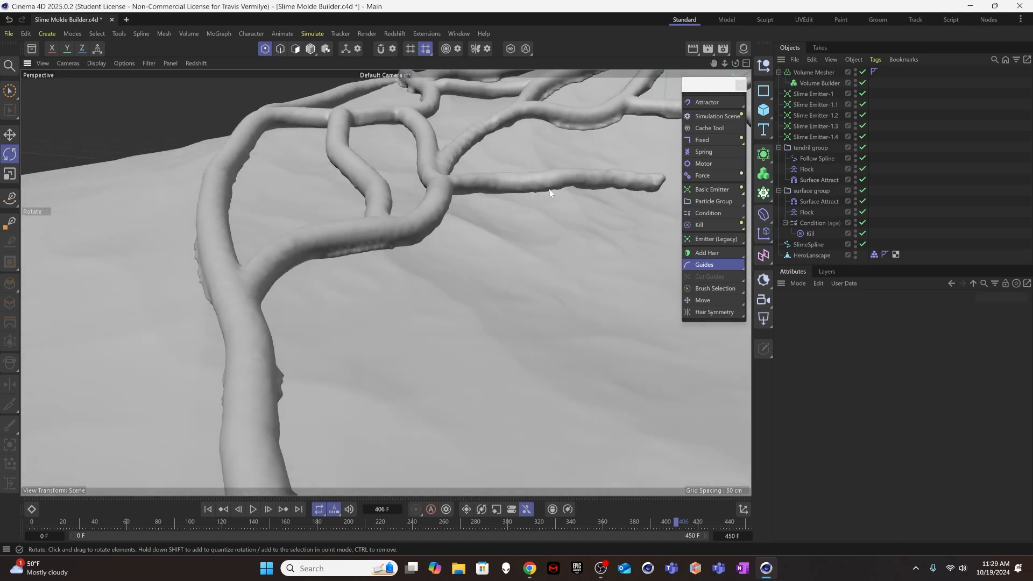
alt+drag(545, 170, 508, 192)
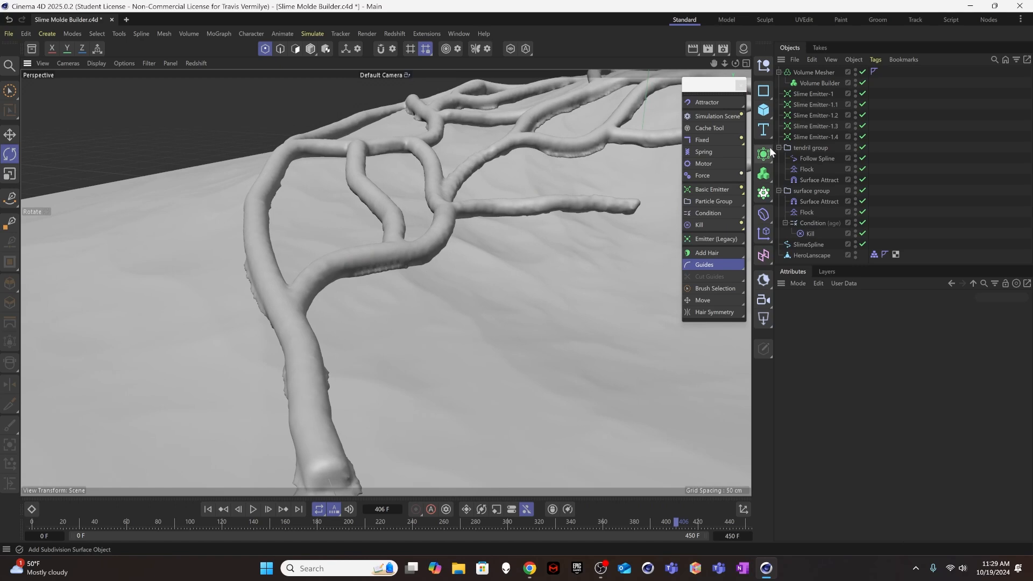
Step: Set the separation radius of the surface group's Flock modifier to 1.5 cm
click(805, 213)
click(870, 432)
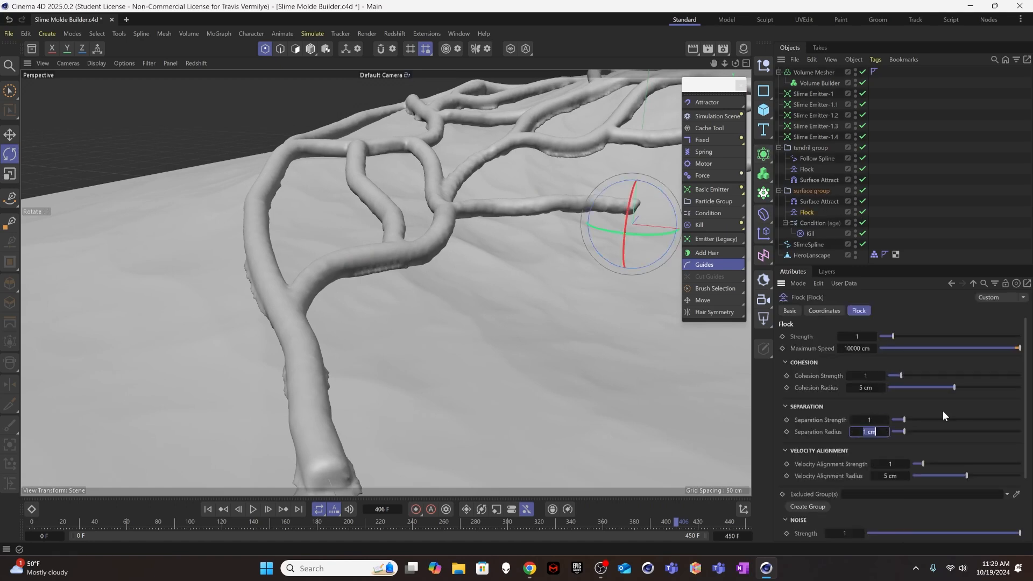
text(1.5)
key(Return)
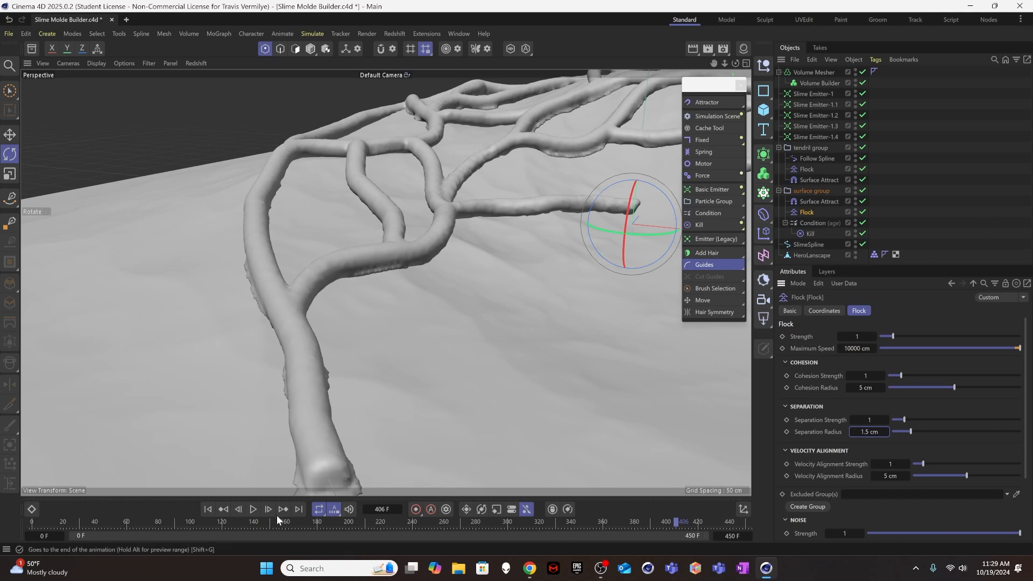
Step: Replay the simulation from the start, examine how the surface particles spread around the trunk, and stop at frame 187
click(208, 509)
click(253, 510)
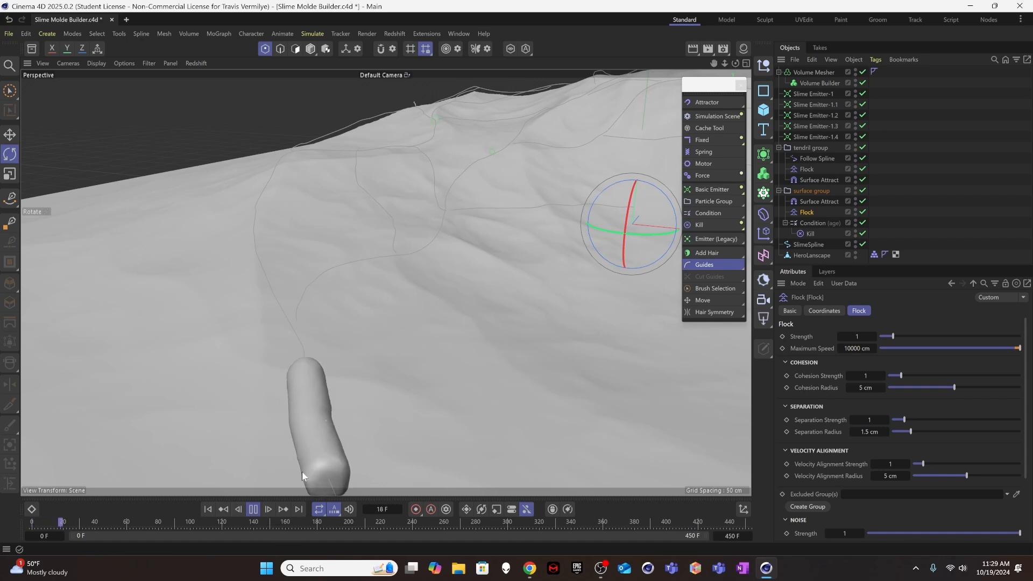
alt+drag(380, 442, 341, 436)
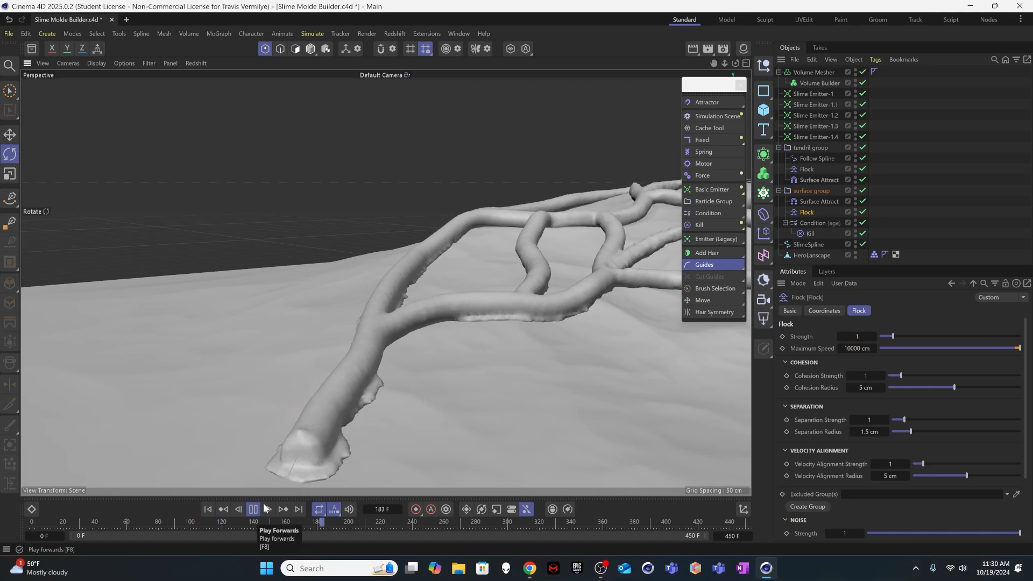
click(252, 509)
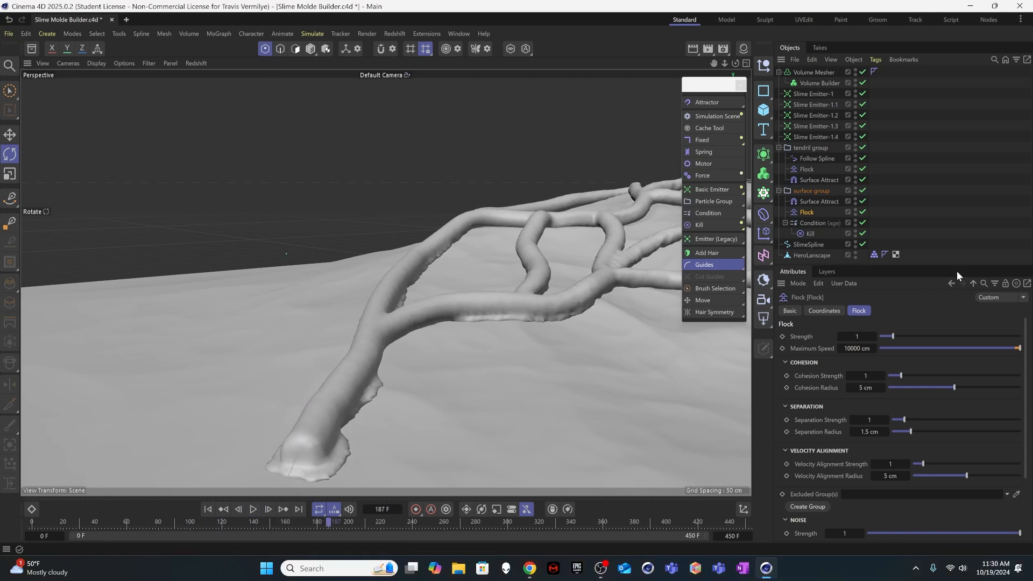
Step: Set the surface group's age Condition to a value of 180 F with a 50 % chance
click(812, 223)
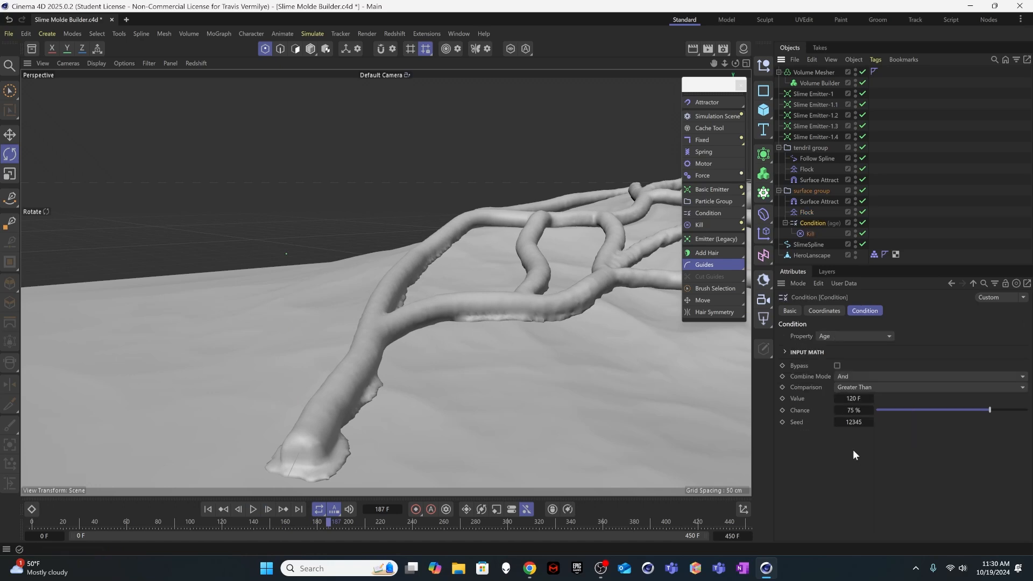
click(853, 398)
text(180)
key(Return)
click(861, 411)
text(50)
key(Return)
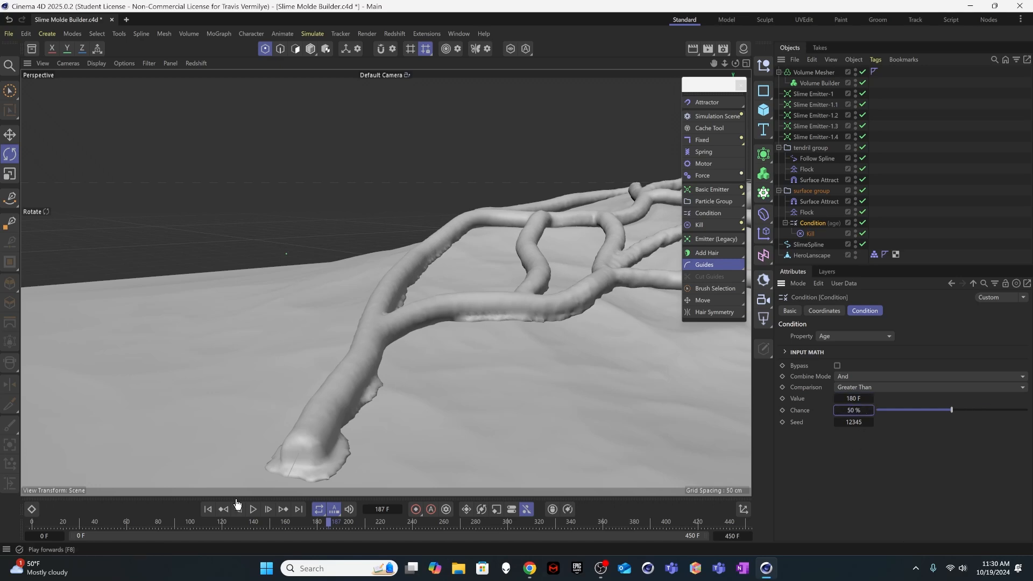
Step: Replay the simulation from the start to frame 214, examine the meshed tendrils from several angles, and save the project
click(209, 509)
click(253, 510)
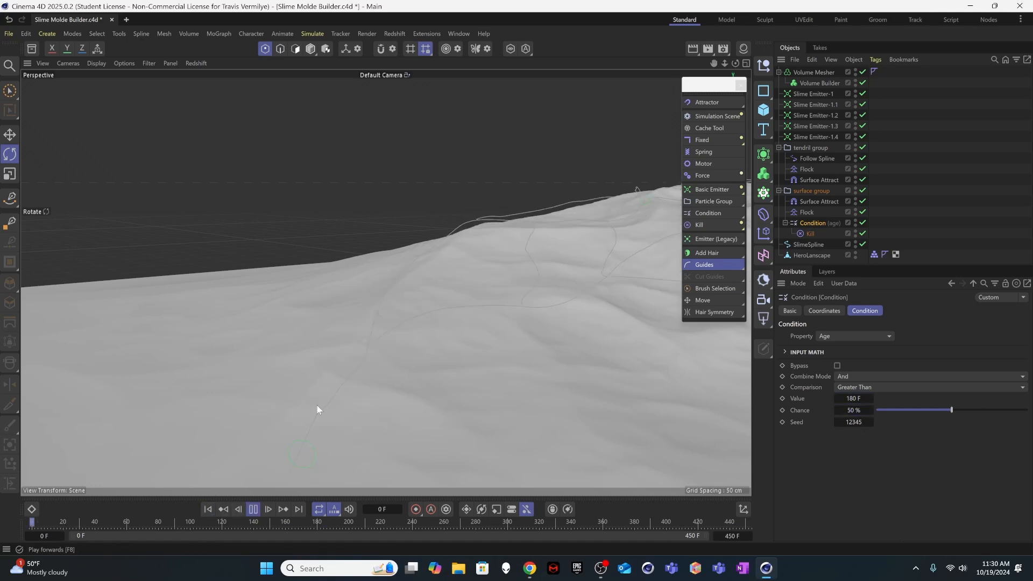
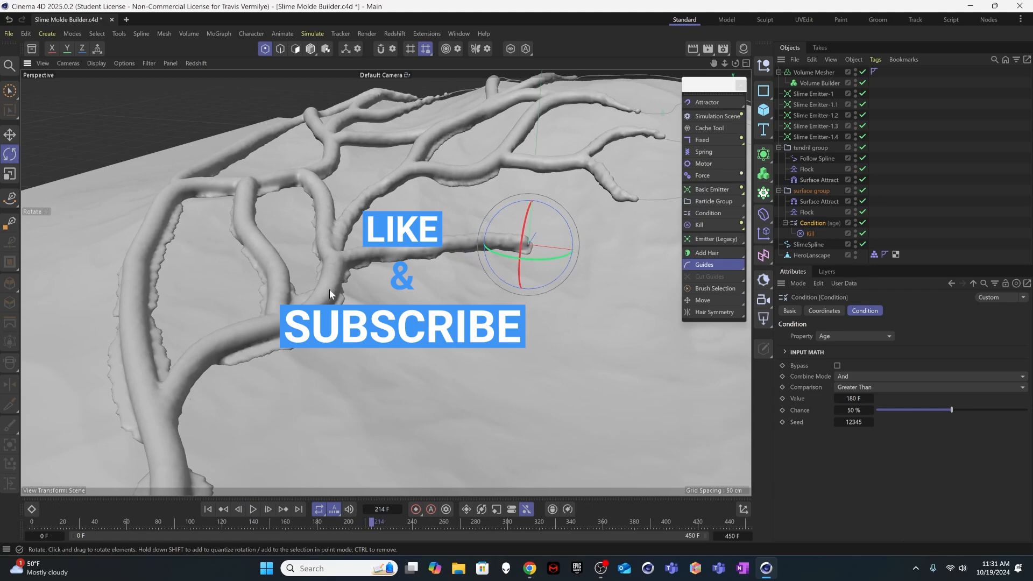
scroll(330, 291, down, 5)
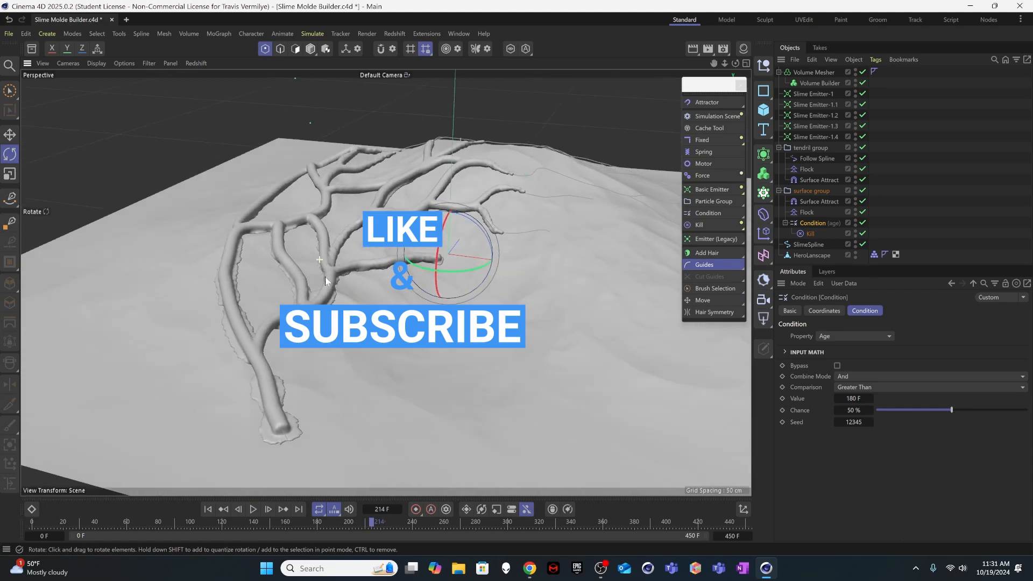
alt+drag(325, 277, 399, 182)
scroll(366, 322, up, 4)
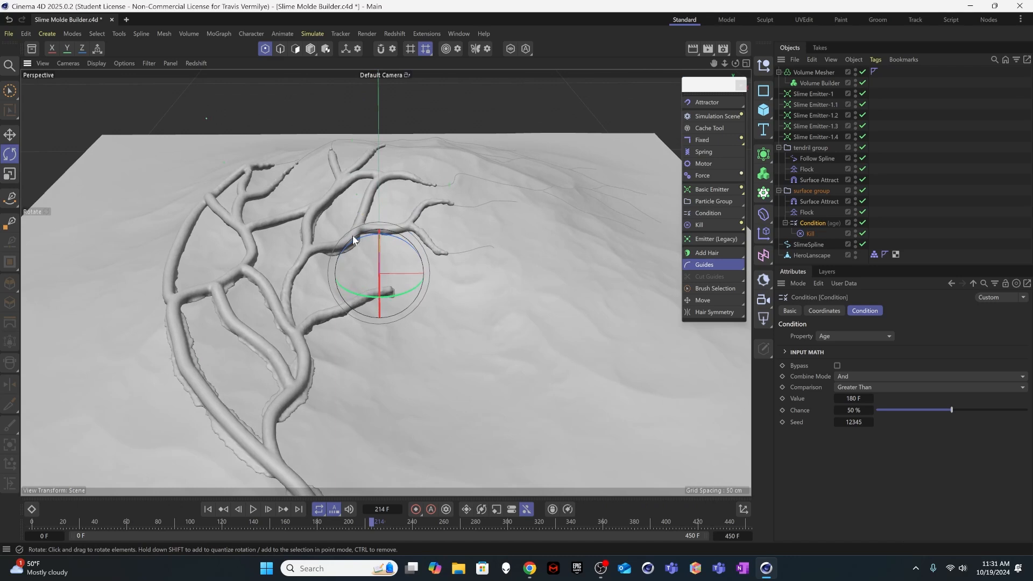
alt+drag(305, 273, 328, 209)
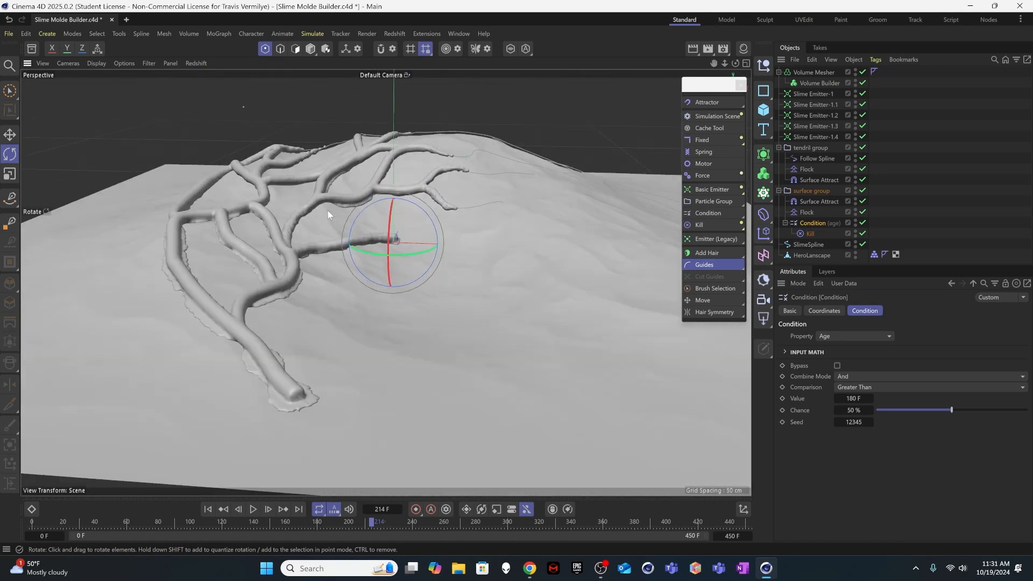
key(ctrl+s)
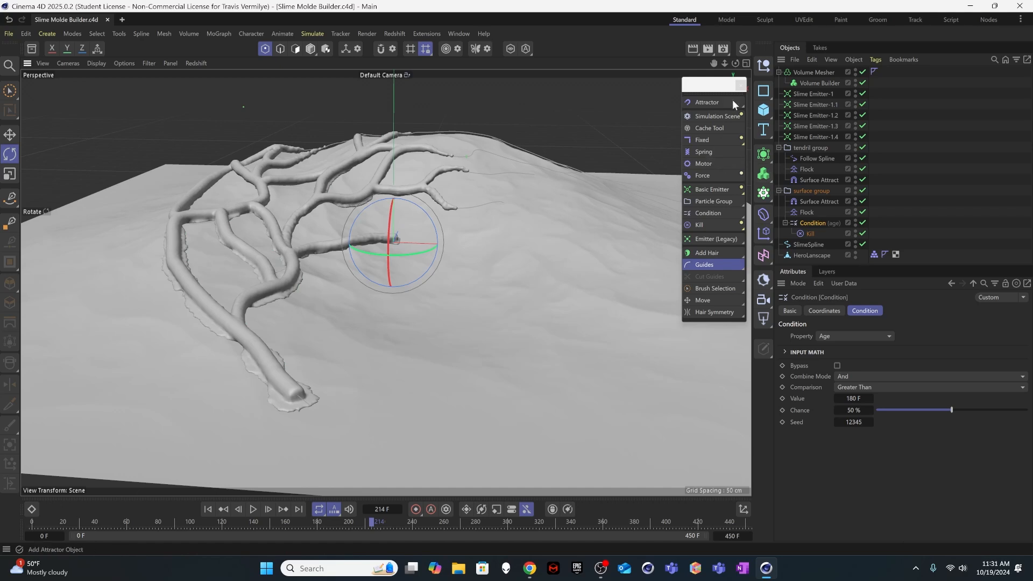
Step: Enable Cache Mode for both the tendril group and the surface group
click(924, 174)
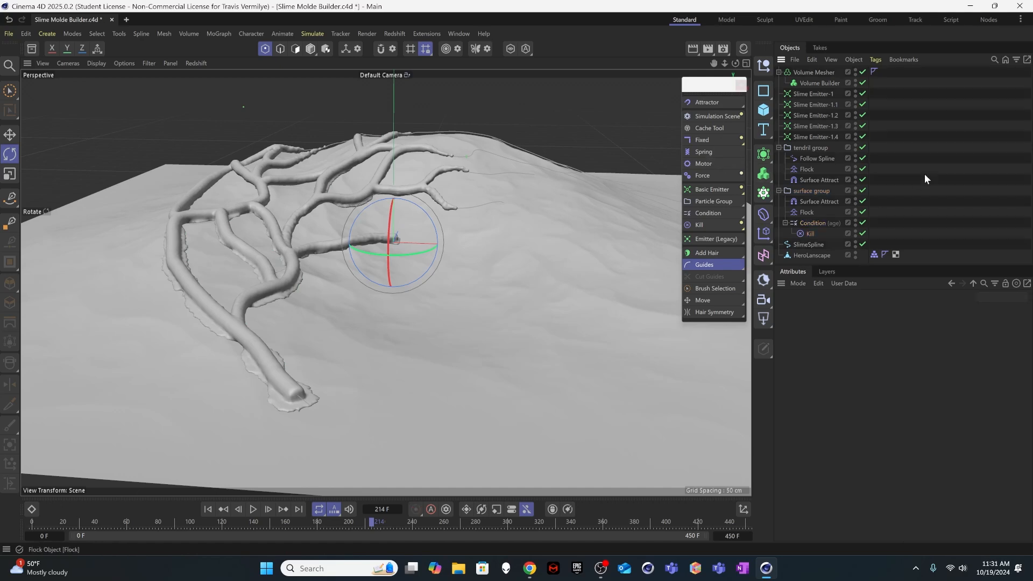
click(818, 149)
click(812, 190)
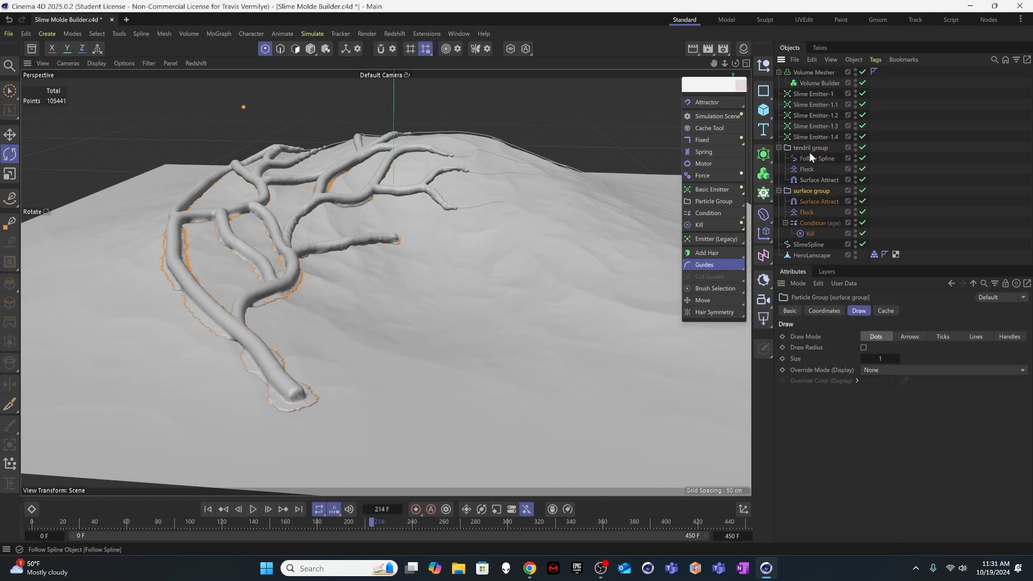
click(810, 148)
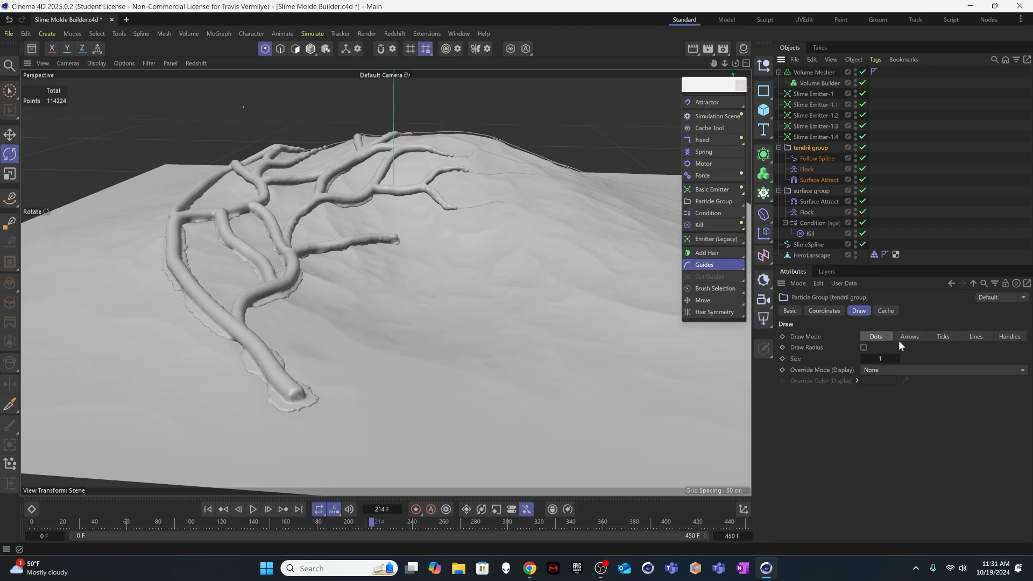
click(885, 312)
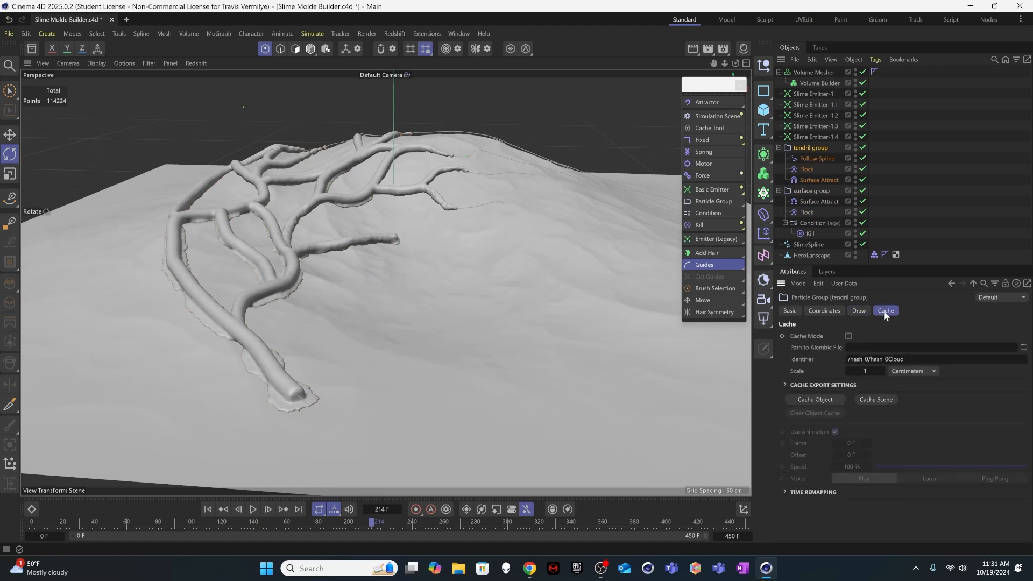
click(848, 336)
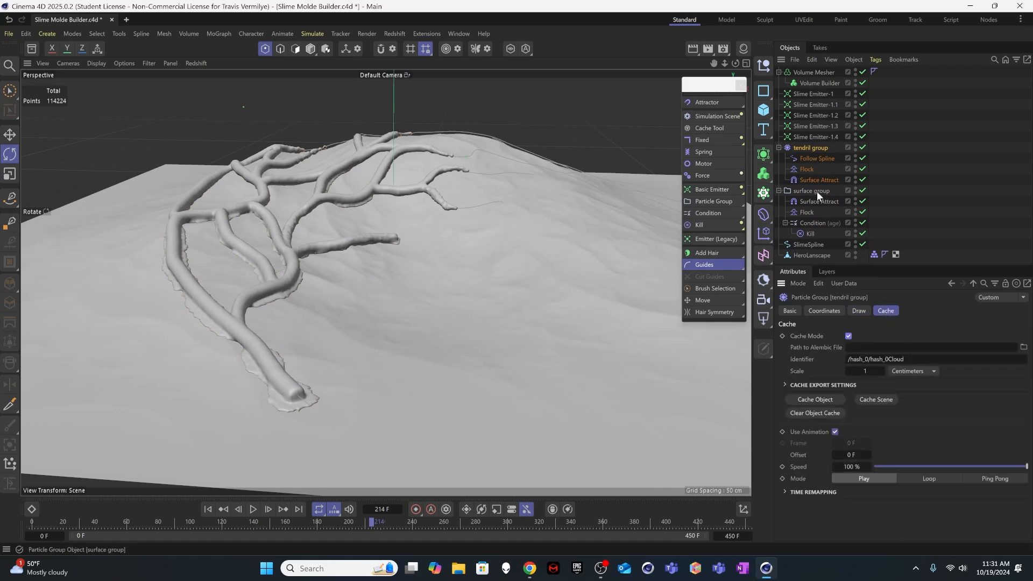
click(814, 191)
click(848, 336)
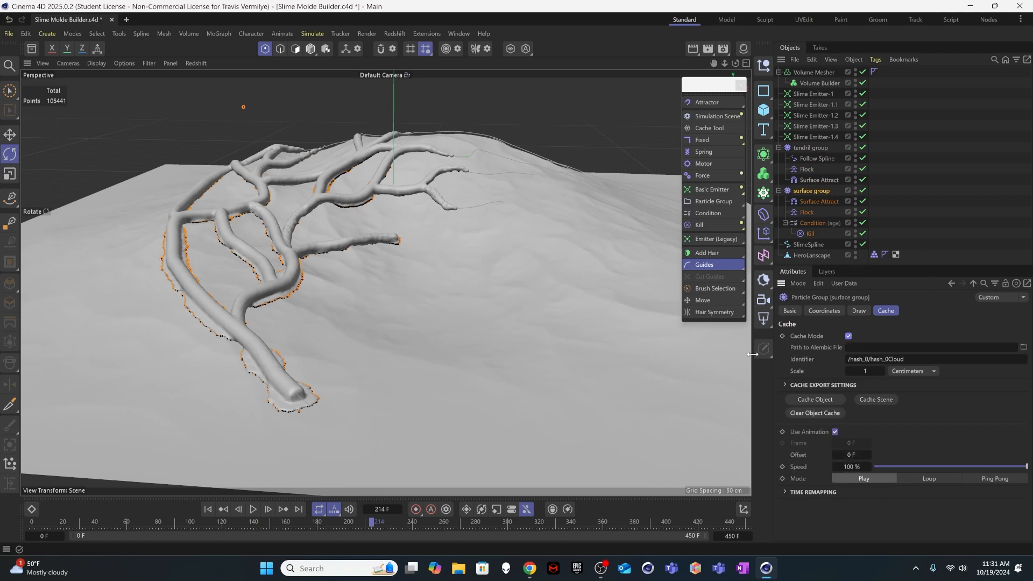
Step: Start caching the whole scene and create a folder named Cache Objects in the 1-19-2024_TheLastOfUs export location
click(876, 399)
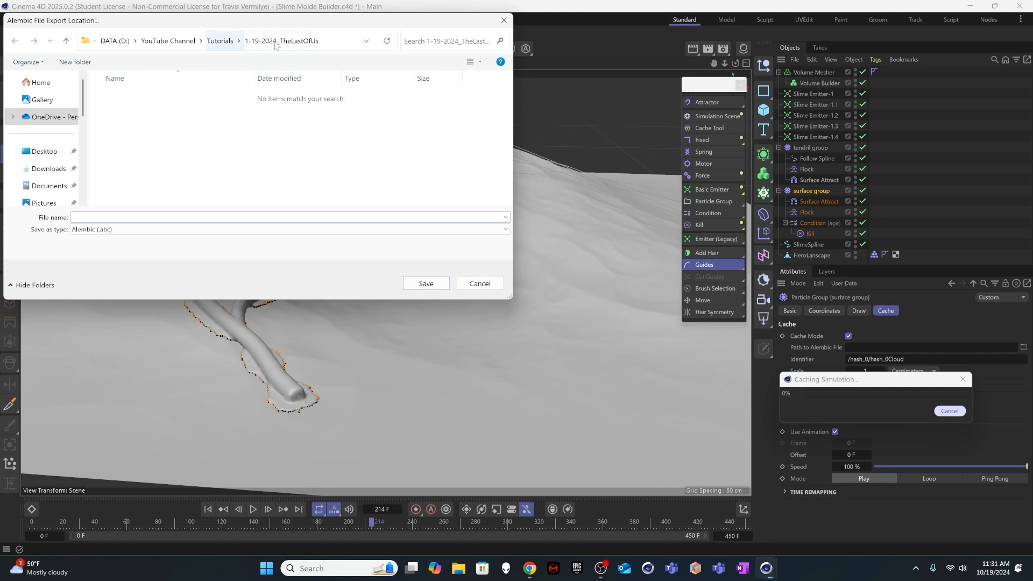
right_click(187, 166)
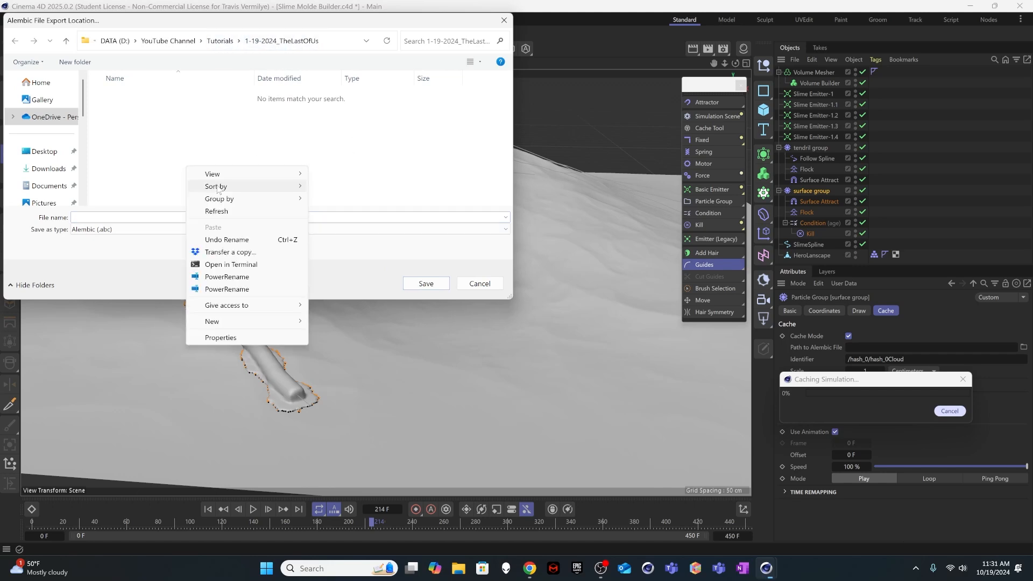
mouse_move(236, 322)
click(336, 322)
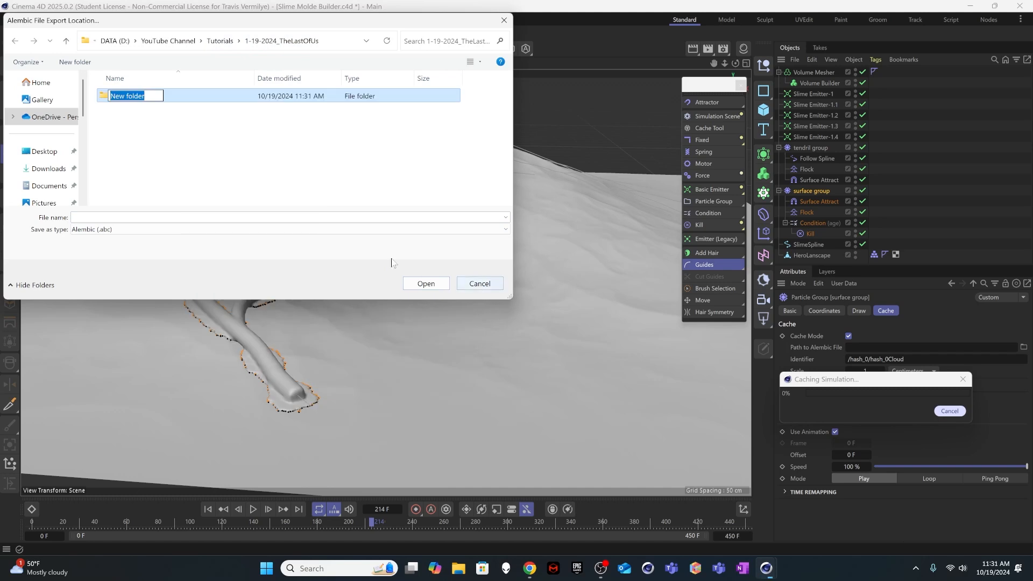
text(Cache Objects)
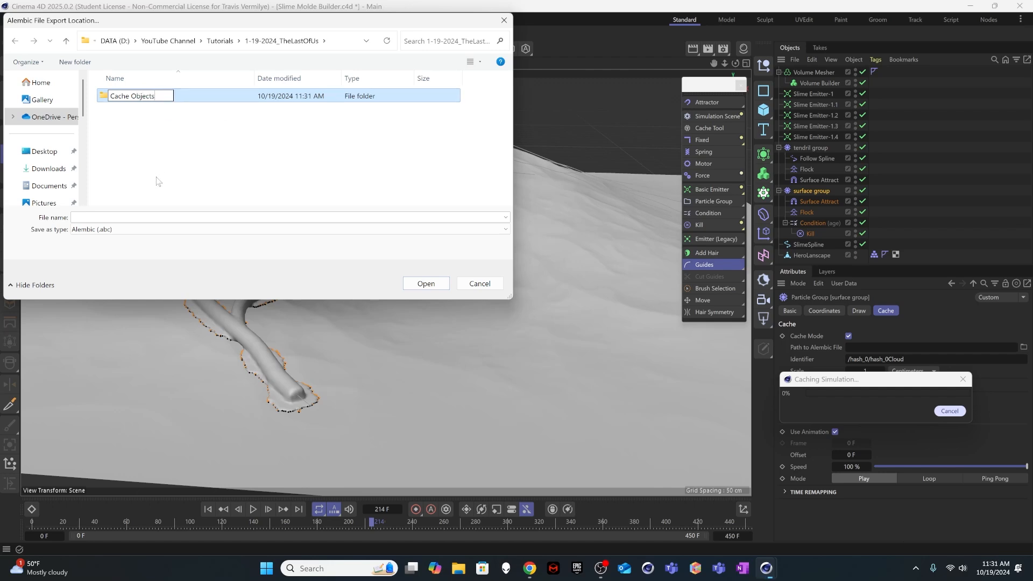
key(Return)
Step: Export the Alembic cache as ParticleSim into the Cache Objects folder, let the caching finish, and save the project
double_click(131, 97)
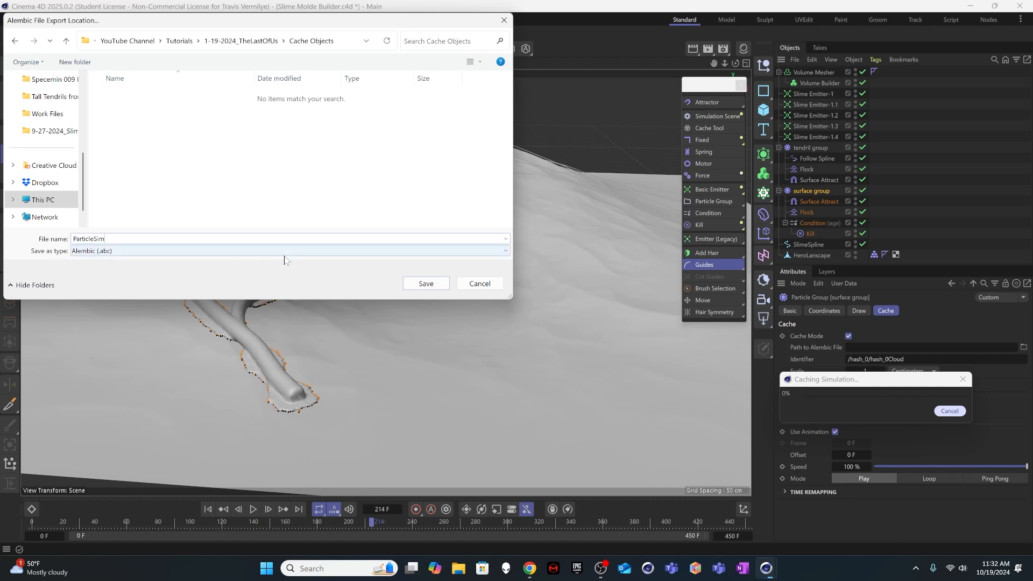
click(426, 283)
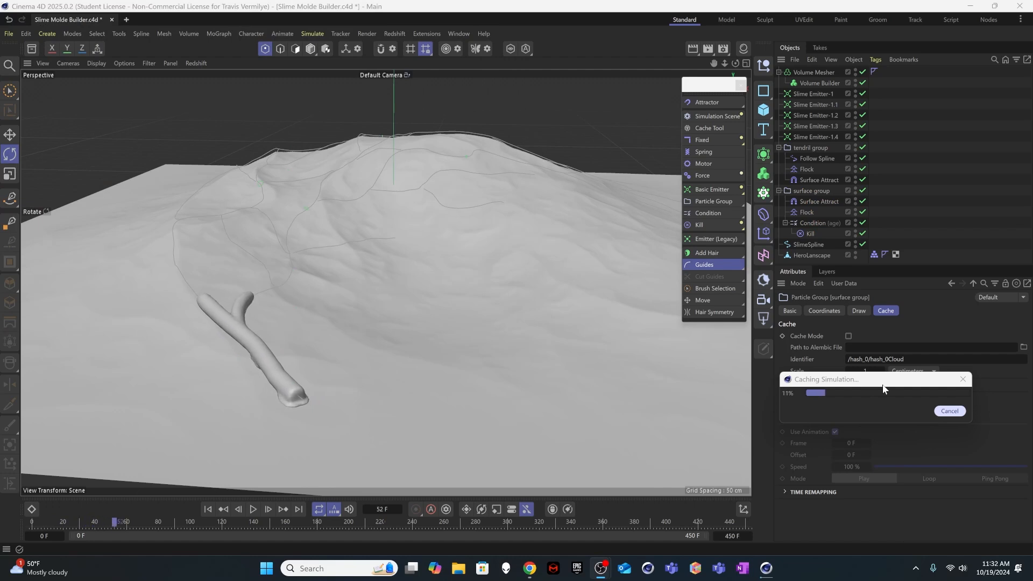
drag(879, 383, 768, 383)
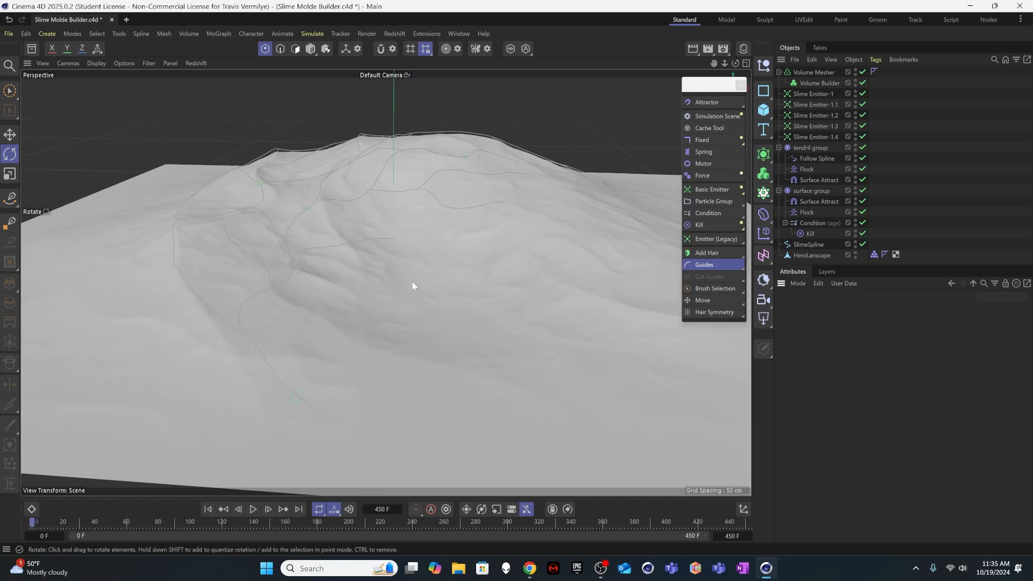
key(ctrl+s)
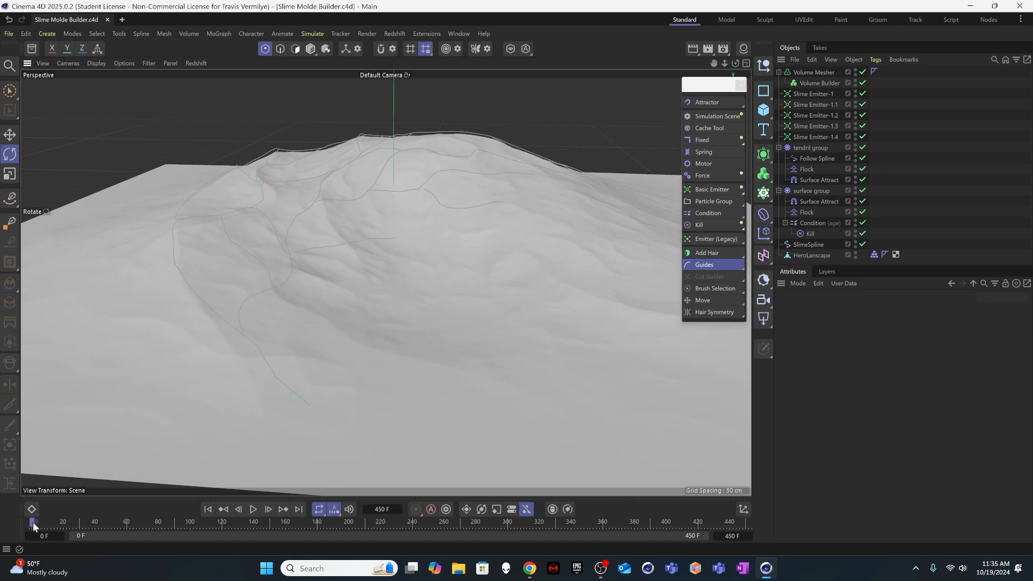
Step: Scrub the cached simulation to frame 290 and hide the tendril group and surface group particles in the viewport
drag(35, 524, 492, 512)
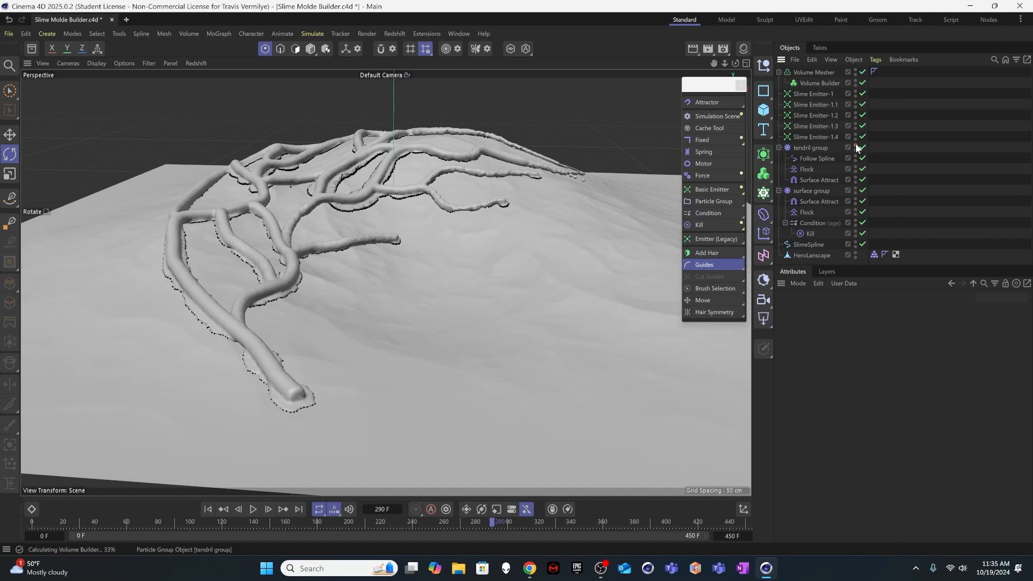
click(856, 146)
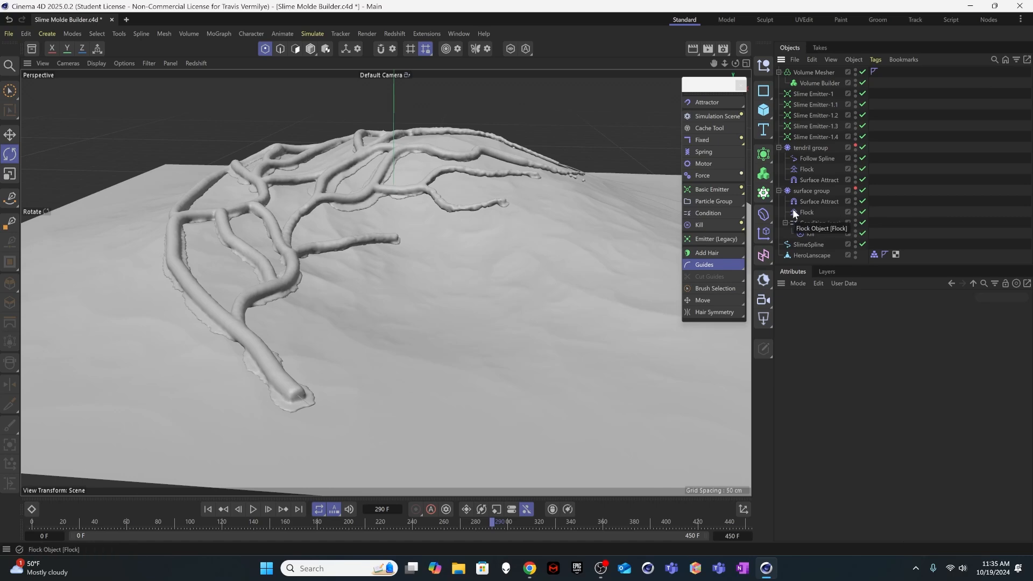
Step: Scrub back and forth through the cached simulation and examine the growth of the meshed tendrils from different angles
alt+drag(299, 179, 601, 443)
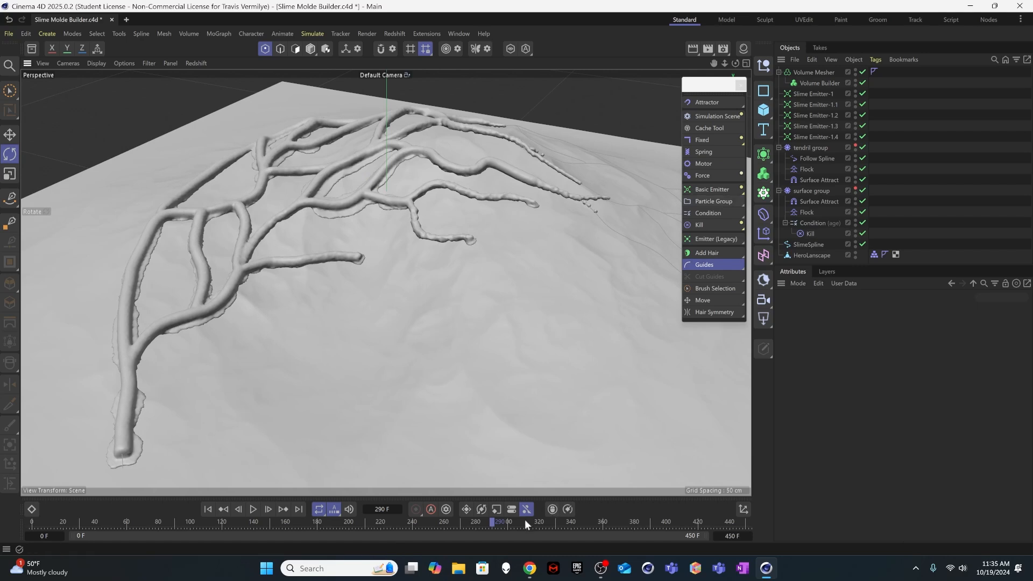
drag(525, 518, 753, 516)
drag(660, 520, 125, 526)
drag(220, 532, 788, 512)
alt+drag(399, 215, 429, 451)
drag(674, 523, 530, 501)
drag(644, 491, 187, 456)
alt+drag(329, 338, 311, 384)
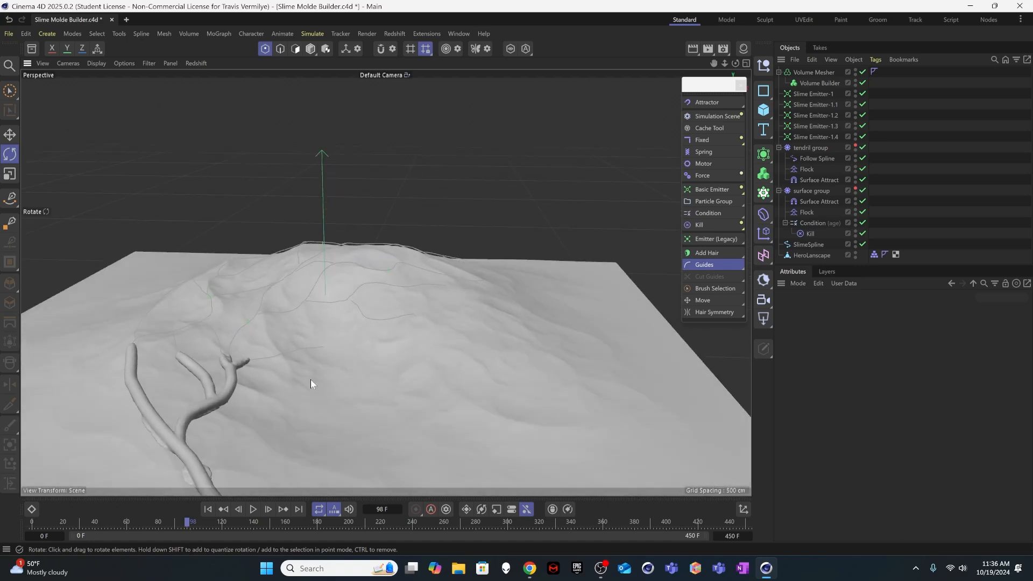
alt+drag(302, 232, 301, 337)
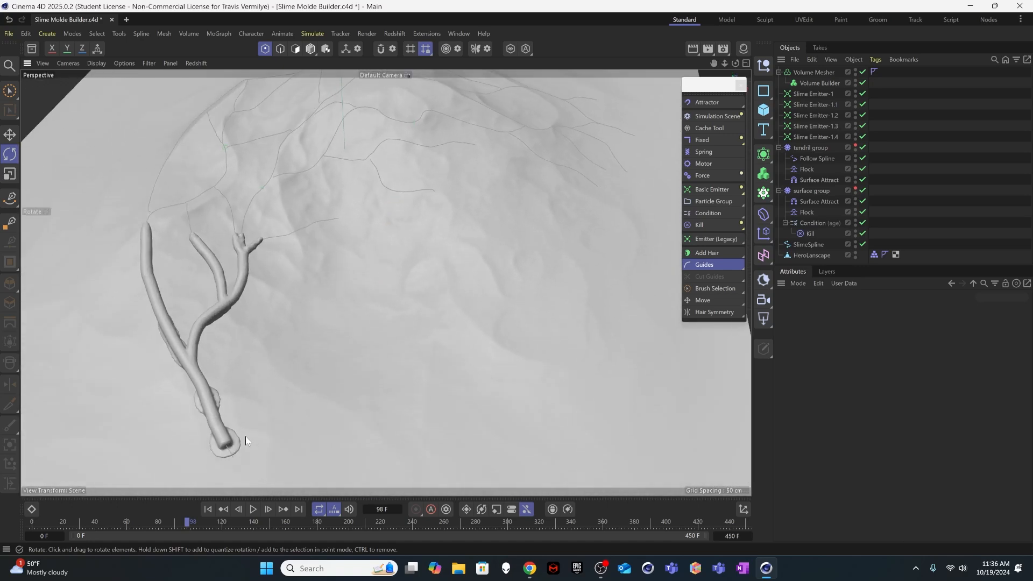
drag(164, 519, 633, 457)
alt+drag(424, 237, 425, 207)
alt+middle_drag(424, 206, 376, 292)
alt+drag(377, 292, 332, 289)
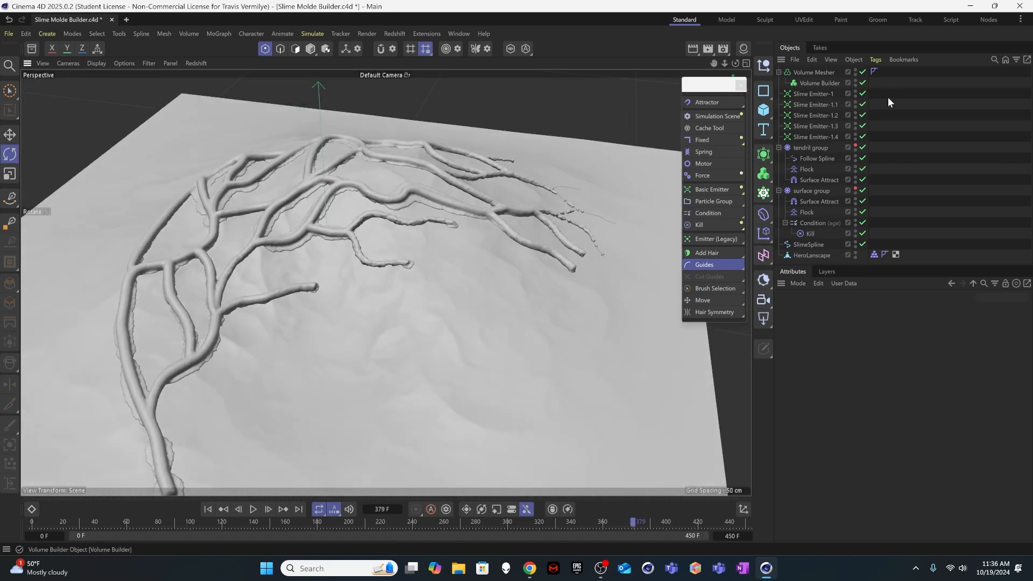
Step: Show the Volume Builder's object properties and view the fully grown tendrils at frame 450 from above
click(821, 83)
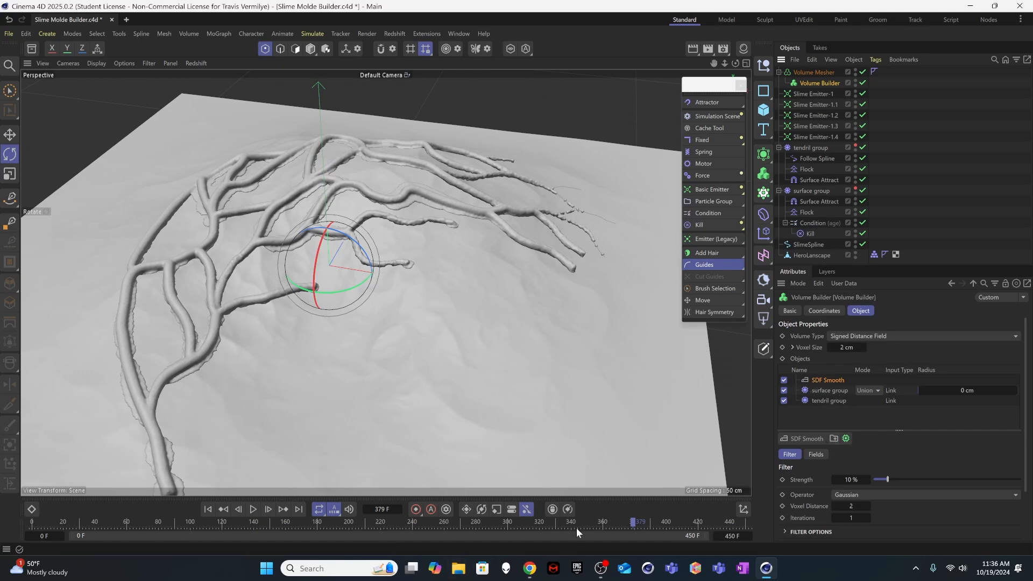
drag(568, 520, 748, 516)
alt+drag(487, 199, 500, 280)
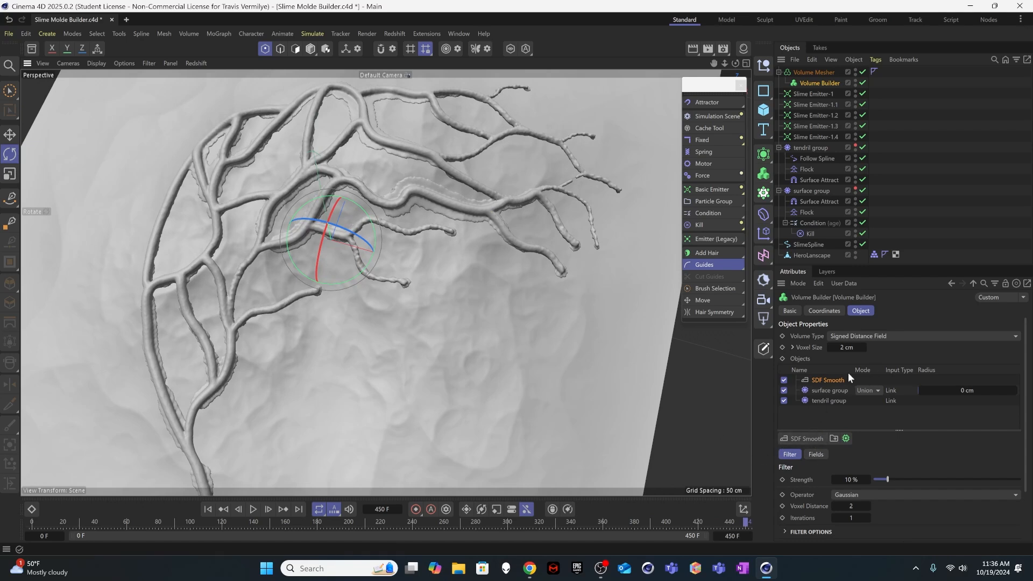
Step: Set the tendril group's particle radius in the Volume Builder to 4 cm, after trying 3.75 cm
click(831, 401)
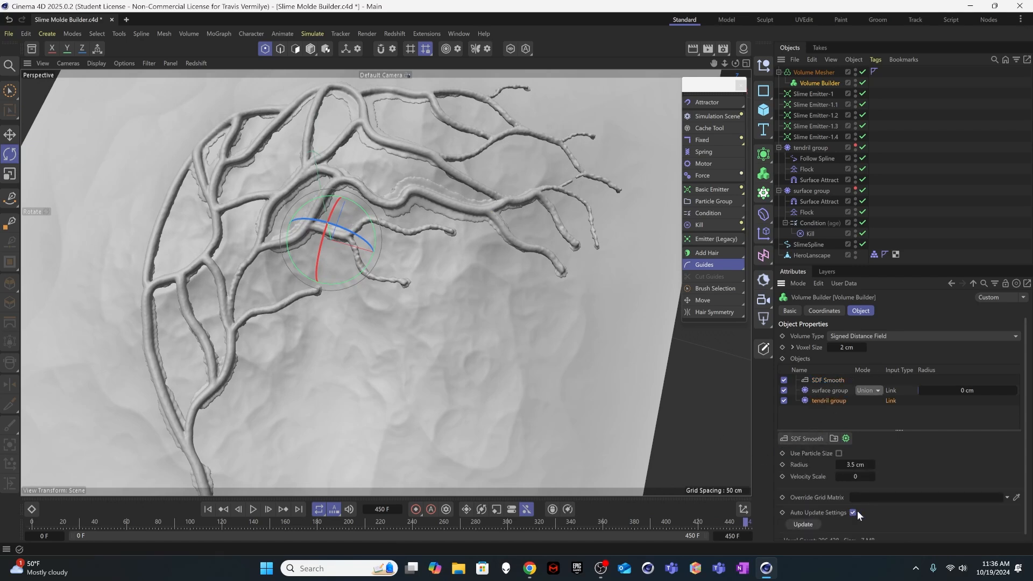
click(858, 465)
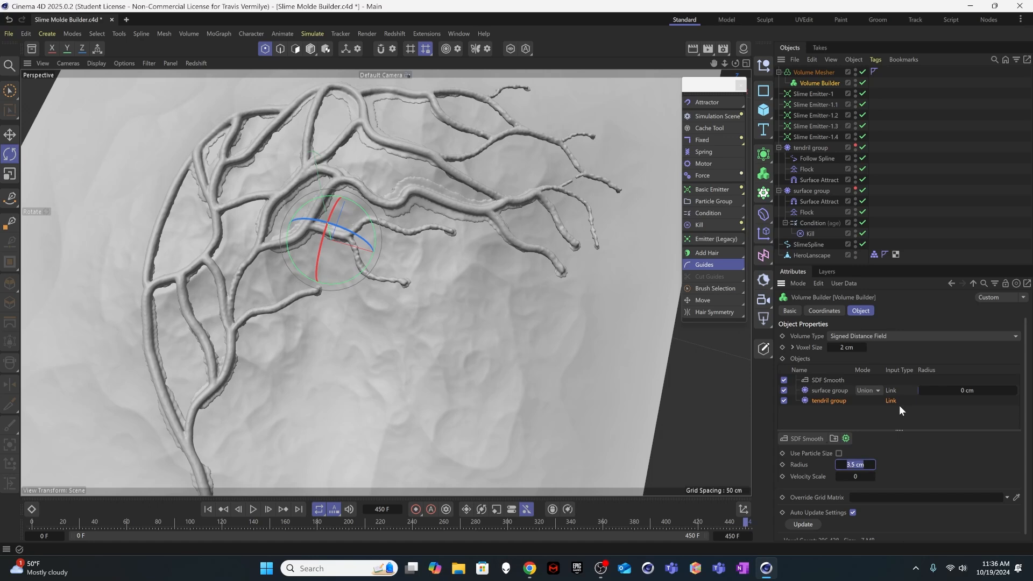
text(3.75)
key(Return)
text(4)
key(Return)
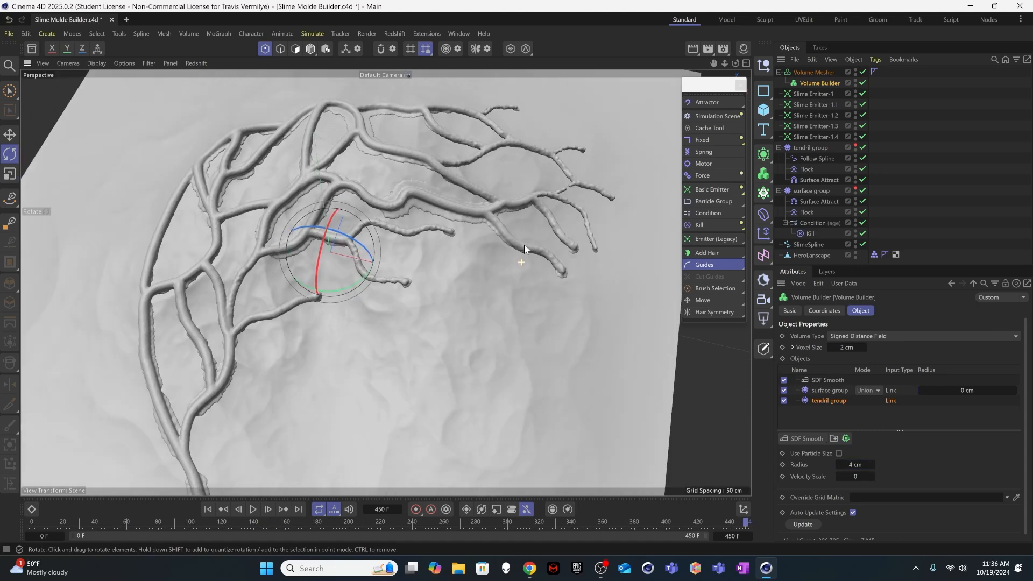
alt+drag(525, 248, 561, 272)
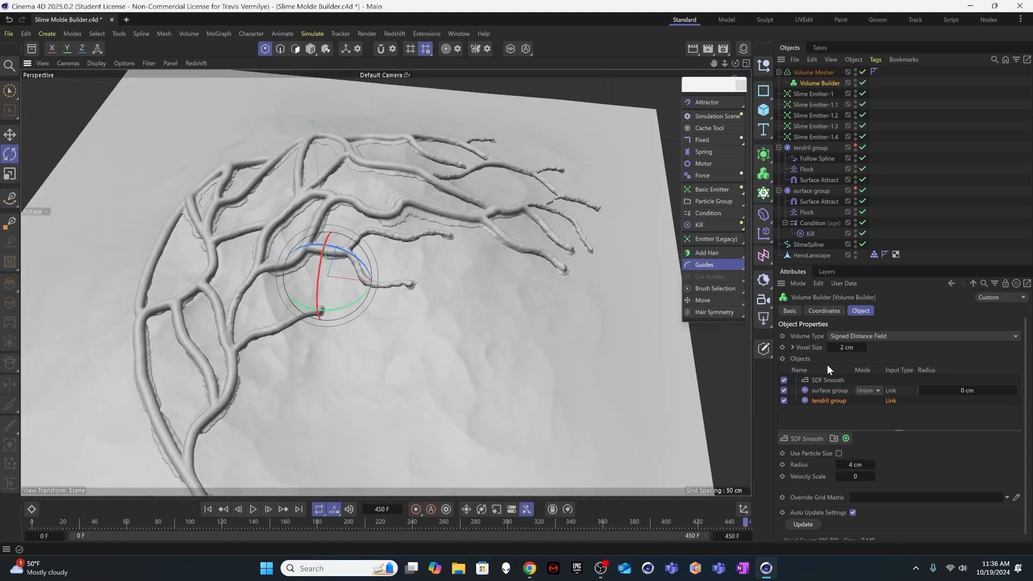
Step: Set the SDF Smooth filter's strength to 13 % and check the mesh from several angles, ending at frame 416
click(828, 390)
click(831, 379)
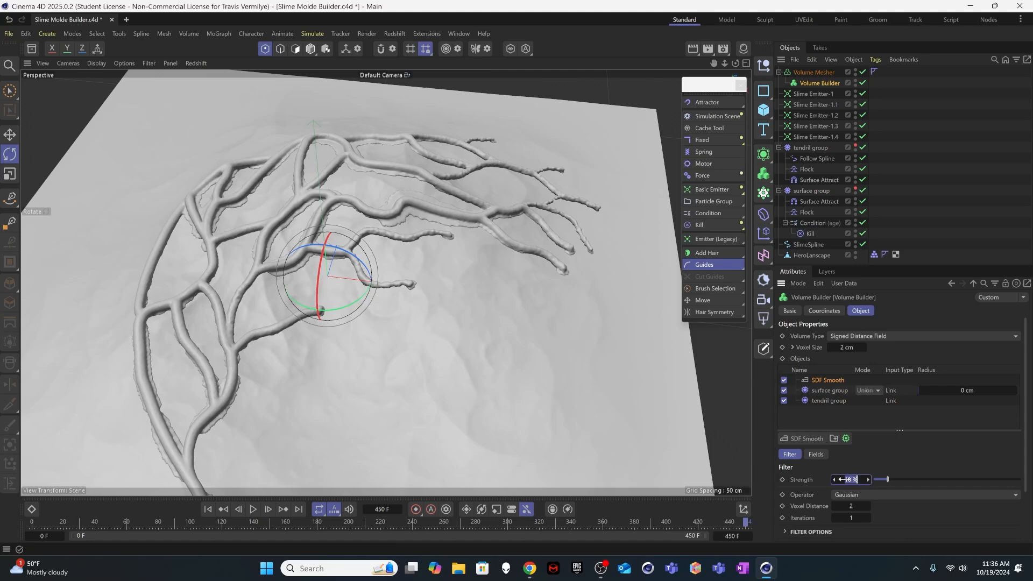
drag(849, 479, 844, 480)
alt+drag(506, 265, 496, 308)
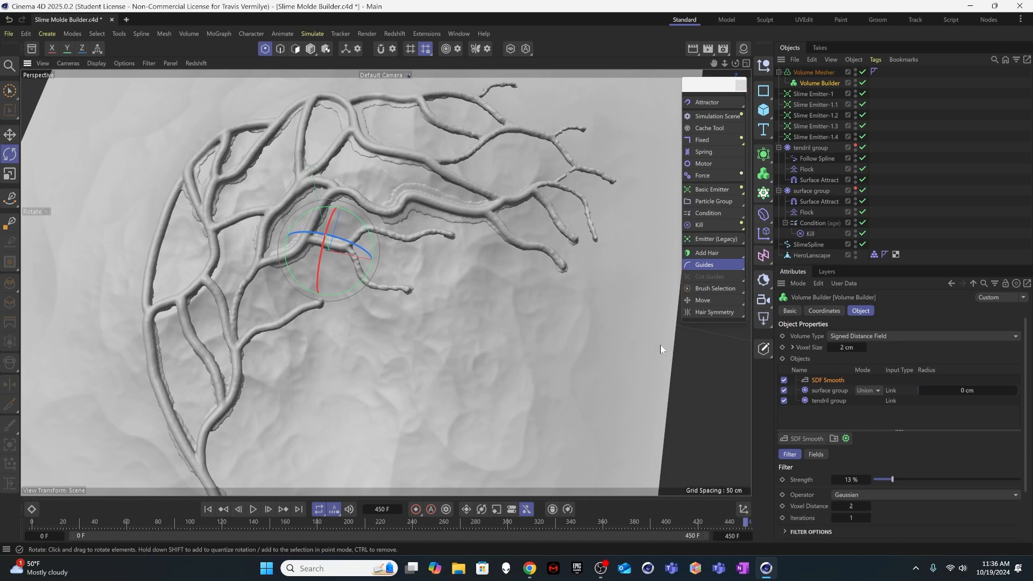
alt+drag(488, 255, 220, 261)
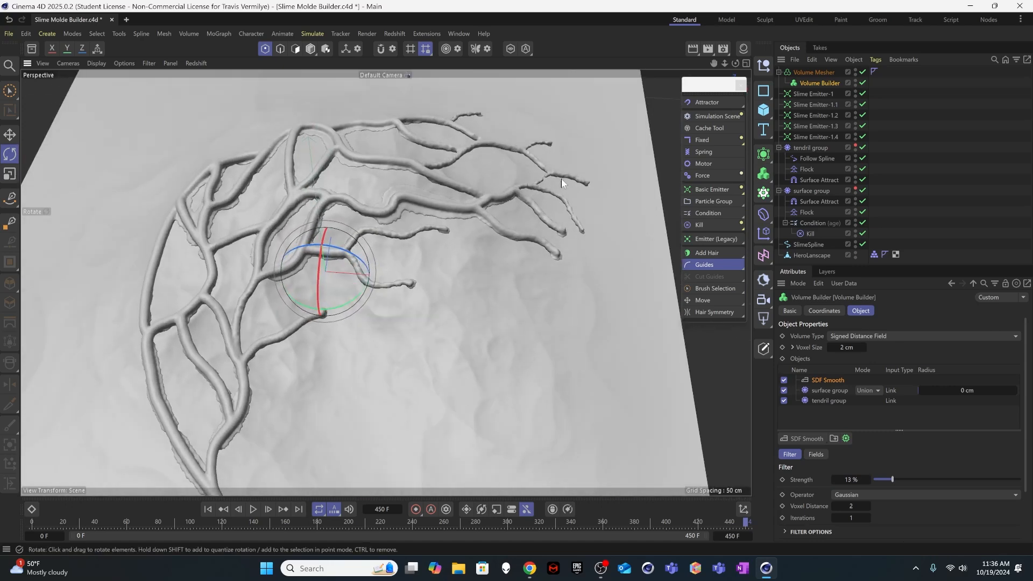
alt+drag(574, 160, 654, 471)
drag(746, 522, 691, 516)
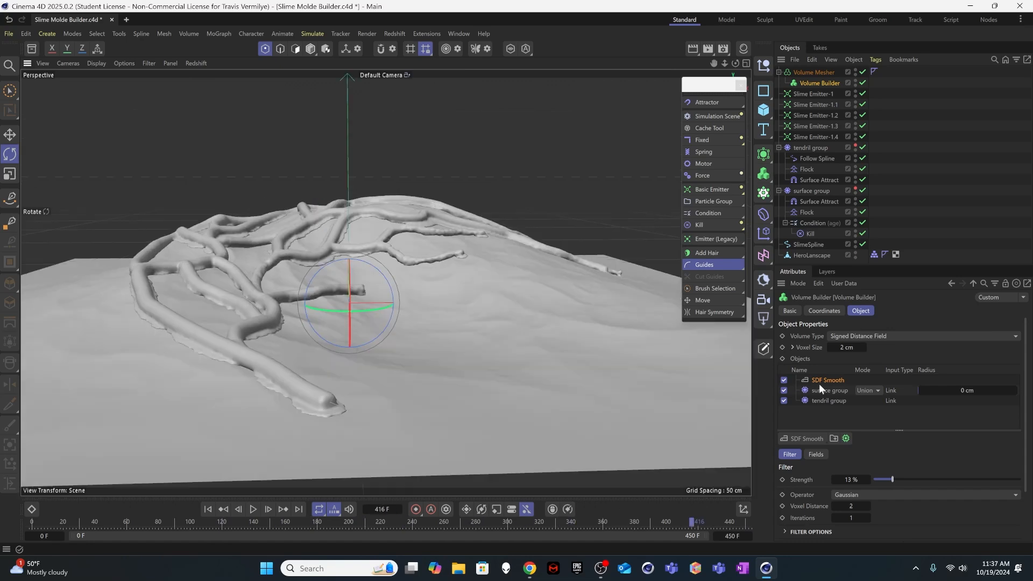
Step: Add an SDF Dilate and Erode filter to the Volume Builder and set its offset to -1 cm
click(805, 438)
click(824, 464)
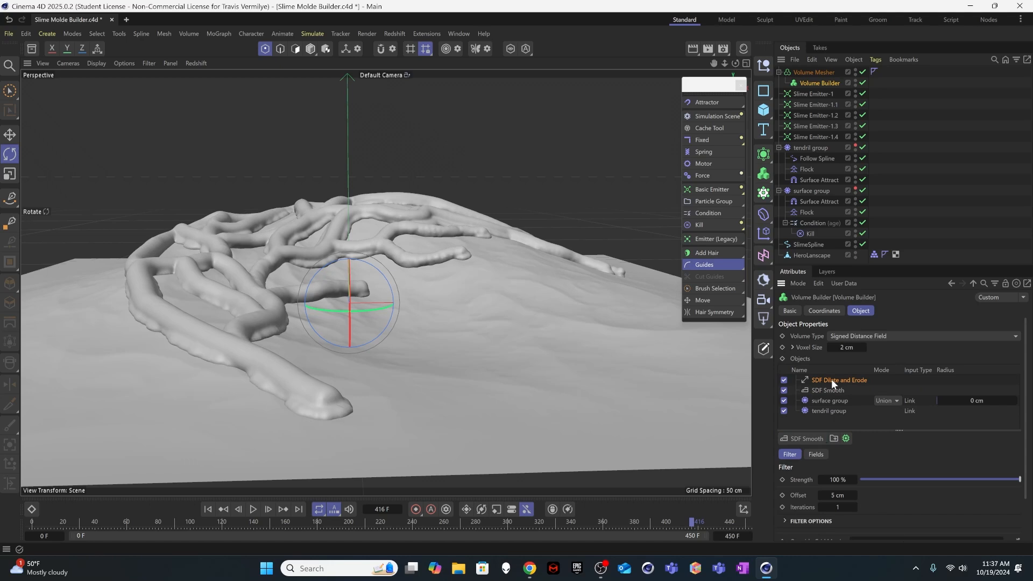
click(833, 493)
key(s)
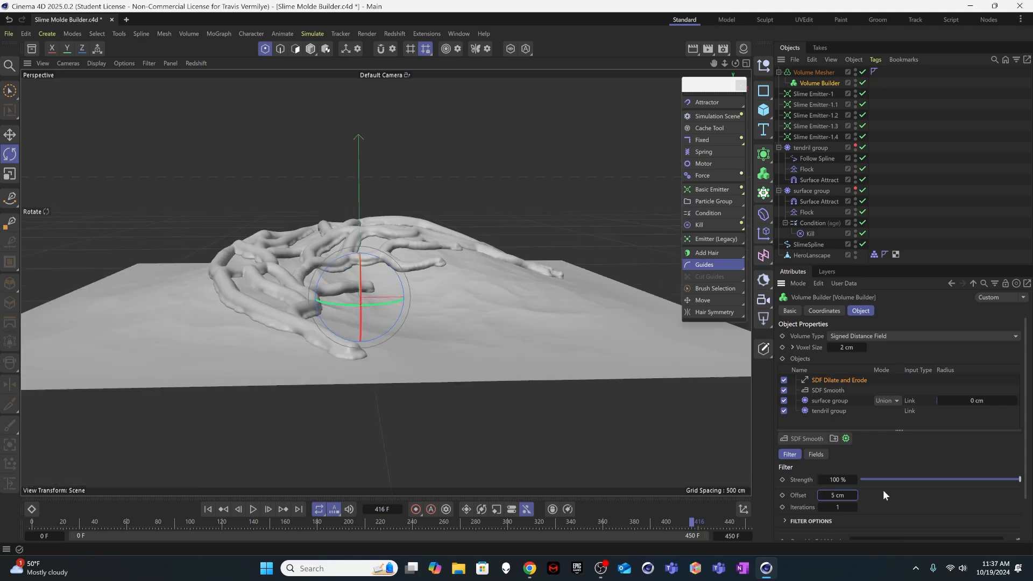
double_click(833, 494)
text(-1)
key(Return)
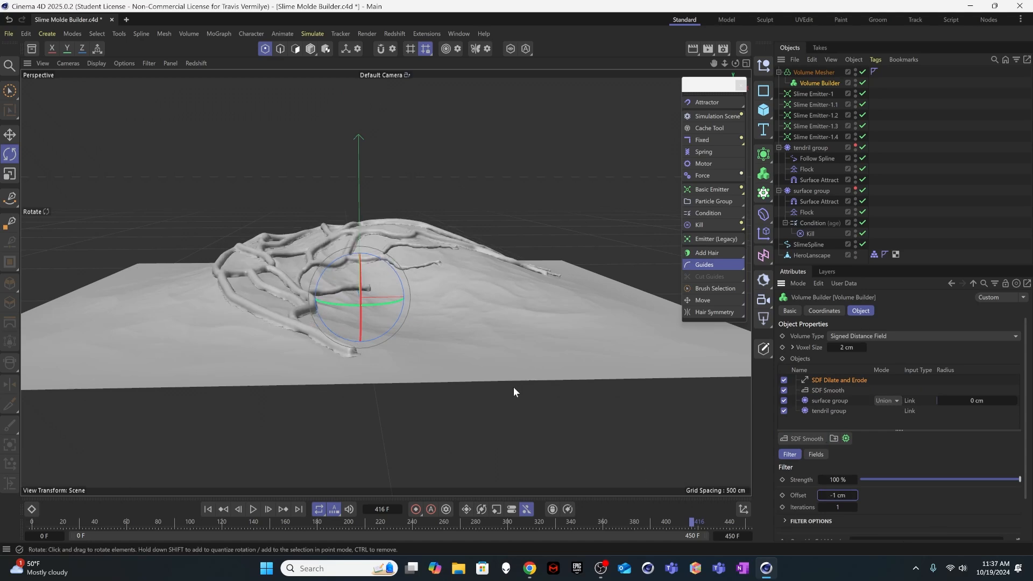
alt+drag(514, 386, 332, 324)
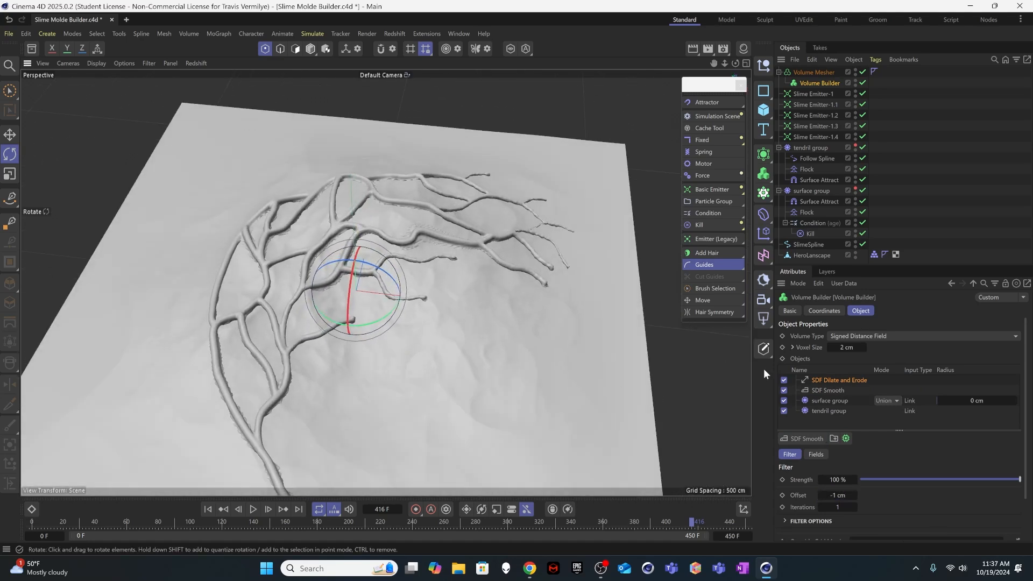
Step: Move the SDF Dilate and Erode filter below the surface group so it affects only the tendril group, and inspect the mesh
drag(838, 400, 836, 405)
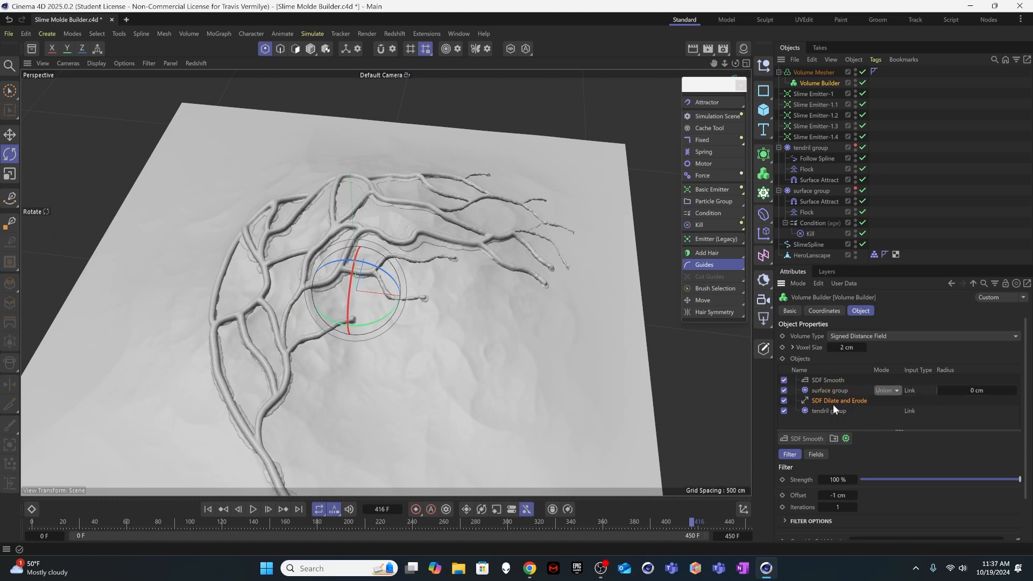
alt+drag(437, 370, 334, 246)
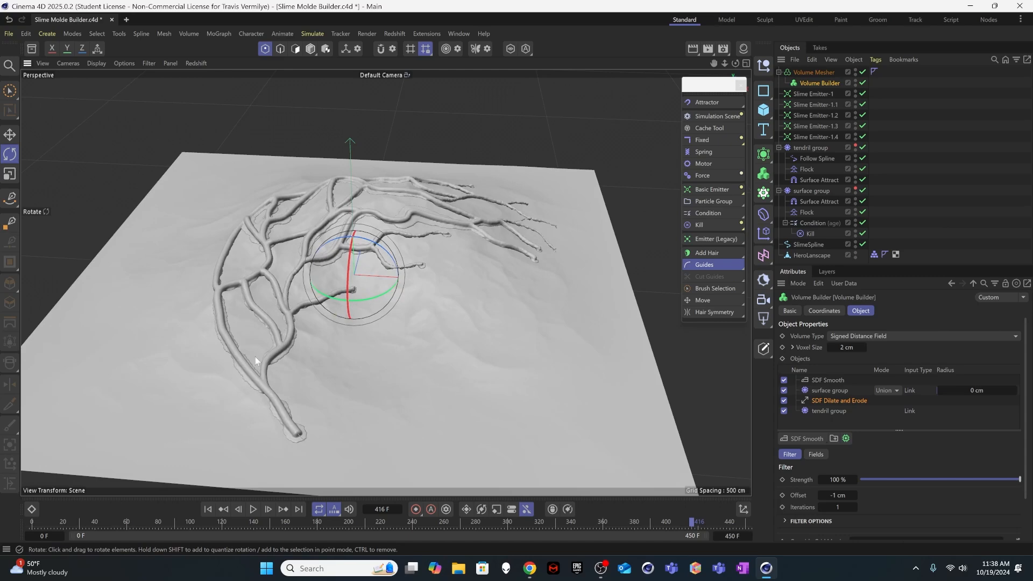
alt+right_drag(255, 356, 279, 368)
alt+drag(279, 371, 281, 315)
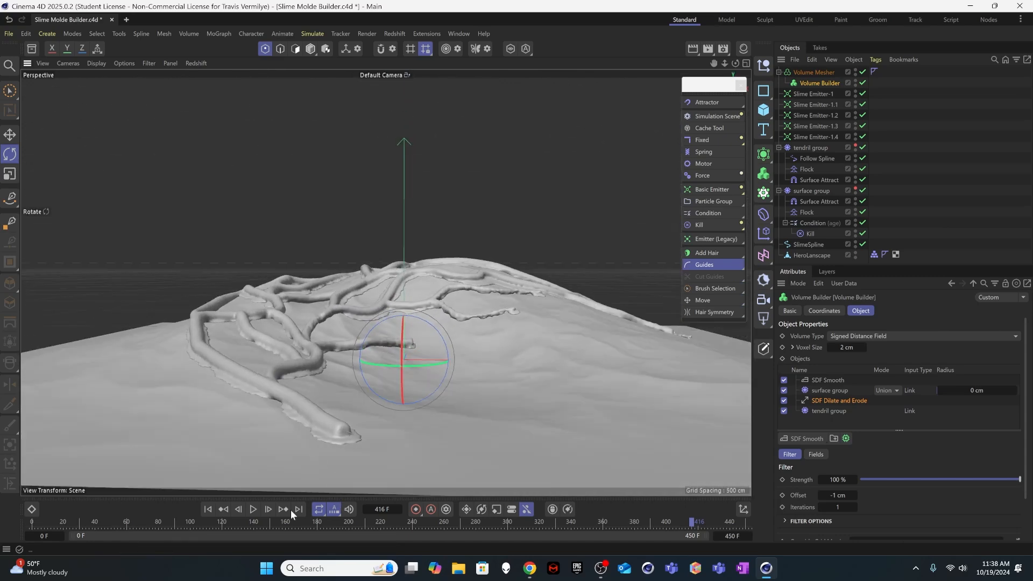
Step: Play the growth from the first frame to frame 71 and review the settings of each Volume Builder layer
click(208, 509)
click(252, 508)
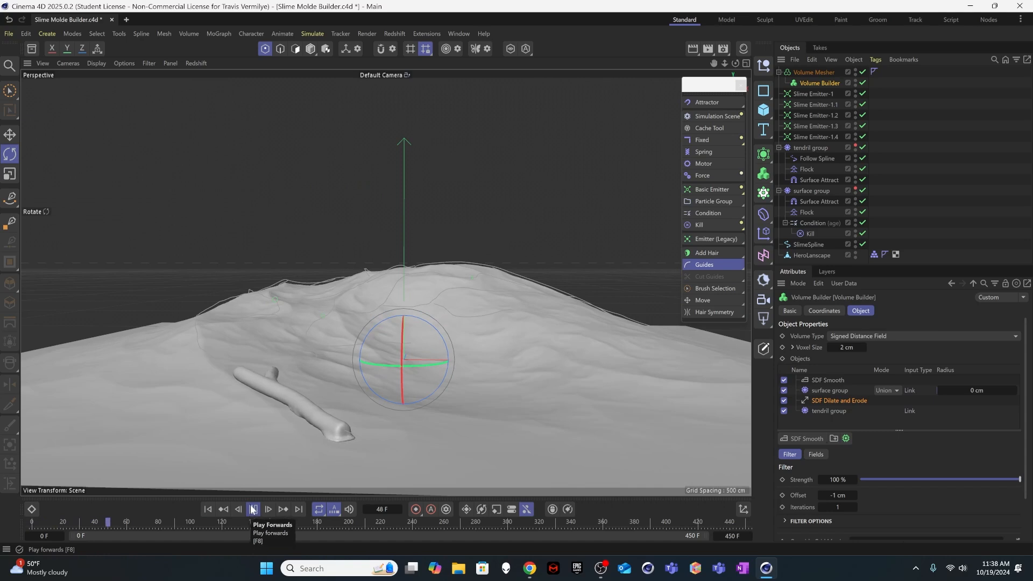
click(252, 509)
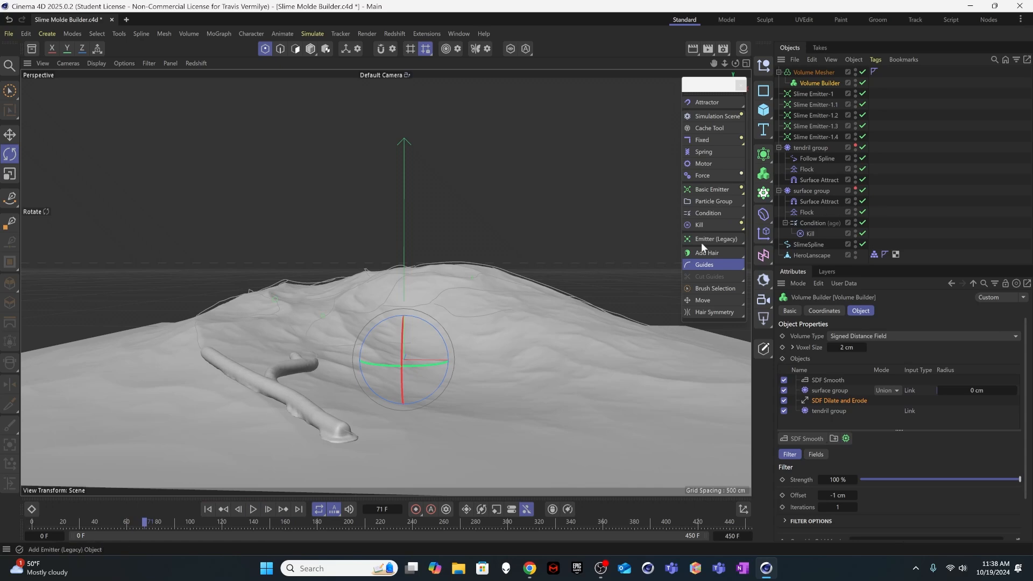
click(828, 411)
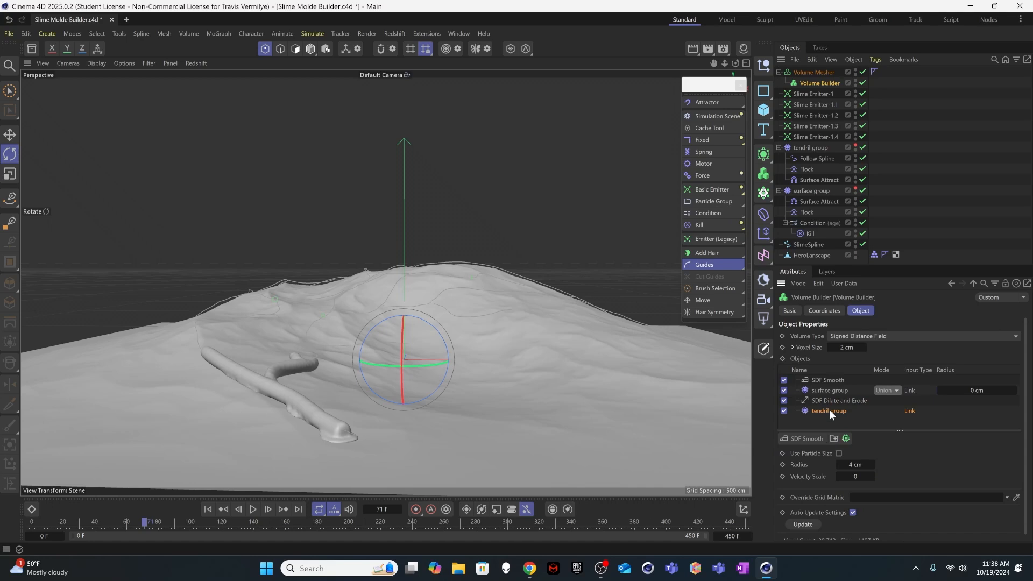
click(834, 401)
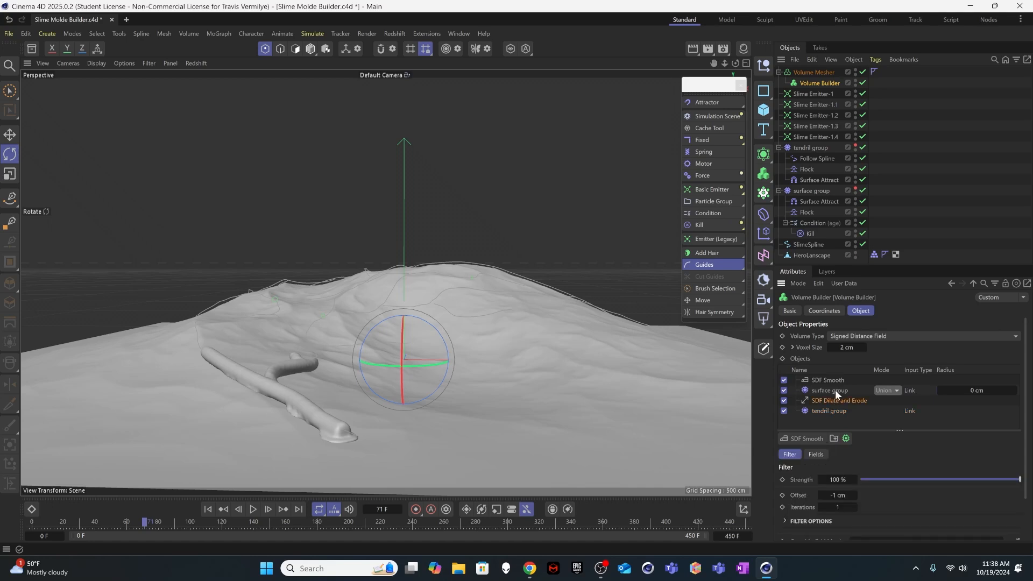
click(835, 389)
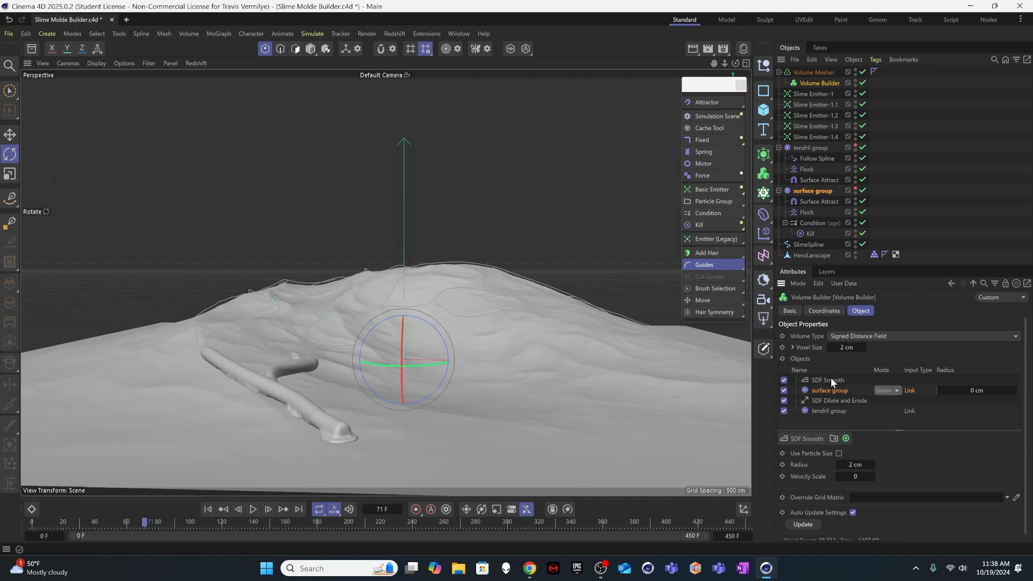
click(828, 380)
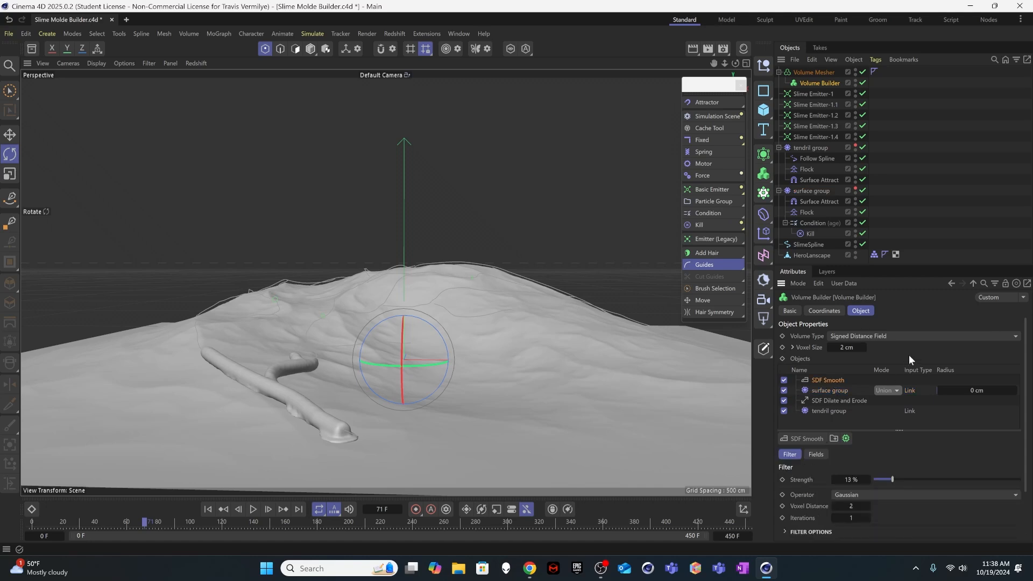
Step: Select the Volume Mesher, save the project, and go to frame 450 to show the full growth
click(918, 97)
click(821, 73)
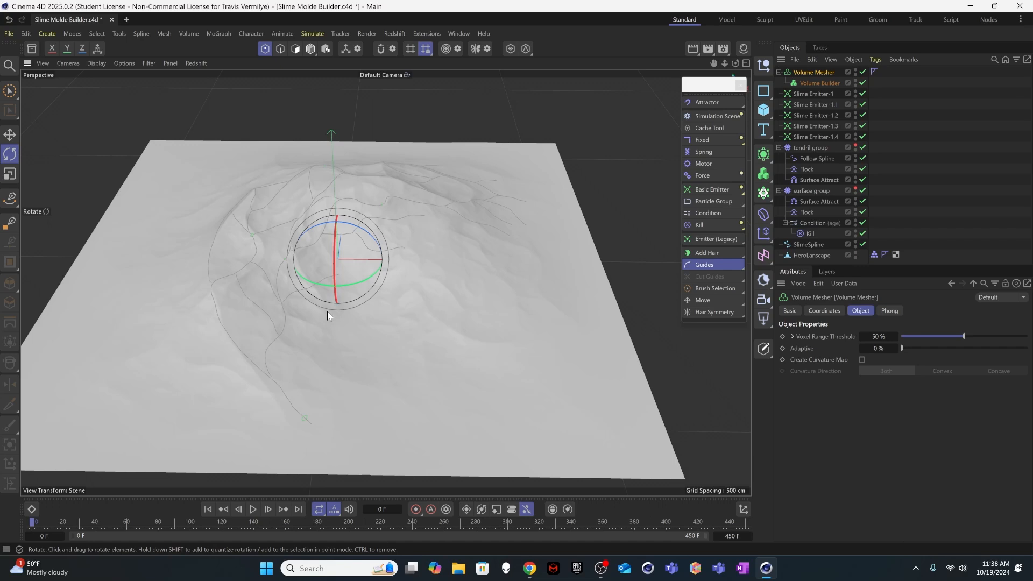
key(ctrl+s)
mouse_move(703, 518)
mouse_down()
mouse_move(765, 525)
mouse_move(757, 540)
mouse_up()
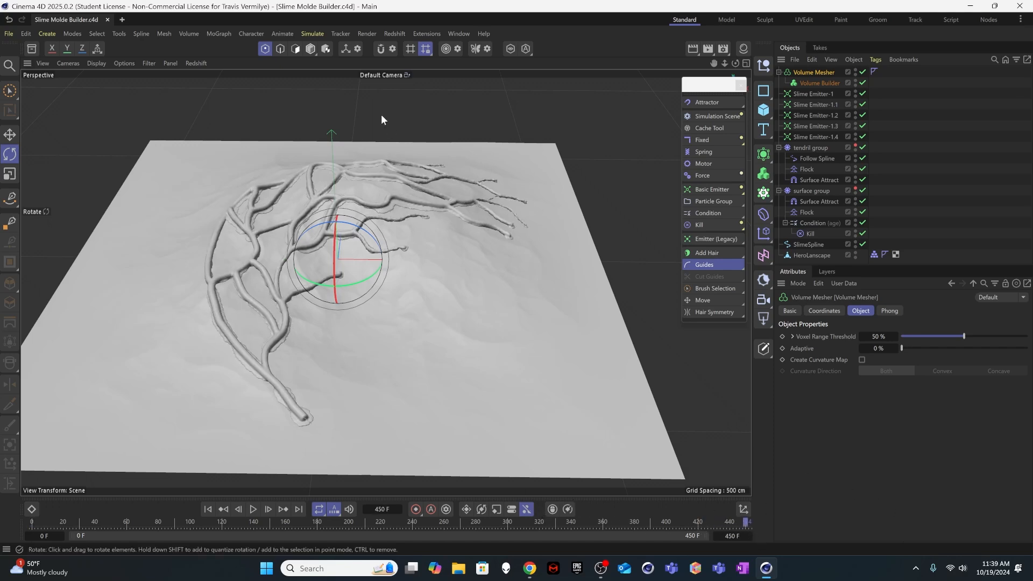
Step: Configure an Alembic export of the scene for frames 0 to 450 and accept the export settings
click(825, 71)
click(8, 34)
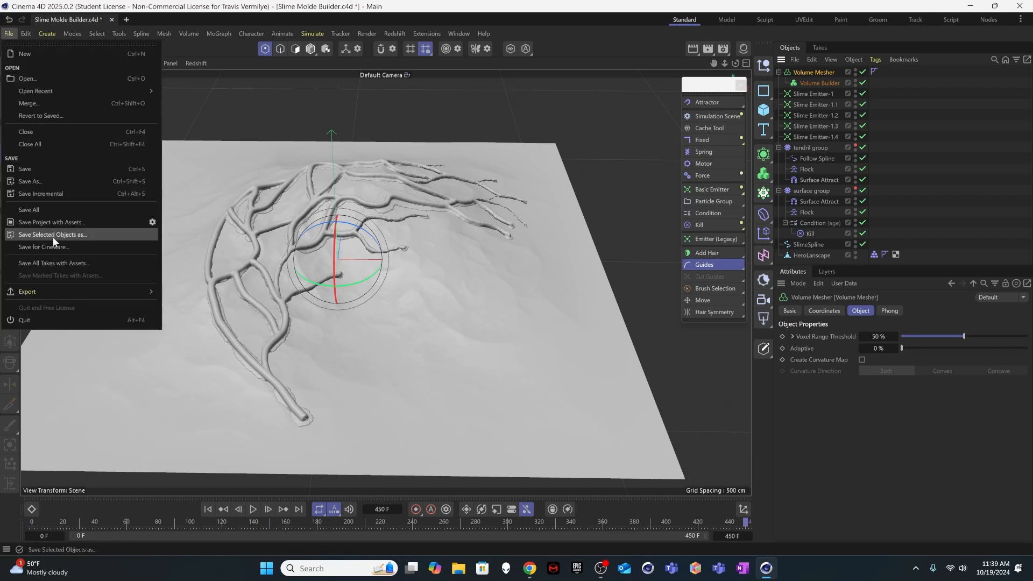
mouse_move(60, 289)
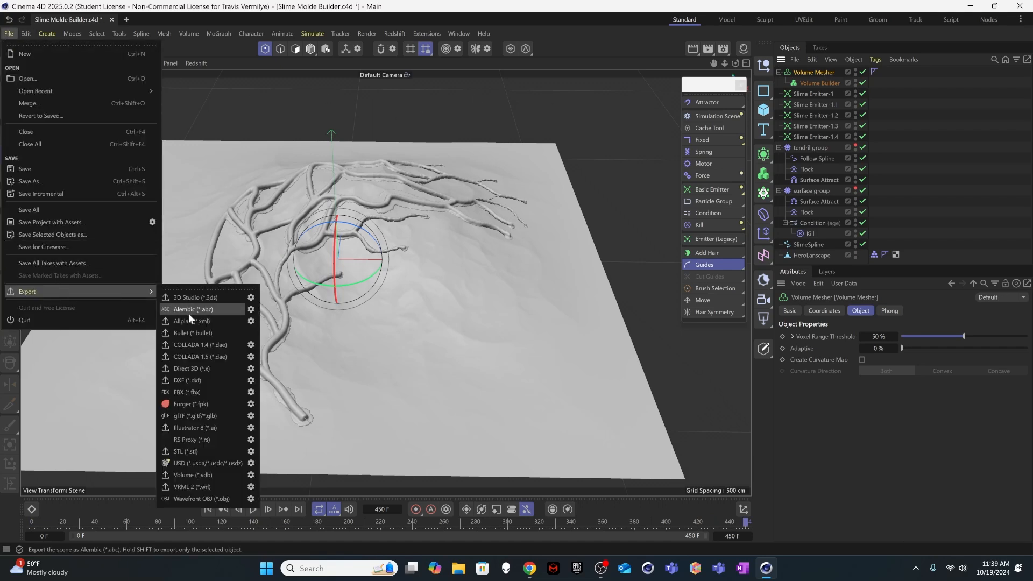
click(252, 310)
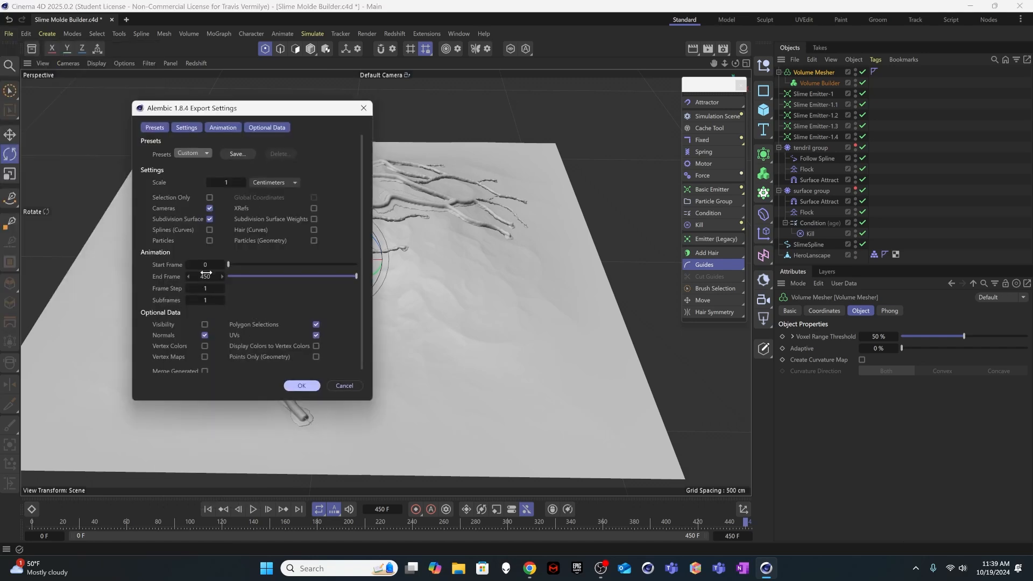
click(205, 276)
click(297, 385)
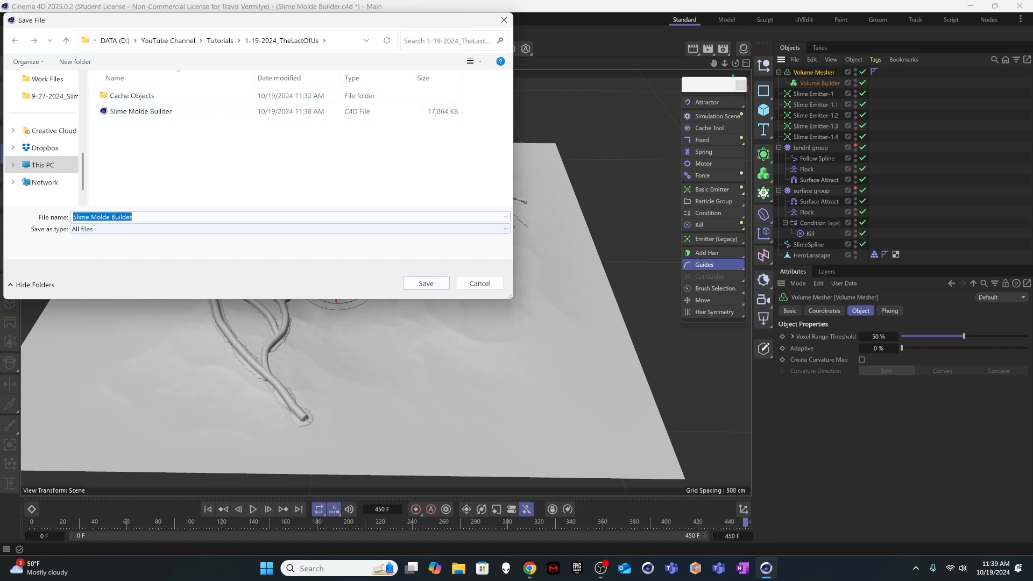
Step: Name the export file Slime Molde Builder-ABC in the project folder and run the export
click(138, 218)
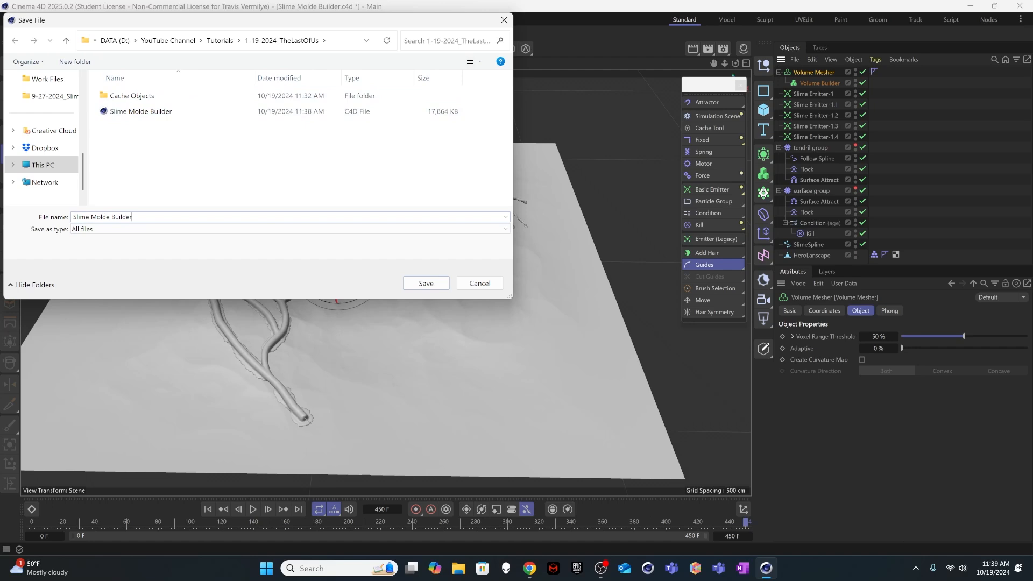
text(-ABC)
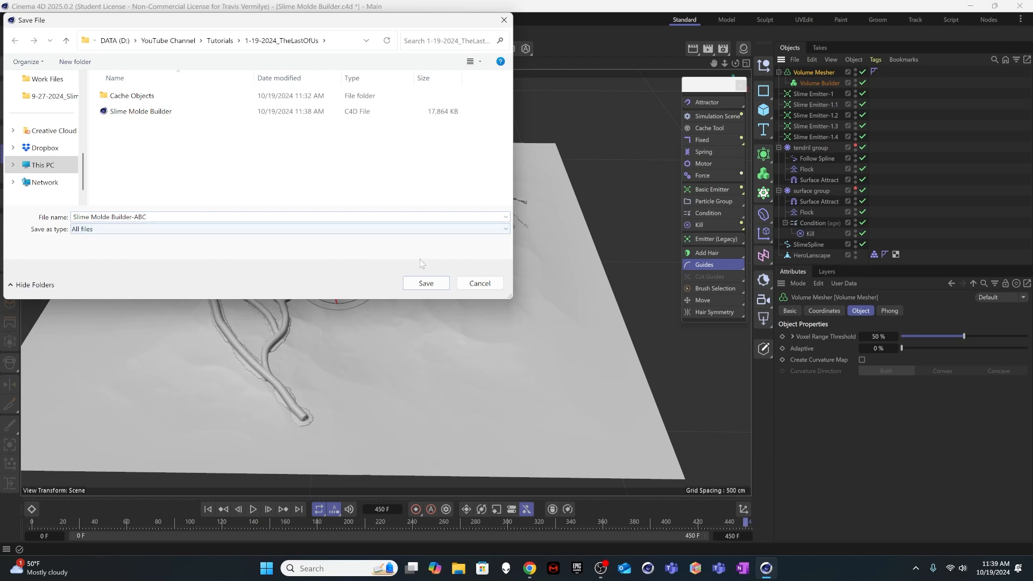
click(425, 284)
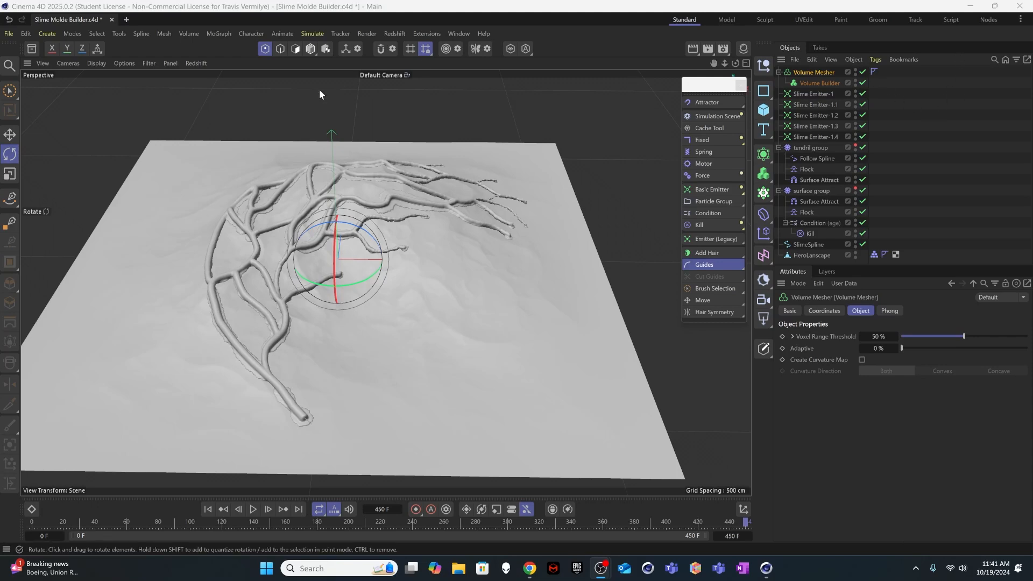
Step: Open the exported Slime Molde Builder-ABC.abc file as a new project, accepting the import settings
key(ctrl+o)
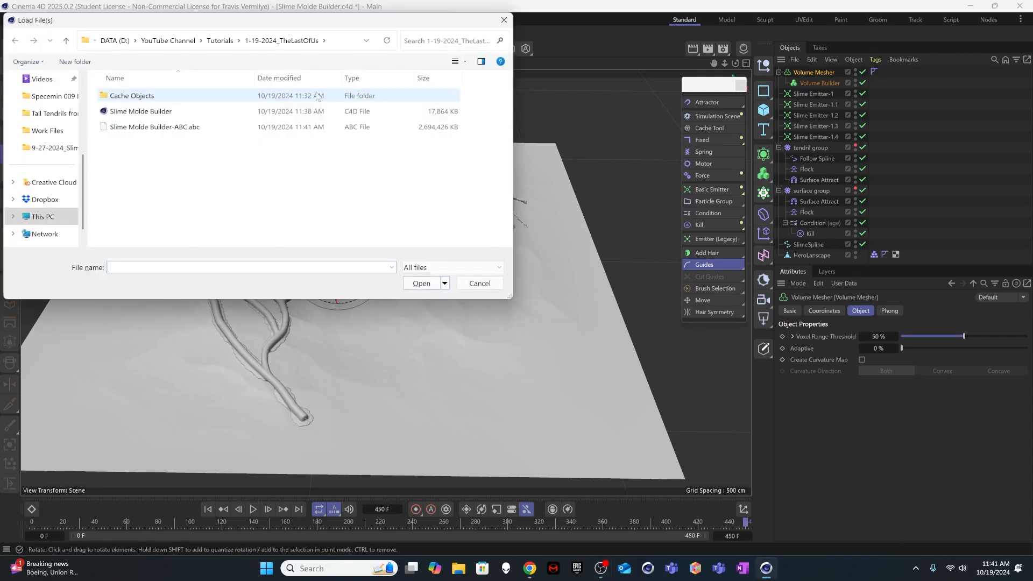
click(172, 127)
click(422, 284)
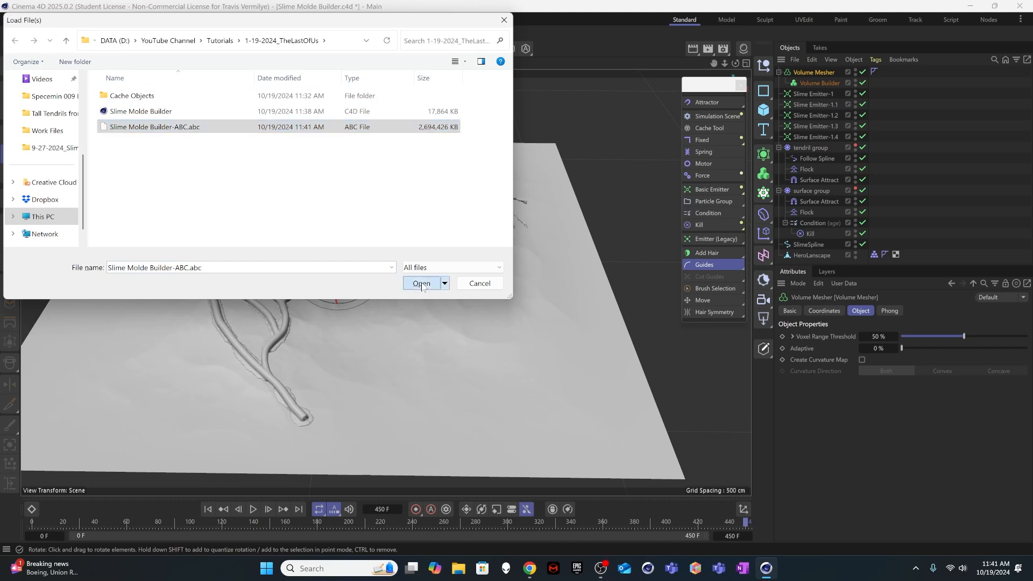
click(457, 388)
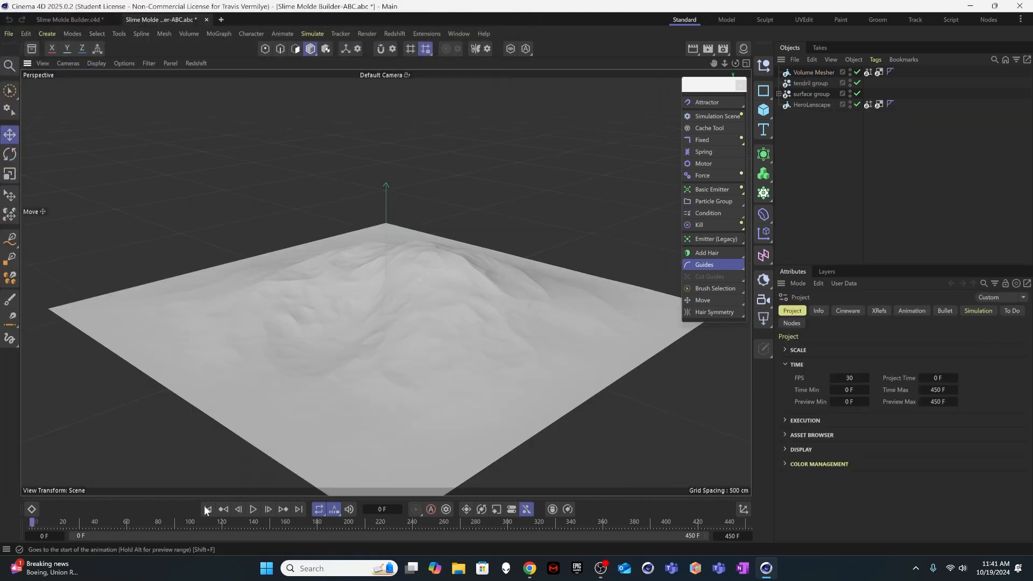
Step: Scrub the imported Alembic scene to frame 221, view it from above, and select the Volume Mesher object
drag(39, 518, 383, 470)
alt+drag(313, 394, 209, 346)
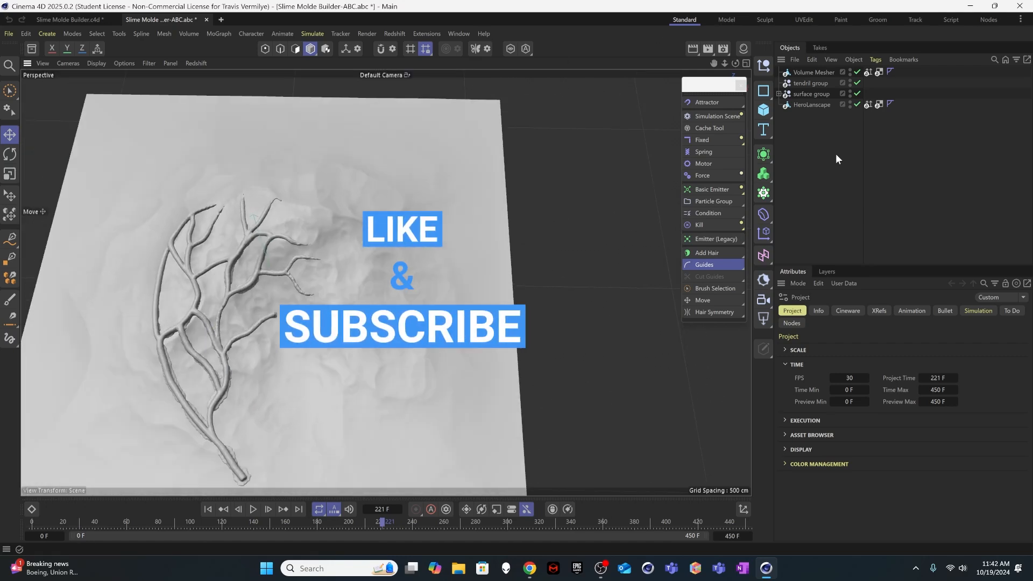
click(237, 266)
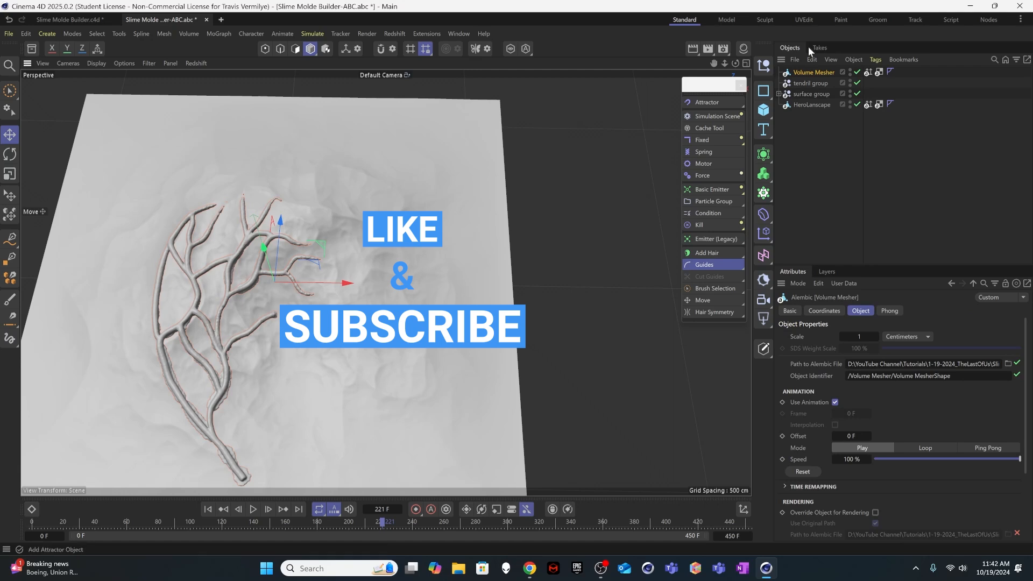
Step: Delete the imported tendril group, surface group and HeroLanscape, and copy the original HeroLanscape from Slime Molde Builder.c4d into the Alembic project
drag(819, 140, 796, 83)
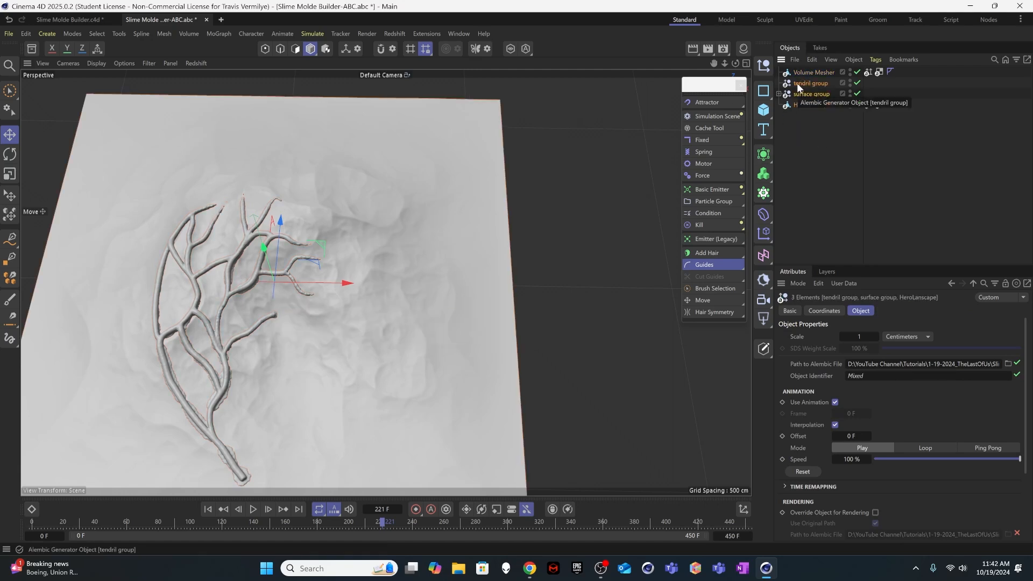
key(Delete)
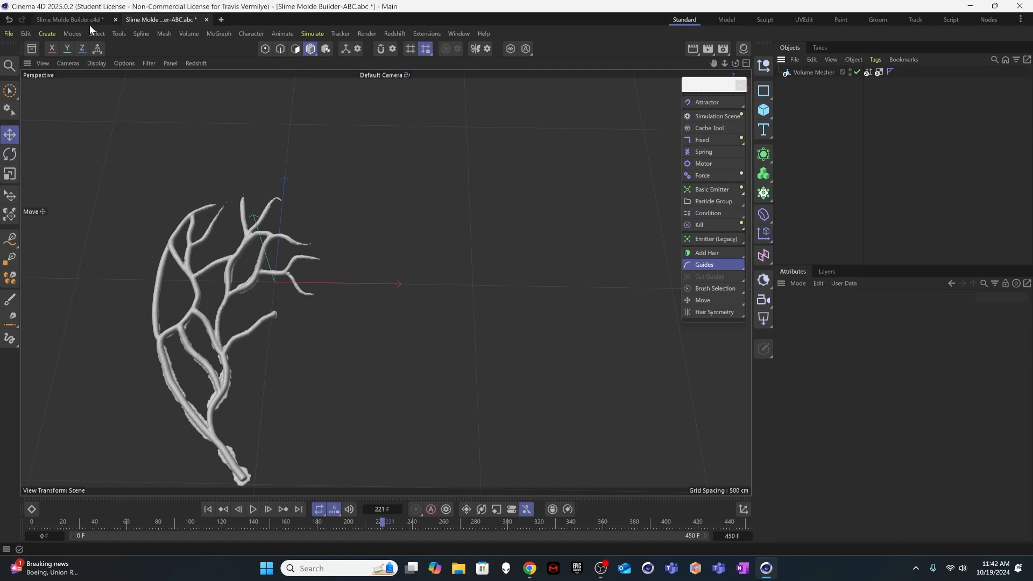
click(75, 19)
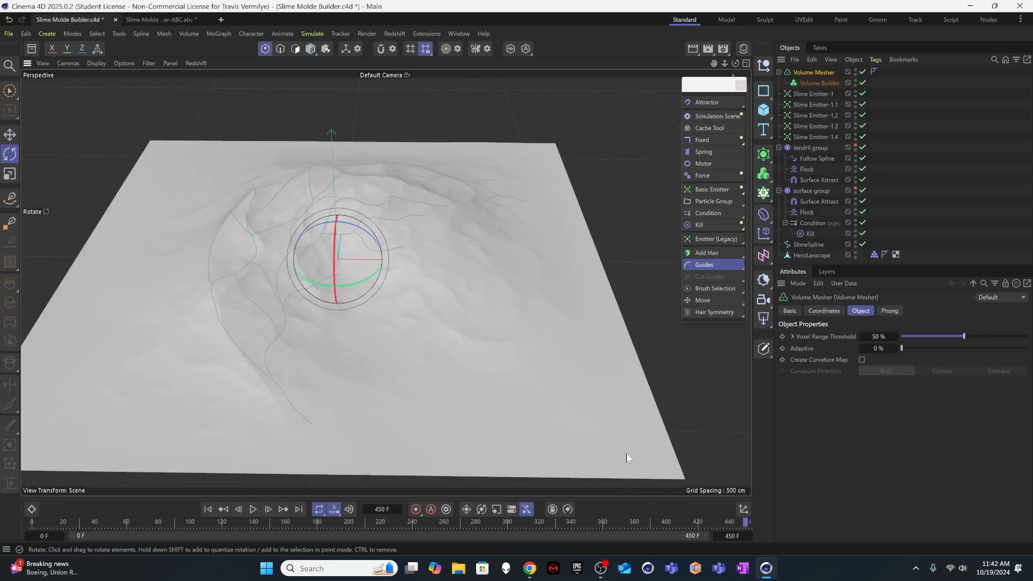
click(1001, 106)
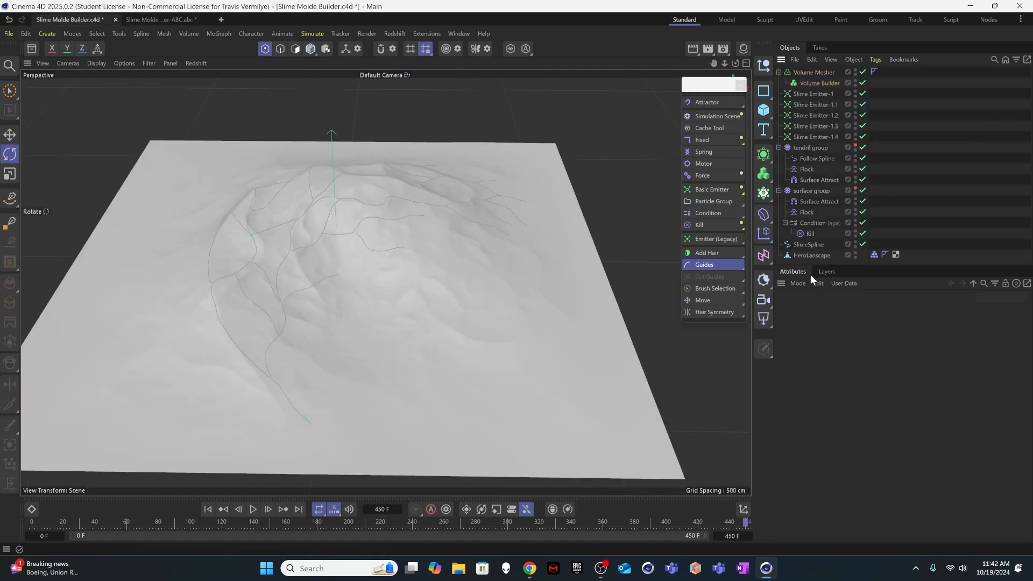
click(143, 302)
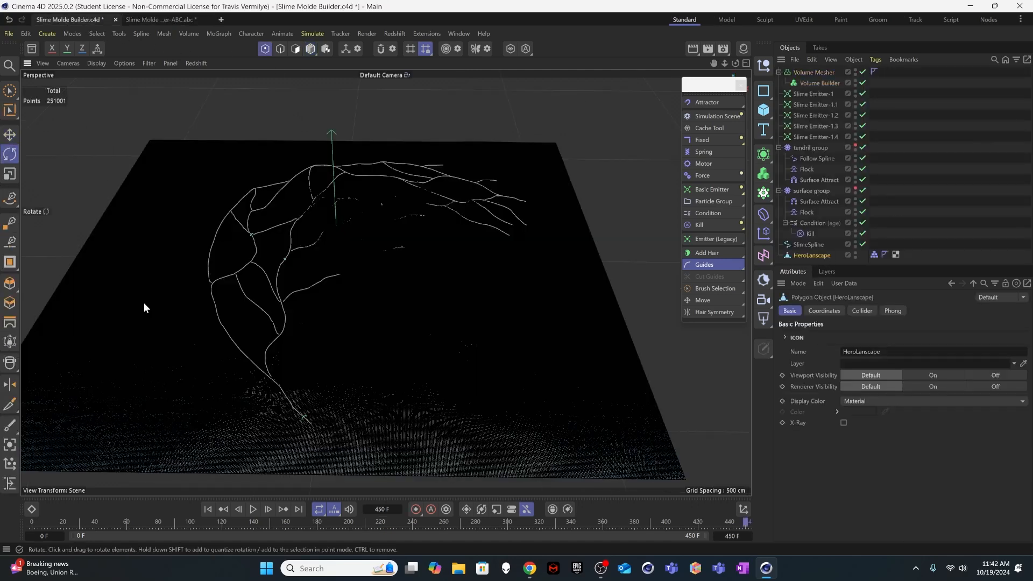
click(311, 48)
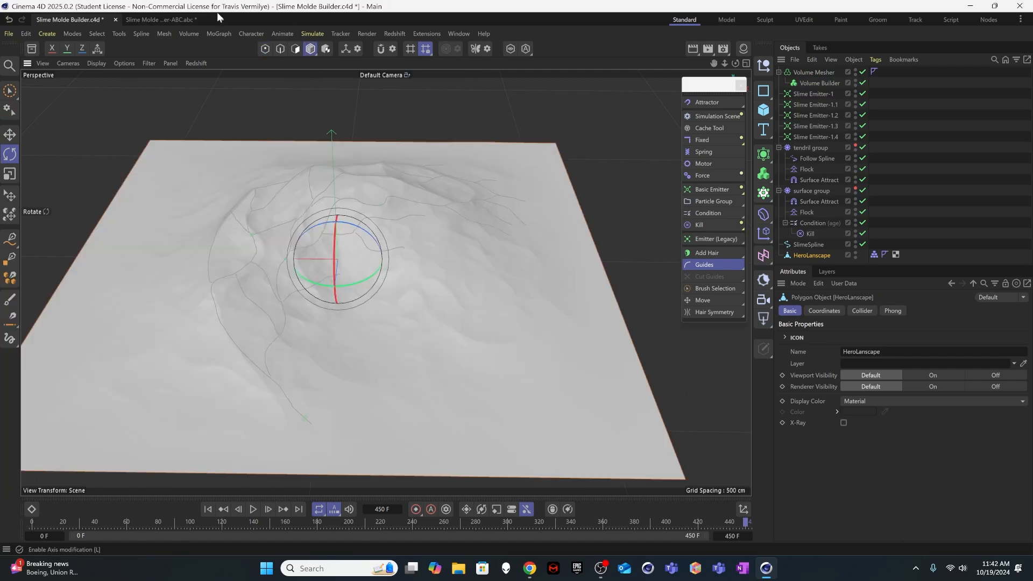
click(188, 21)
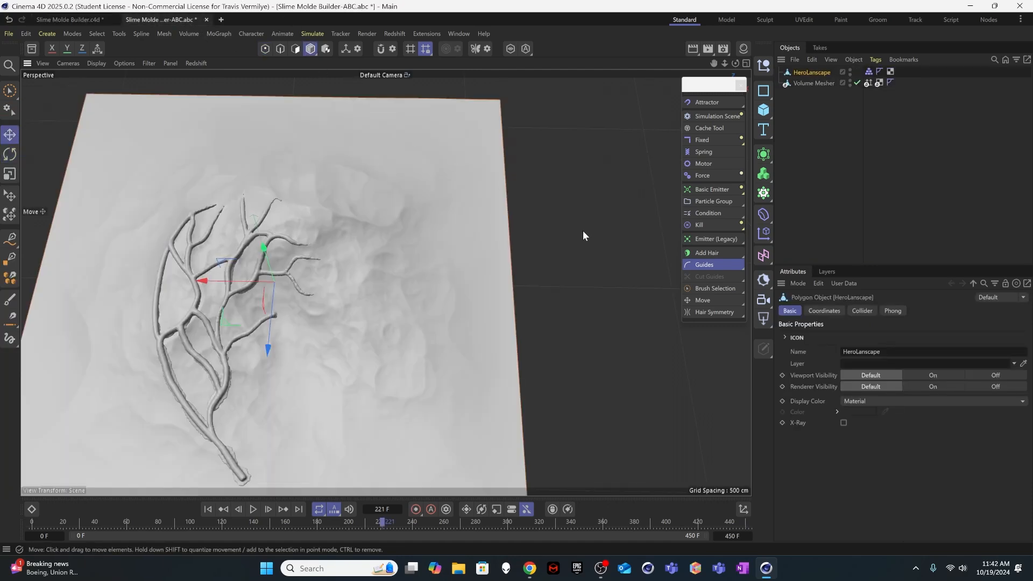
Step: Save the Alembic project under the name Slime Molde Scene in the 1-19-2024_TheLastOfUs folder
alt+drag(376, 336, 360, 244)
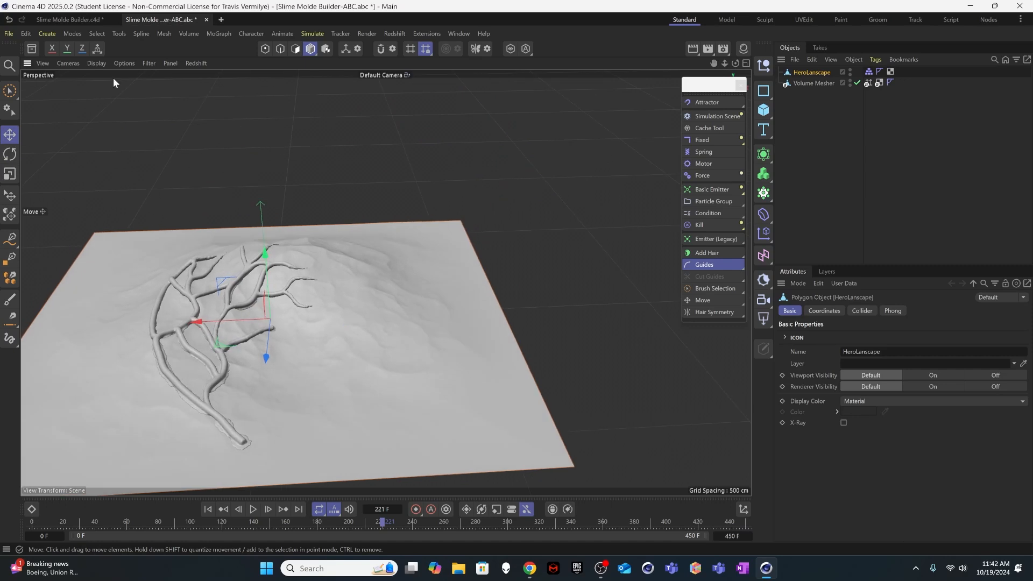
click(10, 35)
click(49, 177)
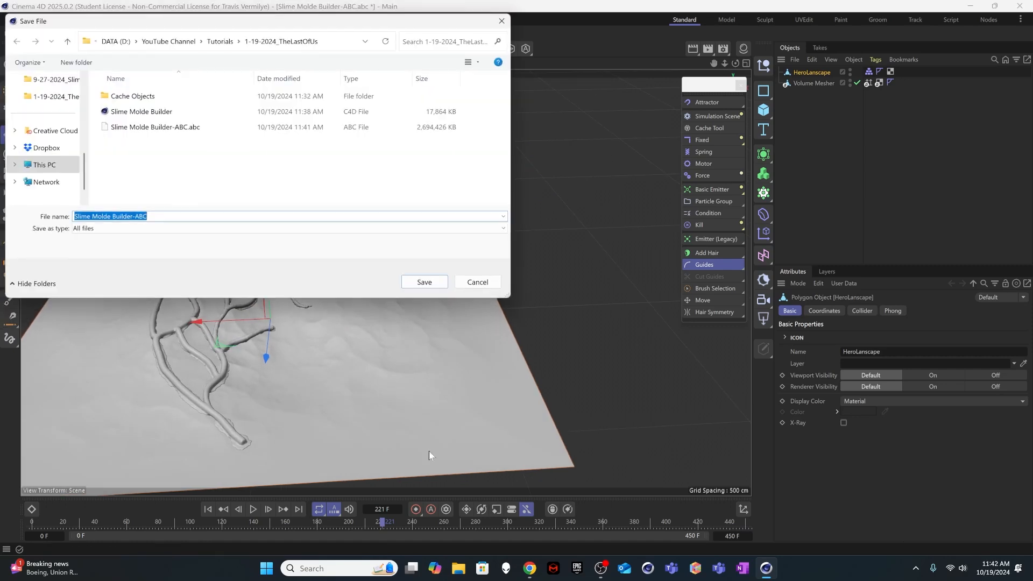
click(160, 218)
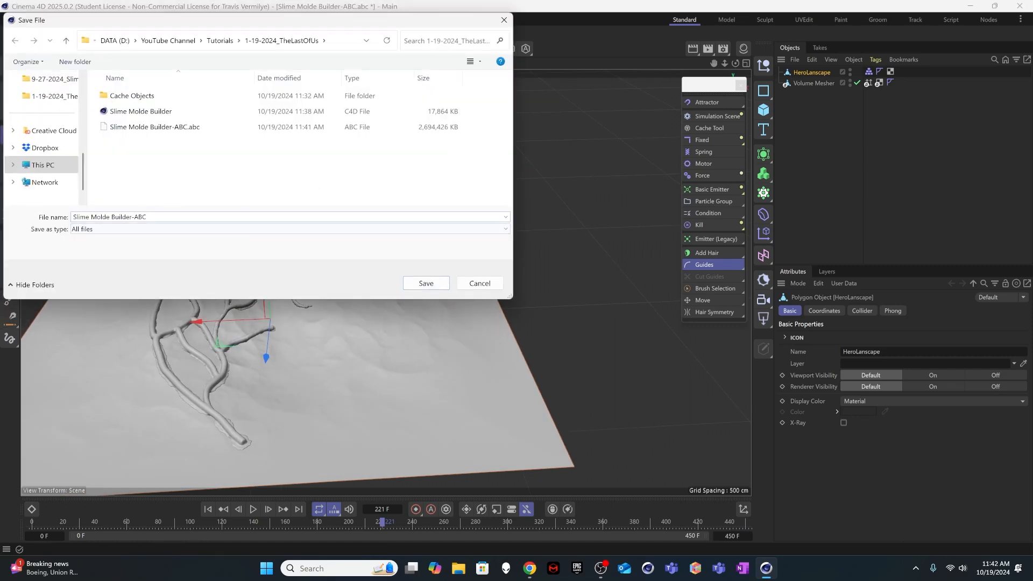
drag(111, 217, 147, 217)
text(Scene)
click(426, 283)
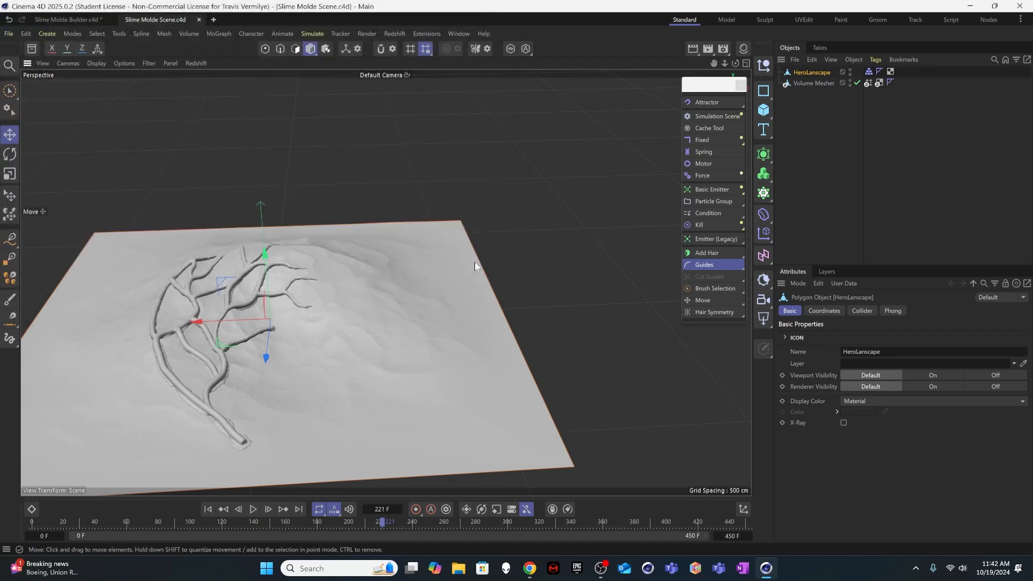
Step: Scrub the timeline to frame 382 and examine the grown tendrils on the terrain from above
alt+drag(295, 308, 369, 325)
drag(278, 522, 637, 536)
alt+drag(391, 410, 305, 312)
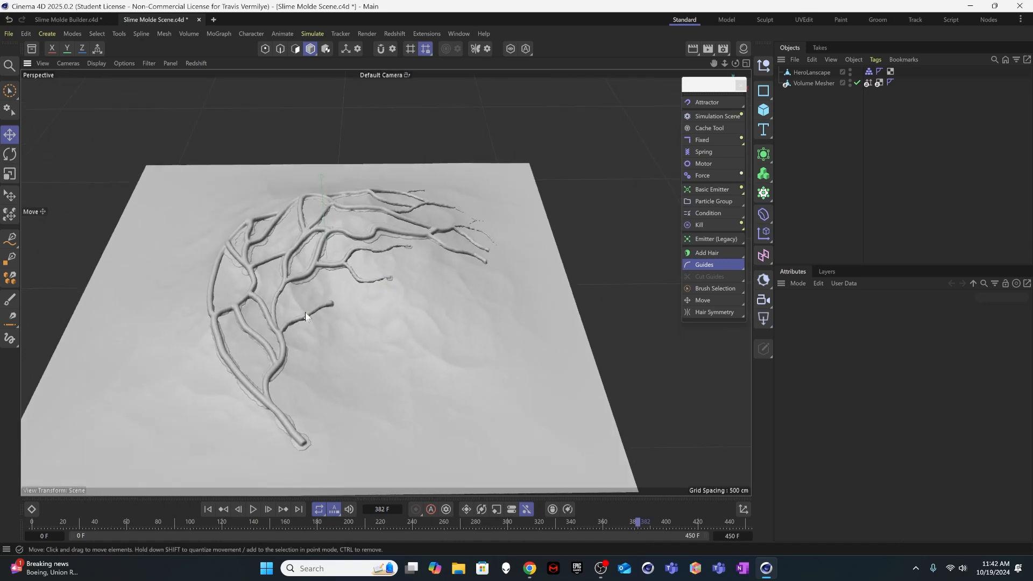
alt+drag(345, 353, 316, 342)
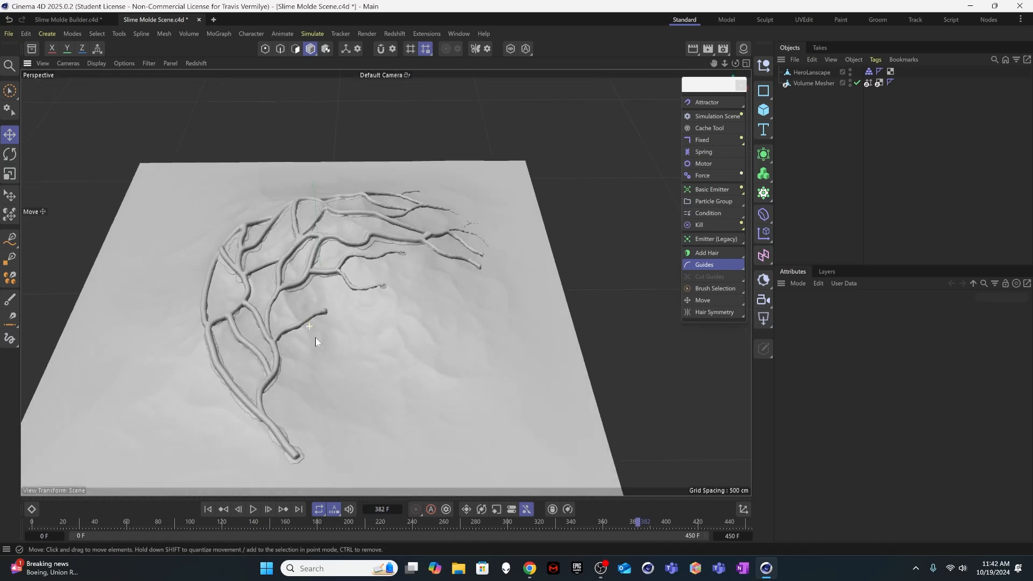
Step: Rename the Volume Mesher object SlimeMold
click(809, 82)
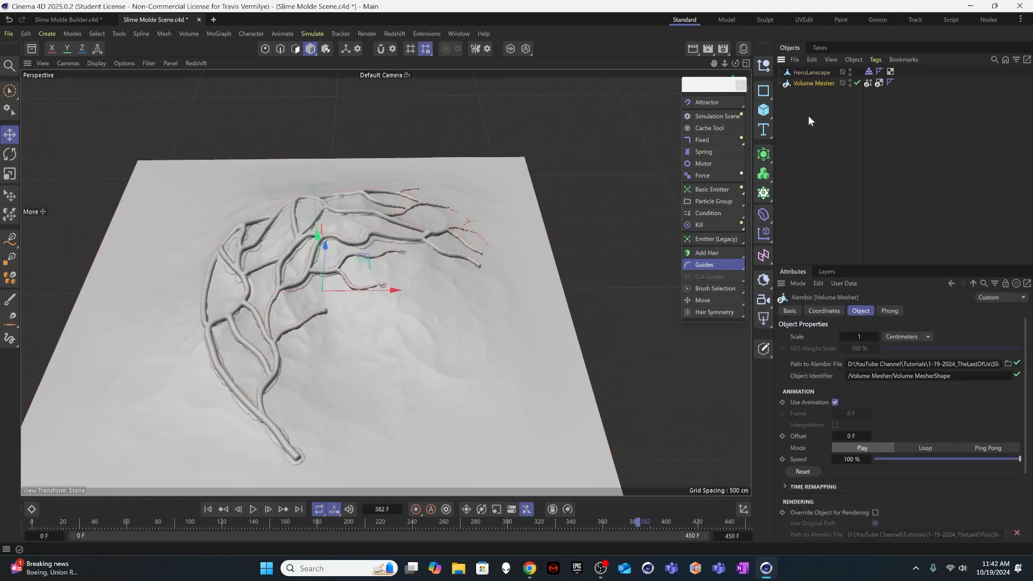
double_click(816, 84)
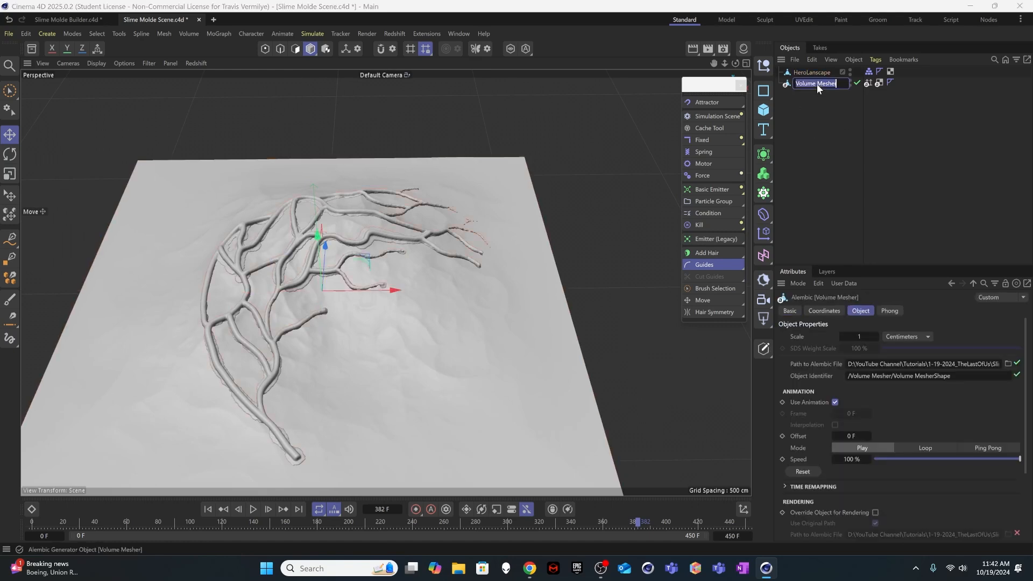
text(SlimeMold)
key(Return)
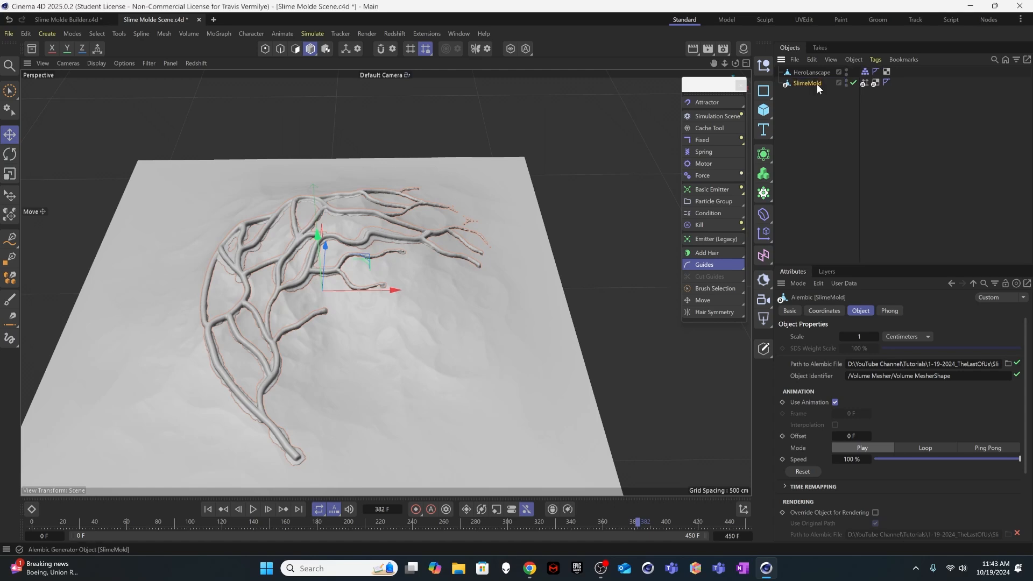
Step: Add a Displacer deformer and make it a child of the SlimeMold object
click(764, 215)
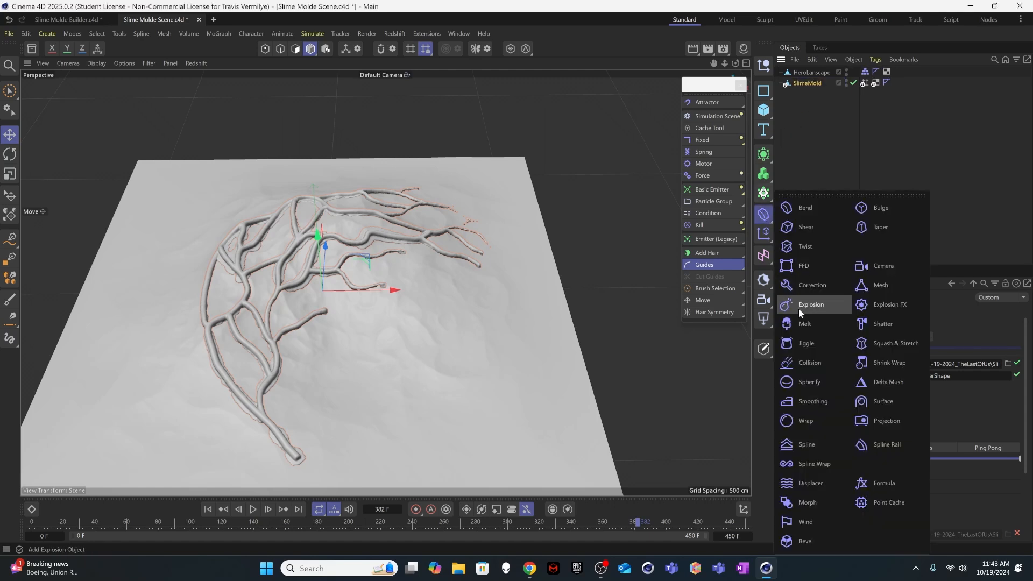
click(808, 480)
click(832, 168)
drag(805, 73, 815, 90)
click(812, 95)
click(628, 170)
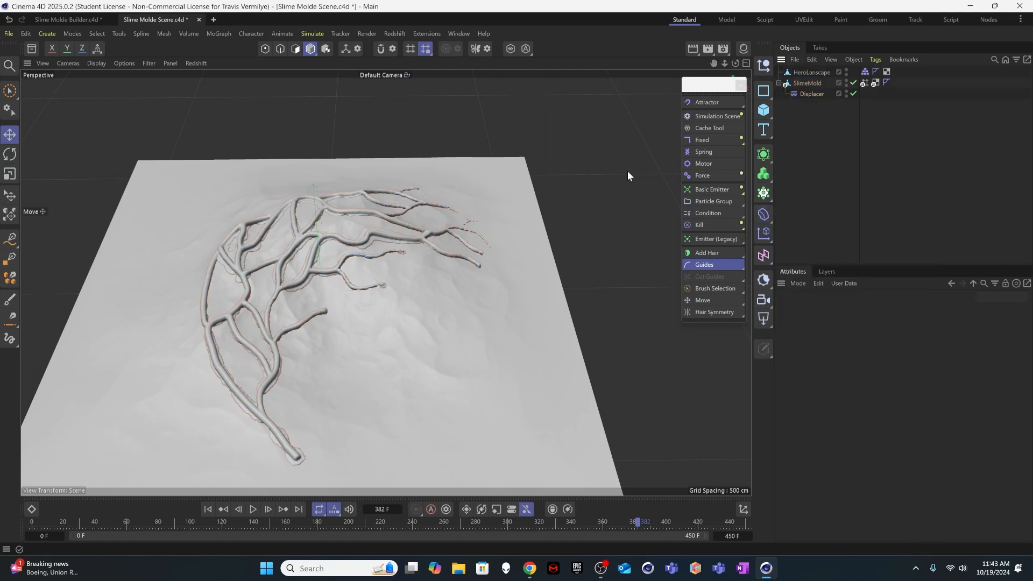
Step: Switch to Chrome, play a short part of The Last of Us opening credits as reference, and return to Cinema 4D
click(522, 562)
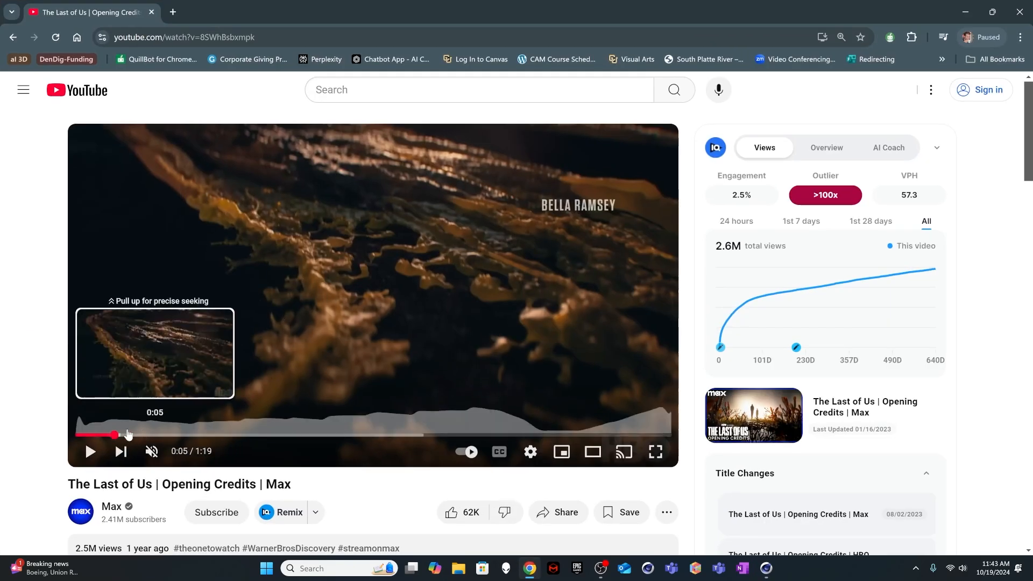
click(93, 452)
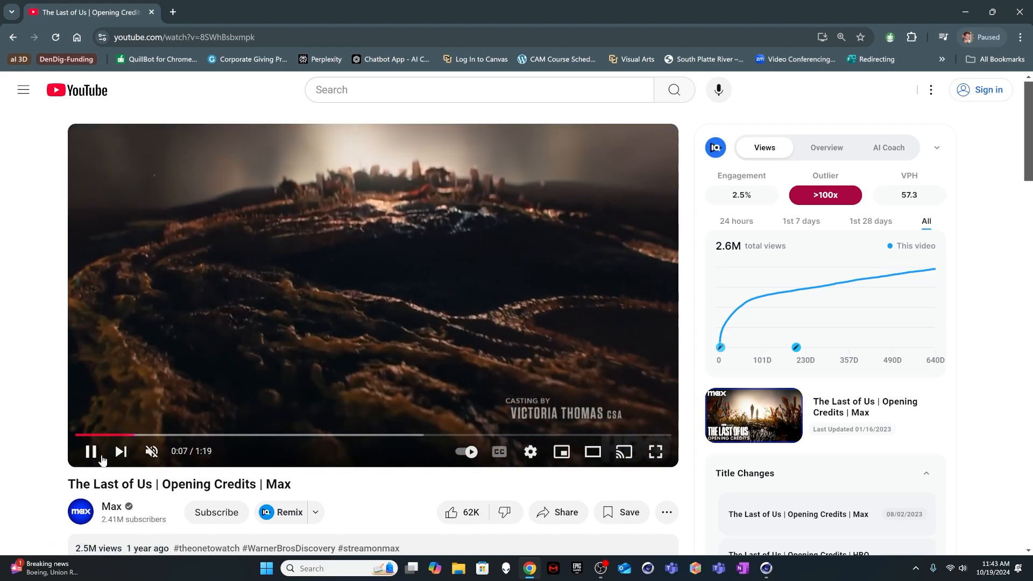
click(90, 452)
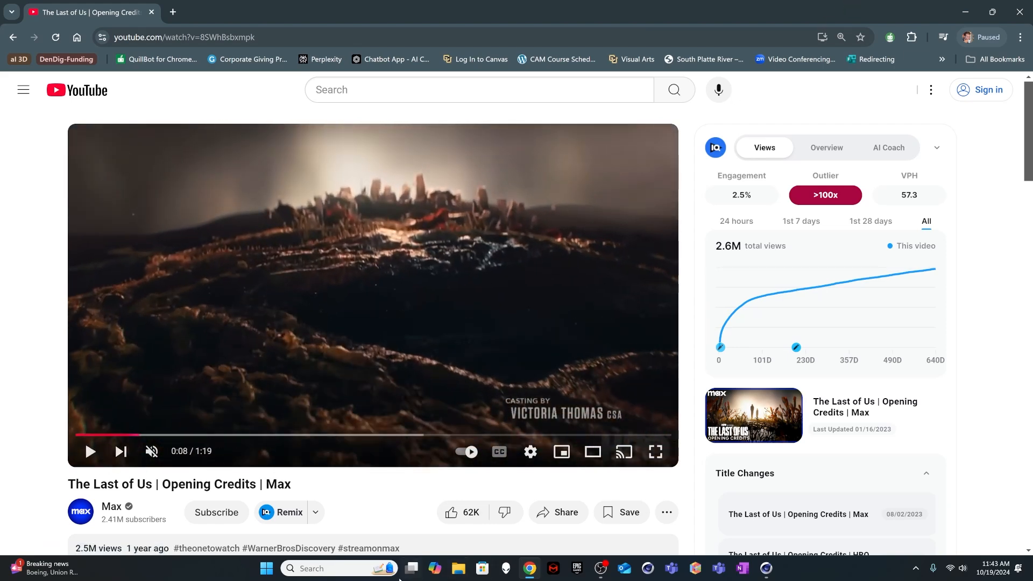
mouse_move(765, 569)
click(768, 509)
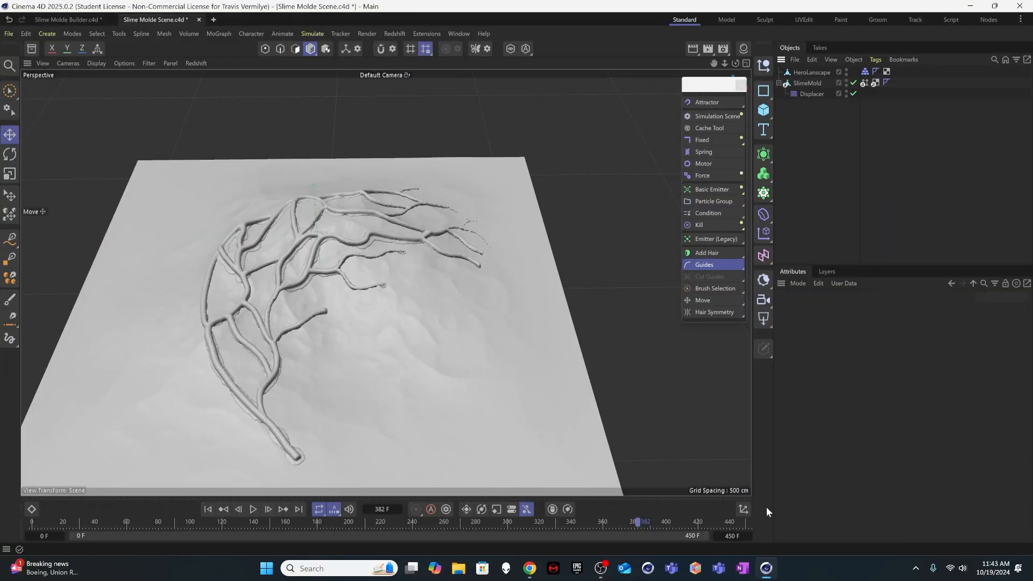
Step: Assign a Noise shader to the Displacer and inspect the displaced tendrils up close
click(809, 94)
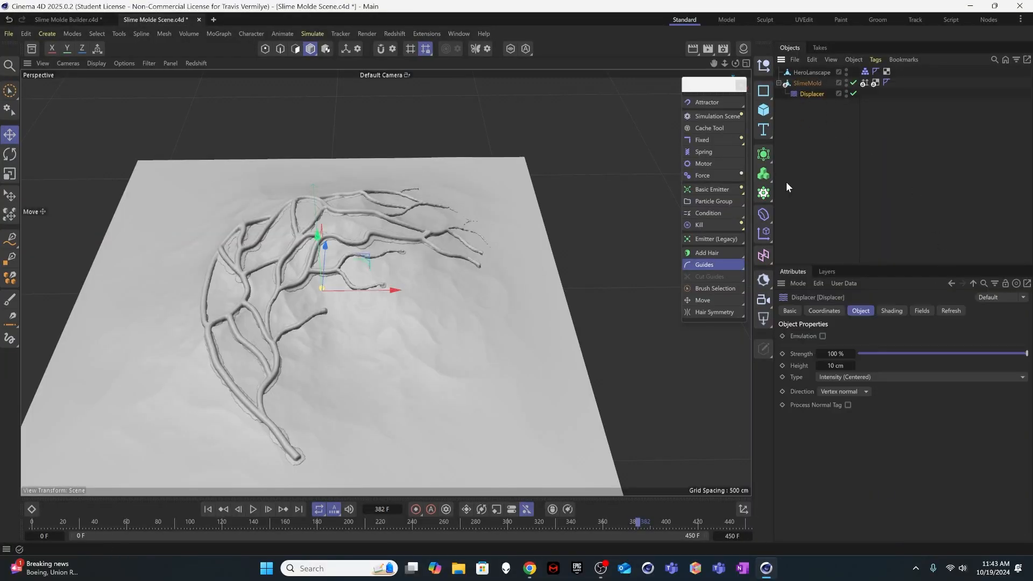
click(892, 311)
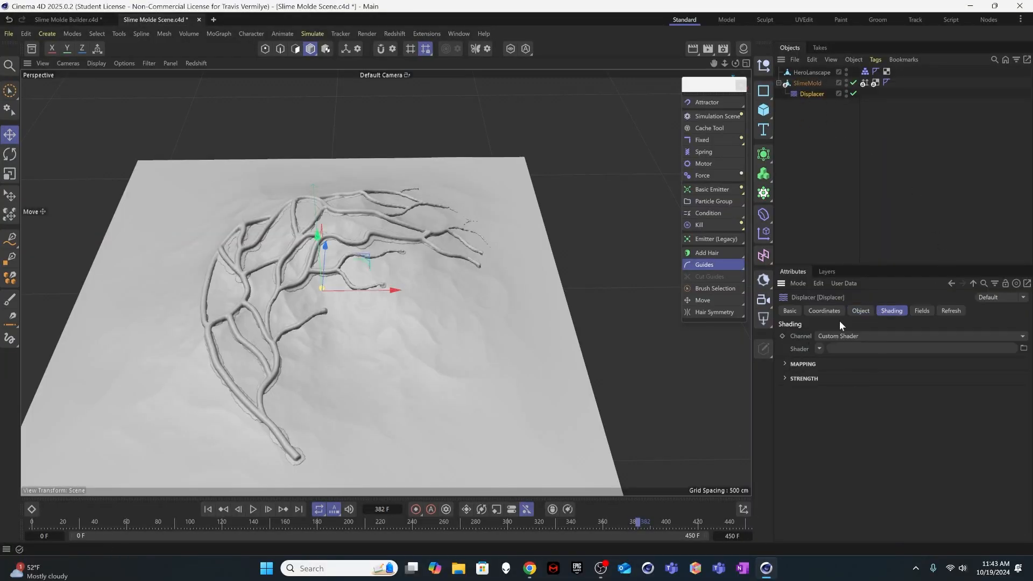
click(821, 347)
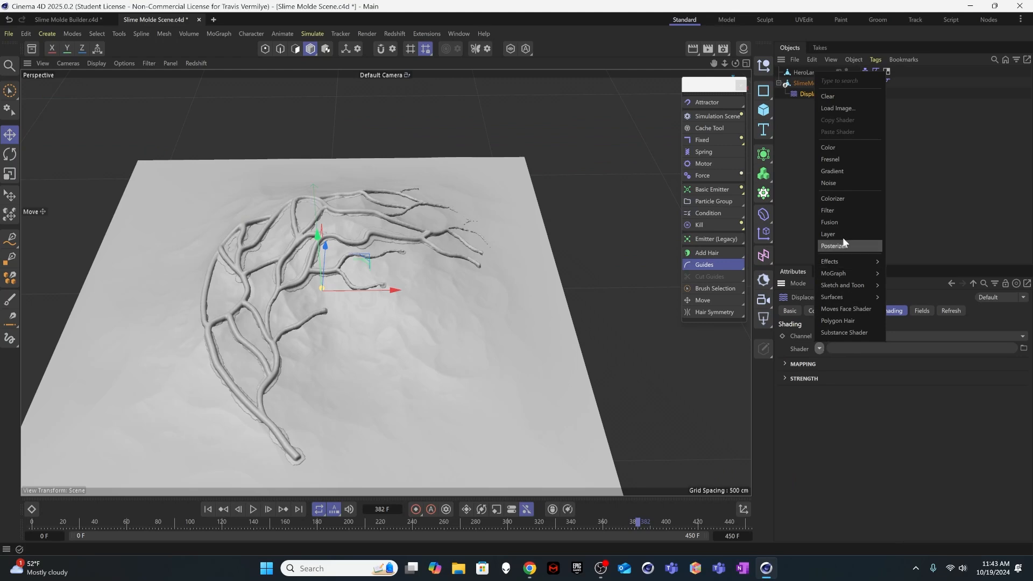
click(829, 183)
alt+drag(324, 344, 319, 280)
scroll(319, 279, up, 4)
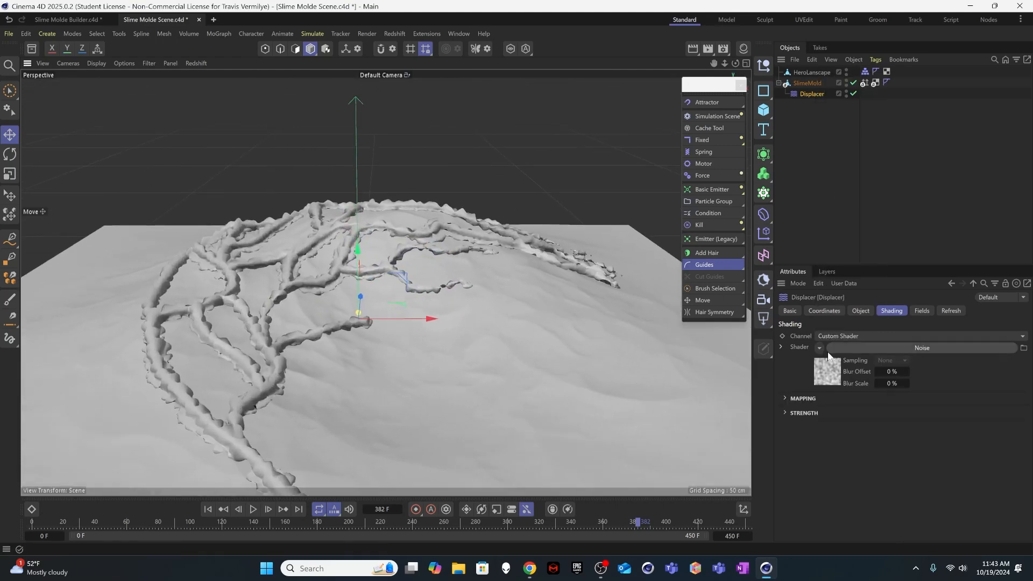
Step: Set the noise type of the Displacer's Noise shader to Blistered Turbulence
click(922, 347)
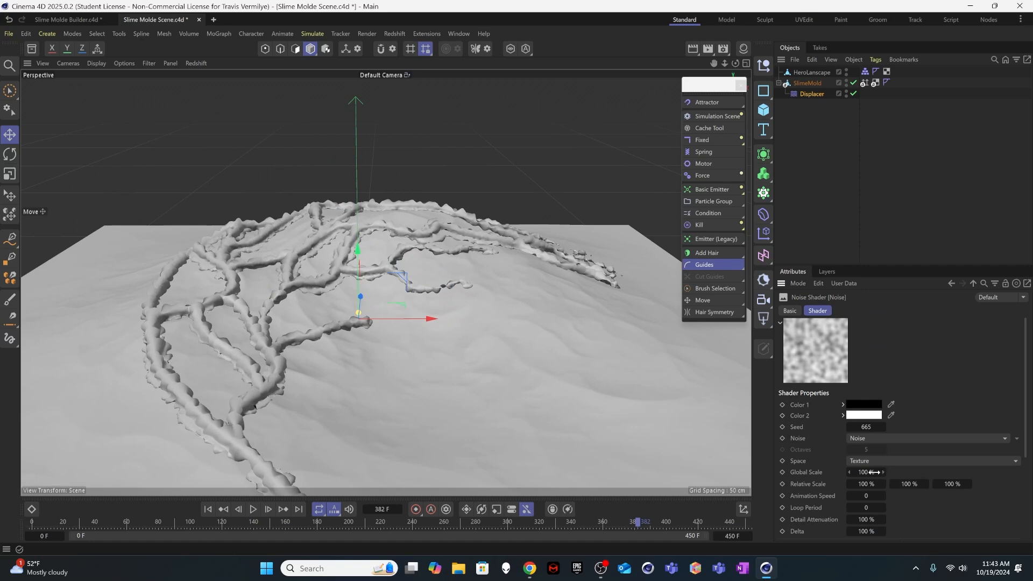
click(1006, 440)
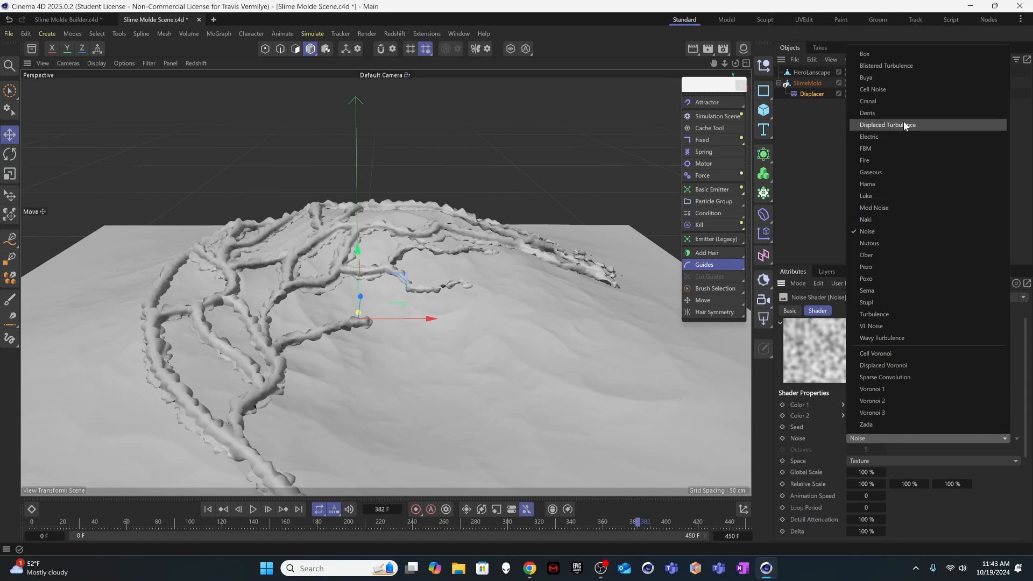
click(907, 65)
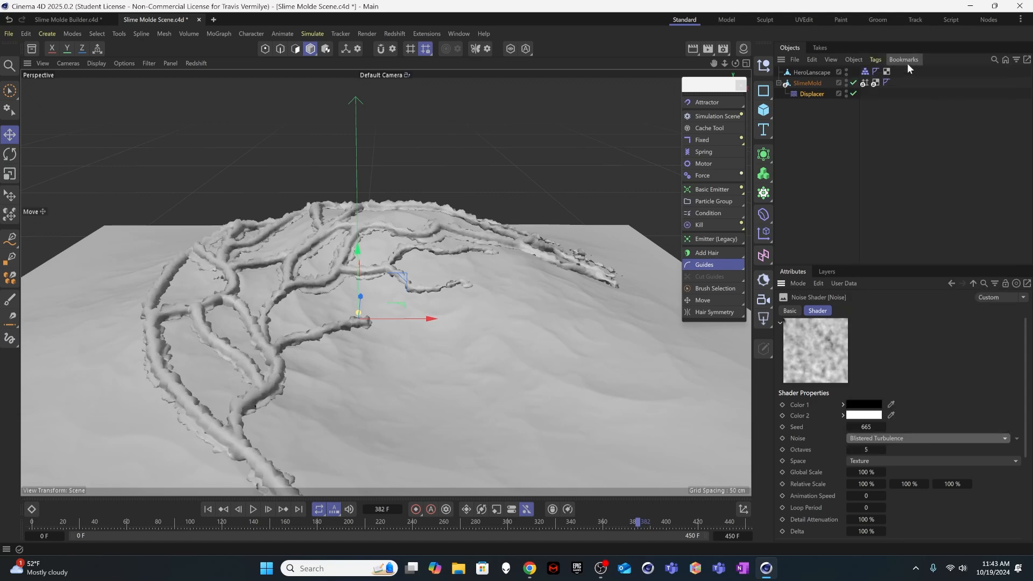
Step: Try Displaced Turbulence as the noise type, and switch back to Blistered Turbulence
click(900, 437)
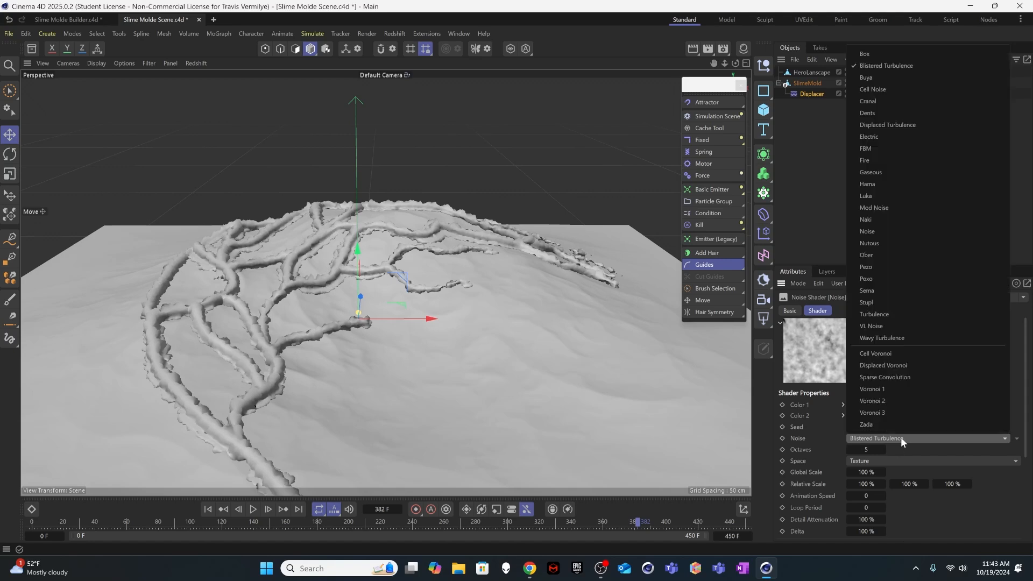
click(887, 124)
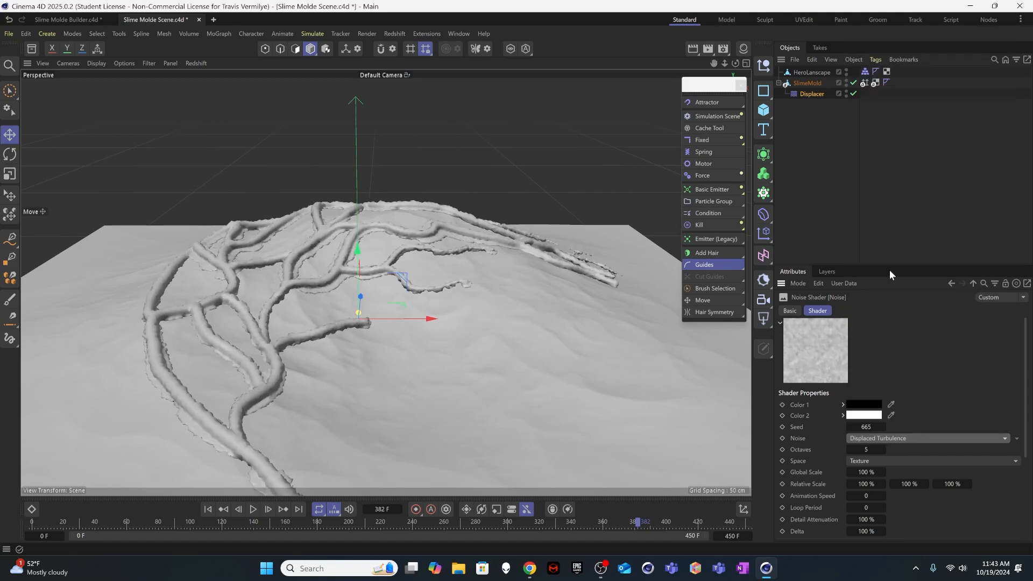
click(885, 438)
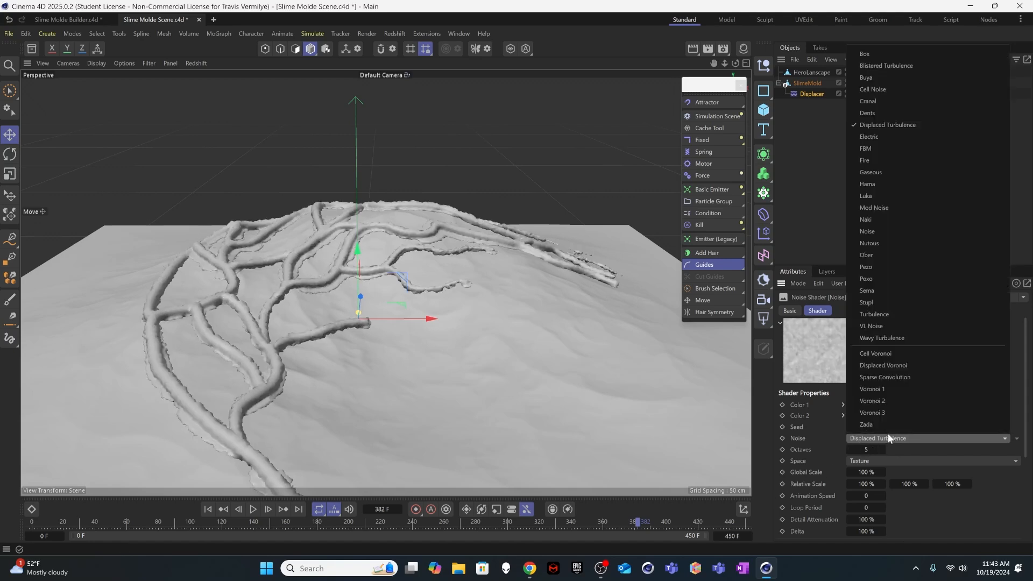
click(910, 66)
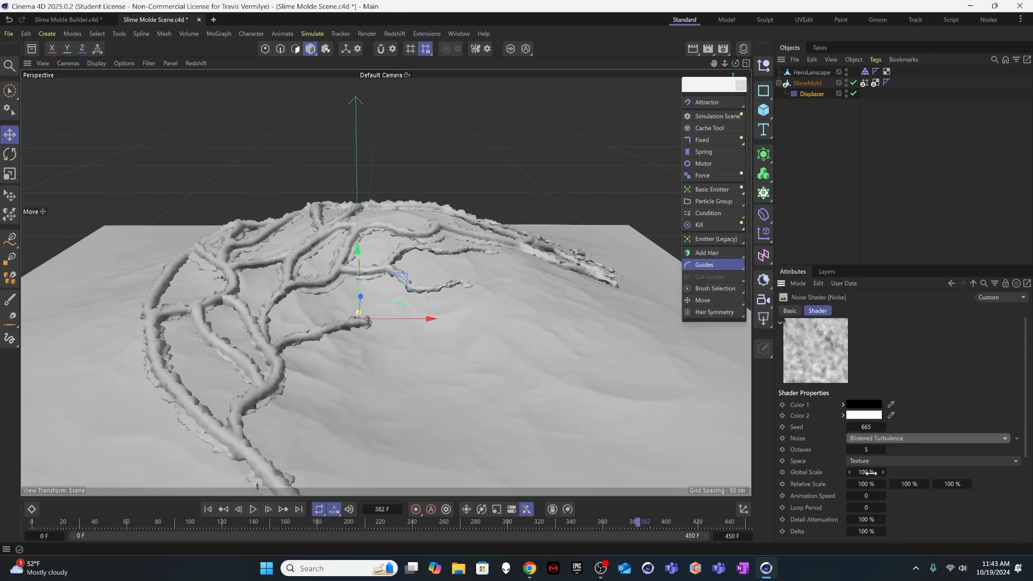
Step: Set the noise's Global Scale to 308% and return to the Displacer's object properties
drag(865, 471, 924, 471)
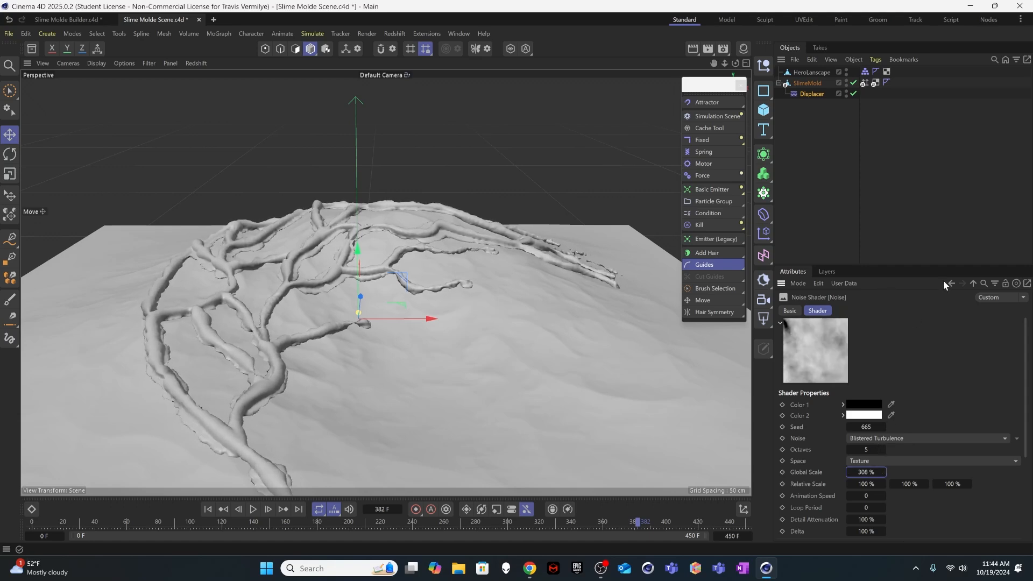
click(972, 283)
click(861, 311)
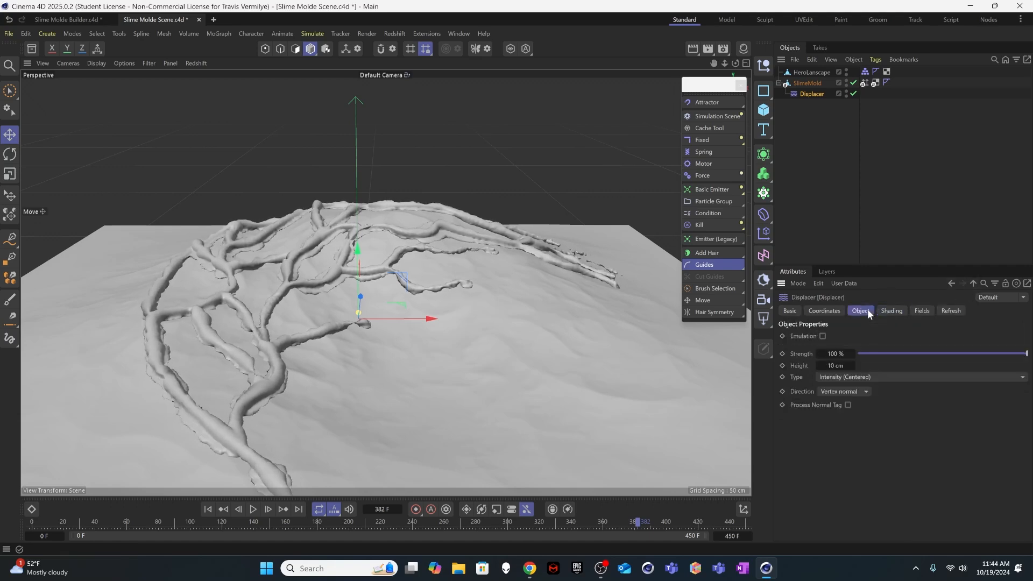
Step: Try a Height of 8 cm on the Displacer and check the tendrils at an earlier frame
drag(836, 366, 833, 366)
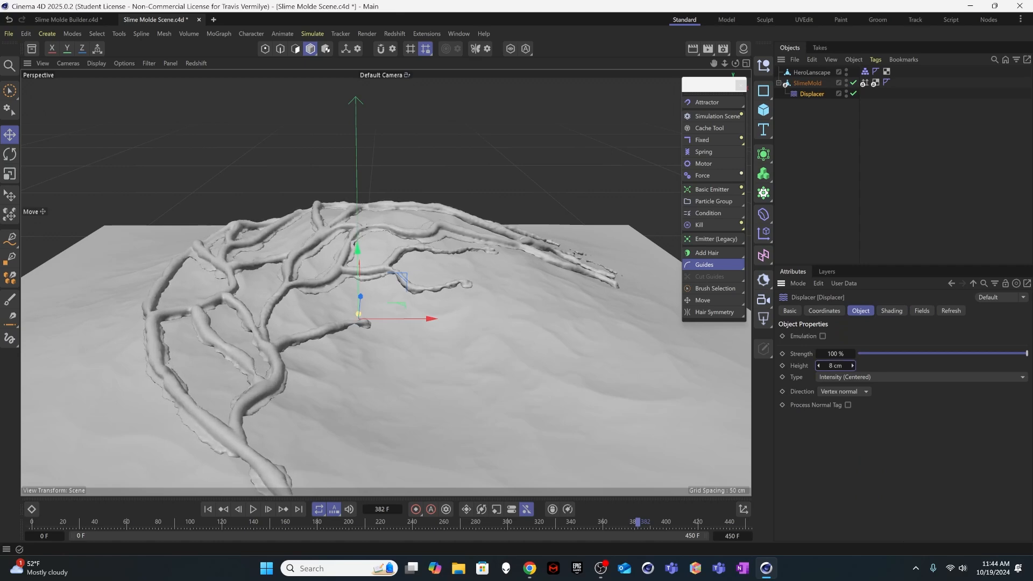
alt+drag(295, 329, 301, 355)
scroll(317, 352, down, 3)
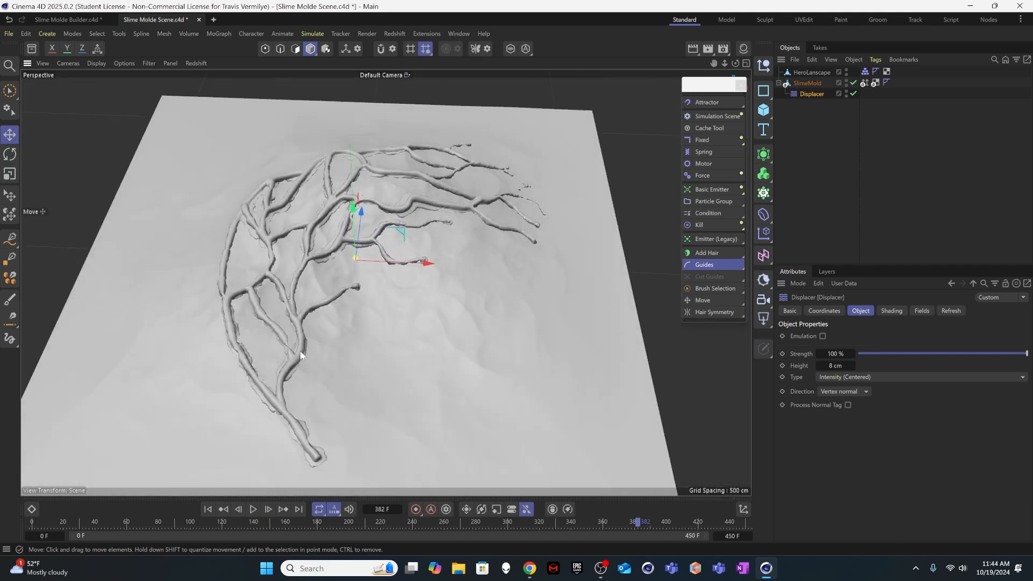
drag(89, 523, 186, 510)
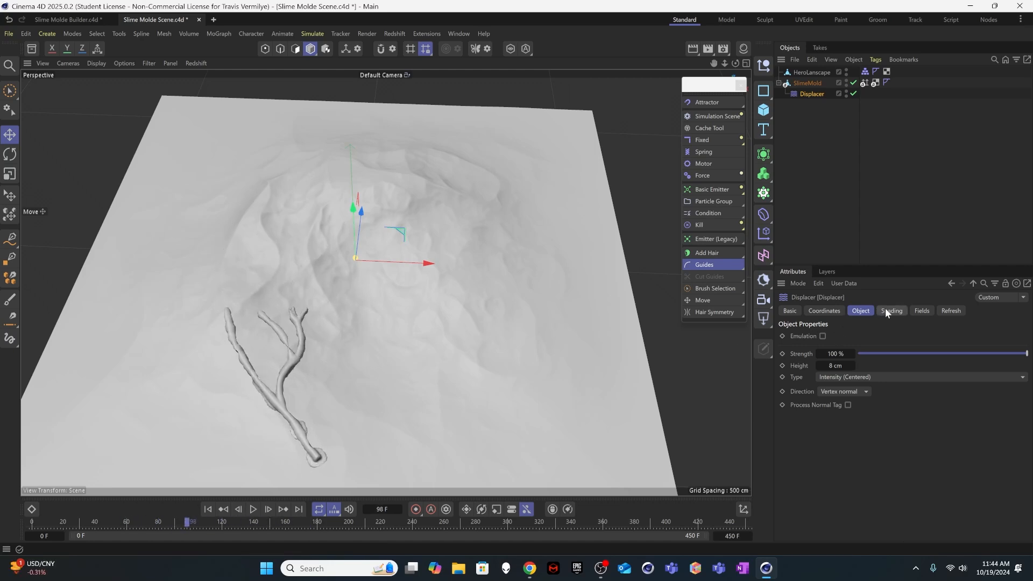
Step: Set the Displacer's Height to -7 cm and scrub the animation to its last frame, 450
drag(837, 366, 815, 366)
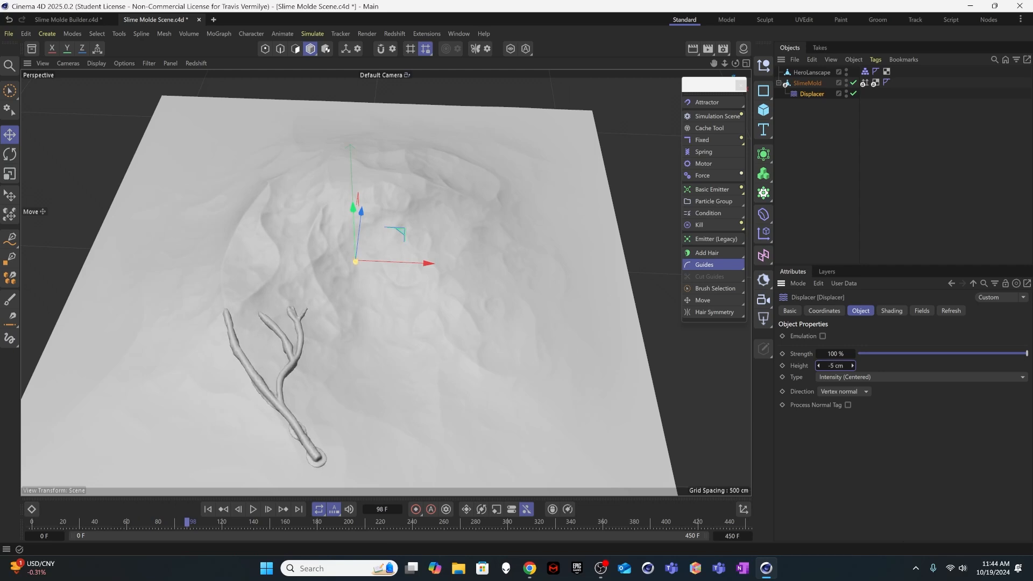
drag(219, 521, 568, 522)
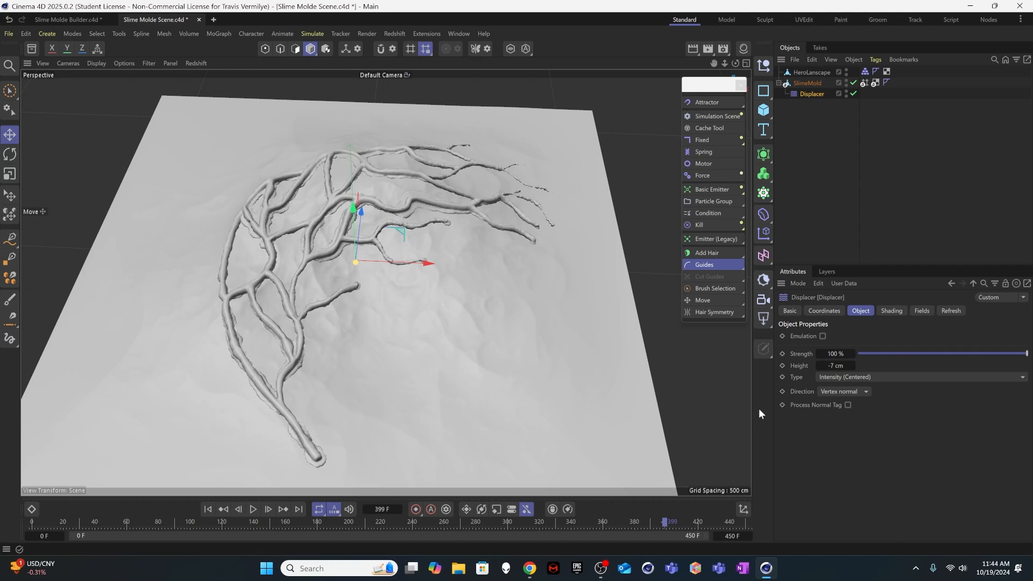
drag(826, 366, 821, 365)
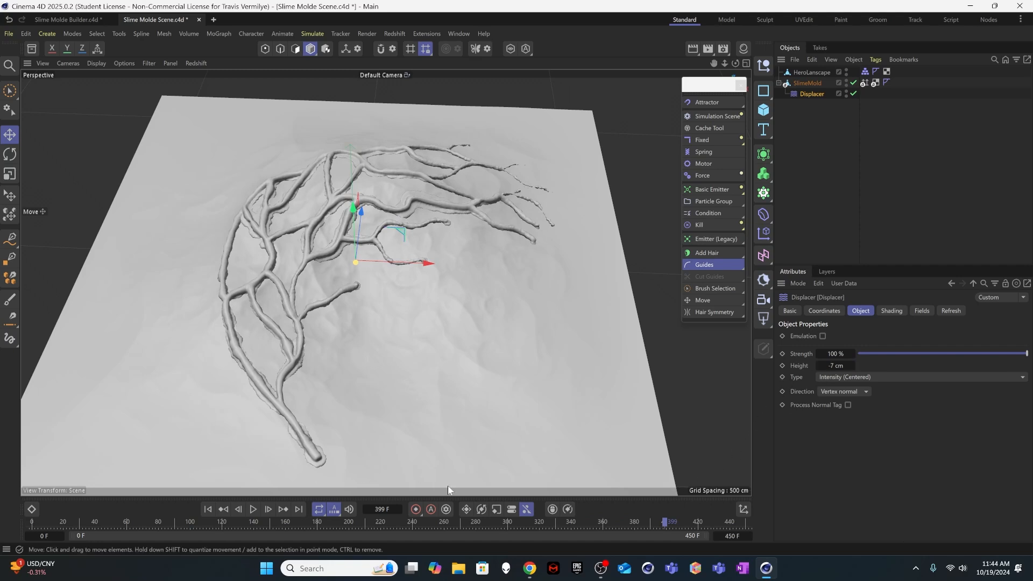
drag(434, 521, 759, 445)
click(909, 217)
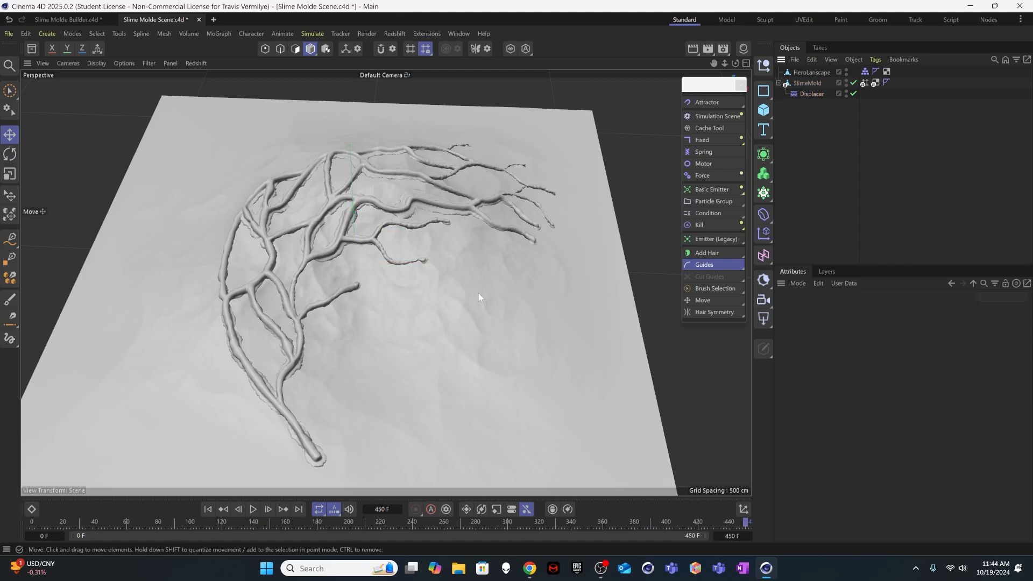
Step: Examine the fully grown, displaced tendrils from above
alt+drag(257, 320, 259, 366)
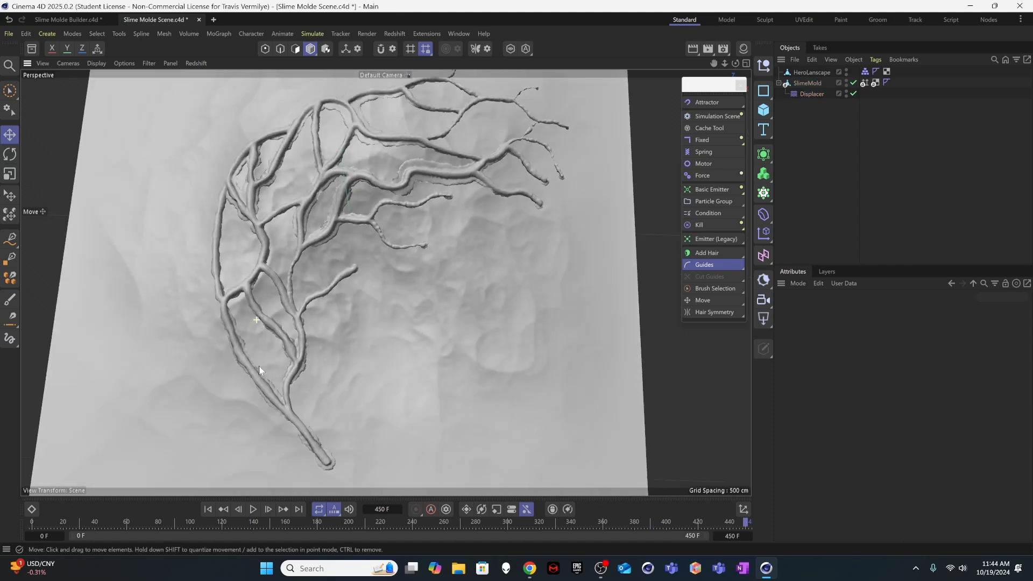
alt+middle_drag(294, 290, 198, 290)
mouse_move(224, 292)
alt+mouse_down()
mouse_move(228, 310)
mouse_move(225, 285)
alt+mouse_up()
alt+middle_drag(225, 285, 228, 260)
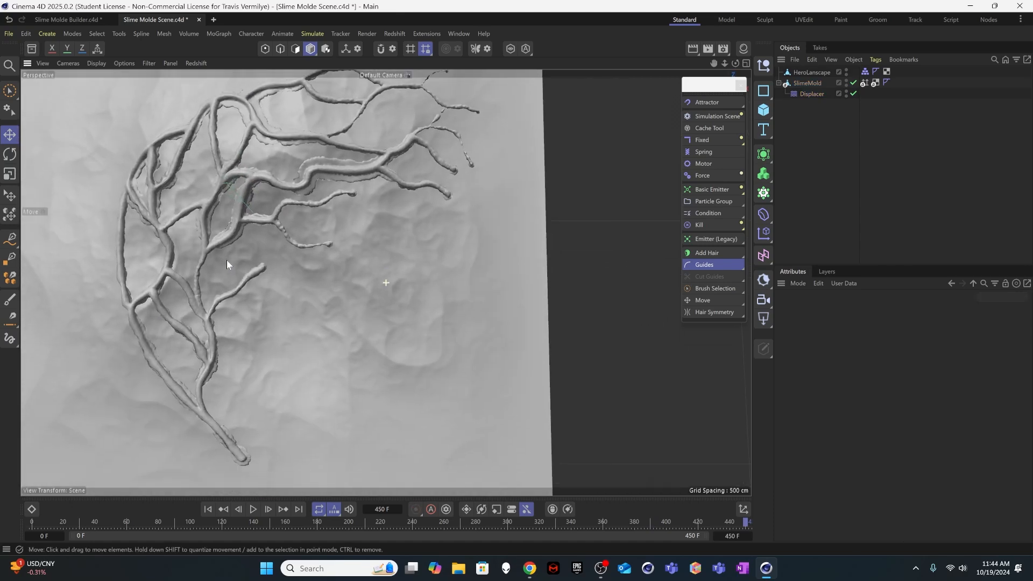
alt+drag(227, 260, 217, 273)
alt+middle_drag(222, 270, 248, 284)
alt+drag(248, 283, 244, 282)
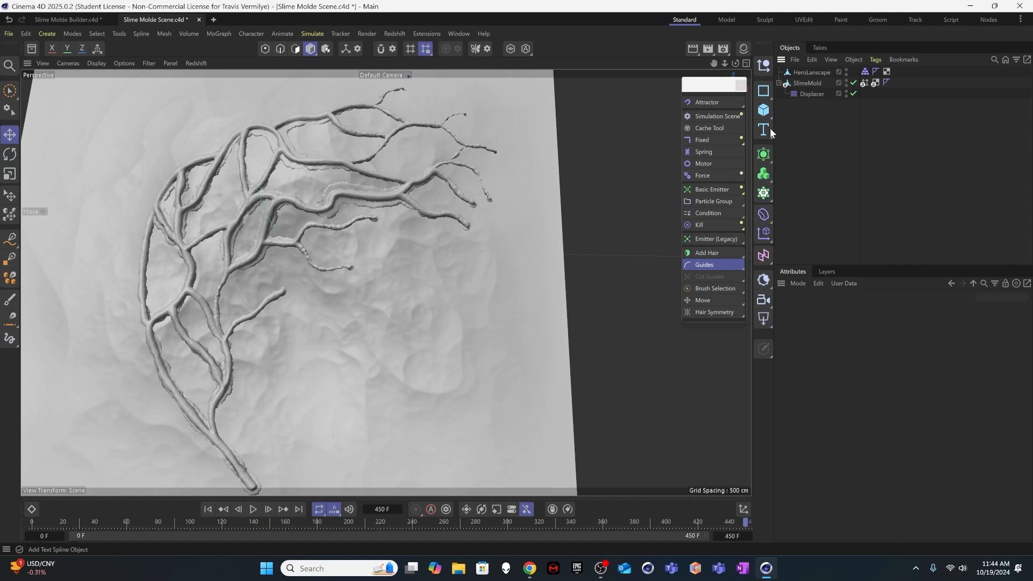
Step: Add a second Displacer deformer and place it under SlimeMold, below the existing one
click(764, 214)
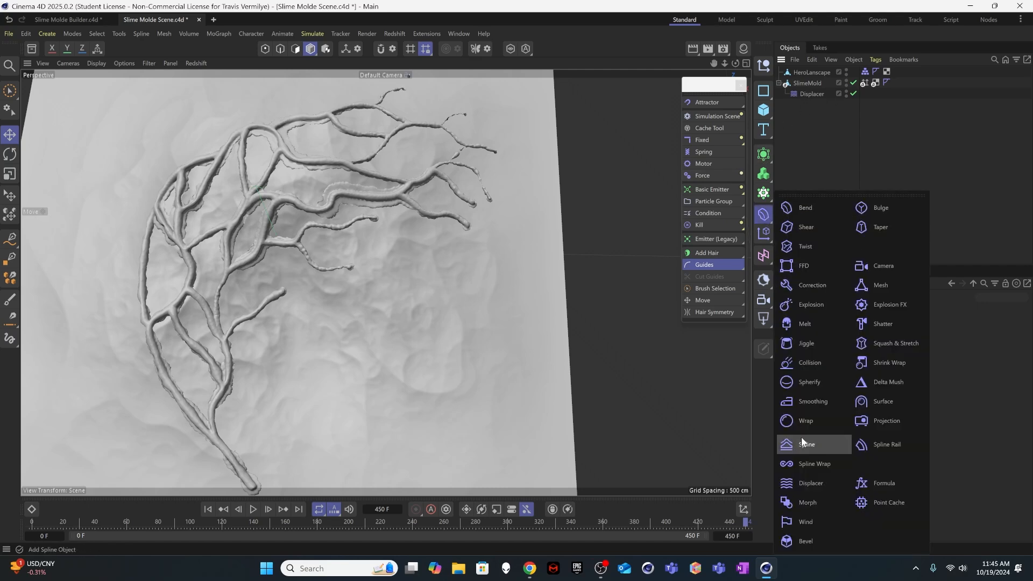
click(807, 483)
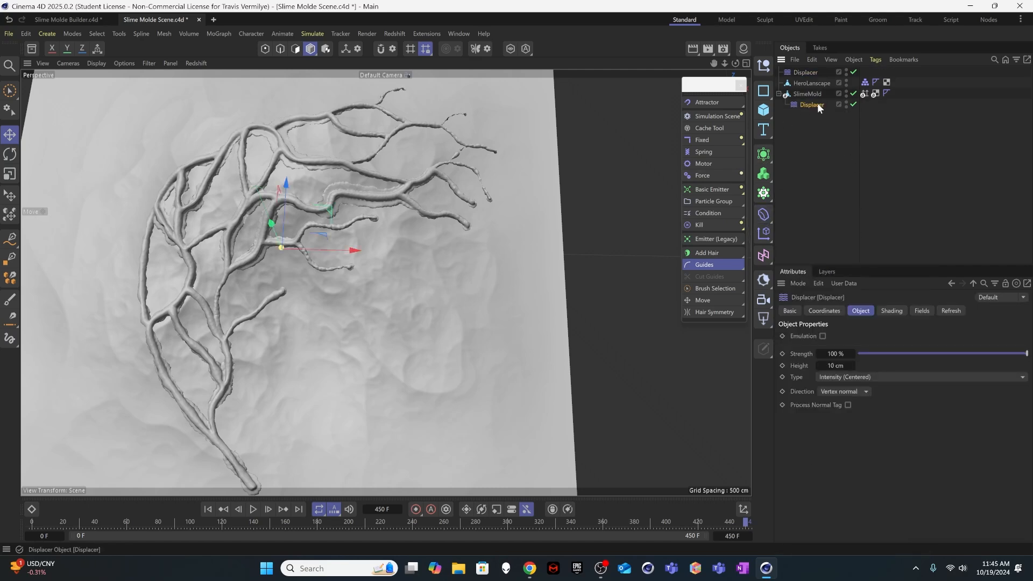
mouse_move(816, 104)
mouse_down()
mouse_move(816, 82)
mouse_move(814, 108)
mouse_up()
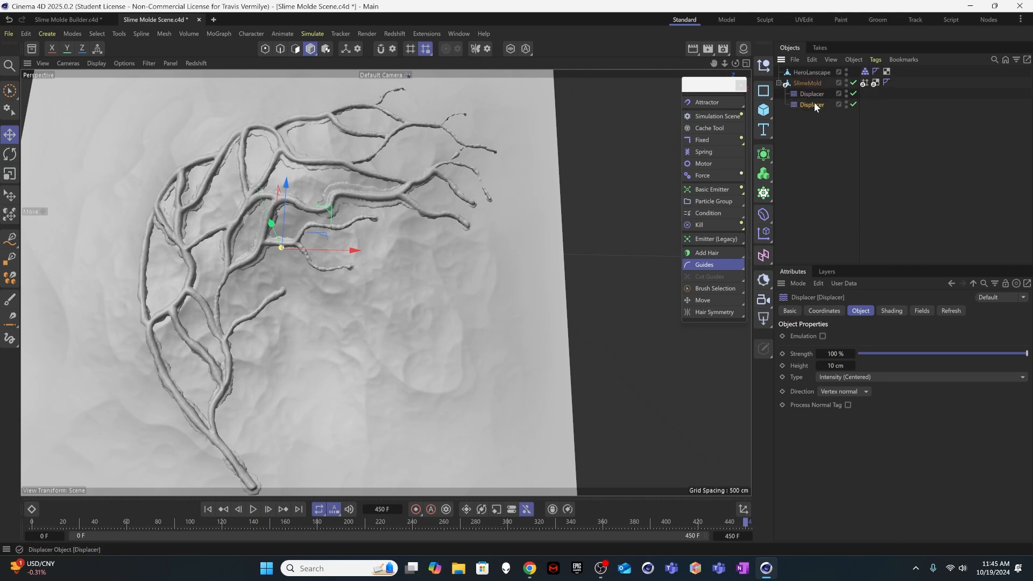
Step: Rename the original Displacer as surface and the new one as puse
double_click(815, 93)
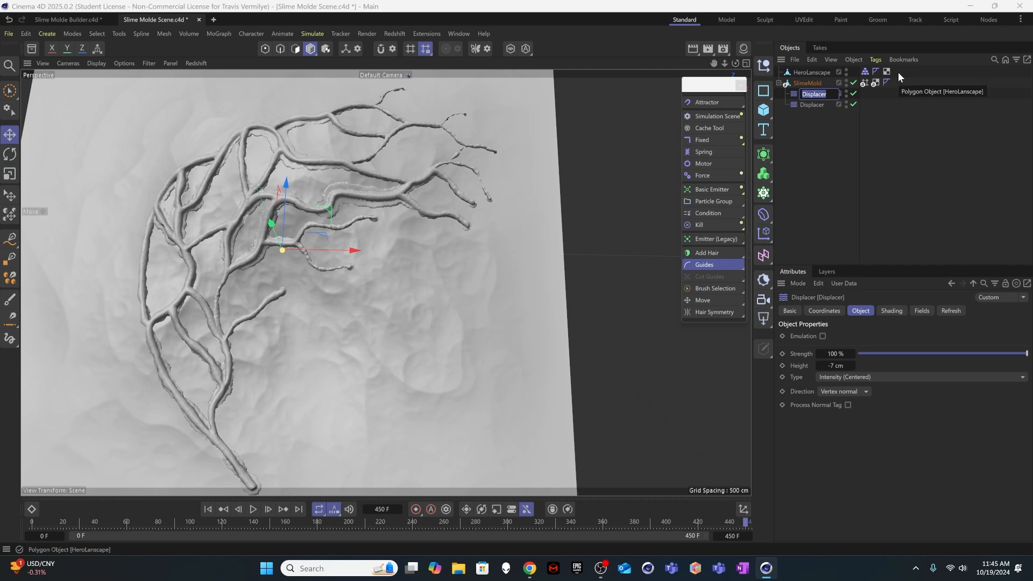
text(sha)
key(BackSpace)
key(BackSpace)
text(u)
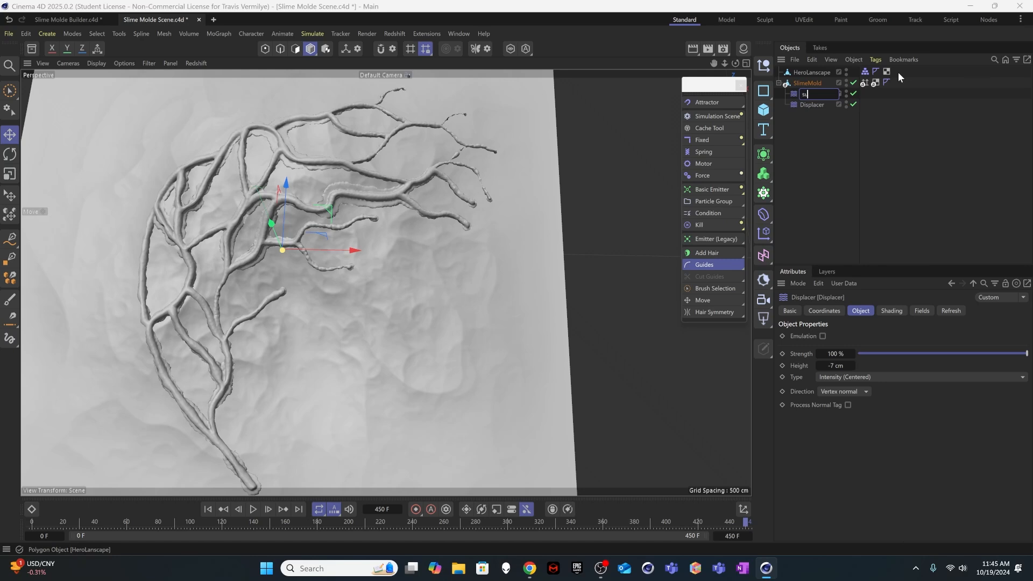
text(rface)
double_click(812, 104)
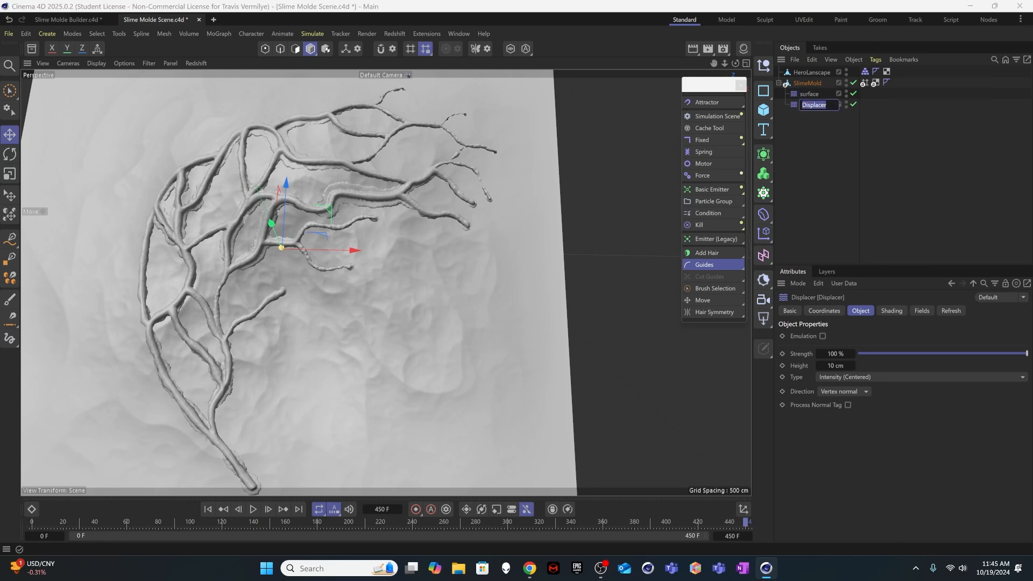
text(puse)
key(Return)
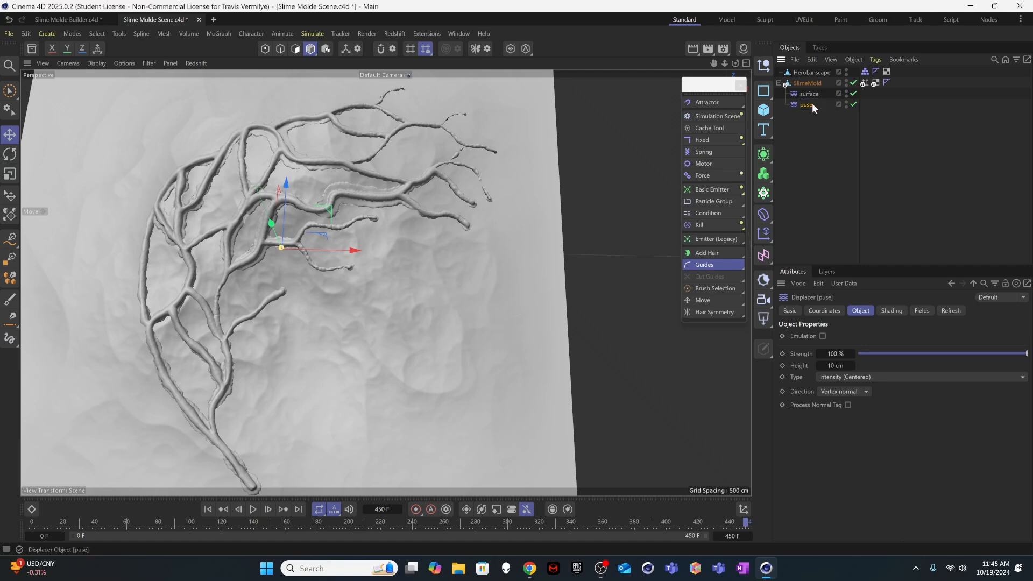
Step: Assign a Color shader to the puse displacer
click(885, 311)
click(818, 348)
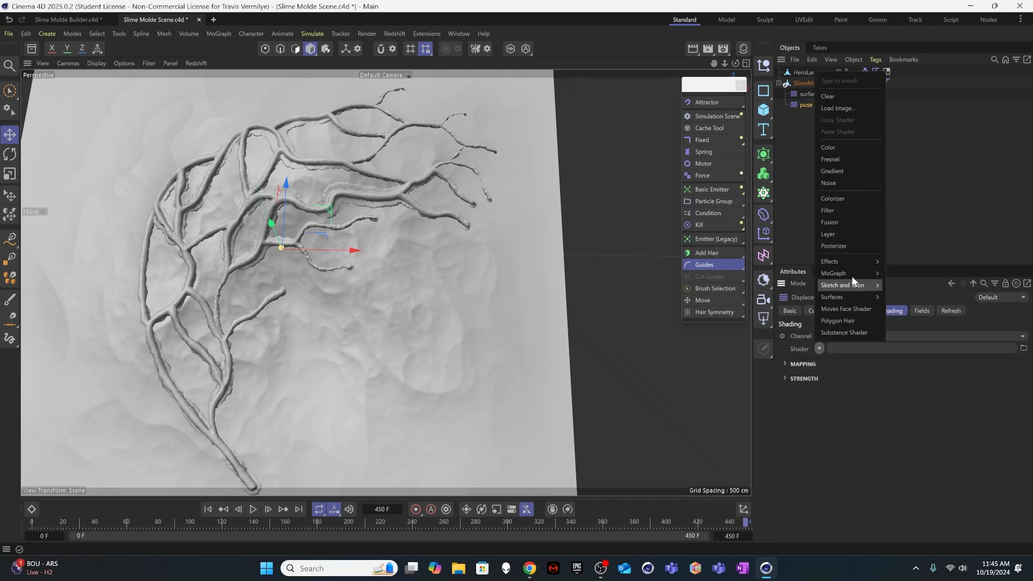
click(855, 166)
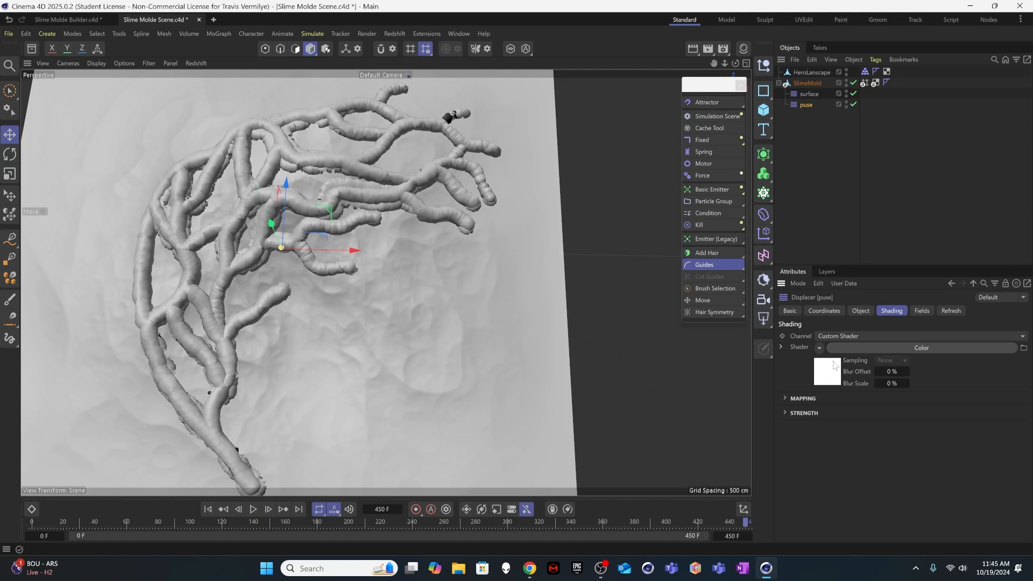
Step: Set the puse displacer's Height to 2 cm
click(860, 311)
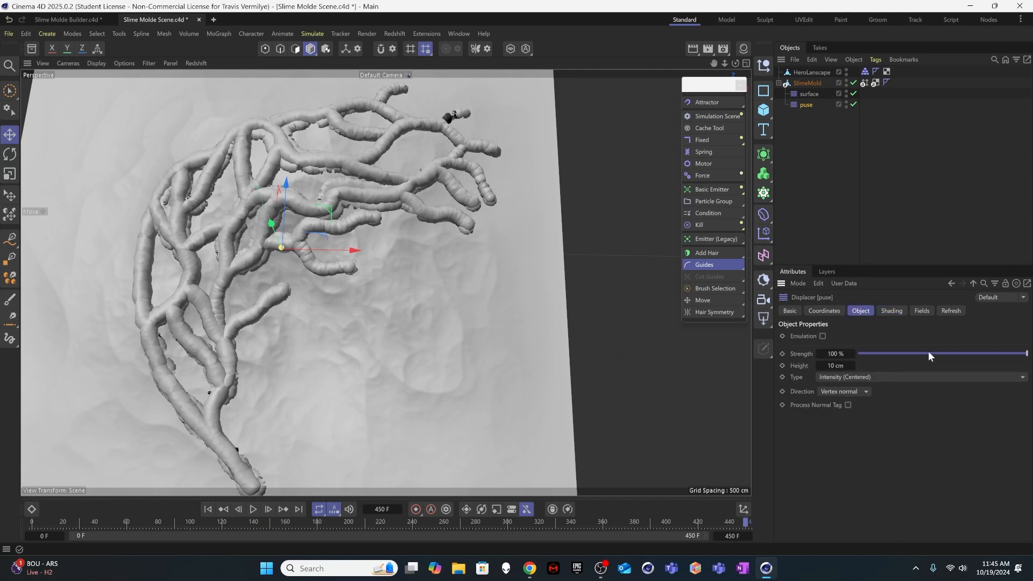
mouse_move(846, 365)
mouse_down()
mouse_move(819, 366)
mouse_move(834, 365)
mouse_up()
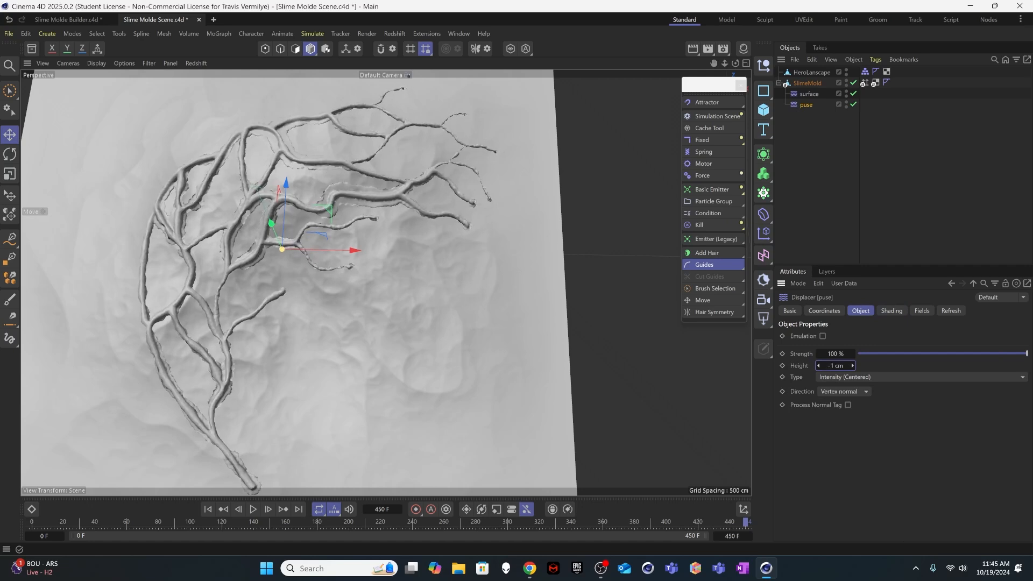
click(852, 366)
click(852, 366)
click(852, 366)
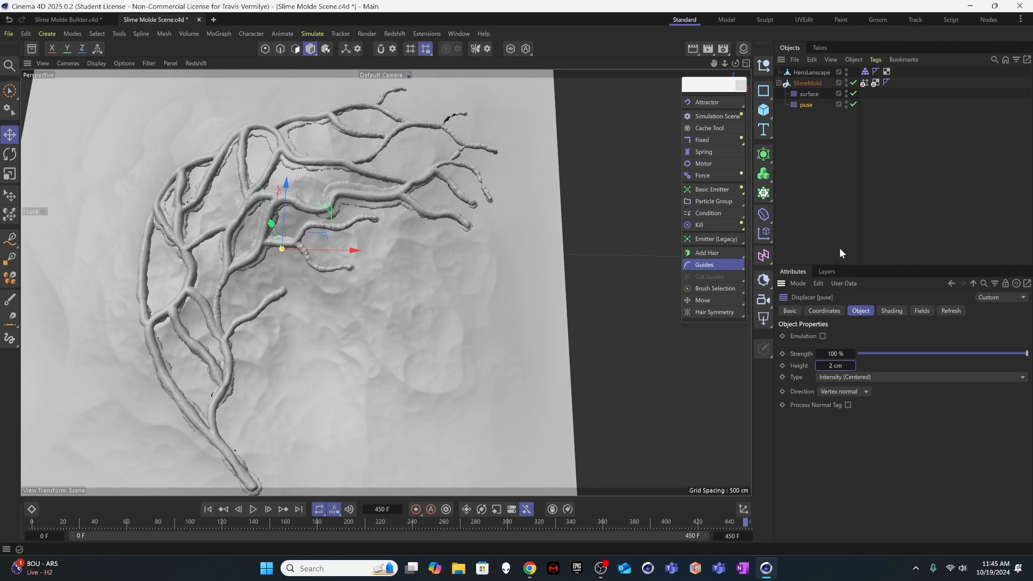
Step: Add a Box Field to the puse displacer and enlarge it to about 450 cm in X and 301 cm in Y
alt+drag(306, 308, 259, 274)
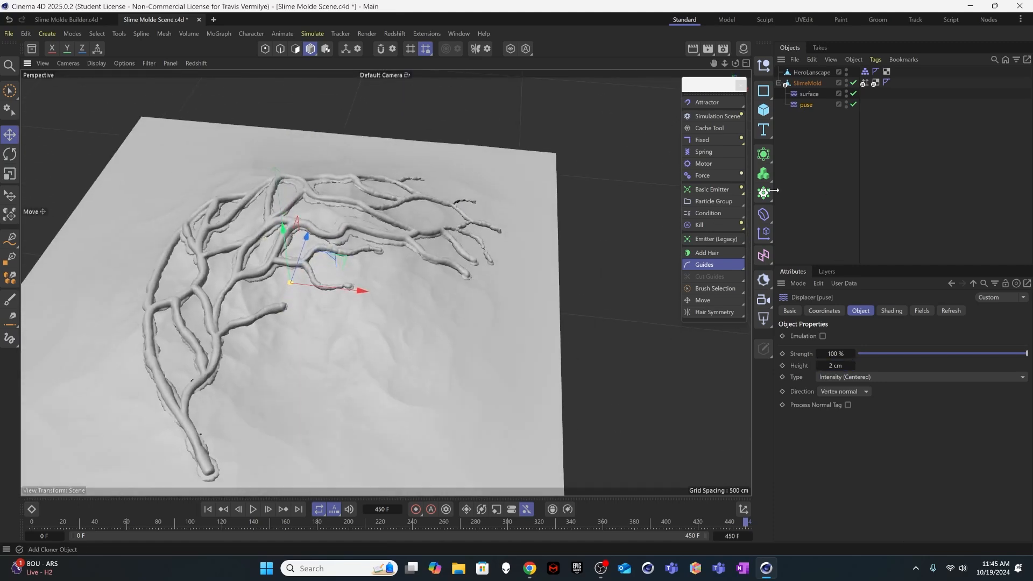
click(922, 311)
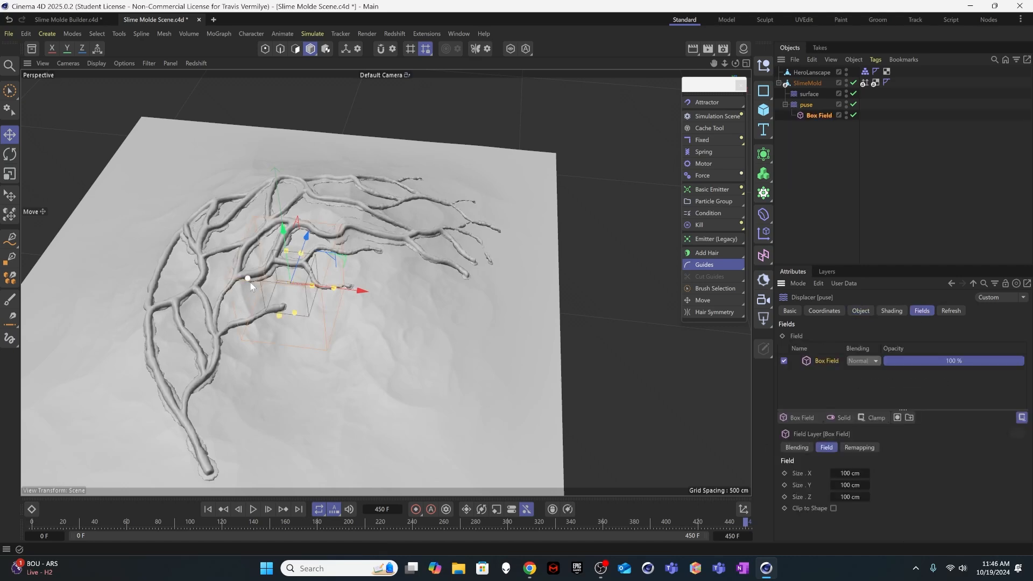
alt+drag(267, 285, 286, 218)
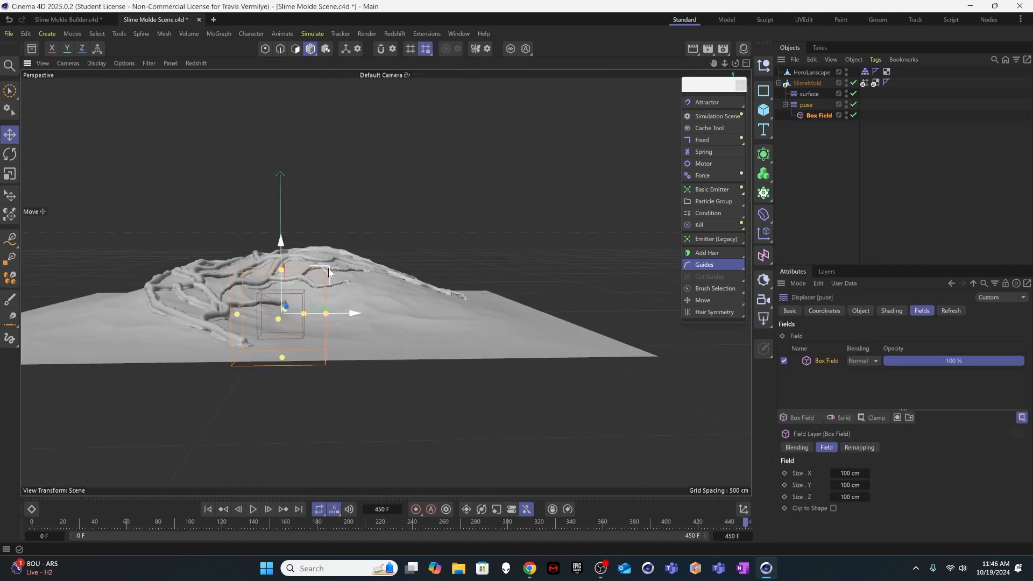
drag(327, 265, 404, 325)
Step: Slide the Box Field along its Z axis across the tendrils, ending closer to their root end
alt+drag(263, 269, 250, 389)
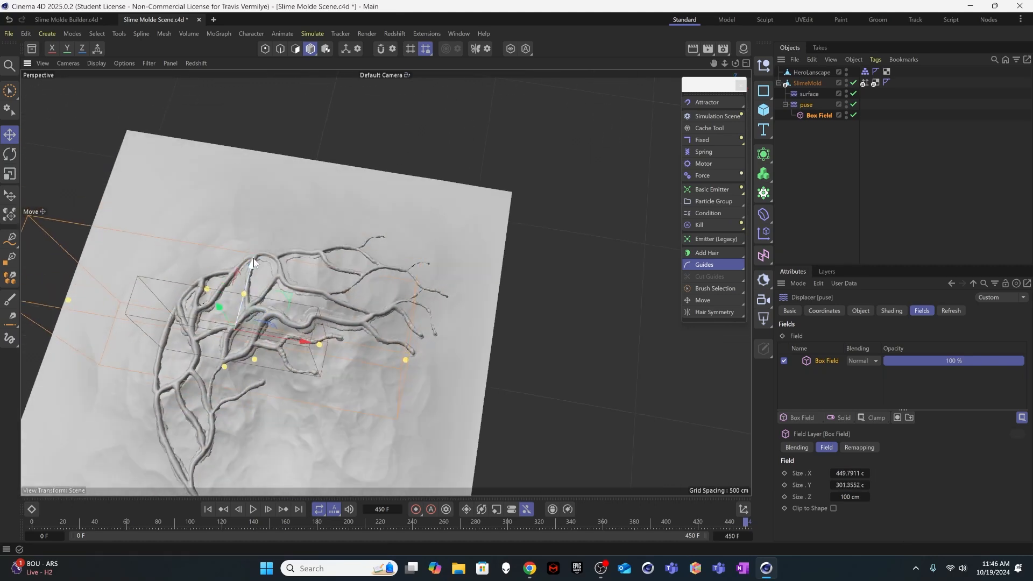
drag(254, 279, 380, 171)
drag(315, 288, 285, 320)
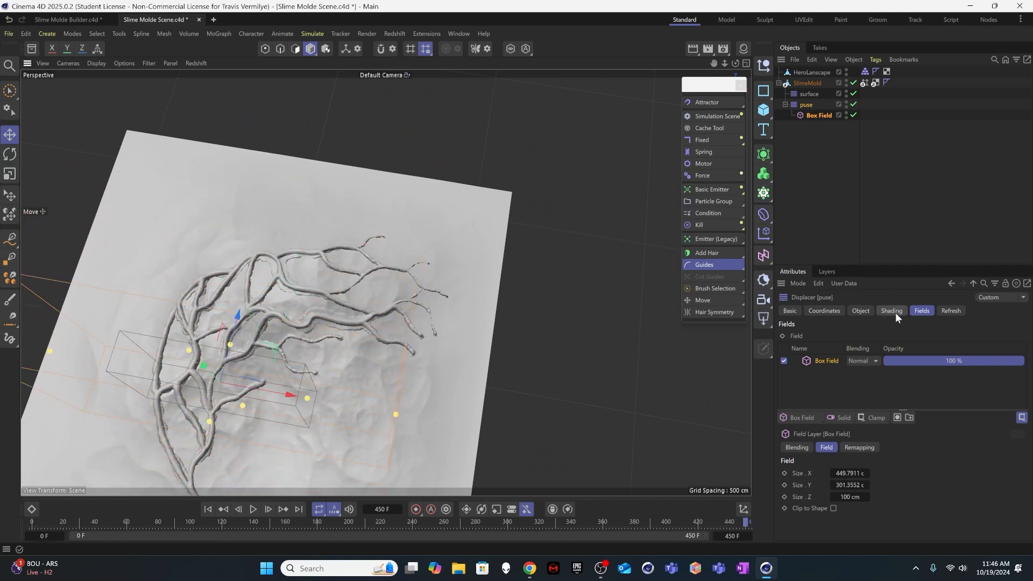
Step: Raise the puse displacer's Height to 4 cm
click(864, 310)
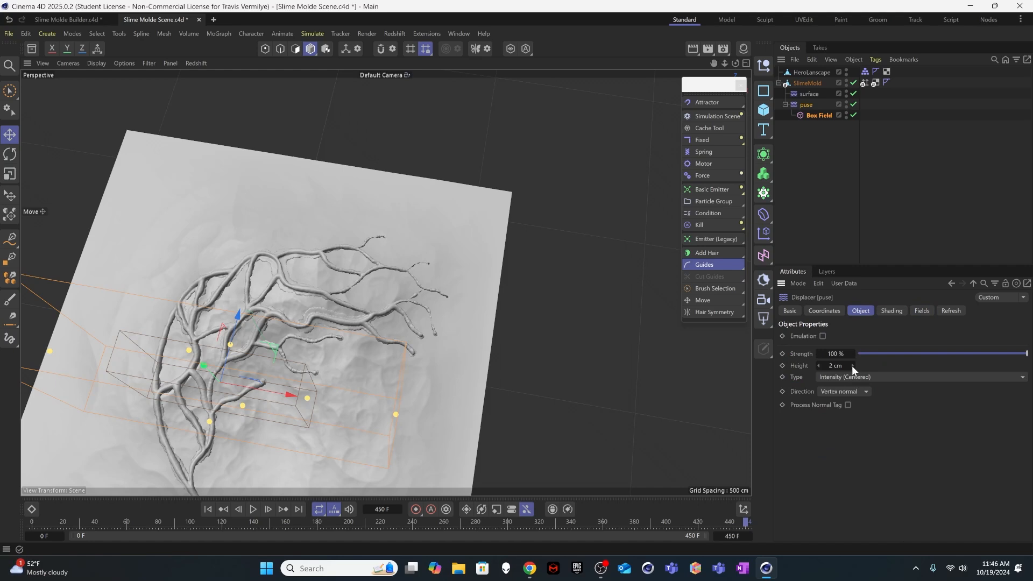
click(852, 366)
click(852, 366)
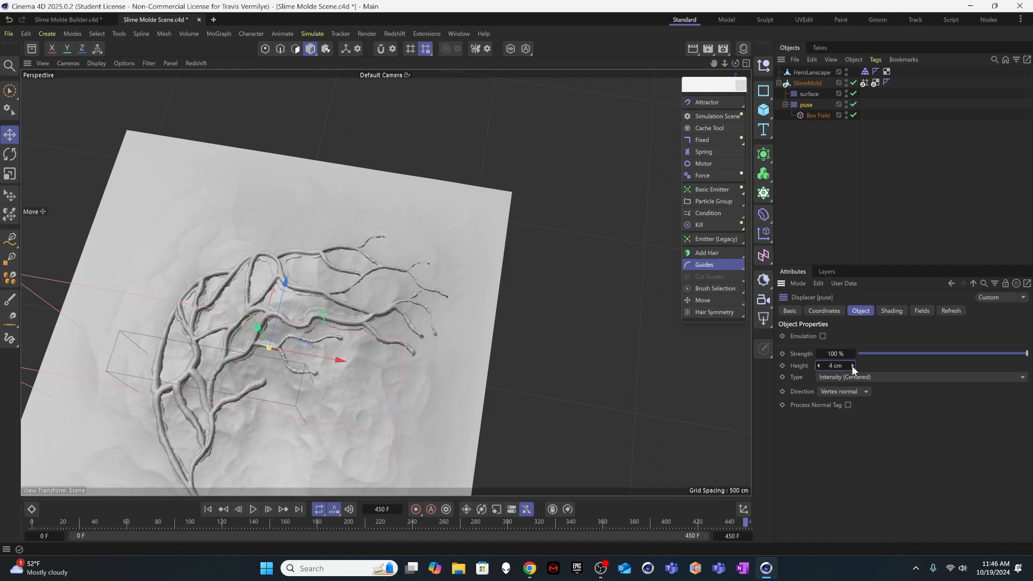
Step: Shift the puse displacer with its Box Field along Z over the tendrils, and undo the accidental Strength change
drag(285, 282, 370, 278)
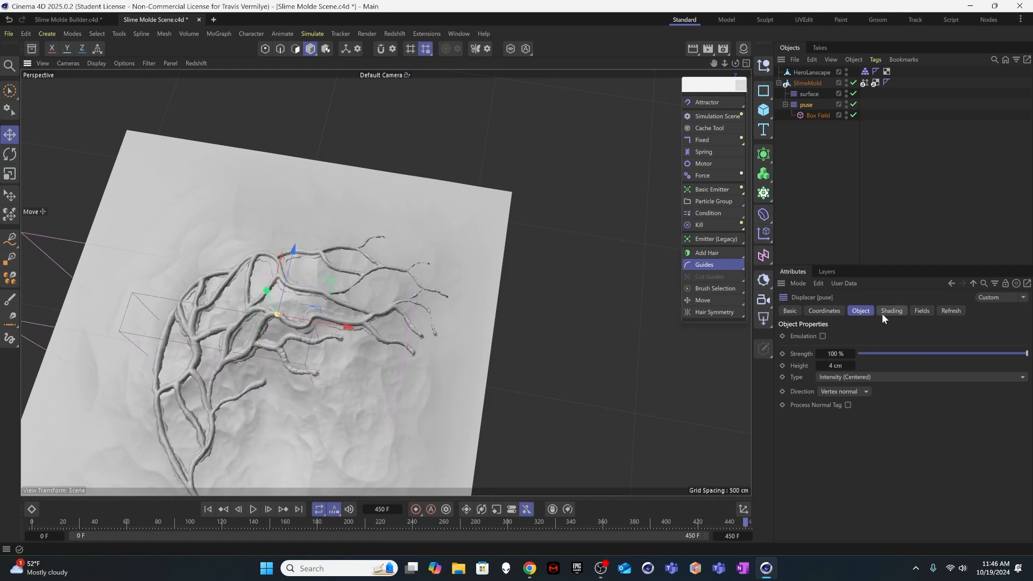
drag(276, 313, 277, 309)
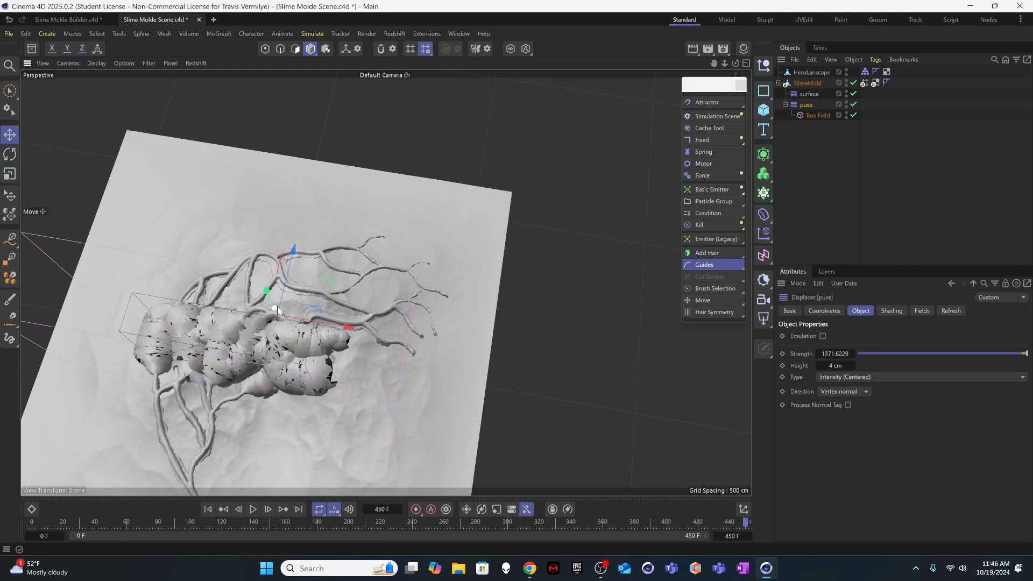
key(ctrl+z)
Step: Select the Box Field and resize its depth to about 106 cm in Z
alt+drag(313, 355, 511, 338)
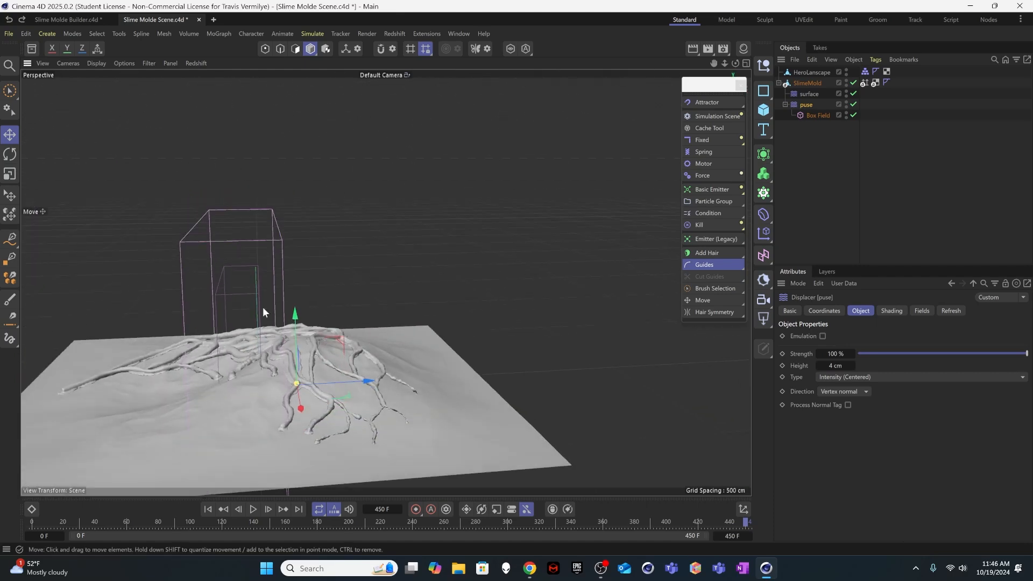
click(809, 115)
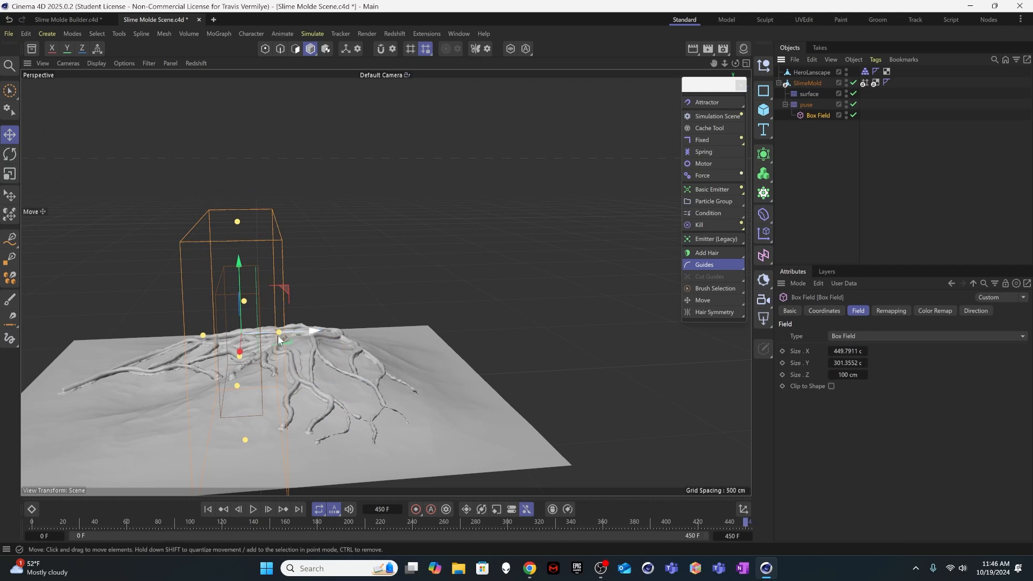
drag(279, 333, 324, 397)
alt+right_drag(324, 392, 248, 389)
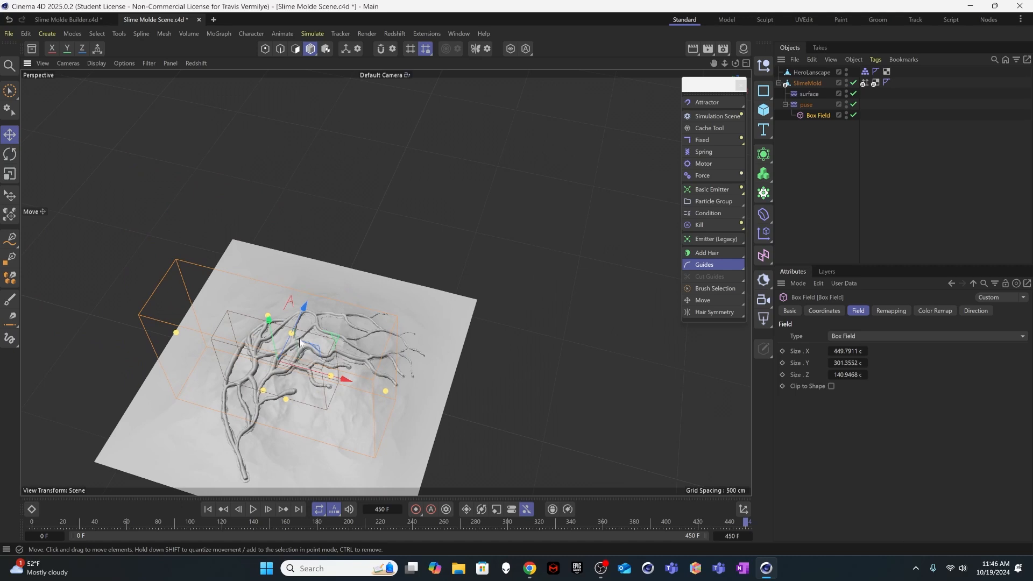
drag(291, 334, 281, 388)
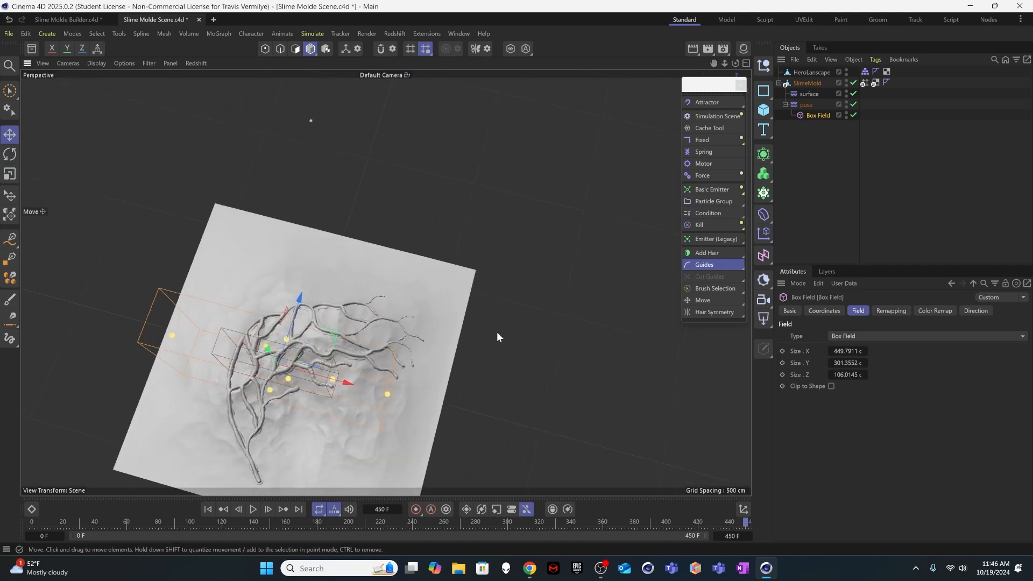
Step: Show the whole terrain in a full-size Top view with shaded display instead of the black silhouette
click(748, 63)
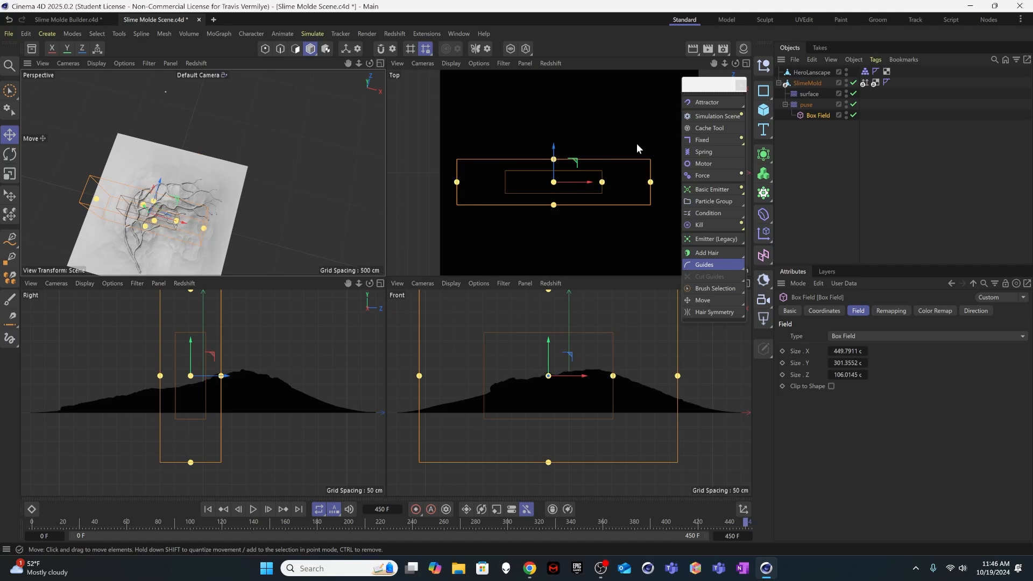
click(746, 63)
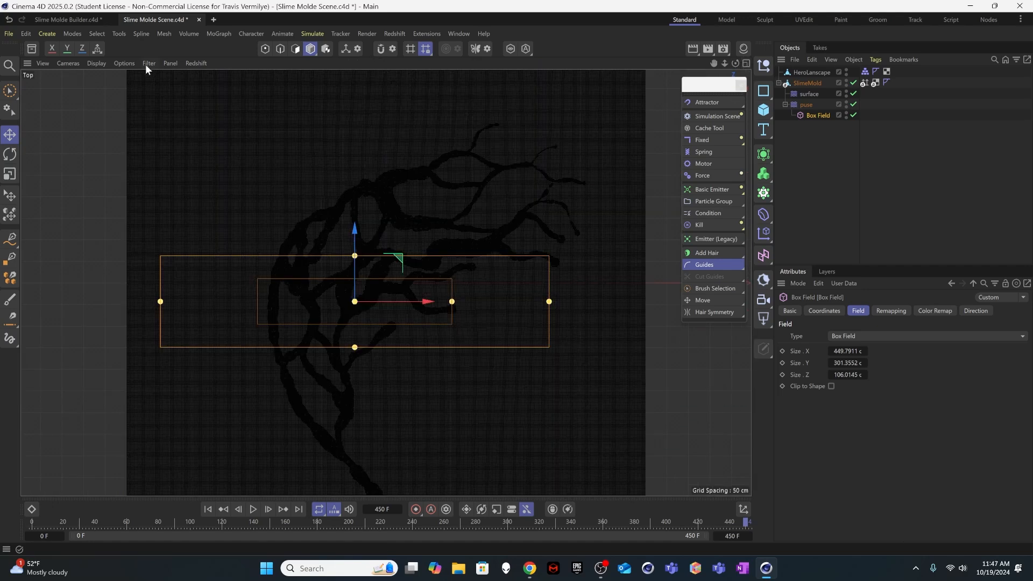
click(107, 60)
click(115, 92)
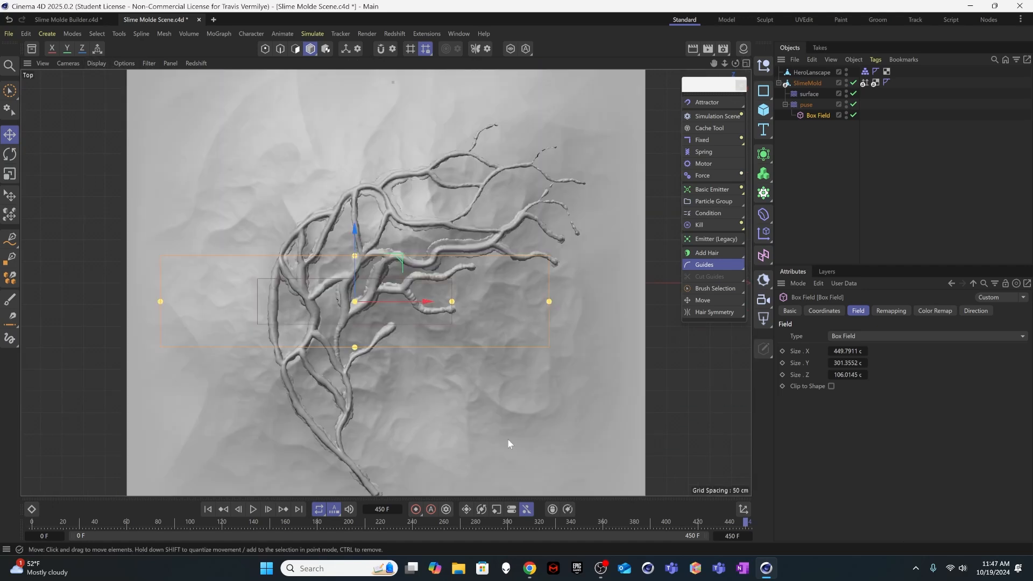
scroll(348, 358, down, 8)
scroll(405, 347, up, 6)
alt+middle_drag(376, 325, 304, 292)
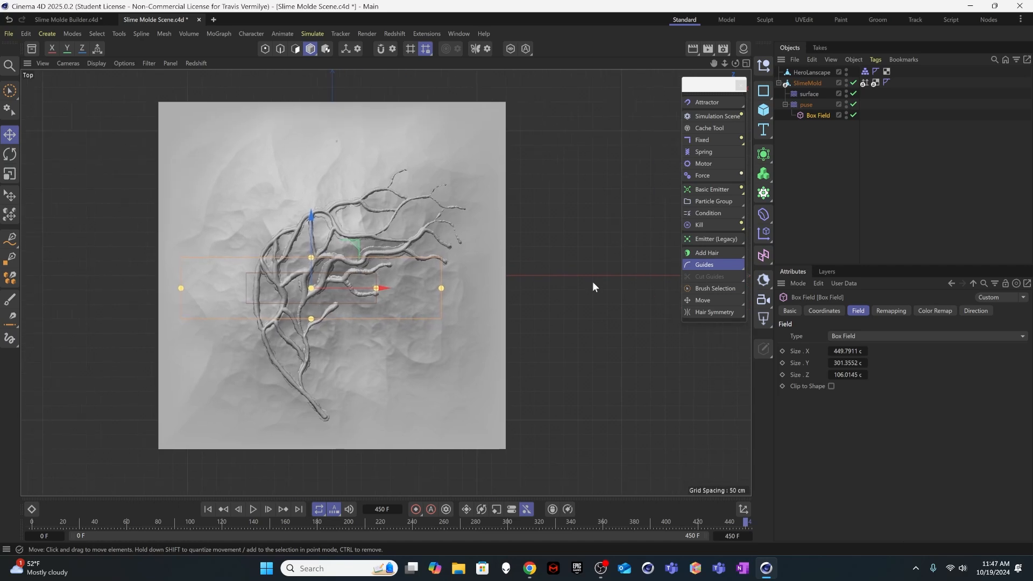
Step: Draw a three-point Bezier spline with the Spline Pen, from beyond the root end, curving along the tendrils and past their tips
click(592, 282)
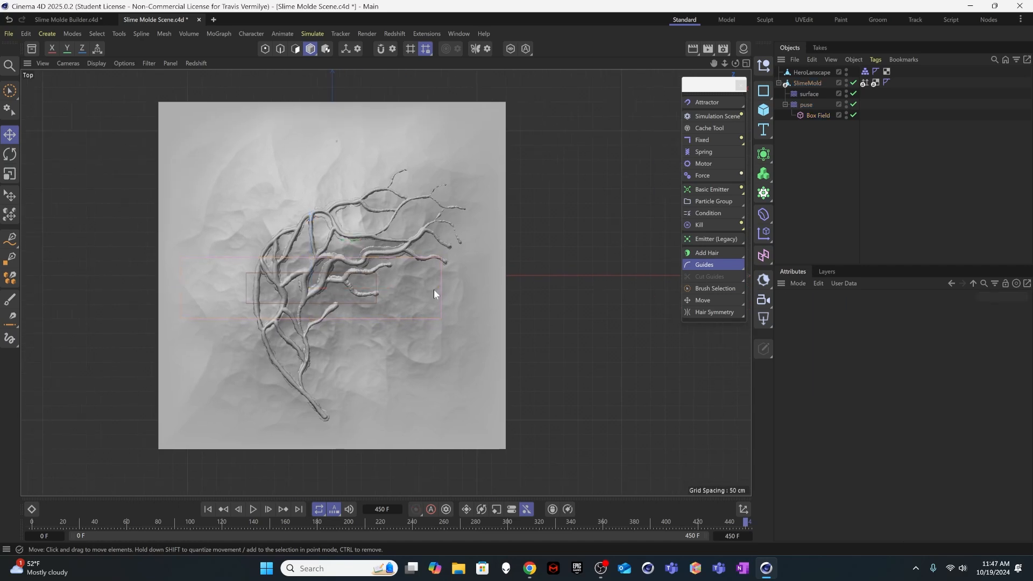
click(10, 238)
click(56, 257)
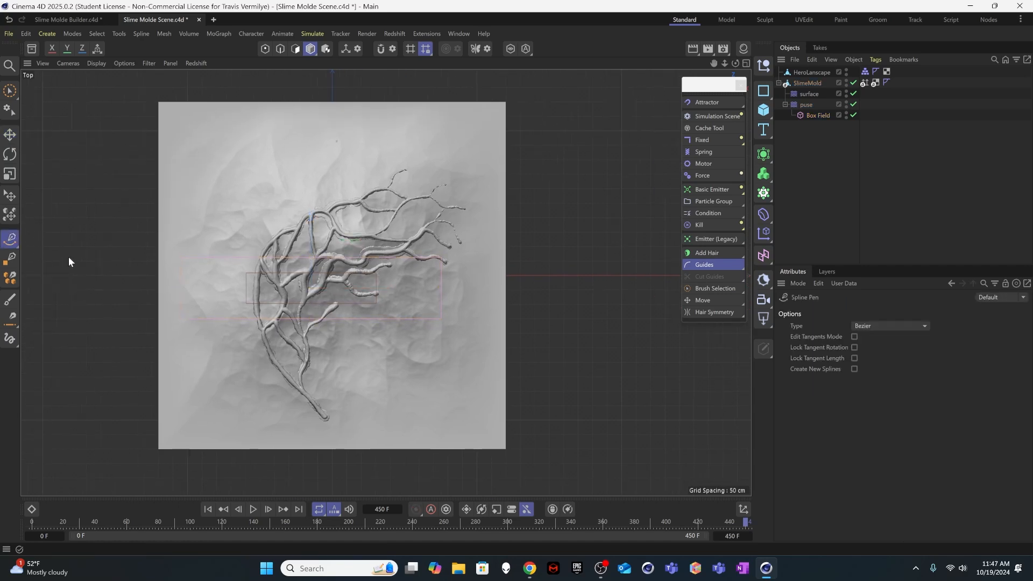
drag(370, 471, 334, 438)
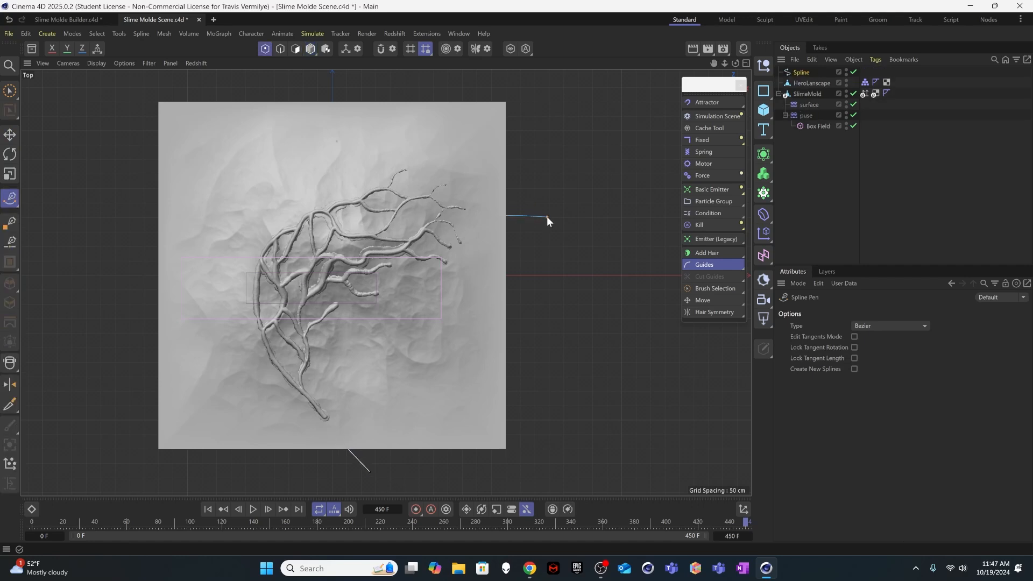
drag(547, 216, 584, 224)
click(11, 135)
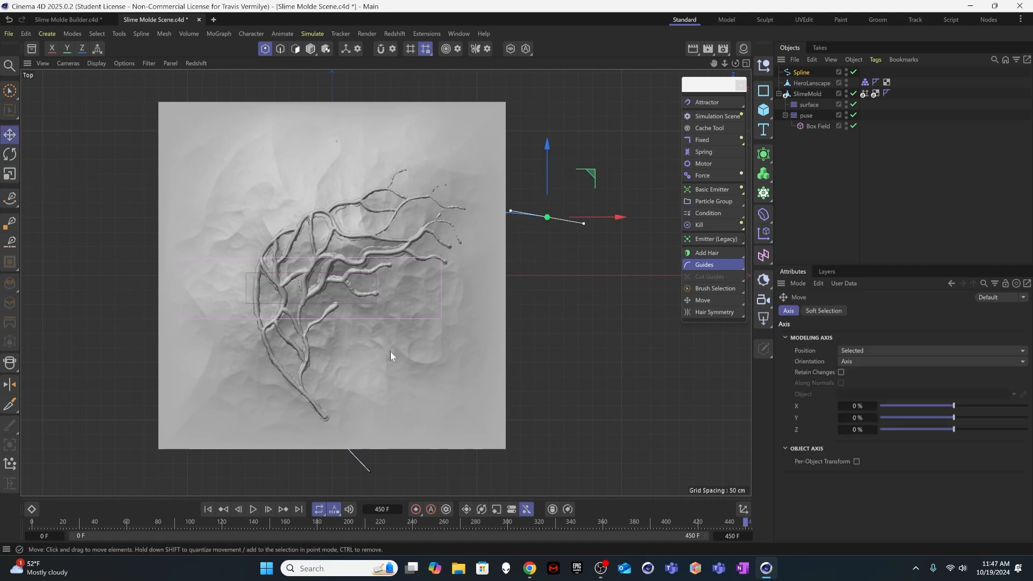
Step: Raise the spline's end point slightly and lift its middle point up to the top of the terrain mound in the perspective view
alt+drag(415, 355, 421, 305)
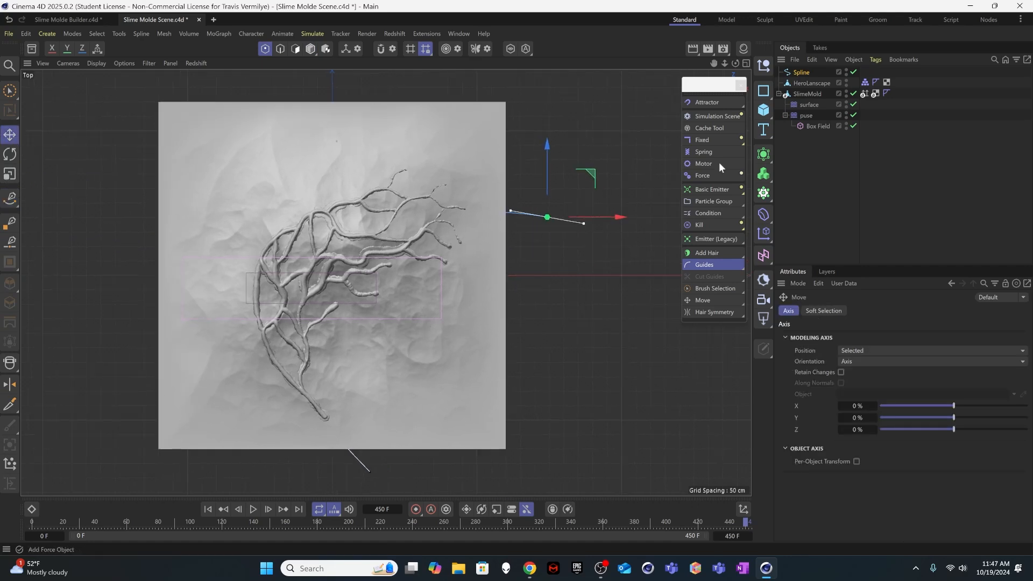
click(745, 63)
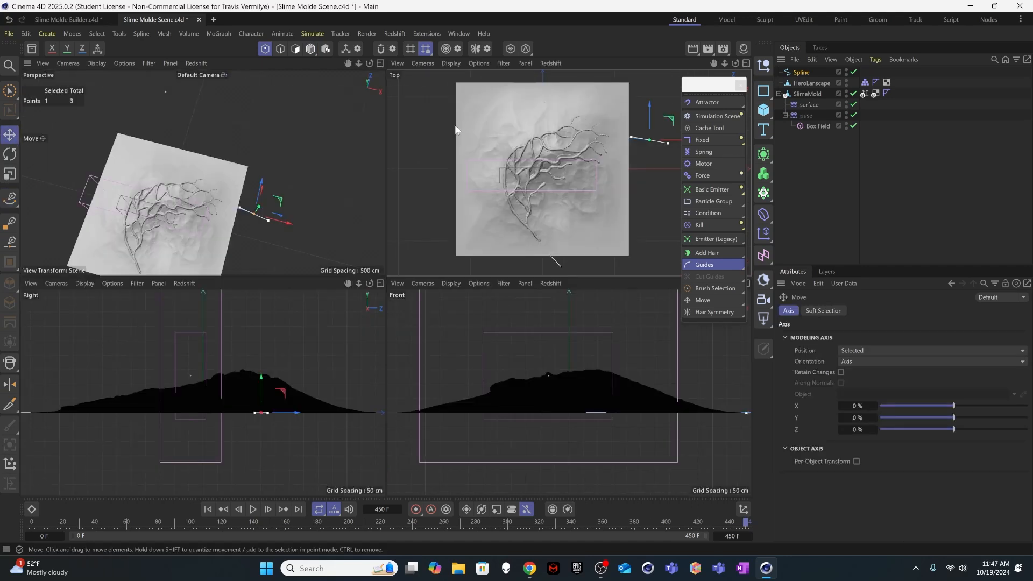
click(381, 63)
alt+drag(329, 403, 329, 299)
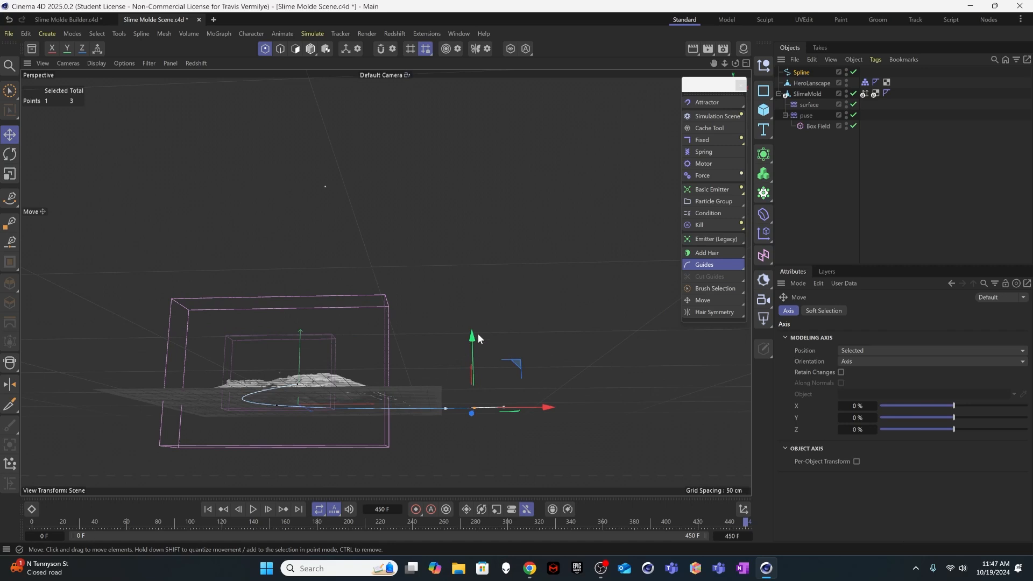
drag(477, 334, 476, 328)
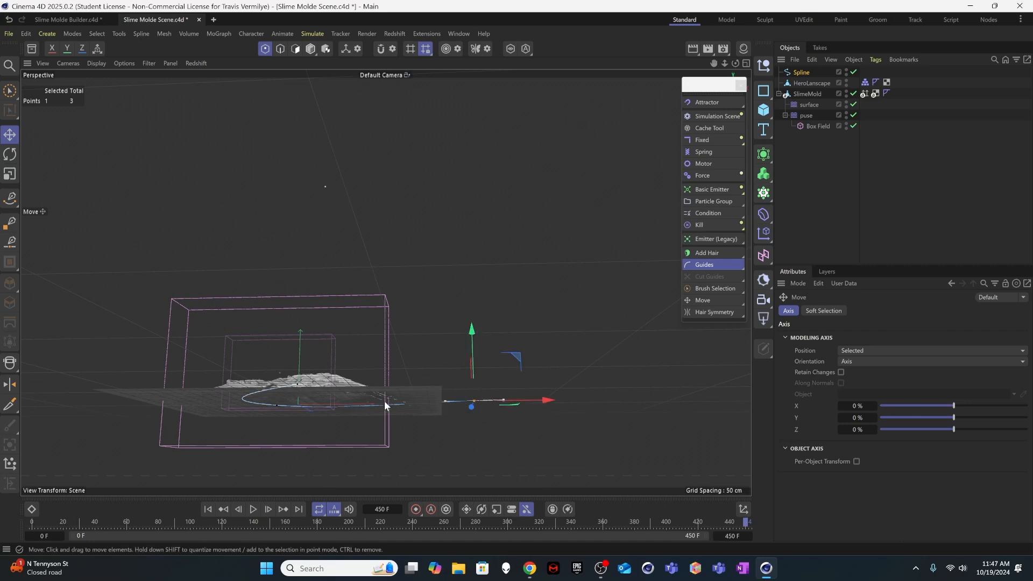
click(279, 404)
alt+drag(309, 353, 294, 380)
drag(281, 310, 270, 391)
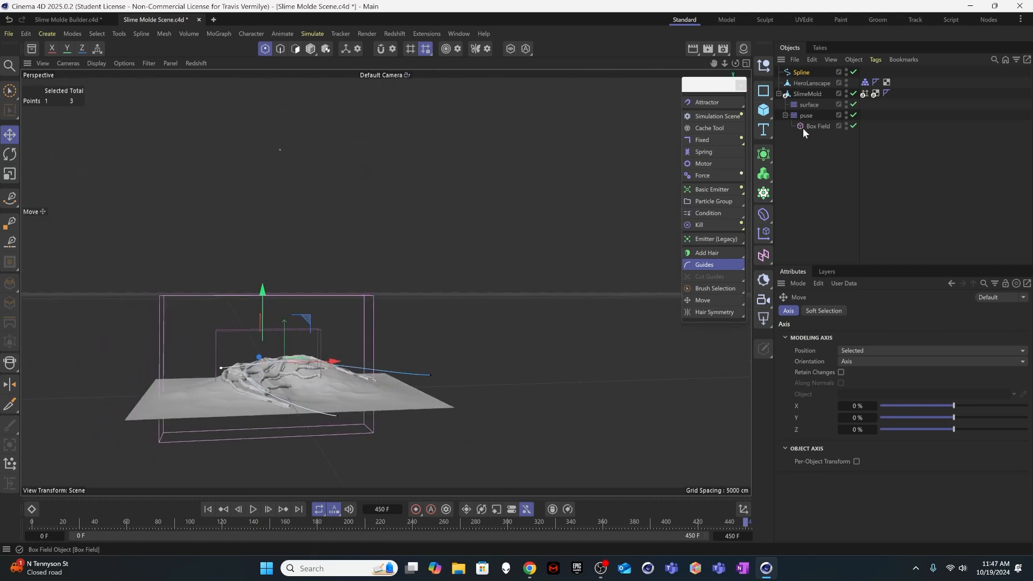
Step: Add an Align to Spline tag to the Box Field under the puse displacer
click(842, 73)
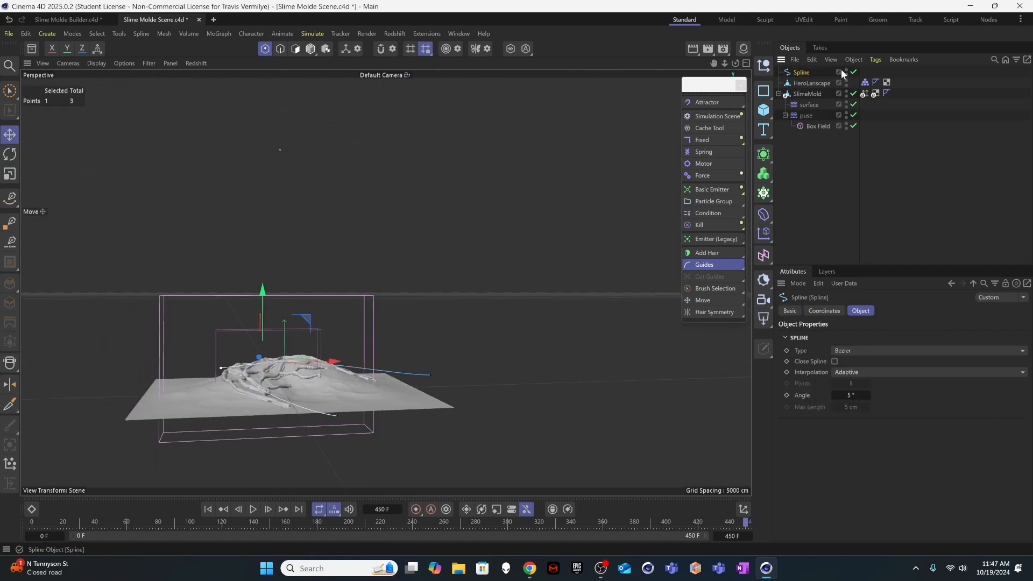
click(815, 126)
click(876, 60)
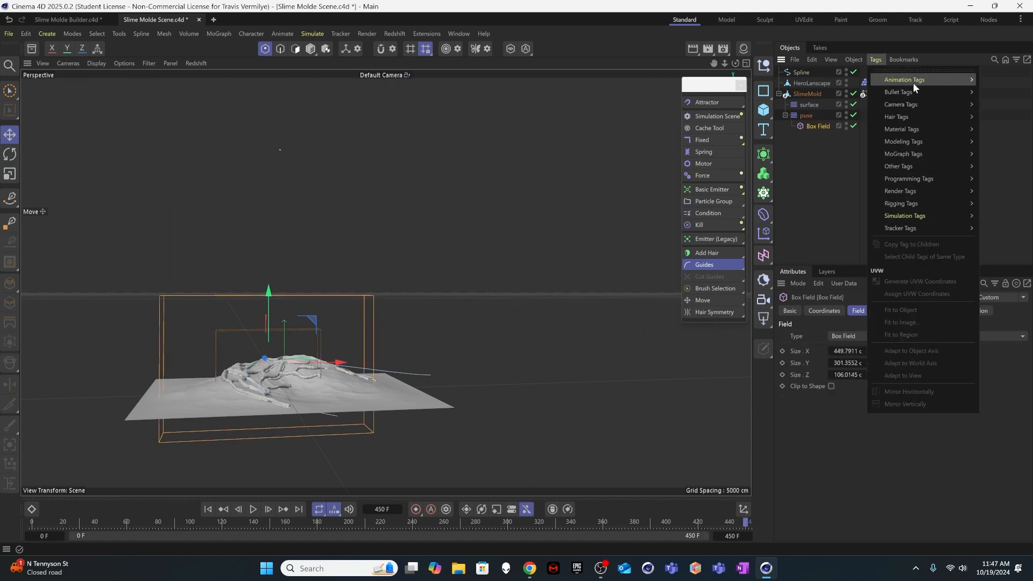
mouse_move(912, 79)
click(823, 96)
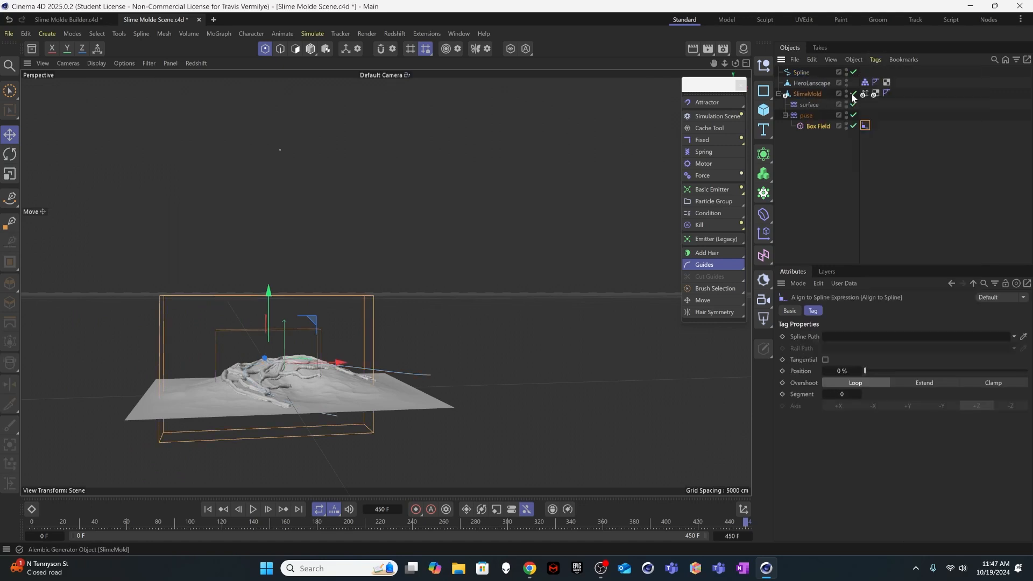
Step: Rename the spline as field spline and assign it as the Spline Path of the Box Field's Align to Spline tag
double_click(802, 73)
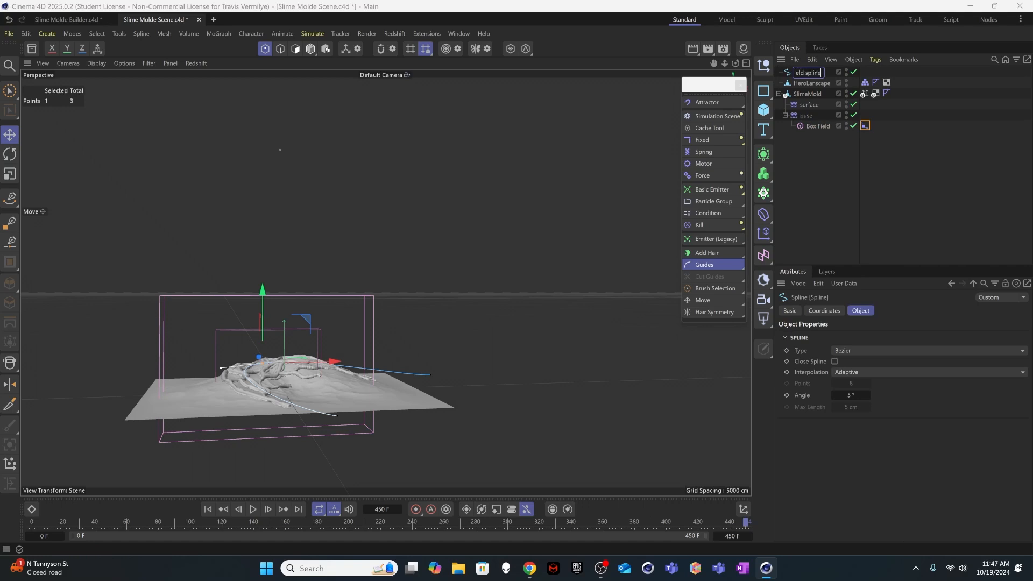
key(Return)
click(815, 126)
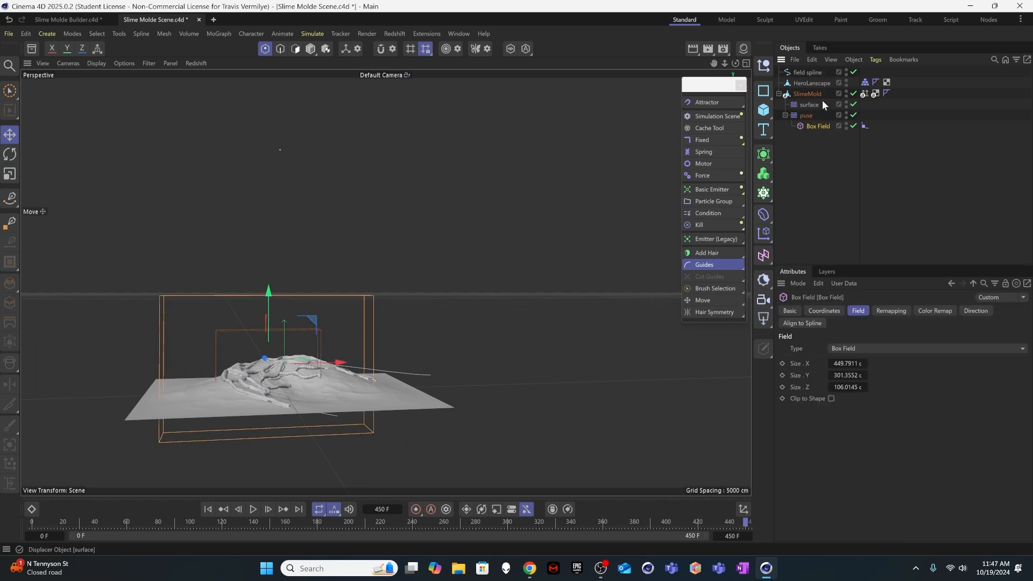
click(865, 125)
drag(807, 72, 884, 278)
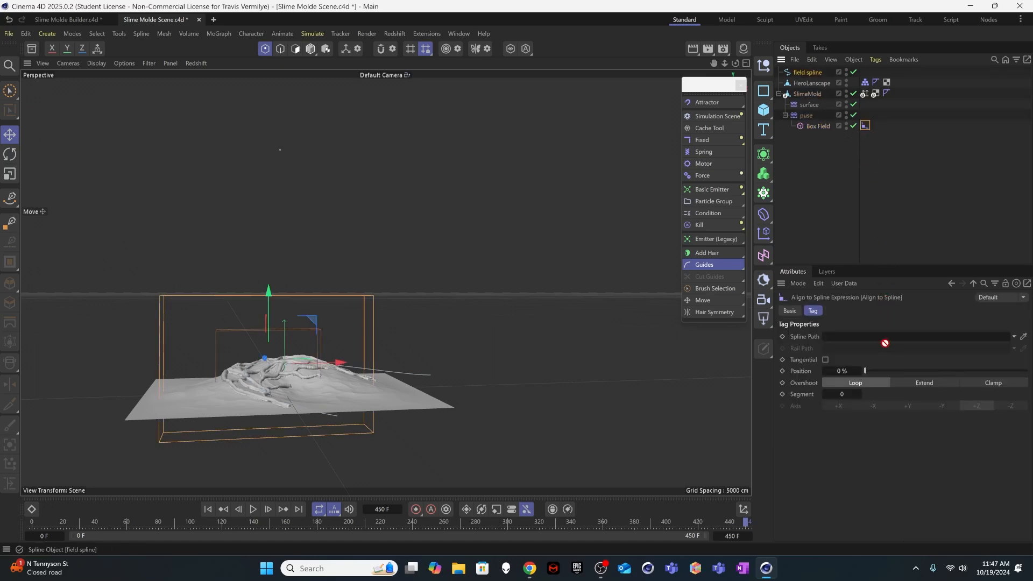
drag(890, 342, 890, 342)
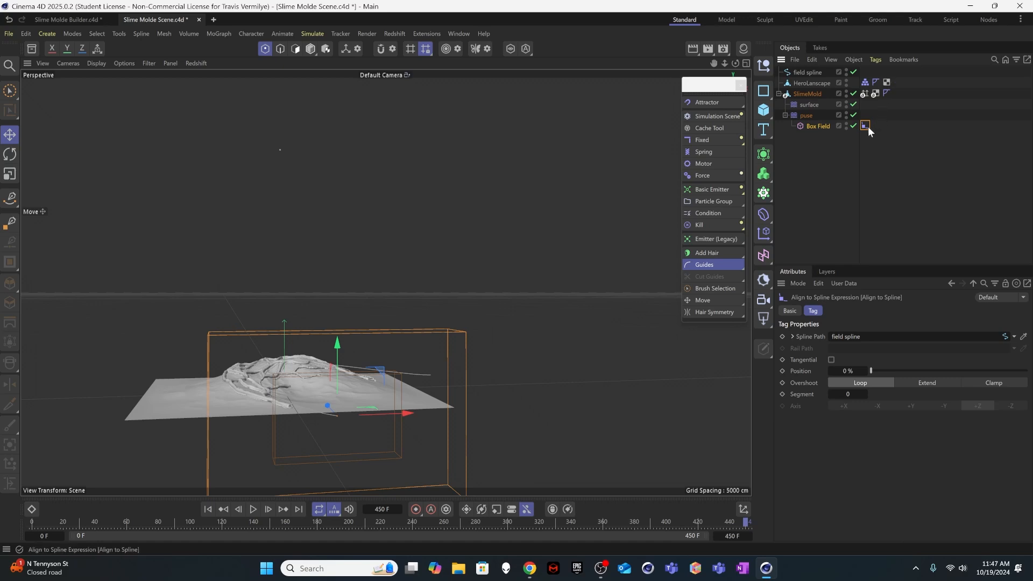
Step: Test the Box Field's travel along the spline, enable Tangential, and return Position to 0%
alt+drag(431, 223, 338, 408)
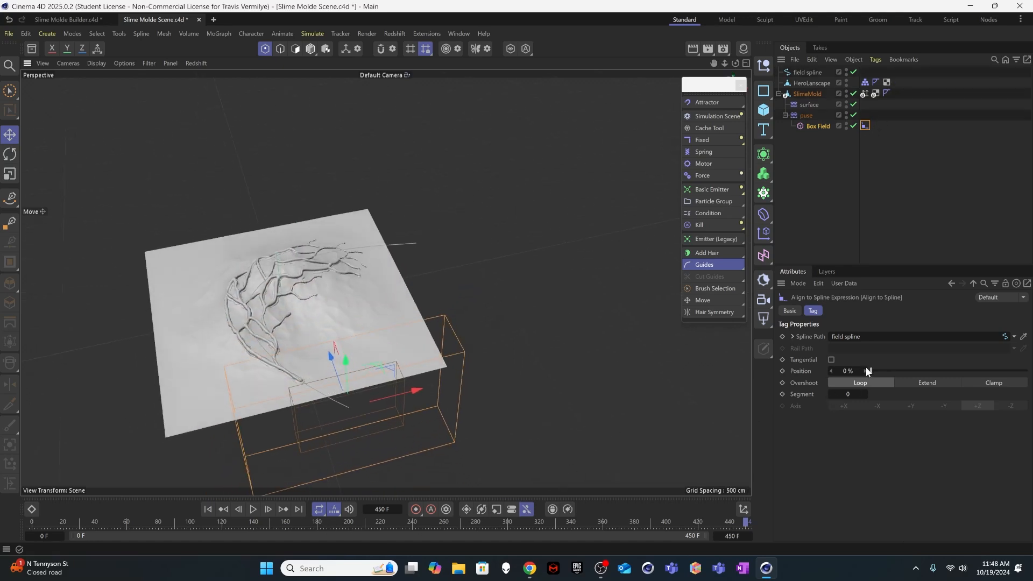
drag(873, 373, 902, 377)
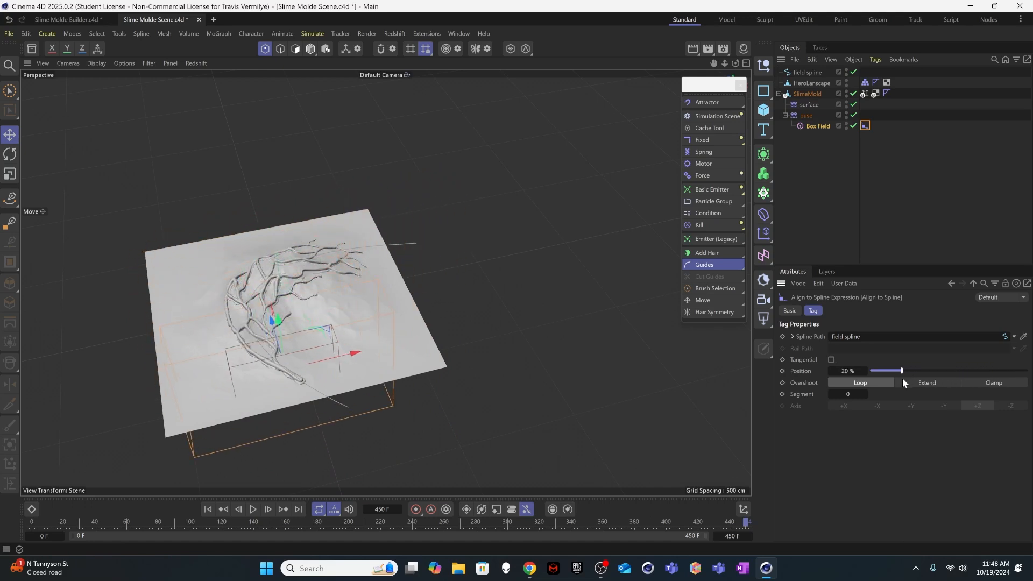
click(831, 359)
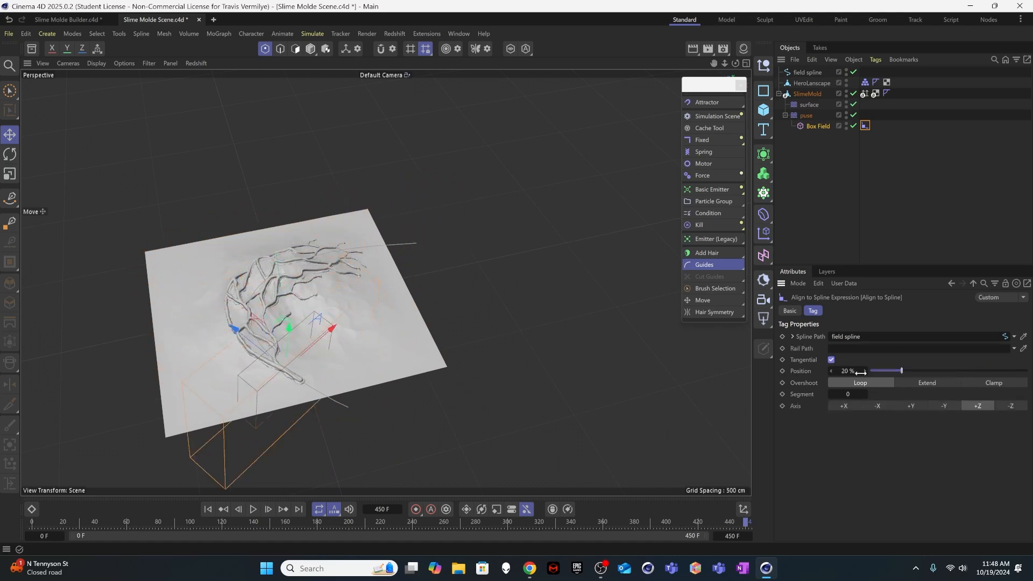
drag(898, 369, 867, 411)
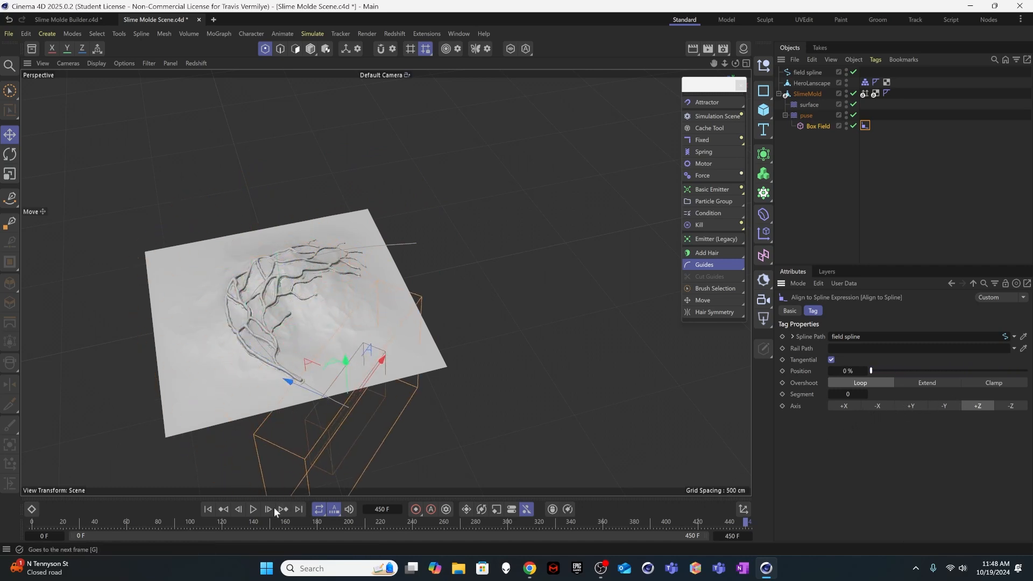
Step: Play the animation to watch the slime mold grow across the terrain
click(253, 509)
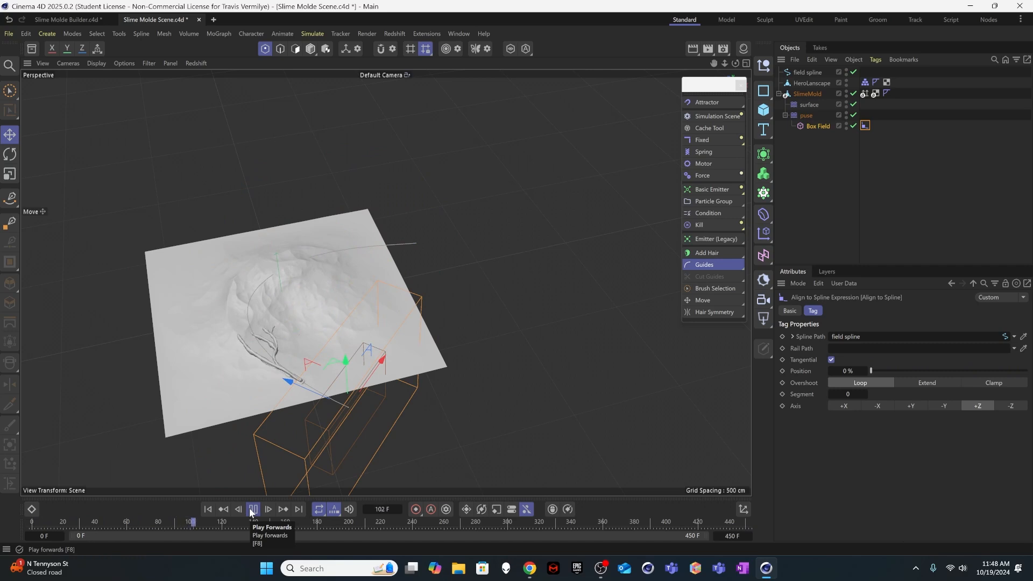
Step: Keyframe the Box Field's Align to Spline Position at 0% on frame 102 and at 100% on frame 222
click(251, 509)
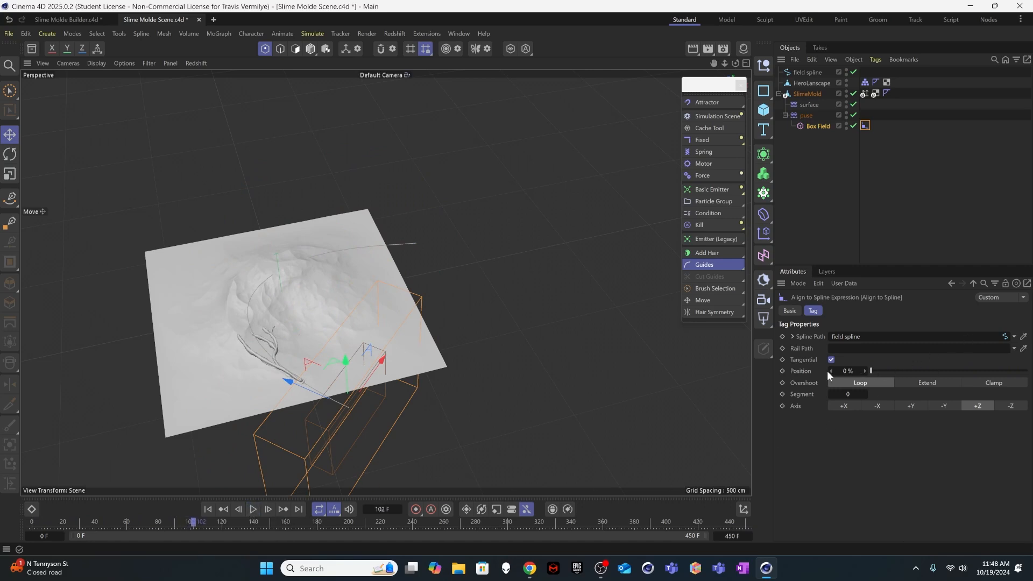
click(781, 370)
click(253, 509)
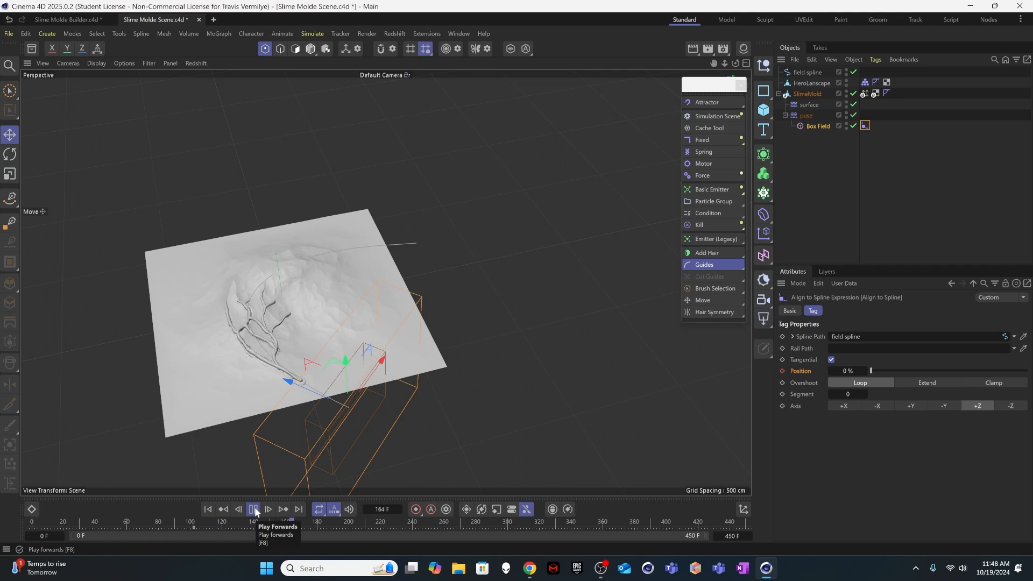
click(254, 509)
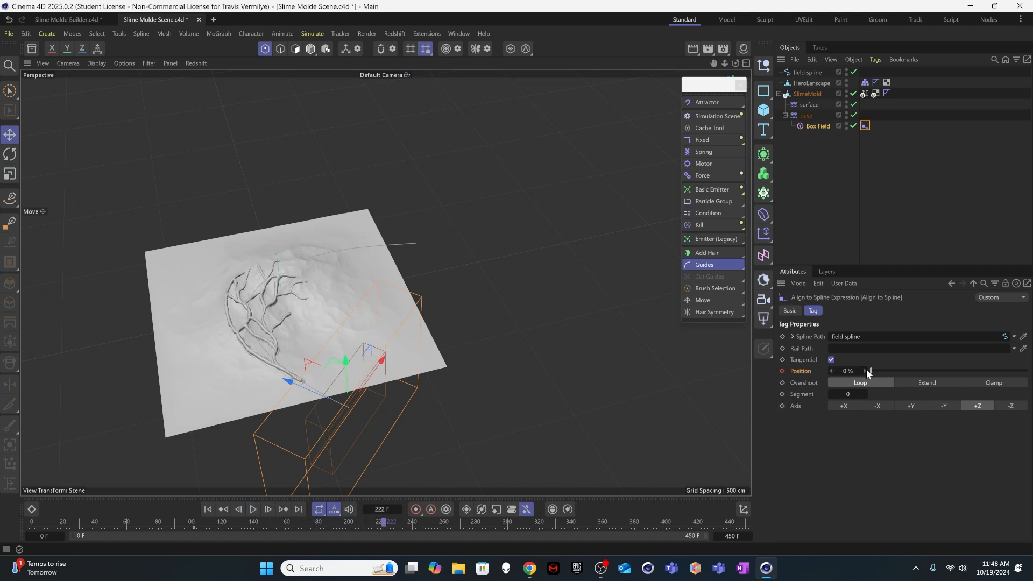
drag(883, 372, 1028, 371)
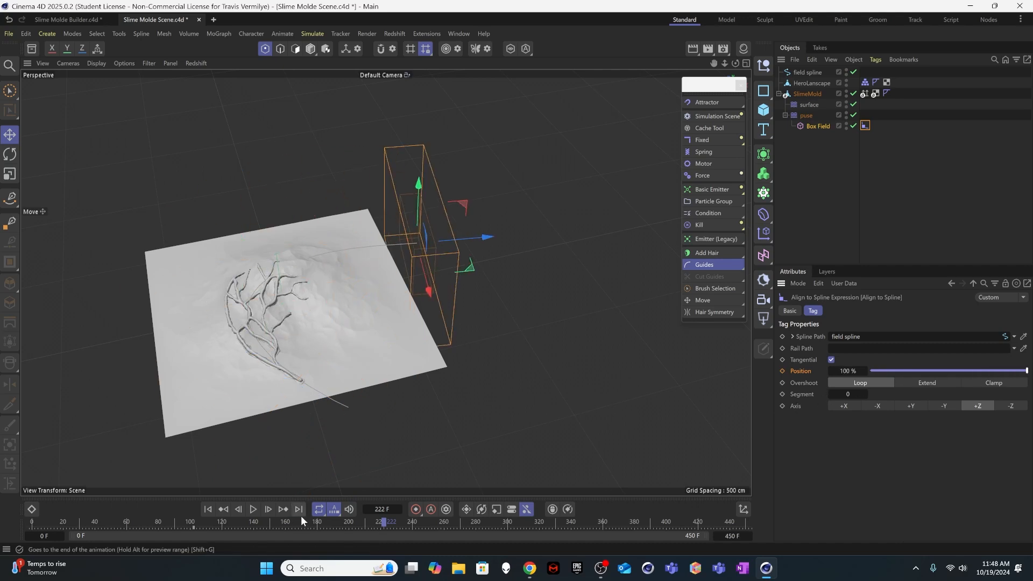
click(783, 371)
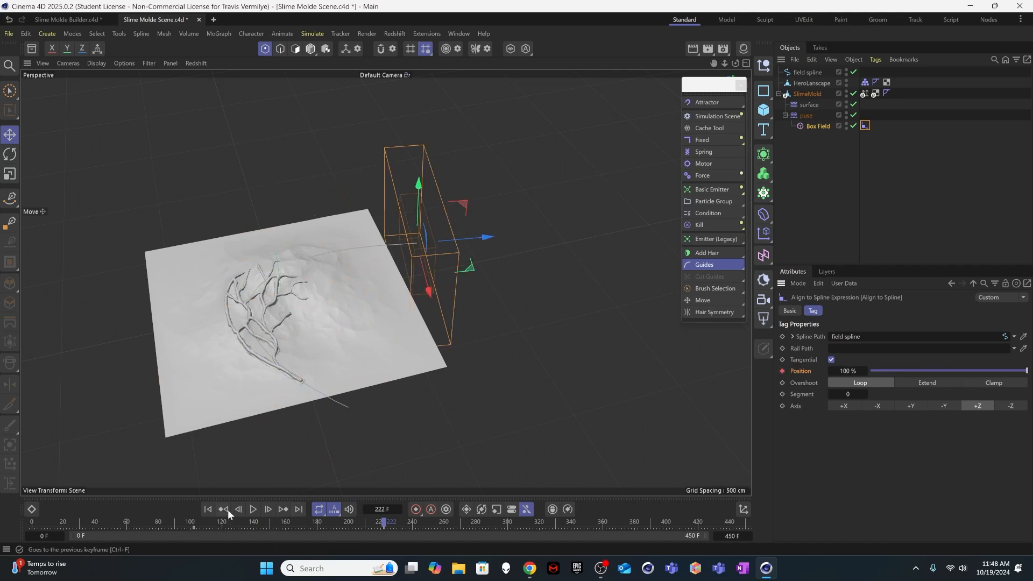
Step: Play the animation from the first frame to check the Box Field's travel along the spline
click(209, 509)
click(250, 510)
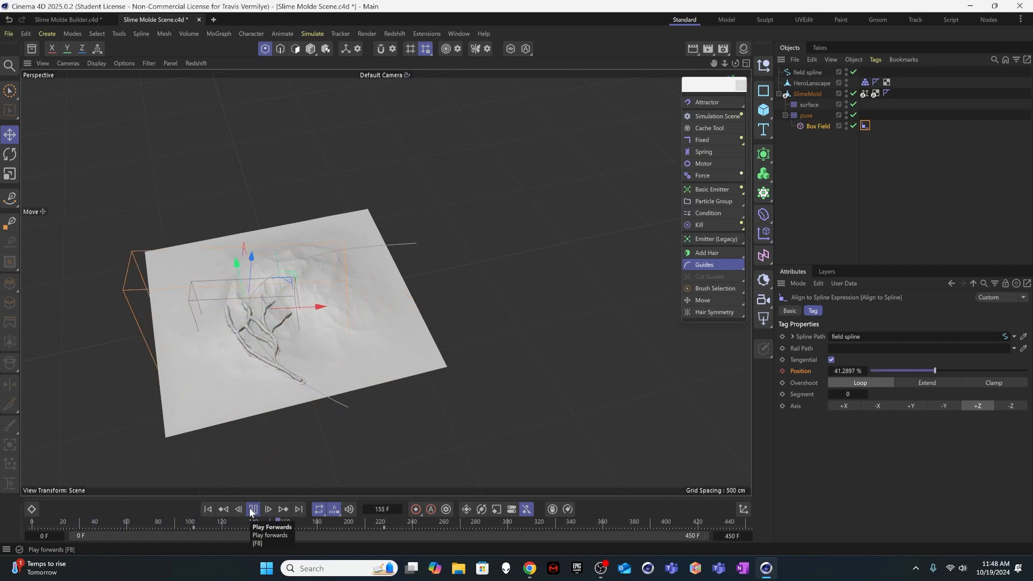
click(252, 510)
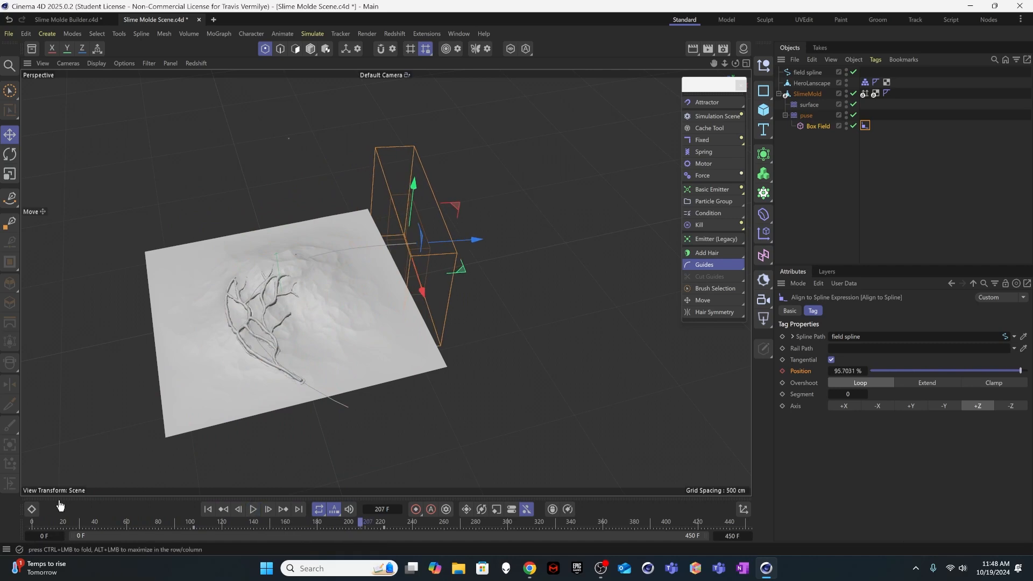
Step: Open the Dope Sheet timeline, enlarge it and expand the Align to Spline entry to frame its Position track
click(31, 508)
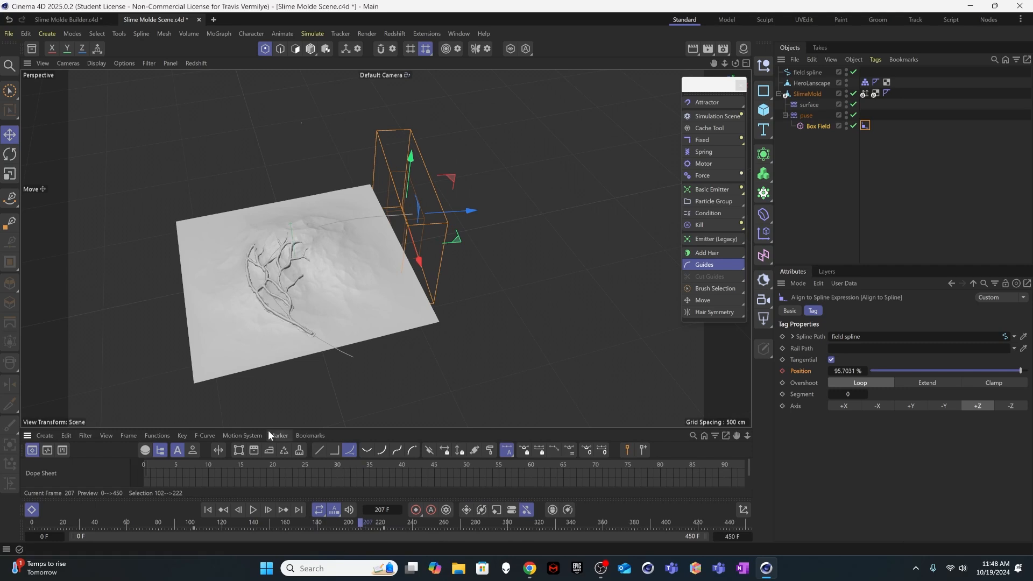
drag(273, 412, 276, 267)
click(69, 358)
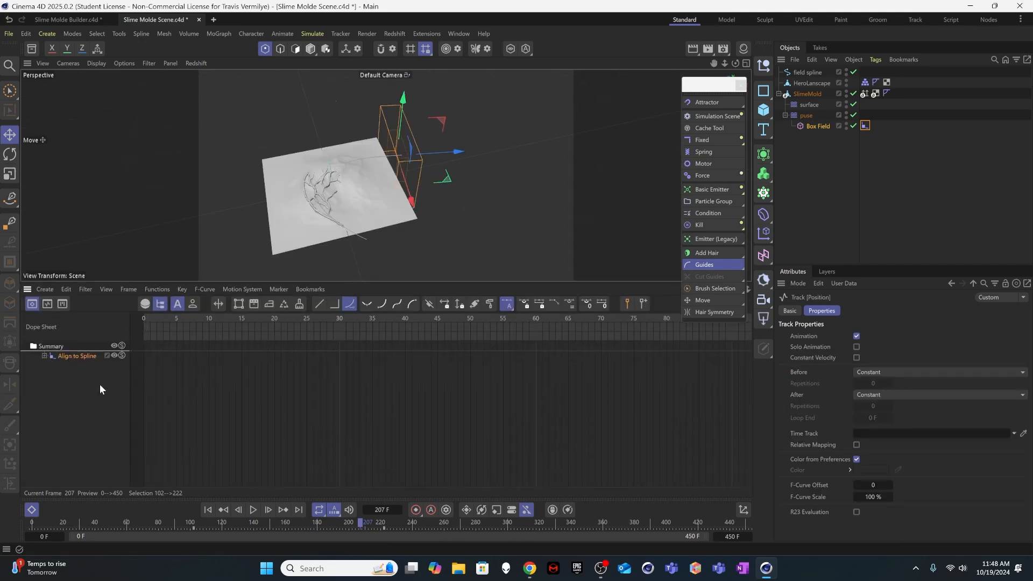
click(44, 355)
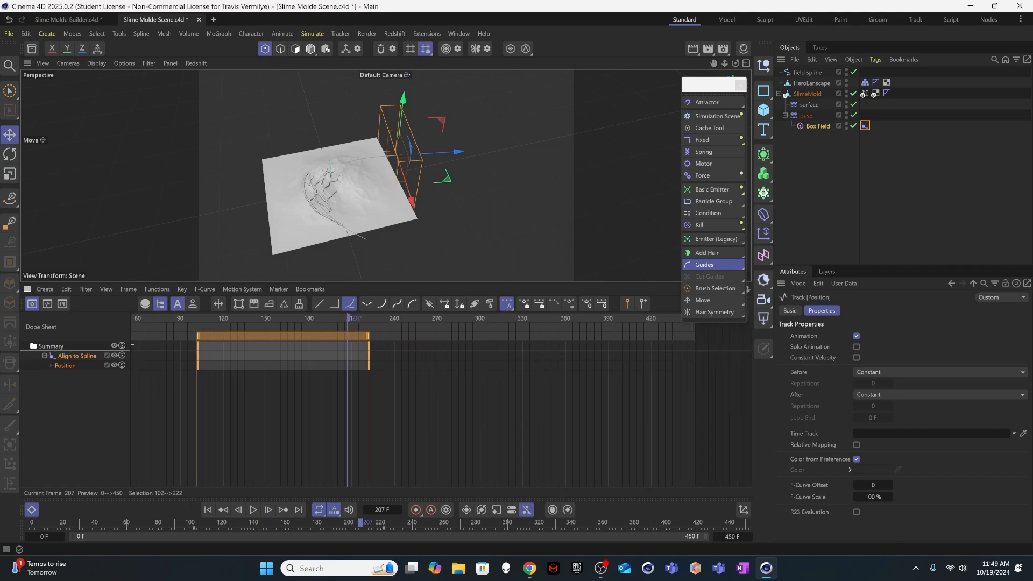
alt+middle_drag(544, 368, 505, 372)
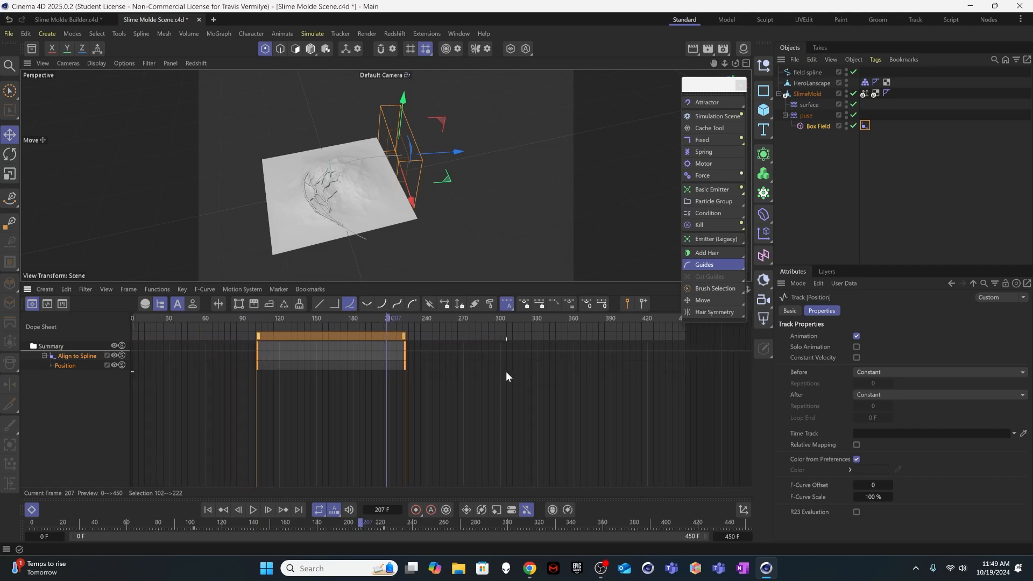
alt+middle_drag(357, 373, 379, 373)
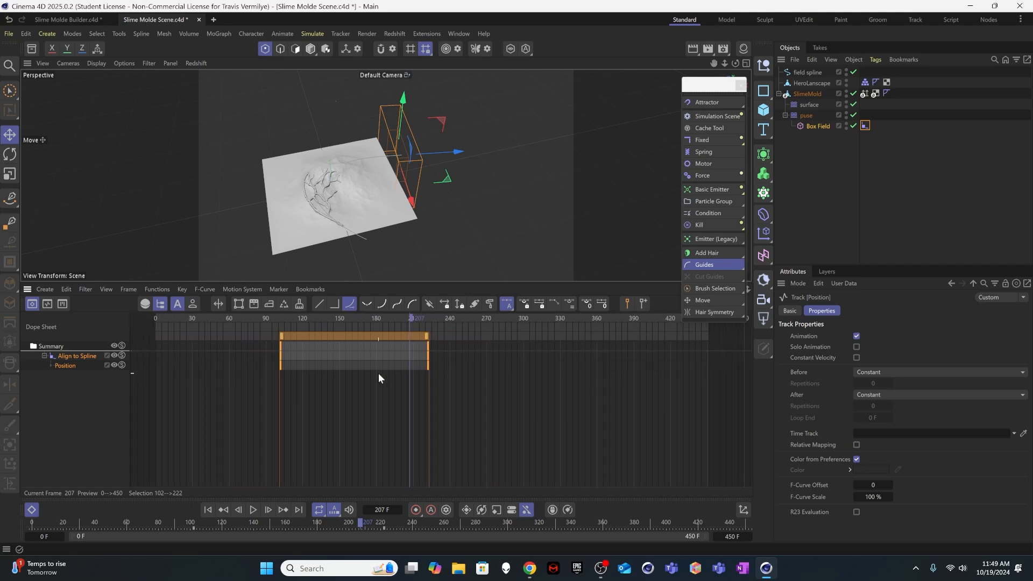
Step: Set all keys of the Align to Spline Position track to linear interpolation
click(105, 378)
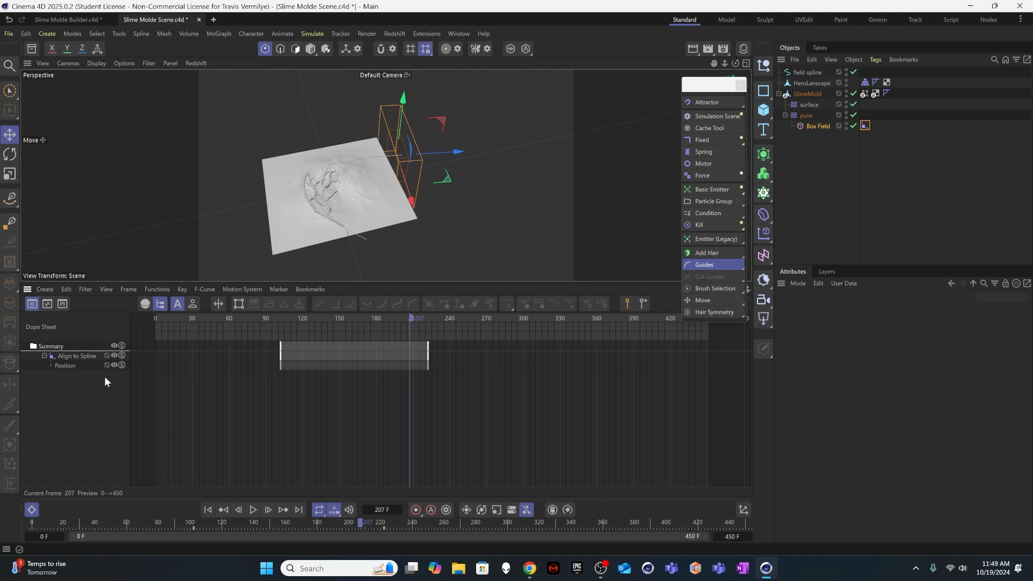
click(68, 364)
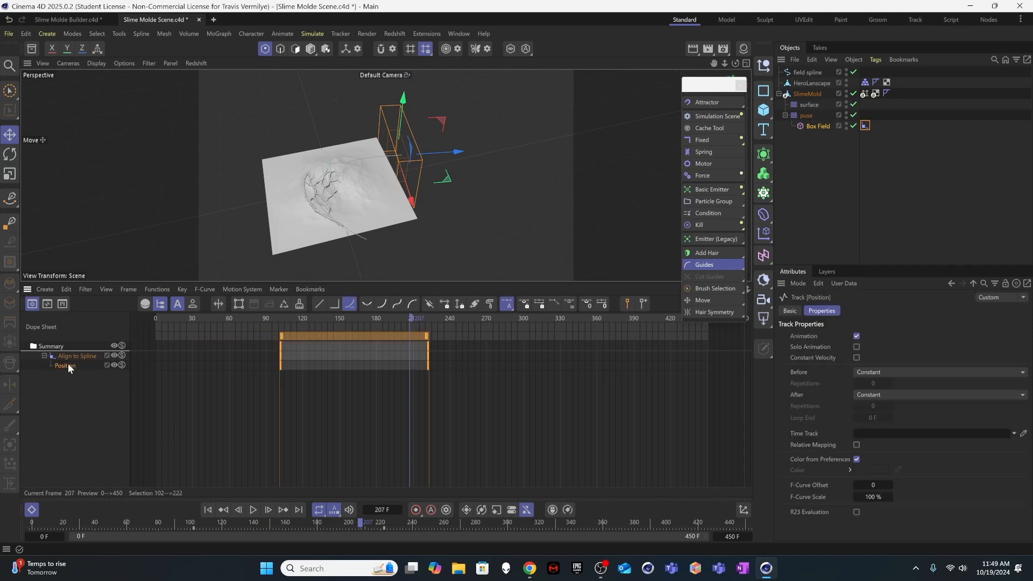
click(321, 302)
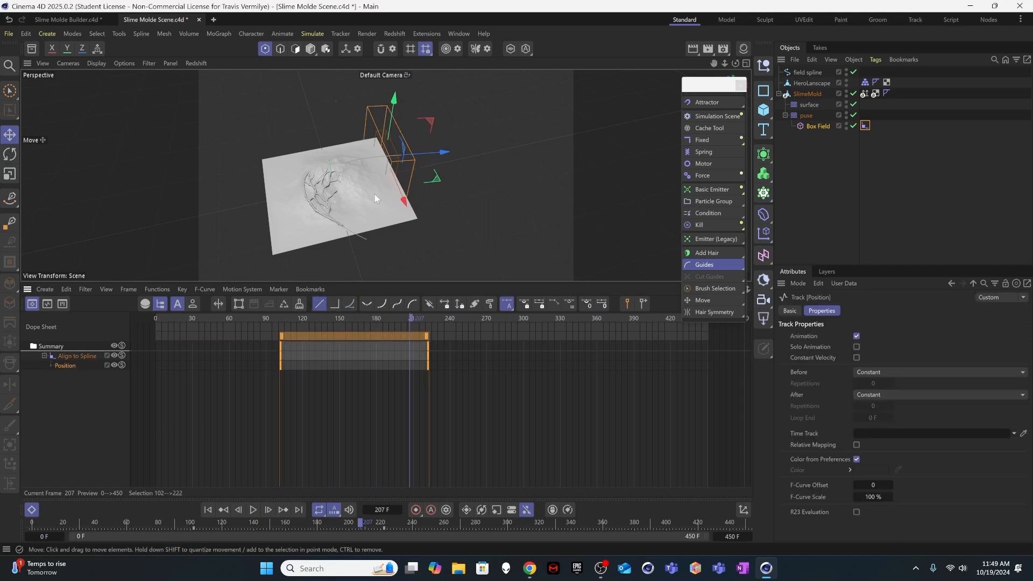
Step: Play the animation from frame 71 to check the Box Field's linear motion
click(244, 316)
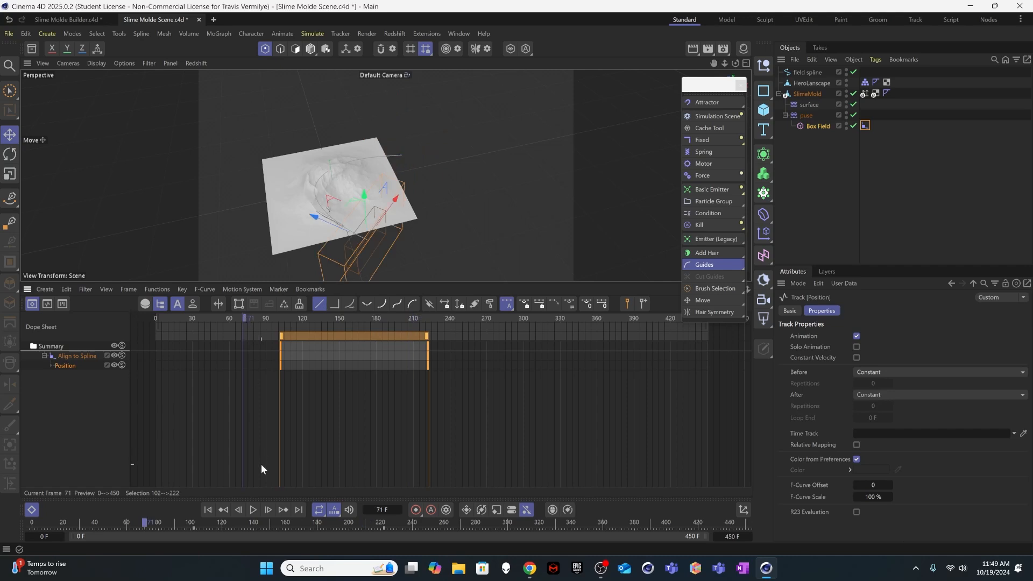
click(254, 510)
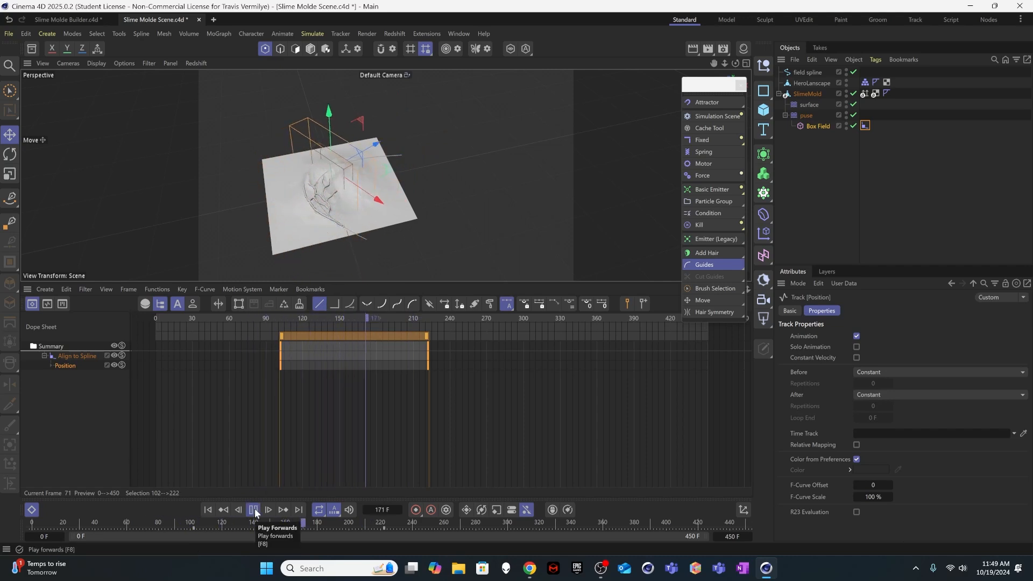
click(254, 510)
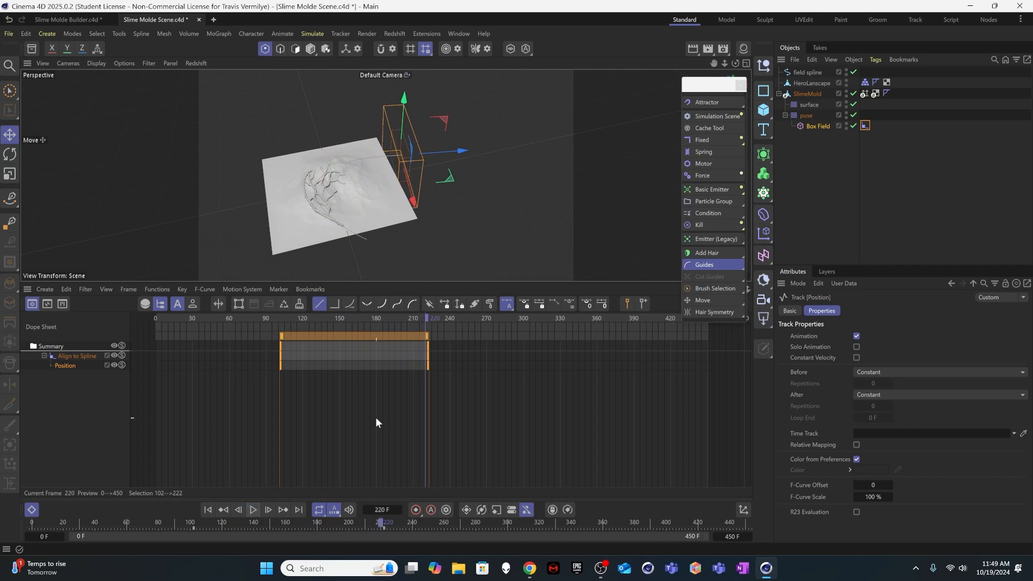
Step: Shift the Position track's end key to frame 189 and preview the faster motion from frame 92
click(439, 383)
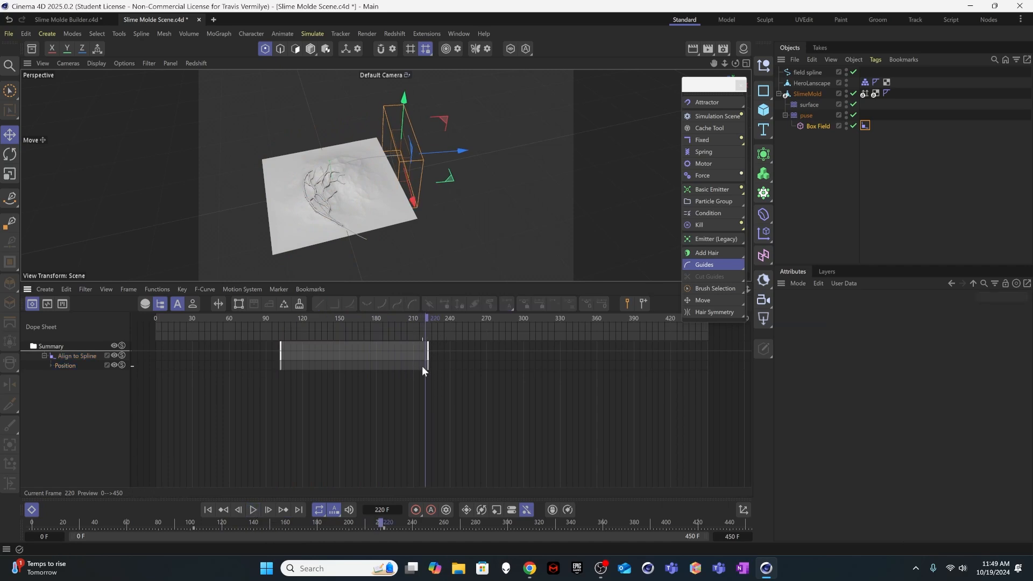
drag(427, 365, 387, 363)
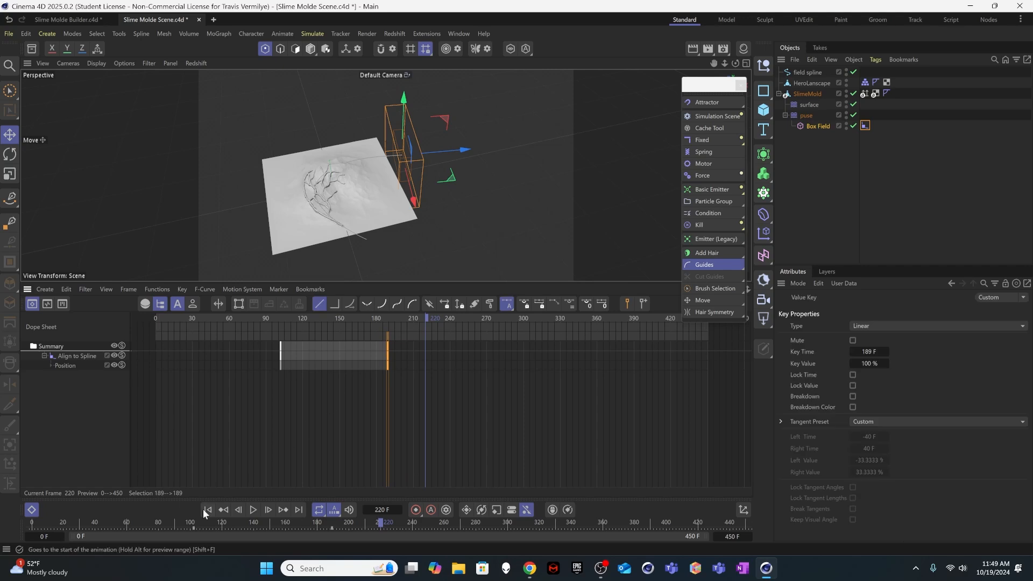
click(268, 318)
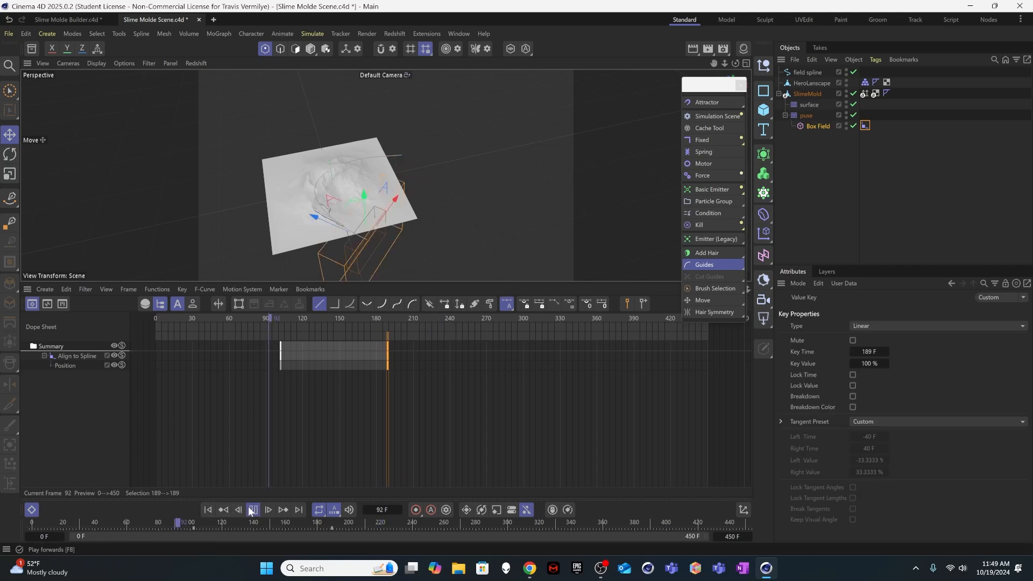
click(250, 509)
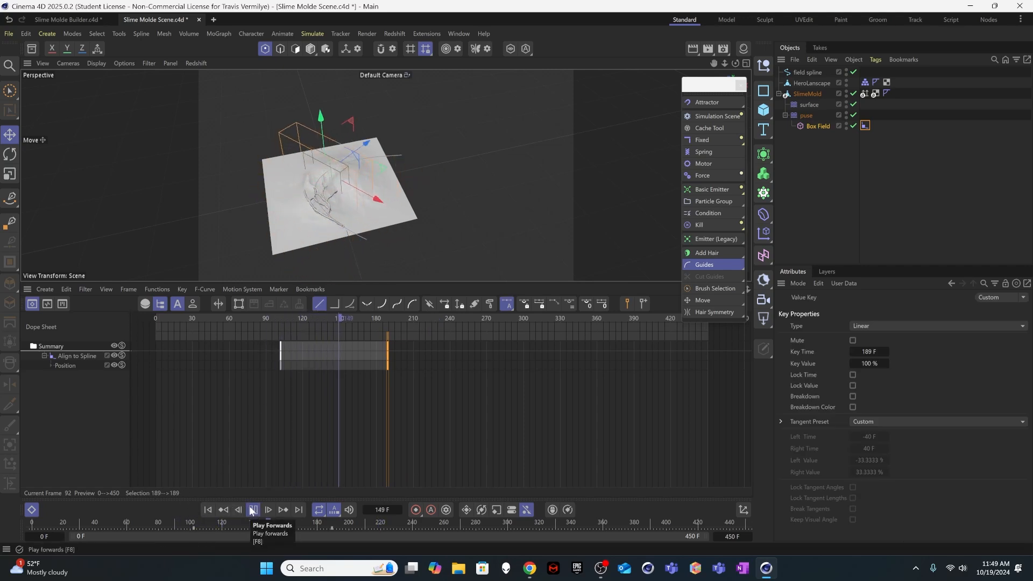
click(251, 510)
Step: Set the Position track's After behaviour to Repeat with 20 repetitions
click(587, 410)
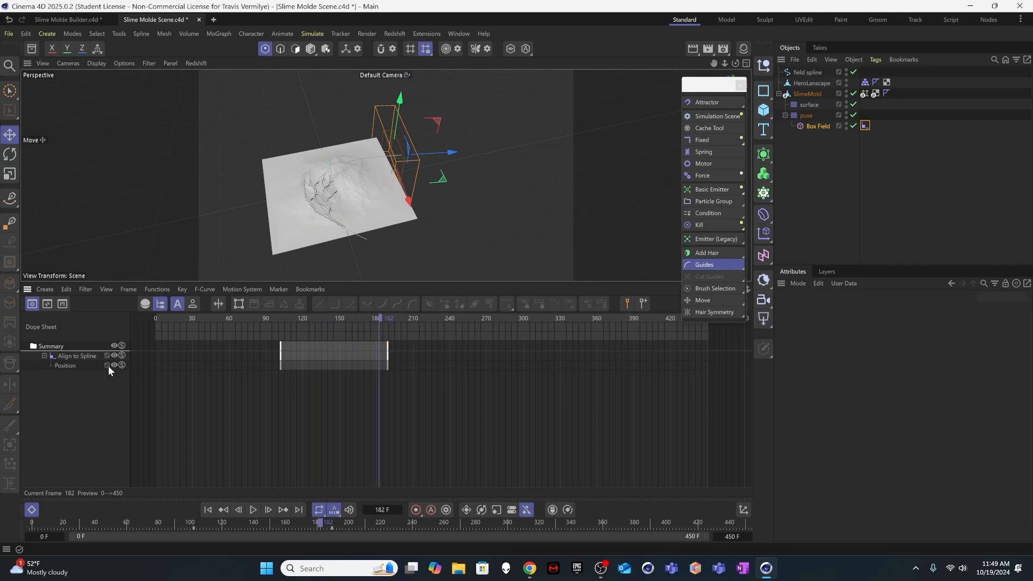
click(64, 366)
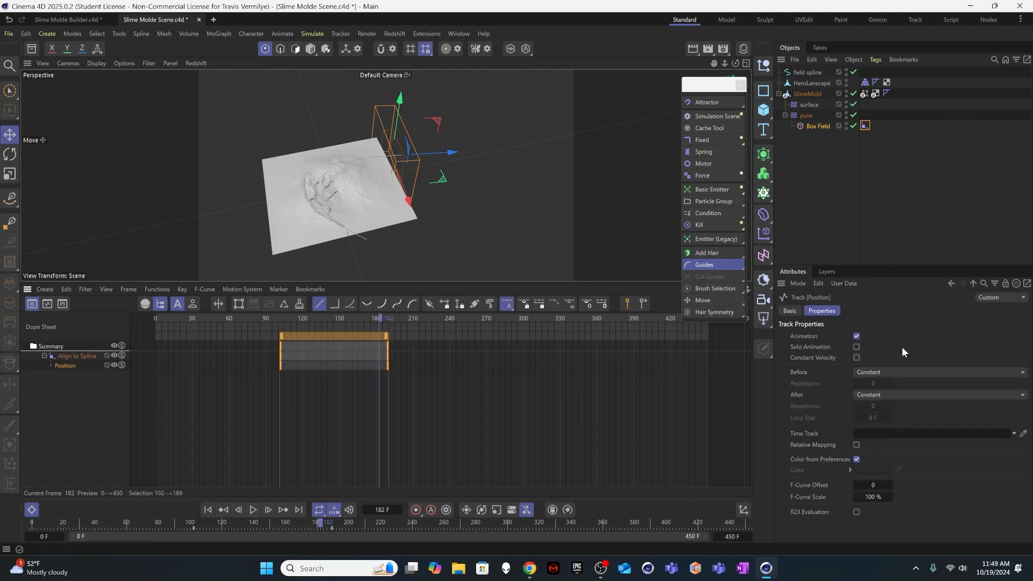
click(917, 394)
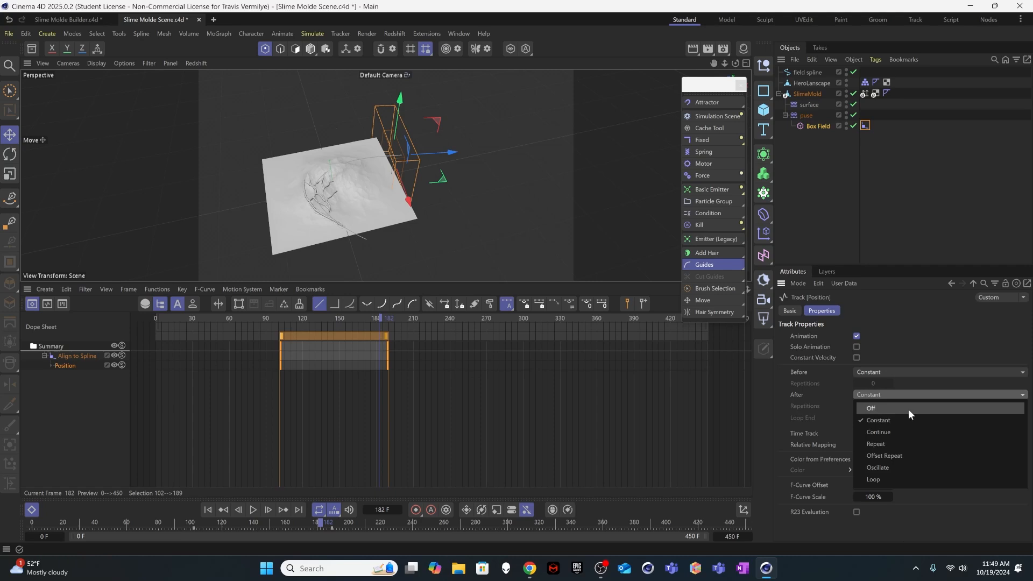
click(903, 444)
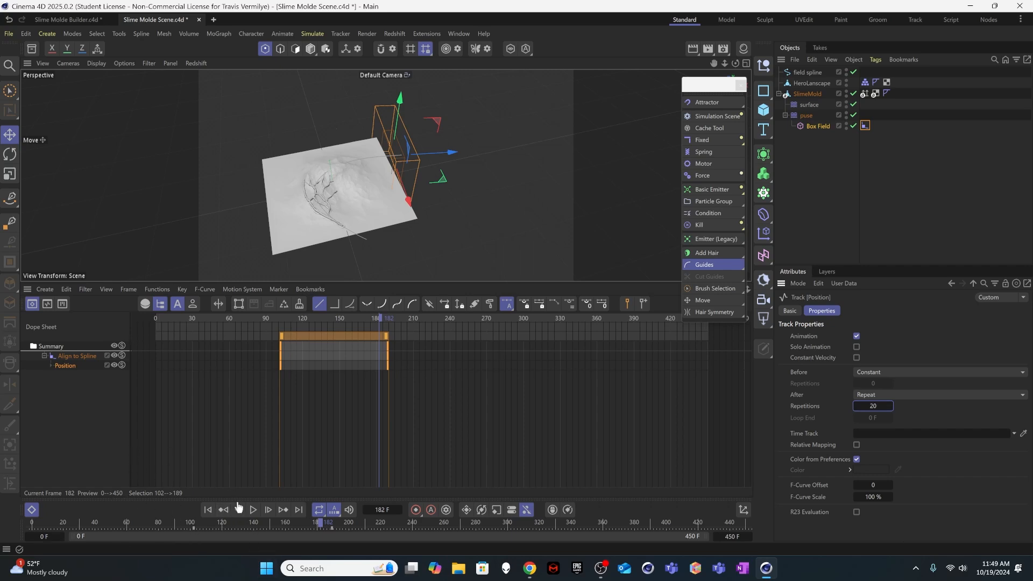
Step: Play the animation, restarting from frame 32, to check the repeating pulse along the slime mold branches
click(253, 509)
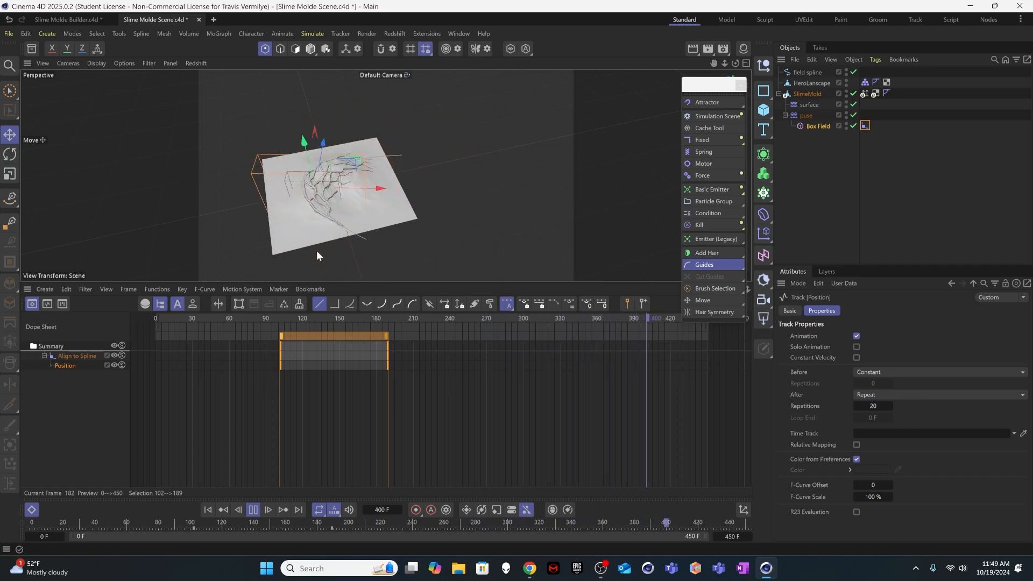
click(195, 317)
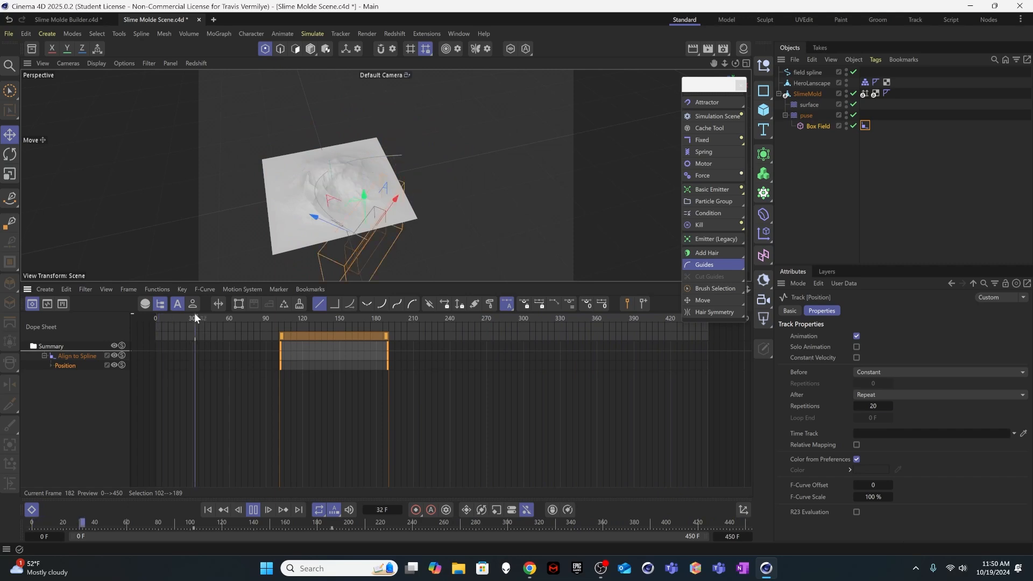
click(251, 510)
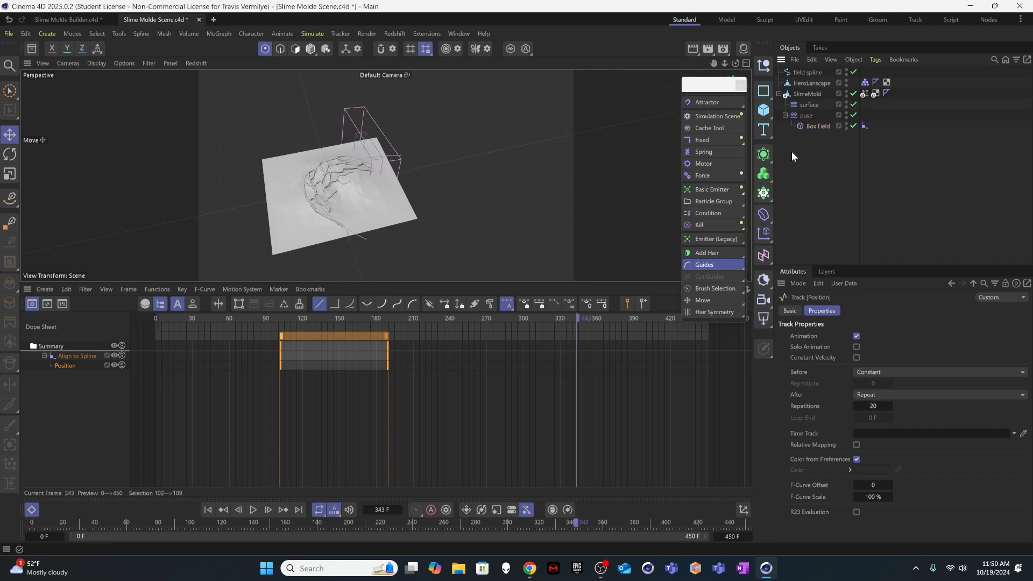
Step: Duplicate the Box Field, including its Align to Spline tag, under the puse displacer
click(805, 115)
click(812, 144)
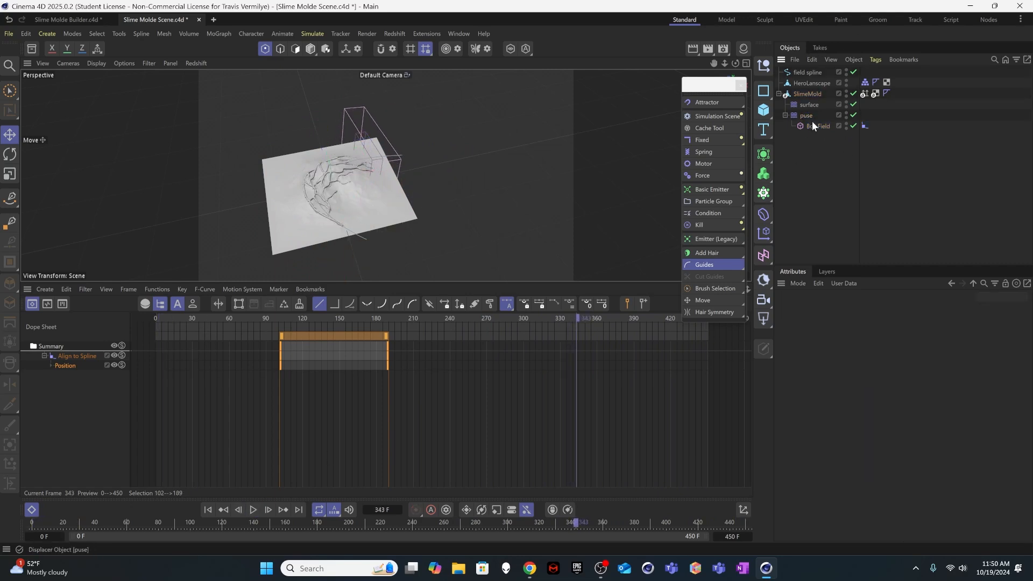
click(814, 124)
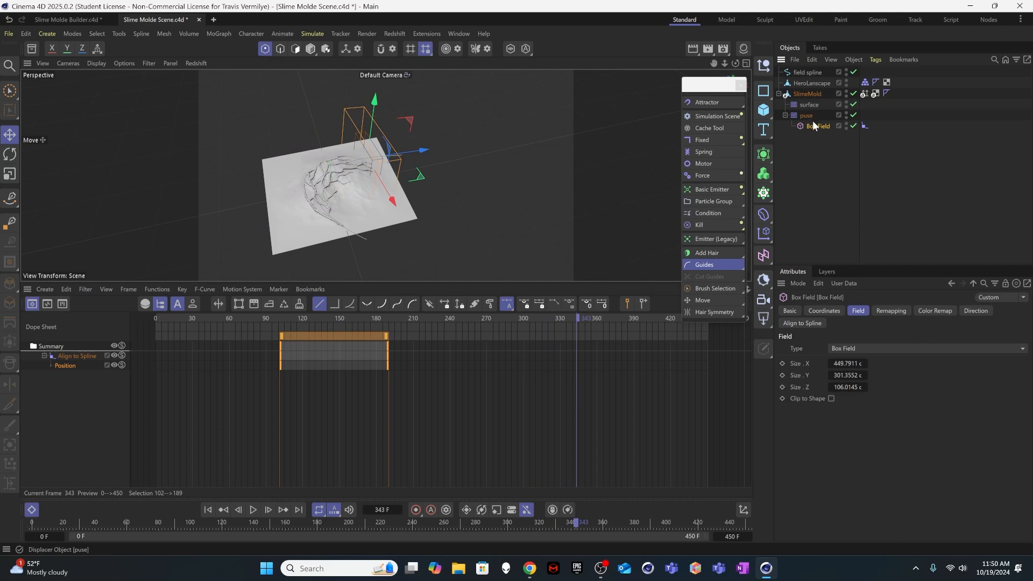
ctrl+drag(812, 121, 816, 131)
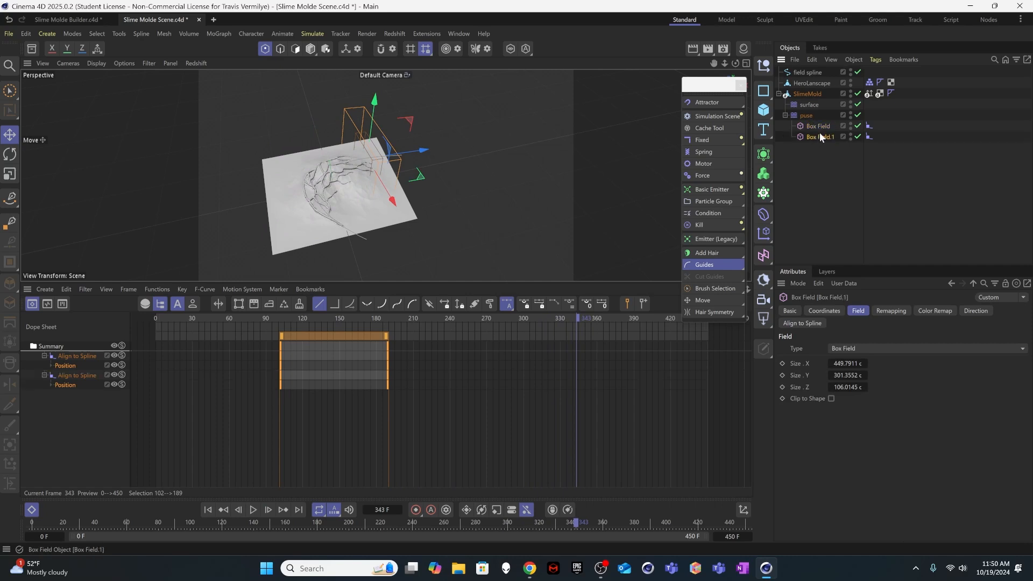
Step: Add the duplicated Box Field.1 to the puse displacer's field list
click(806, 115)
click(921, 311)
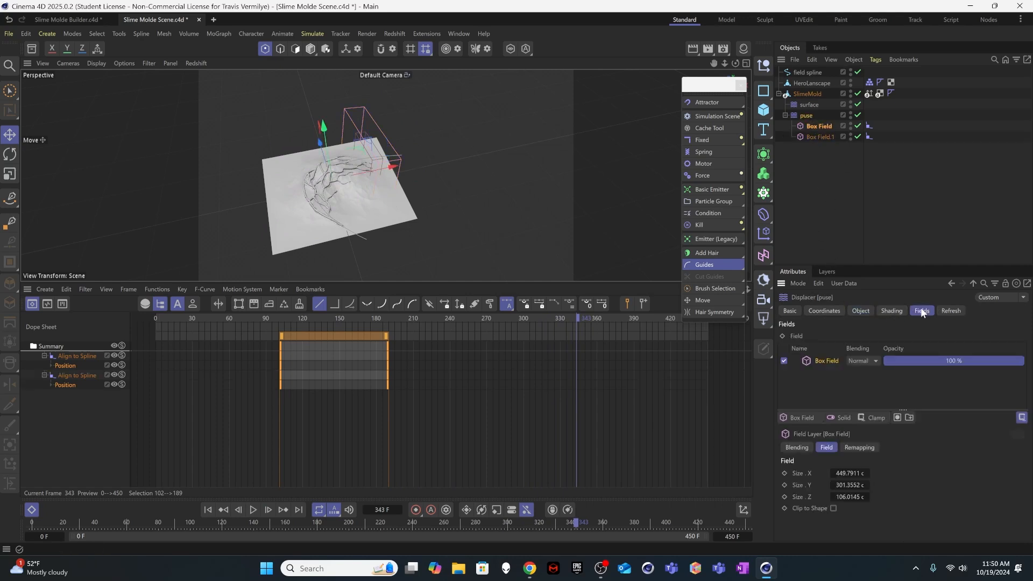
drag(816, 135, 853, 305)
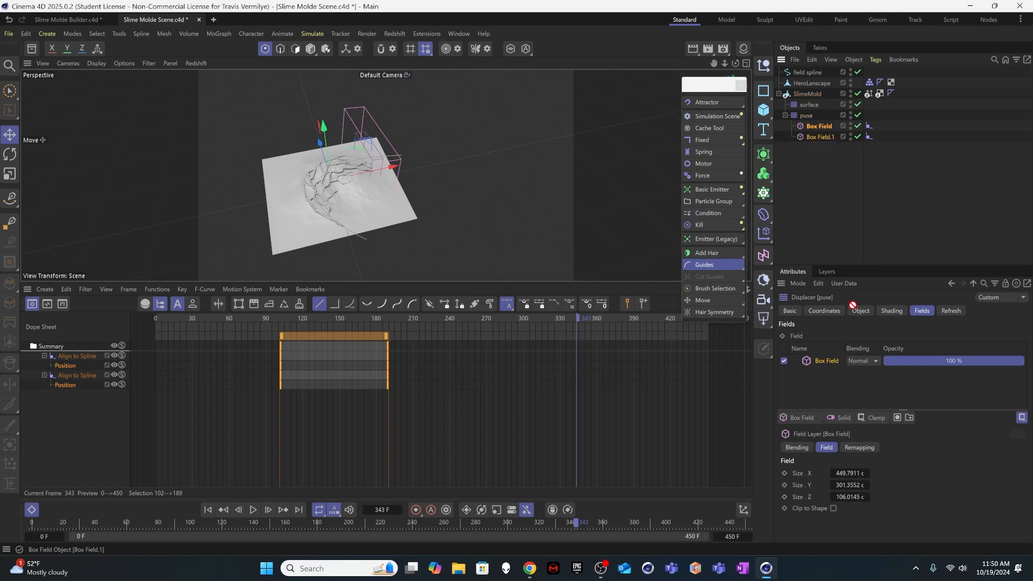
drag(837, 376, 836, 375)
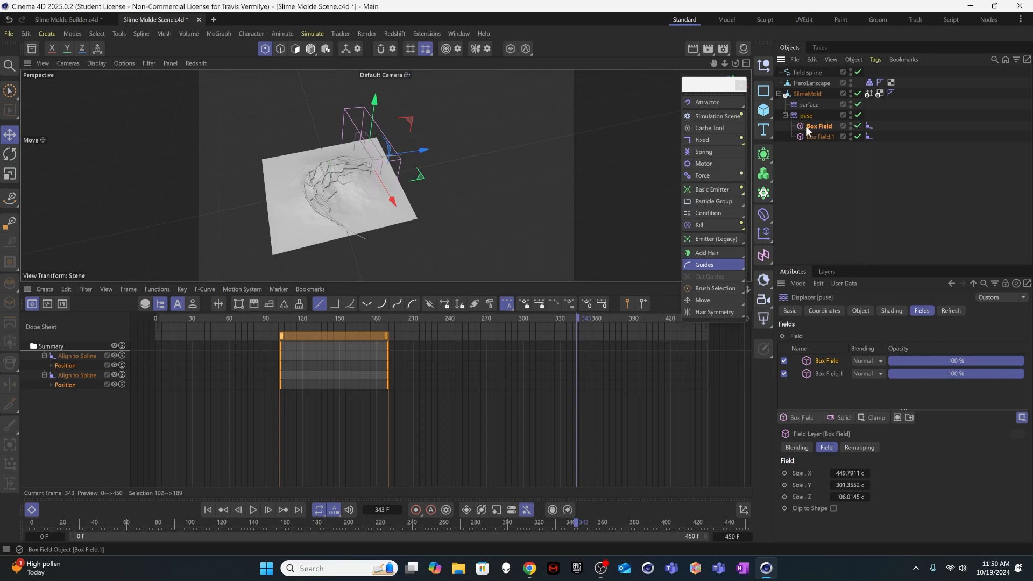
Step: Set the Box Field layer's blending mode to Add in the puse displacer's field list
click(872, 366)
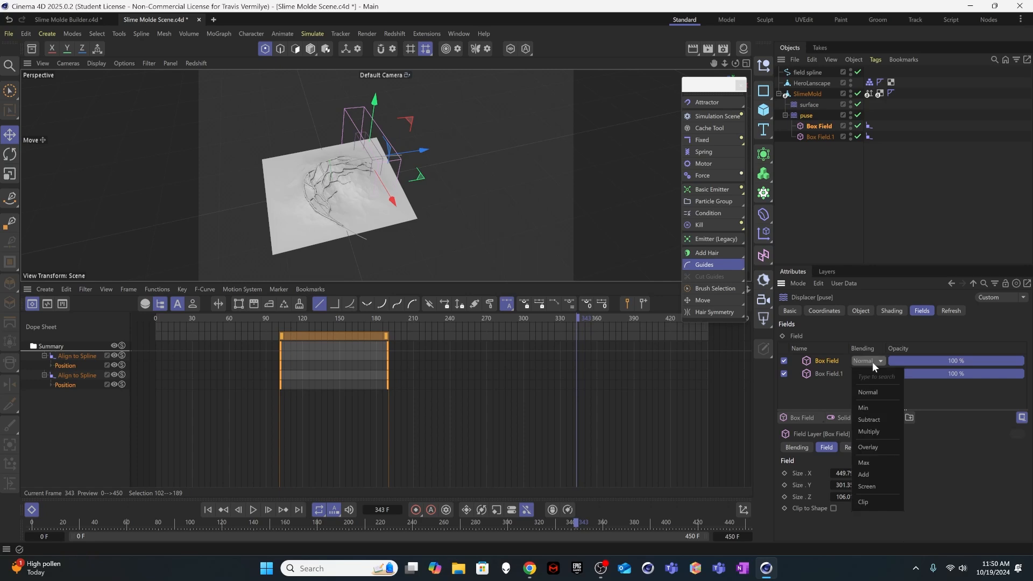
click(884, 474)
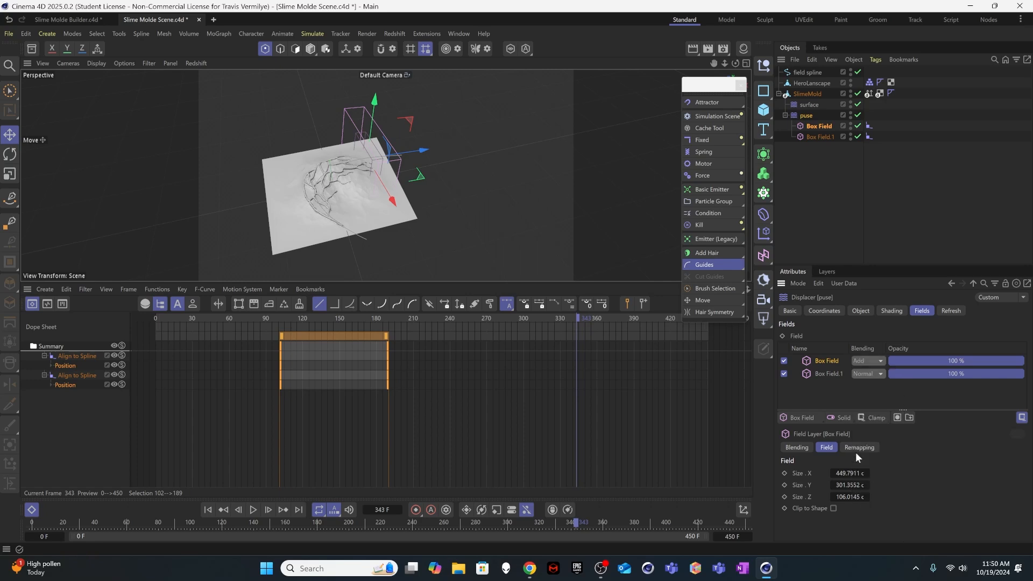
click(822, 375)
click(831, 361)
Step: Retime Box Field.1's Align to Spline position keys so they start at frame 144 and end at frame 203
click(84, 378)
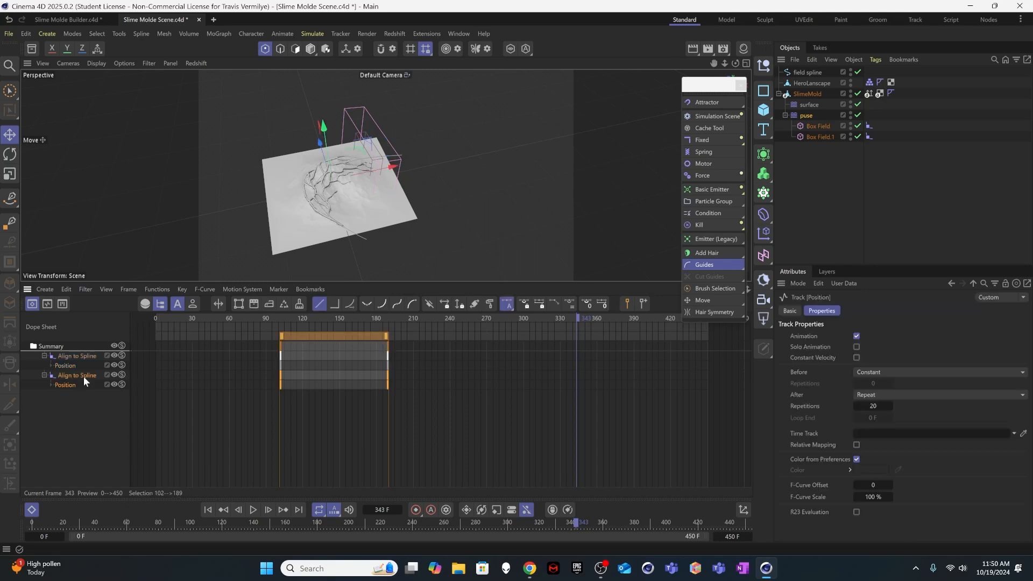
drag(343, 338, 390, 336)
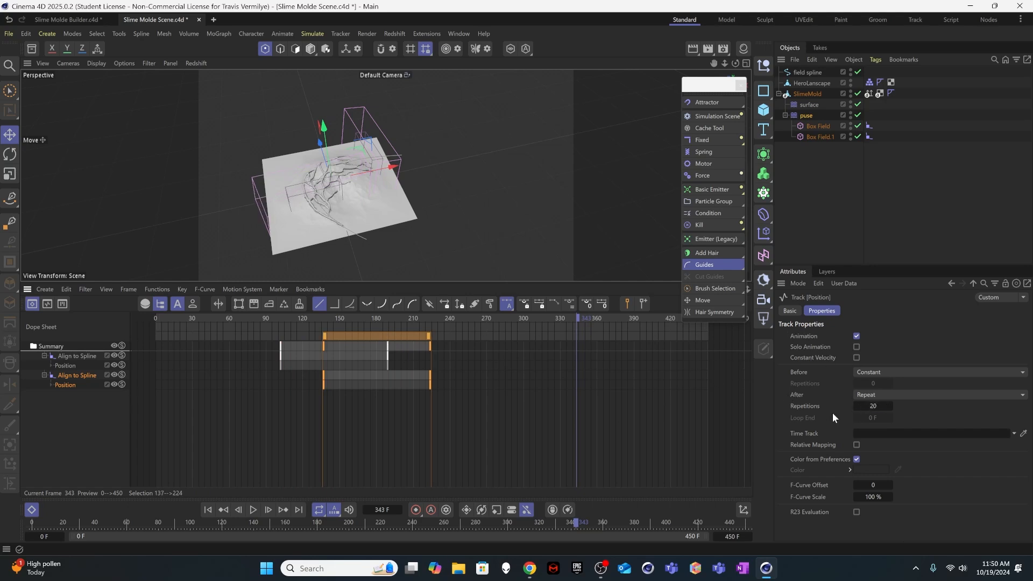
drag(434, 370, 405, 375)
click(405, 373)
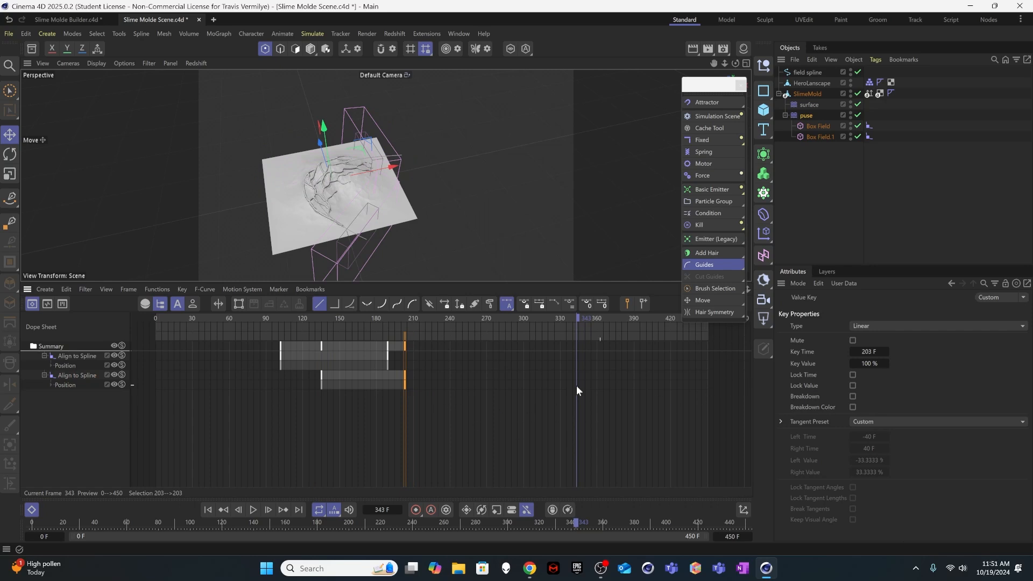
drag(323, 373, 332, 377)
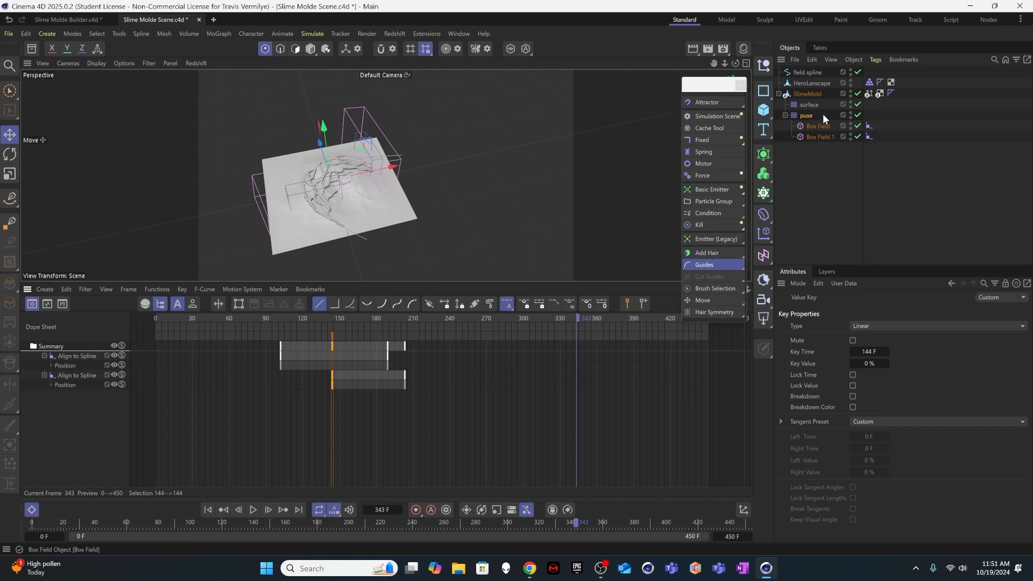
Step: Reduce the Z size of Box Field.1 to about 58 cm and of Box Field to about 75 cm
click(817, 137)
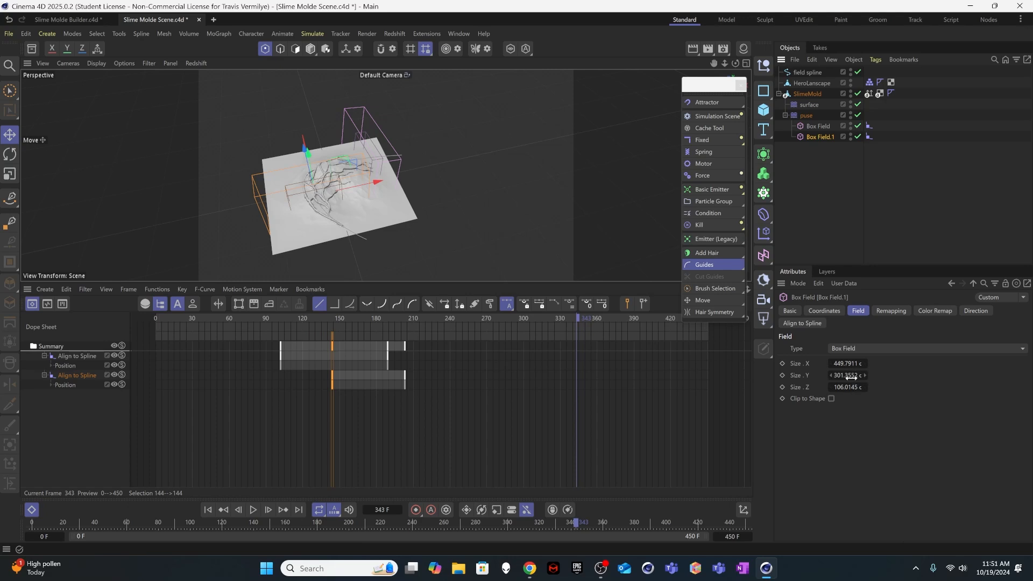
drag(850, 387, 840, 386)
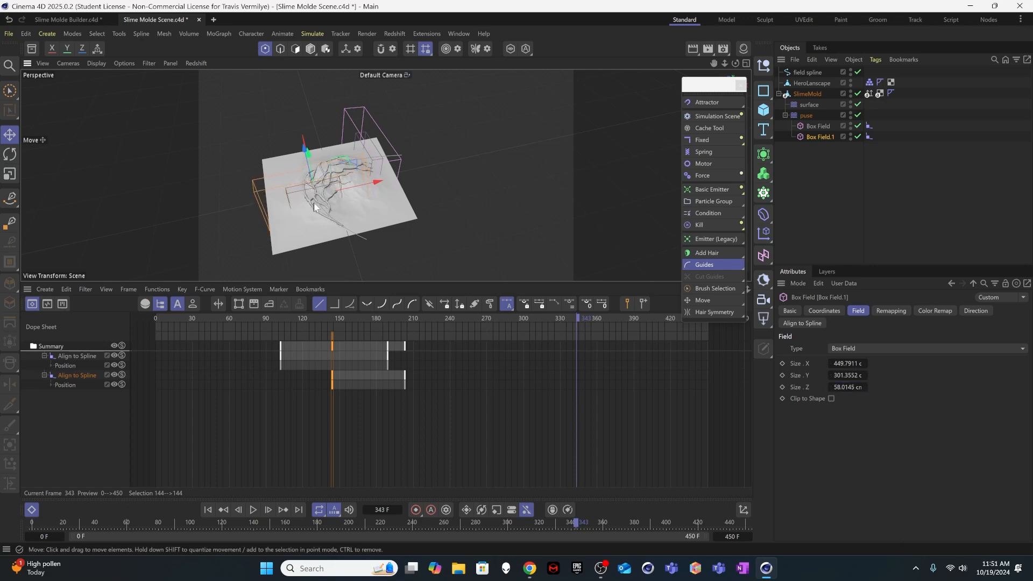
scroll(369, 175, up, 5)
click(815, 126)
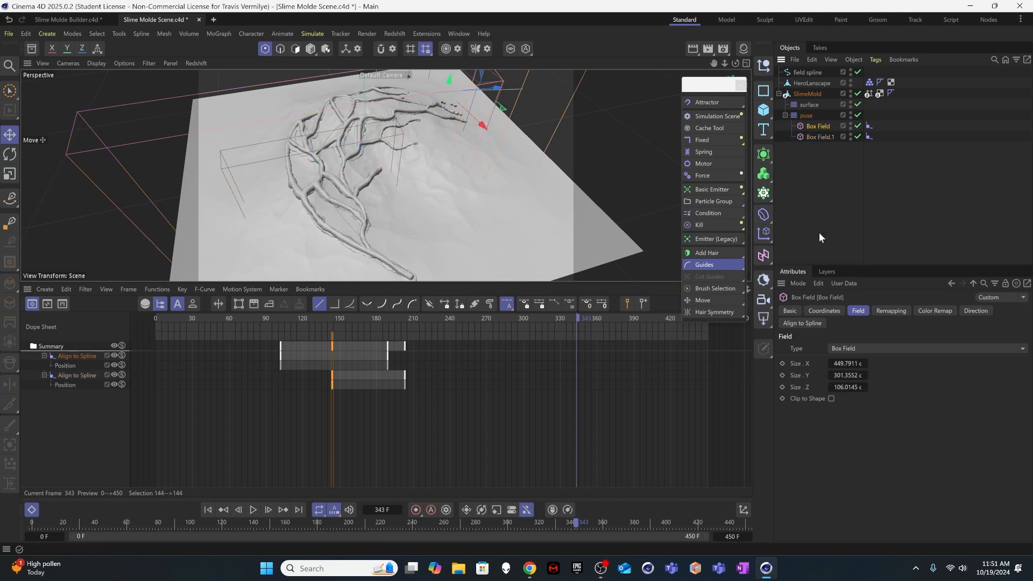
drag(857, 387, 843, 386)
Step: Play the animation from frame 0 to check the two pulses, and clear the object selection
click(208, 509)
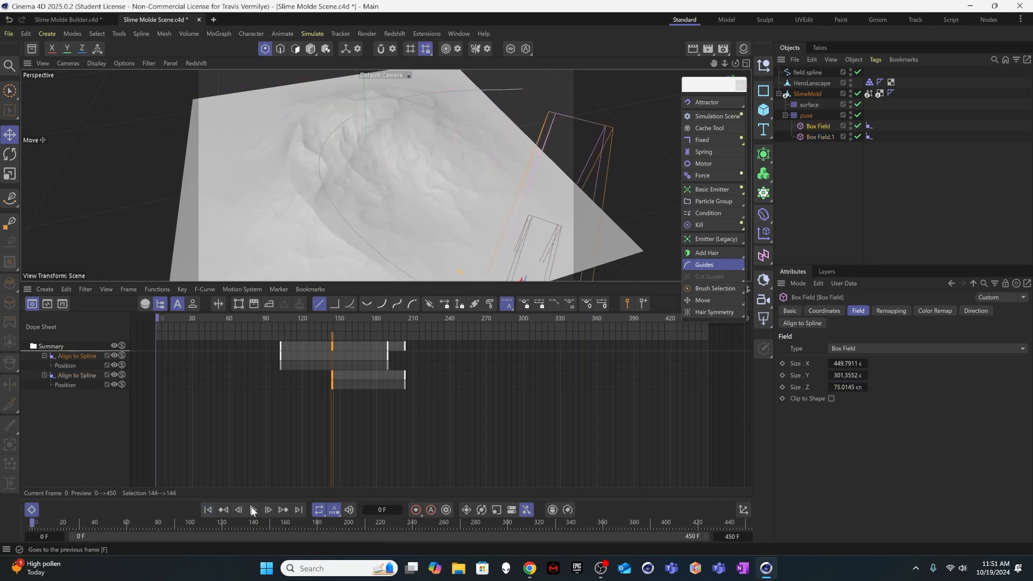
click(253, 510)
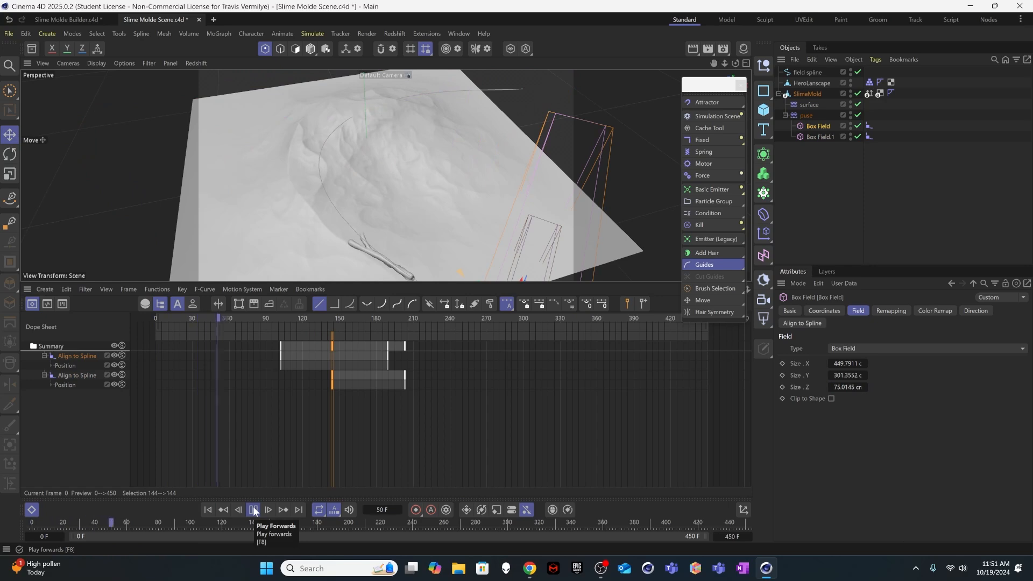
click(823, 191)
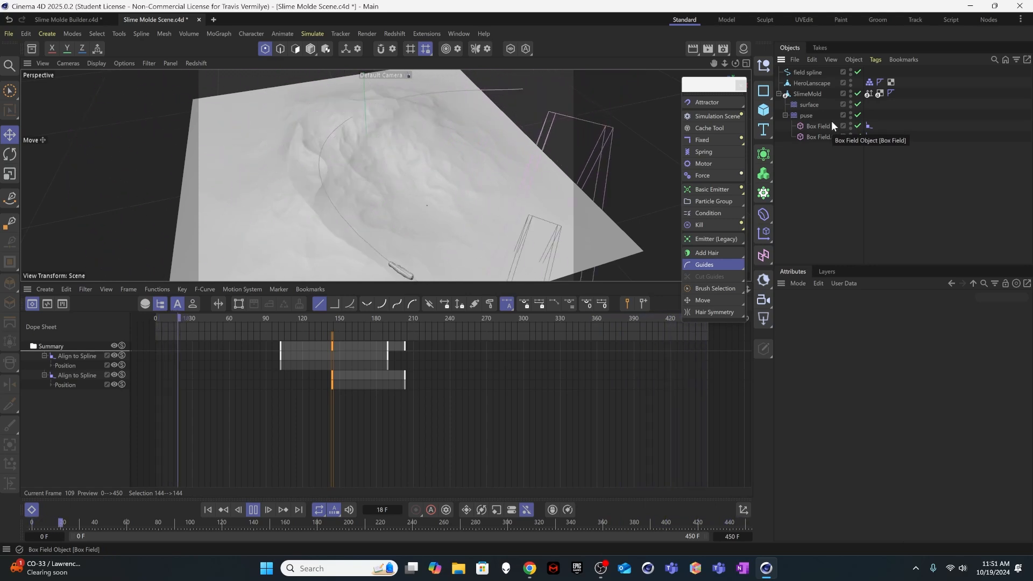
click(252, 510)
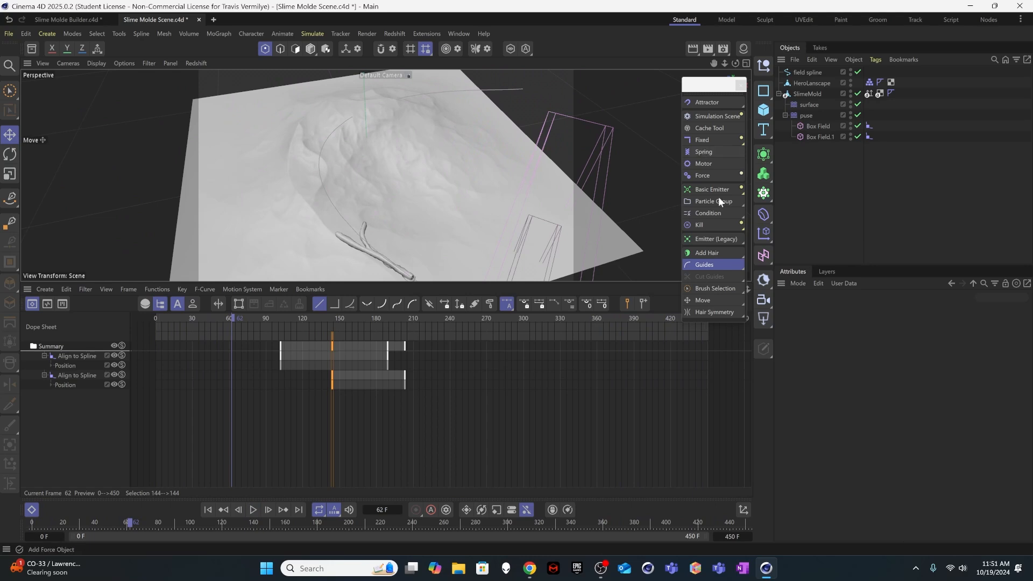
Step: Hide the Dope Sheet and replay the animation from the start to examine the pulses in the larger viewport
alt+drag(404, 215, 289, 253)
click(32, 509)
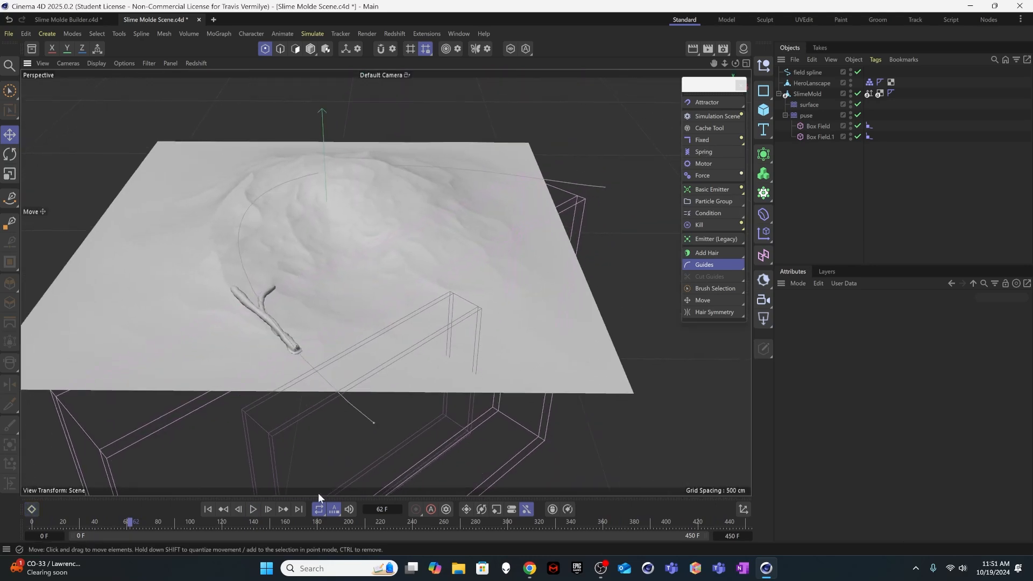
click(208, 509)
click(252, 510)
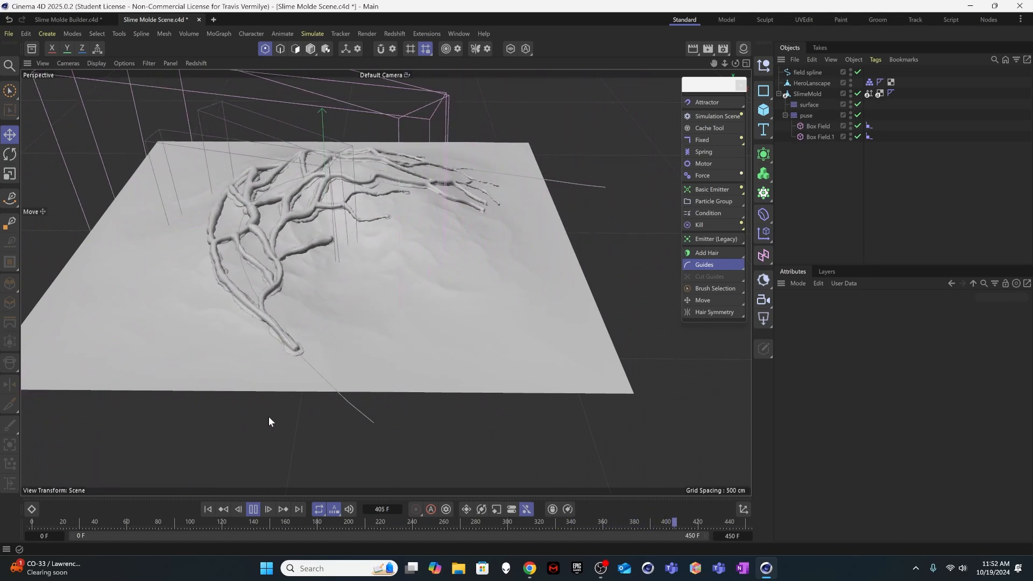
click(207, 509)
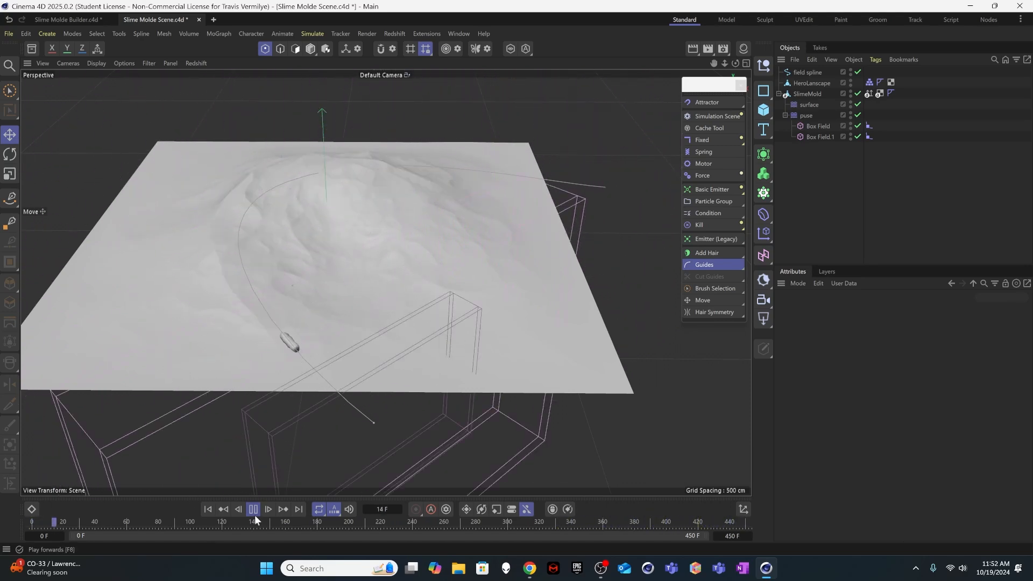
click(253, 508)
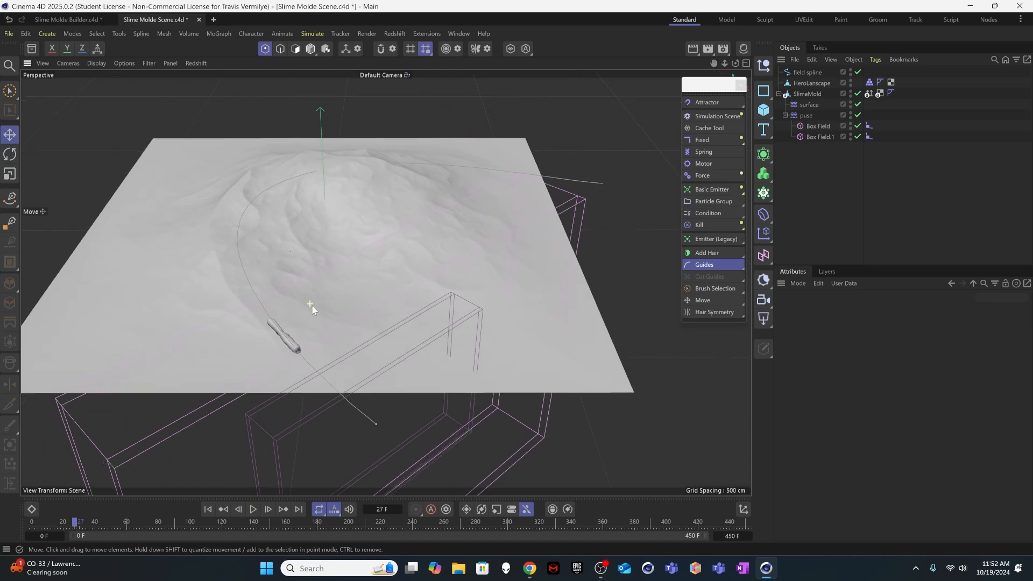
Step: Add a standard Redshift camera from a low perspective view of the landscape
alt+drag(312, 306, 171, 252)
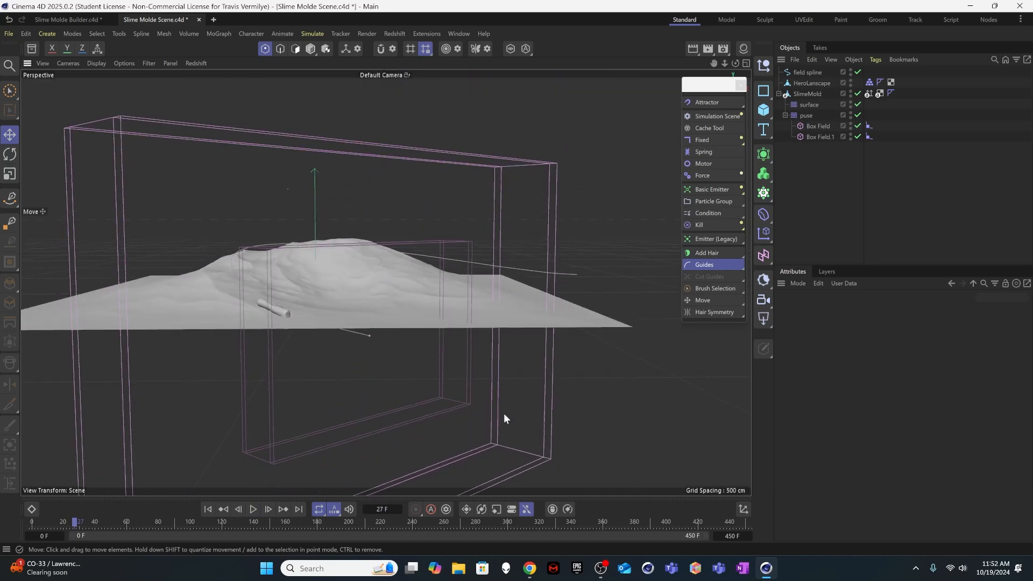
alt+drag(287, 308, 290, 303)
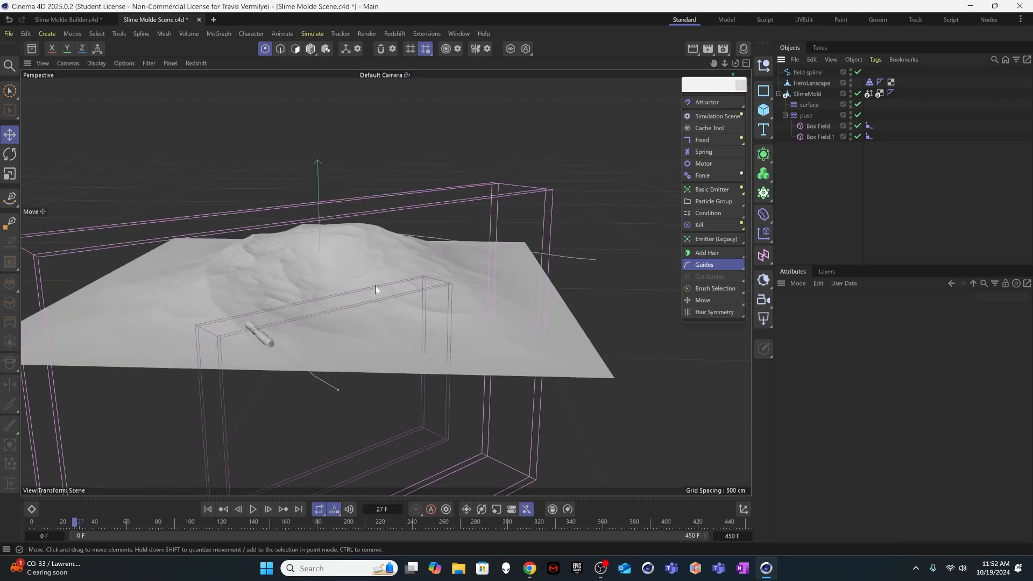
click(766, 304)
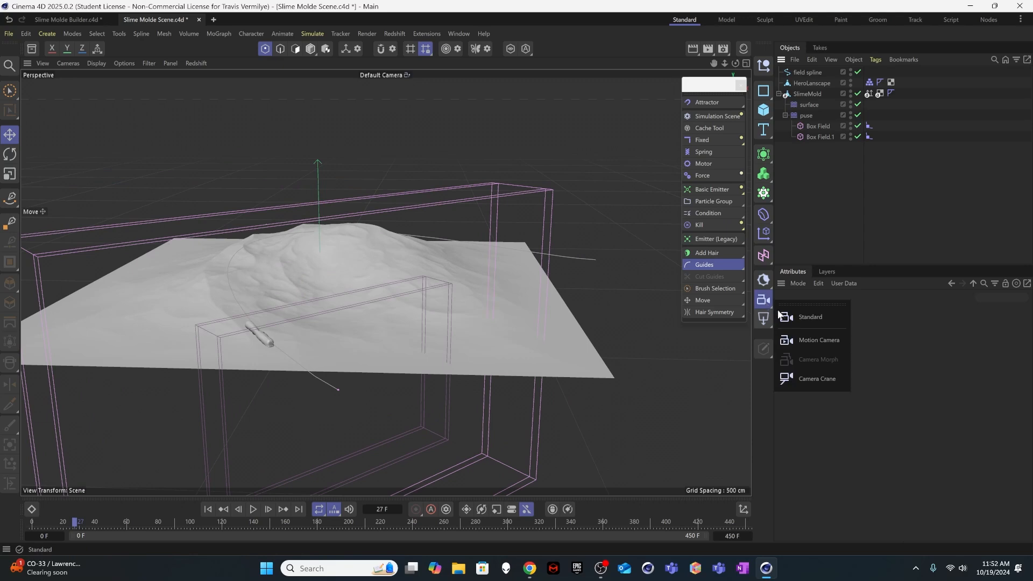
click(779, 316)
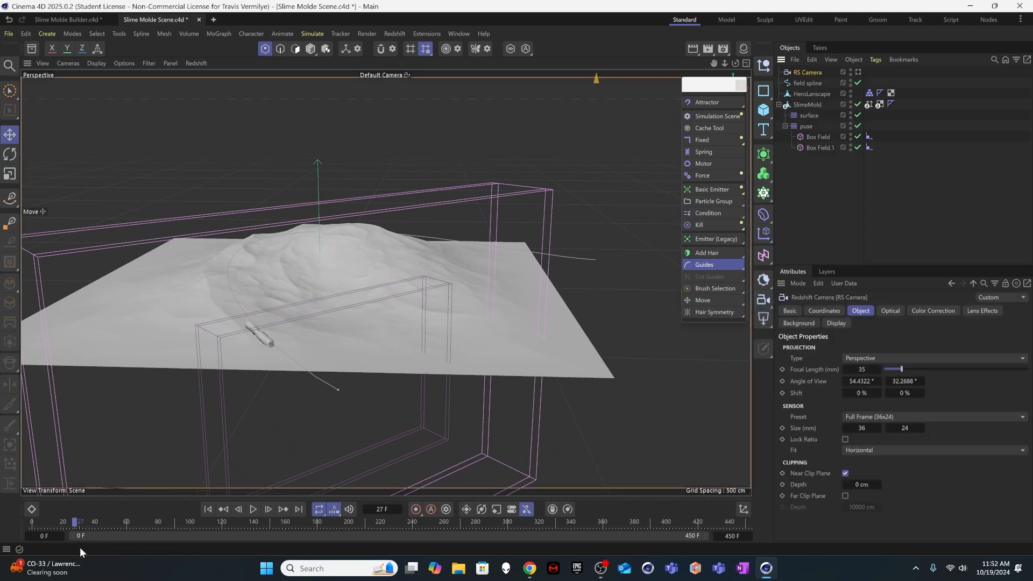
Step: Return to frame 0 and create a null object named "camera rail"
drag(97, 521, 33, 521)
alt+drag(288, 354, 388, 212)
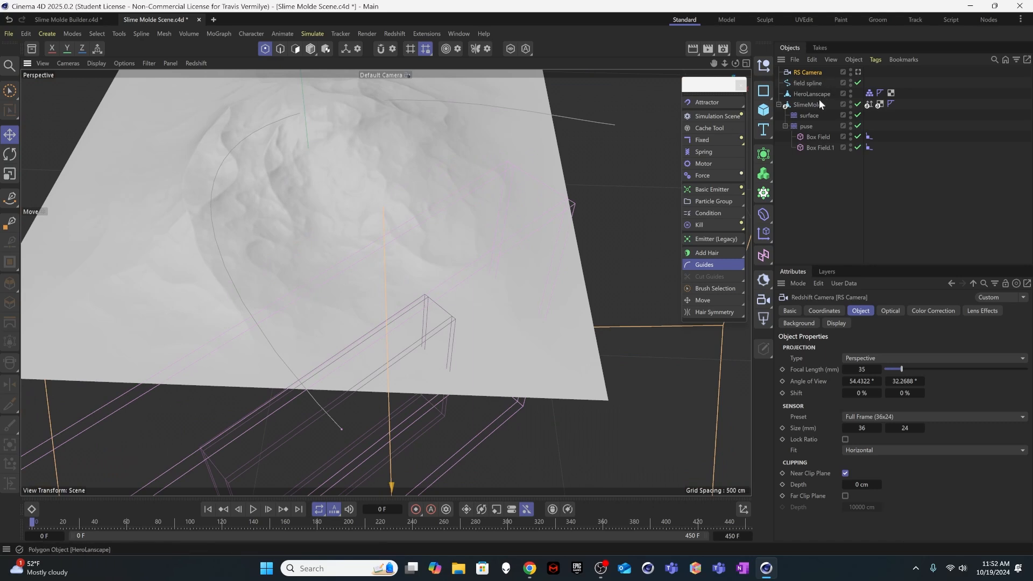
click(762, 66)
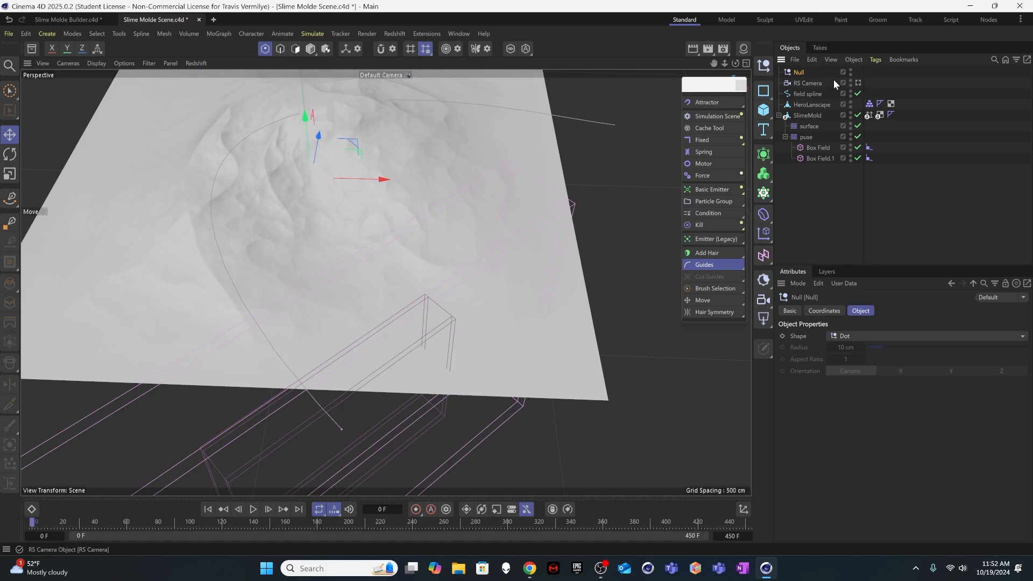
double_click(800, 72)
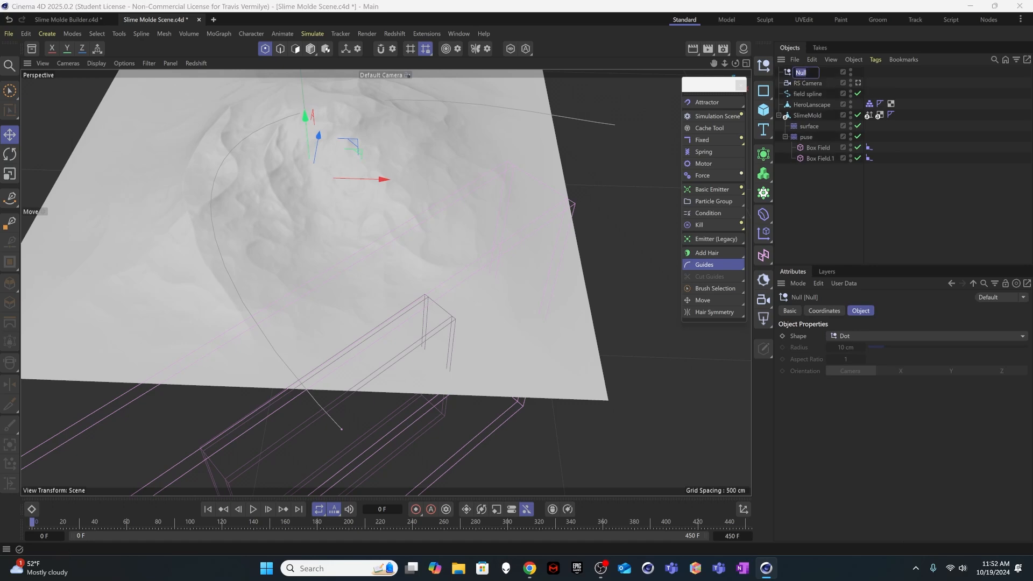
text(camera rail)
key(Return)
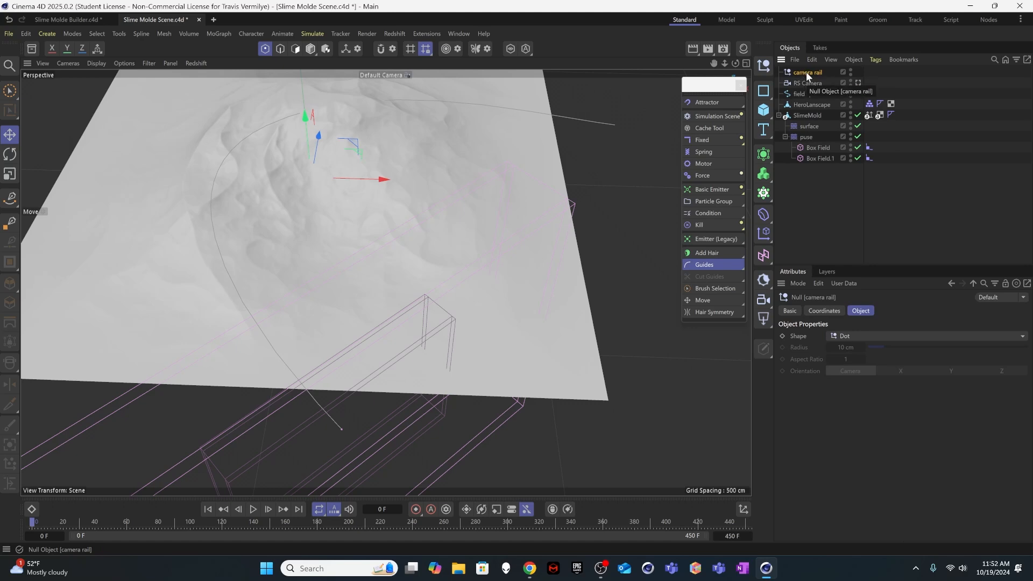
Step: With the slime mold grown at frame 221, move the camera rail null to the base of its main stem
scroll(356, 335, up, 5)
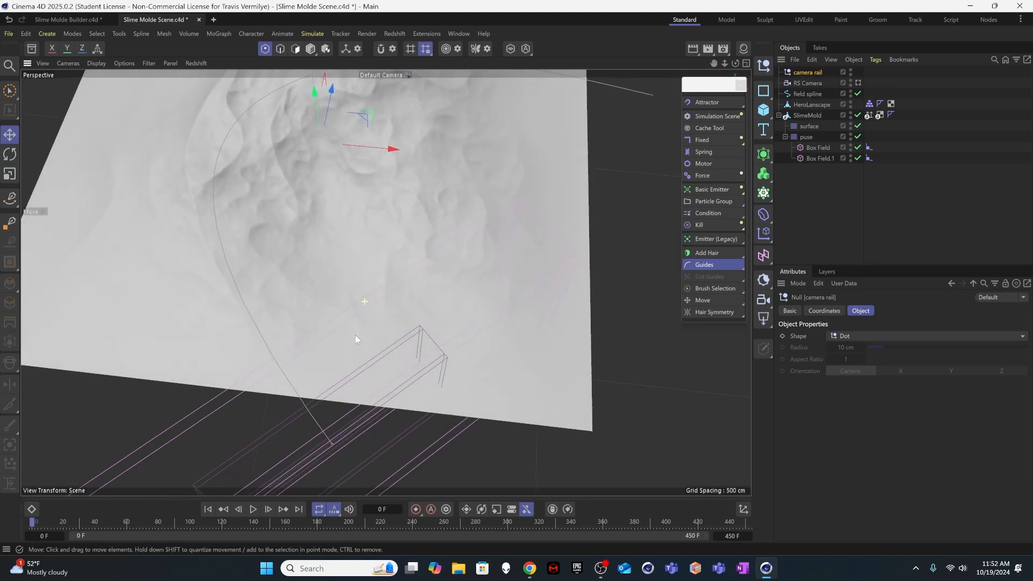
alt+drag(359, 361, 360, 363)
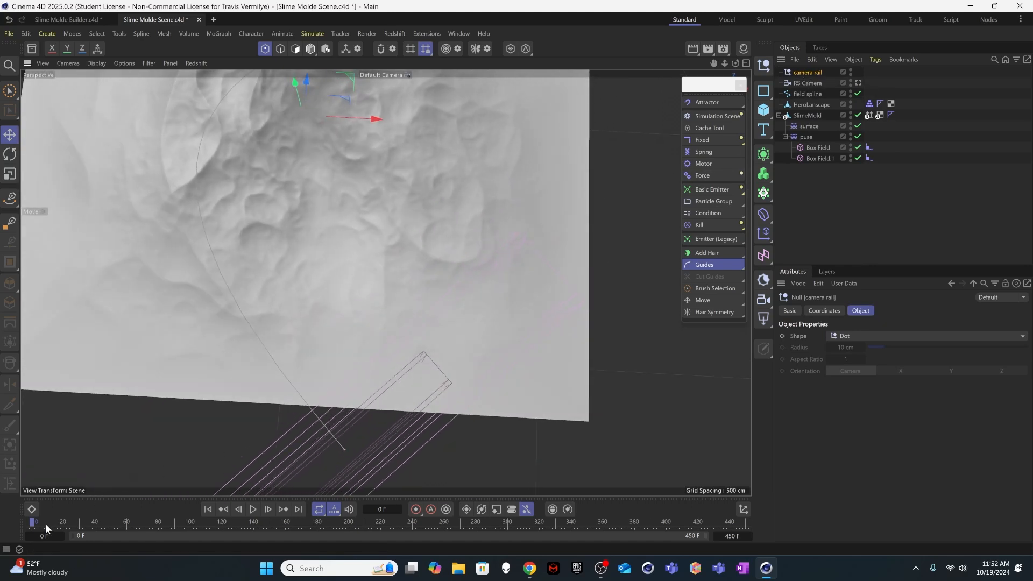
drag(32, 523, 383, 515)
alt+drag(368, 307, 327, 330)
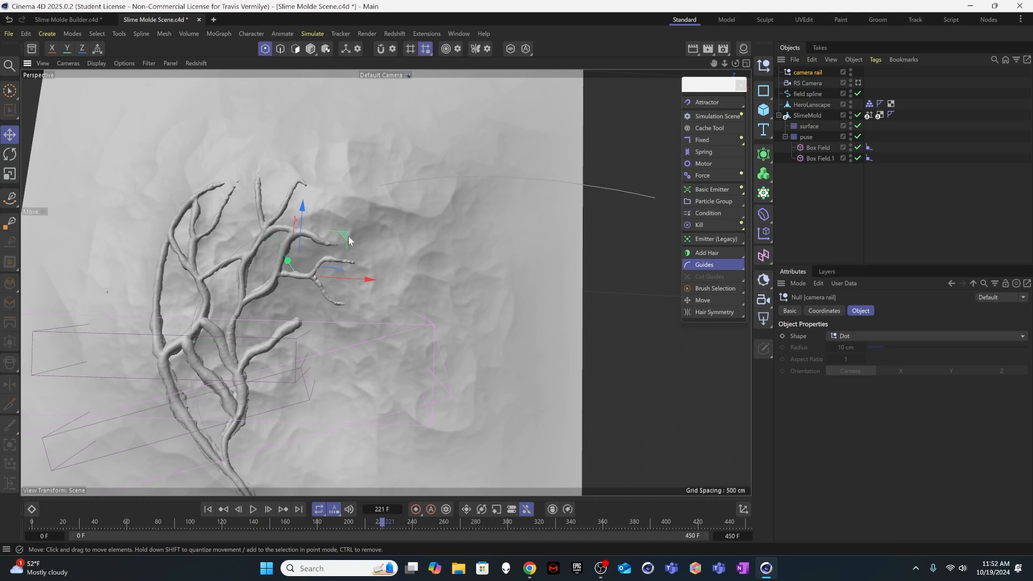
scroll(272, 386, down, 5)
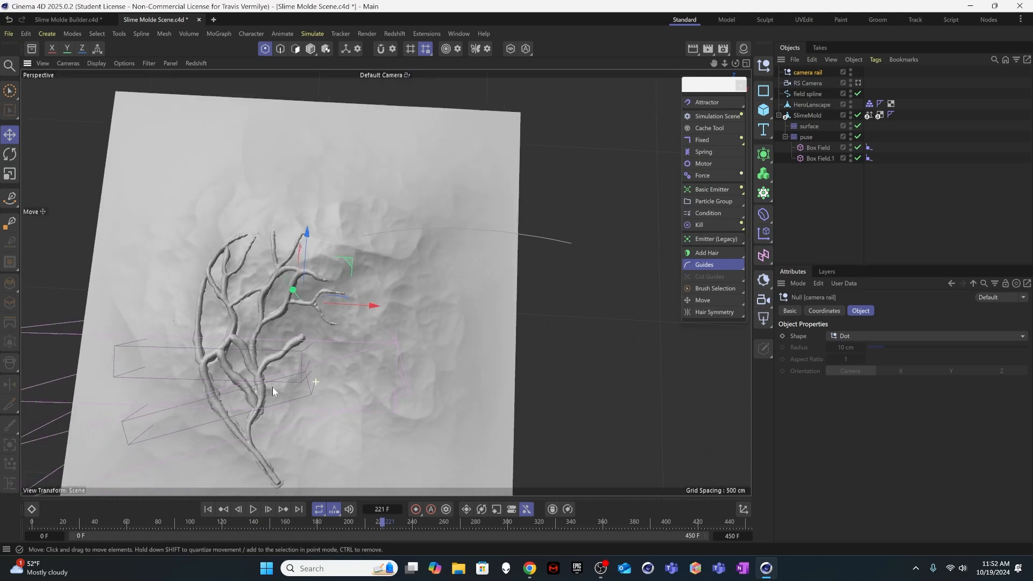
scroll(272, 386, down, 2)
alt+middle_drag(272, 386, 260, 289)
drag(343, 187, 325, 318)
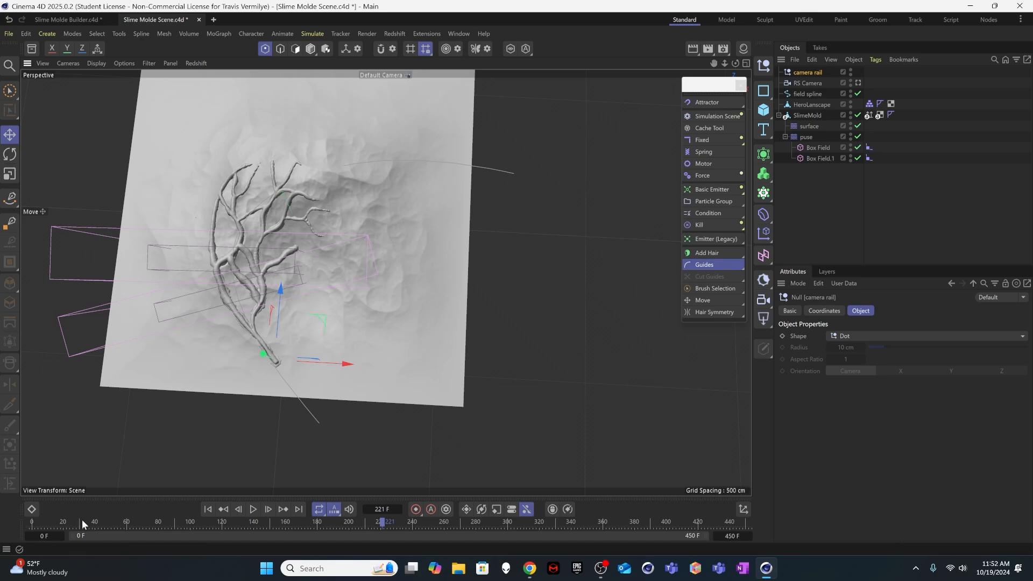
Step: Check the camera rail null's placement at the slime mold's base at frame 0 and against the growth at frame 243
drag(81, 521, 18, 524)
alt+drag(283, 344, 258, 213)
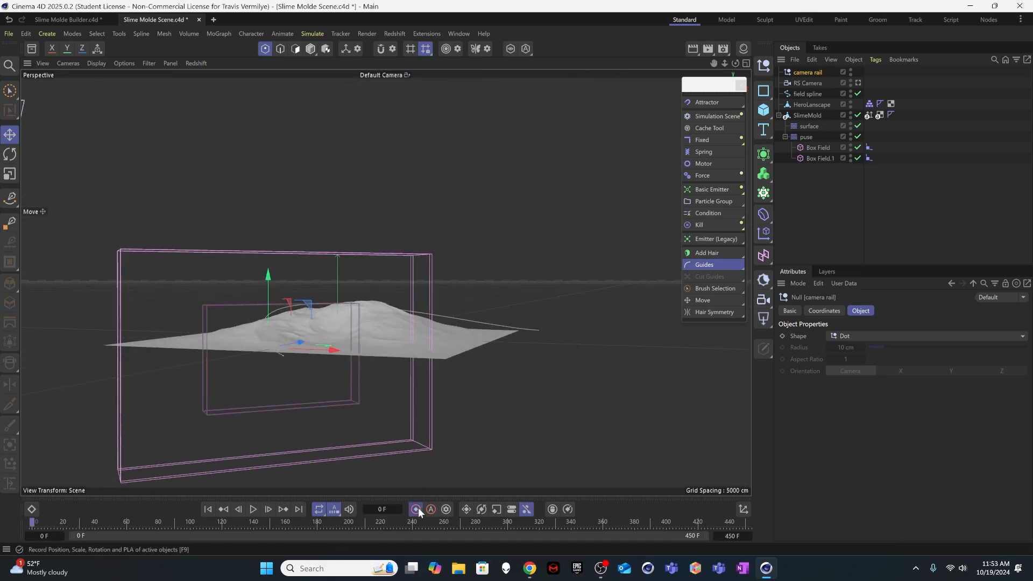
alt+drag(273, 385, 304, 487)
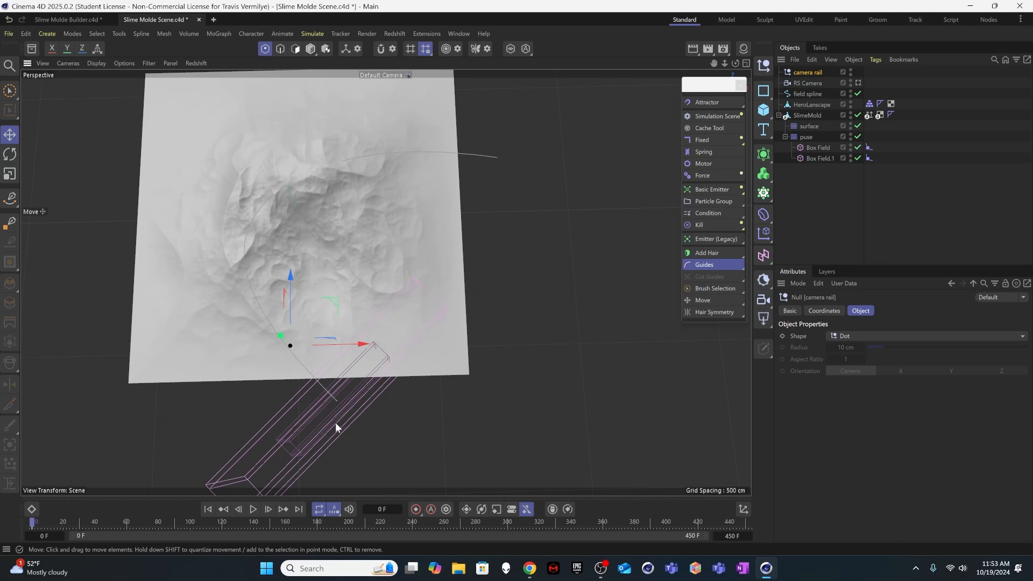
alt+drag(263, 386, 273, 261)
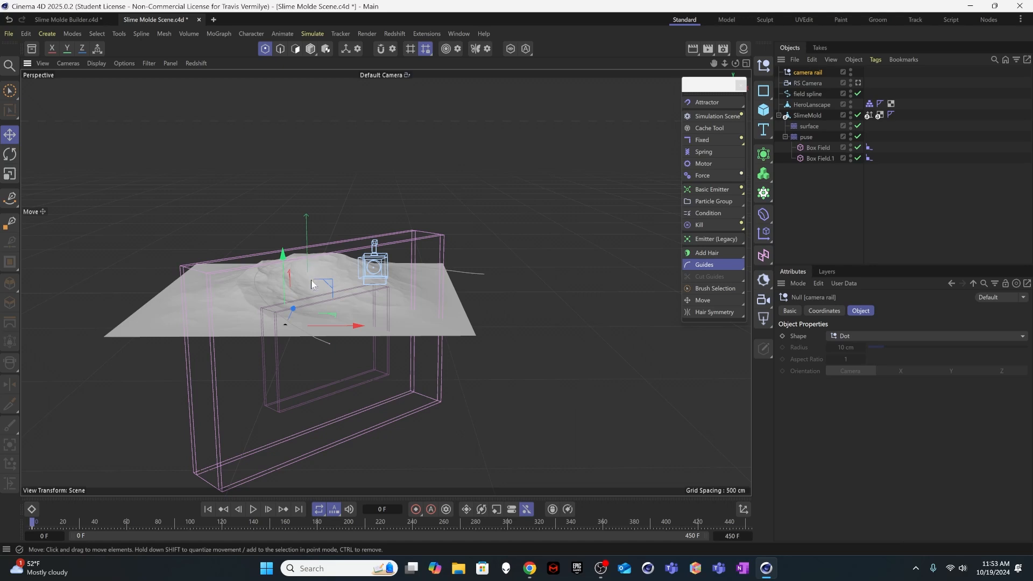
alt+drag(310, 285, 296, 354)
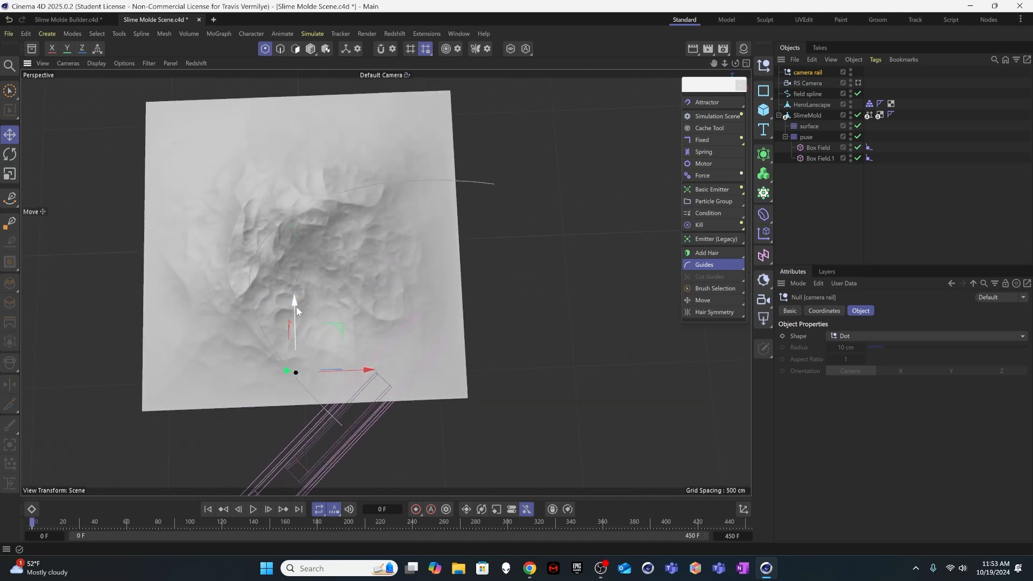
drag(297, 307, 296, 297)
drag(154, 519, 231, 508)
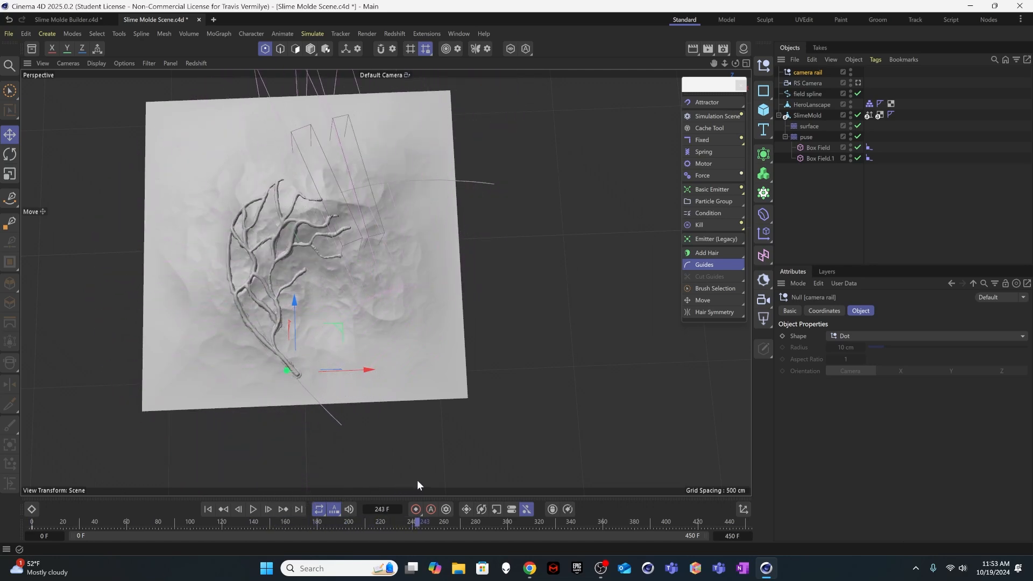
Step: At frame 243, move the camera rail null up the landscape toward the branch tips, keyframe it there, and return to frame 0
drag(344, 326, 342, 185)
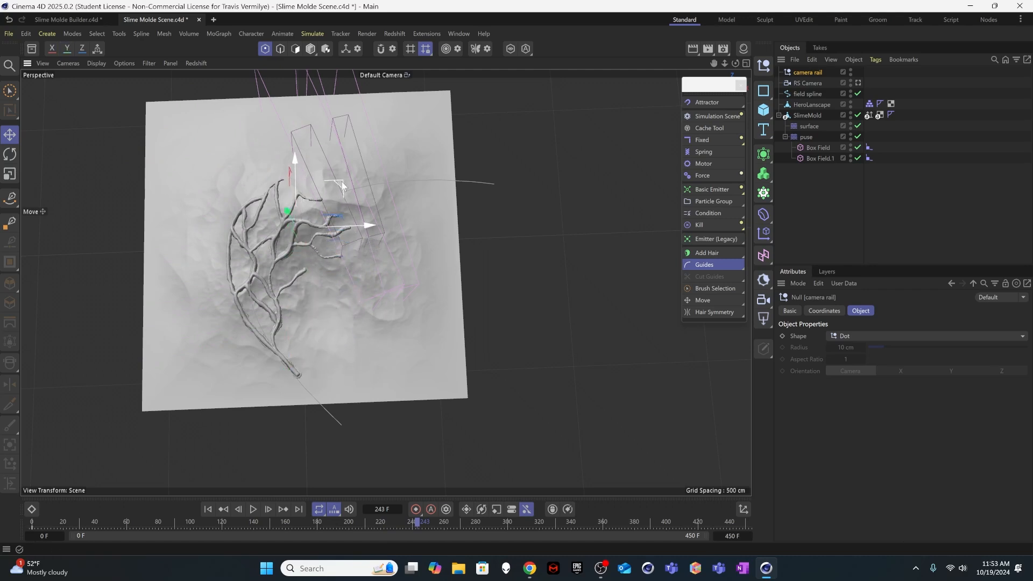
click(416, 509)
drag(432, 522, 28, 511)
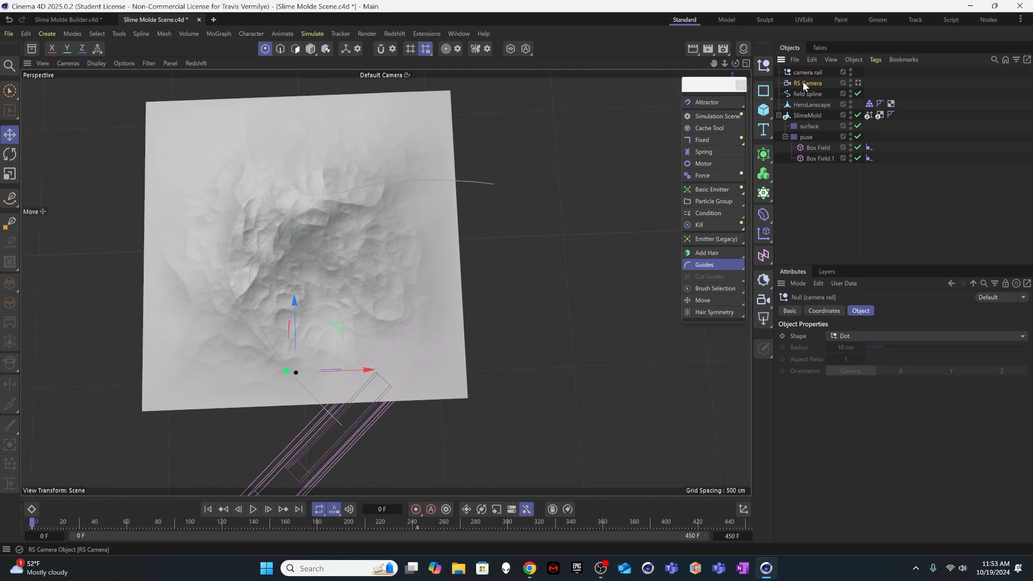
Step: Parent the RS Camera under the camera rail null, look through it, and scrub the opening frames
drag(803, 82, 802, 73)
click(858, 83)
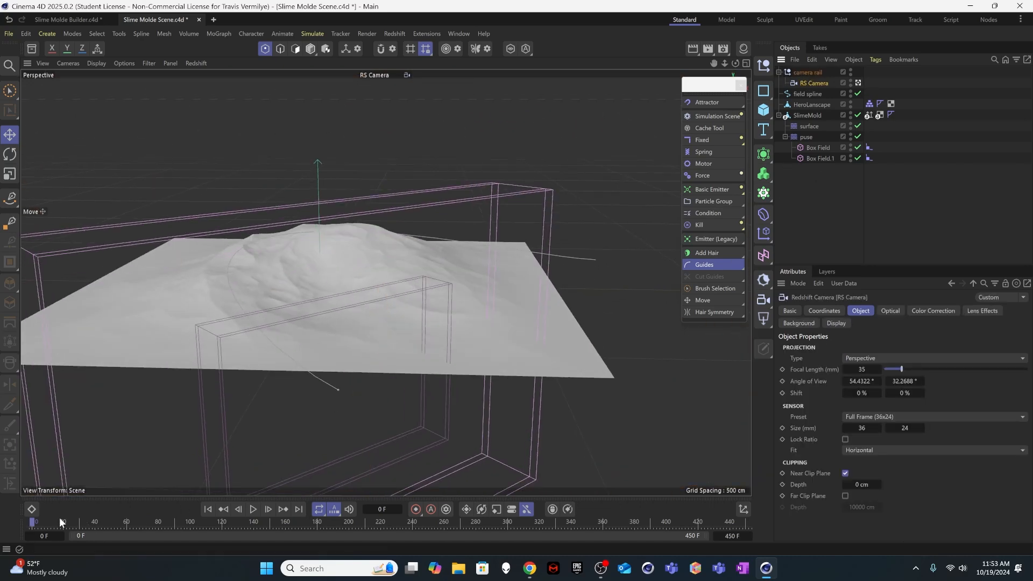
drag(62, 522, 32, 514)
Step: At frame 61, frame the RS Camera closely from above on the slime mold's first fork and keyframe it
click(128, 522)
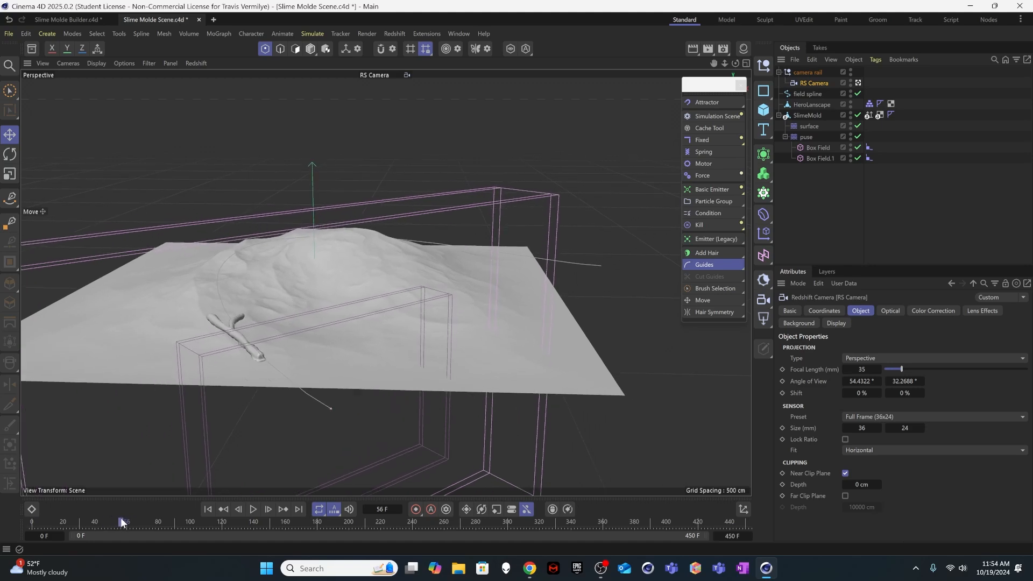
alt+drag(258, 329, 257, 417)
alt+right_drag(232, 386, 318, 298)
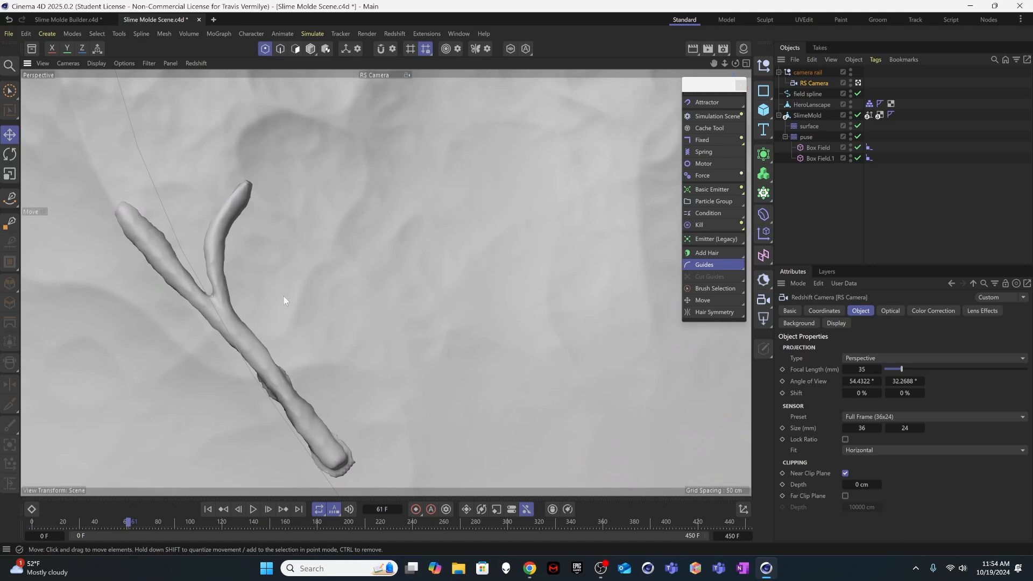
alt+middle_drag(283, 296, 312, 382)
alt+drag(264, 383, 260, 316)
alt+middle_drag(261, 315, 484, 390)
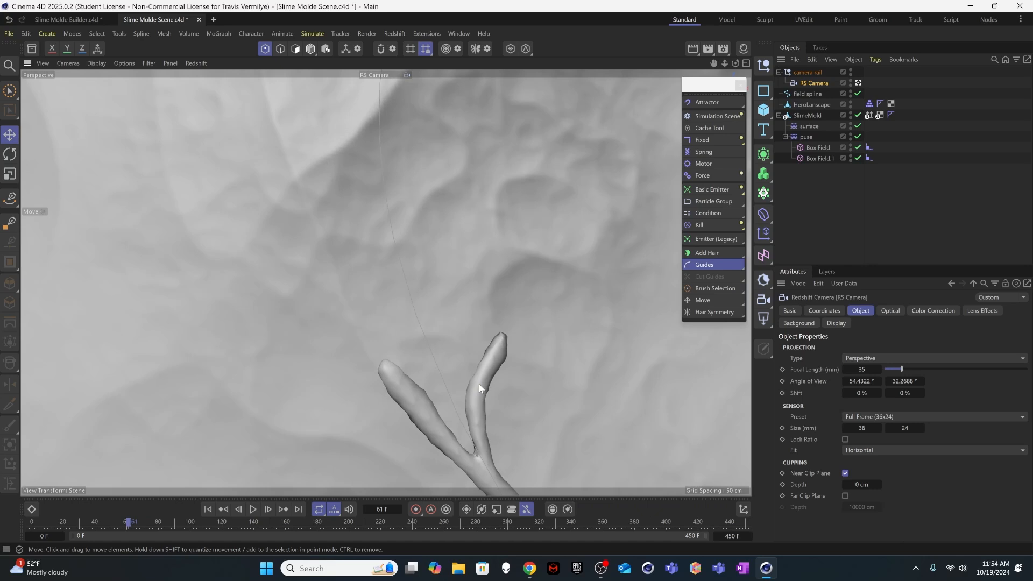
mouse_move(482, 386)
alt+mouse_down()
mouse_move(467, 332)
mouse_move(483, 335)
mouse_move(452, 349)
mouse_move(469, 327)
mouse_move(447, 273)
mouse_move(441, 325)
alt+mouse_up()
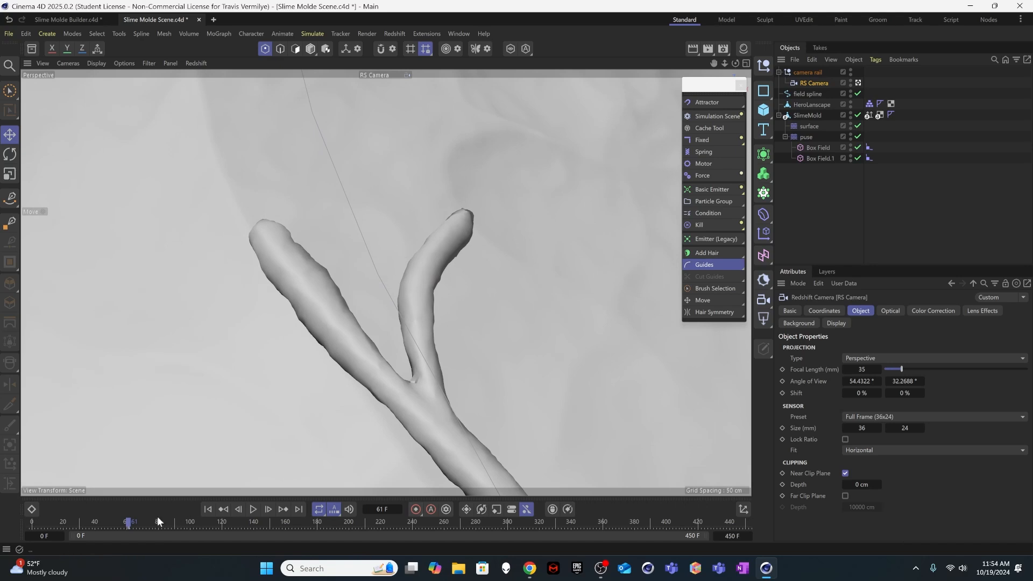
Step: At frame 240, reframe the RS Camera to a low angle across the grown branches and keyframe it
drag(131, 524, 414, 349)
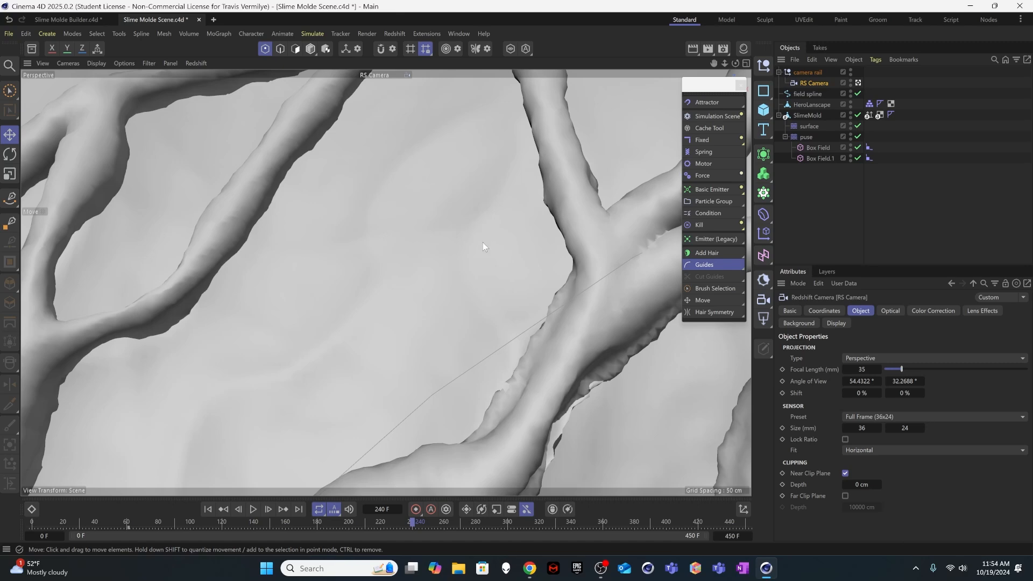
alt+drag(479, 212, 389, 241)
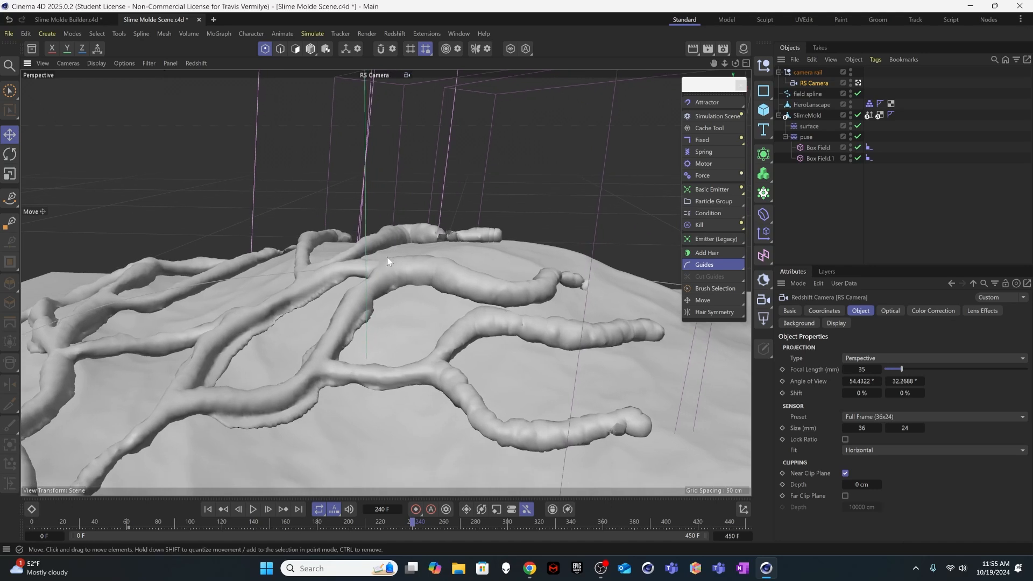
alt+drag(387, 257, 377, 231)
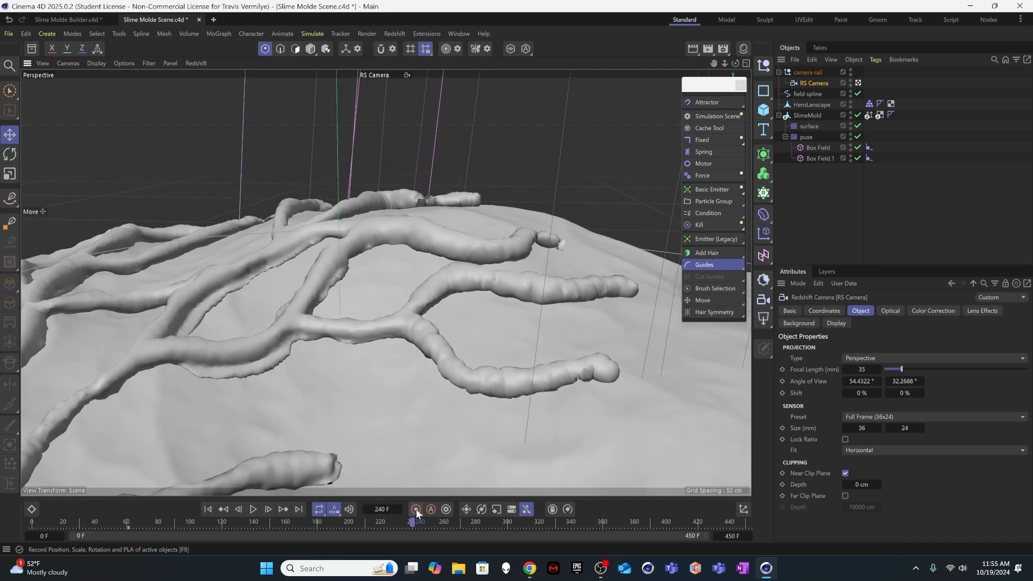
Step: Play the animation through the RS Camera from the start to review the move, and return to frame 0
click(207, 509)
click(253, 509)
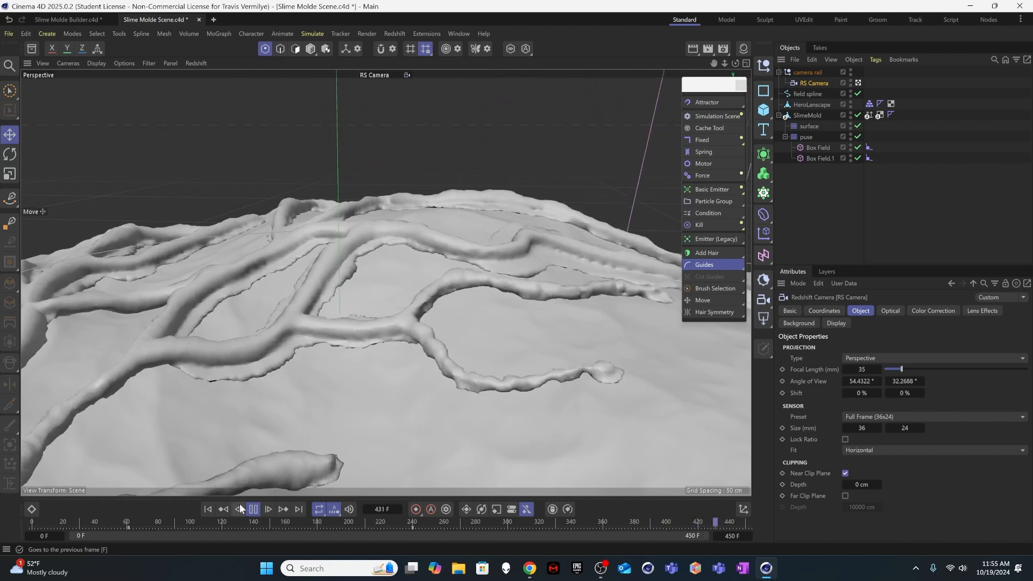
click(248, 509)
click(203, 509)
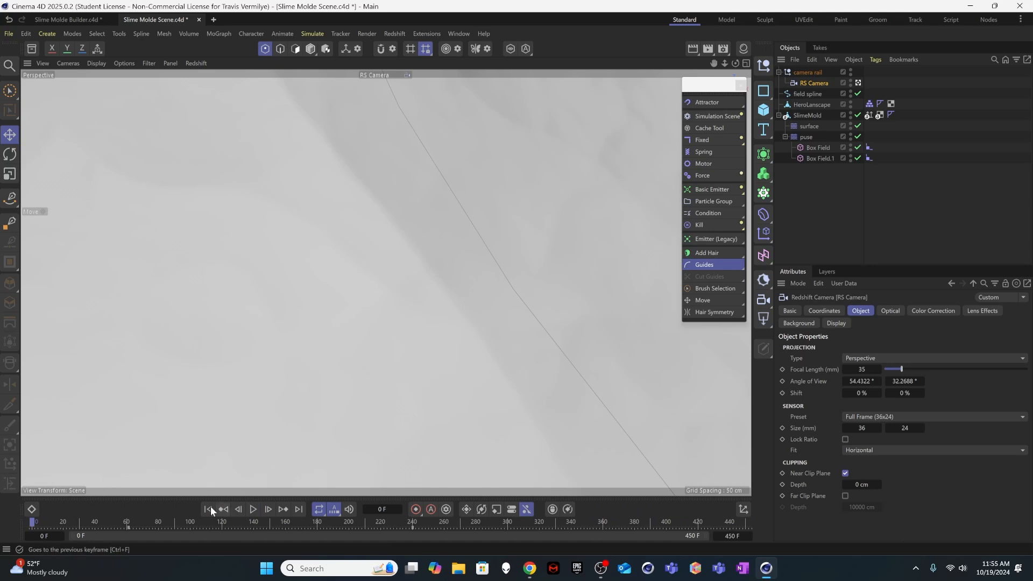
Step: Set the puse displacer's height to 2 cm and play the animation to review the pulses, stopping at frame 392
click(811, 136)
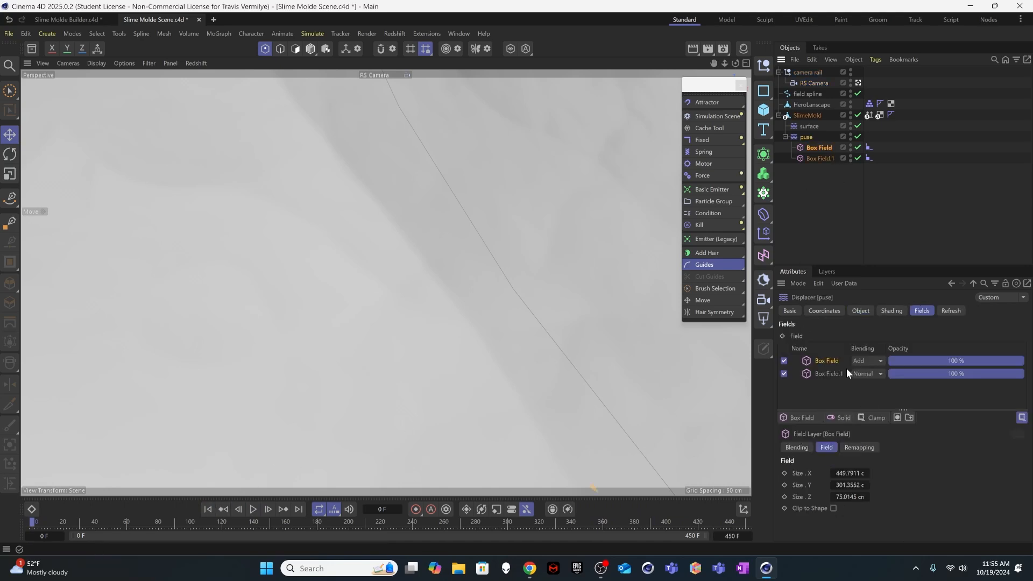
click(860, 311)
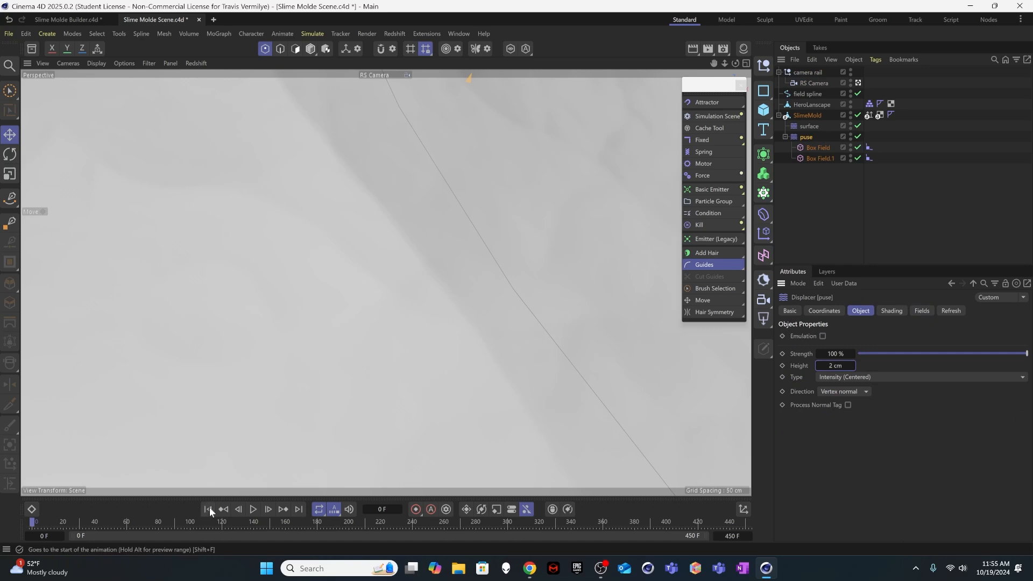
click(253, 509)
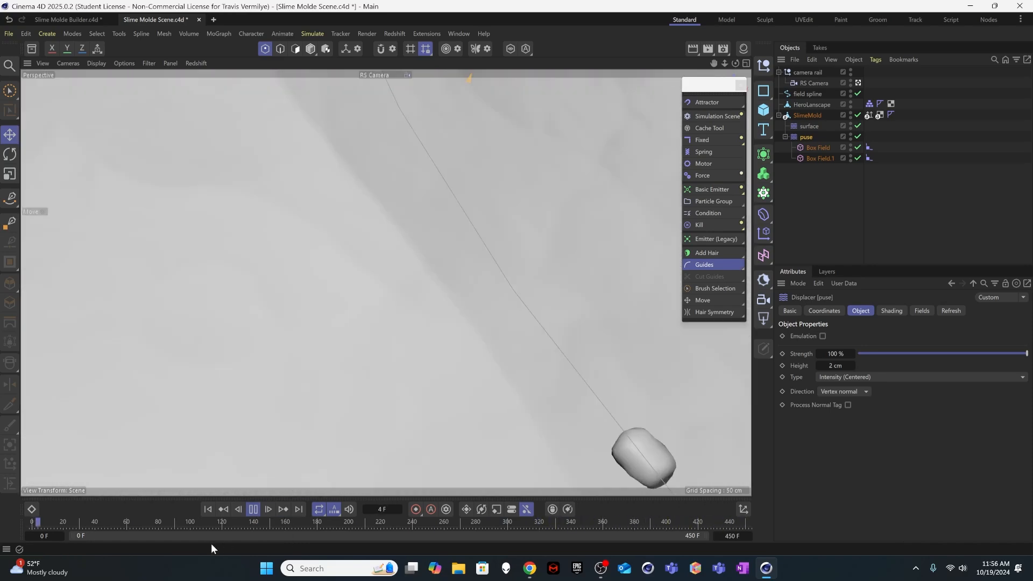
click(824, 209)
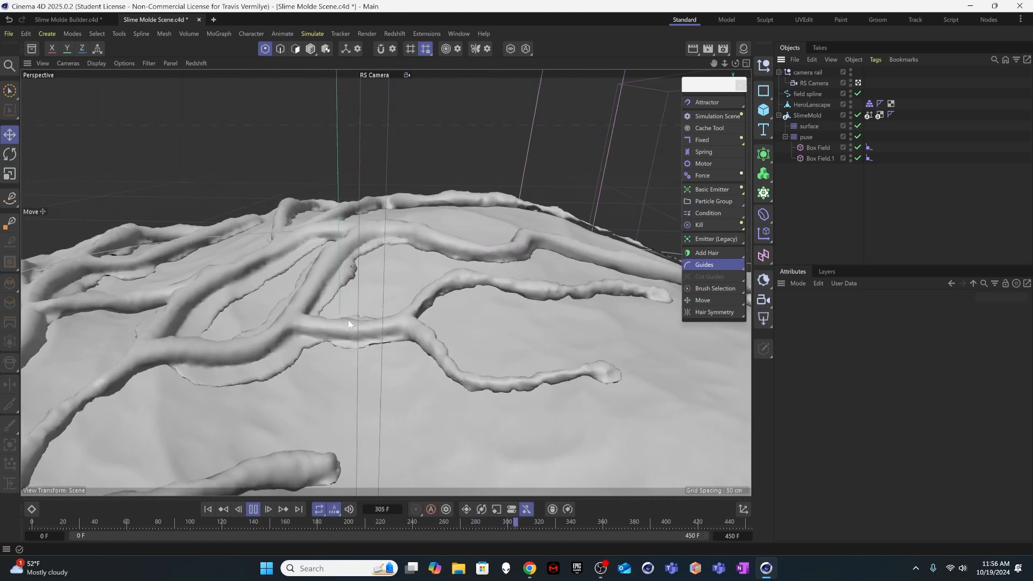
click(254, 509)
click(254, 510)
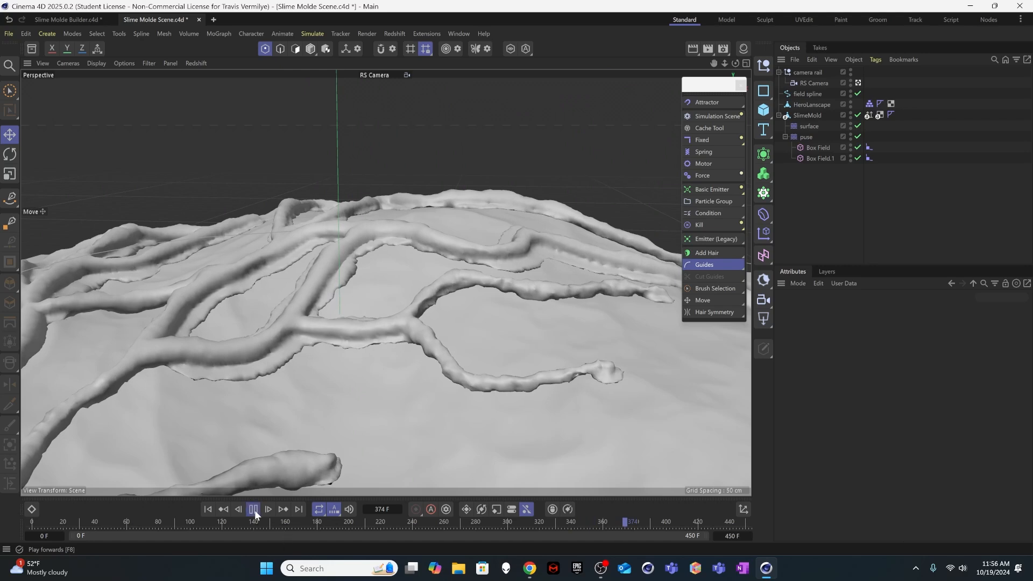
click(253, 511)
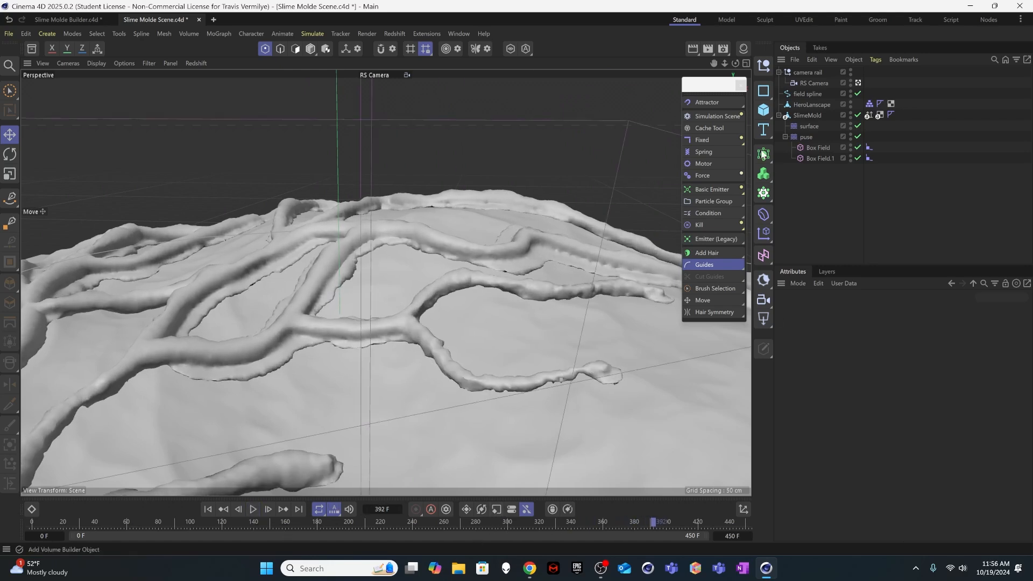
Step: Open the dope sheet and delete the camera rail's keyframe at frame 243
click(31, 509)
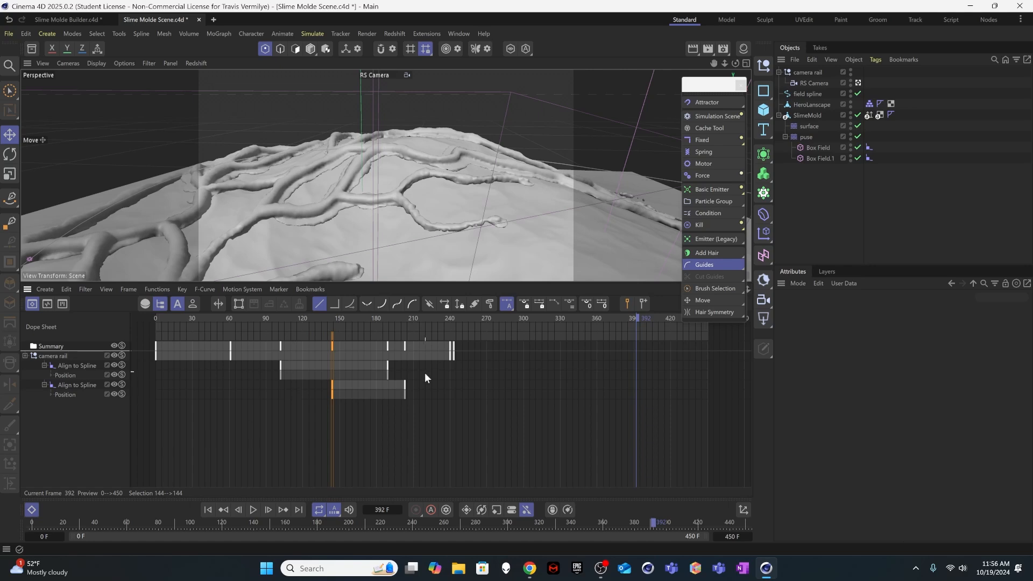
click(56, 357)
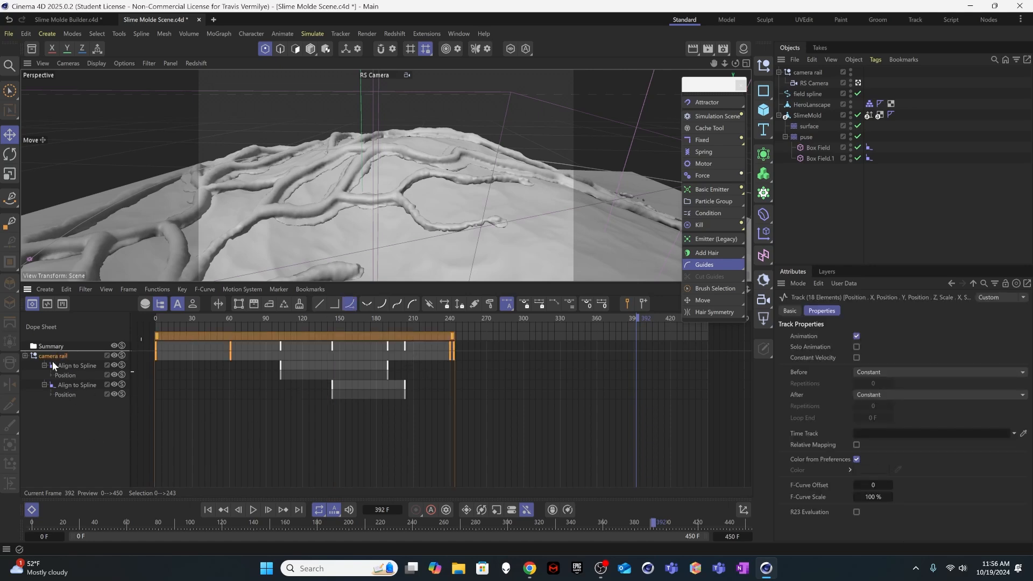
drag(489, 355, 146, 359)
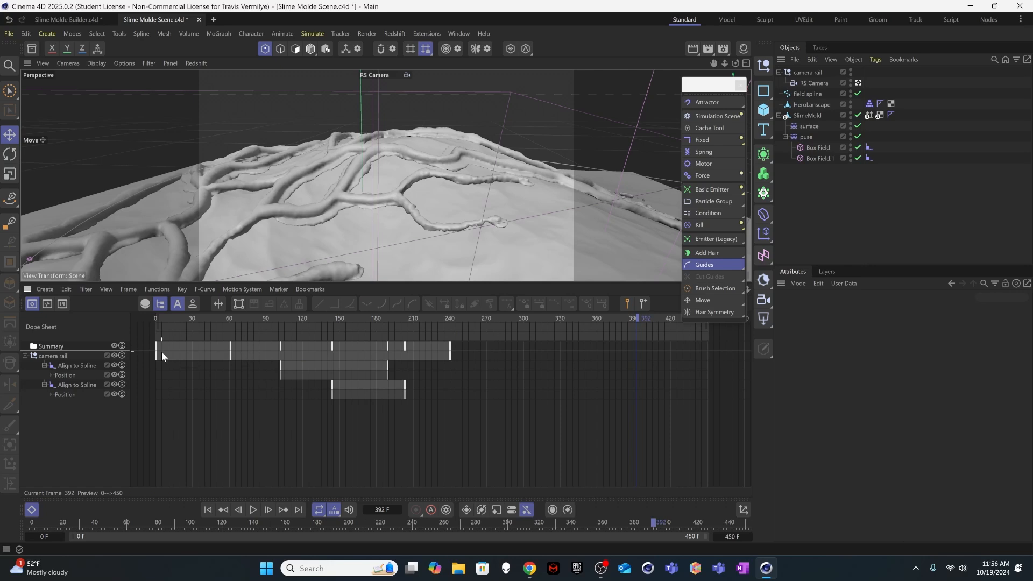
Step: Stretch the camera rail's keyframe range in the dope sheet so that it runs from frame 0 to 299
click(76, 357)
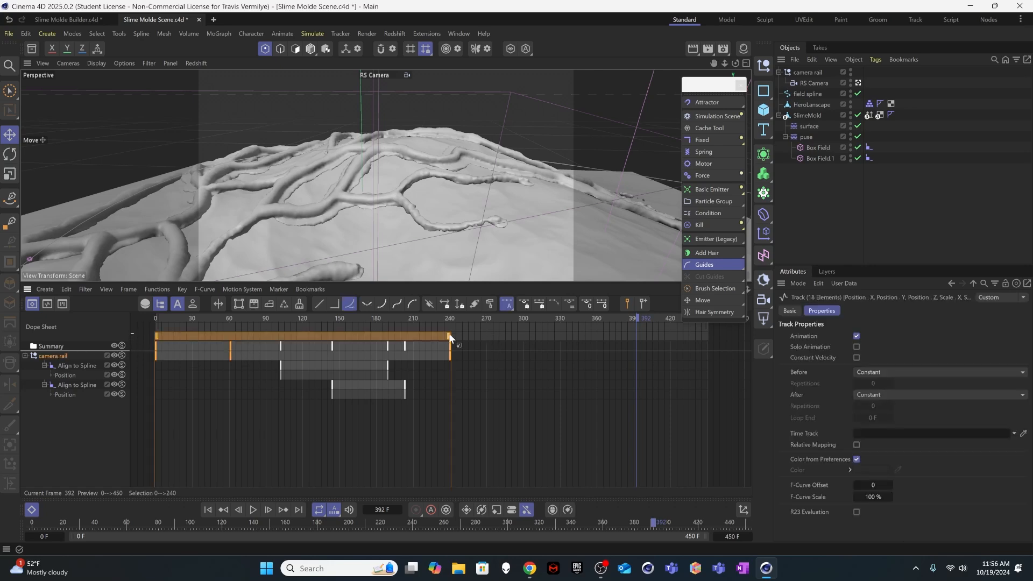
drag(448, 336, 708, 349)
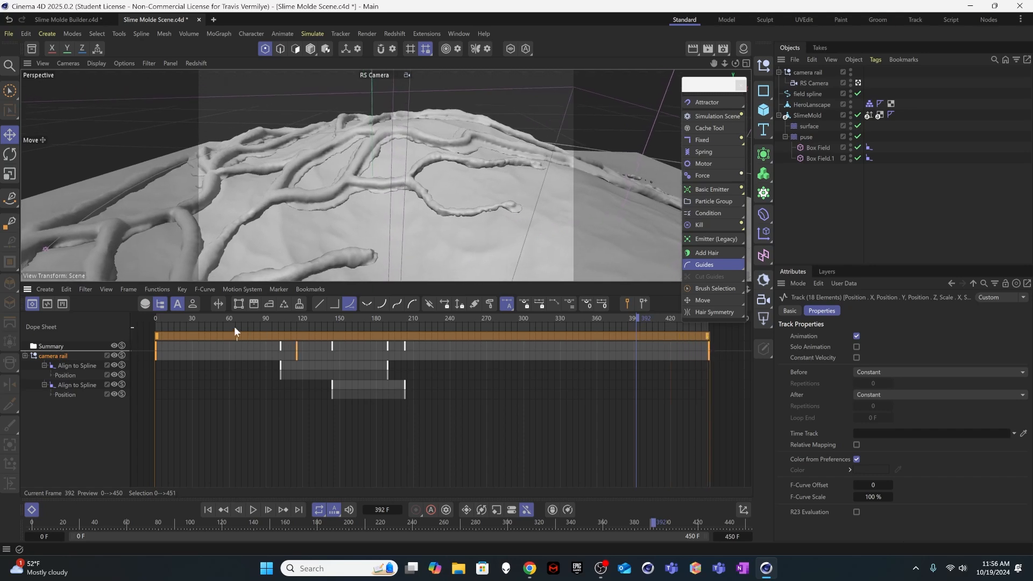
drag(234, 326, 231, 261)
drag(707, 336, 521, 353)
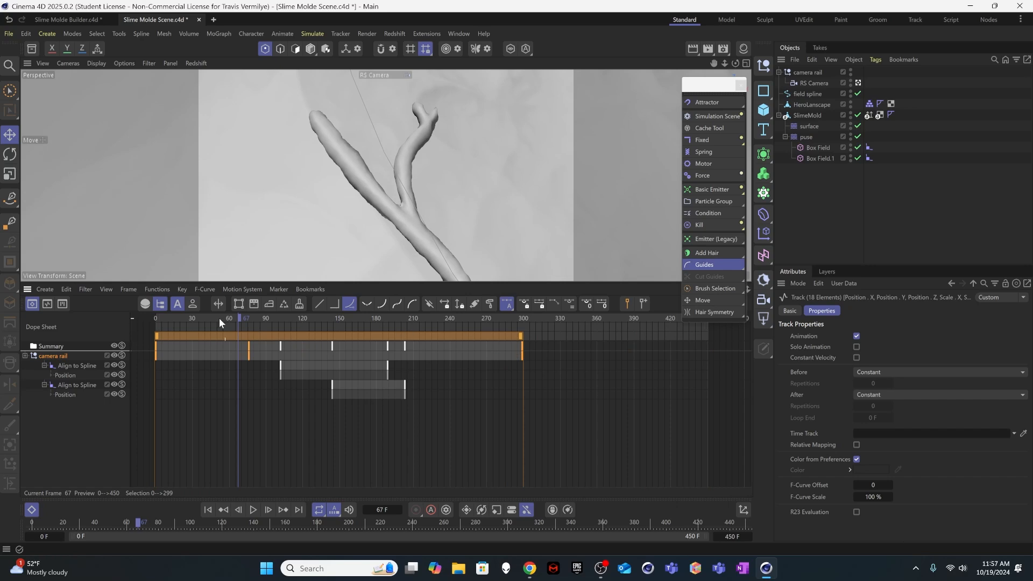
Step: At frame 155, orbit the RS Camera to a lower angle that shows the branch tips and keyframe it
drag(219, 318, 345, 191)
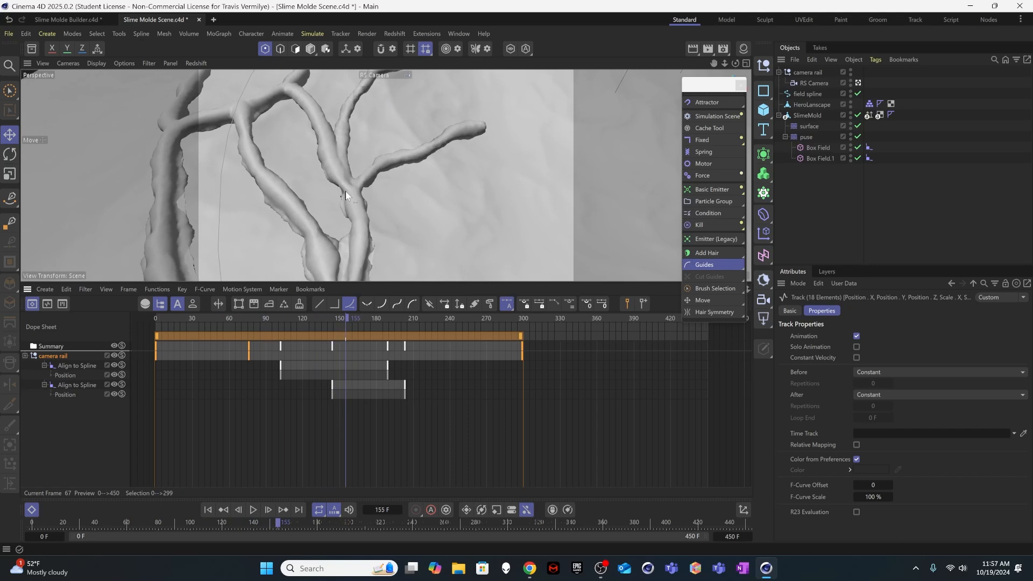
click(815, 83)
alt+drag(326, 117, 311, 163)
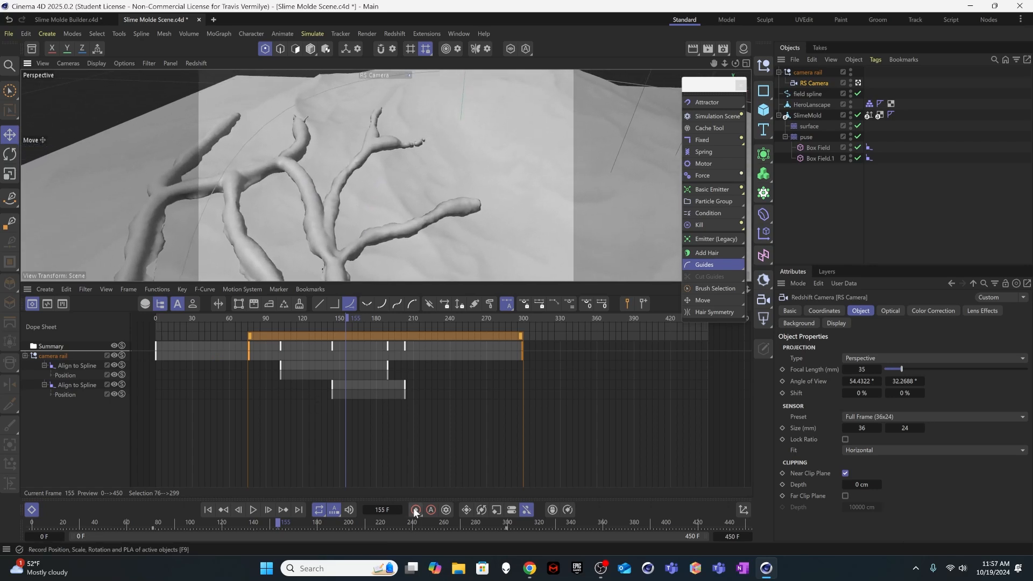
Step: Play the retimed camera animation from frame 0 to check the new in-between framing, and return to the start
click(207, 510)
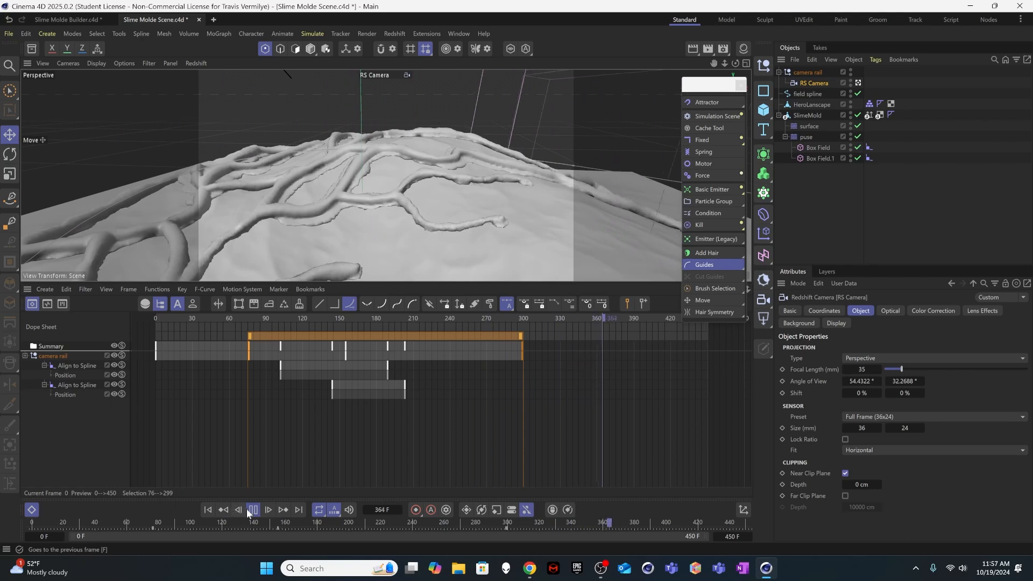
click(207, 510)
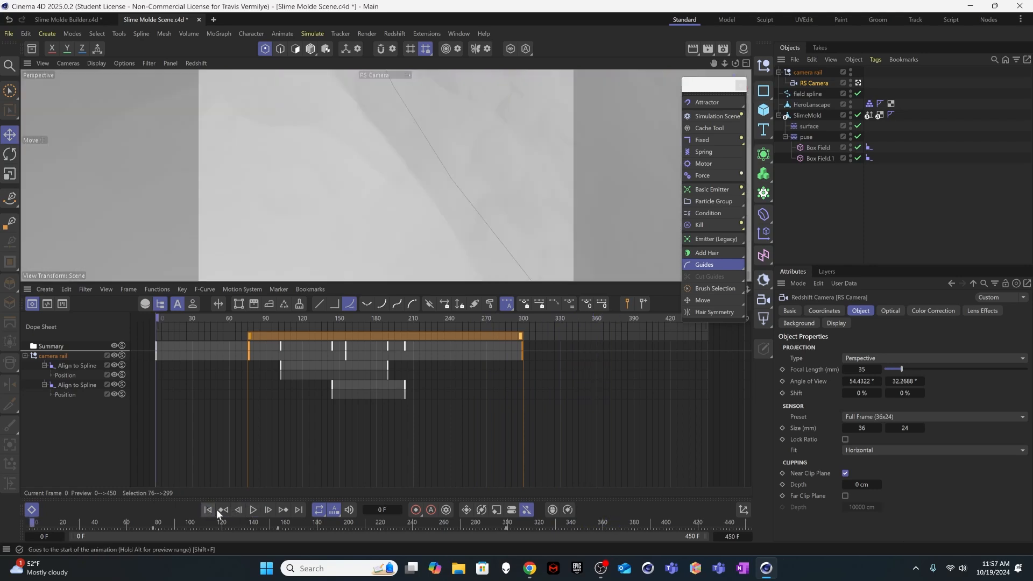
click(254, 510)
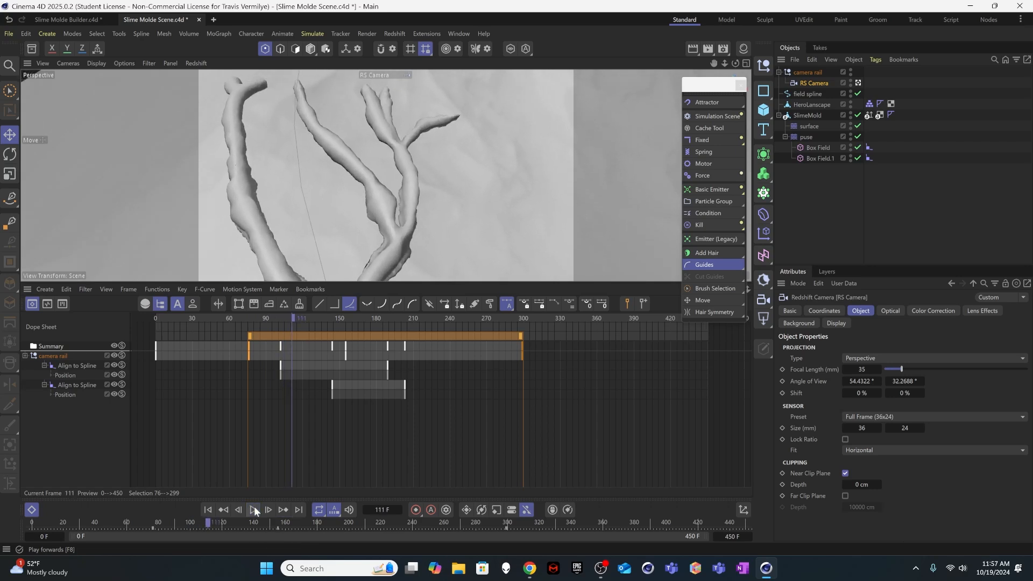
click(208, 510)
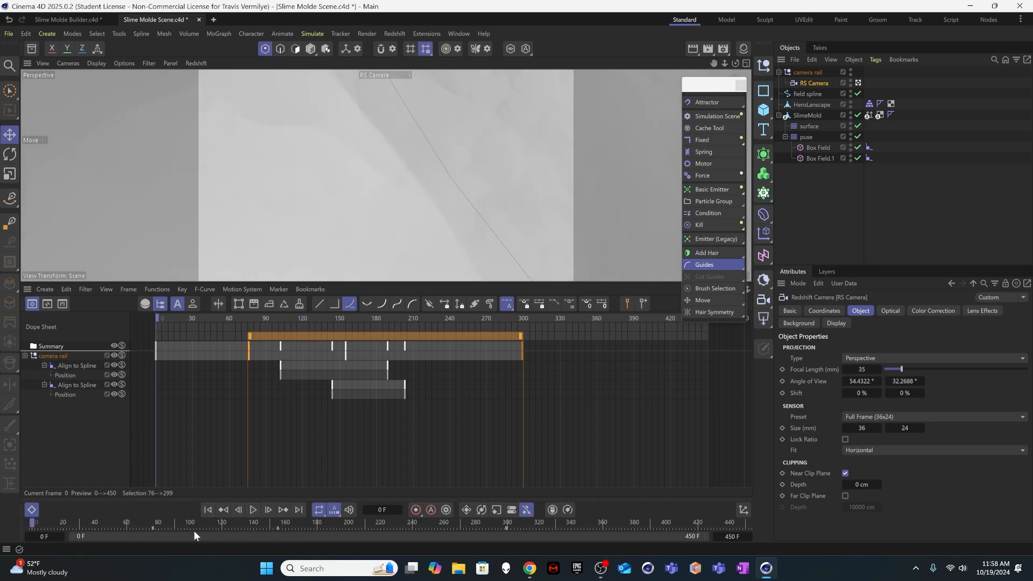
Step: At the frame 76 keyframe, pan the RS Camera so the growing tips sit lower in the shot, and update the keyframe
click(153, 524)
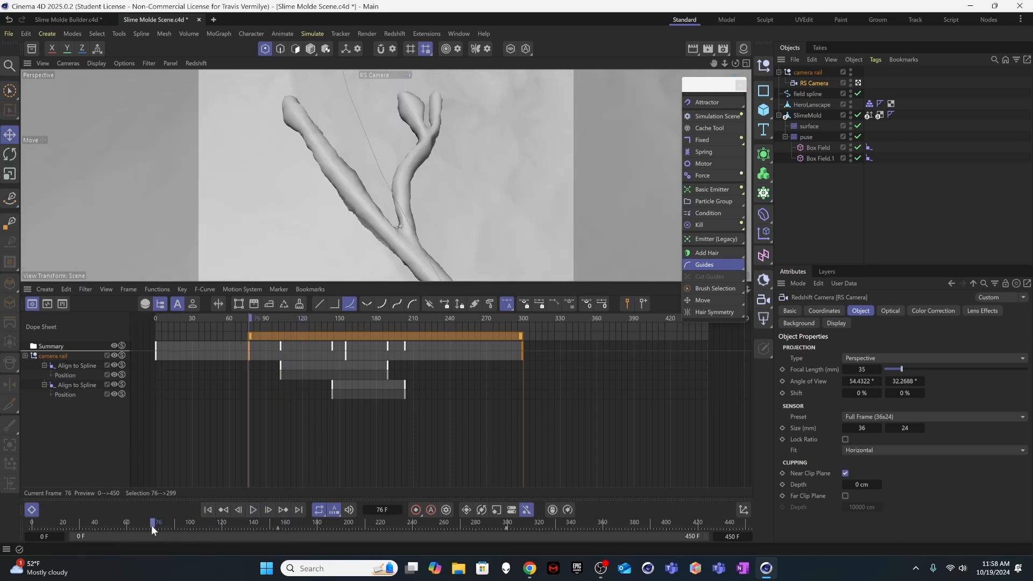
drag(152, 526, 184, 520)
click(224, 510)
alt+middle_drag(363, 139, 402, 225)
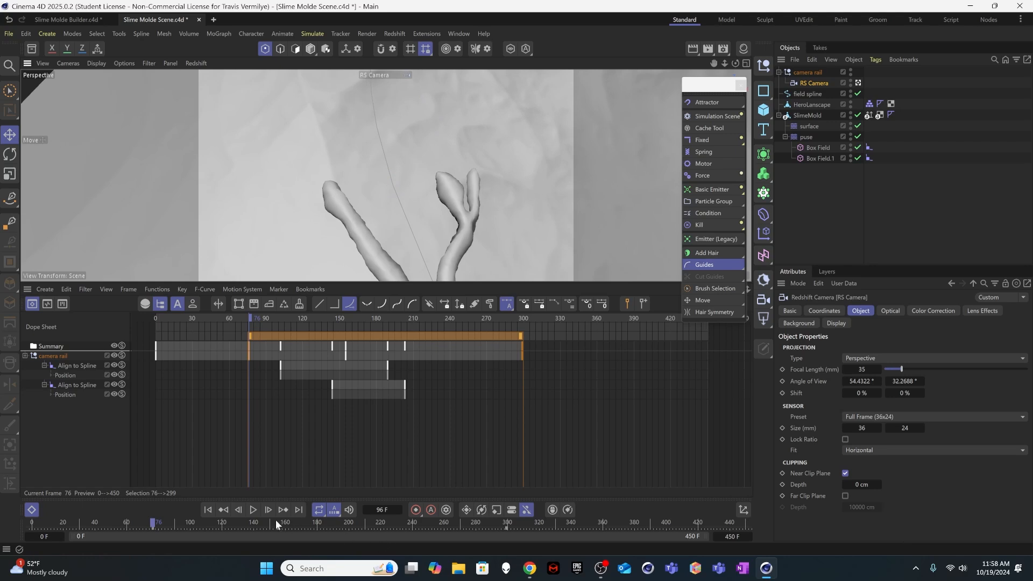
Step: Play the camera animation from frame 0 to review the adjusted framing, pausing at frame 192
click(230, 510)
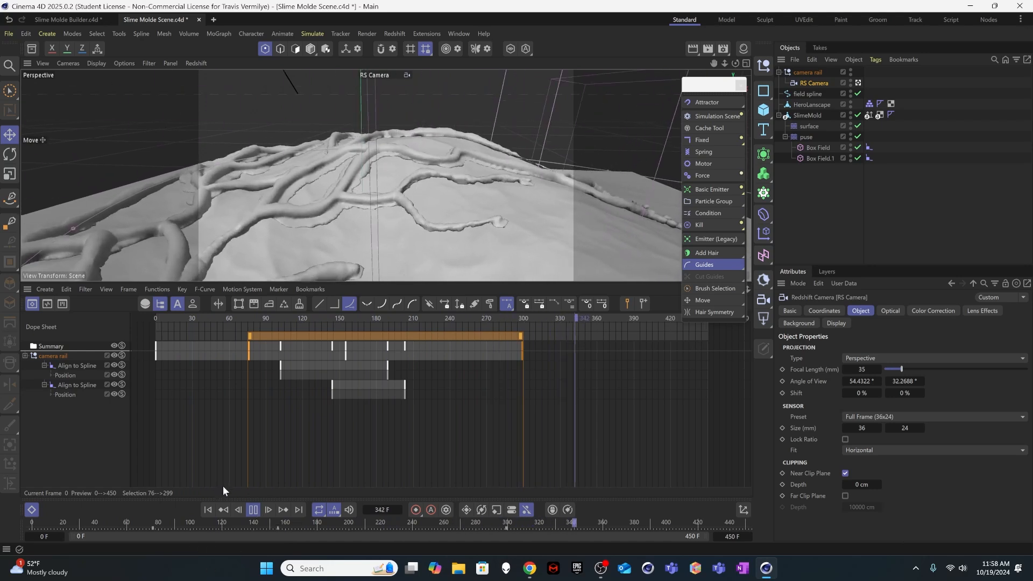
click(208, 510)
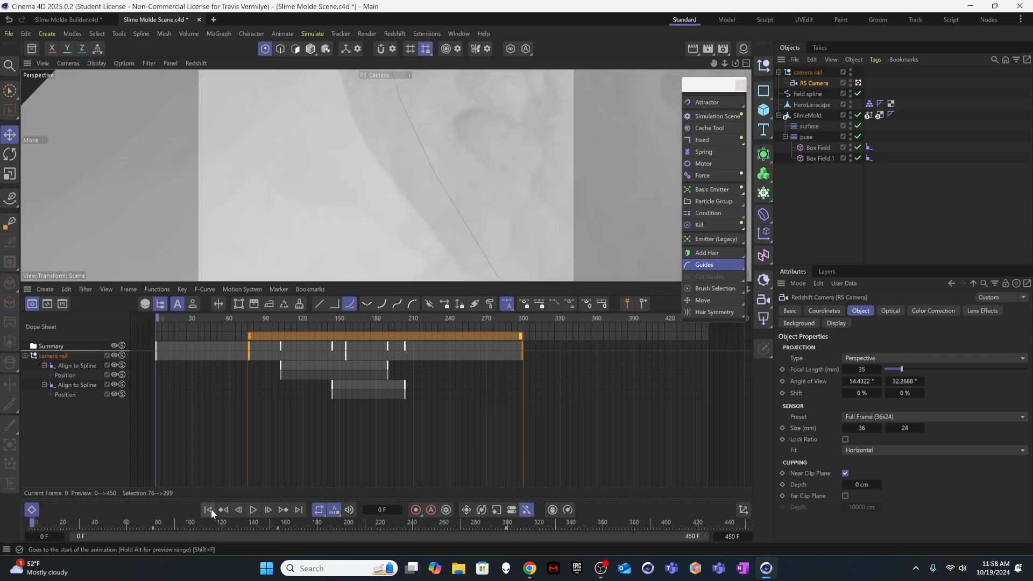
click(254, 510)
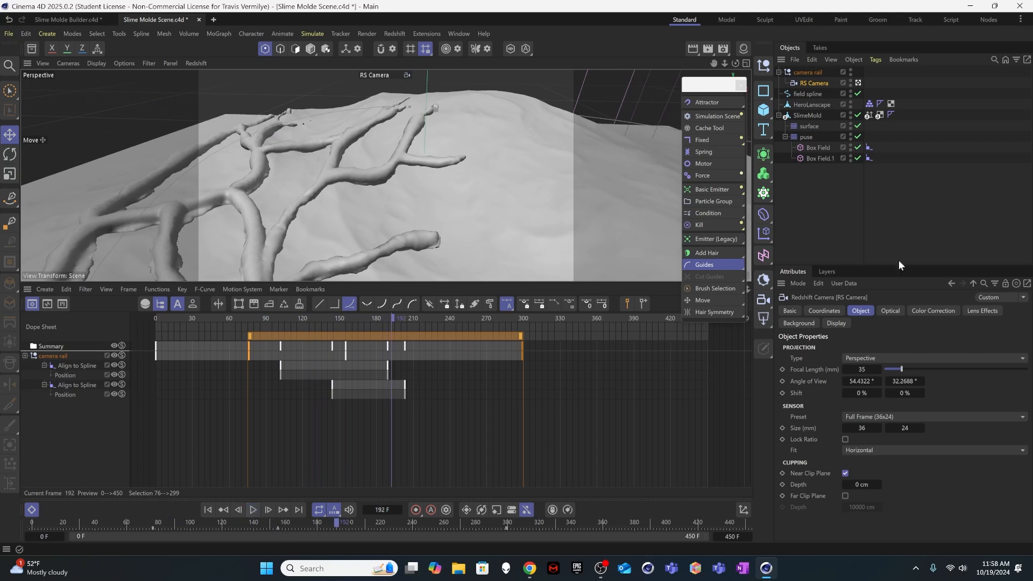
Step: Add a Subdivision Surface as the parent of the SlimeMold alembic and play the animation from frame 0 to check it
click(808, 117)
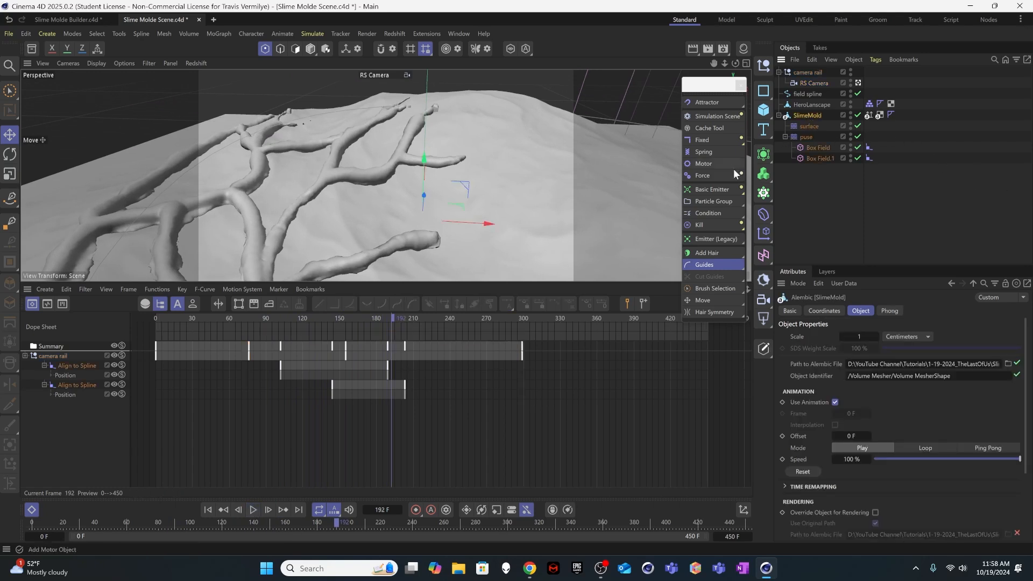
click(764, 157)
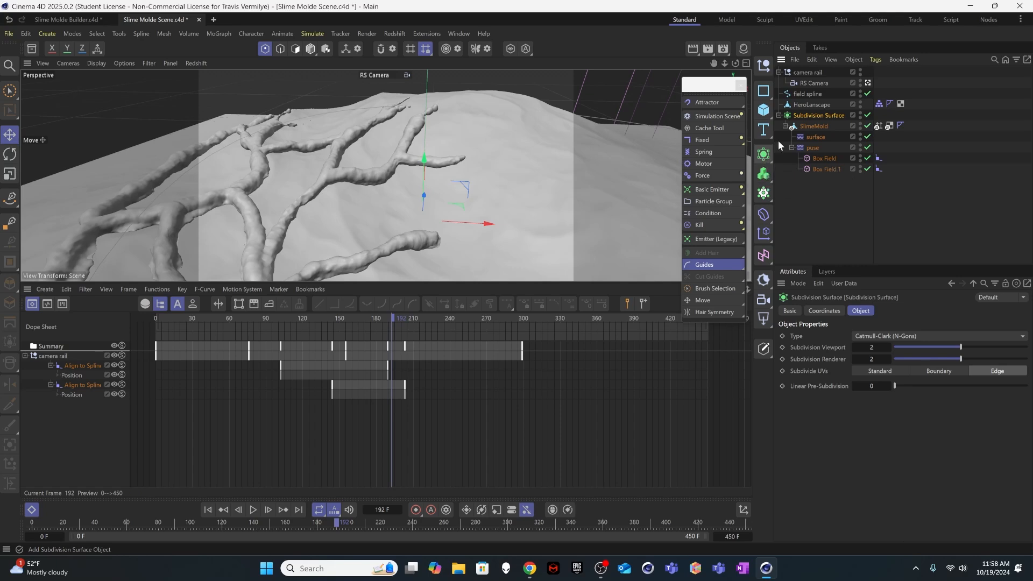
click(811, 127)
click(815, 117)
click(814, 125)
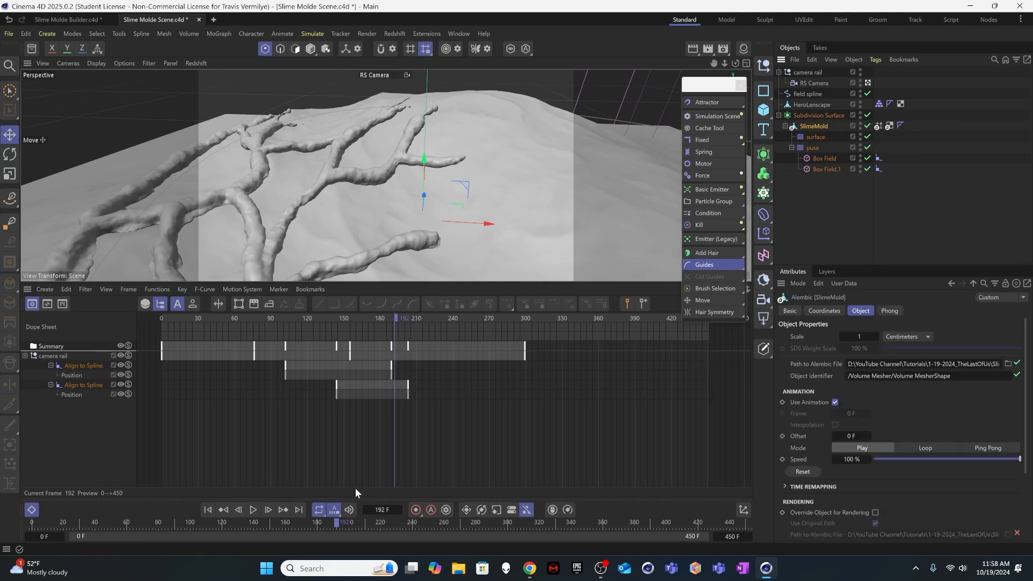
click(208, 510)
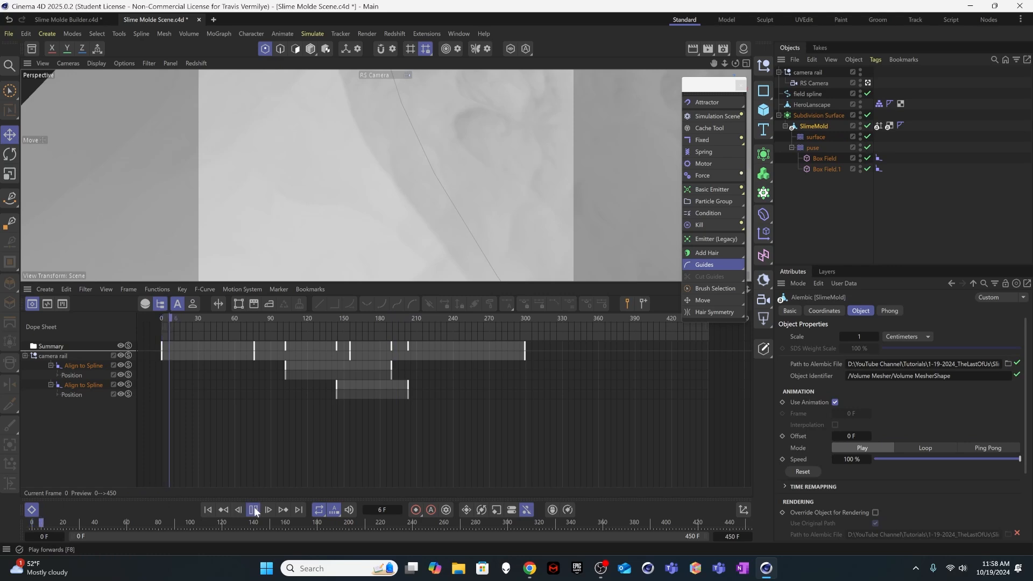
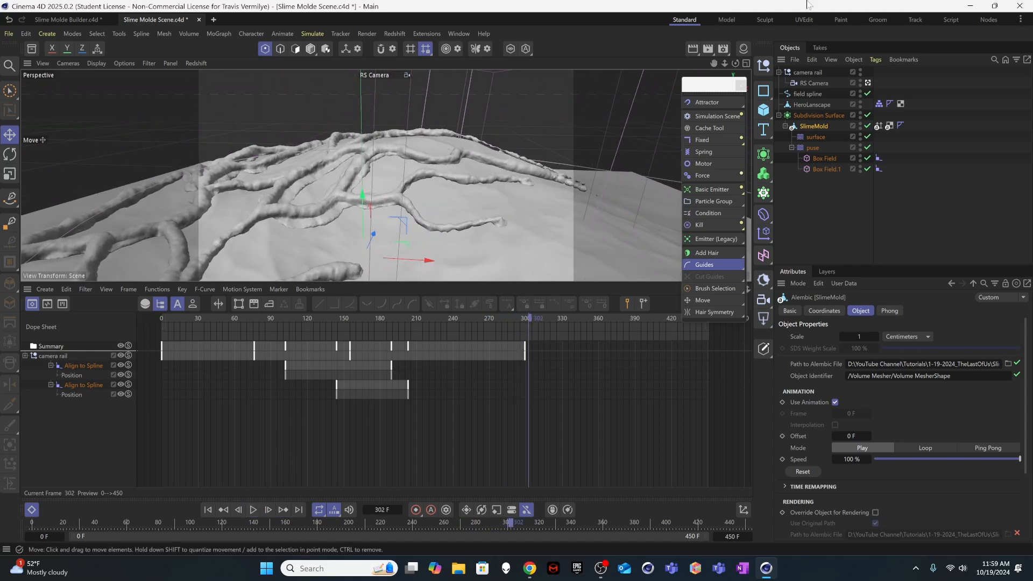
Step: Set the Subdivision Surface's viewport subdivision level to 0
click(820, 205)
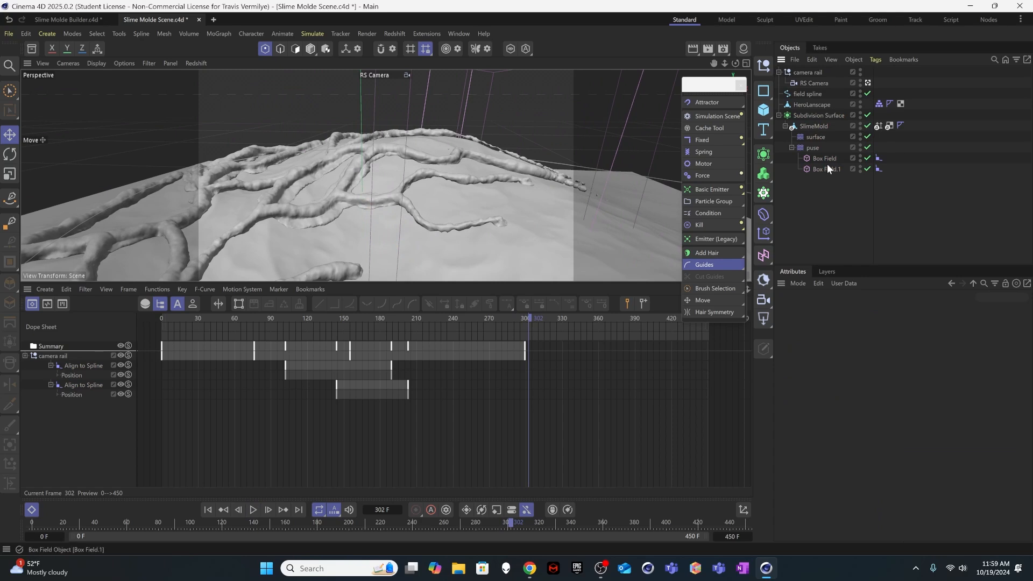
click(812, 115)
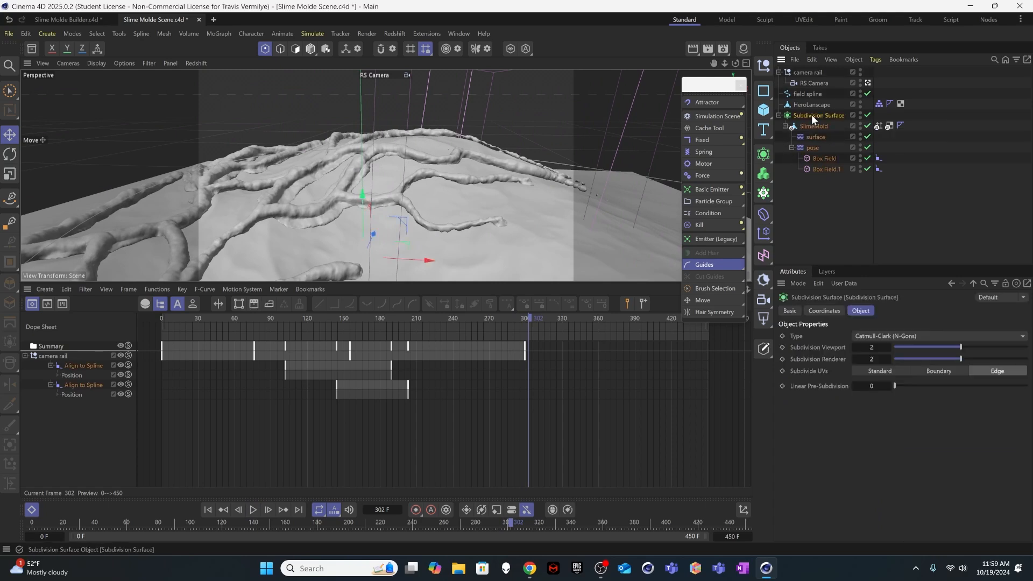
click(856, 348)
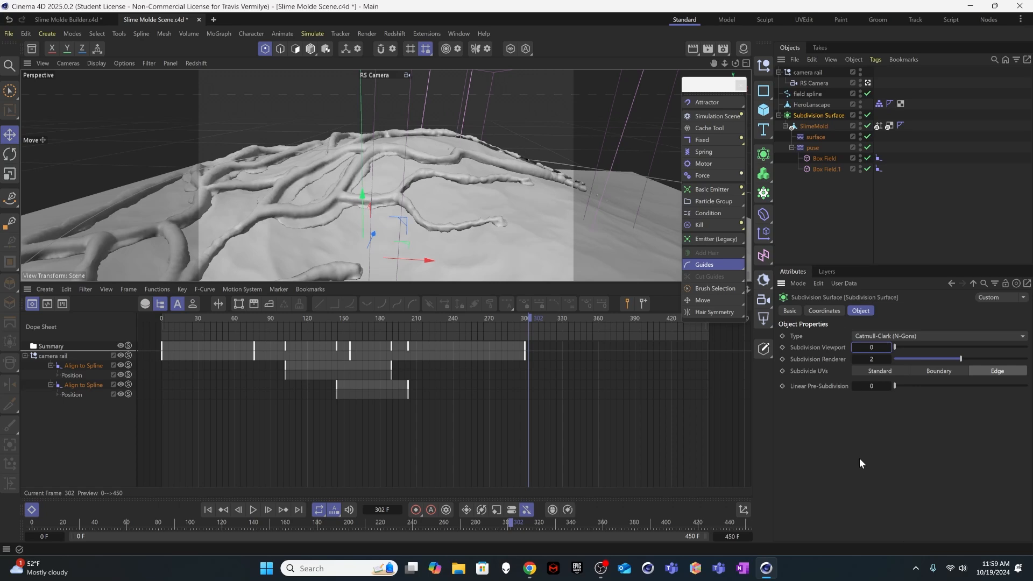
Step: Play the camera animation again from frame 0 with viewport smoothing off, stopping at frame 176
click(209, 511)
click(253, 509)
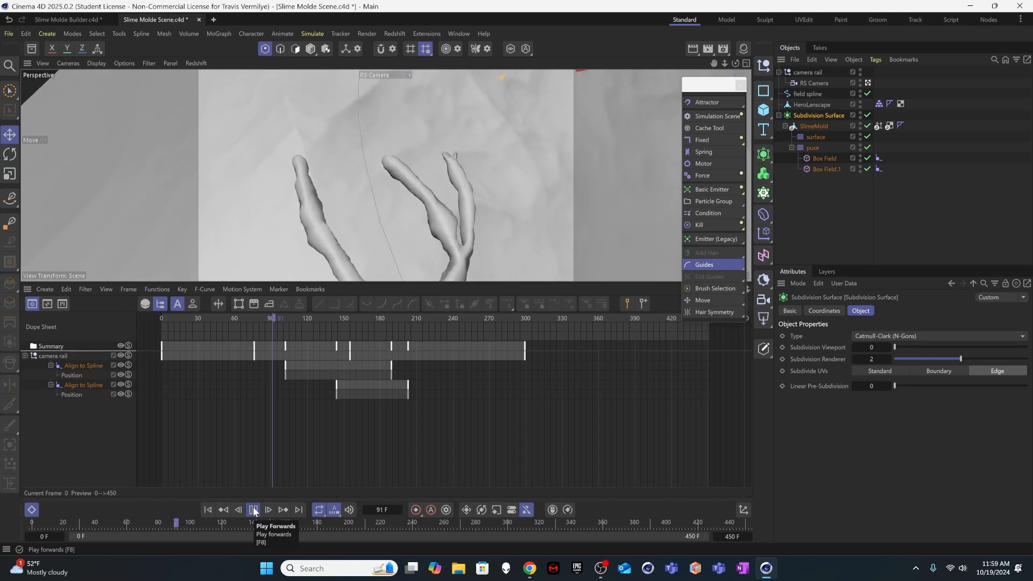
click(379, 323)
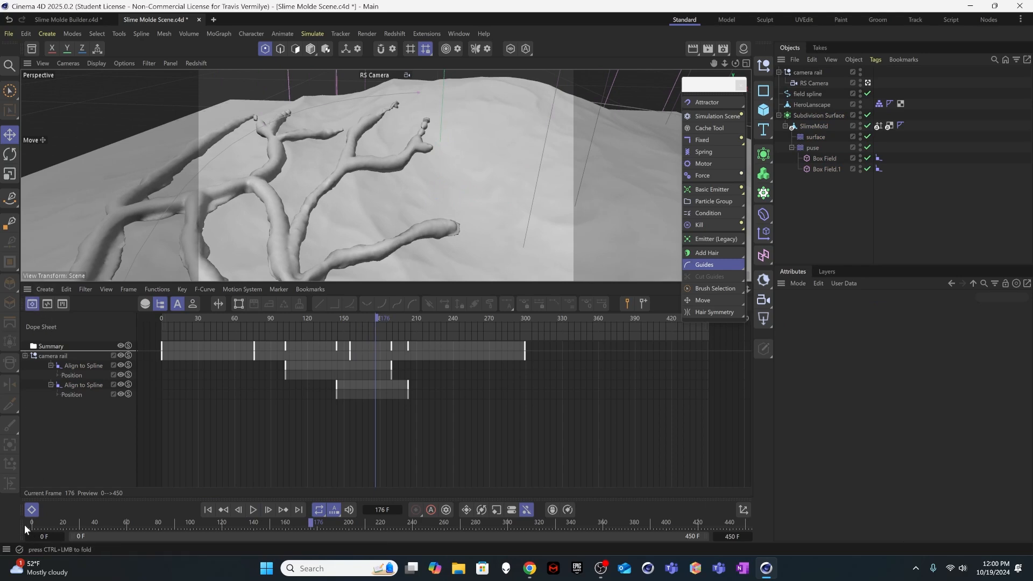
Step: Close the Dope Sheet, open the Asset Browser's Natural materials with enlarged thumbnails, and select the Ground 003 300 cm Disp 10 cm material
click(31, 510)
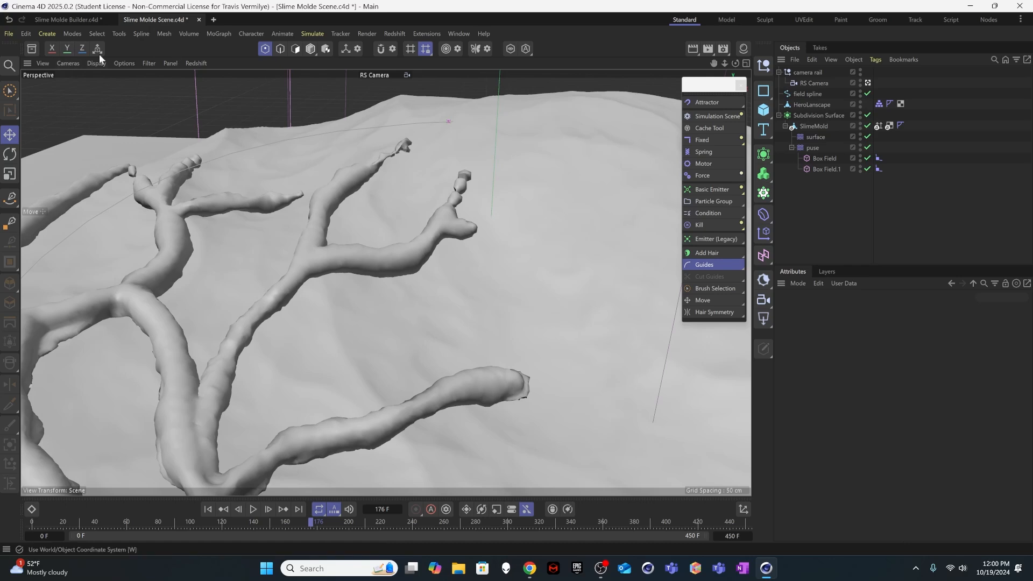
click(32, 48)
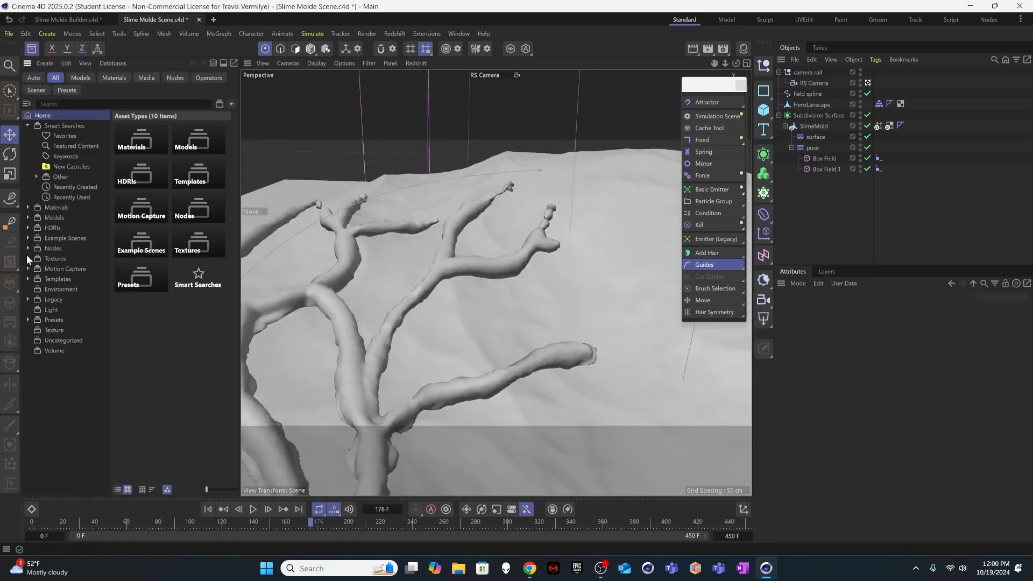
click(51, 208)
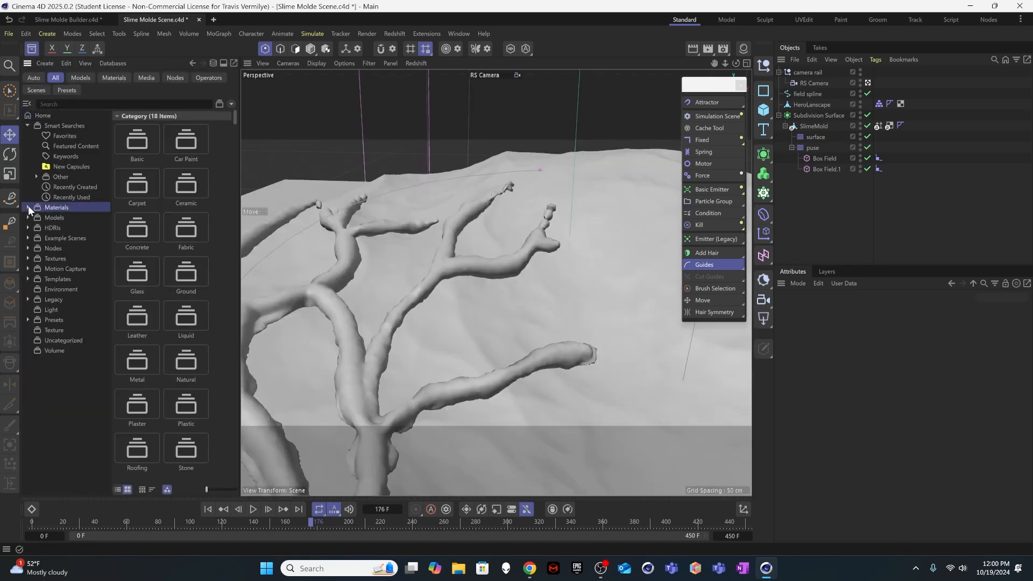
click(28, 207)
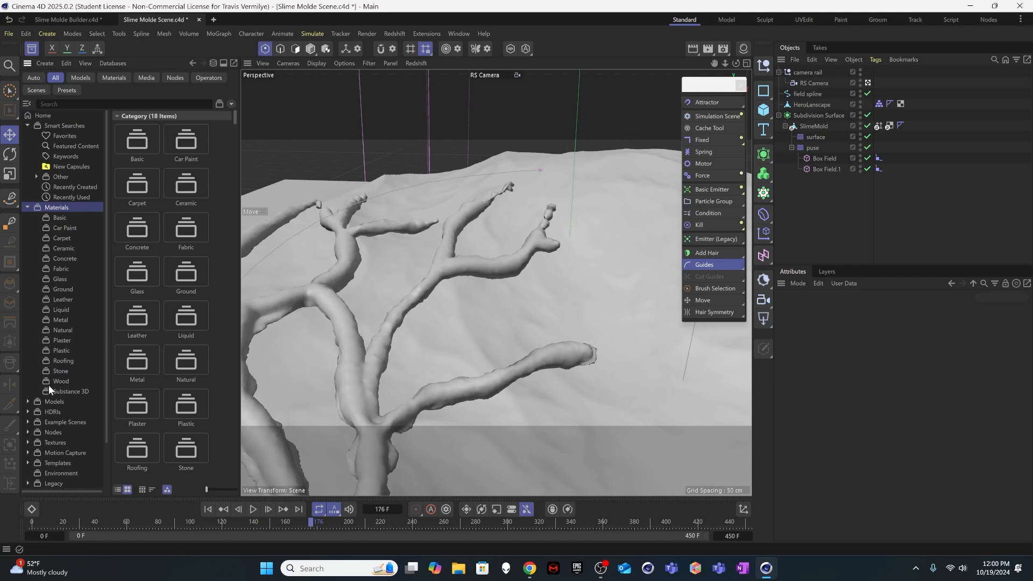
click(62, 329)
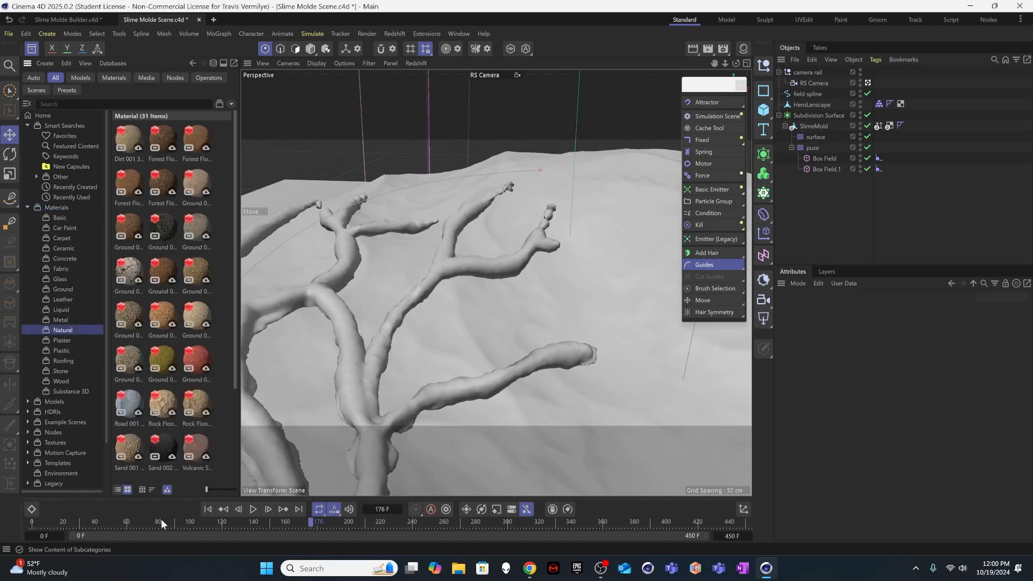
drag(206, 489, 235, 490)
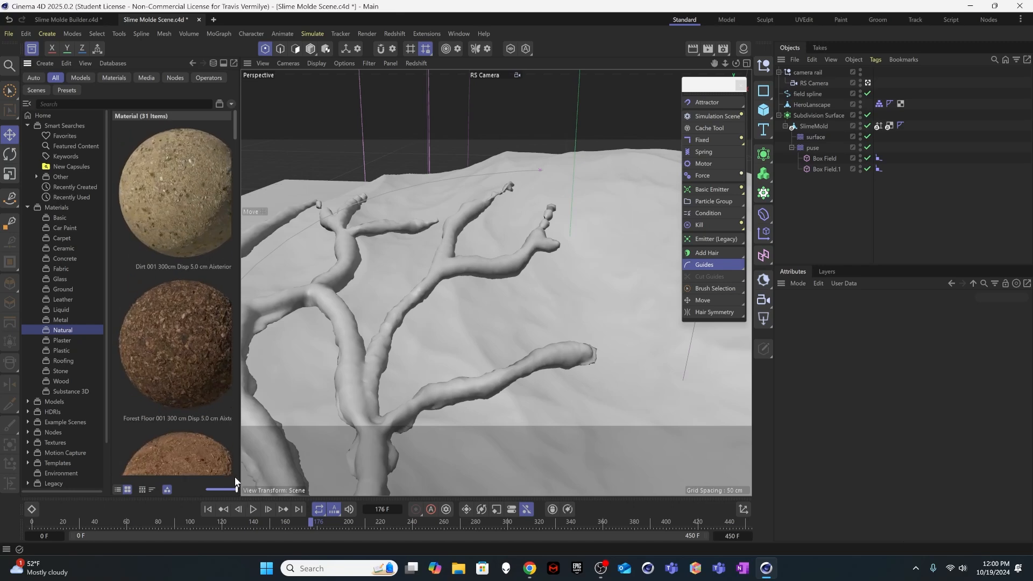
scroll(212, 422, down, 5)
scroll(185, 410, down, 5)
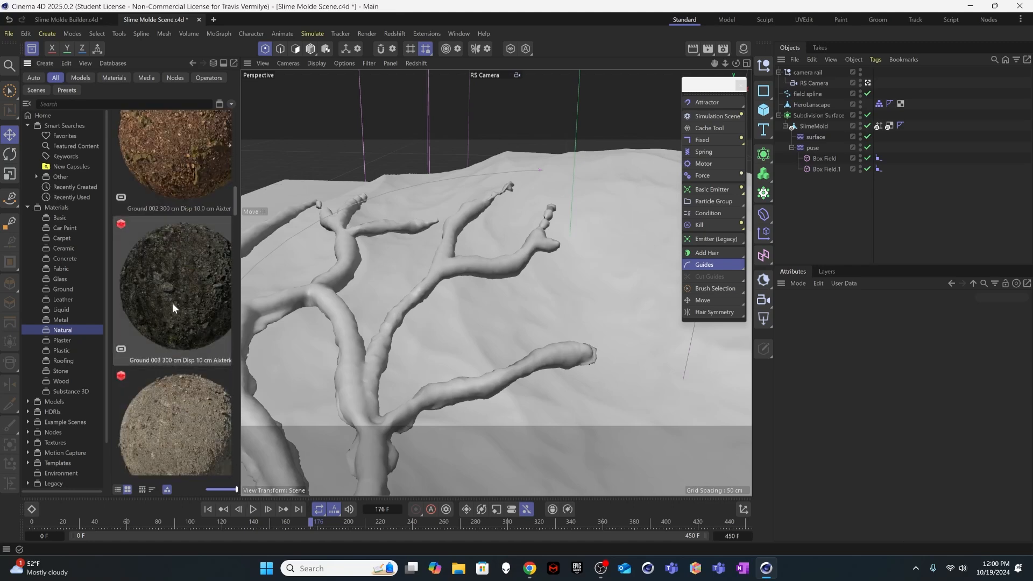
click(170, 272)
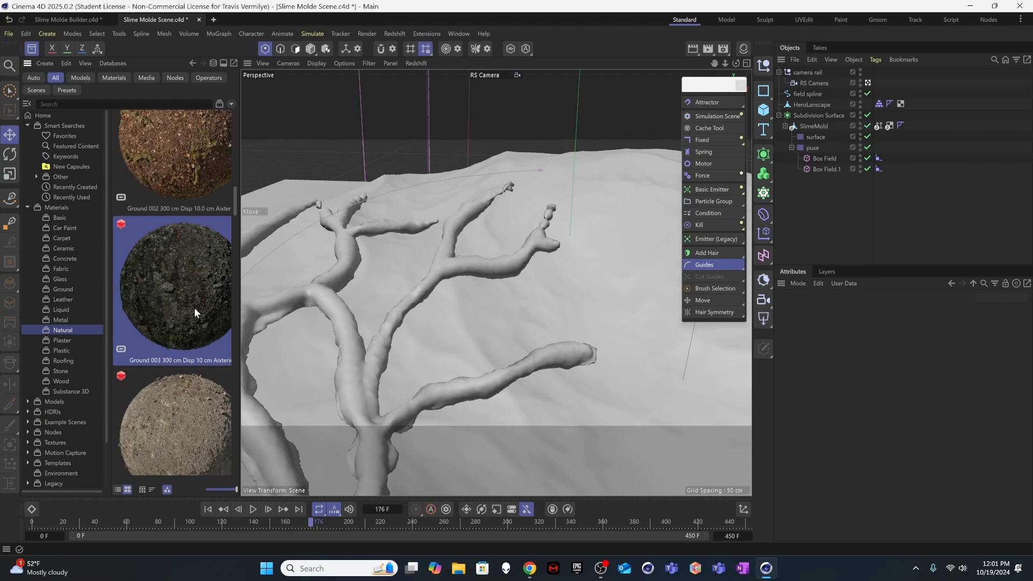
Step: Switch to Chrome and examine the ground and growth surfaces in The Last of Us opening credits at 0:04
click(529, 568)
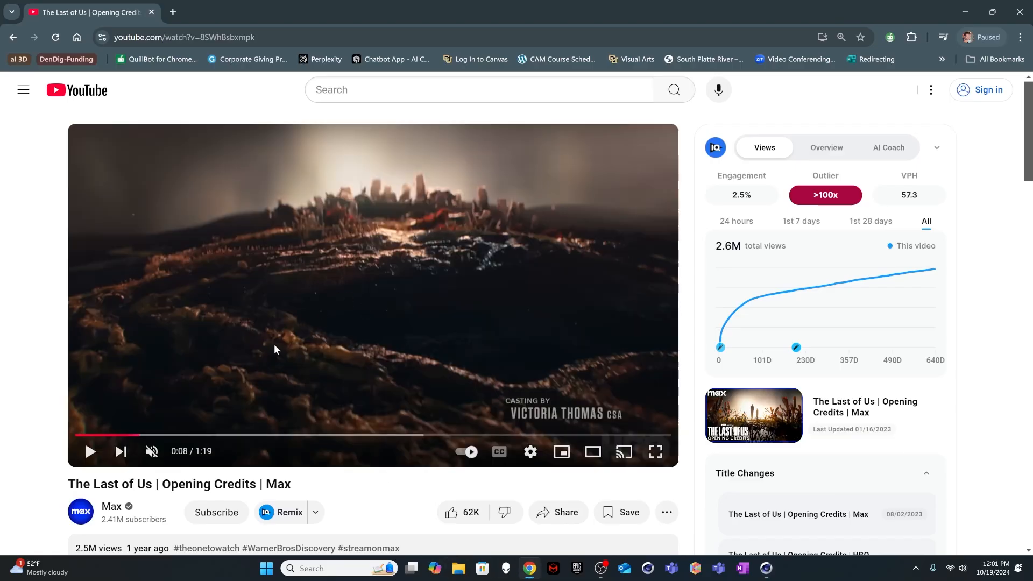
drag(143, 435, 111, 438)
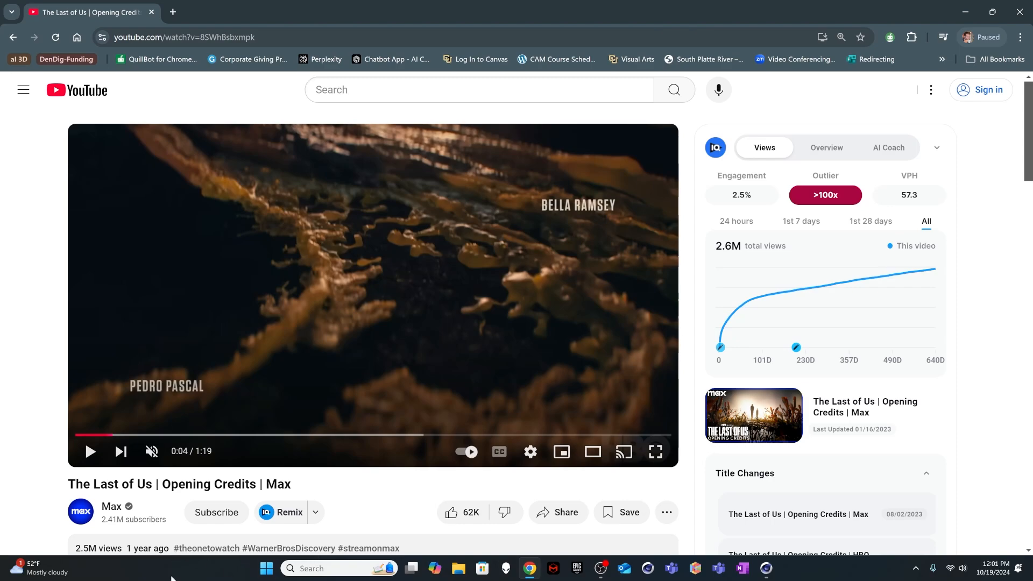
Step: Return to Cinema 4D and apply the selected Ground 003 material to the HeroLanscape terrain
click(766, 568)
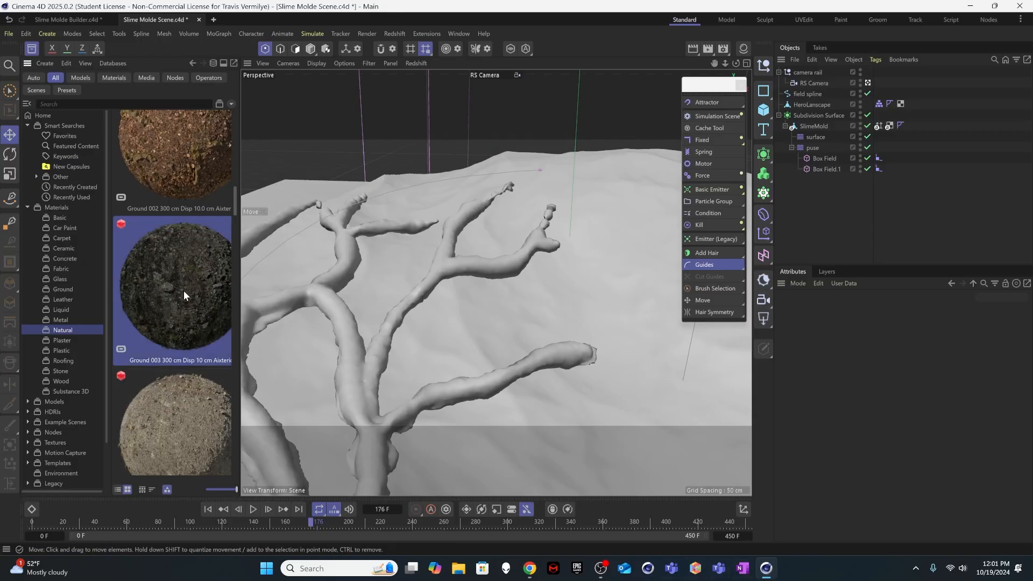
drag(177, 274, 566, 311)
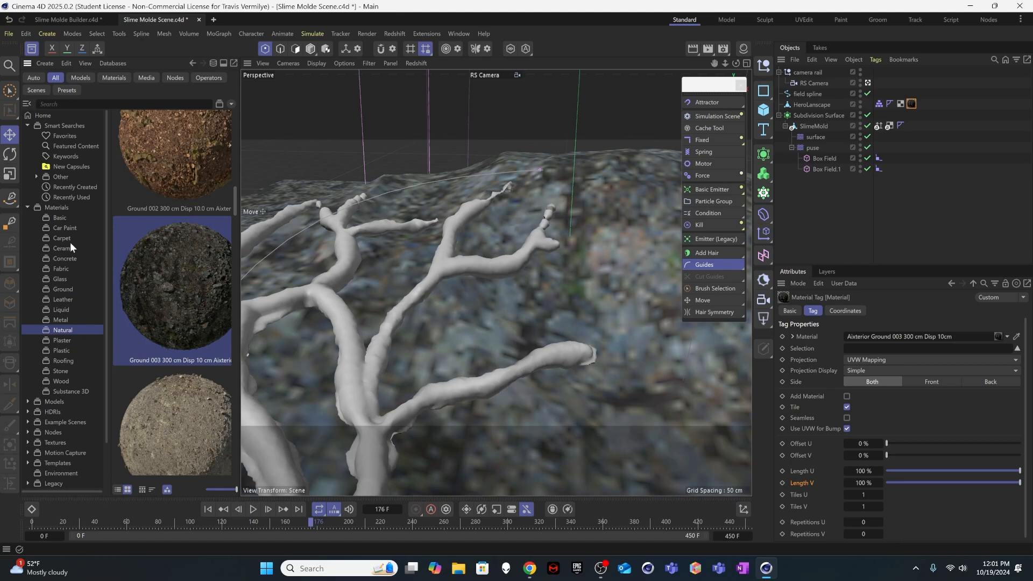
Step: Find Liquid Honey 001 among the Liquid materials and apply it to the SlimeMold mesh
click(61, 308)
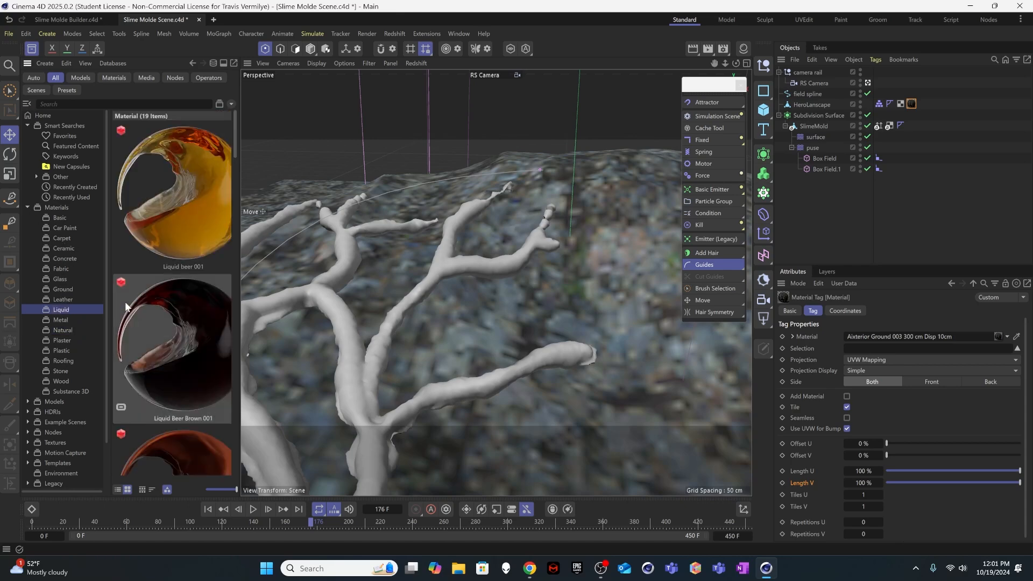
scroll(183, 310, down, 4)
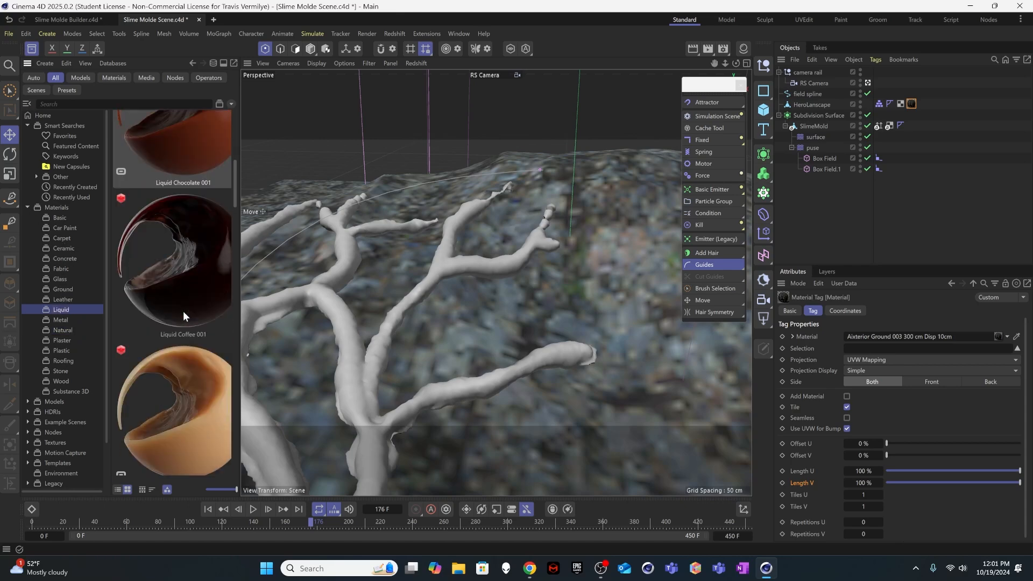
scroll(183, 311, down, 1)
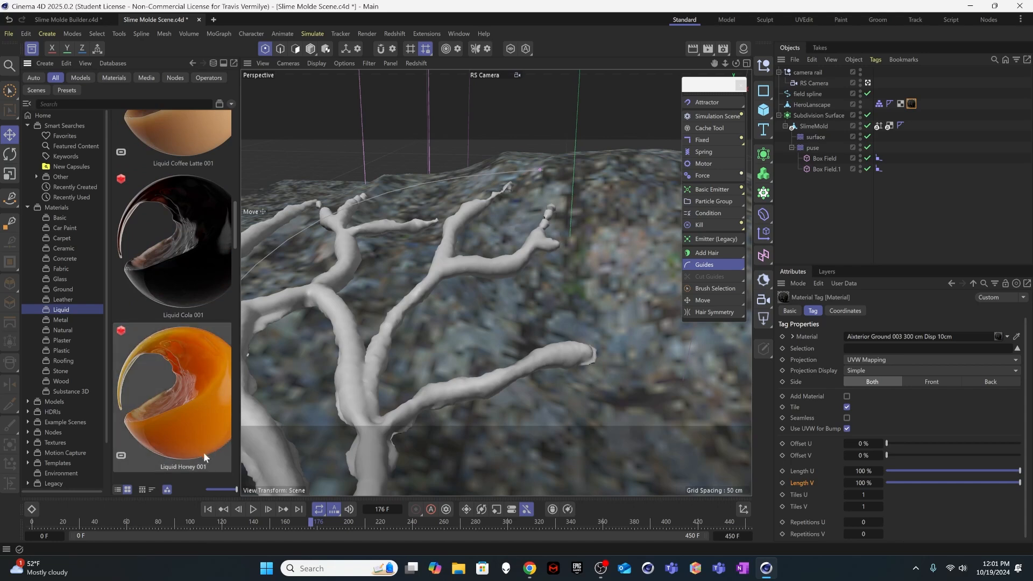
drag(199, 439, 420, 346)
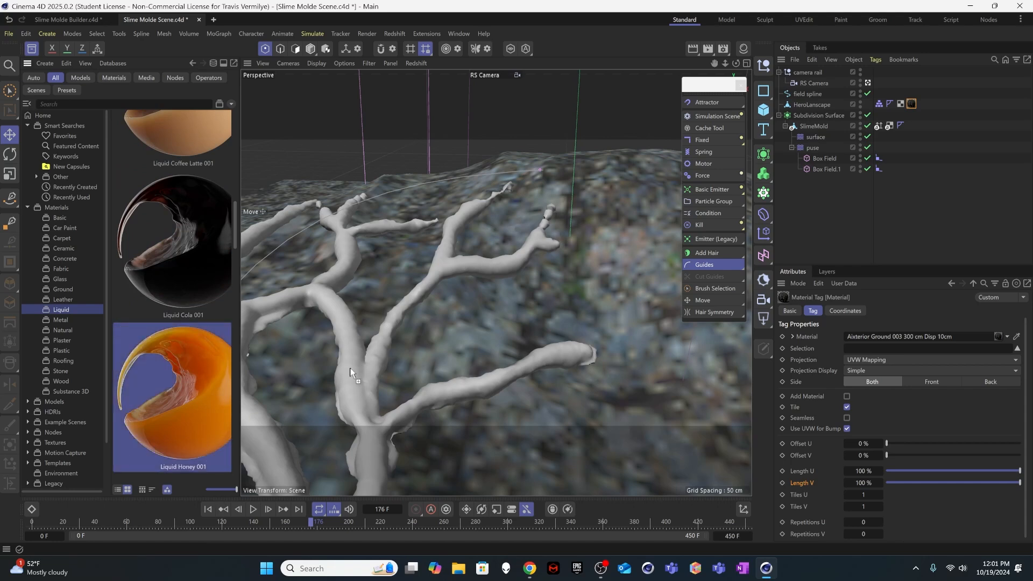
drag(350, 371, 350, 372)
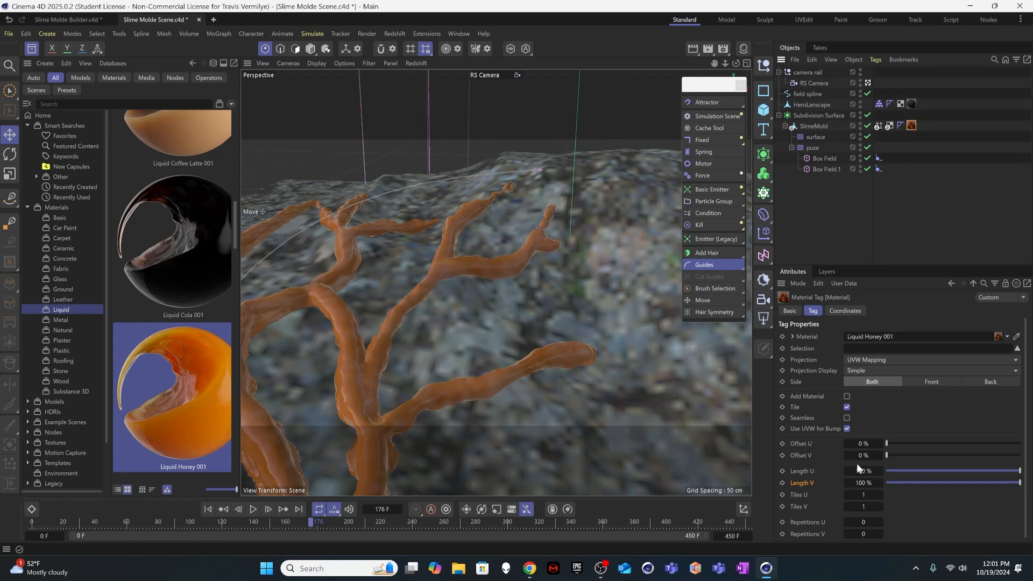
Step: Hide the Asset Browser and start the Redshift IPR in the camera view to preview both materials
click(32, 49)
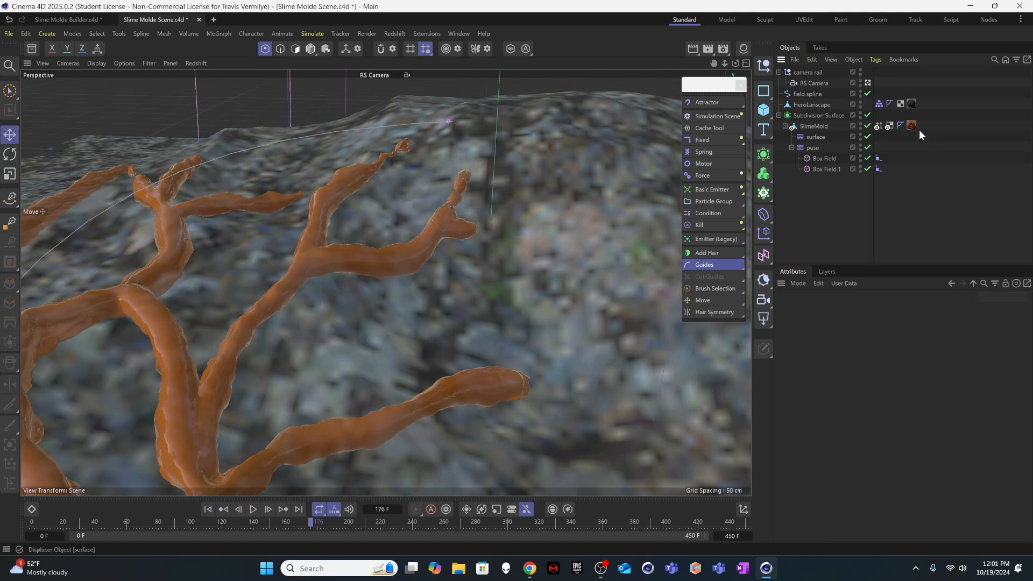
click(206, 63)
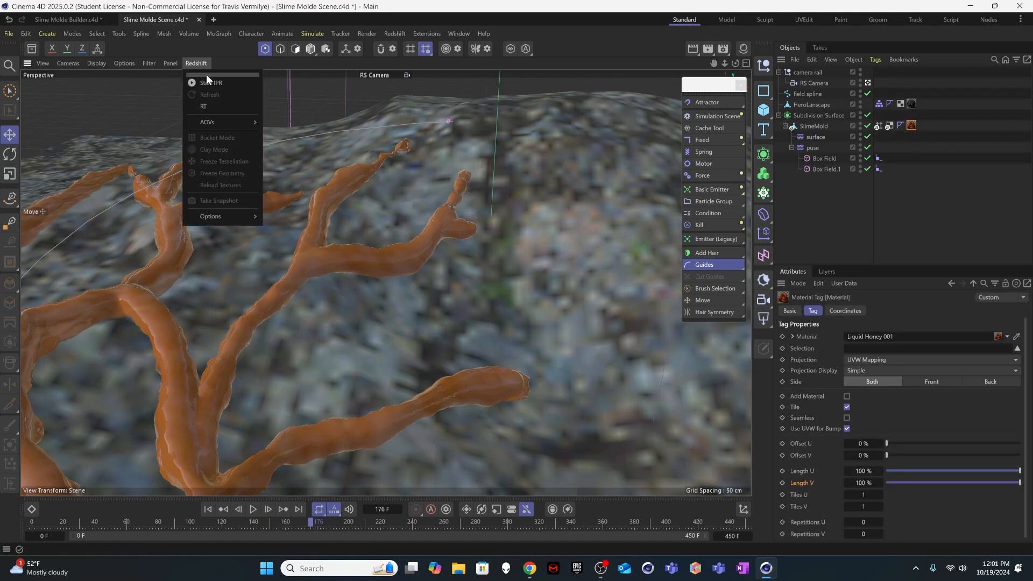
click(205, 73)
click(210, 79)
drag(220, 58, 0, 175)
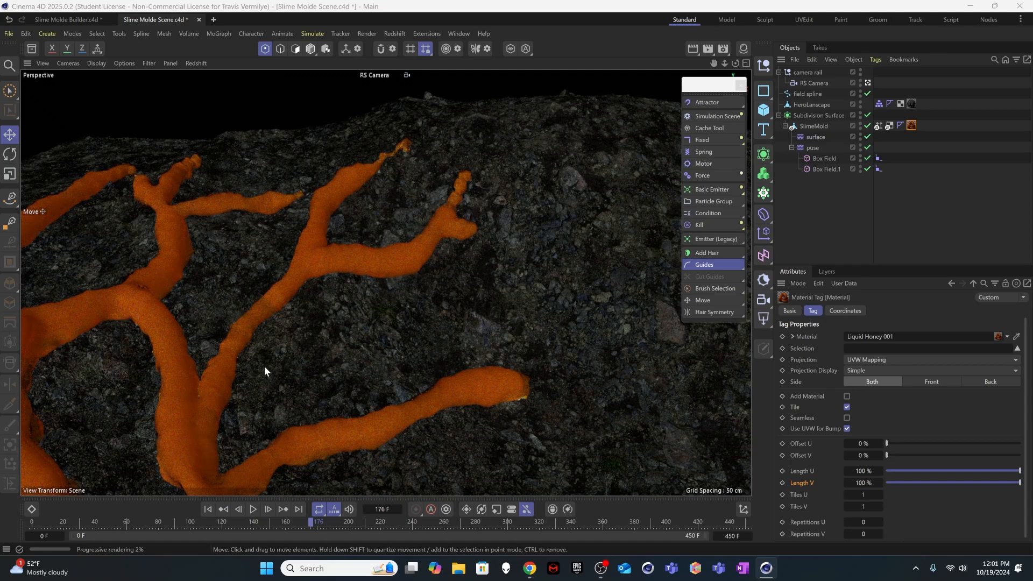
Step: Save the scene and display the HDRIs category in the Asset Browser with smaller thumbnails
click(33, 49)
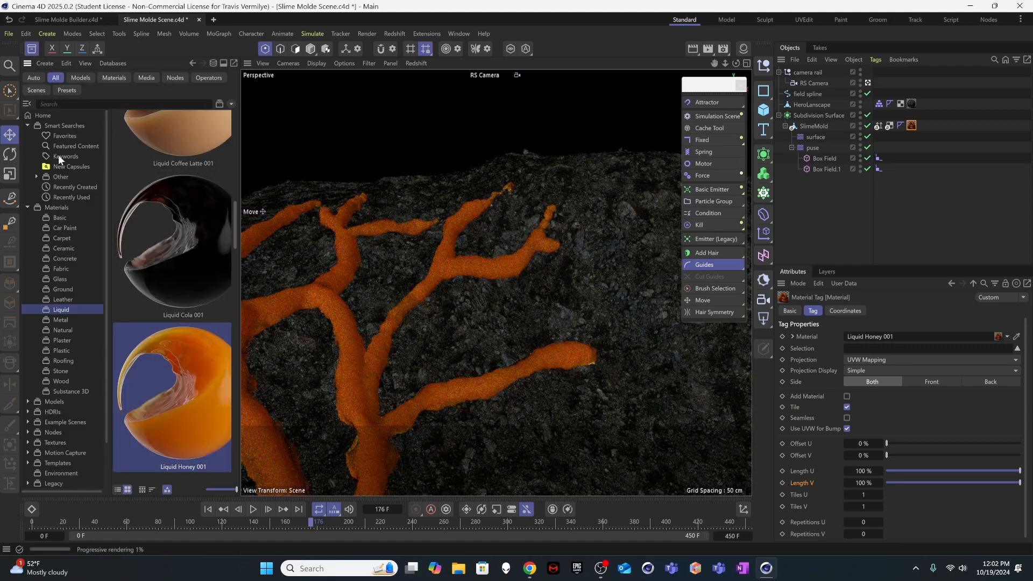
click(28, 207)
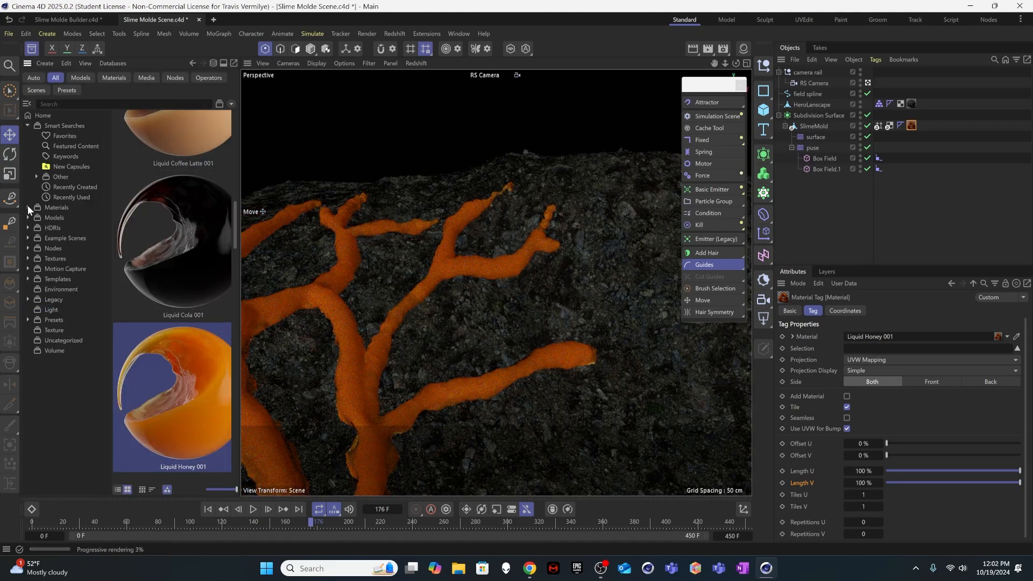
key(ctrl+s)
click(54, 228)
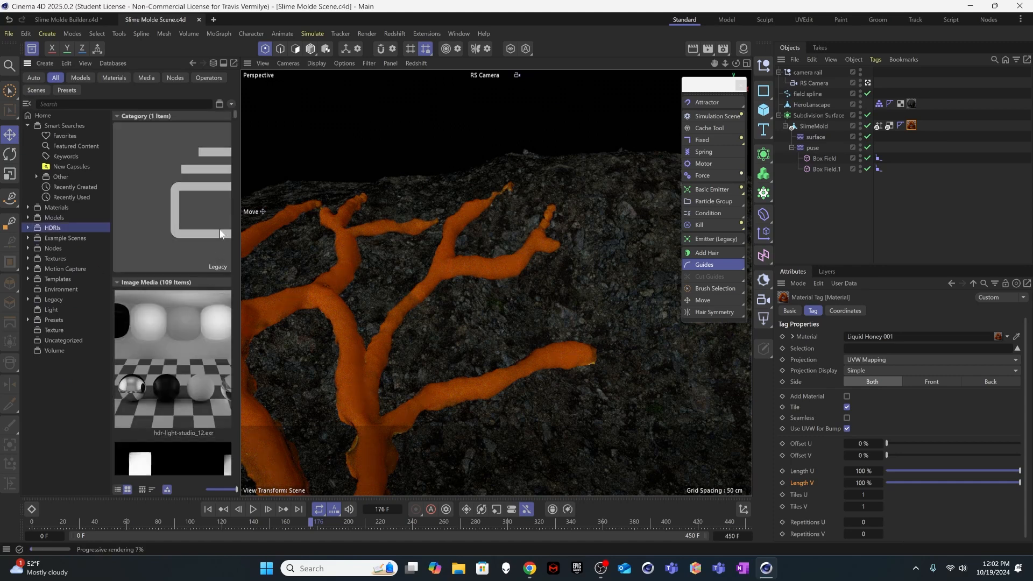
drag(228, 489, 226, 490)
scroll(186, 290, down, 5)
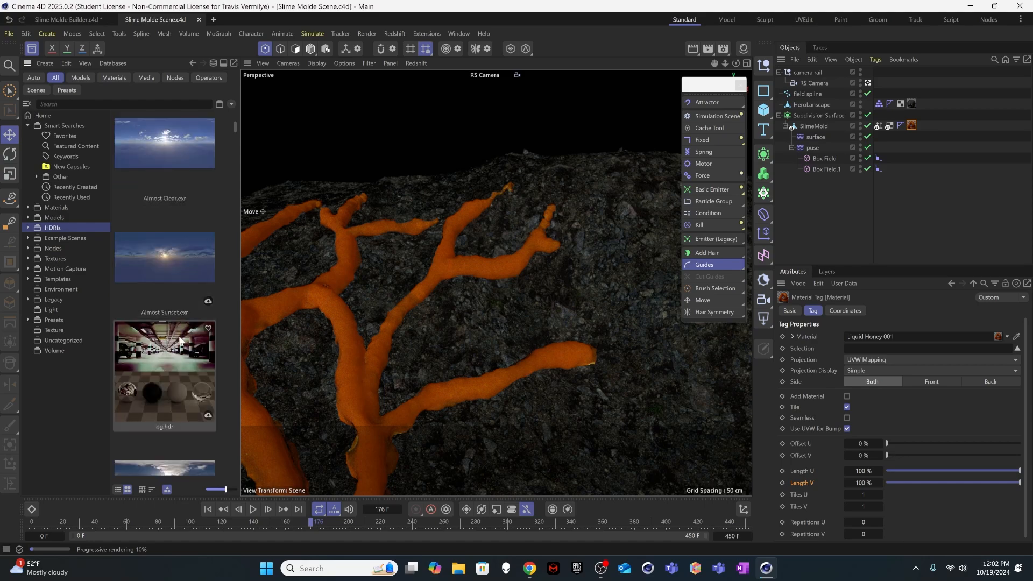
scroll(149, 321, down, 1)
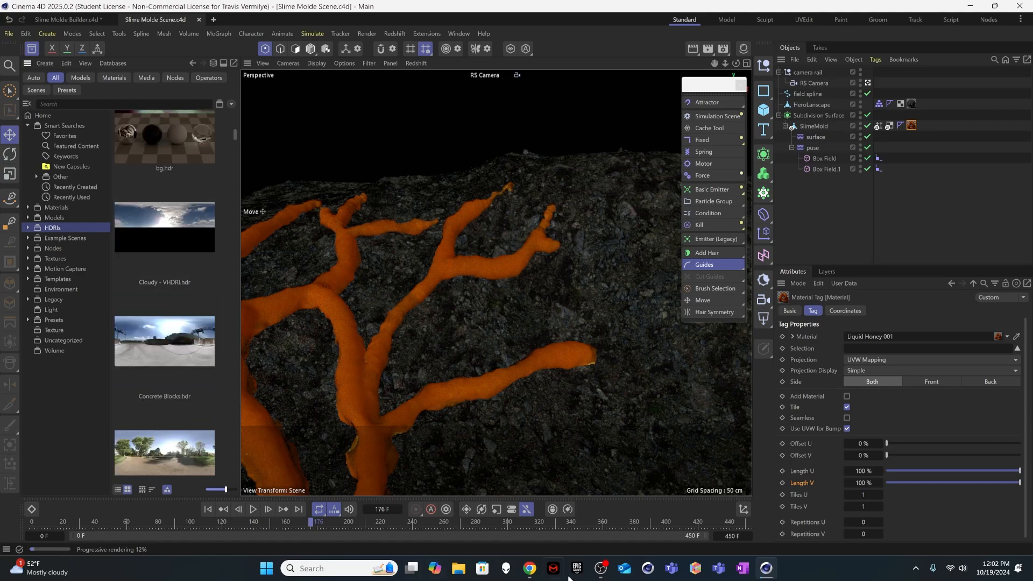
Step: Switch to Chrome, examine the lighting in The Last of Us opening credits at 0:11, and return to Cinema 4D
click(531, 569)
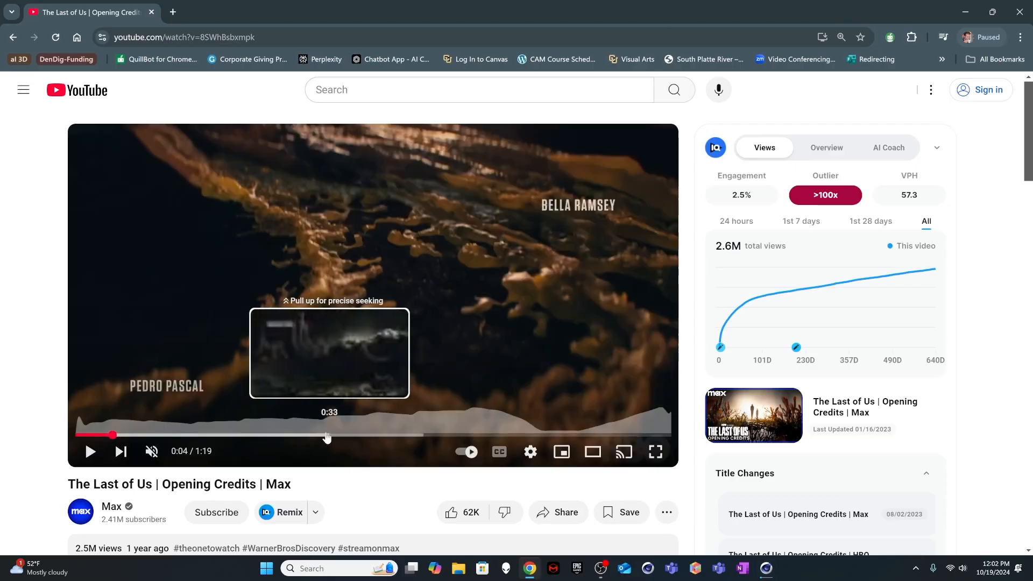
click(157, 436)
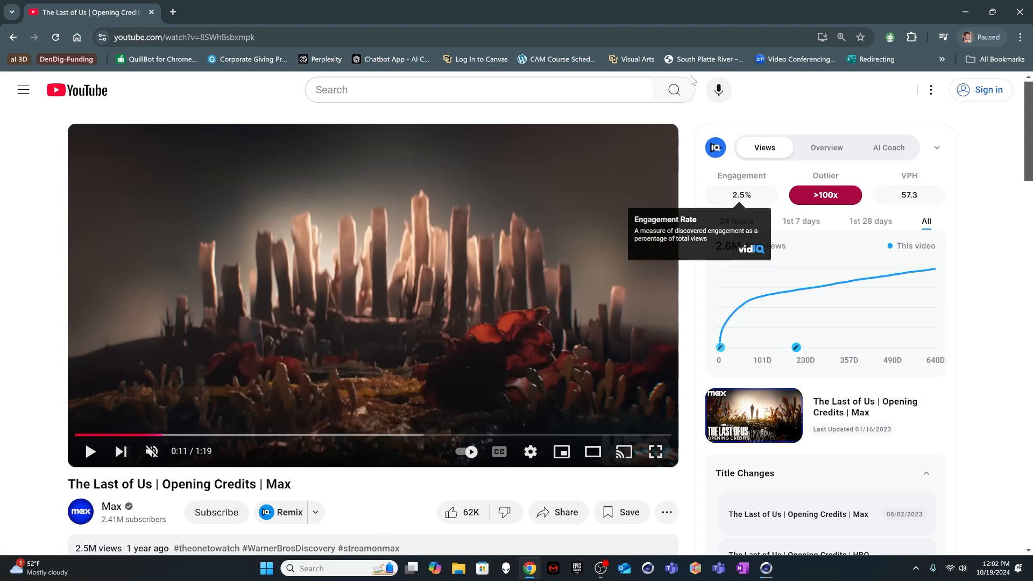
click(766, 569)
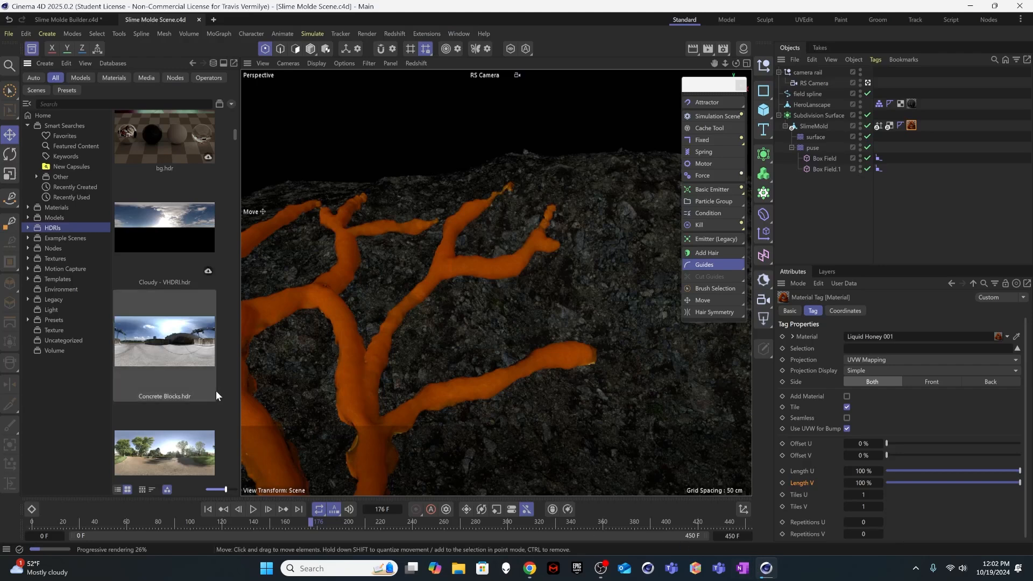
Step: Find the jhdri-v1_ext_cloudy_haugen image among the HDRIs, download it, and add it to the scene as a dome light
scroll(157, 407, down, 6)
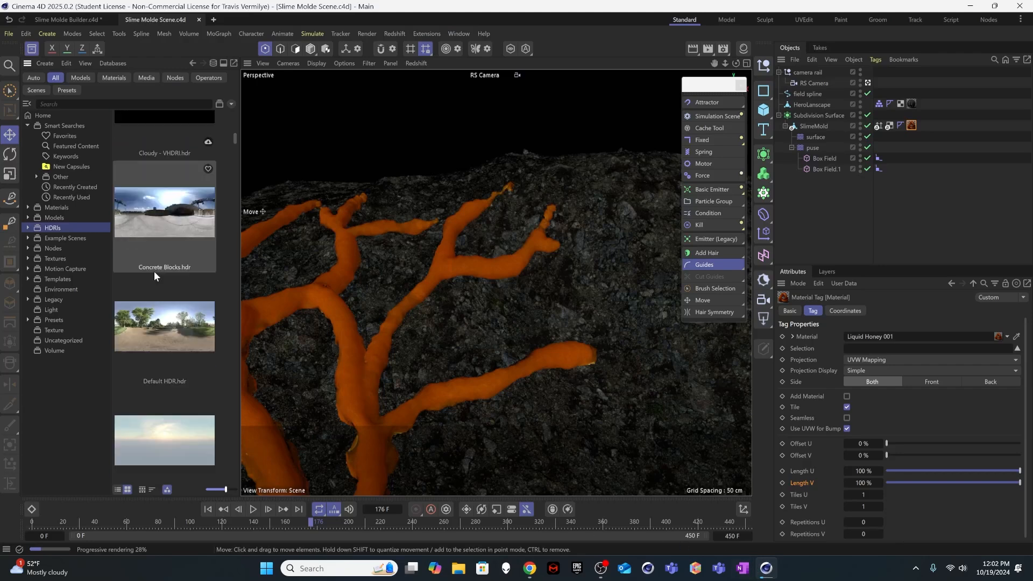
scroll(165, 275, down, 1)
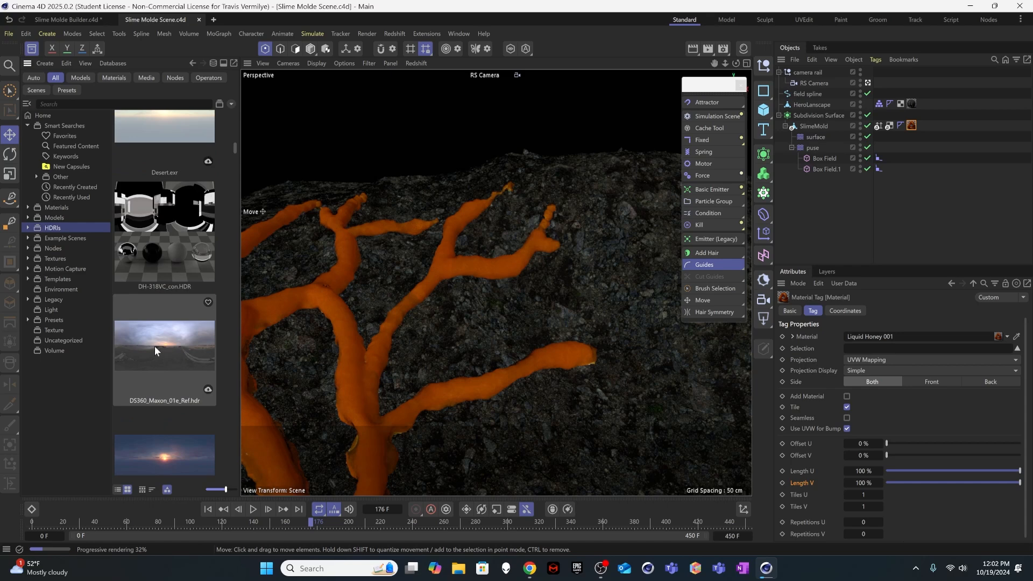
scroll(191, 372, down, 5)
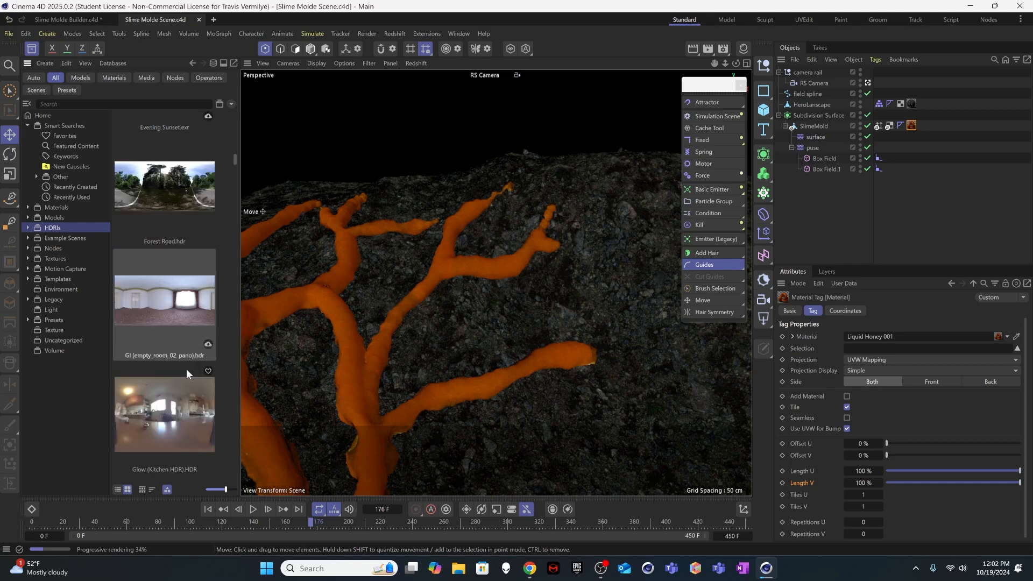
scroll(198, 372, down, 8)
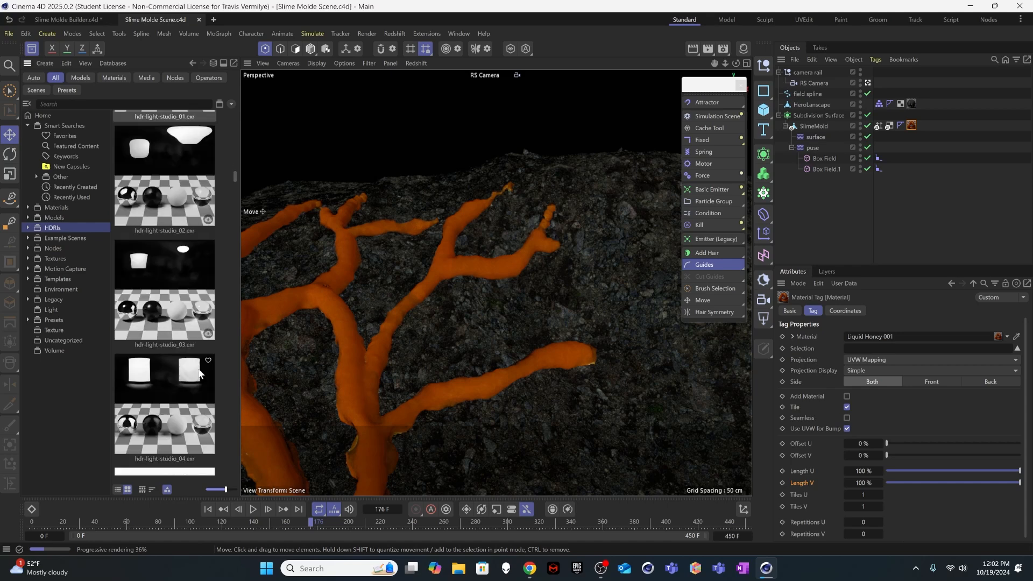
scroll(198, 373, down, 20)
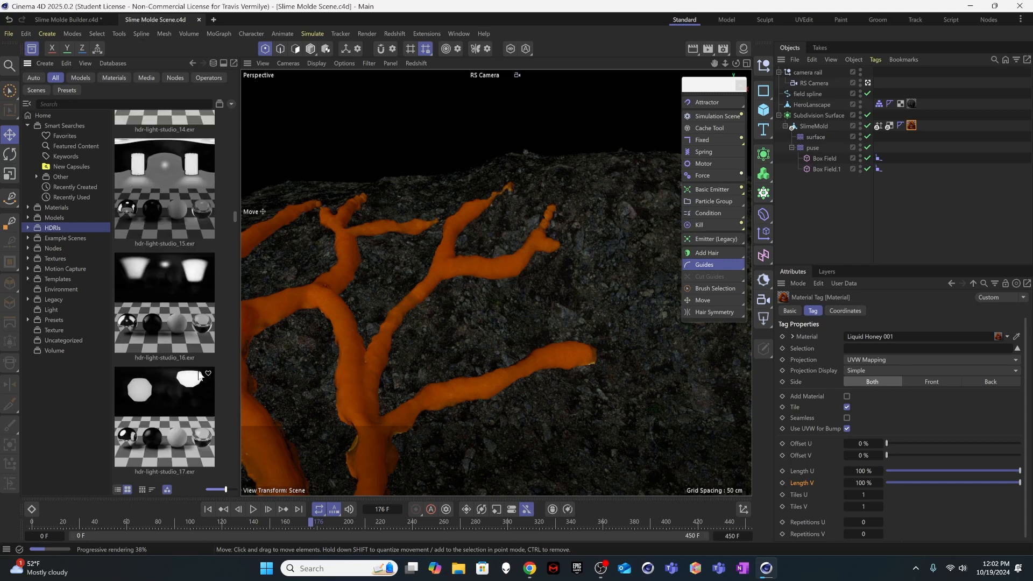
scroll(198, 370, down, 15)
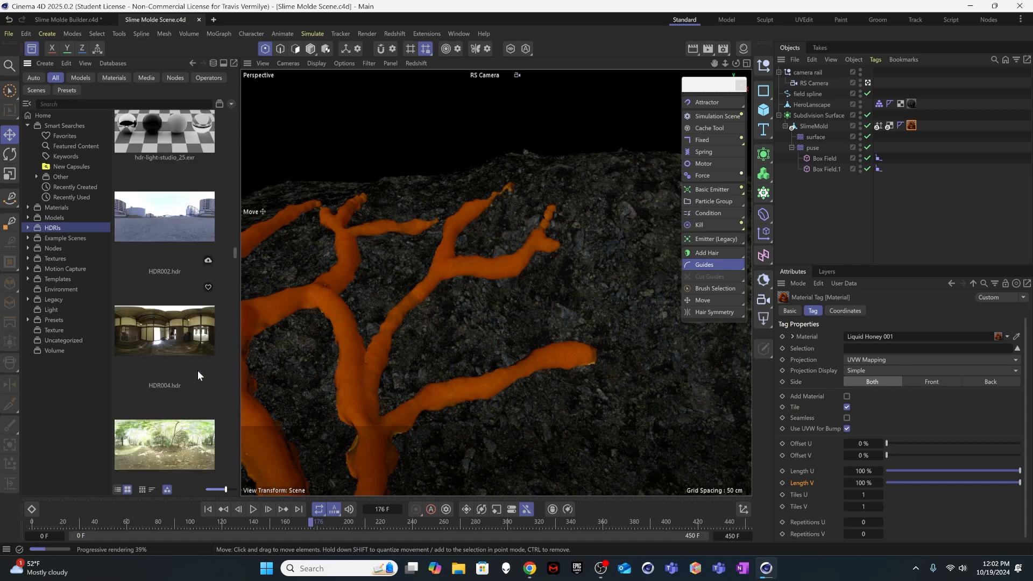
scroll(198, 371, down, 15)
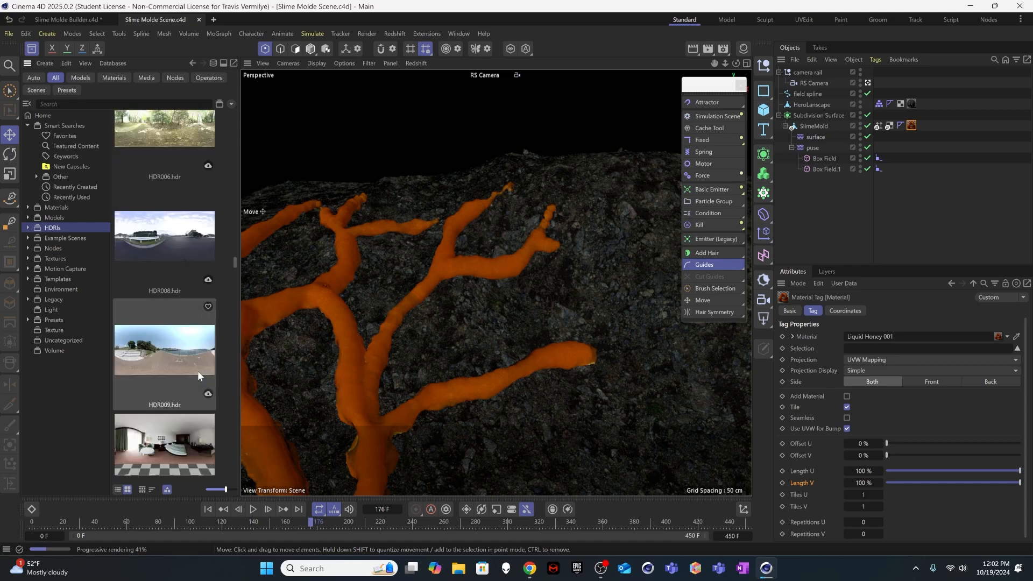
scroll(198, 376, down, 4)
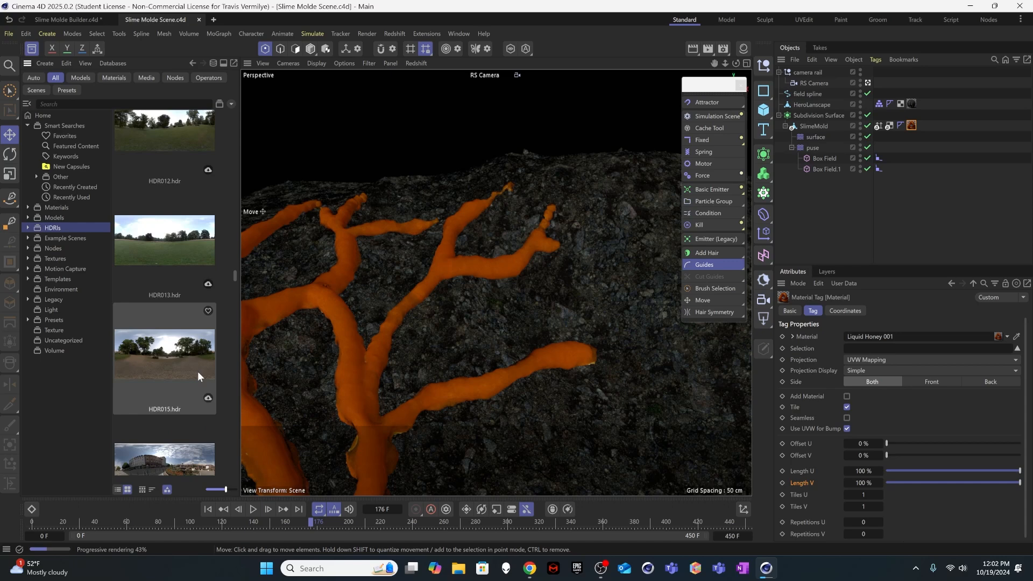
scroll(198, 371, down, 12)
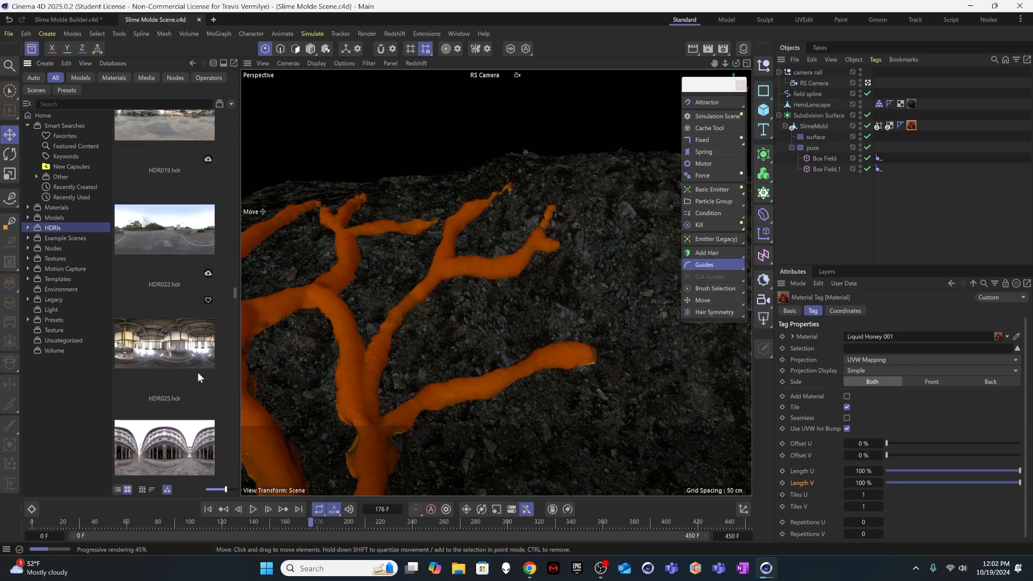
scroll(198, 372, down, 5)
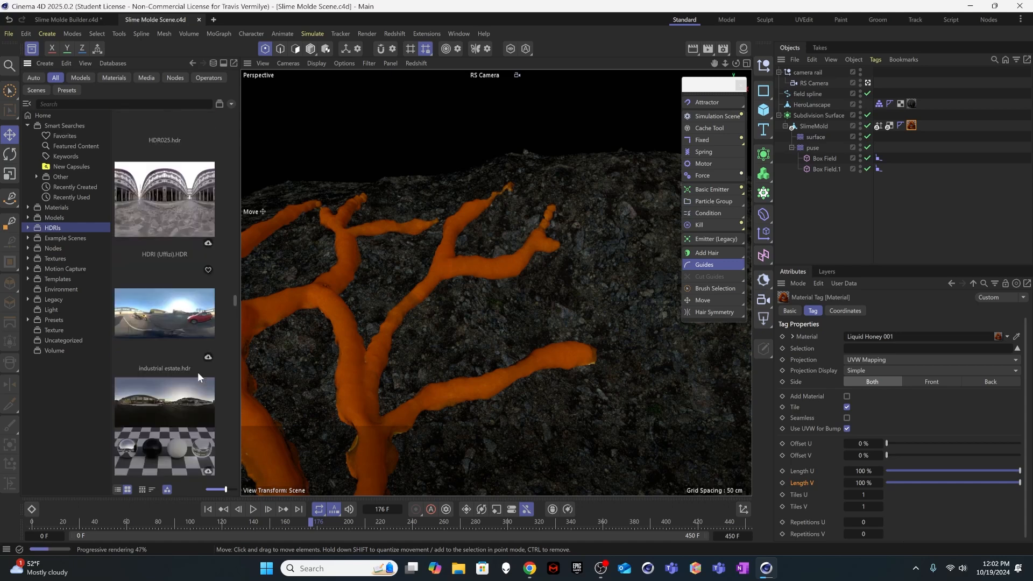
scroll(198, 377, down, 5)
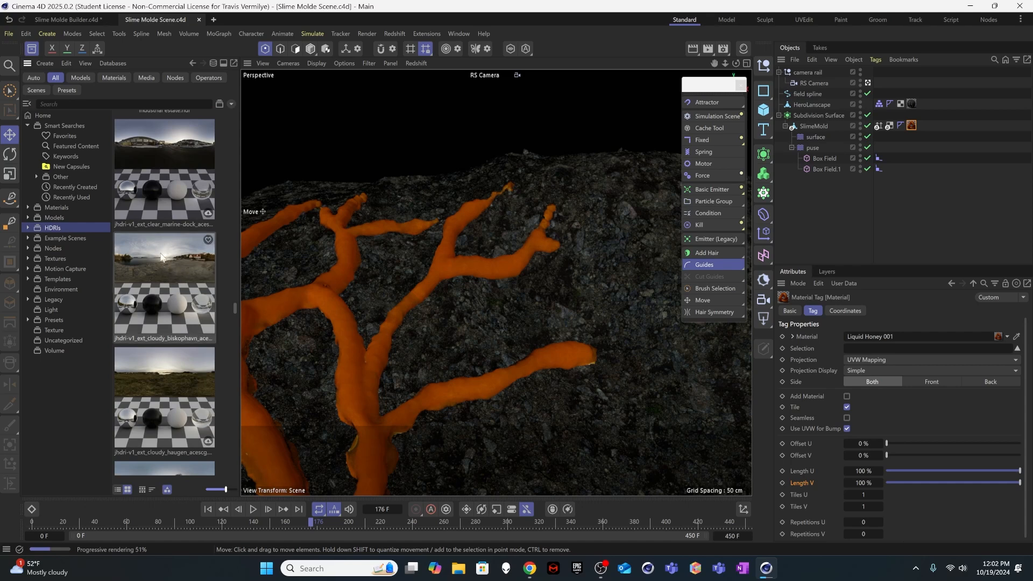
click(168, 384)
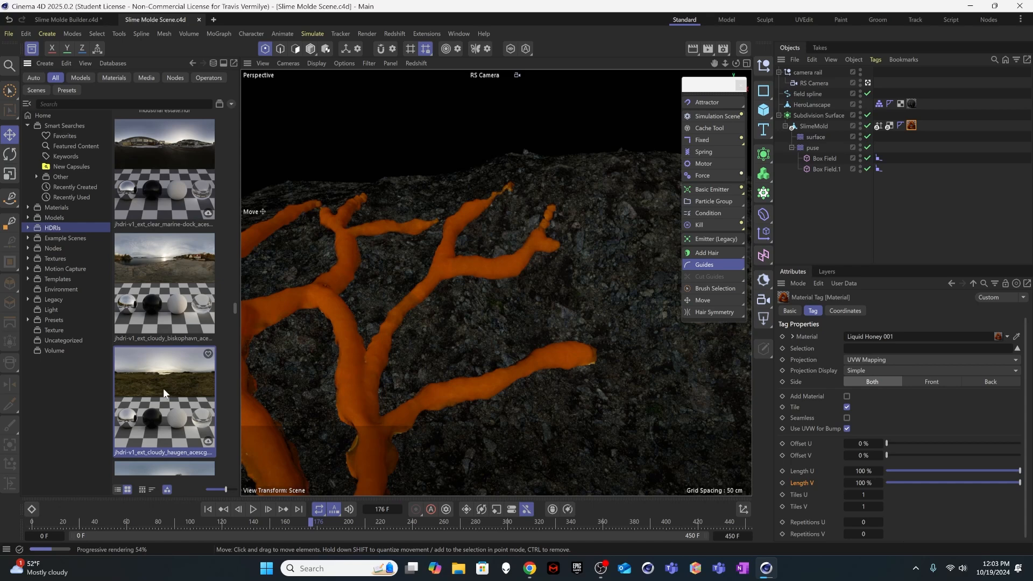
click(208, 442)
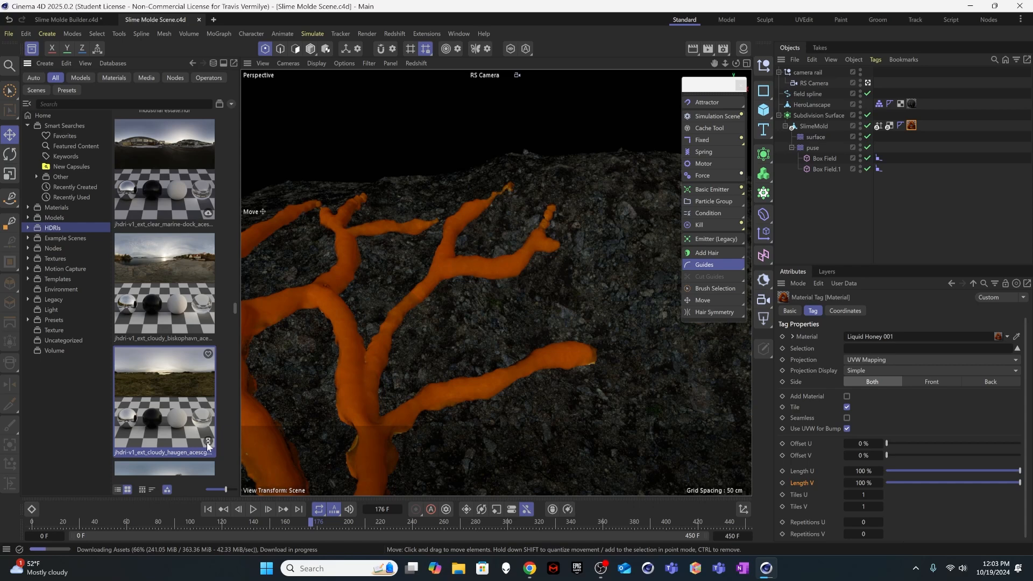
double_click(176, 374)
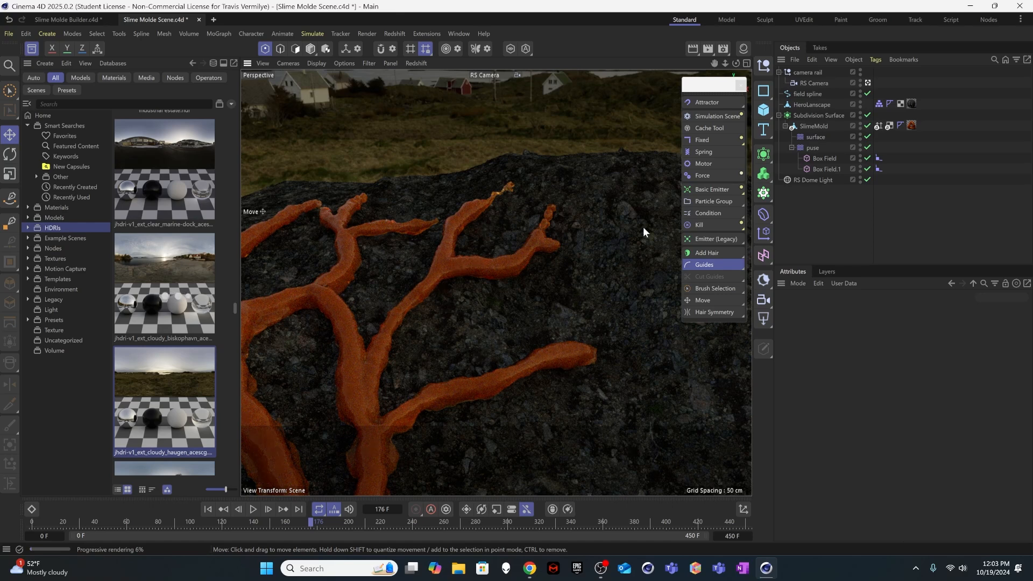
Step: Set the RS Dome Light's exposure to 1 and scrub the animation to frame 288 to preview the lighting
click(818, 180)
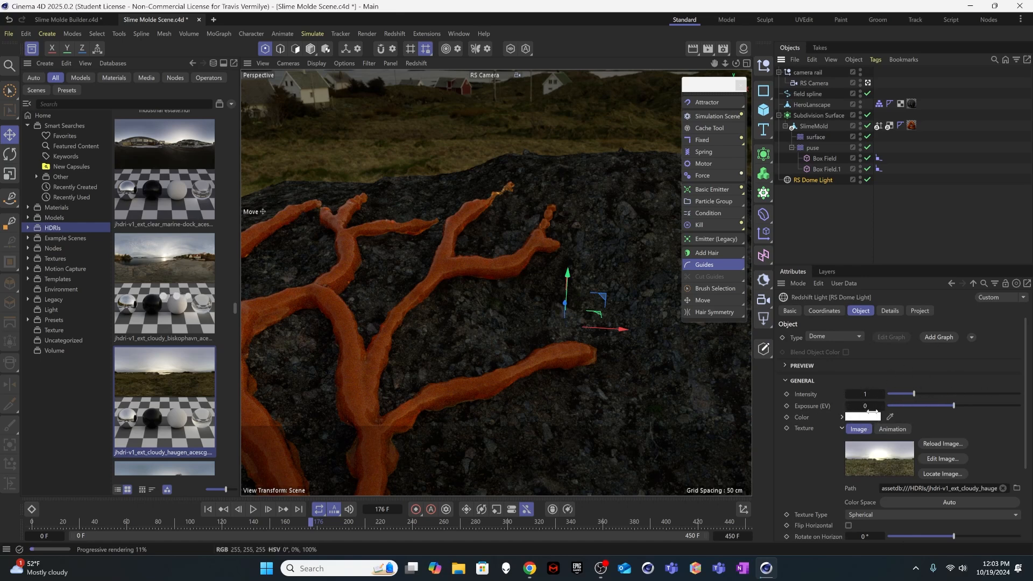
drag(870, 405, 877, 406)
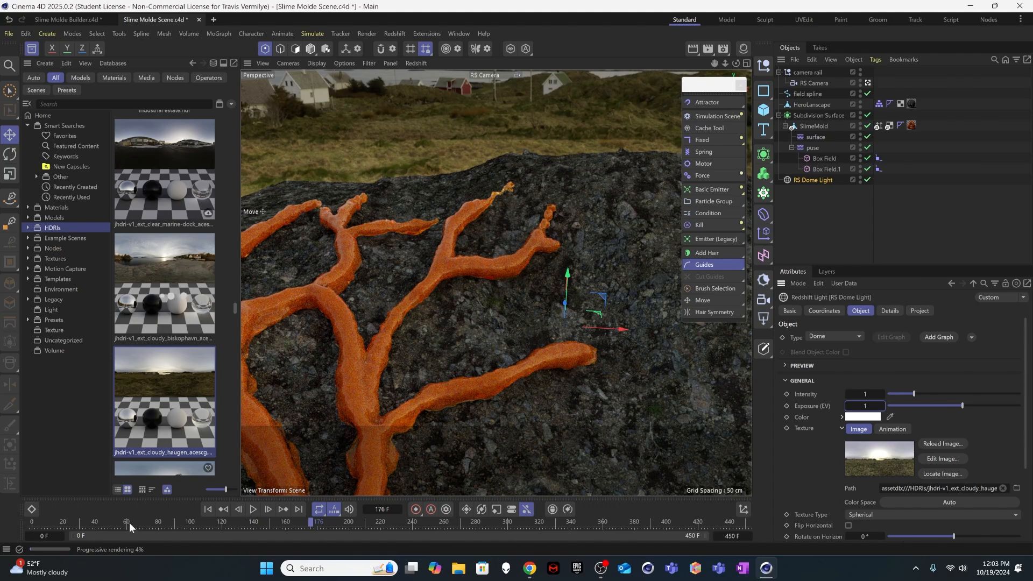
drag(129, 521, 487, 519)
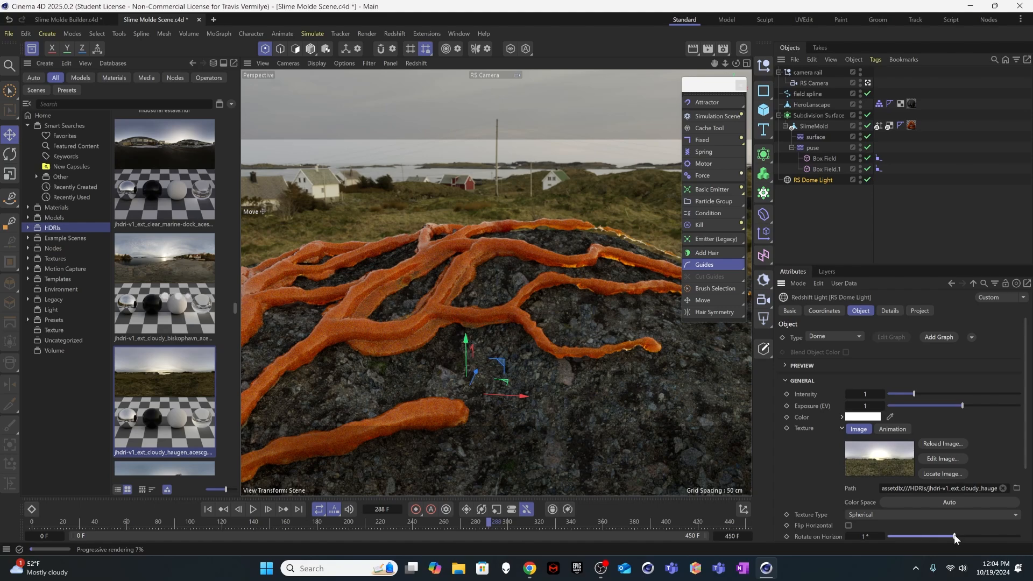
Step: Rotate the RS Dome Light's environment texture on the horizon to 102°
drag(956, 536, 1000, 537)
drag(999, 535, 993, 531)
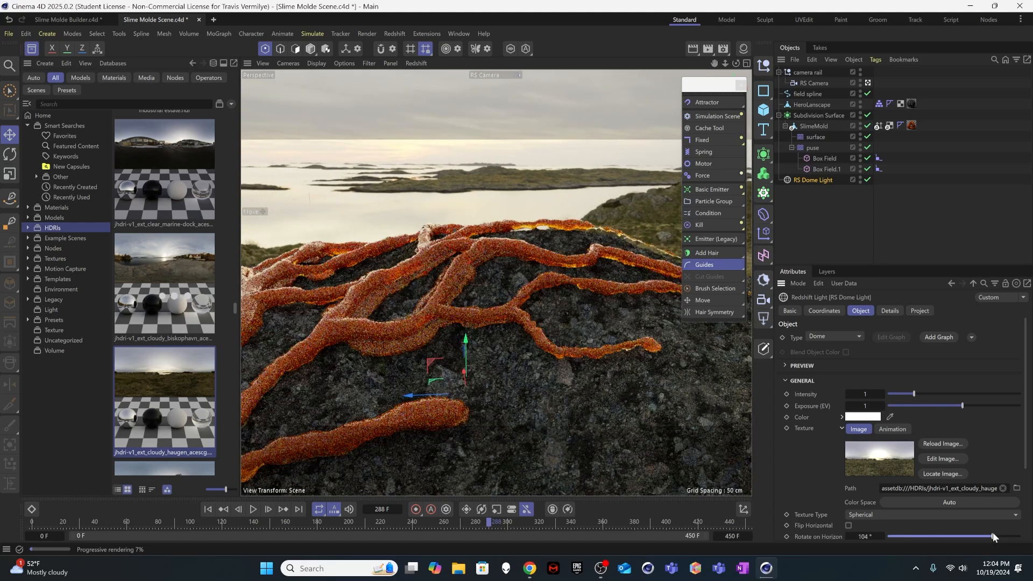
drag(992, 536, 991, 536)
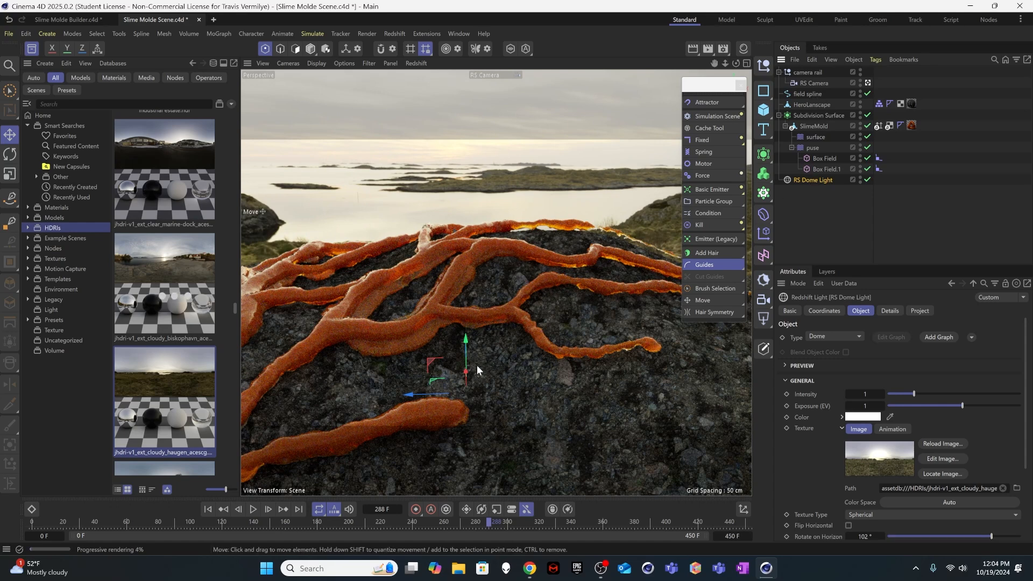
Step: Tilt the RS Dome Light with the Rotate tool until only sky shows behind the terrain, and deselect it
key(r)
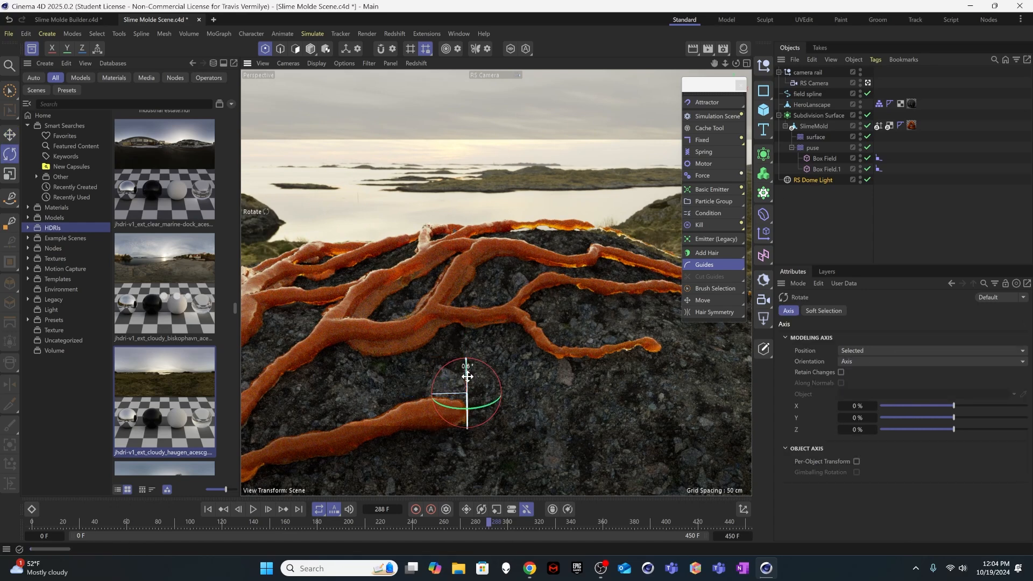
drag(467, 377, 465, 365)
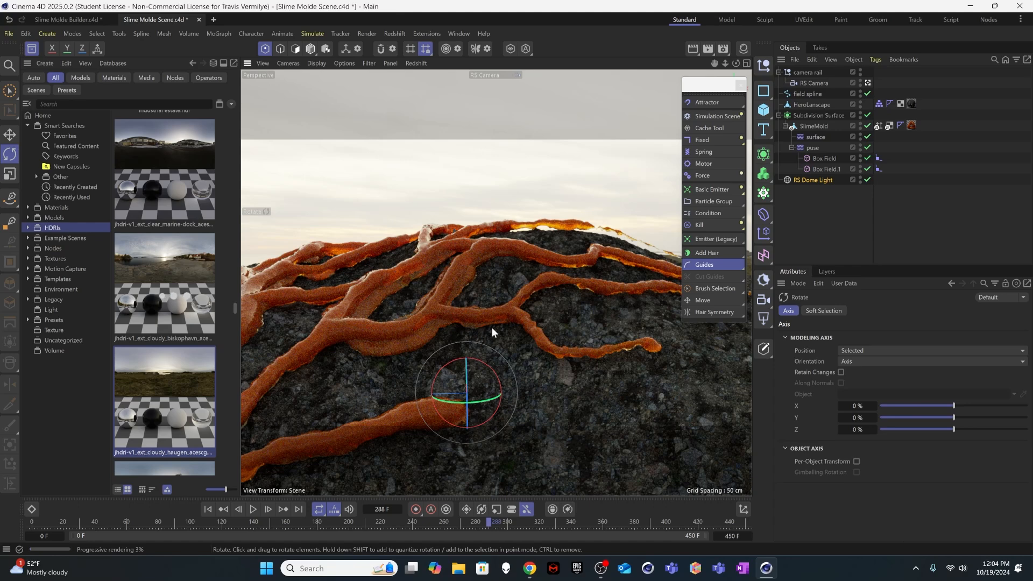
click(806, 222)
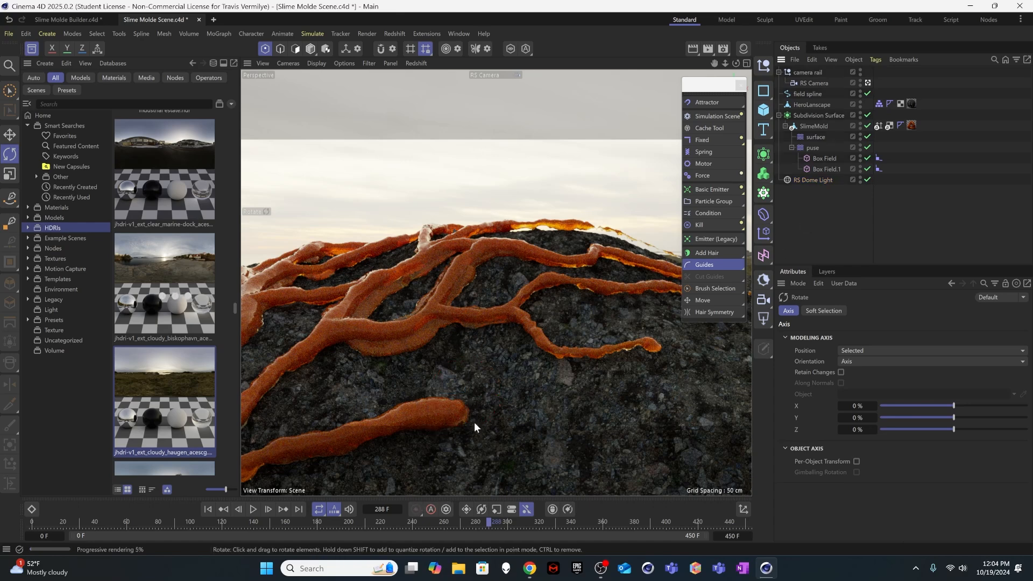
Step: Set the RS Dome Light's exposure to 0 and check the lighting further along the animation
click(815, 83)
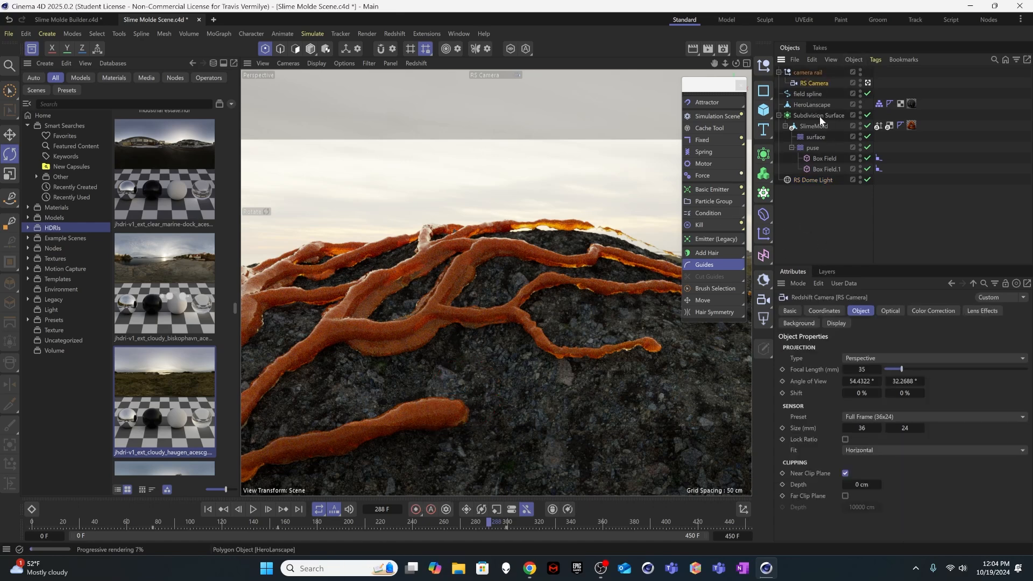
click(817, 170)
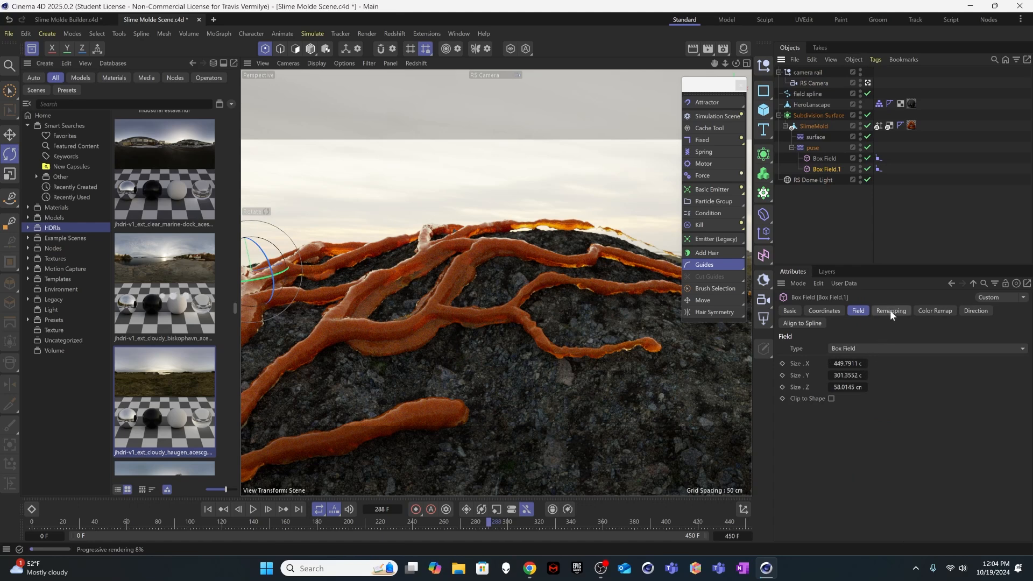
click(812, 180)
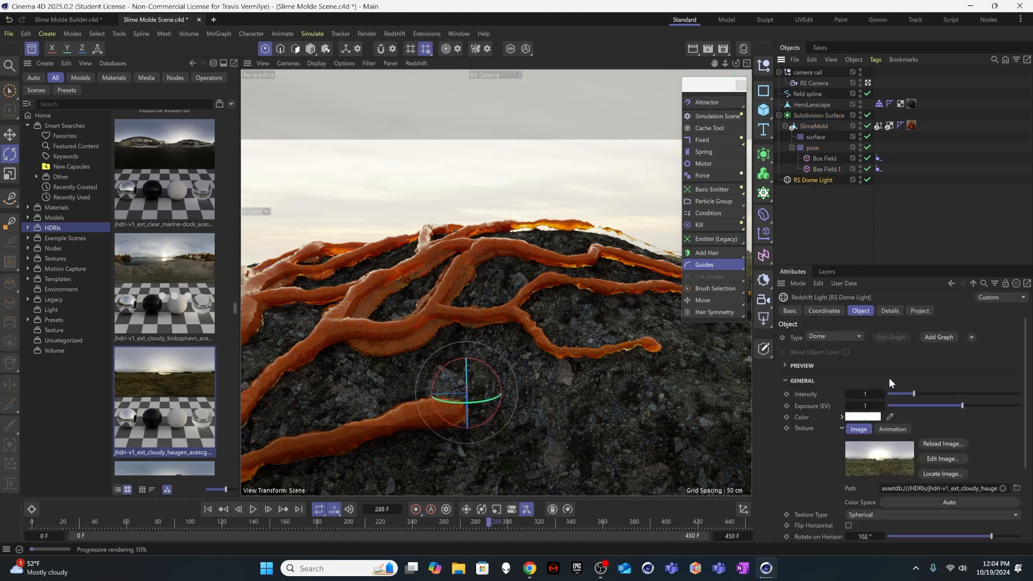
drag(865, 406, 834, 401)
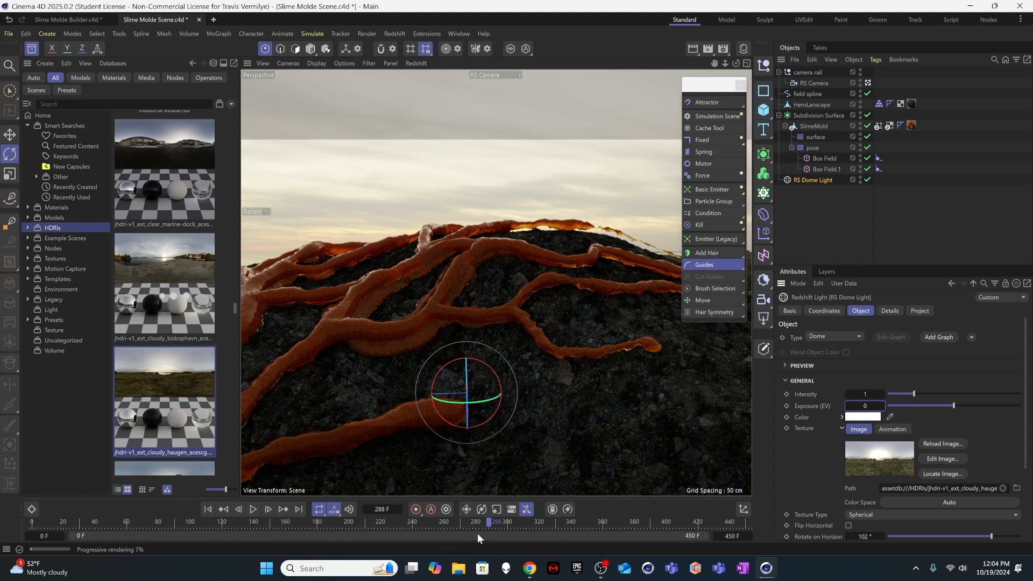
drag(489, 520, 521, 523)
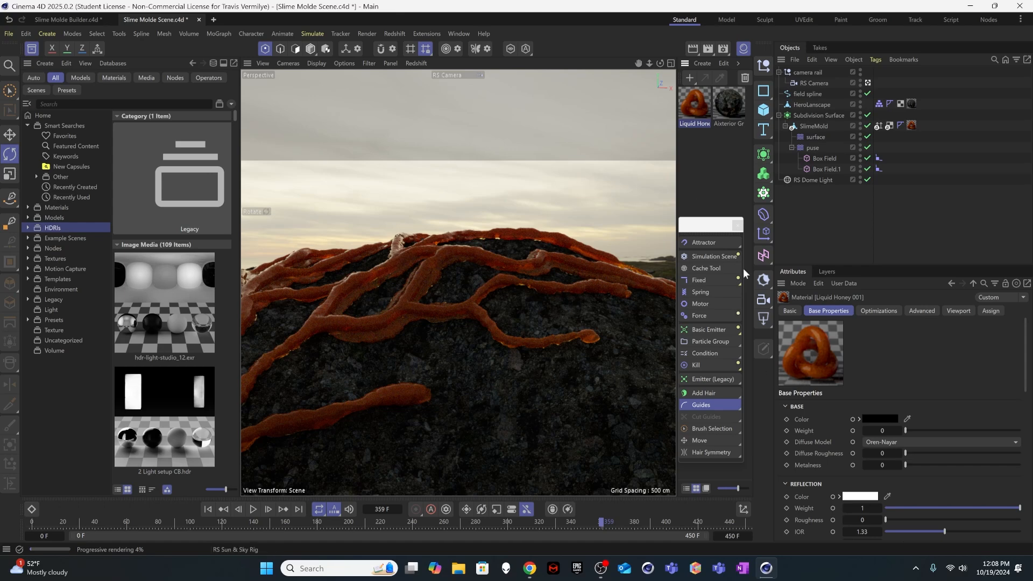
Step: Change the Liquid Honey material's transmission color to a bright yellow, about R 232, G 184, B 0
scroll(840, 436, down, 5)
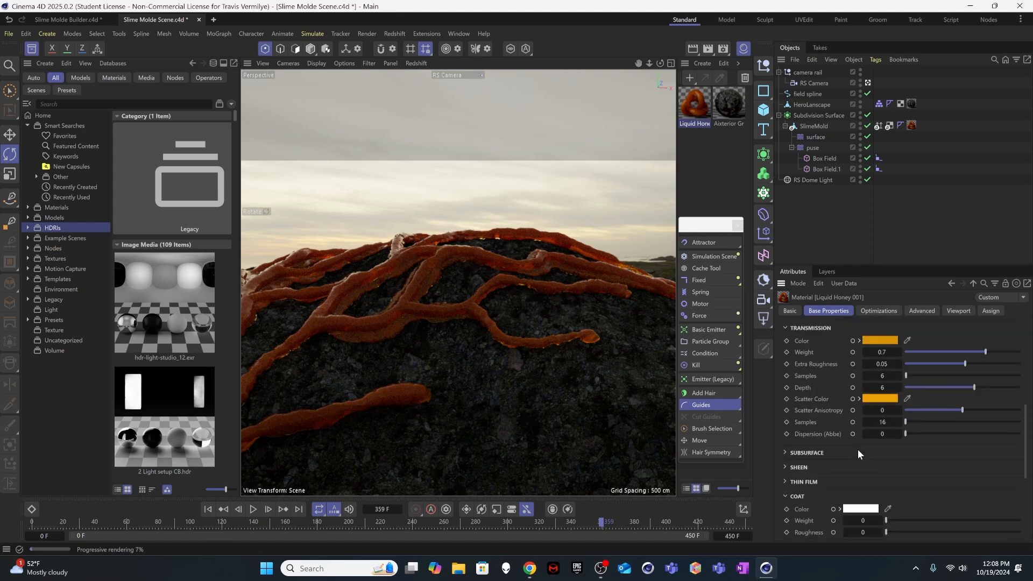
scroll(874, 352, up, 5)
scroll(874, 368, down, 6)
click(851, 402)
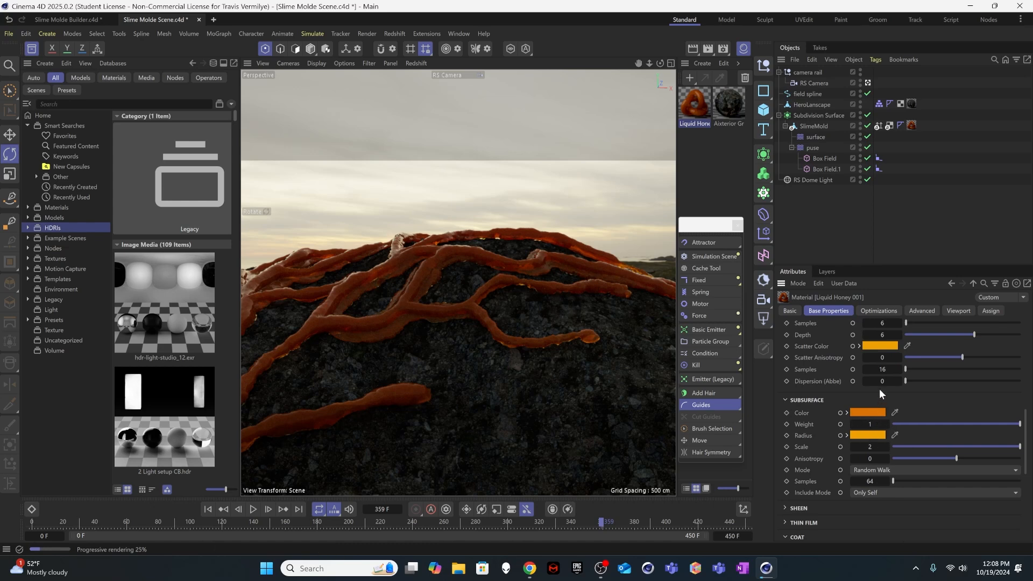
scroll(880, 352, up, 3)
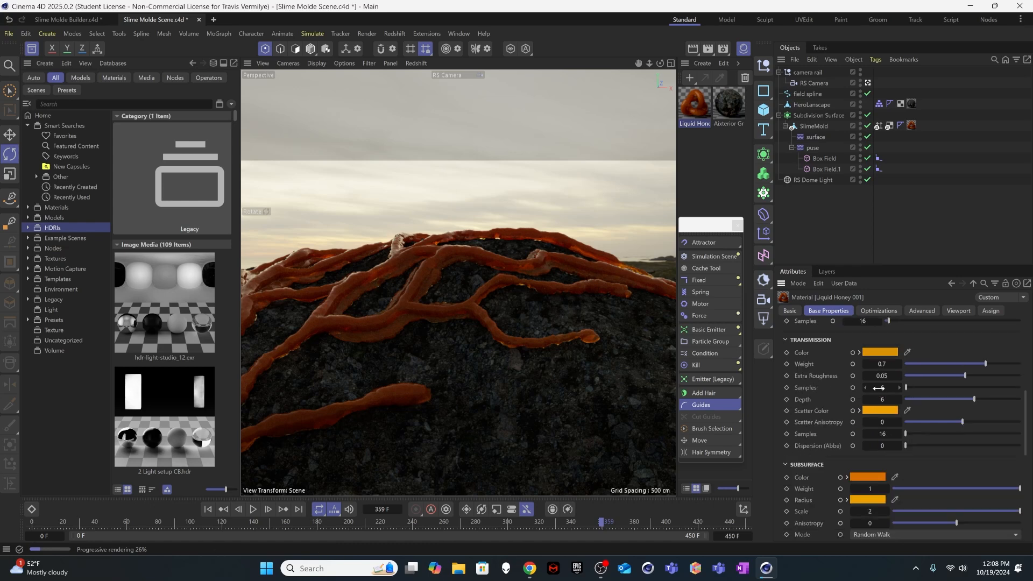
click(880, 352)
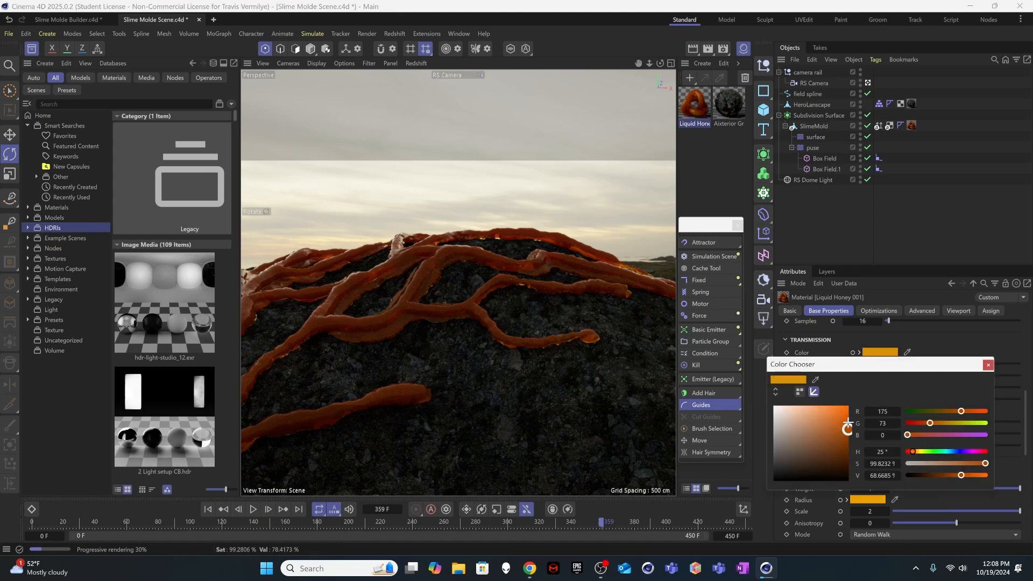
drag(928, 427, 950, 424)
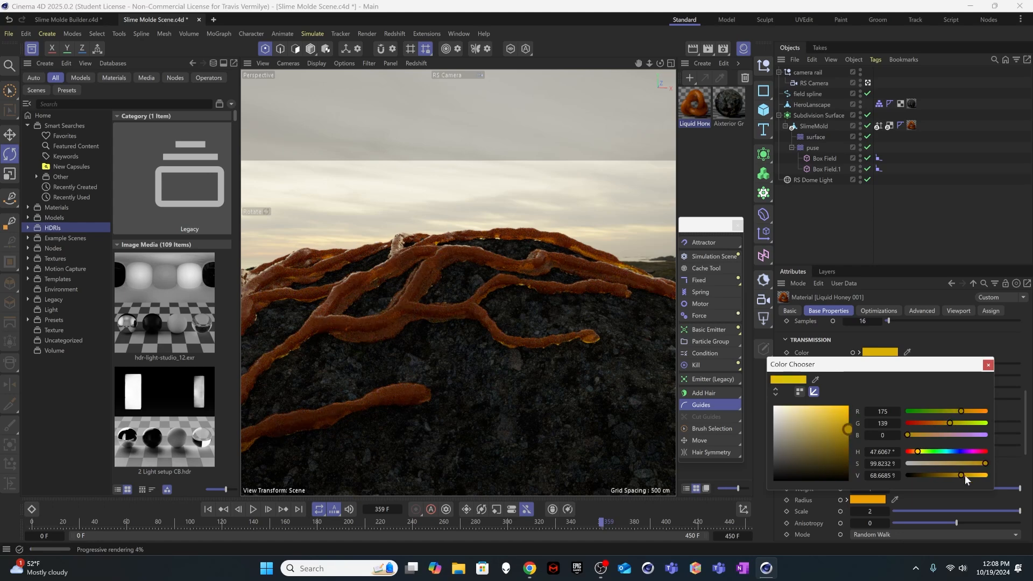
drag(962, 475, 978, 476)
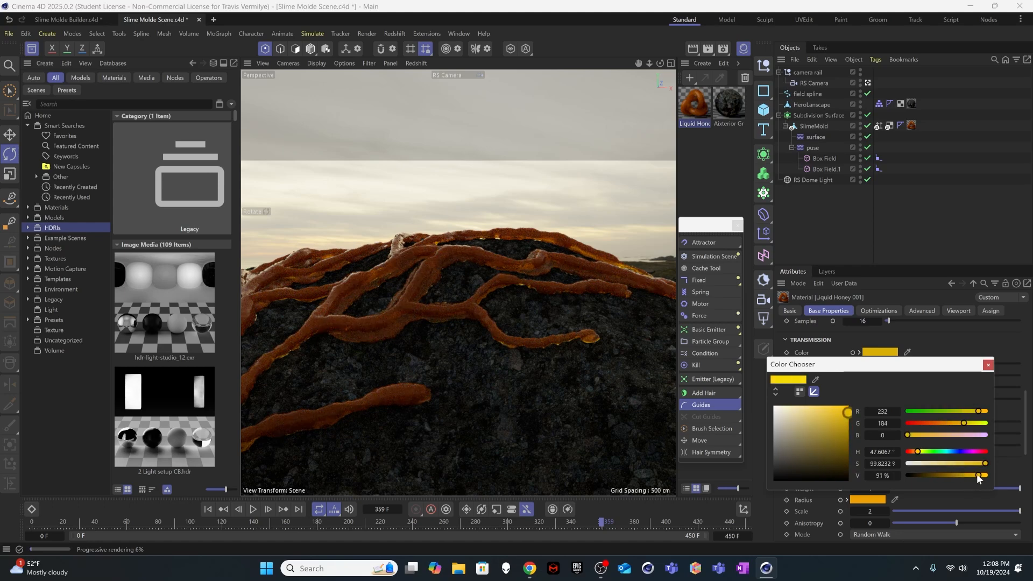
click(988, 365)
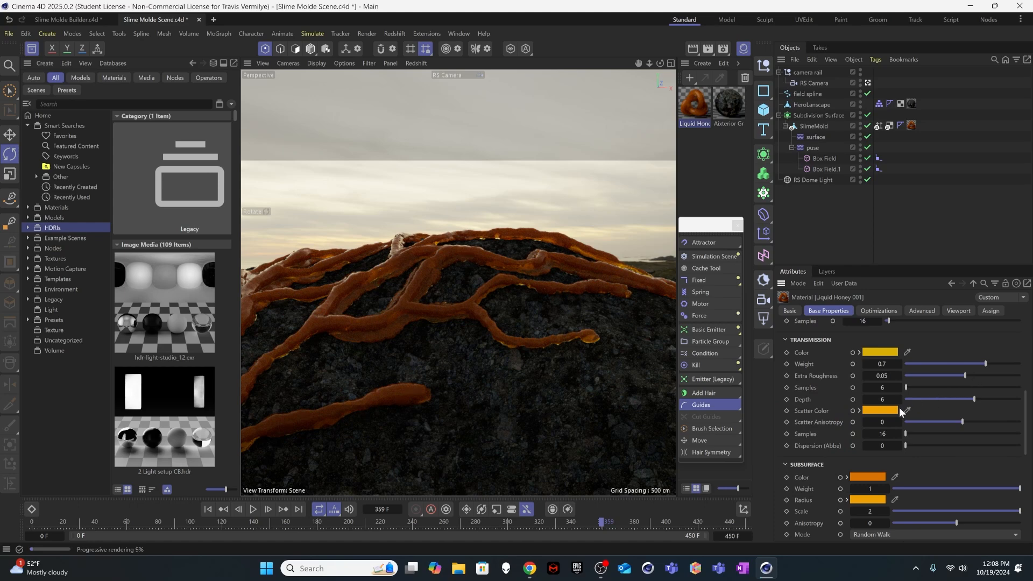
Step: Change the Liquid Honey material's subsurface color to a brighter golden orange, about R 245, G 134, B 0
click(866, 478)
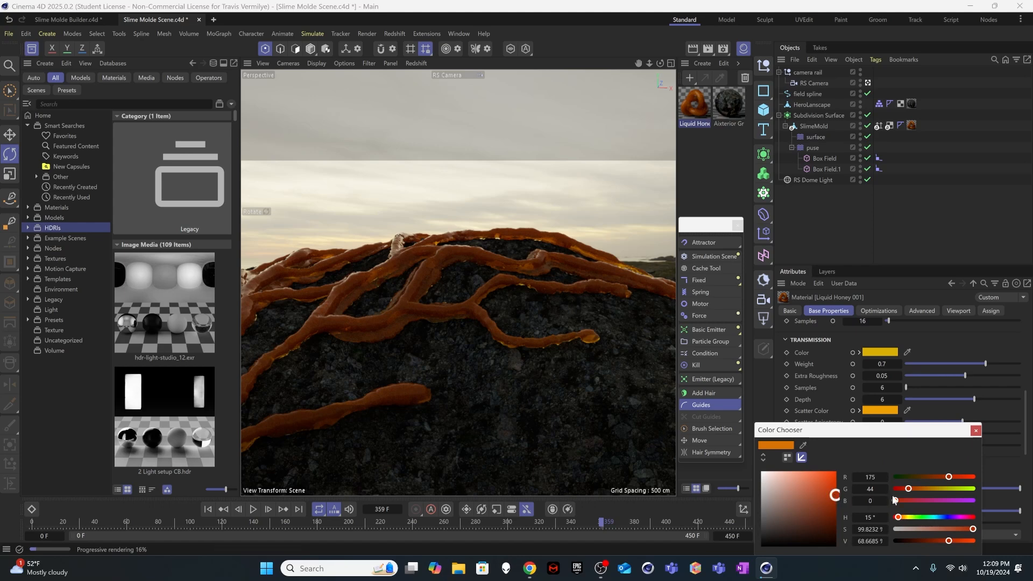
drag(909, 489, 953, 479)
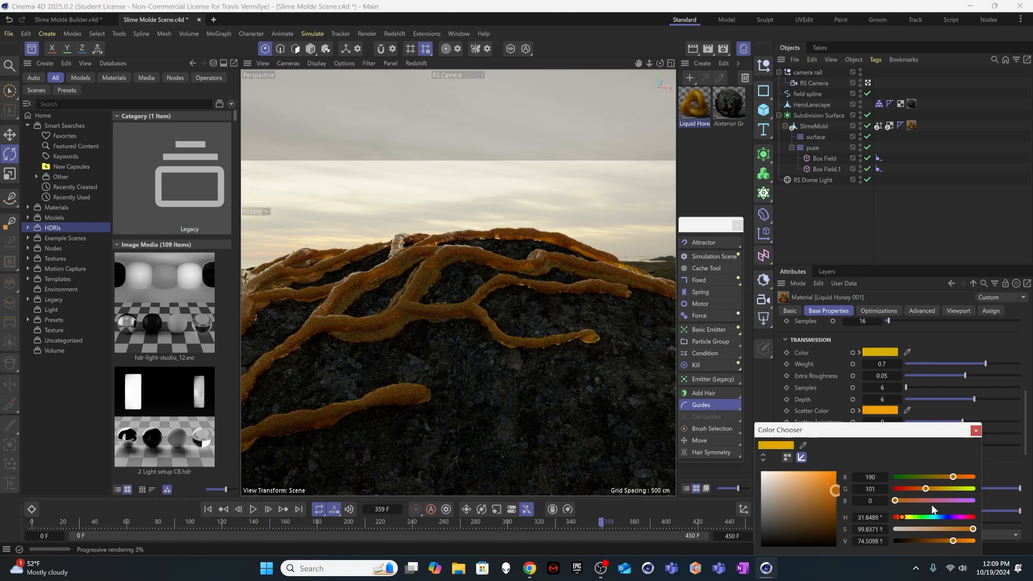
drag(954, 541, 970, 540)
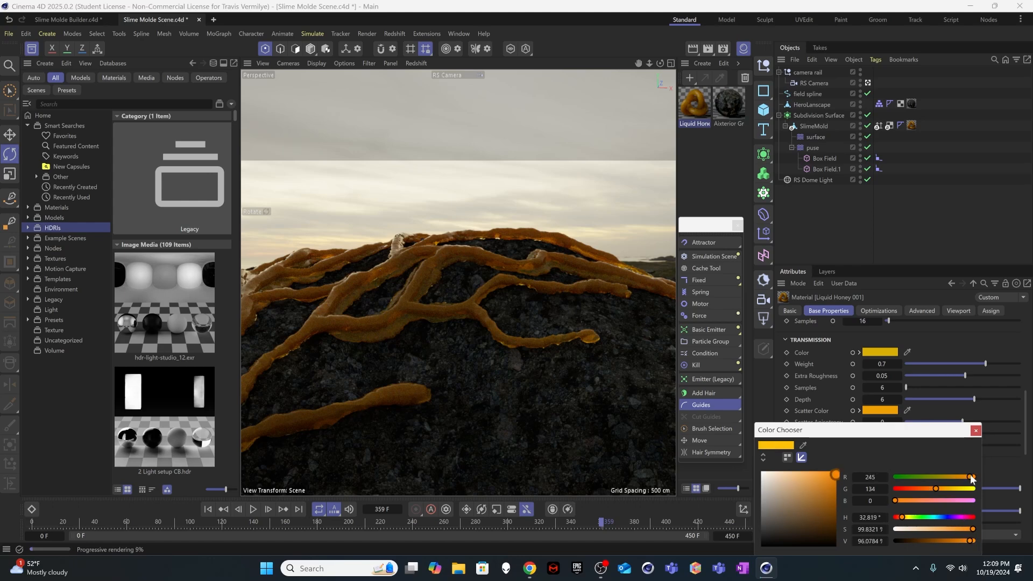
Step: Switch to the browser, check the slime mold colors around 0:06 of The Last of Us opening credits, and close it
click(530, 568)
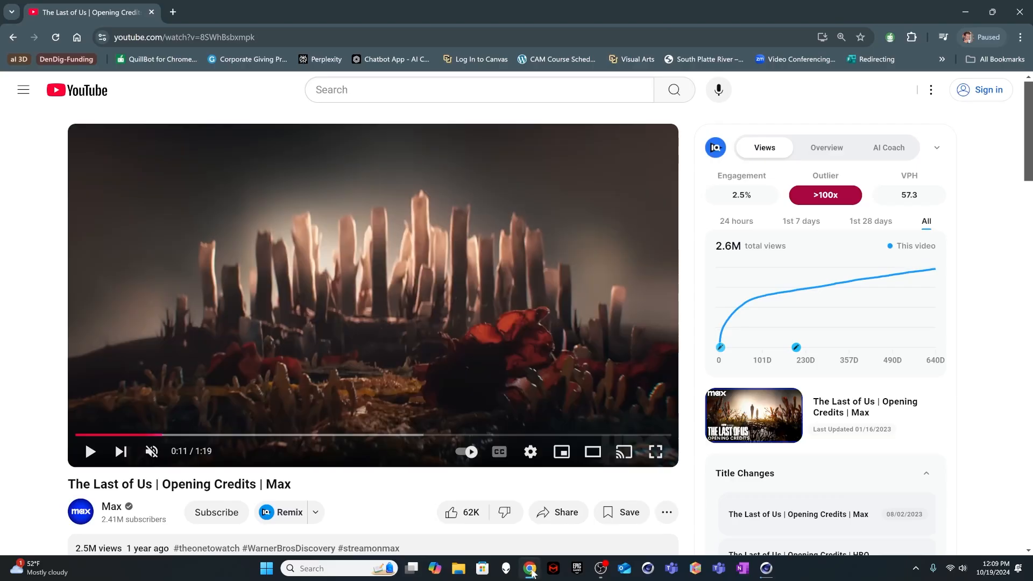
click(129, 435)
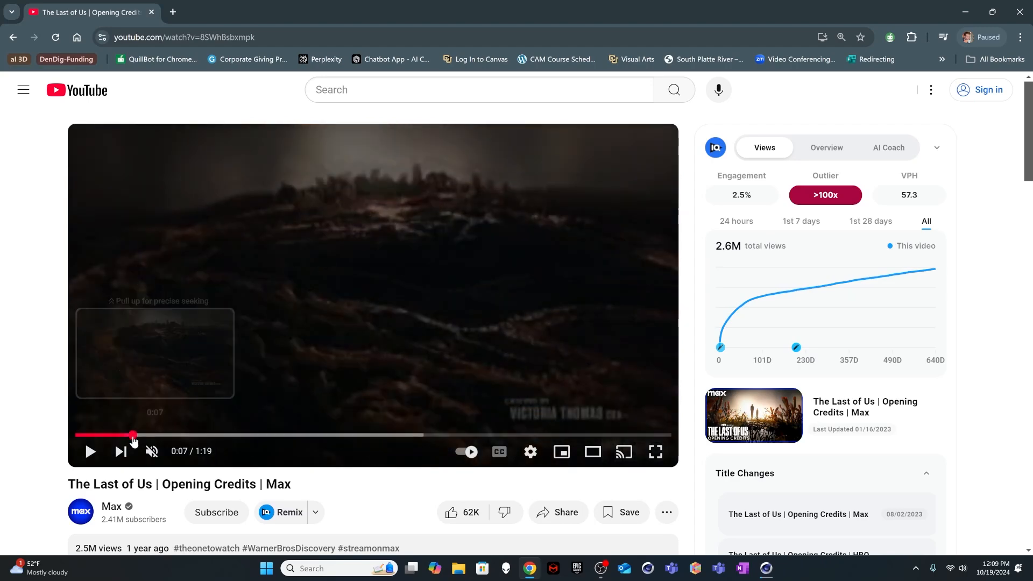
drag(132, 434, 124, 435)
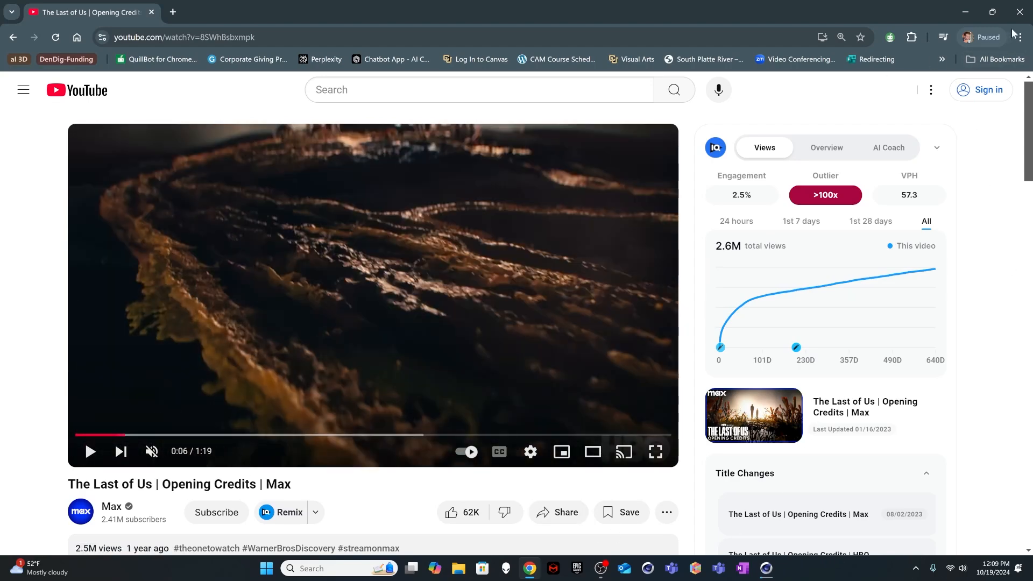
click(1019, 11)
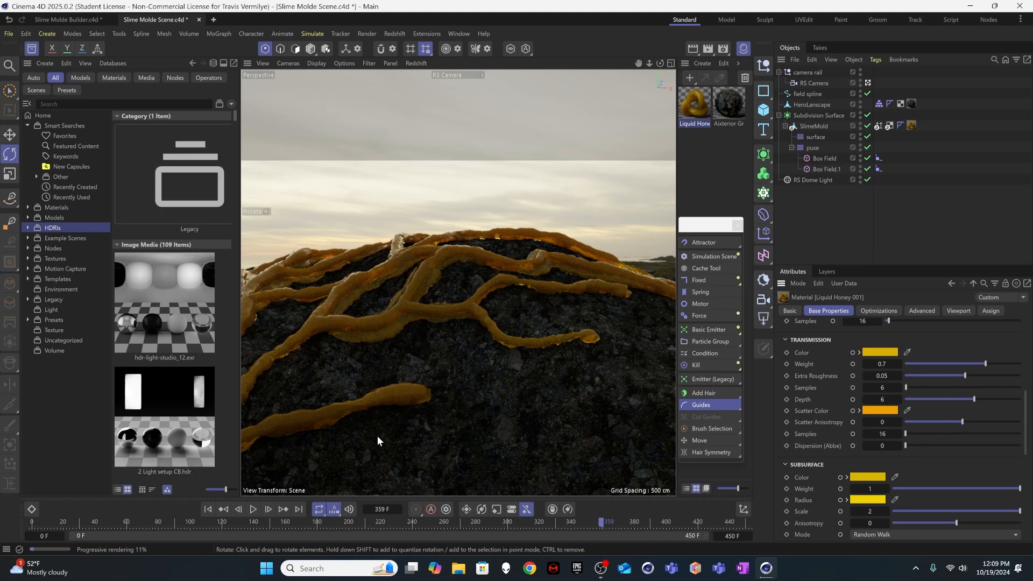
Step: Give the Aixterior Ground material on HeroLanscape a coat with weight 1 and roughness 0.2
click(465, 424)
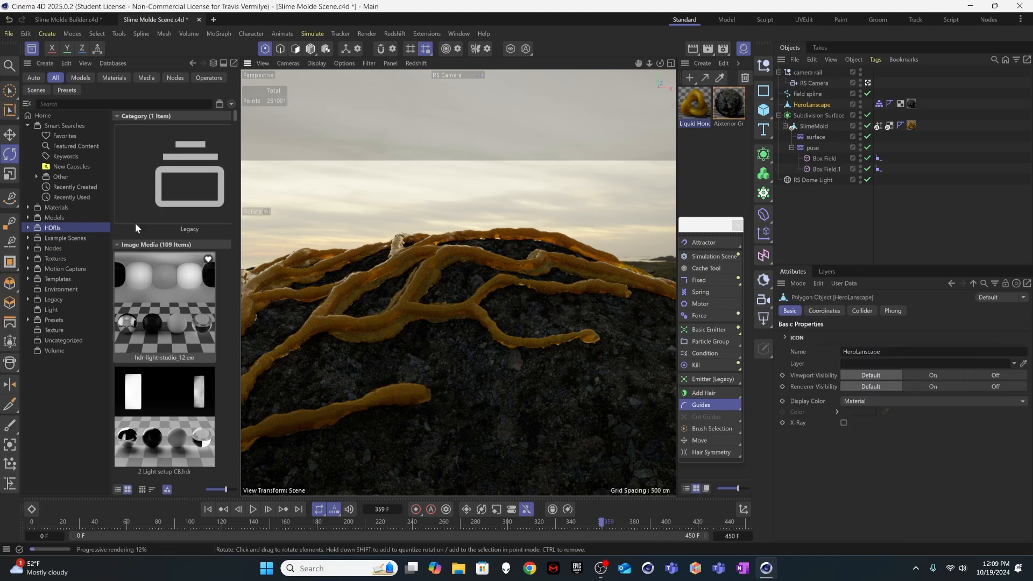
click(725, 109)
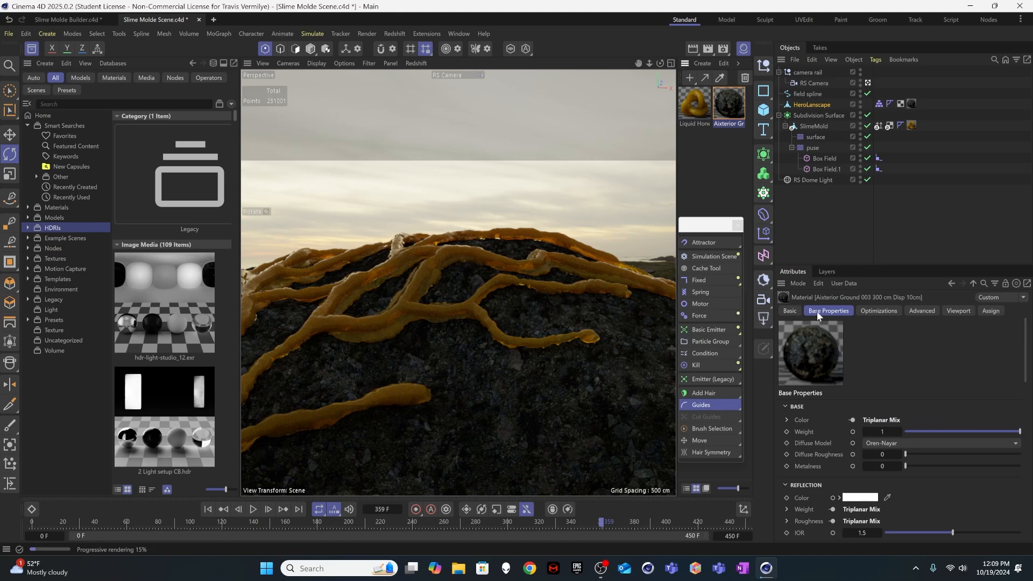
scroll(835, 443, down, 10)
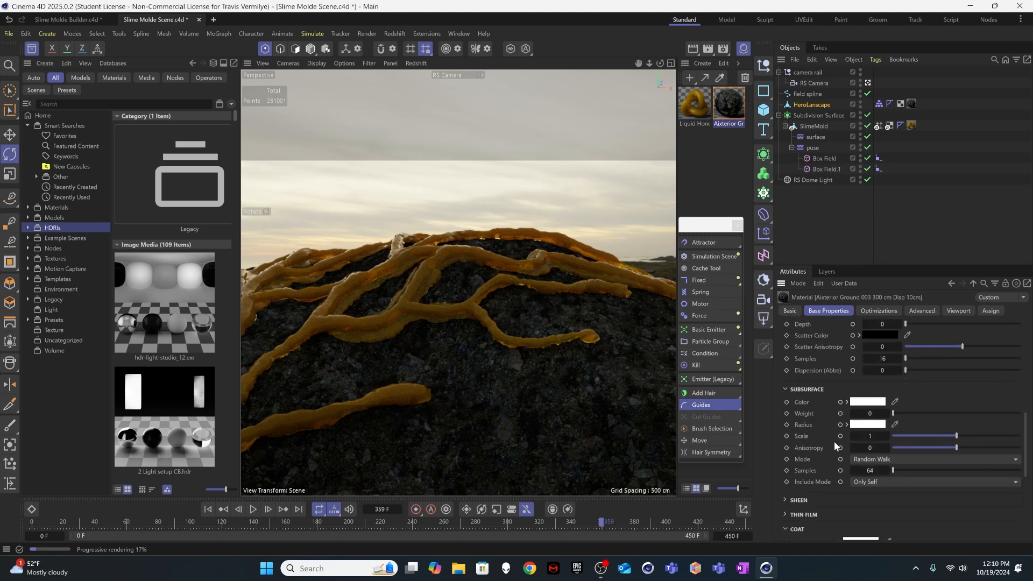
scroll(833, 441, down, 5)
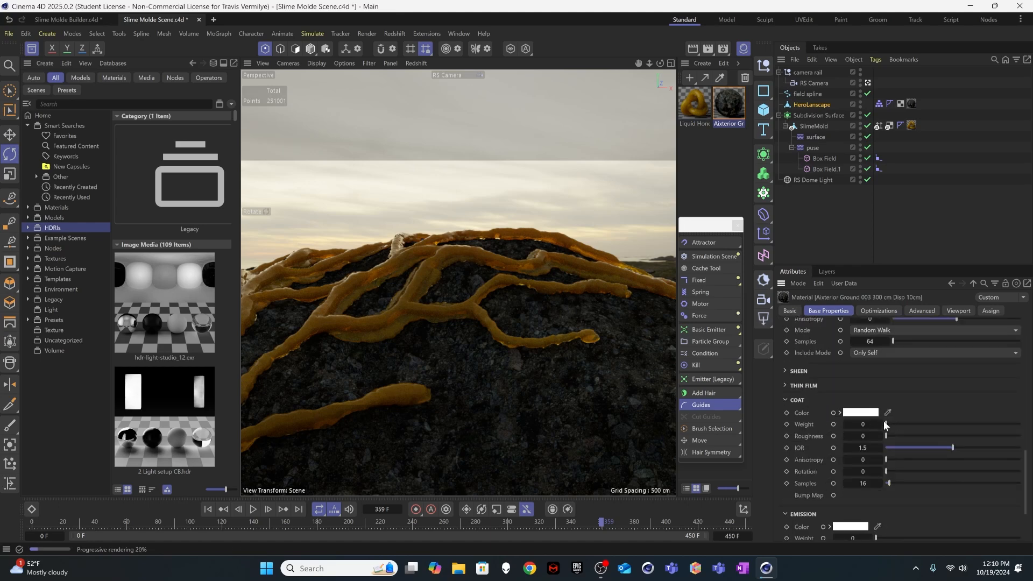
drag(887, 424, 1019, 424)
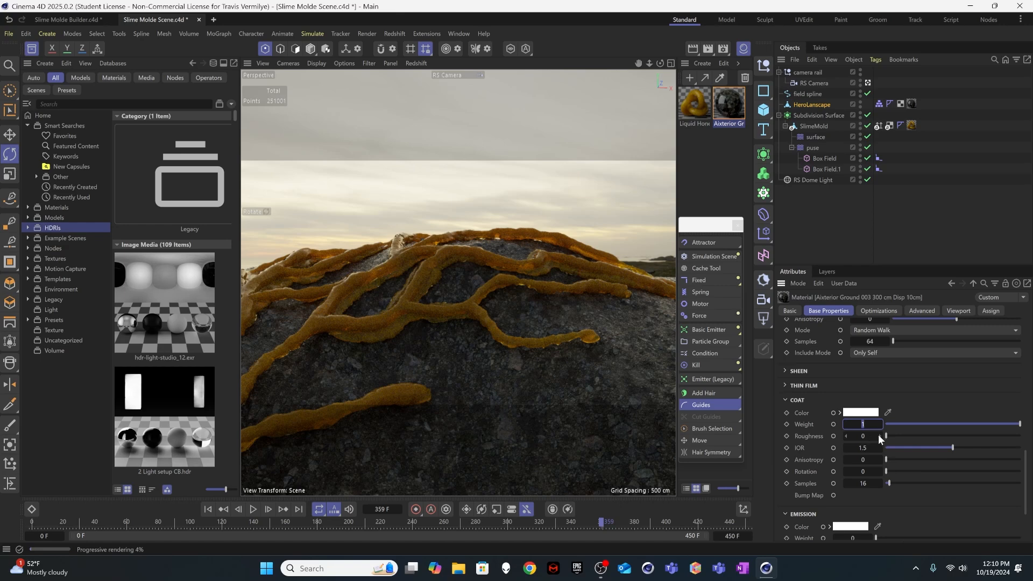
click(869, 435)
key(Return)
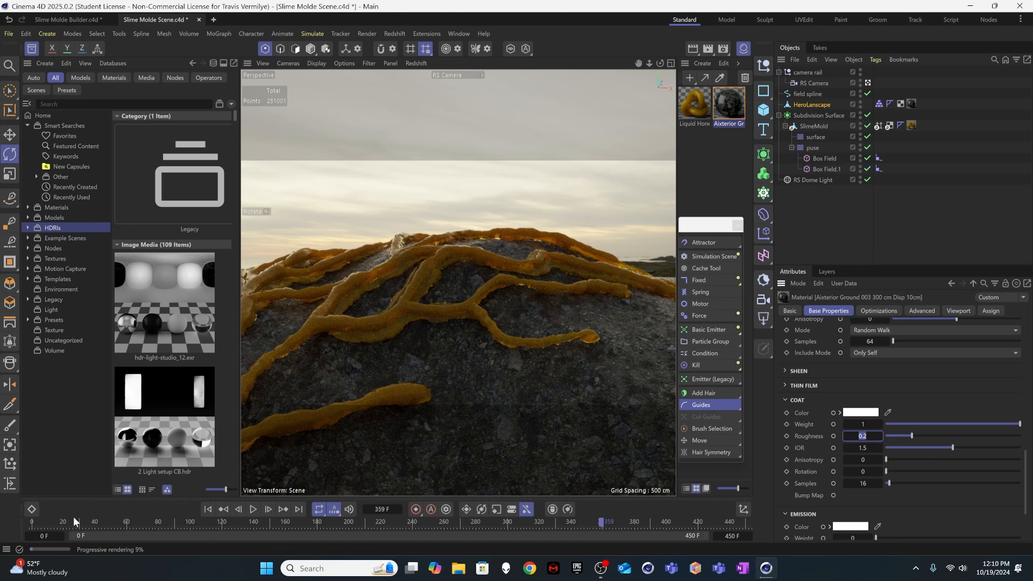
Step: Return to frame 0, leave the RS Camera view and examine the whole terrain against the environment from the default camera
drag(101, 521, 8, 518)
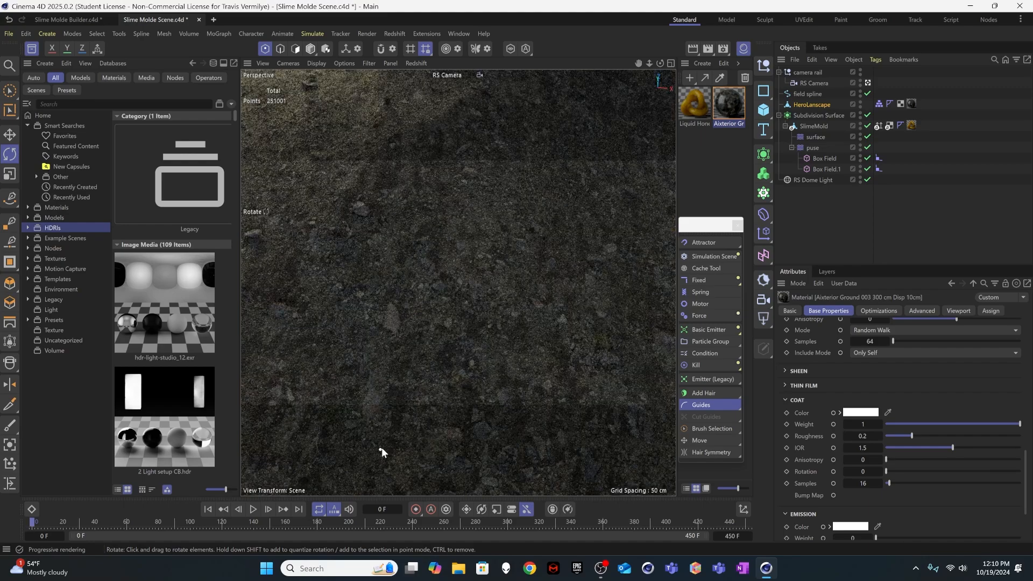
click(868, 83)
alt+right_drag(425, 278, 392, 293)
alt+drag(421, 294, 401, 189)
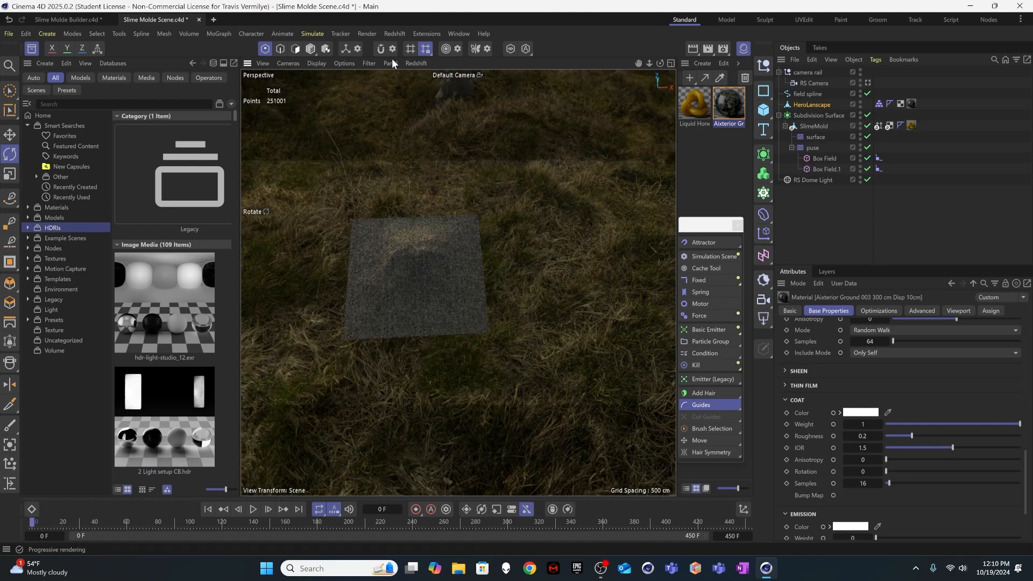
click(424, 73)
click(436, 156)
alt+drag(438, 289, 435, 237)
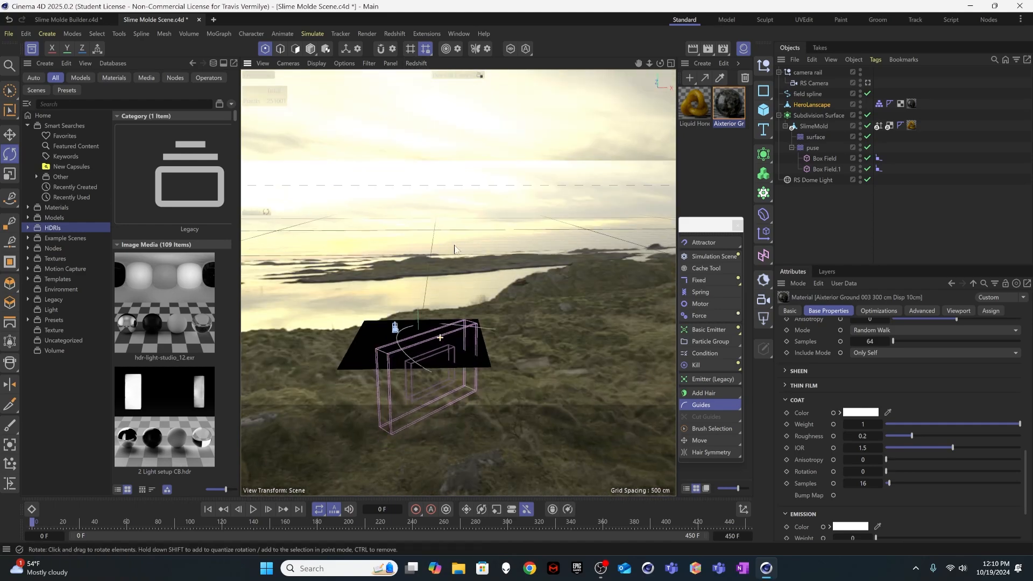
click(824, 219)
alt+drag(381, 350, 453, 316)
alt+right_drag(453, 316, 489, 315)
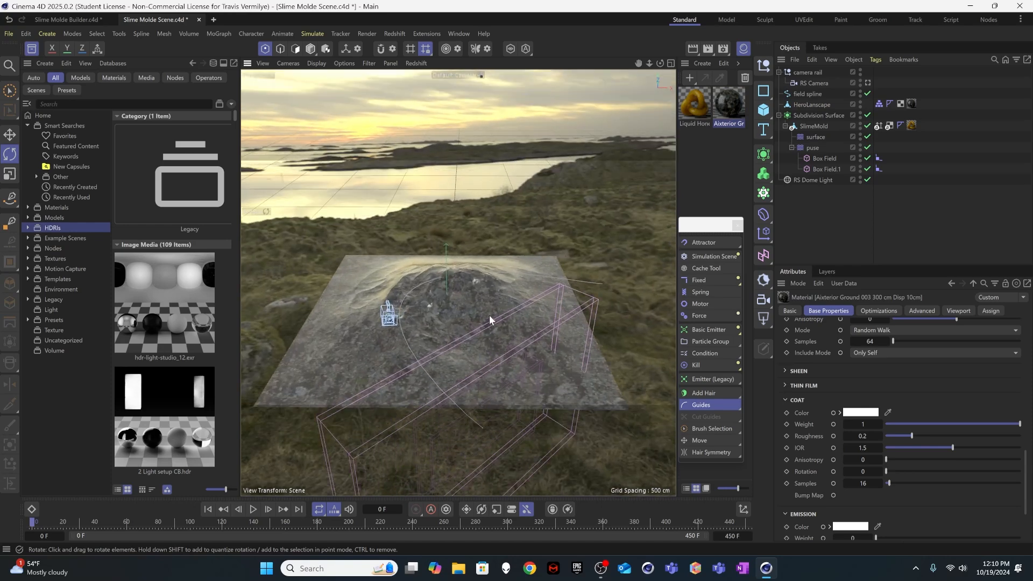
mouse_move(481, 322)
alt+mouse_down()
mouse_move(479, 332)
mouse_move(480, 307)
alt+mouse_up()
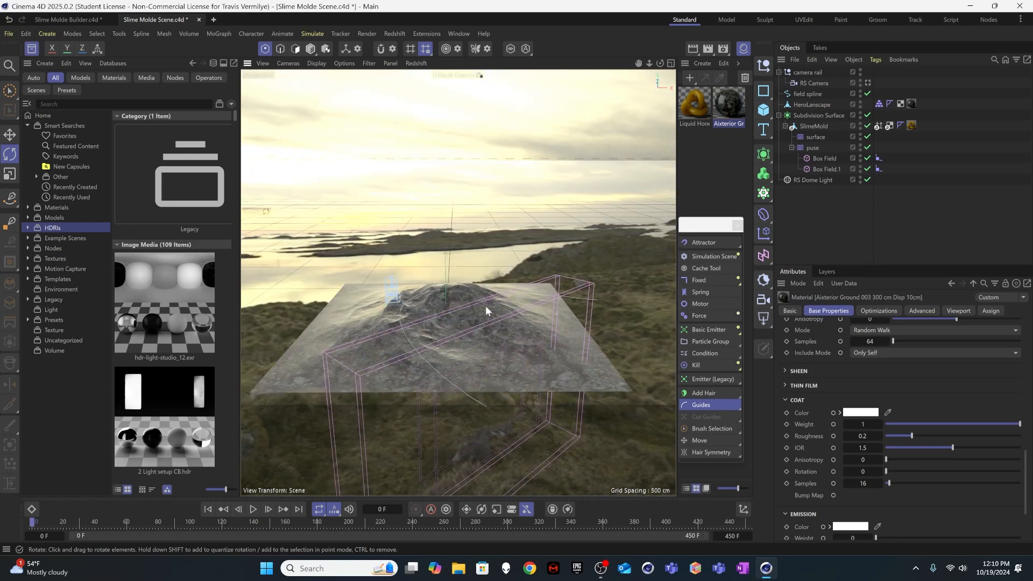
Step: Add a Landscape object, scale it up uniformly to about 1950 × 325 × 1950 cm and show its object properties
click(772, 110)
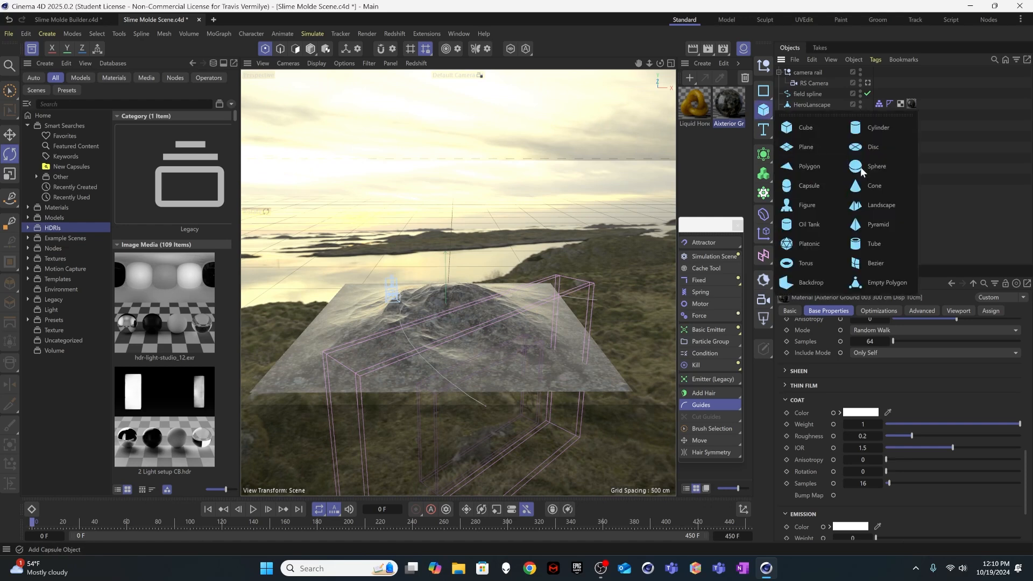
click(876, 207)
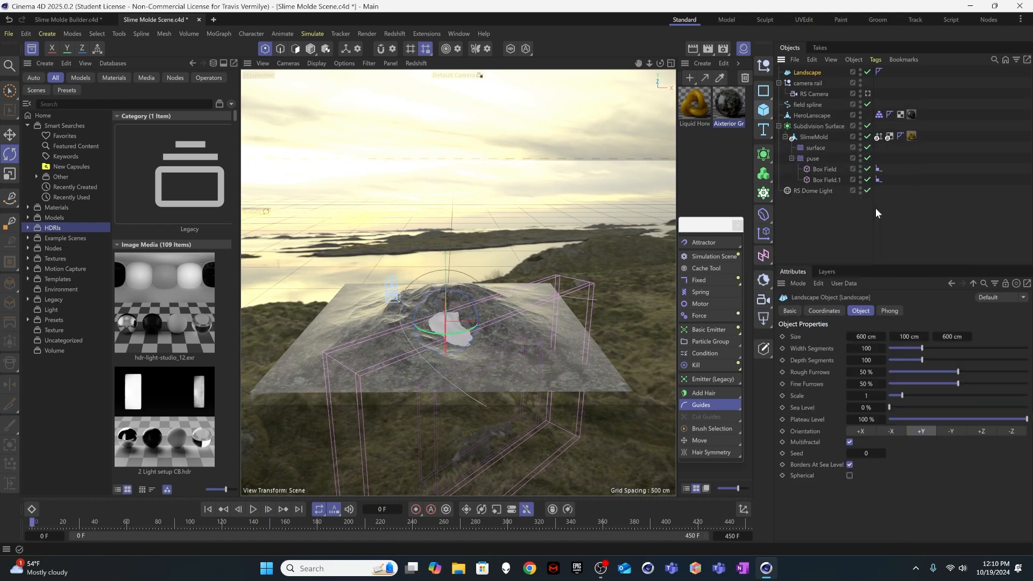
key(t)
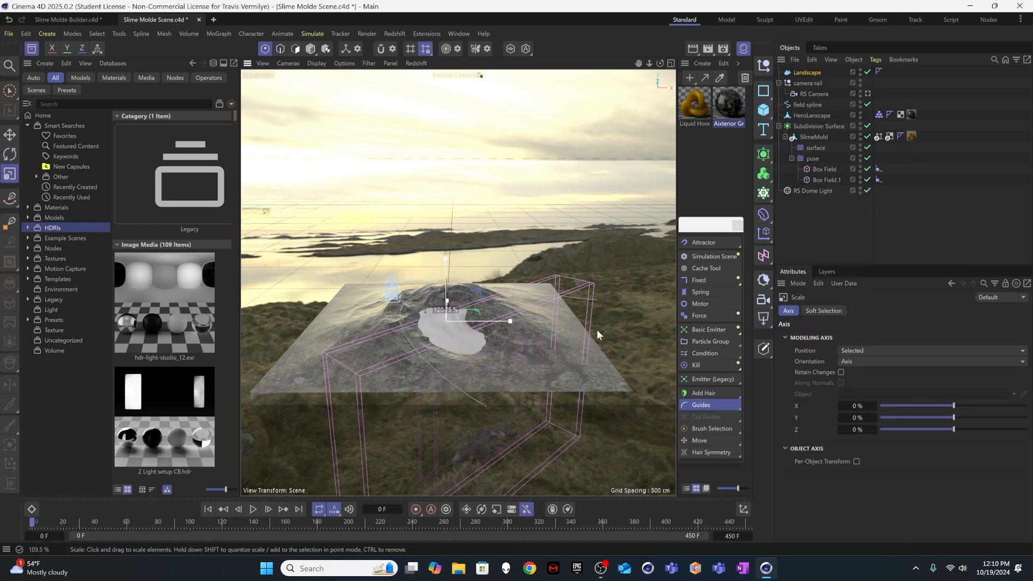
drag(447, 289, 618, 318)
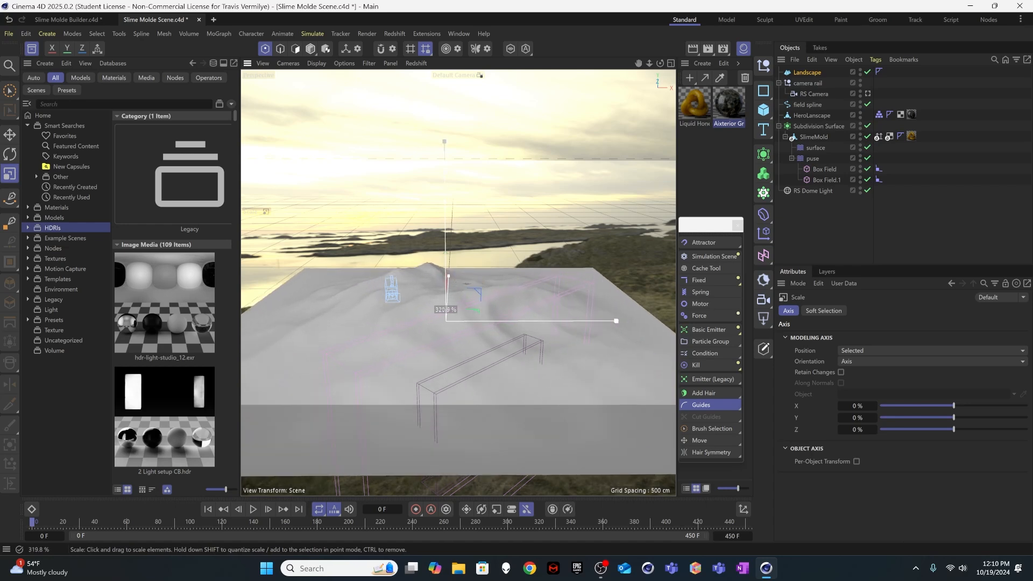
click(807, 74)
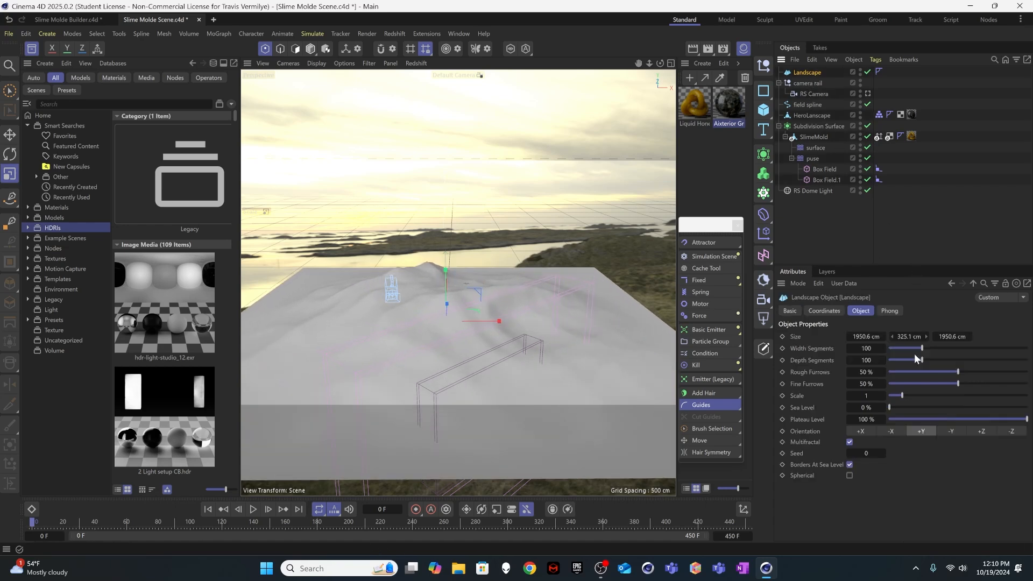
Step: Set the Landscape's width and depth segments to 200 each
click(866, 348)
text(200)
key(Tab)
text(200)
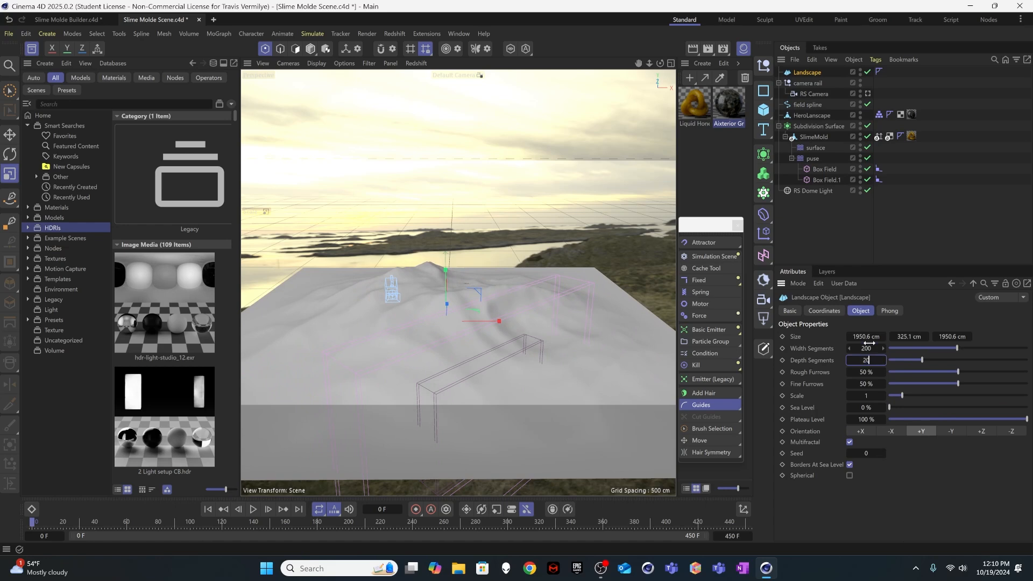
key(Tab)
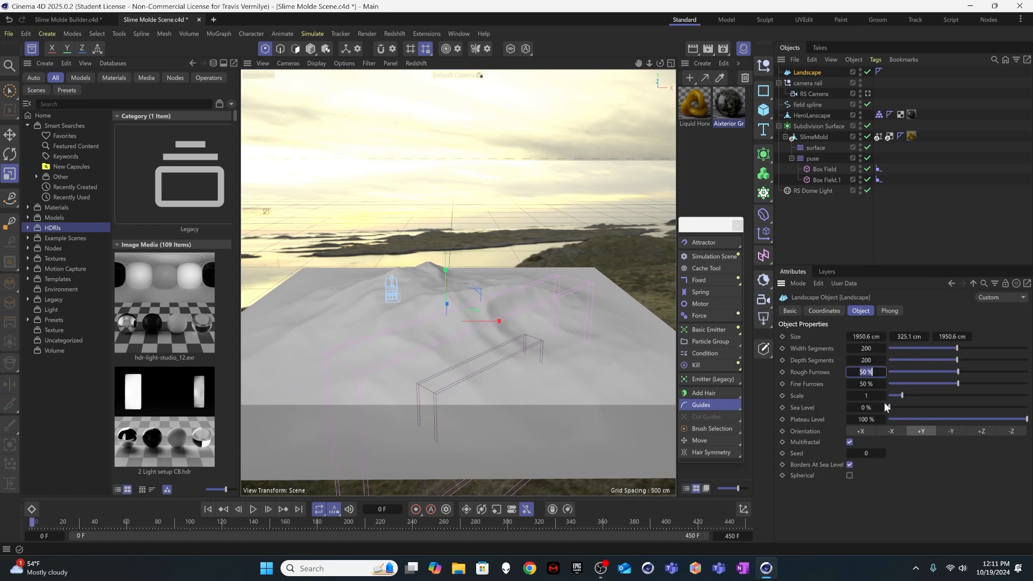
Step: Raise the Landscape's width and depth segments to 300 each
click(870, 348)
text(300)
key(Tab)
text(300)
key(Tab)
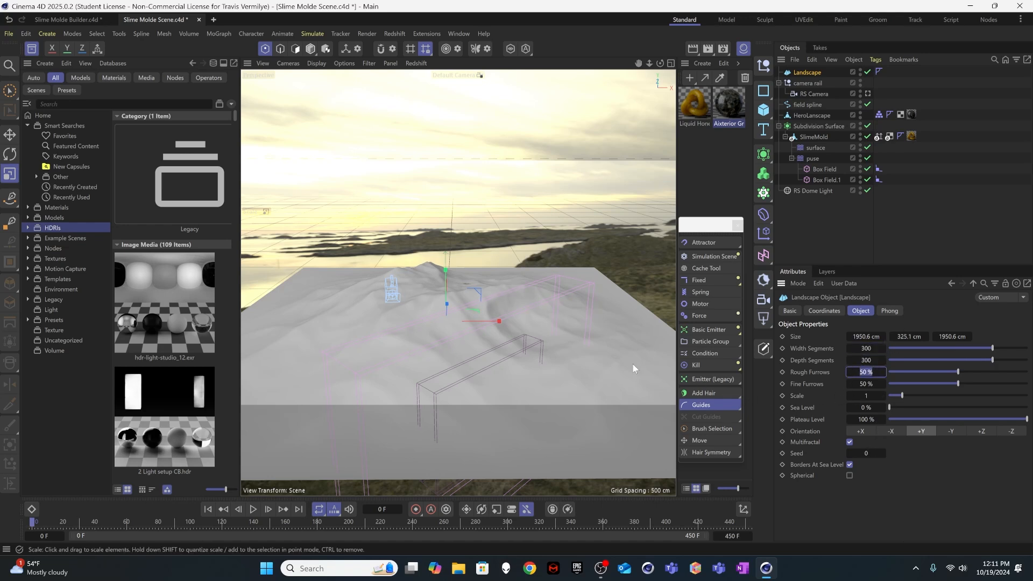
Step: Set the Landscape's Rough Furrows to 0 %
text(6)
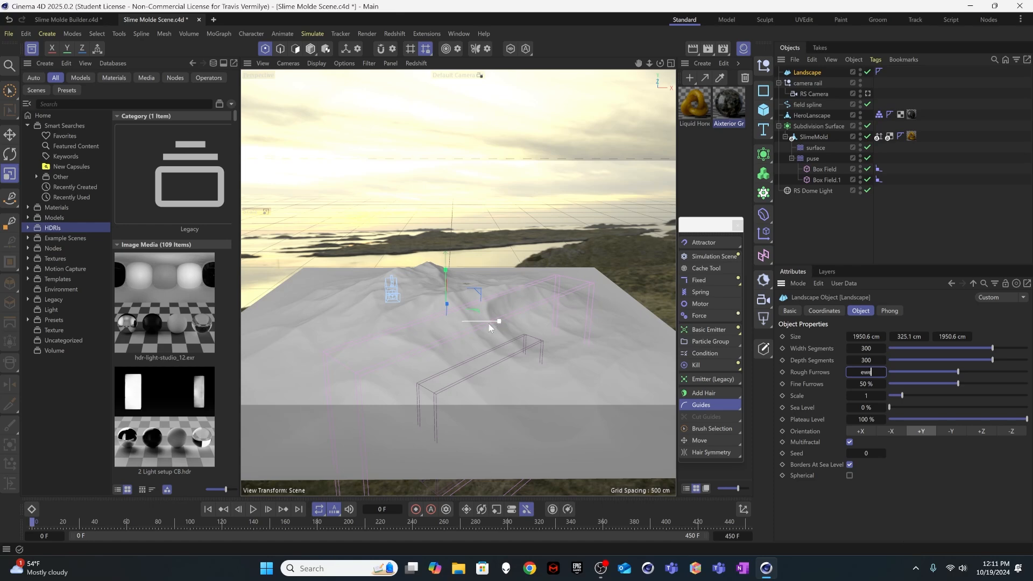
text(ws)
key(Return)
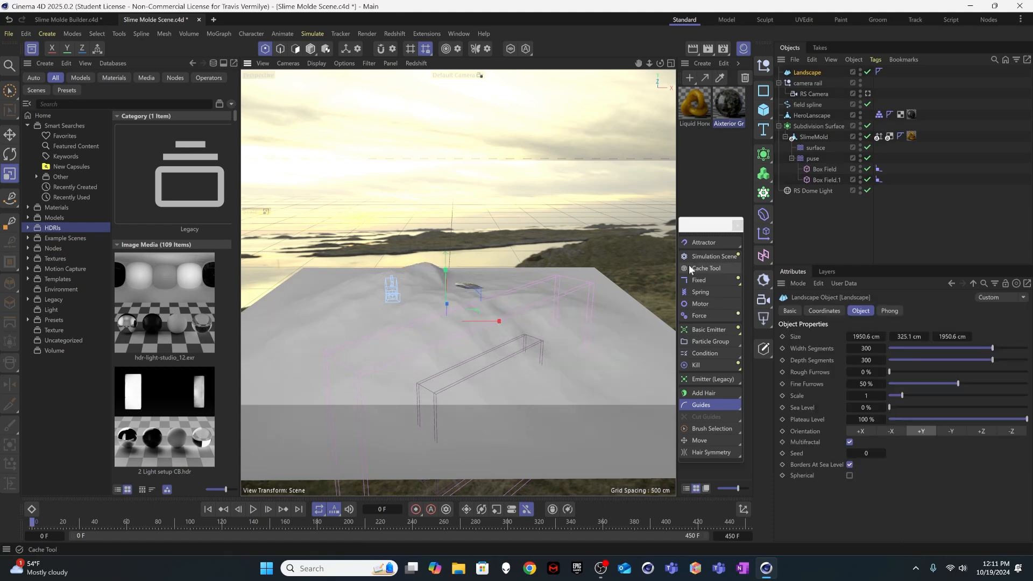
Step: Move the Landscape sideways so it sits beside the hero landscape instead of over it
key(e)
drag(499, 321, 283, 343)
scroll(350, 329, down, 3)
alt+drag(351, 329, 336, 333)
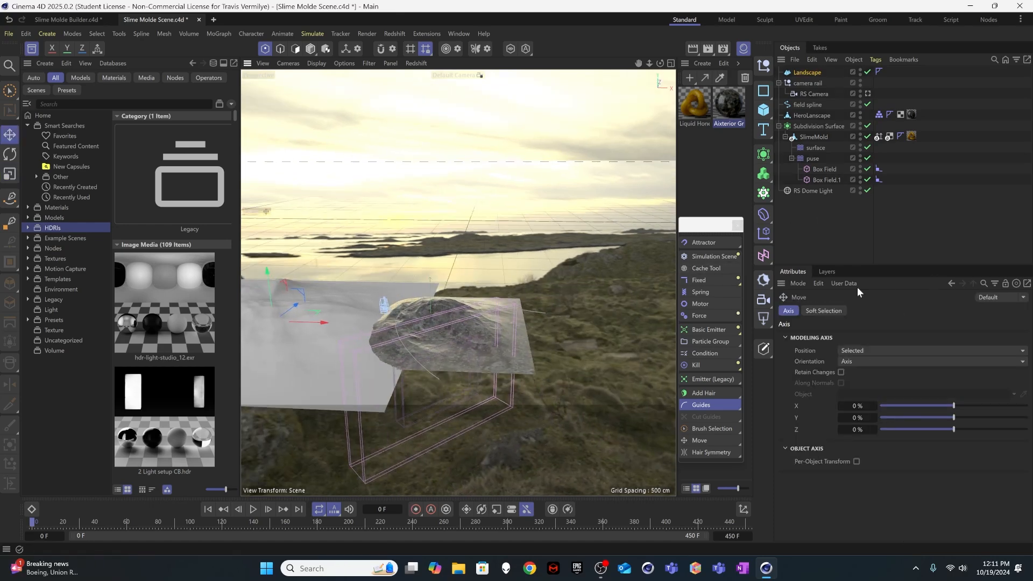
scroll(431, 334, down, 3)
alt+drag(430, 334, 431, 355)
Step: Reduce the Landscape's depth to about 1320 cm and nudge it against the hero landscape at frame 450
click(807, 72)
drag(969, 336, 969, 382)
click(298, 509)
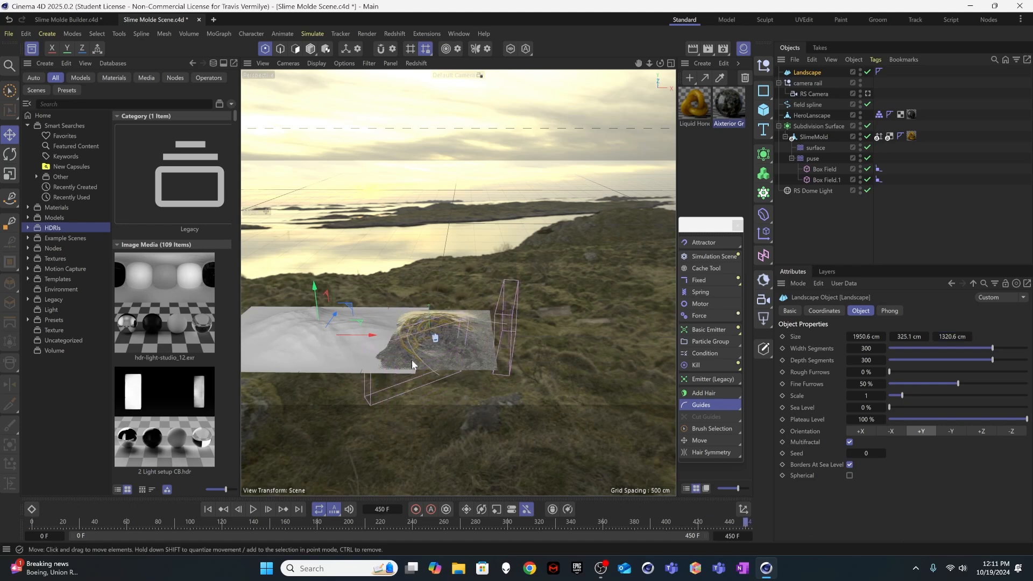
drag(372, 334, 361, 335)
Step: Reshape the Landscape with a height of about 392 cm, Rough Furrows of 63 % and seed 11
drag(926, 336, 926, 304)
drag(884, 454, 903, 373)
alt+drag(392, 322, 365, 355)
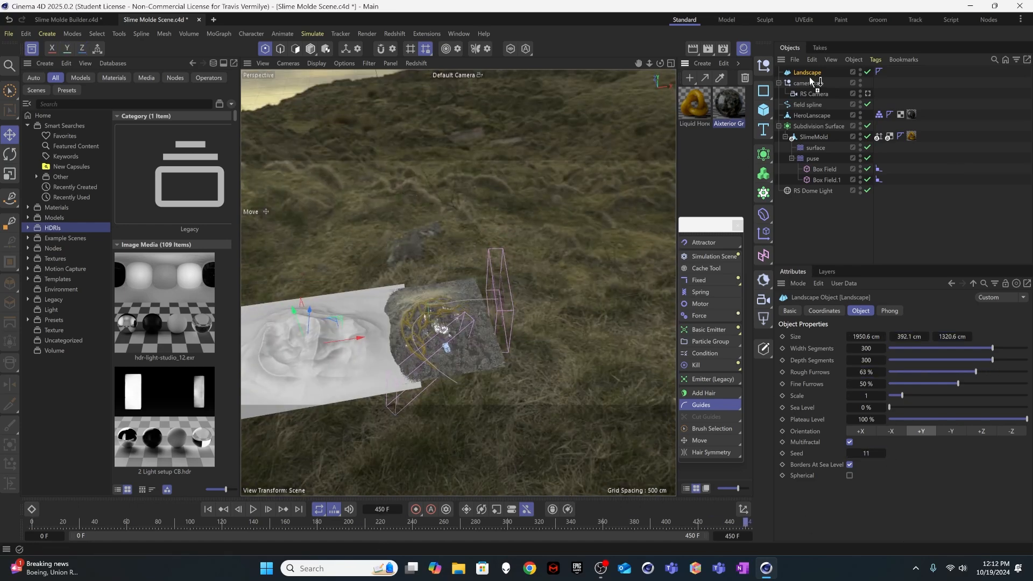
Step: Apply the Aixterior Ground 003 material to the Landscape and place a duplicate of it farther back
drag(809, 77, 811, 72)
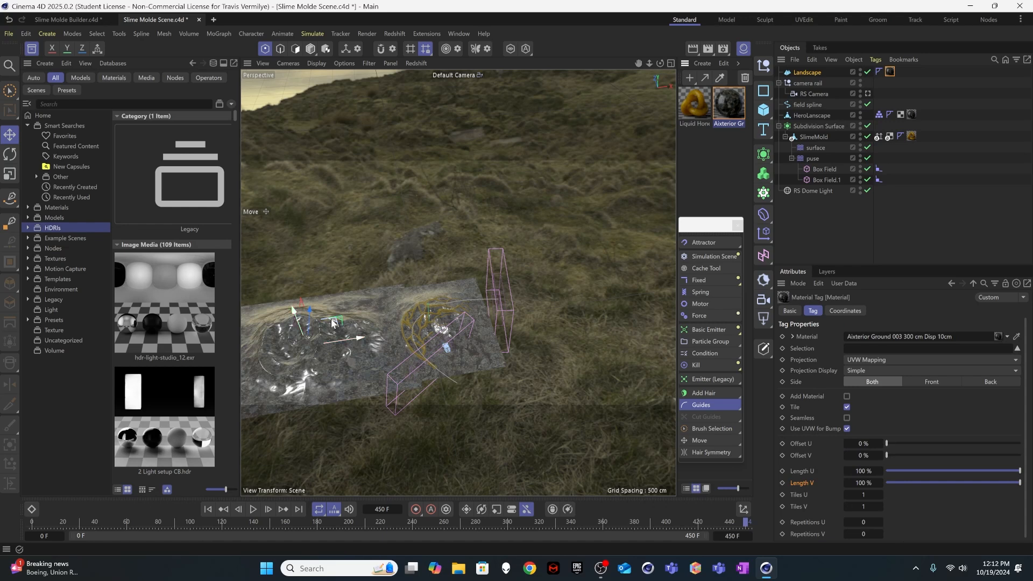
drag(310, 312, 399, 262)
mouse_move(398, 261)
mouse_down()
mouse_move(344, 263)
mouse_move(346, 248)
mouse_move(396, 250)
mouse_up()
alt+drag(397, 285, 394, 321)
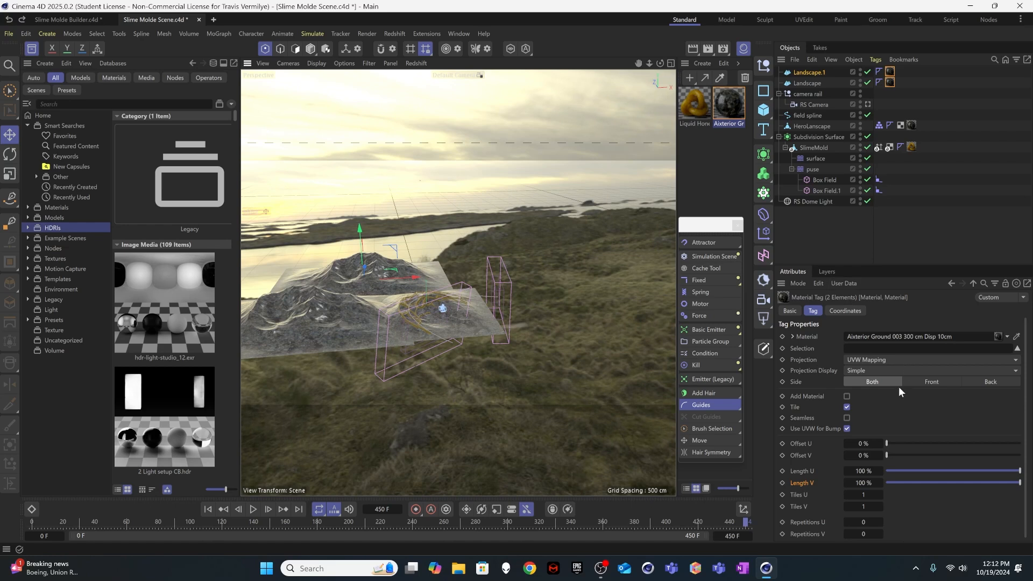
Step: Lower the Landscape.1 duplicate's height to about 175 cm and set its seed to 28
click(805, 73)
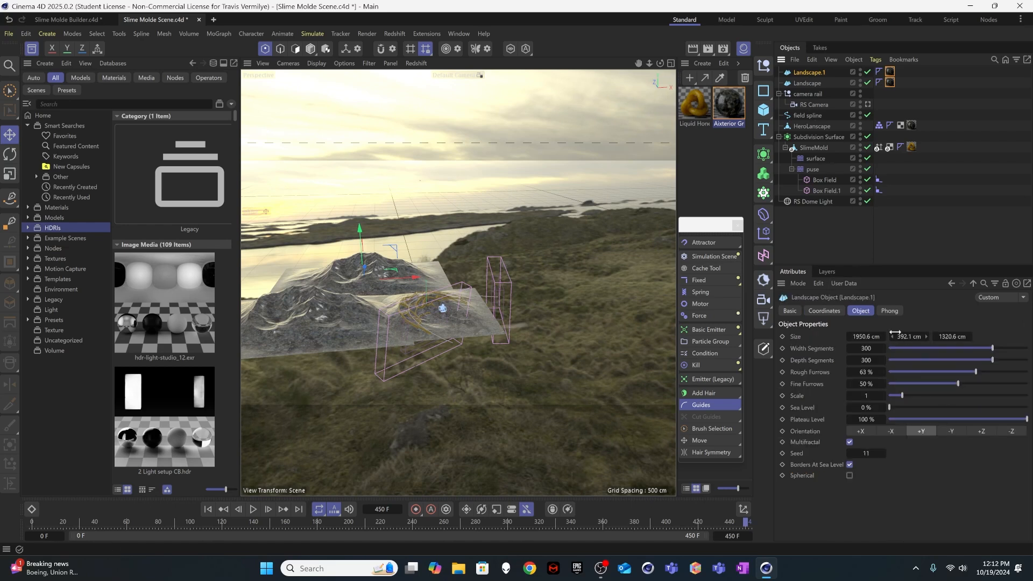
drag(894, 333, 866, 334)
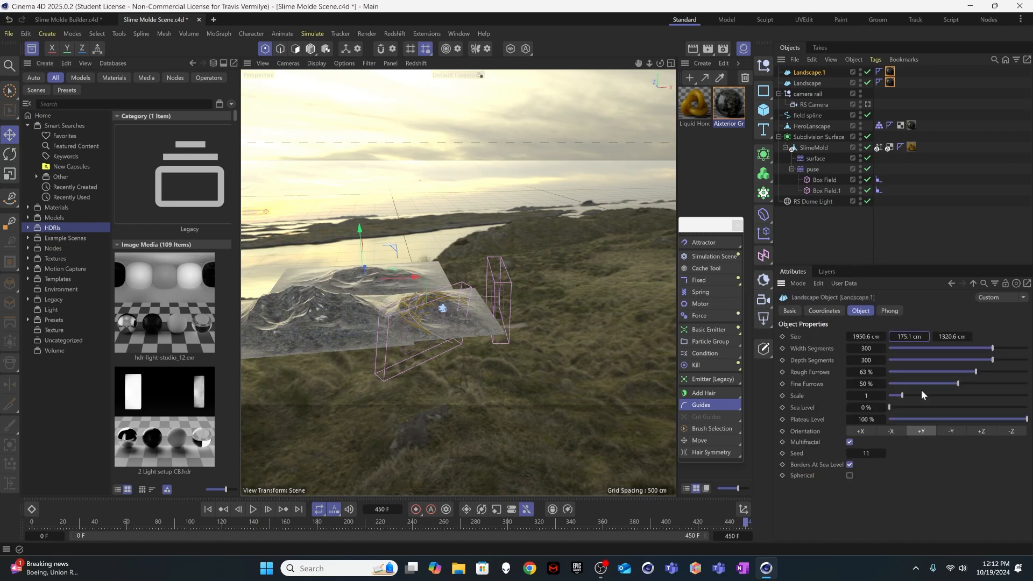
click(883, 453)
click(882, 452)
click(883, 453)
click(883, 452)
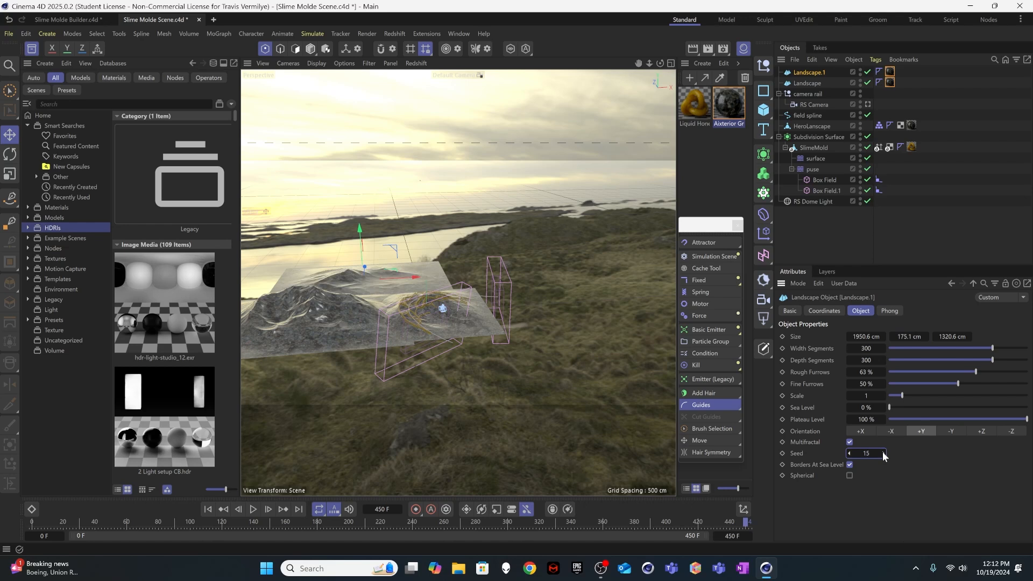
click(883, 452)
click(883, 453)
double_click(882, 453)
click(883, 452)
double_click(883, 452)
click(882, 452)
double_click(883, 453)
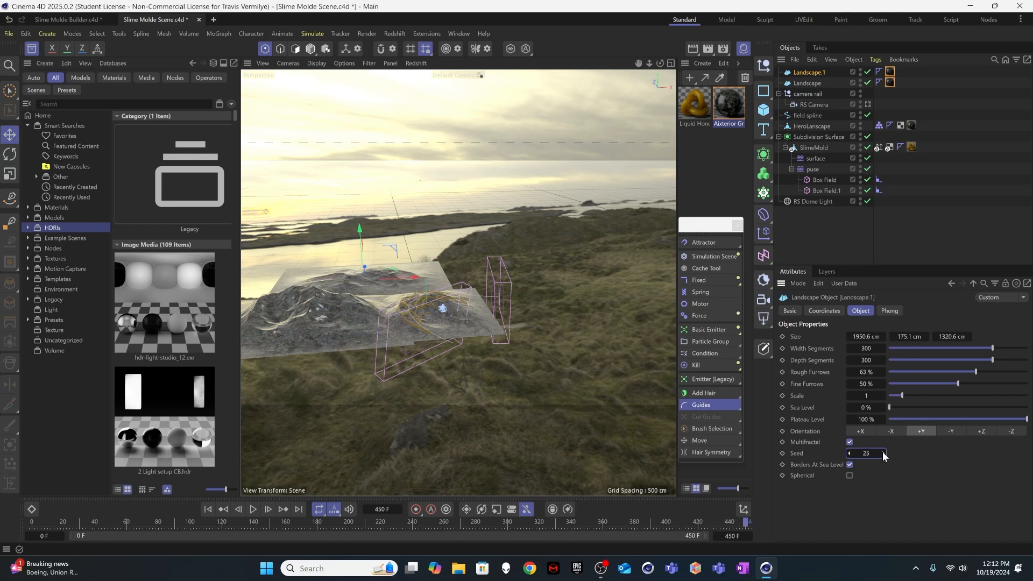
double_click(882, 453)
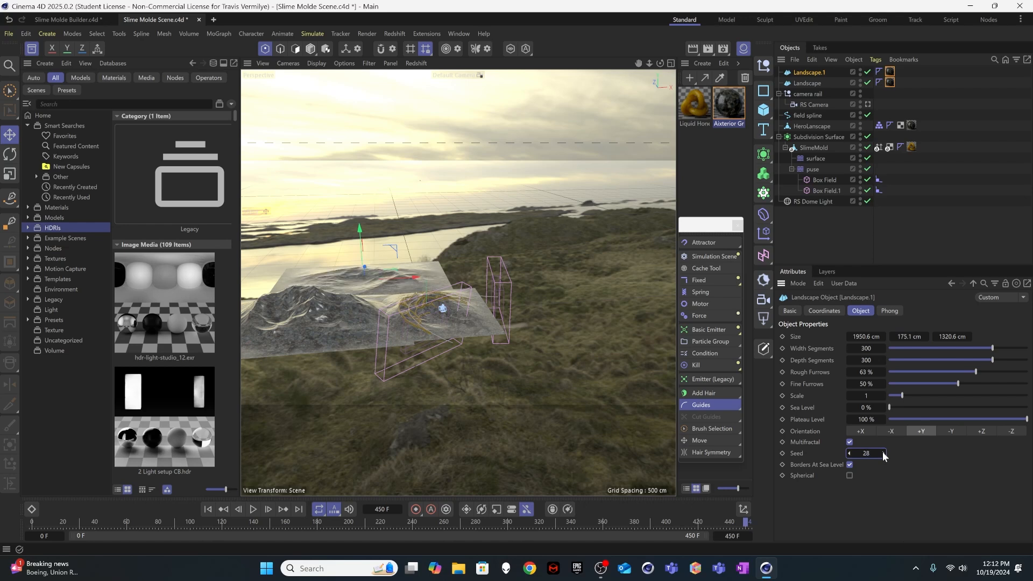
Step: Duplicate Landscape.1 sideways with seed 33, and place two more copies to extend the terrain around the hero landscape
drag(428, 282, 530, 291)
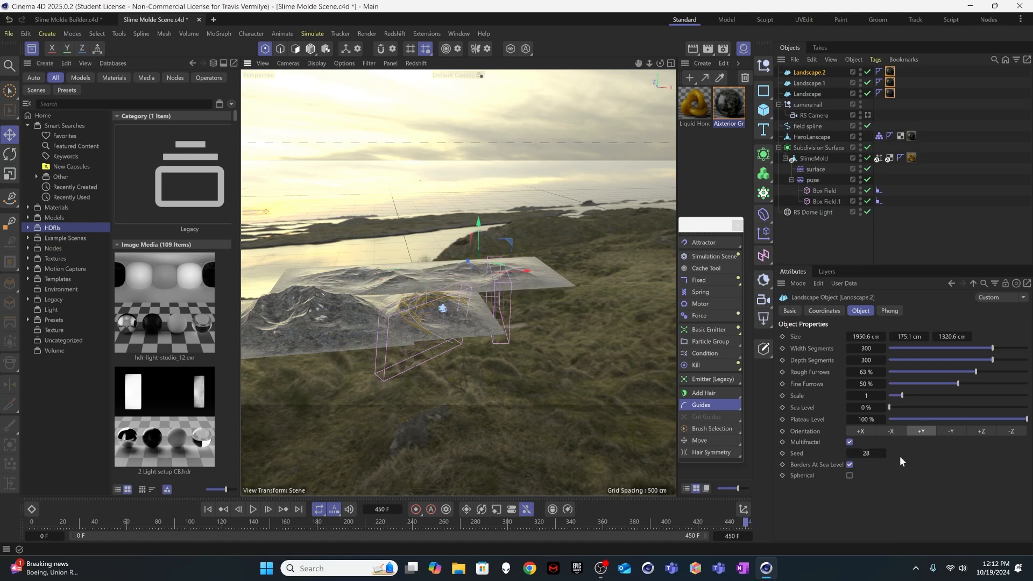
click(883, 453)
click(882, 453)
click(882, 453)
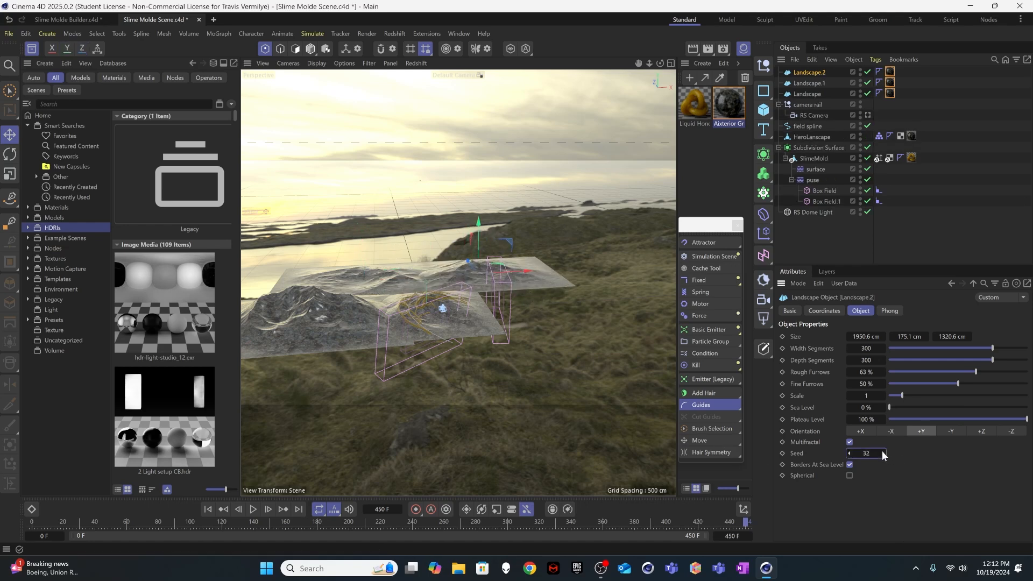
click(882, 453)
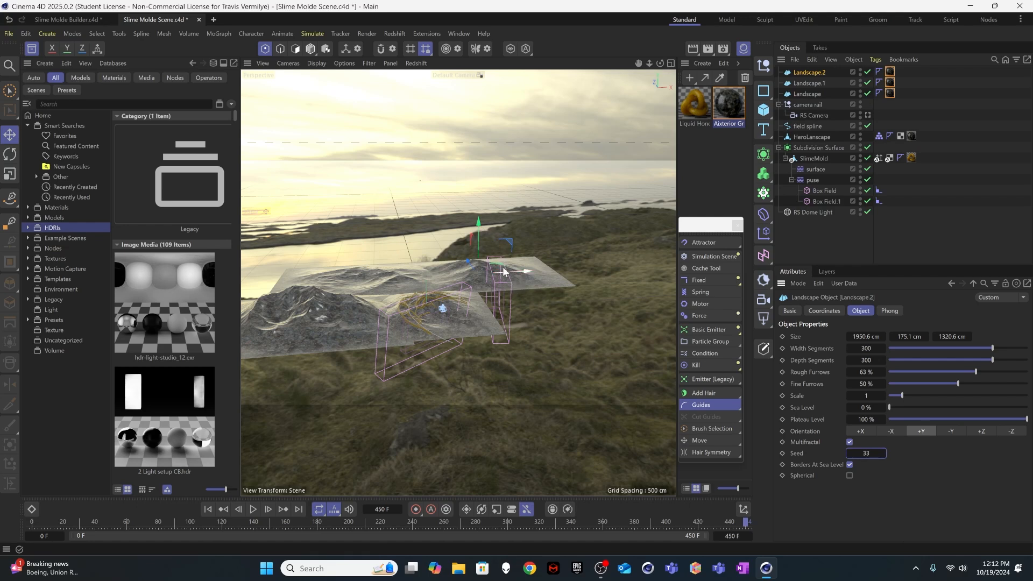
ctrl+drag(504, 272, 584, 296)
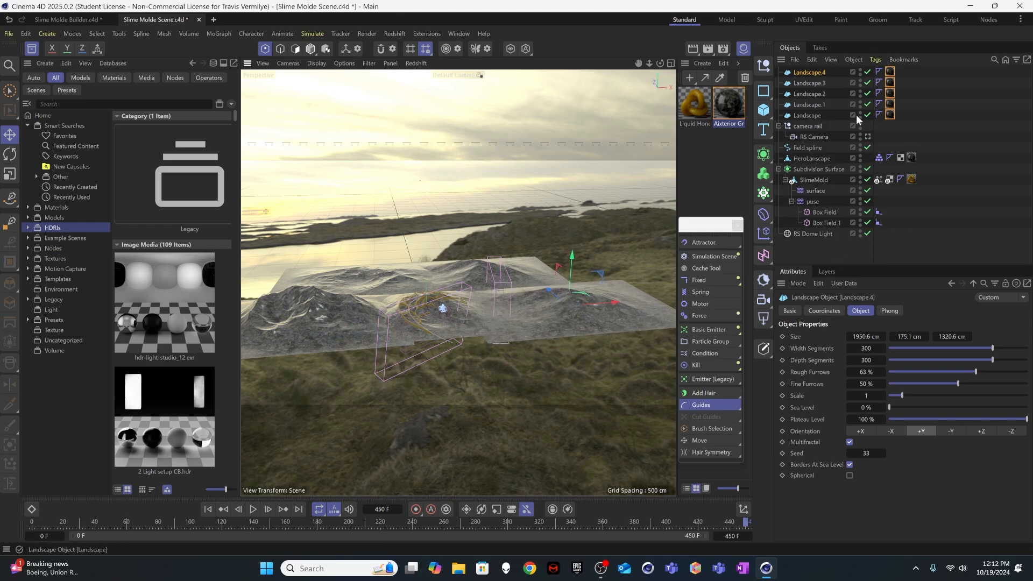
Step: Check the terrain through the RS Camera near the start of the animation, at about frame 12
click(867, 137)
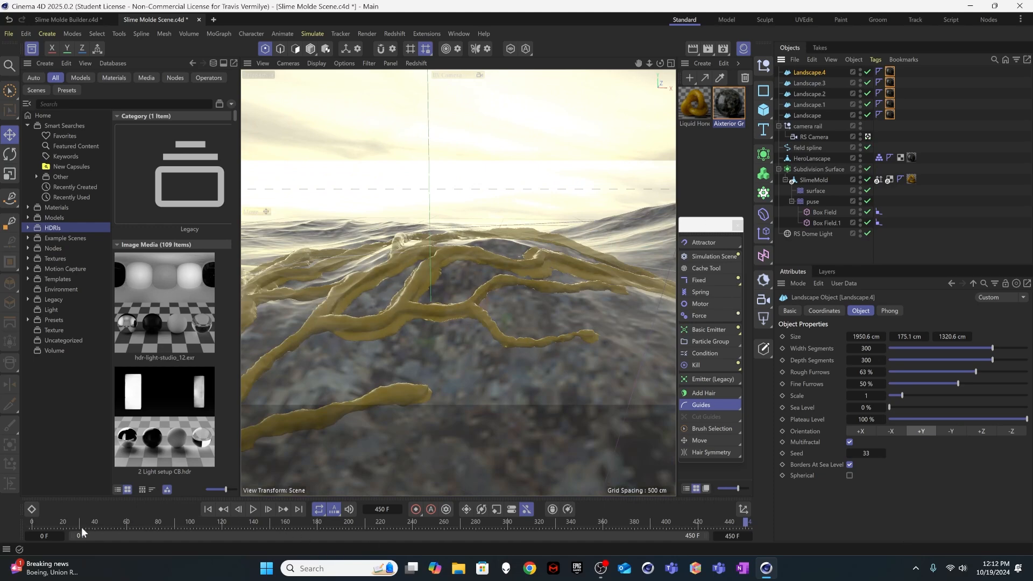
drag(82, 524, 52, 559)
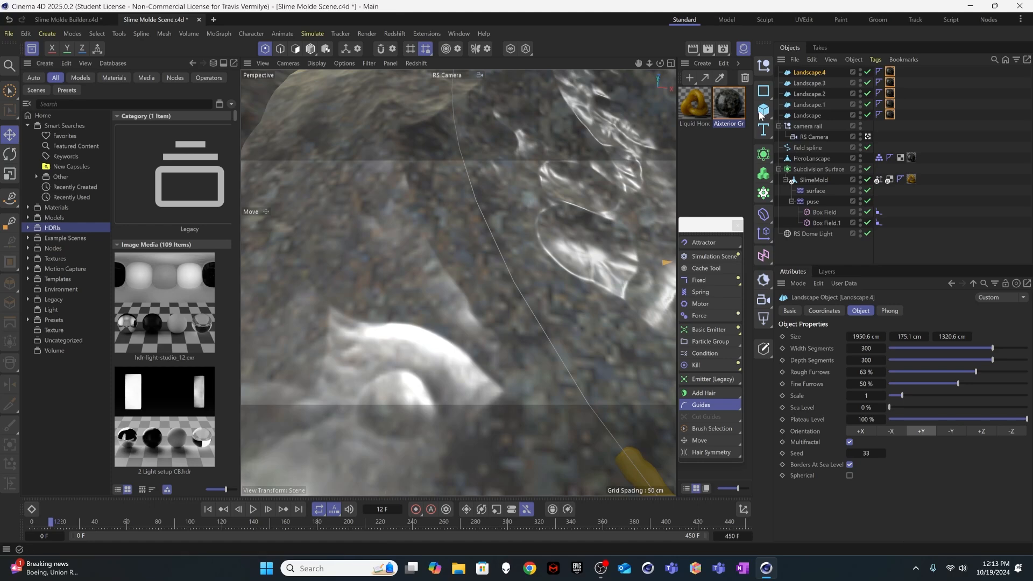
click(868, 137)
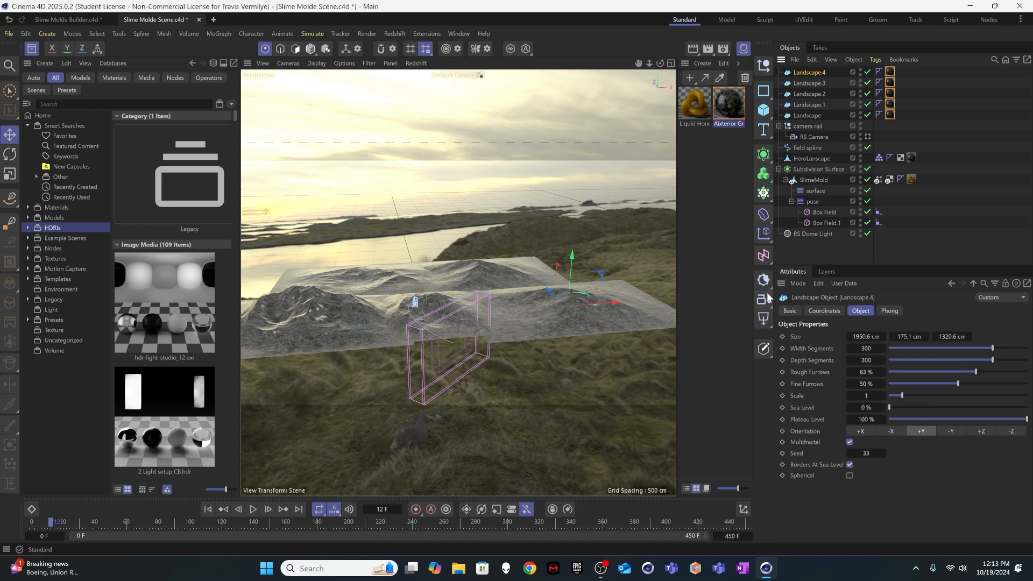
Step: Add a Redshift Area Light and set its area shape to Disc
mouse_move(763, 318)
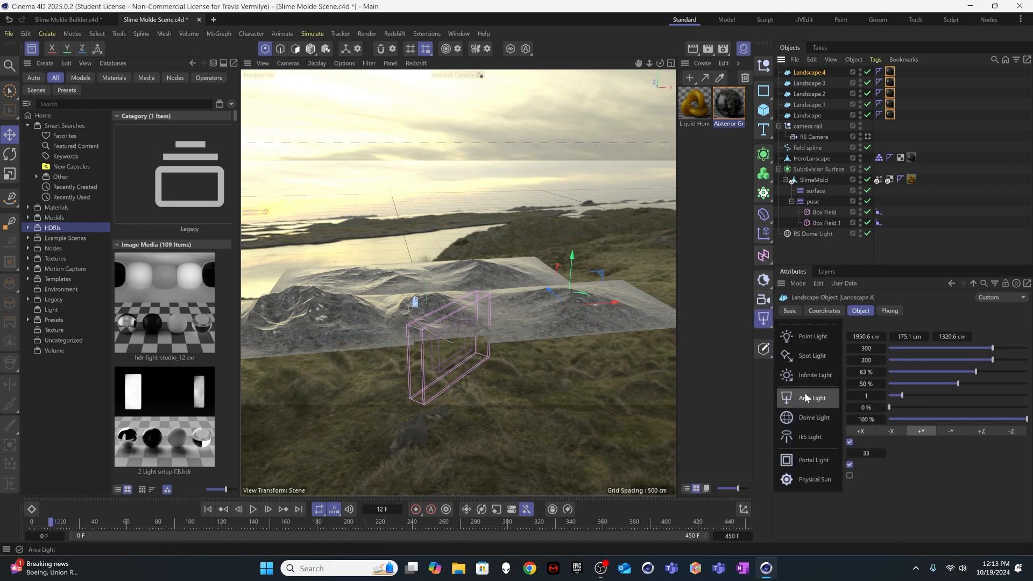
click(805, 397)
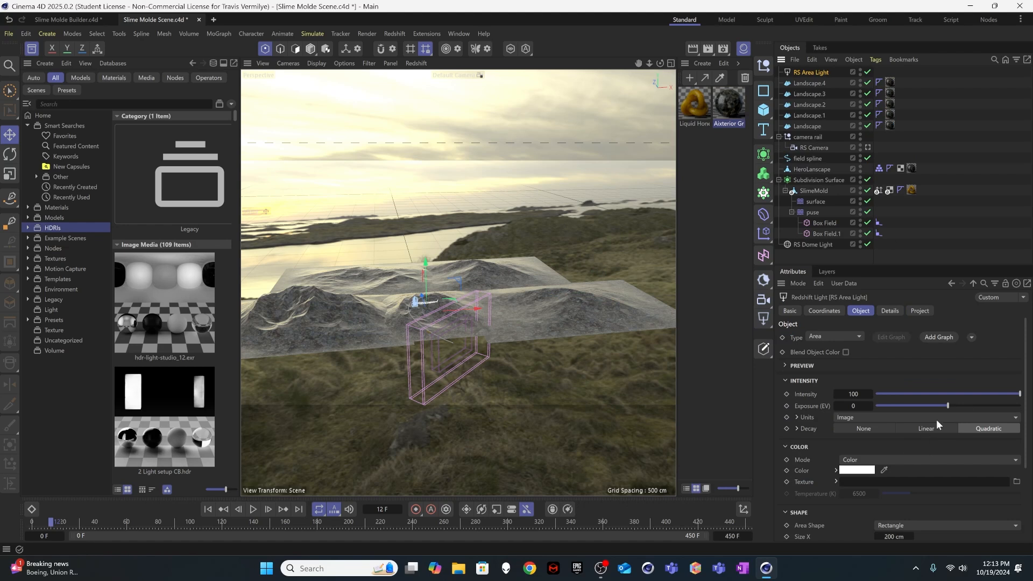
click(918, 460)
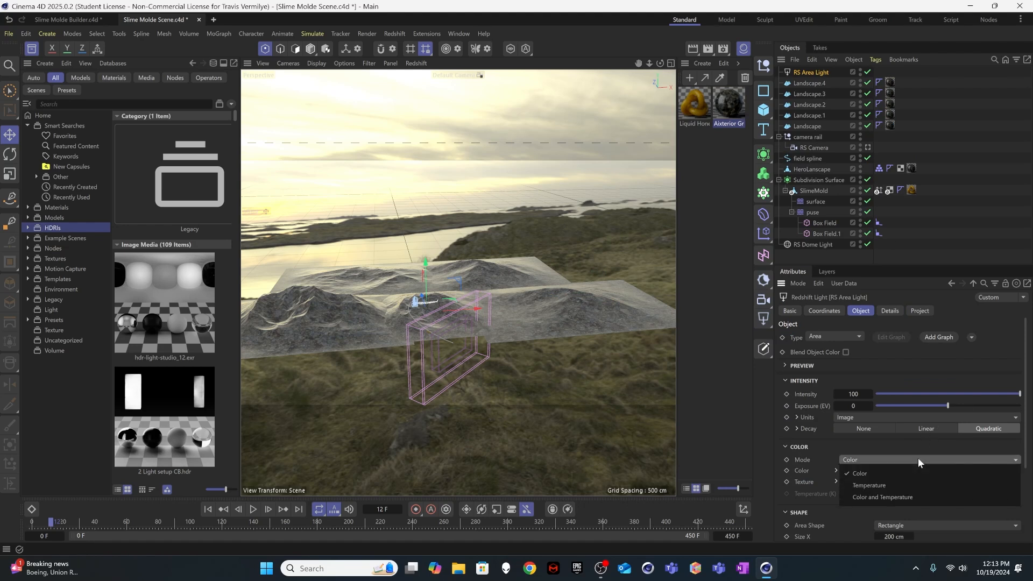
click(931, 525)
click(928, 496)
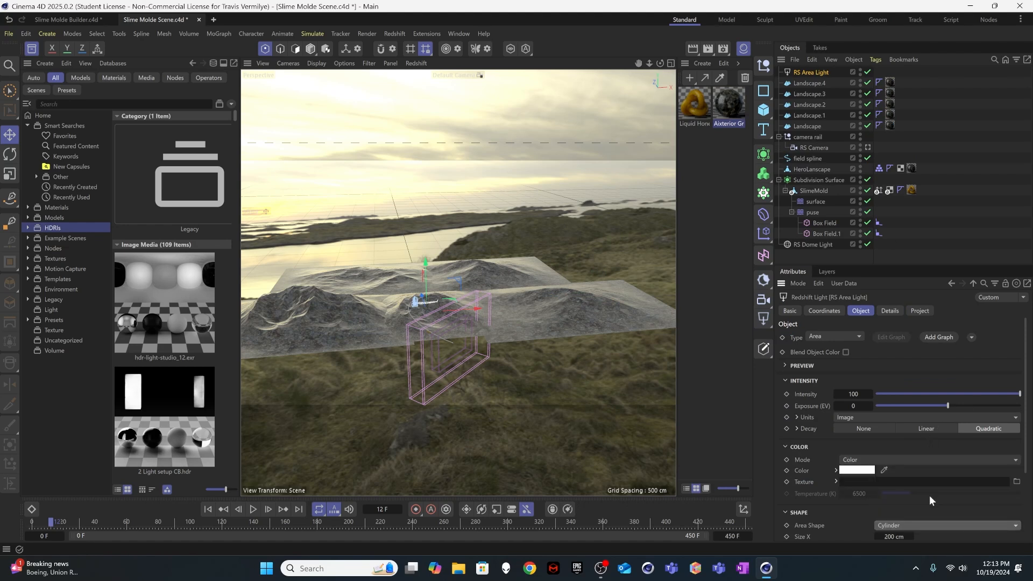
click(928, 460)
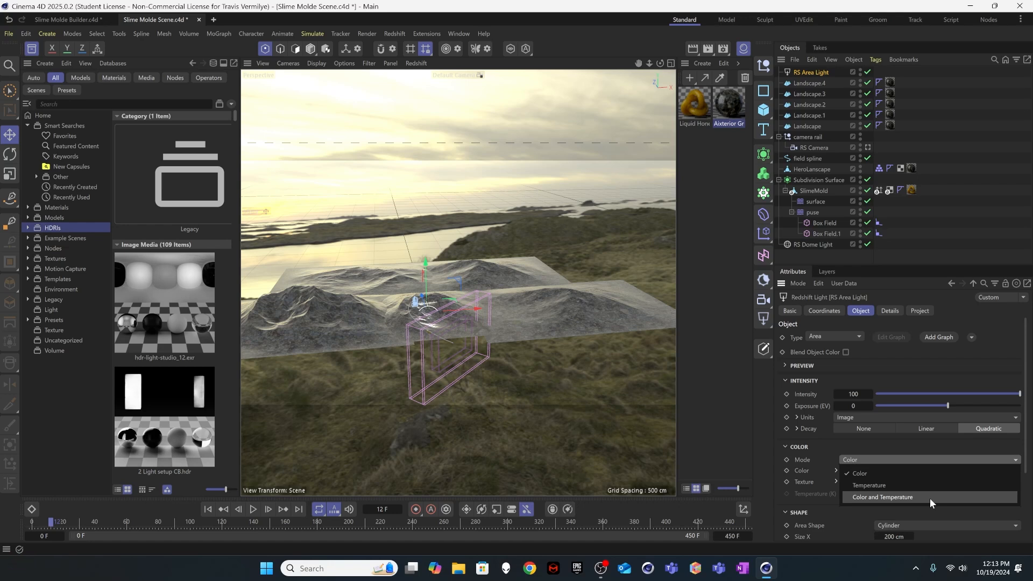
click(916, 448)
click(917, 523)
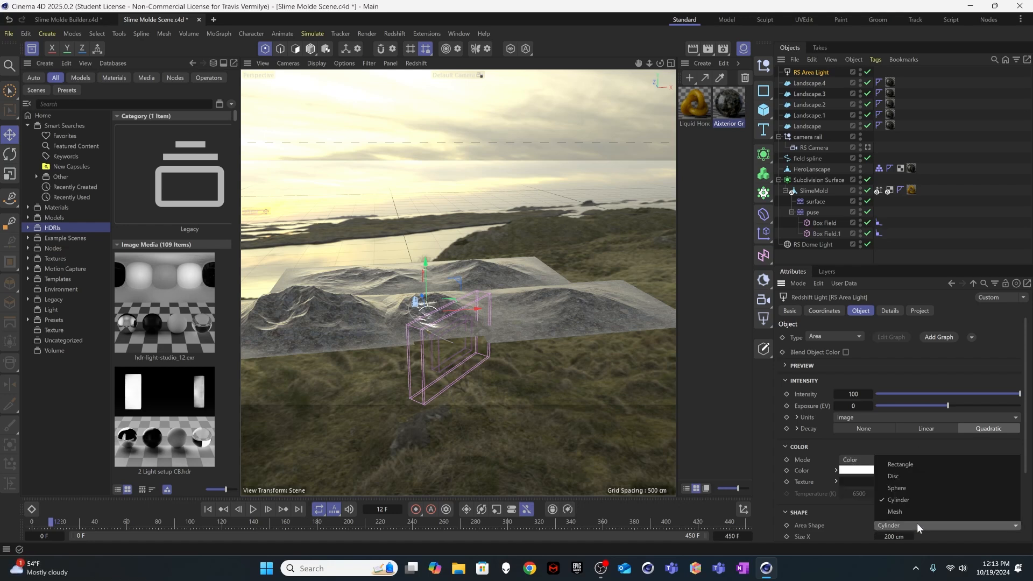
click(914, 476)
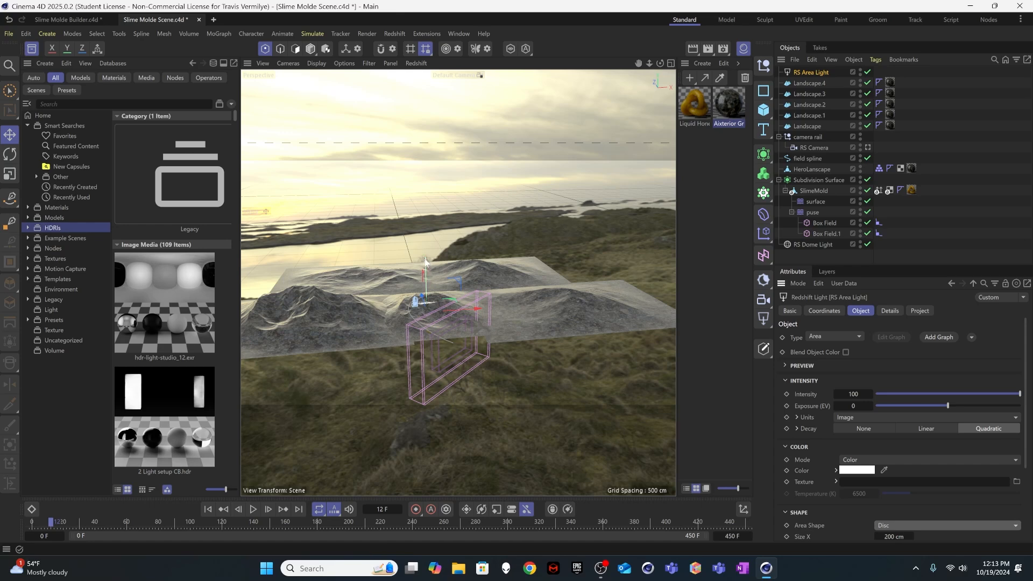
Step: Raise the area light above the terrain and turn it around horizontally to face the opposite direction
drag(425, 266, 425, 235)
alt+drag(398, 298, 547, 334)
key(r)
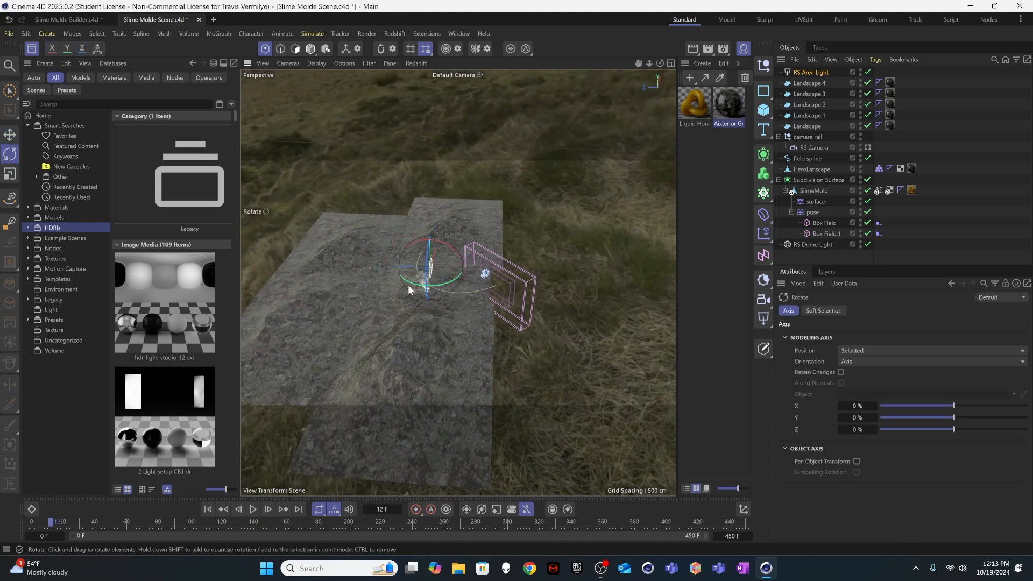
drag(408, 285, 476, 224)
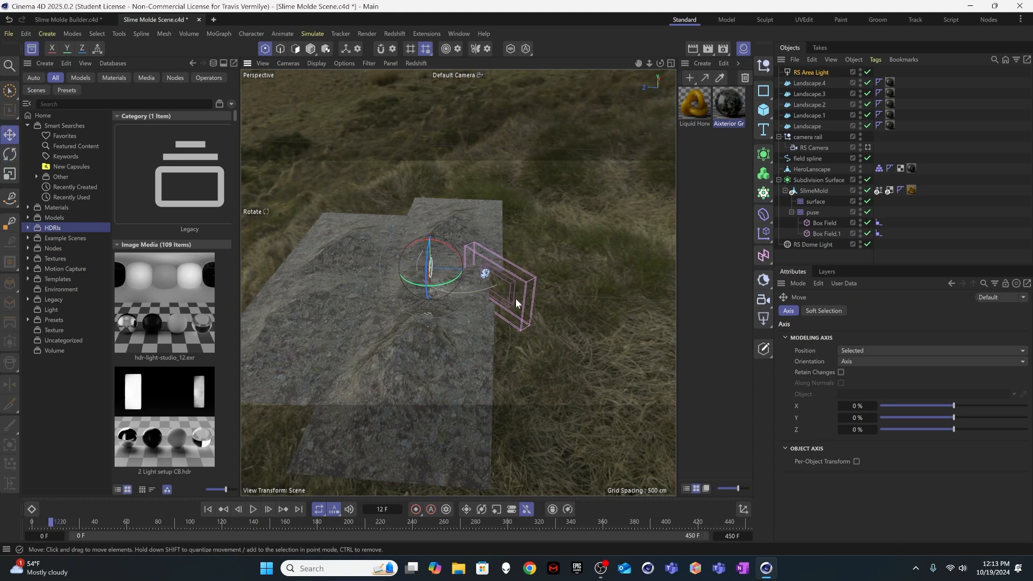
Step: Move the area light to the far side of the background landscapes and lower it slightly toward the horizon
key(e)
drag(476, 268, 325, 258)
alt+drag(411, 325, 276, 281)
alt+drag(479, 335, 477, 349)
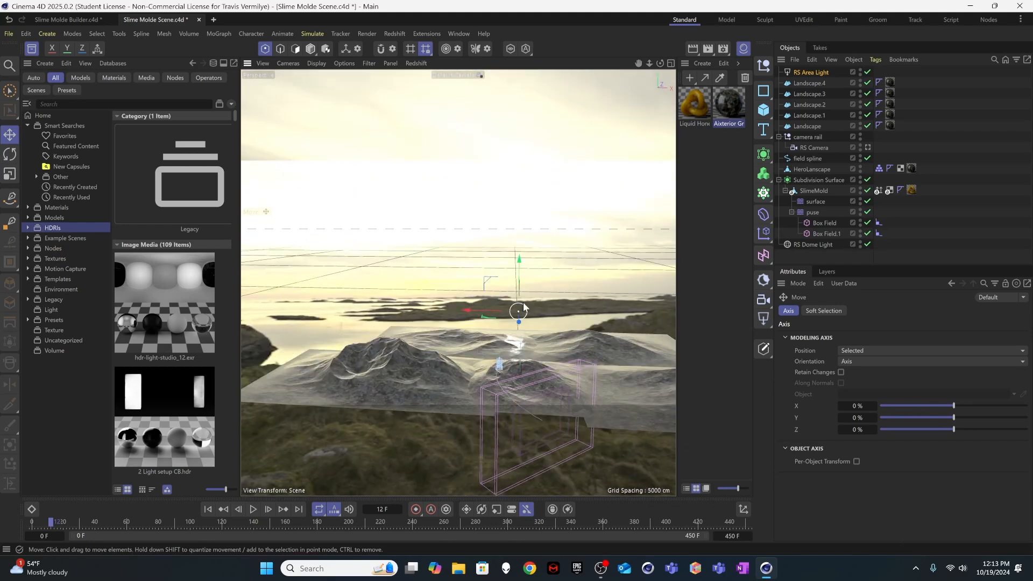
drag(521, 262, 520, 272)
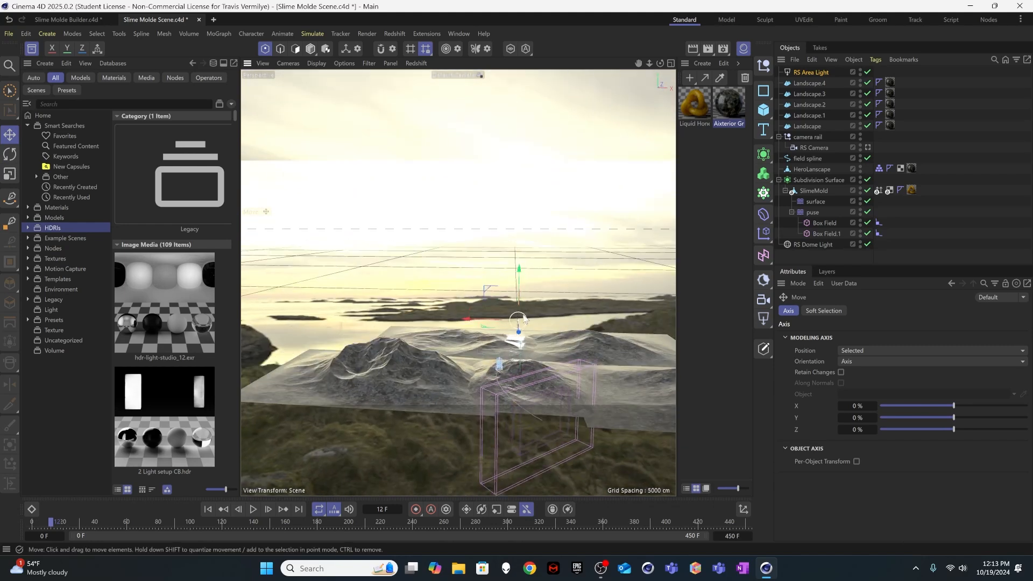
Step: View the scene through the RS Camera at frame 340 and start the Redshift IPR preview
click(867, 148)
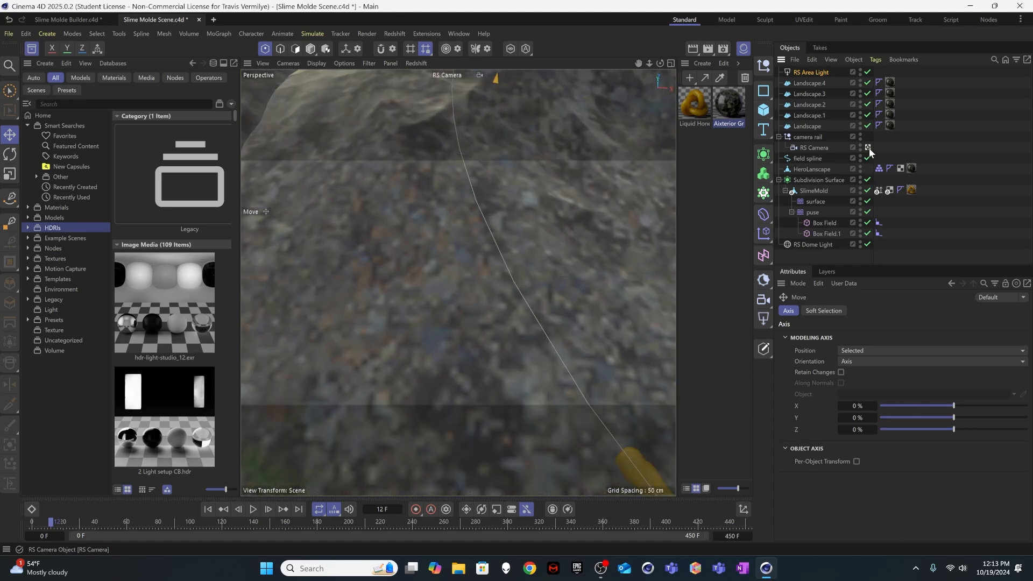
mouse_move(560, 519)
mouse_down()
mouse_move(626, 513)
mouse_move(571, 517)
mouse_up()
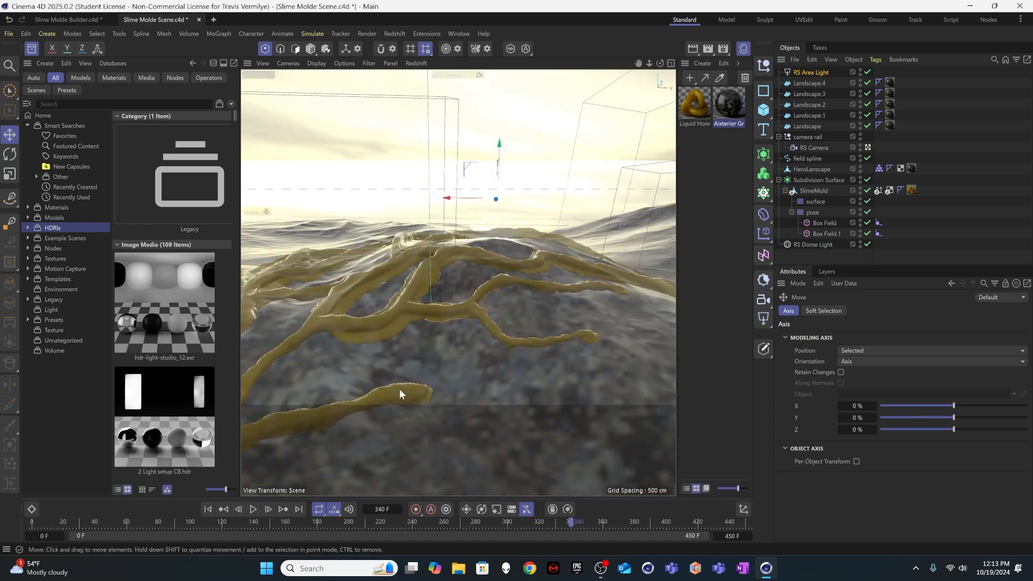
click(427, 75)
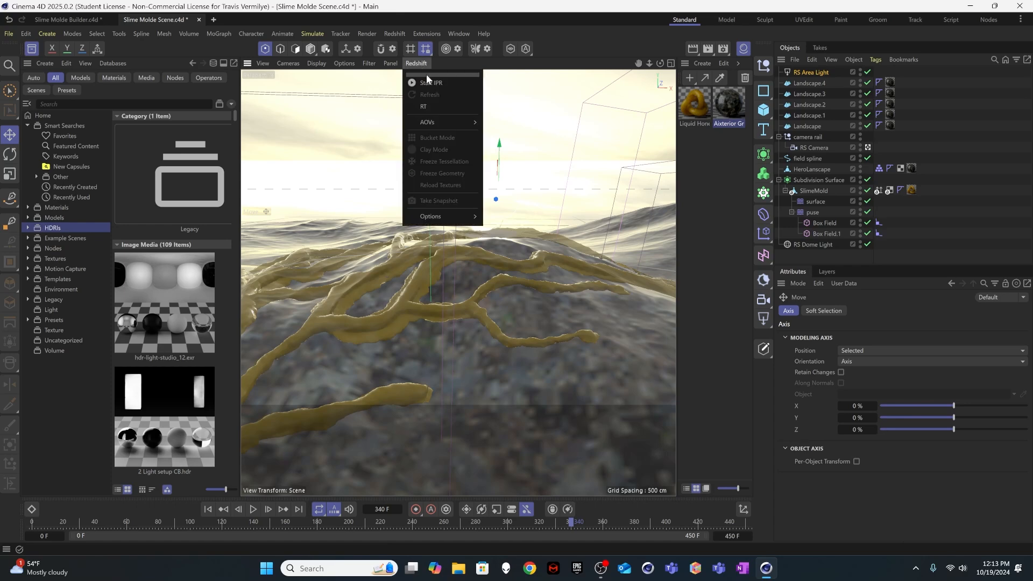
click(428, 79)
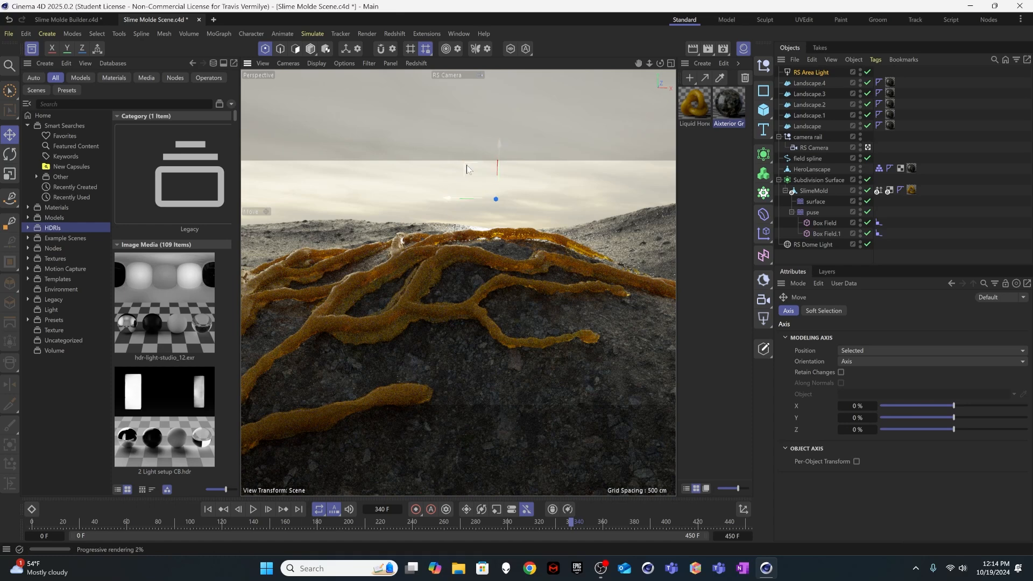
Step: Enlarge the area light and reposition it high behind the slime mold as a backlight
drag(466, 168, 421, 132)
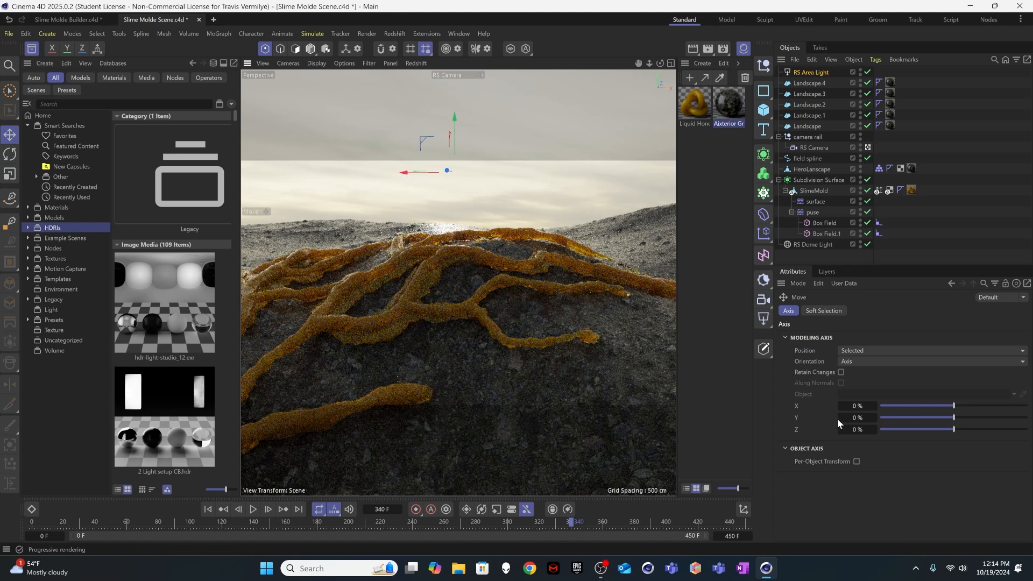
key(t)
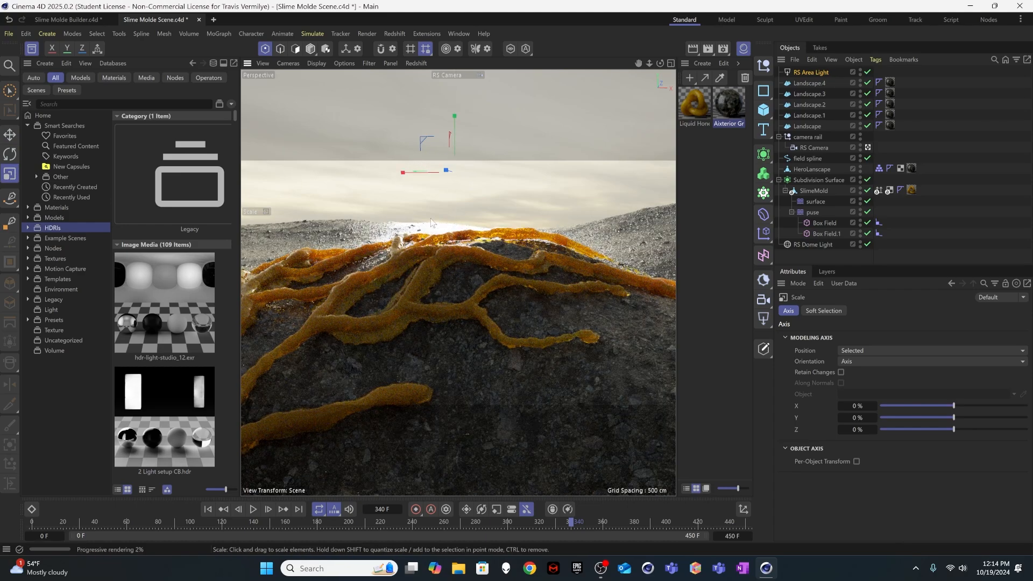
key(e)
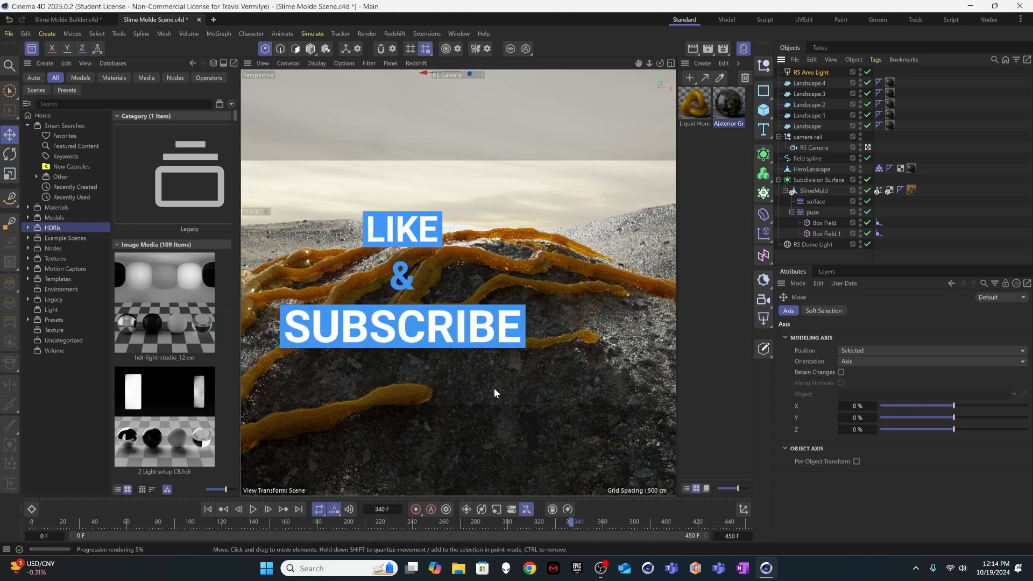
Step: Set the ground material's coat roughness to 0.3 and its coat weight to 0.5
click(728, 106)
scroll(888, 515, down, 8)
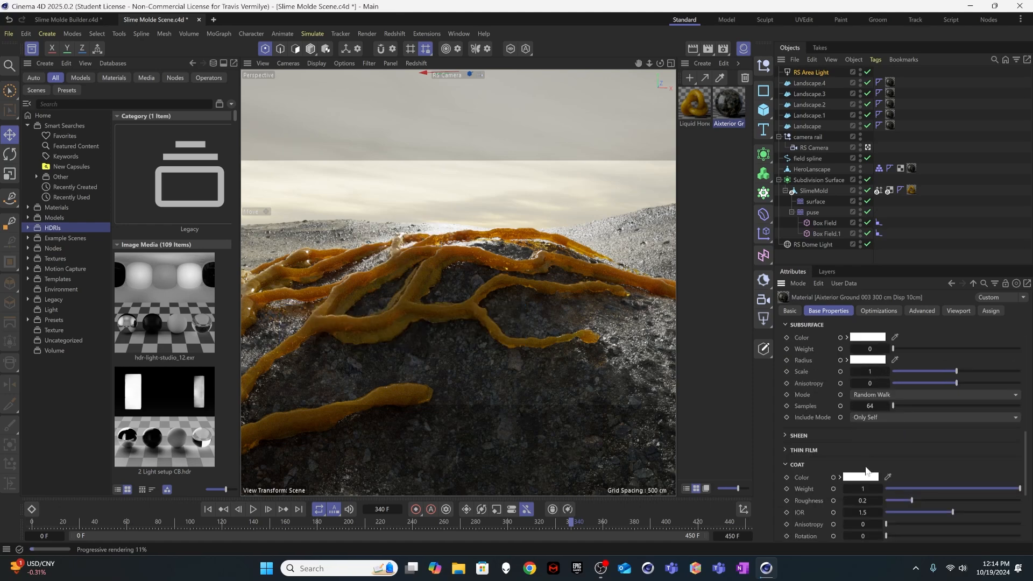
click(868, 500)
text(0.3)
key(Return)
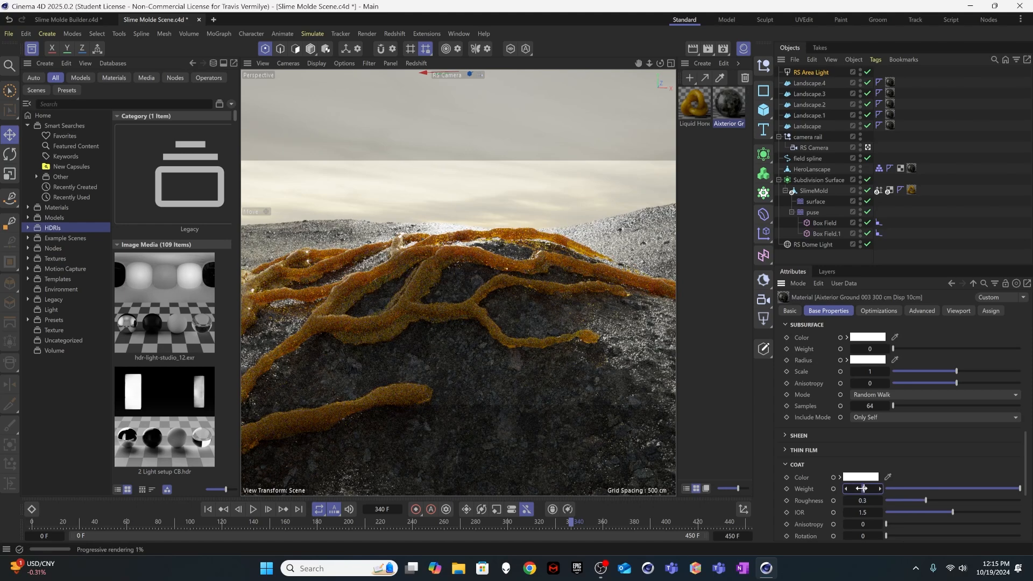
key(Return)
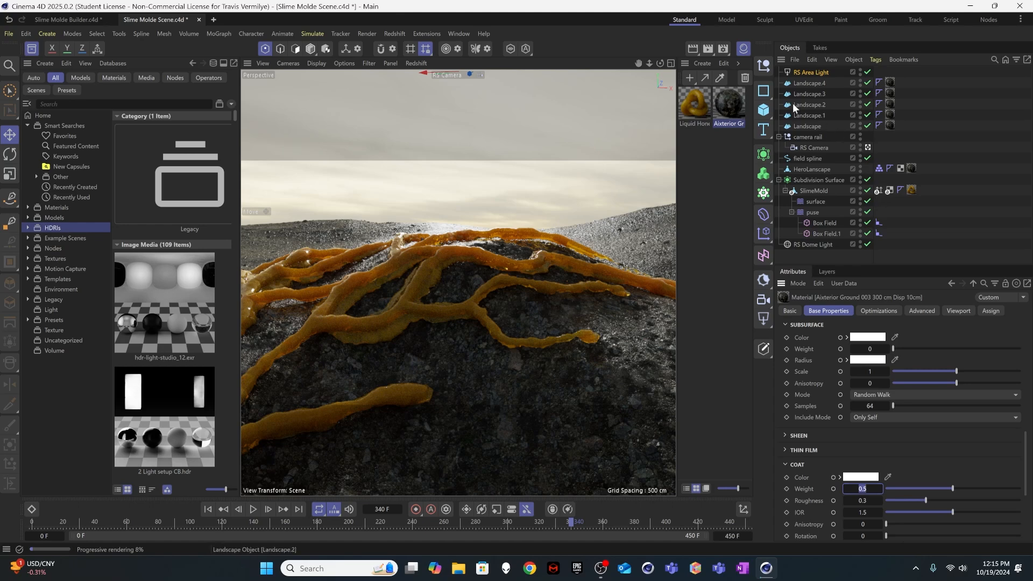
Step: Add a second Redshift area light to the scene and stop the IPR preview
click(766, 319)
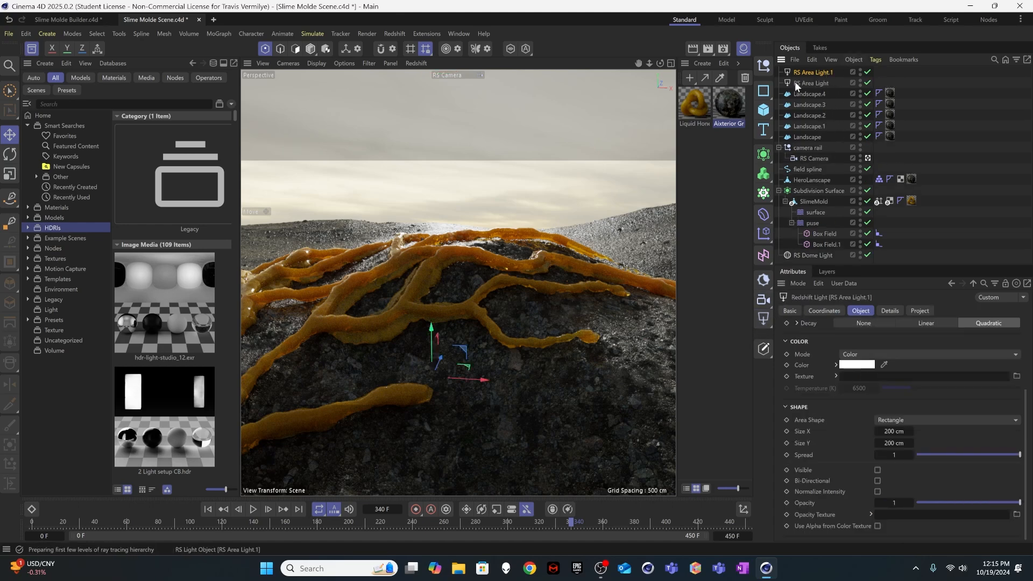
click(422, 64)
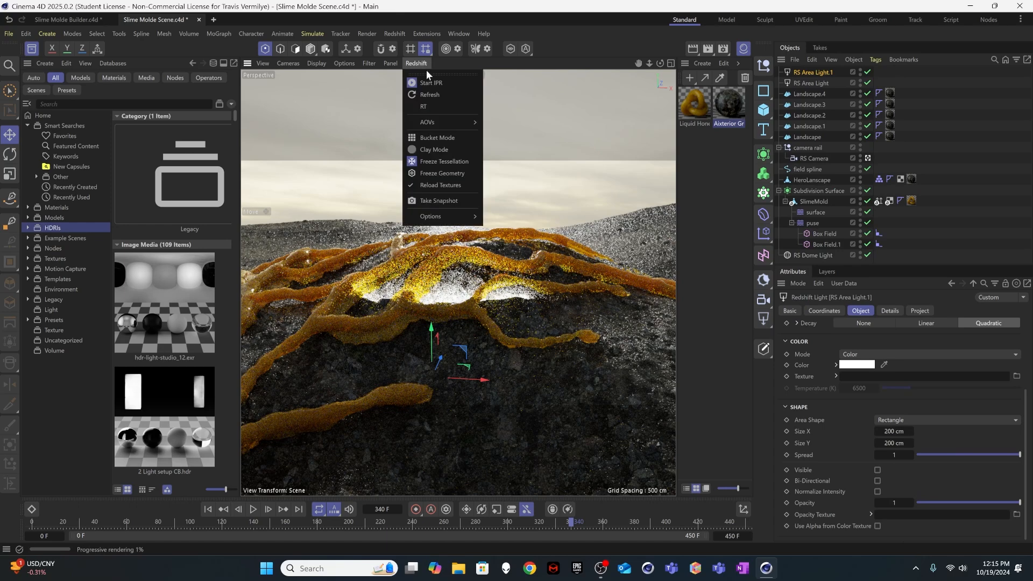
click(430, 83)
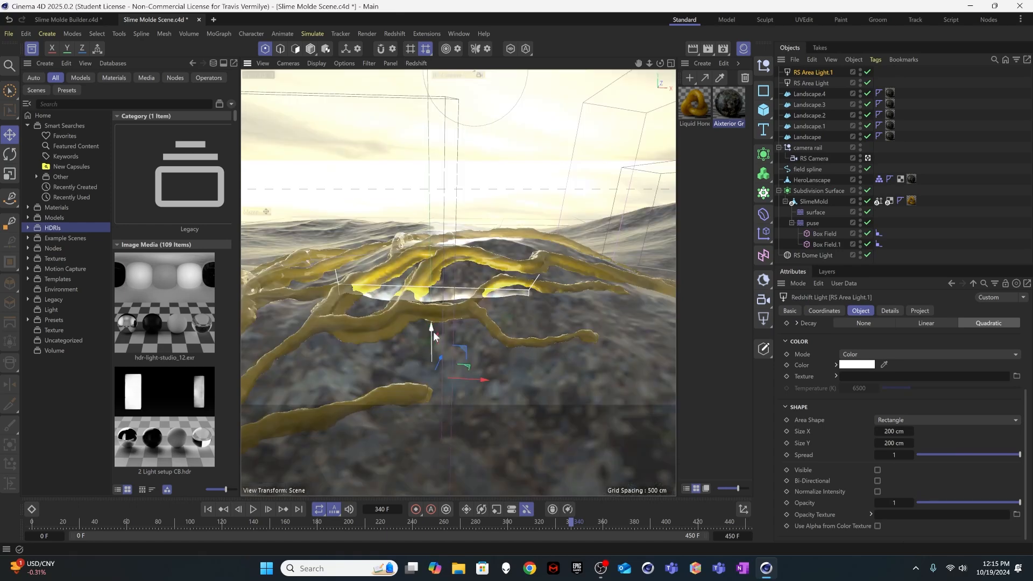
Step: Leave the RS Camera view and raise, tilt and shift the new area light so it shines down over the slime mold
click(868, 159)
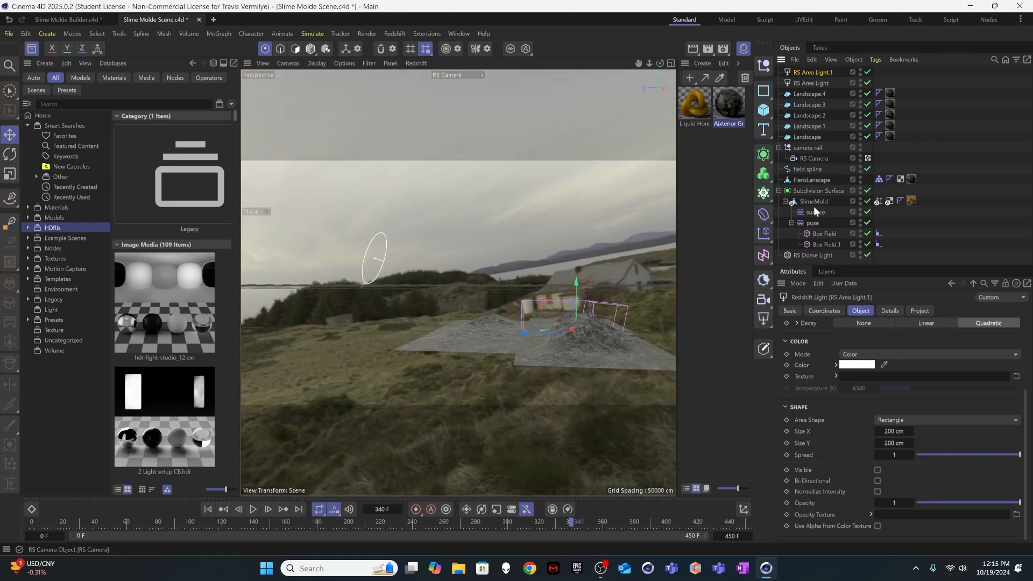
drag(571, 302, 581, 180)
key(r)
drag(555, 214, 518, 393)
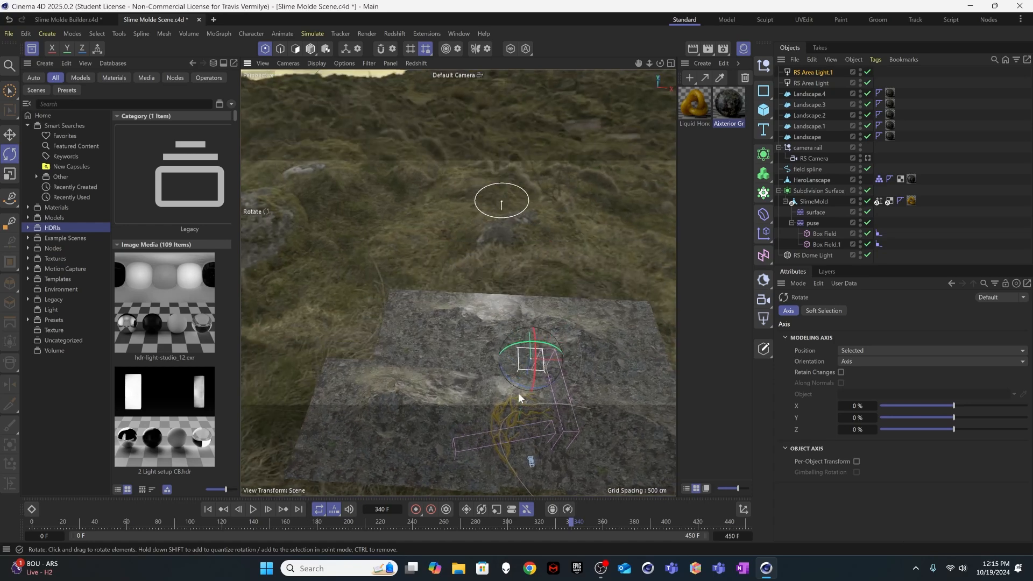
scroll(541, 385, down, 5)
key(e)
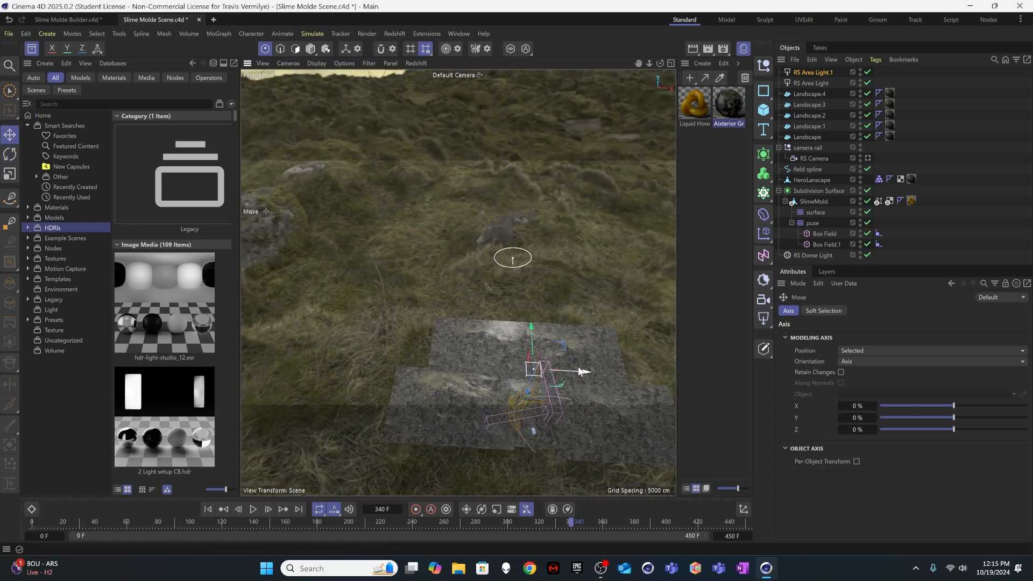
scroll(489, 383, up, 5)
drag(566, 366, 536, 383)
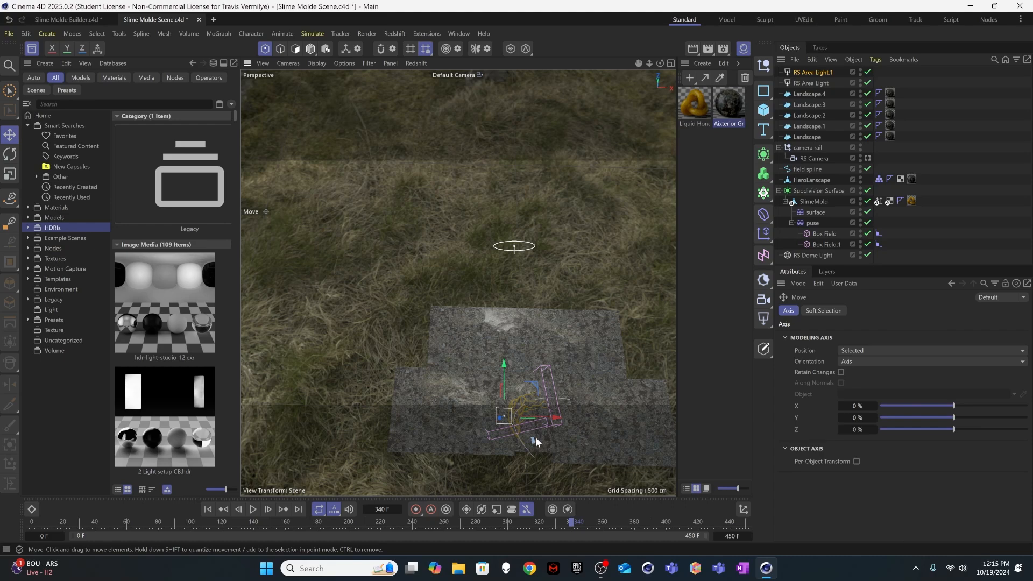
scroll(535, 437, down, 5)
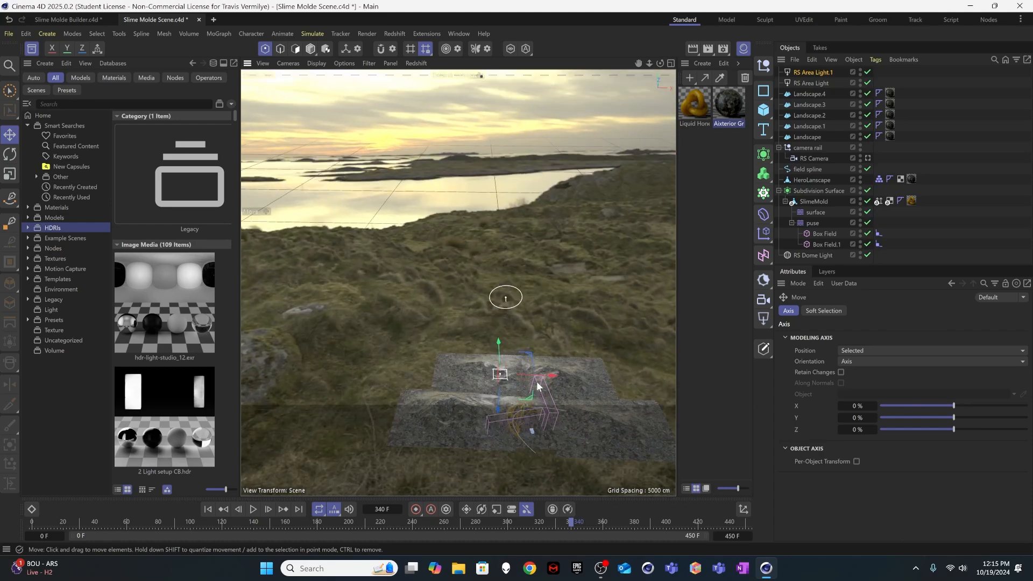
Step: Return to the RS Camera view and restart the Redshift IPR preview
click(867, 159)
click(416, 63)
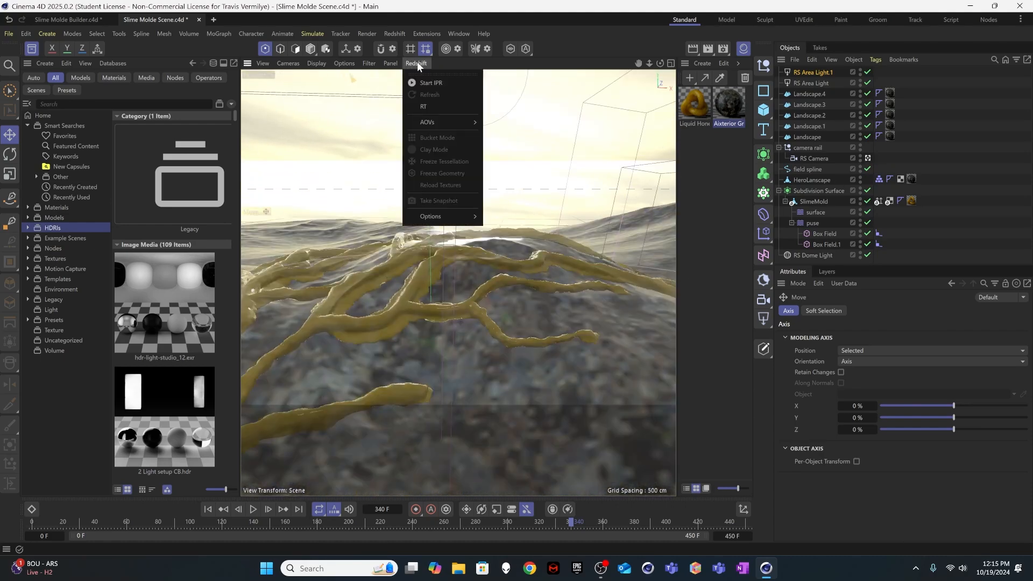
click(425, 80)
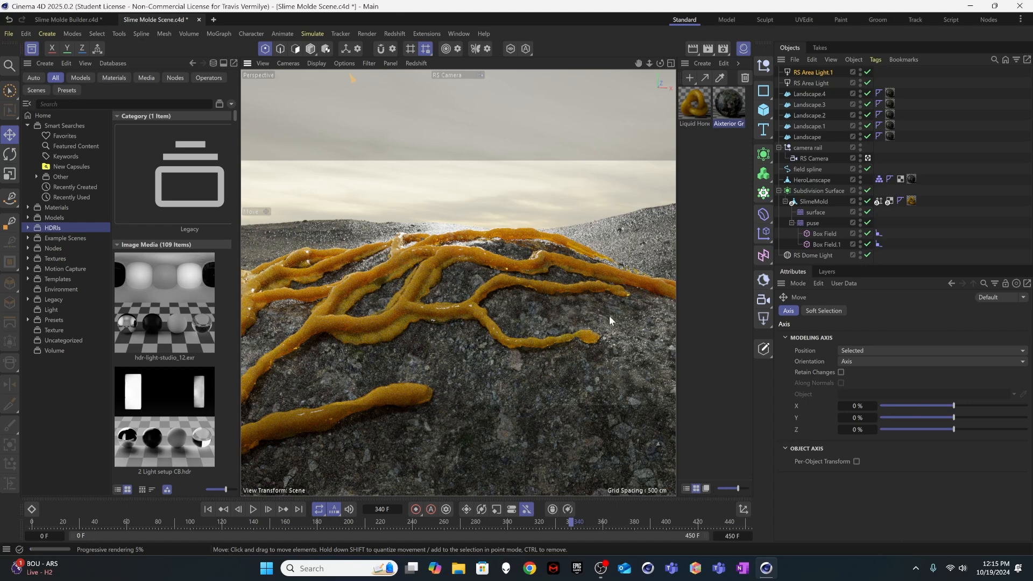
Step: Set the exposure of RS Area Light.1 to -1 EV, leaving its intensity at 100
click(822, 72)
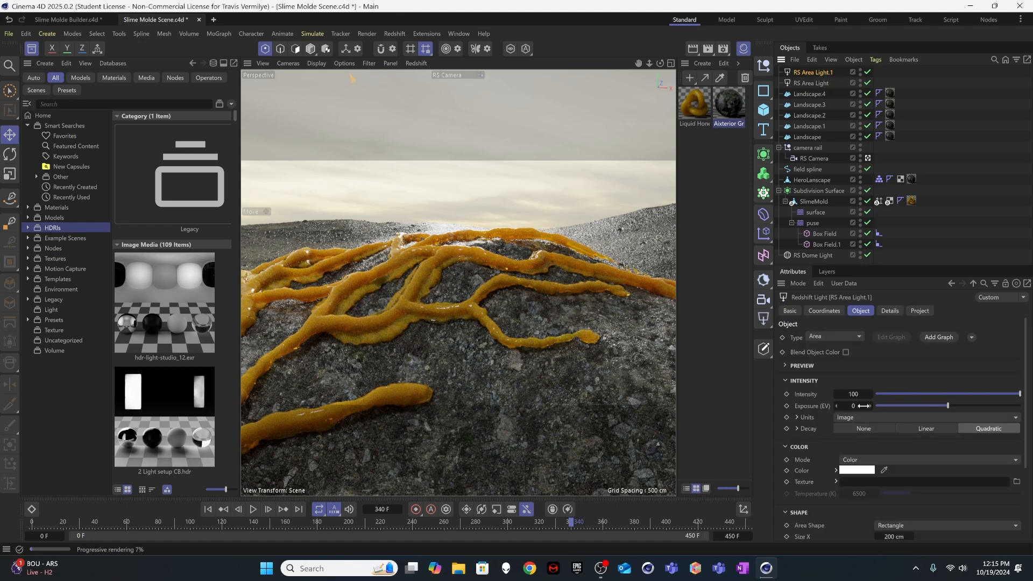
click(864, 406)
text(-1)
key(Return)
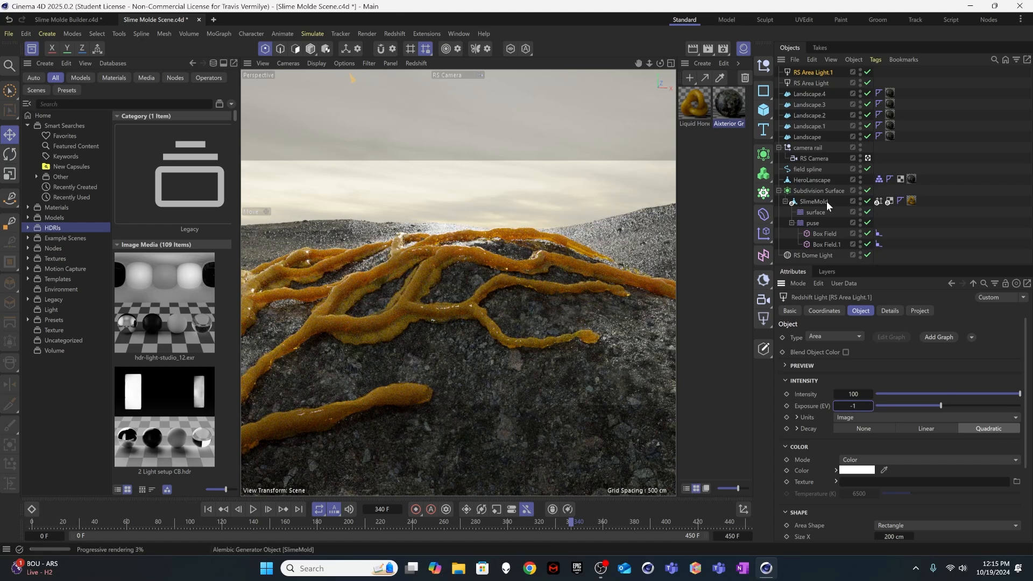
click(744, 98)
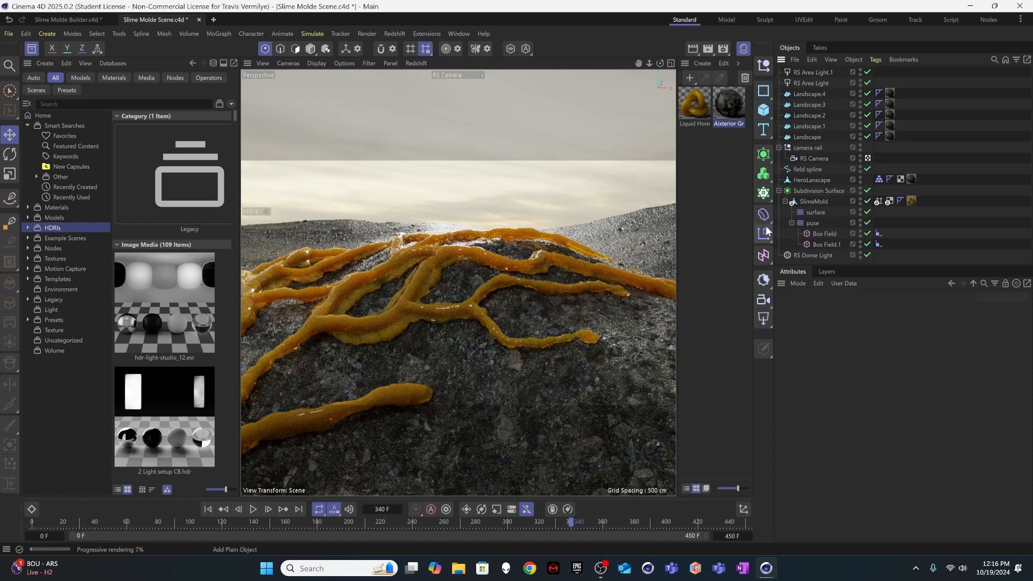
Step: Add an RS Environment object for volumetric fog and set its scattering to 0.001
click(764, 279)
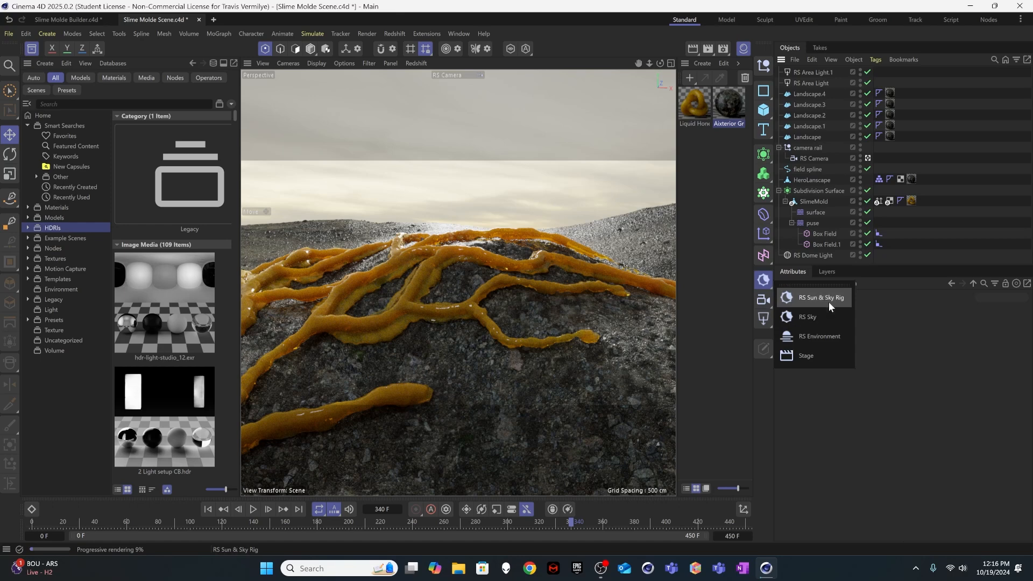
click(828, 335)
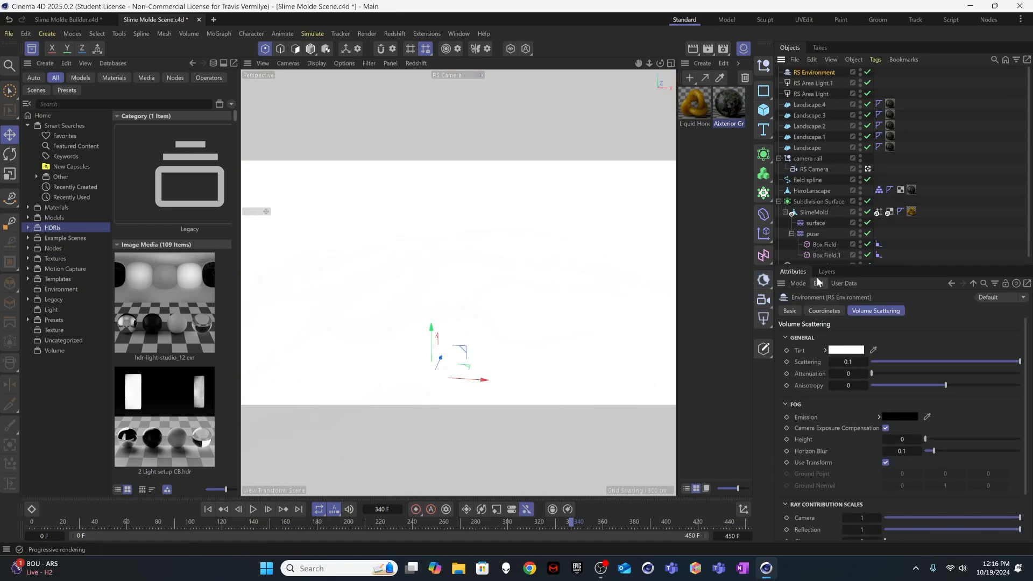
double_click(847, 361)
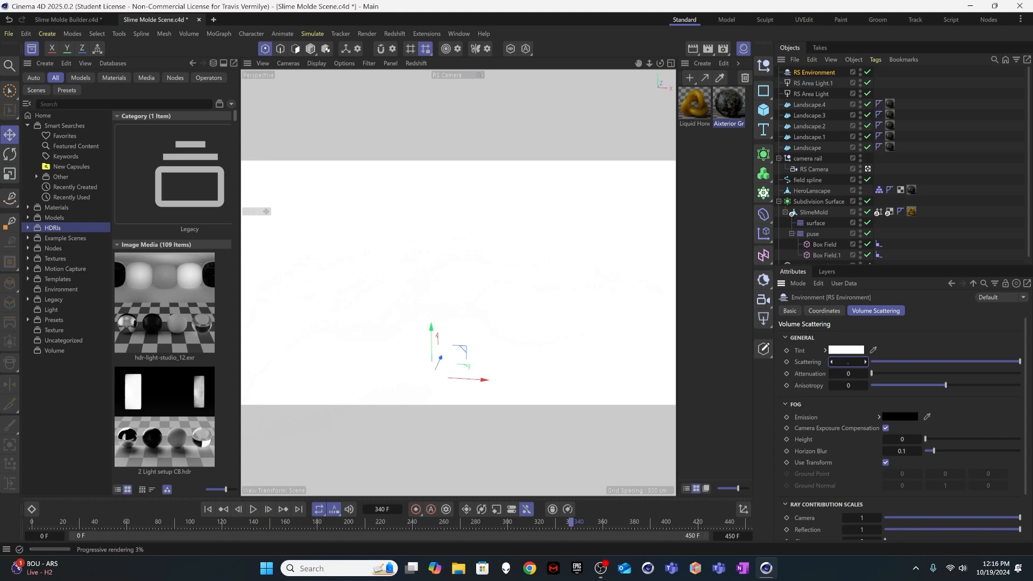
key(Return)
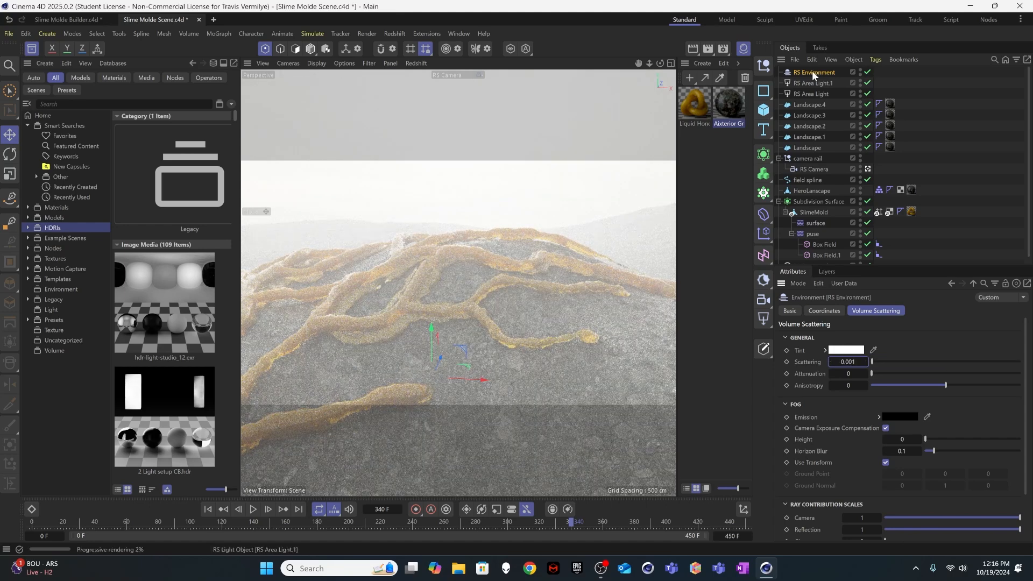
Step: Set the RS Dome Light's volume contribution to 0
scroll(806, 224, down, 1)
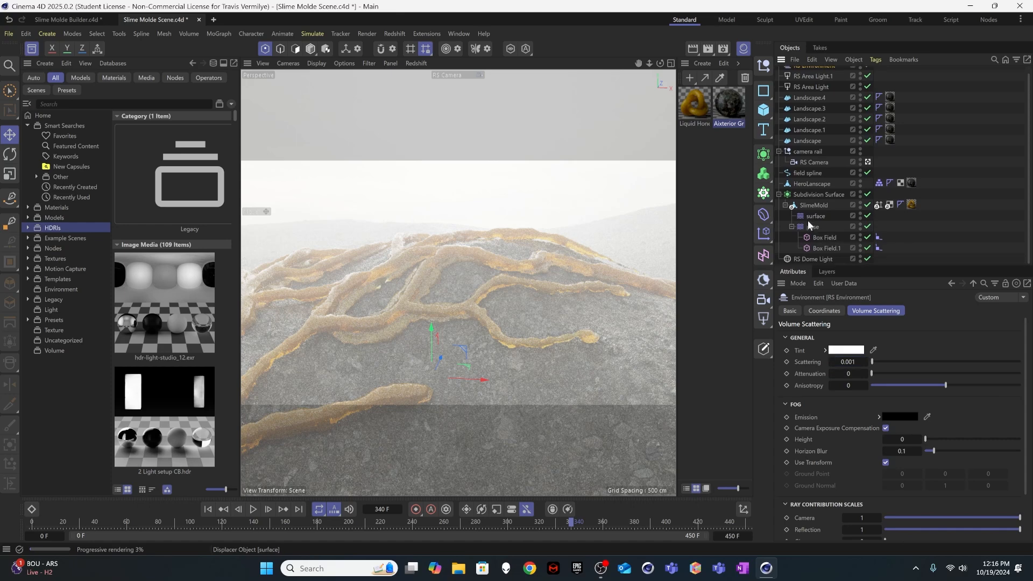
click(808, 259)
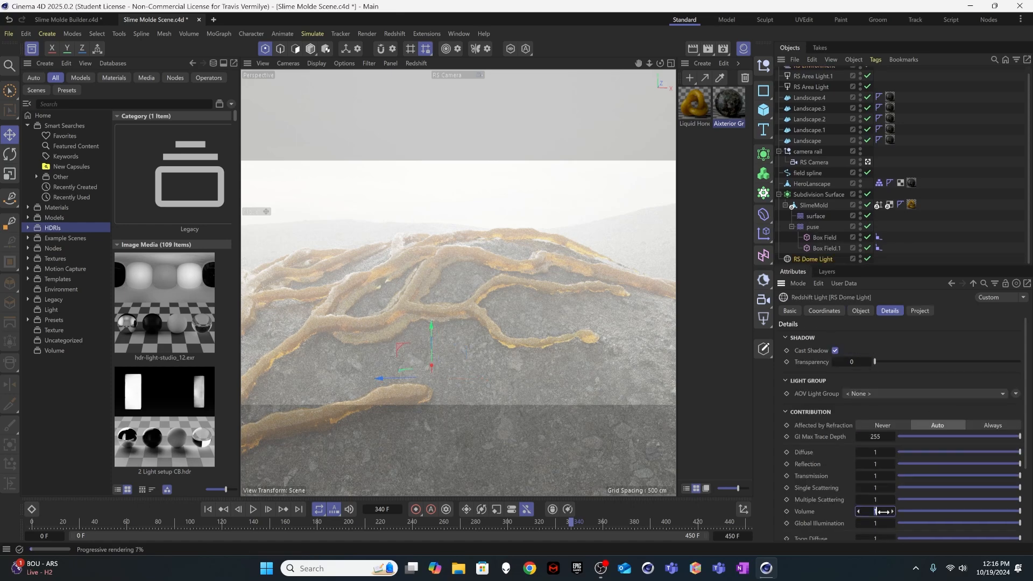
drag(882, 512, 882, 512)
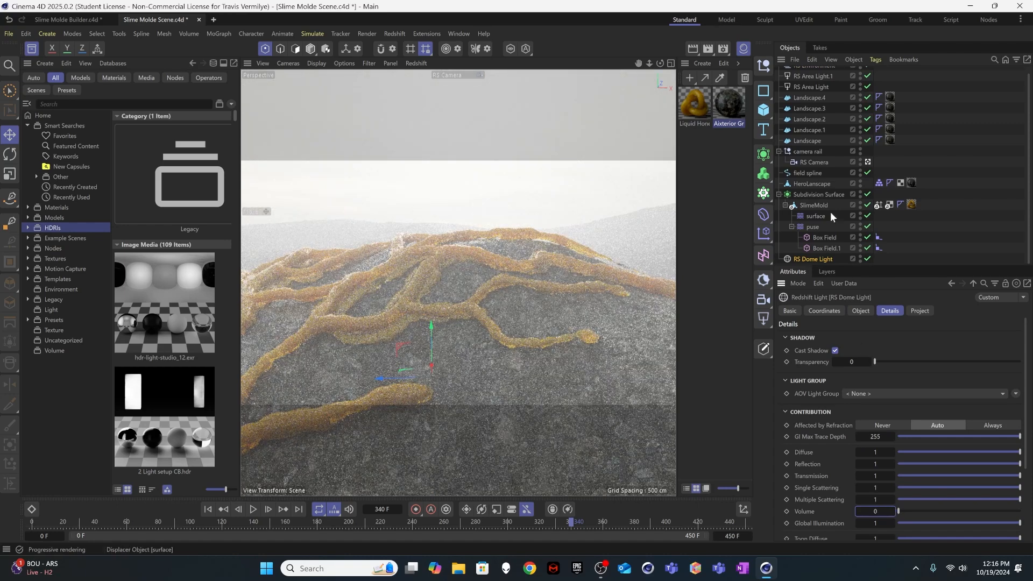
Step: Select both RS area lights together and set their volume contribution to 0
scroll(818, 98, up, 1)
click(812, 93)
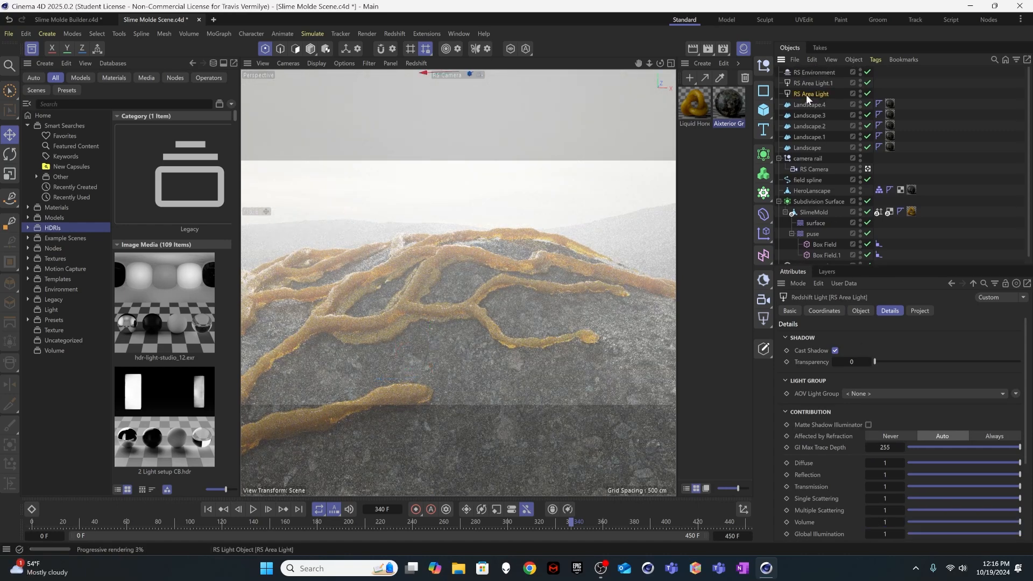
ctrl+click(812, 83)
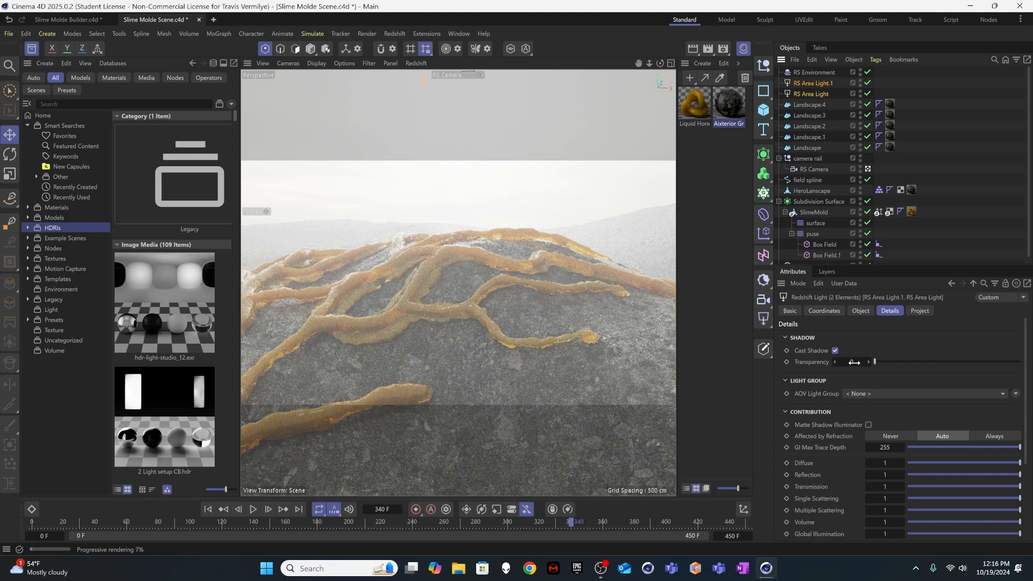
drag(896, 522, 840, 522)
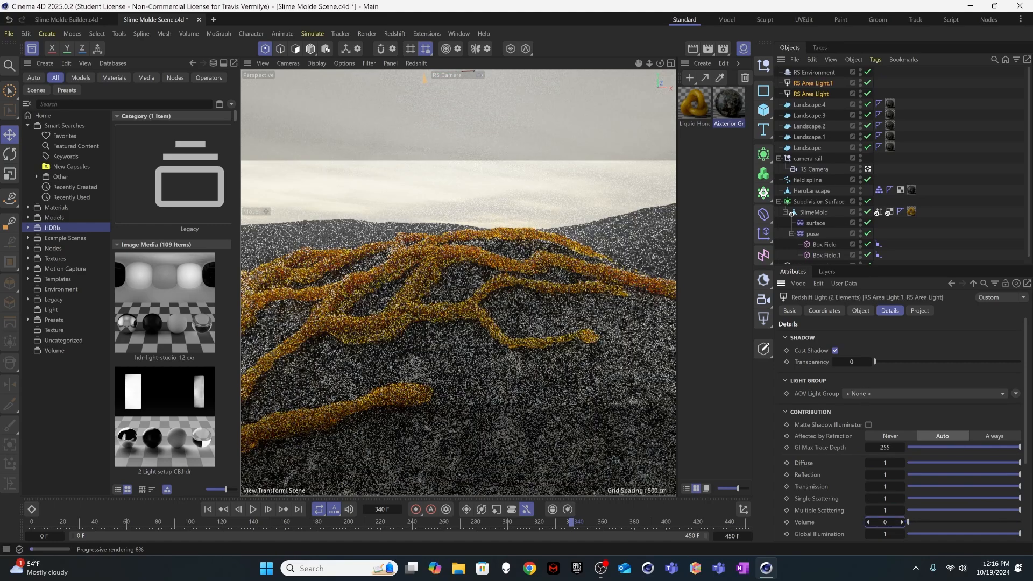
click(913, 522)
drag(911, 521, 858, 524)
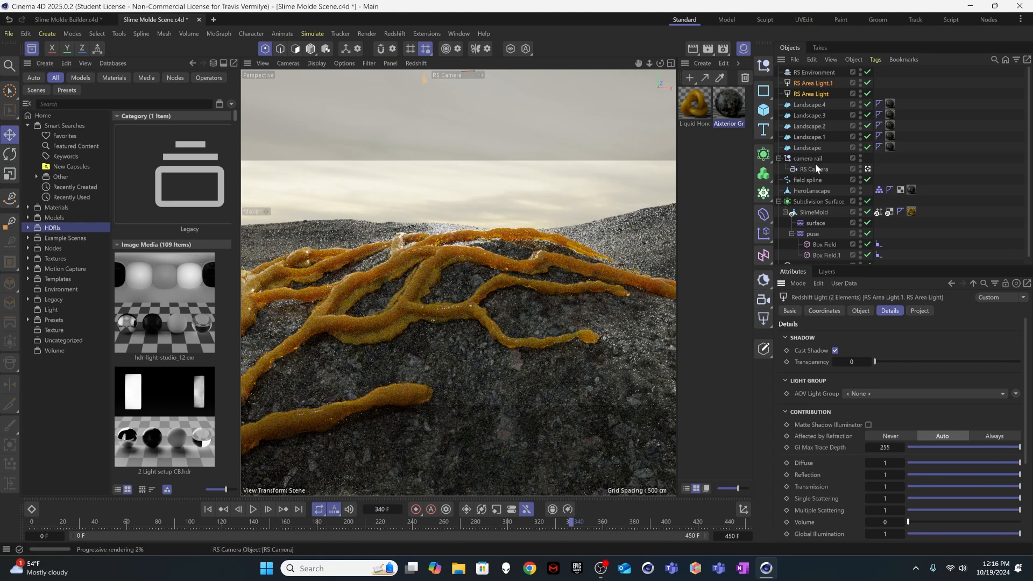
Step: Raise the volume contribution of the backlight RS Area Light to 0.098 for a subtle haze
click(815, 82)
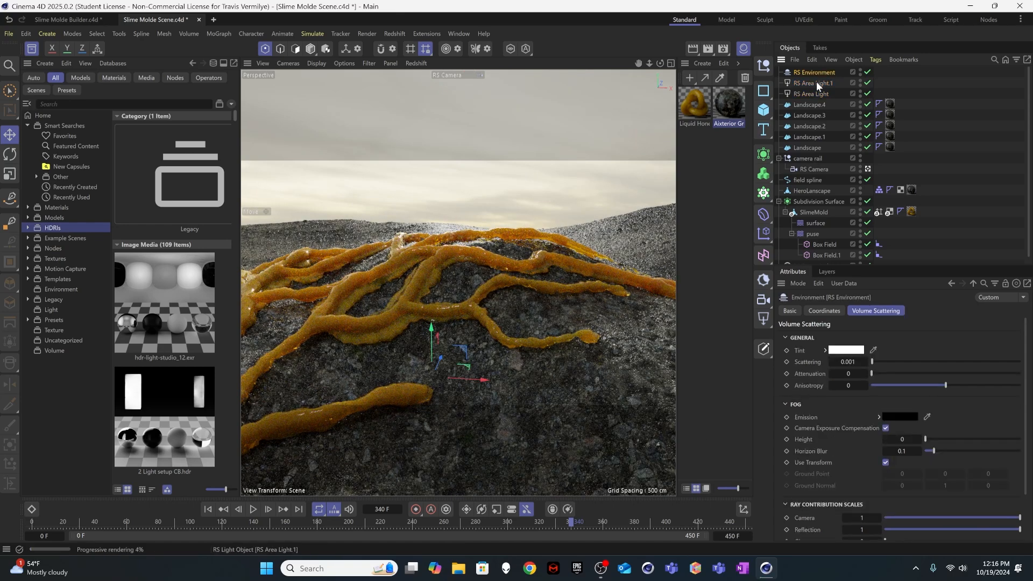
click(814, 94)
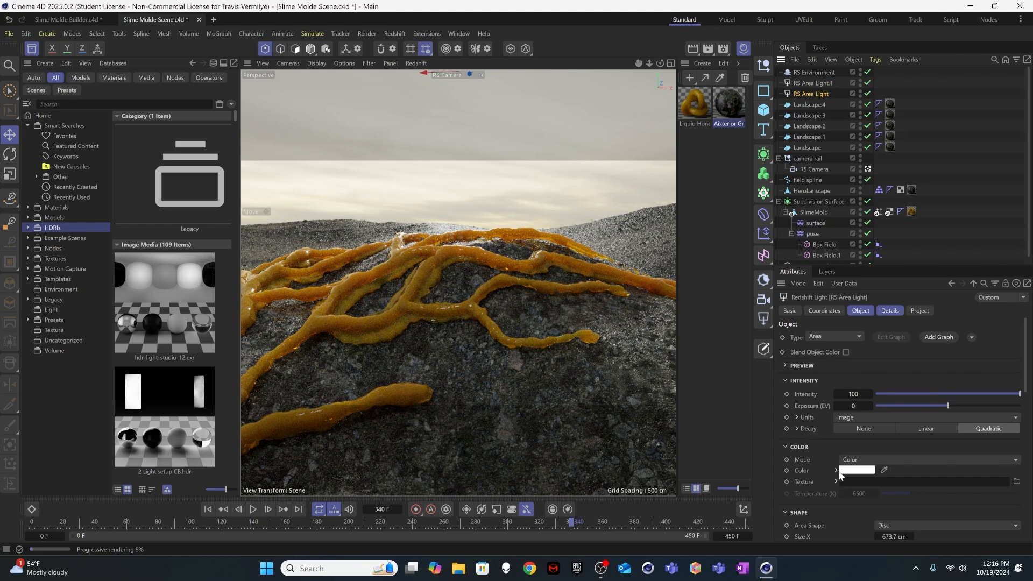
click(890, 311)
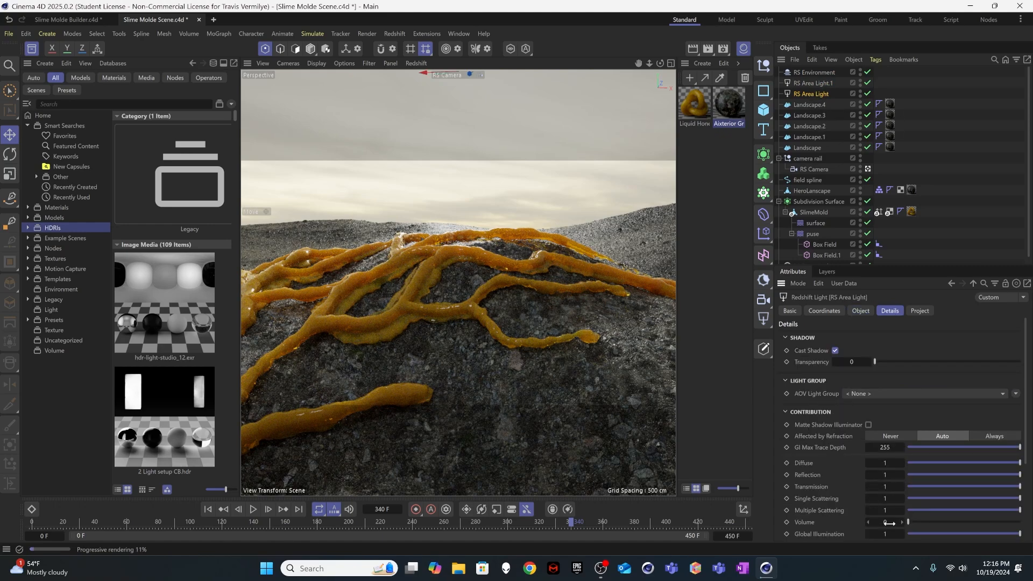
drag(899, 520, 902, 521)
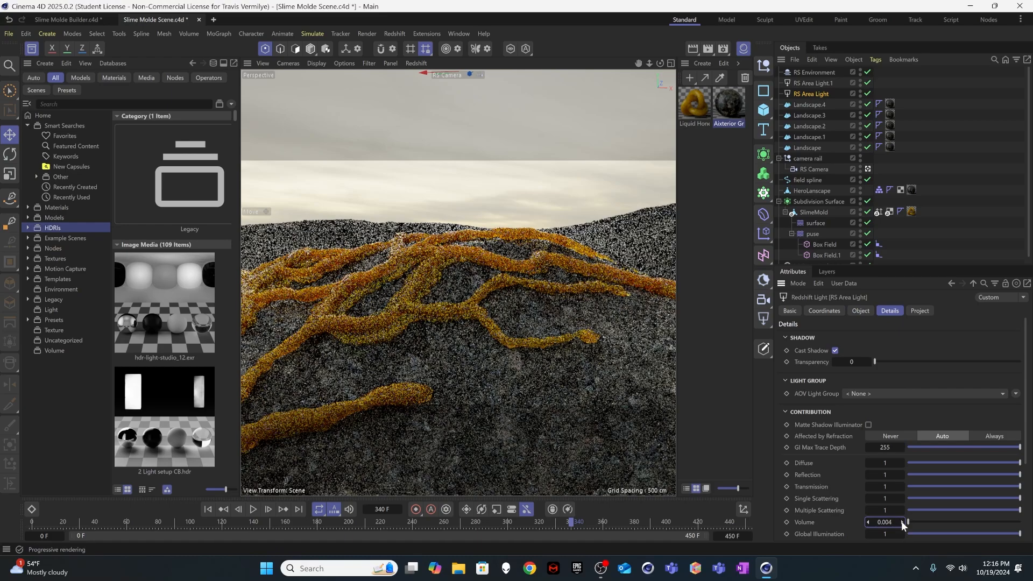
click(902, 522)
click(902, 522)
click(902, 522)
click(902, 522)
click(901, 522)
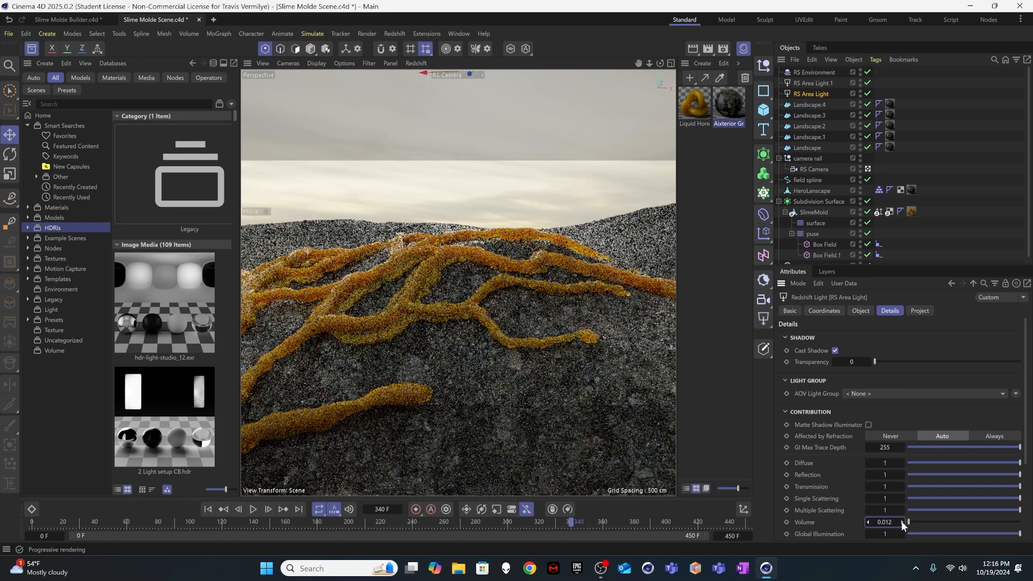
drag(887, 522, 934, 521)
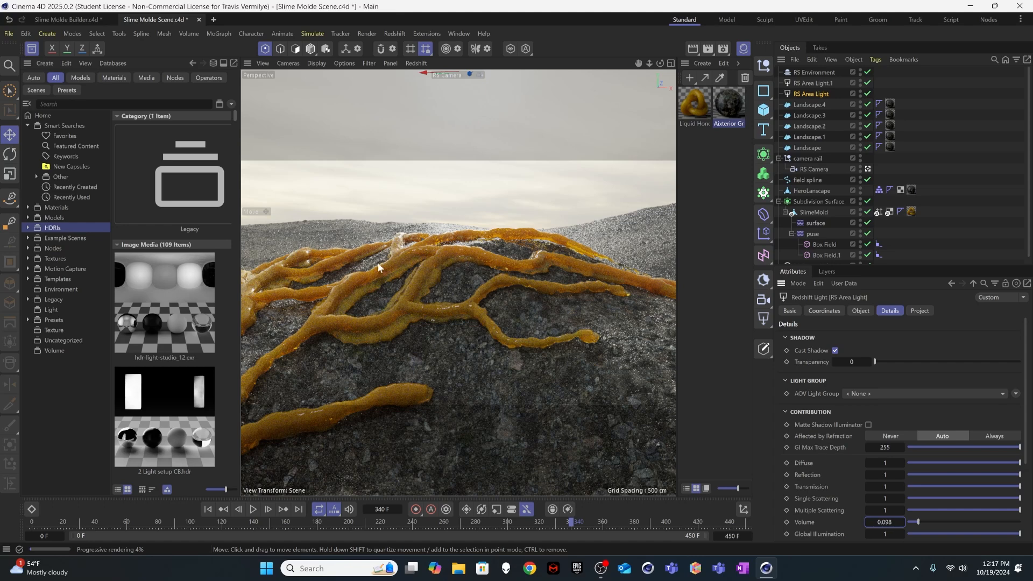
click(721, 212)
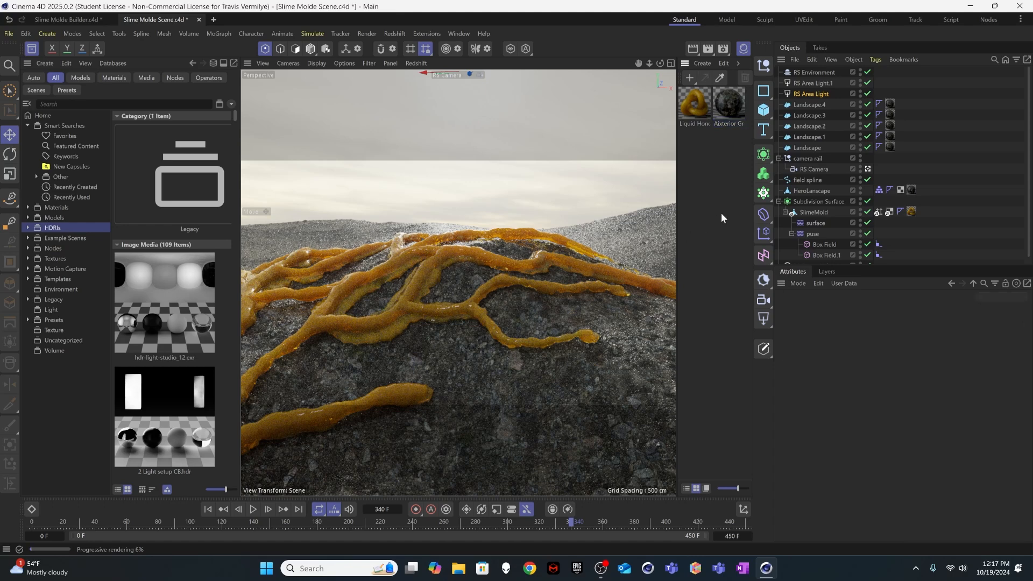
click(802, 93)
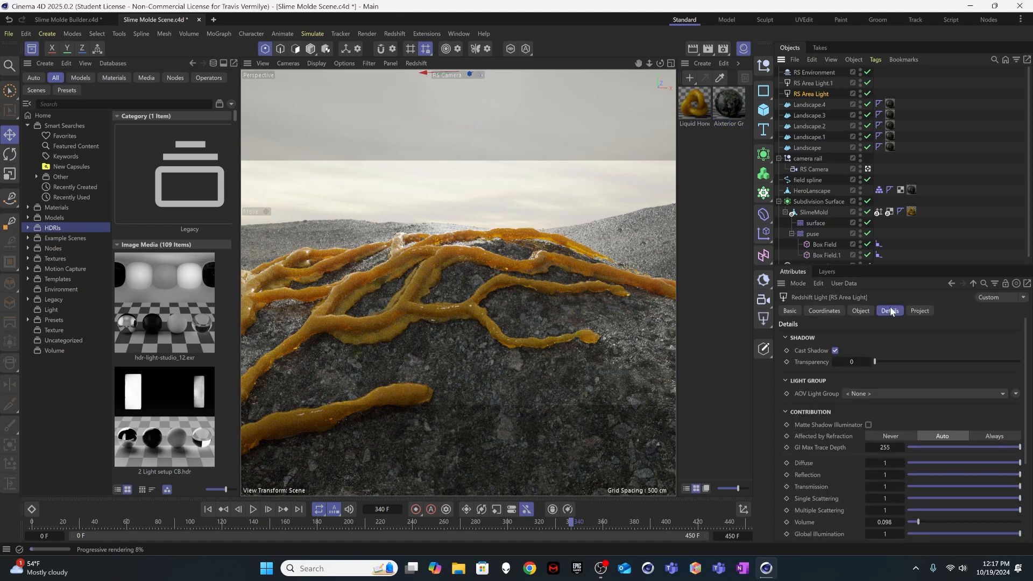
Step: Move the RS Area Light above RS Area Light.1 in the object list and rename it "back light"
click(808, 82)
click(813, 71)
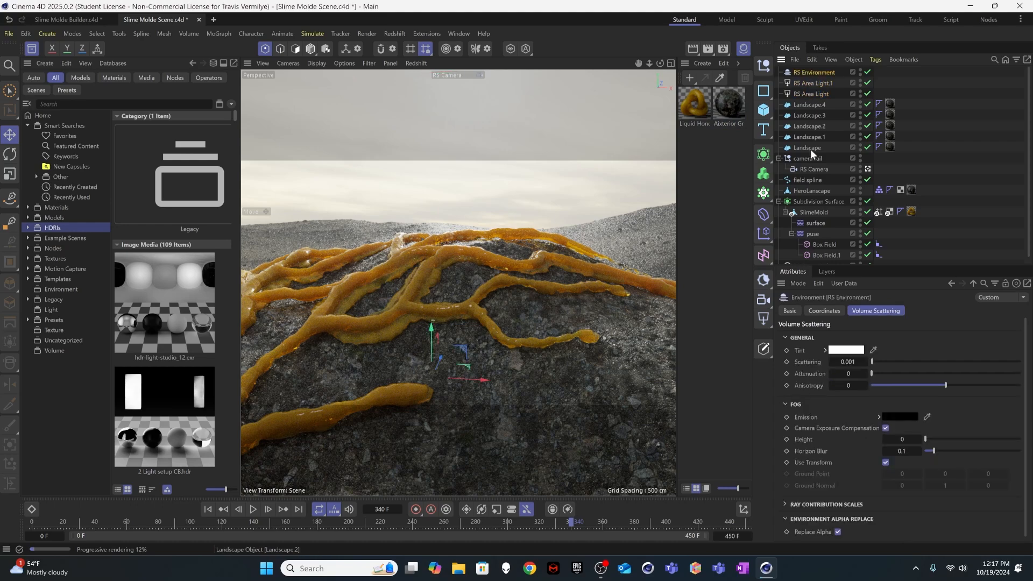
click(809, 93)
drag(808, 93, 808, 76)
double_click(809, 79)
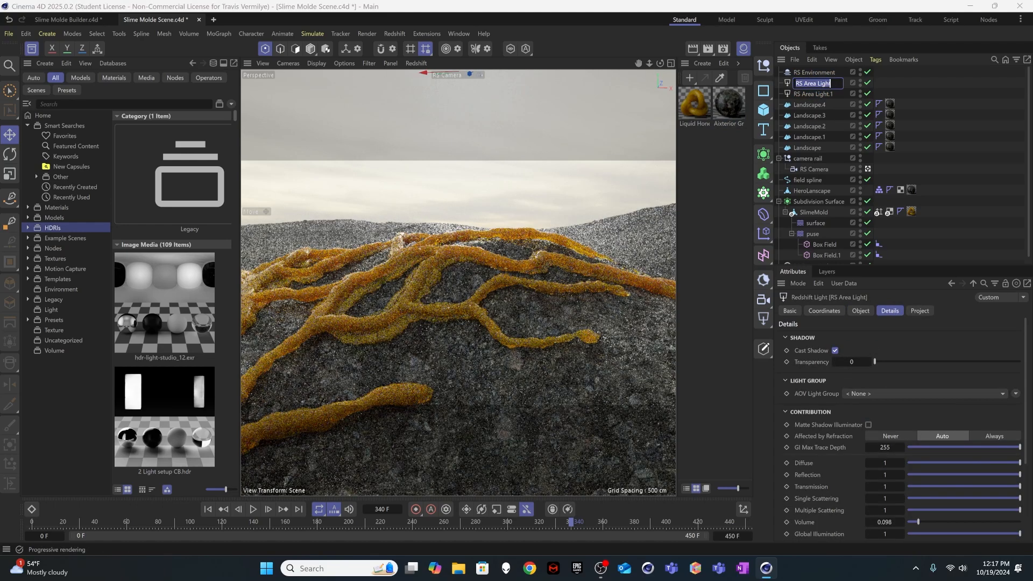
text(L)
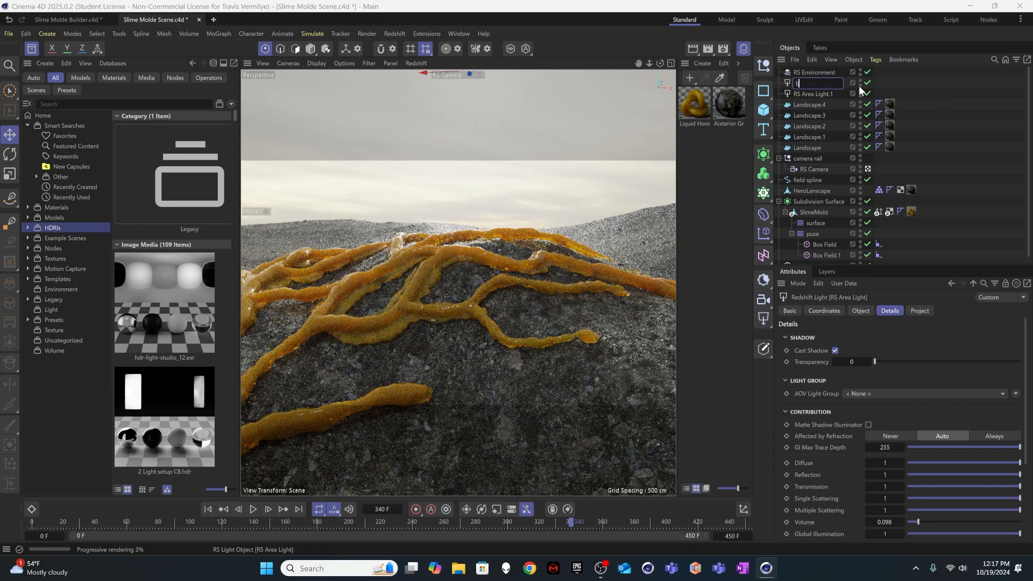
key(Return)
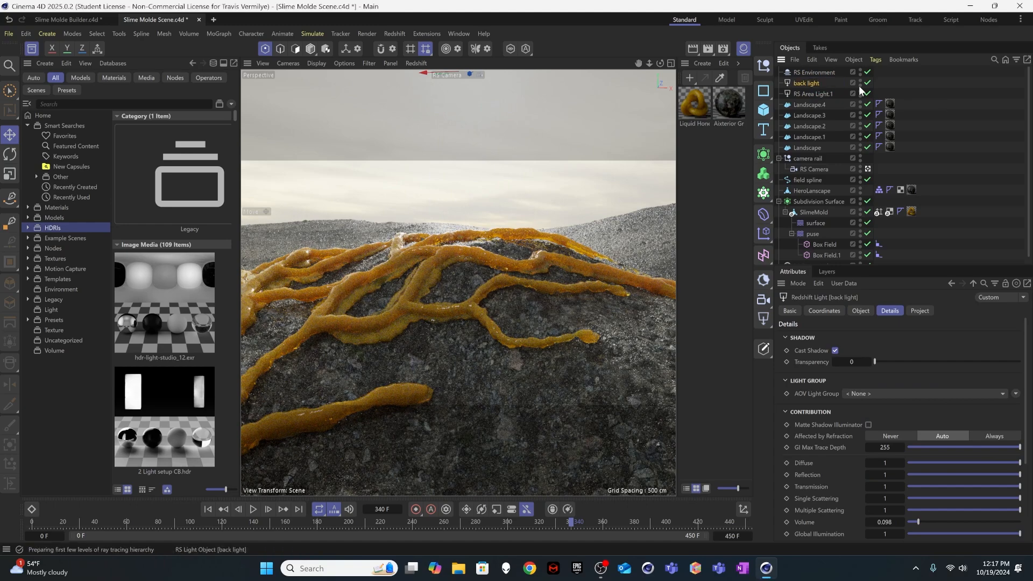
Step: Rename RS Area Light.1 as "top light"
click(808, 94)
double_click(808, 93)
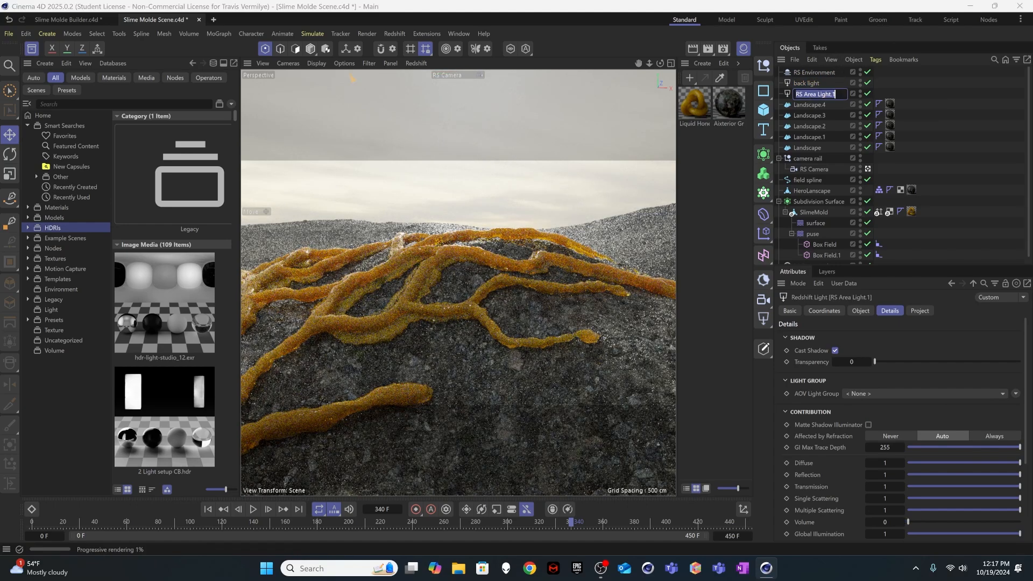
text(to)
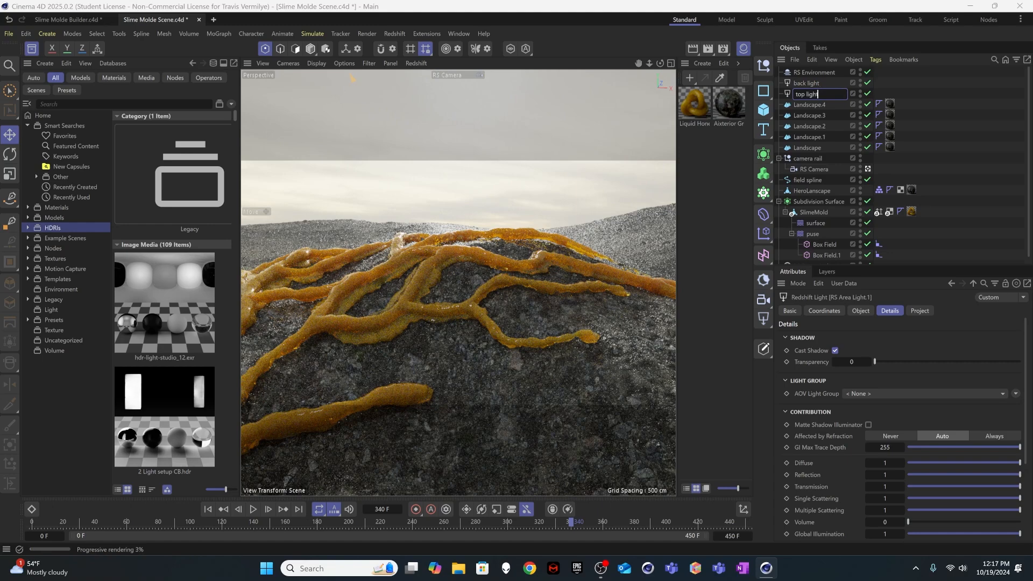
text(p light)
Step: Tint the back light a pale warm orange with RGB 235, 207, 188
click(807, 83)
click(870, 312)
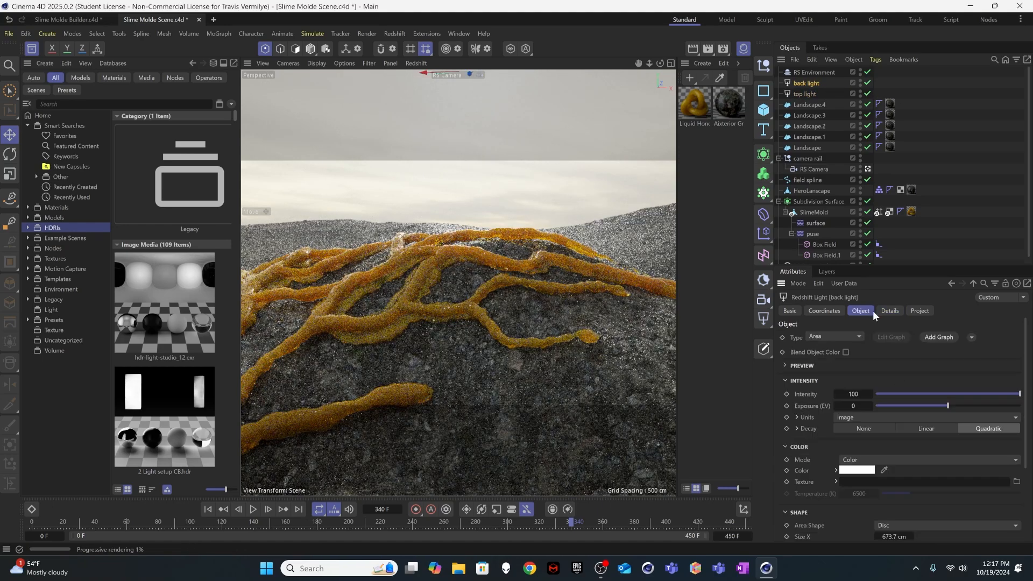
click(860, 468)
drag(883, 517, 890, 517)
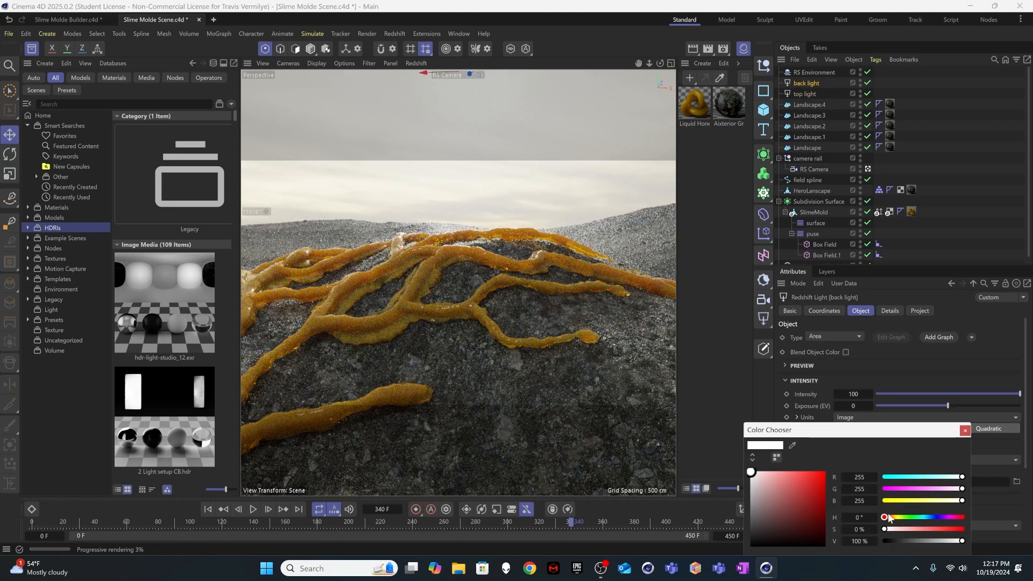
click(765, 477)
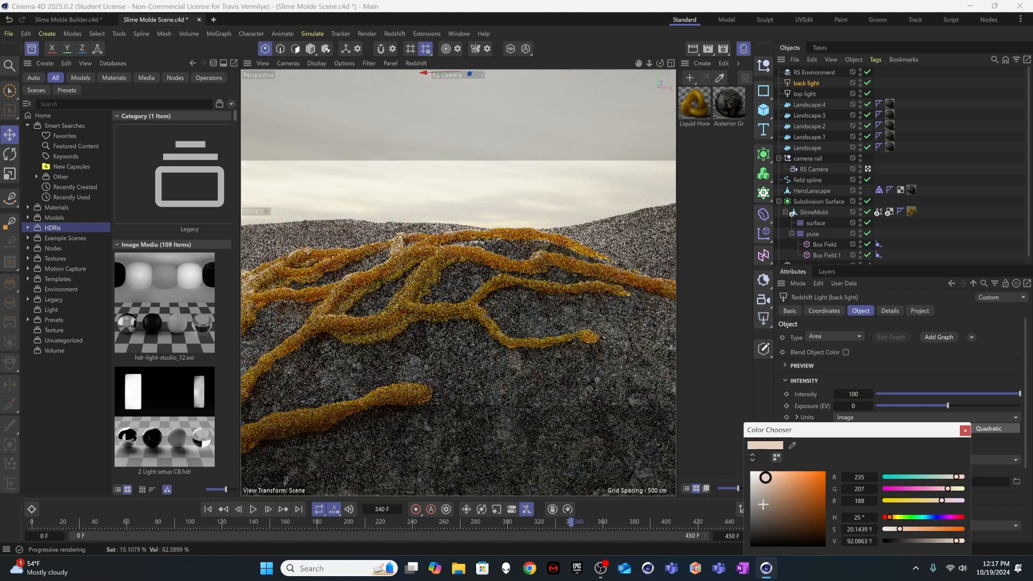
Step: Set the hue of the top light's color to a cool blue at 206°
click(804, 94)
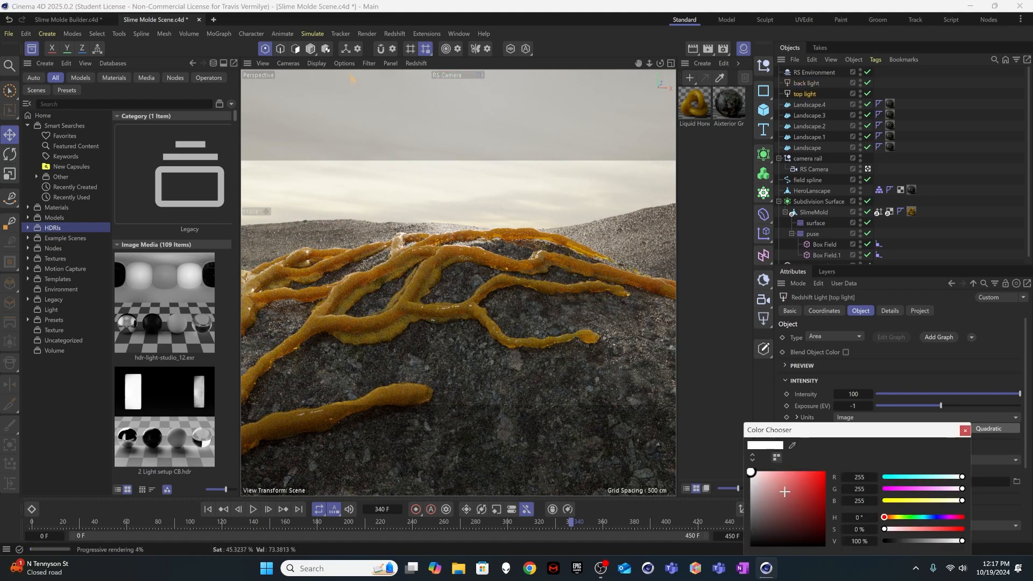
click(929, 517)
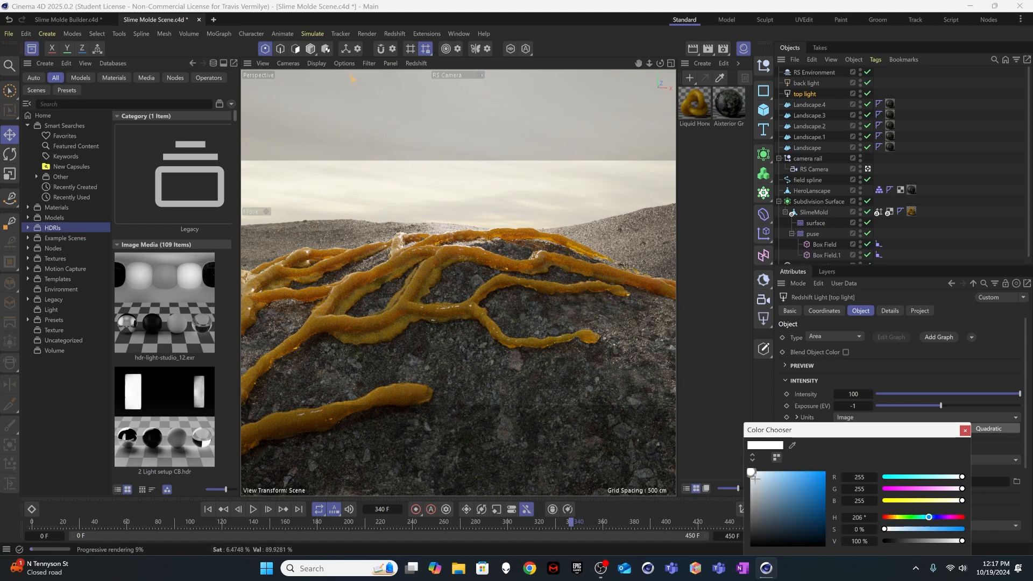
Step: Enable bokeh on the RS Camera and set its aperture to 1
click(813, 169)
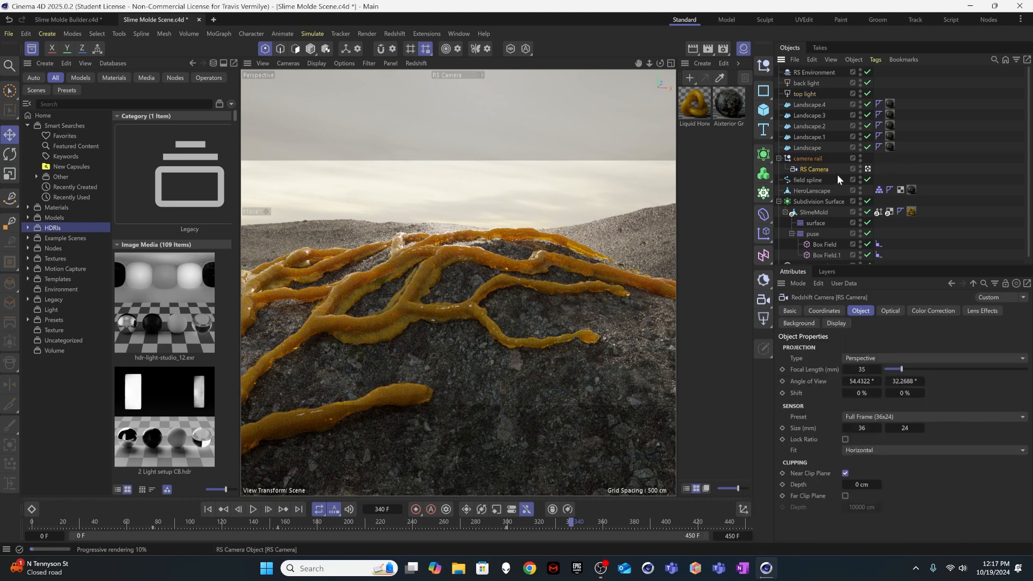
click(891, 311)
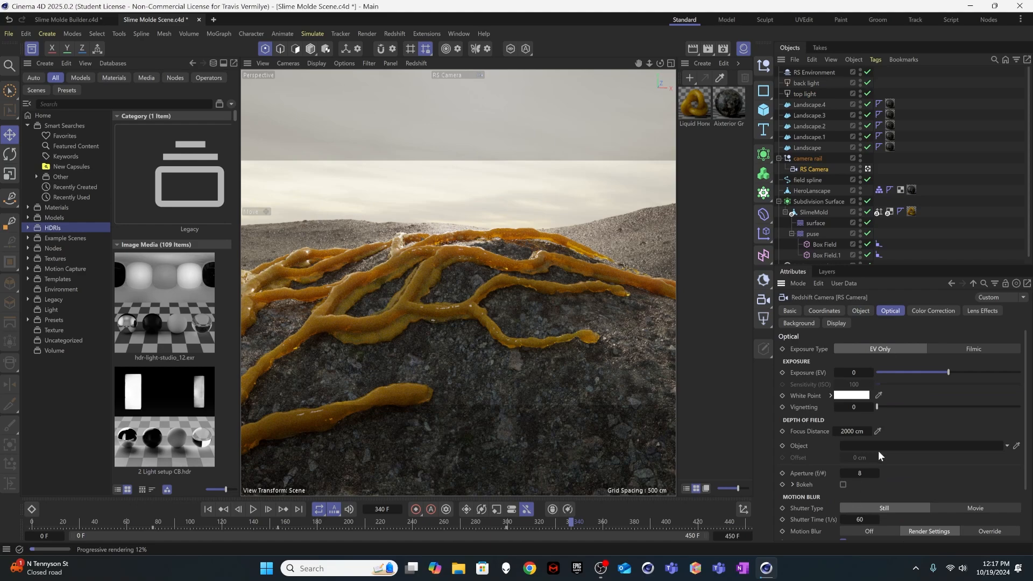
click(843, 484)
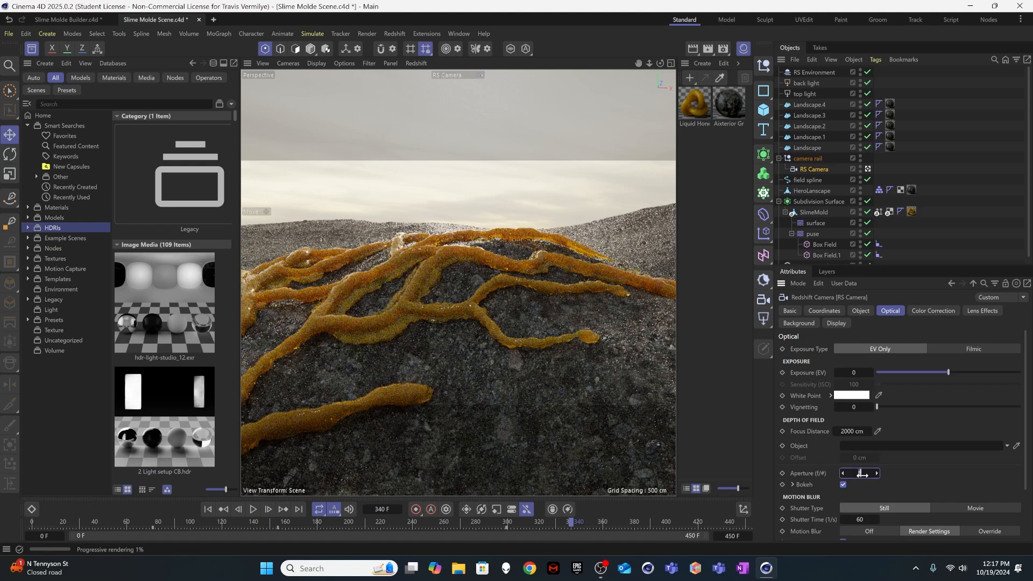
drag(861, 474, 843, 482)
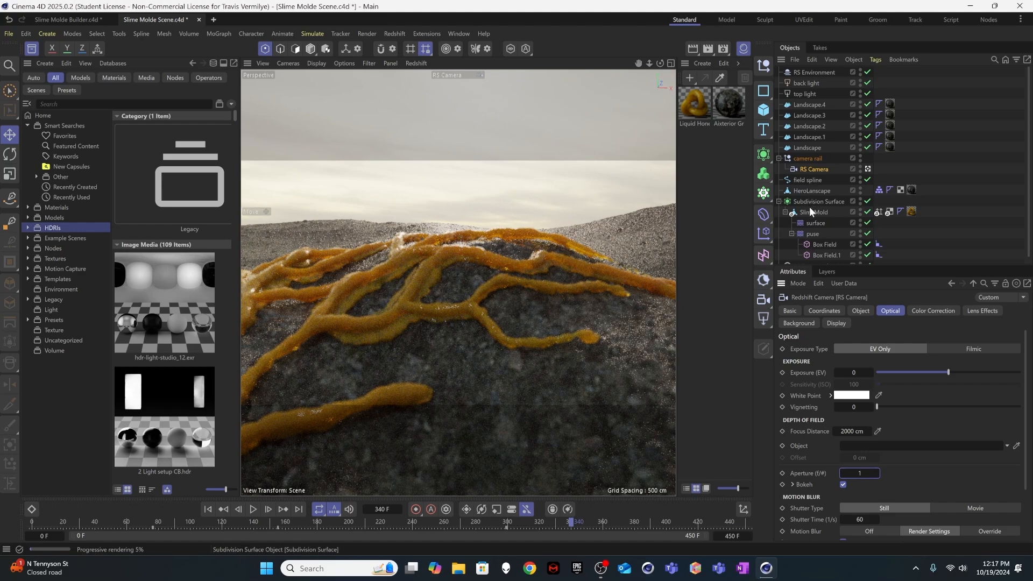
Step: Assign the camera rail as the RS Camera's focus object and set the aperture to 0.5
drag(808, 158, 886, 448)
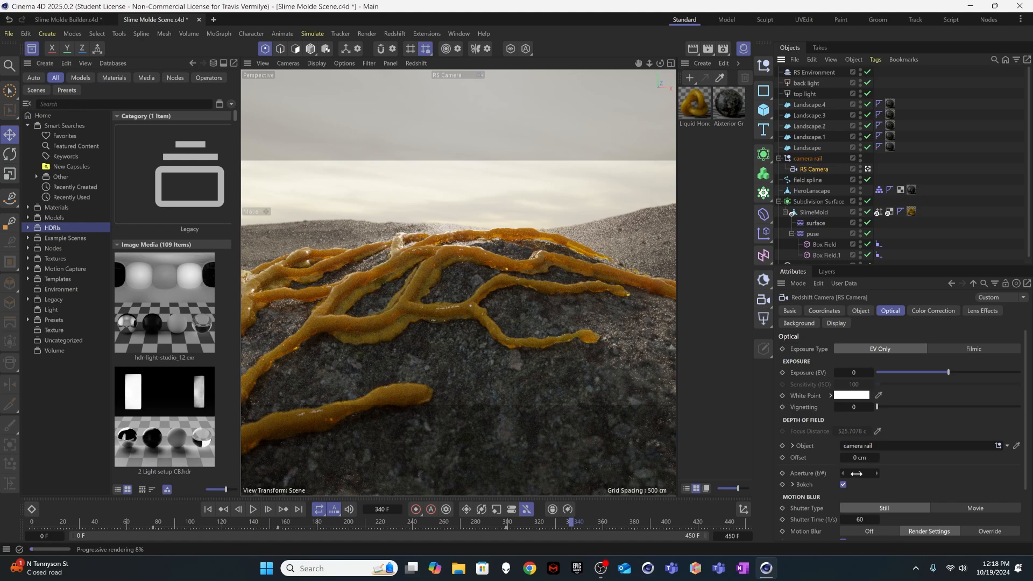
key(Return)
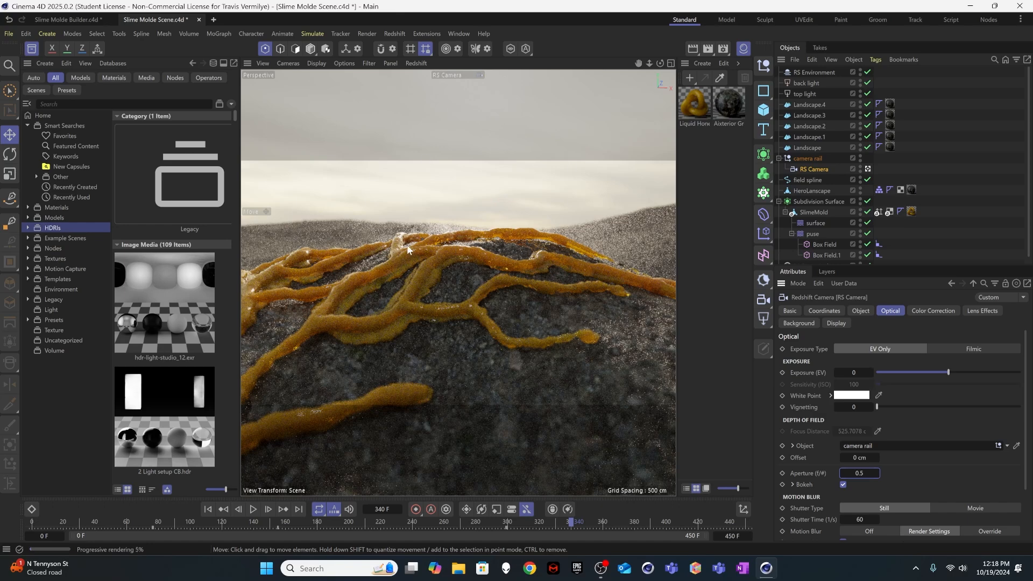
Step: Collapse the camera rail and Subdivision Surface hierarchies, and switch the RS Dome Light off and back on to compare the lighting
click(809, 72)
scroll(828, 207, down, 1)
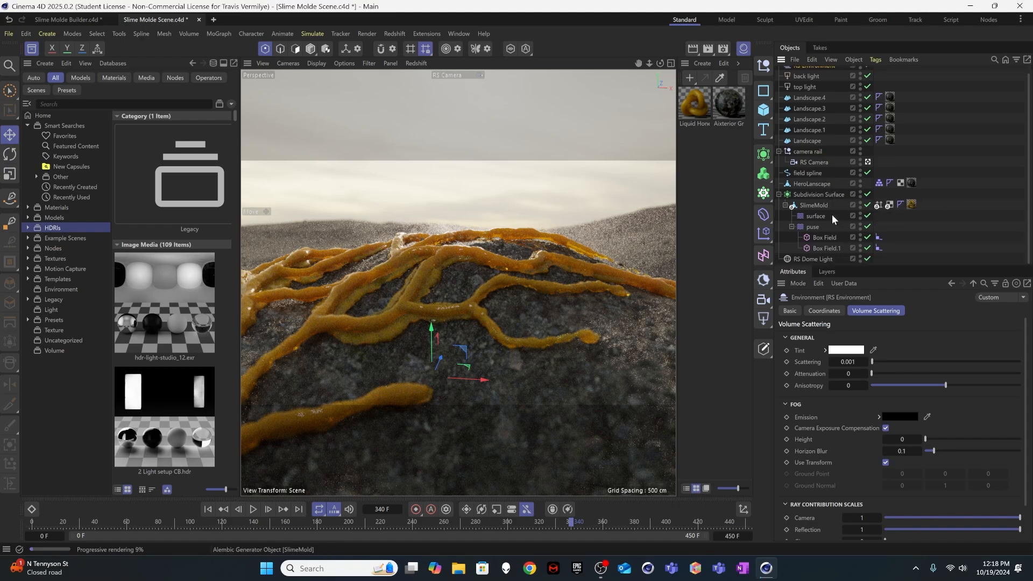
click(778, 194)
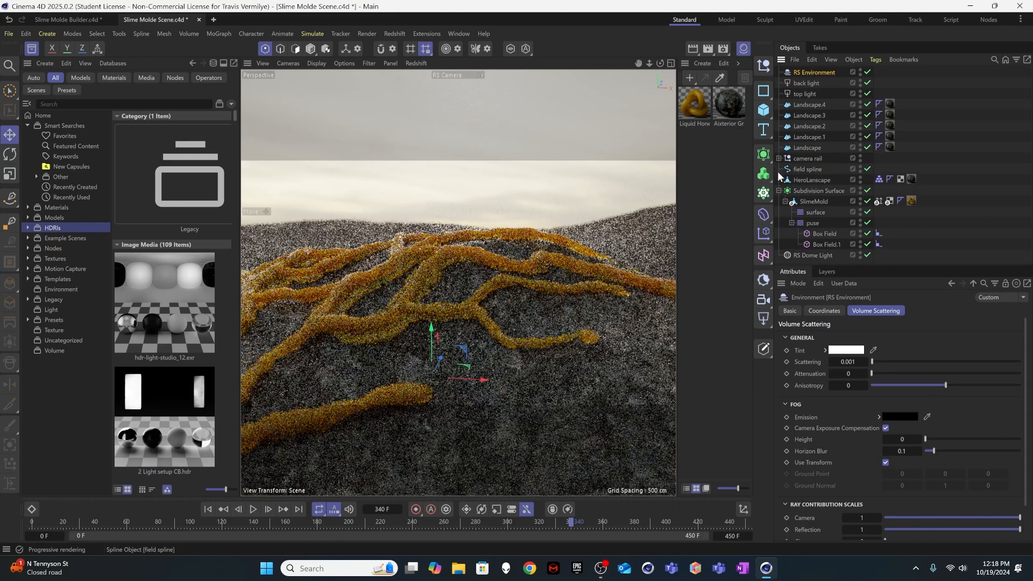
click(868, 200)
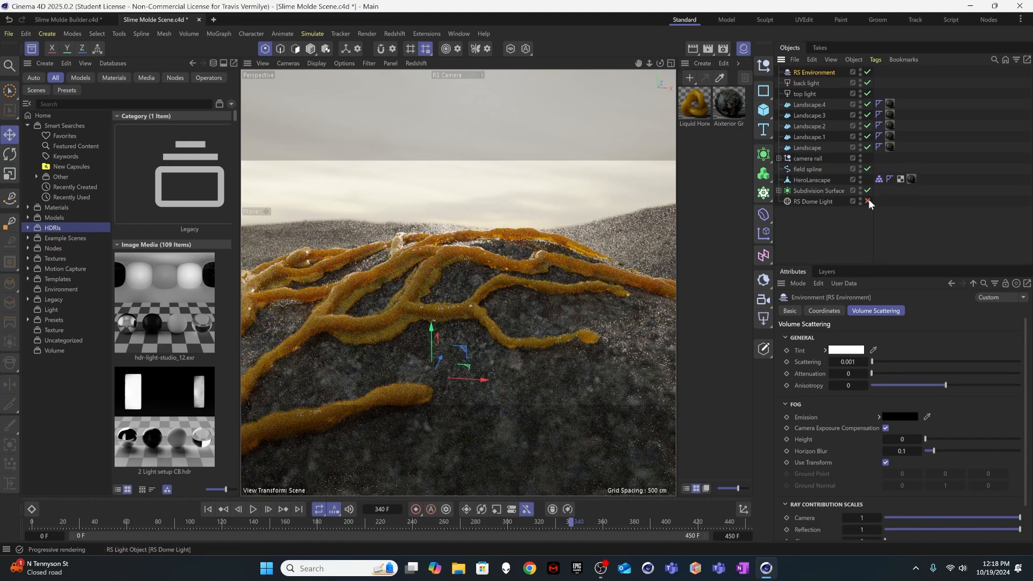
click(868, 200)
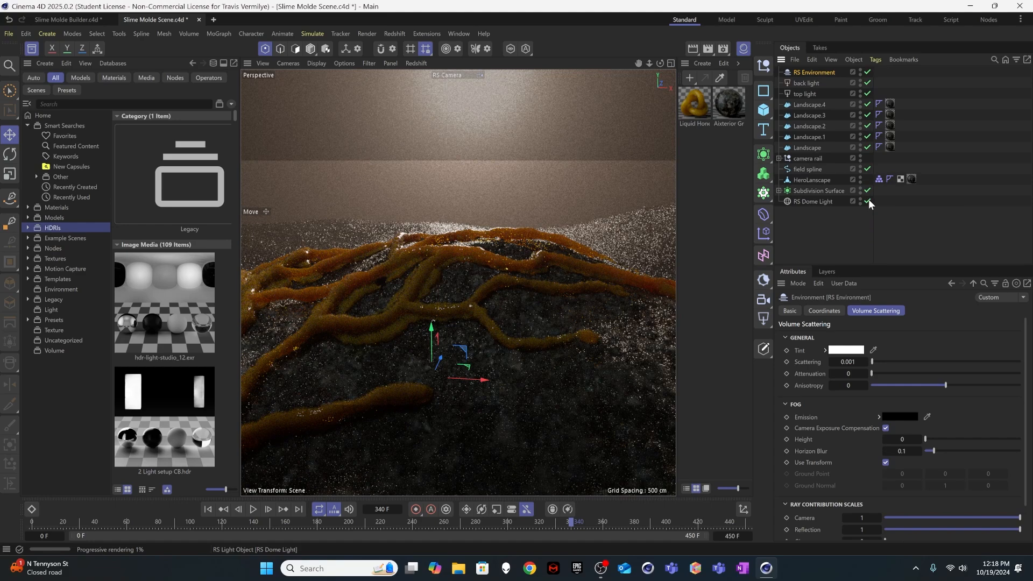
Step: Tint the RS Dome Light a muted yellow-green grey with RGB 178, 181, 168
click(828, 201)
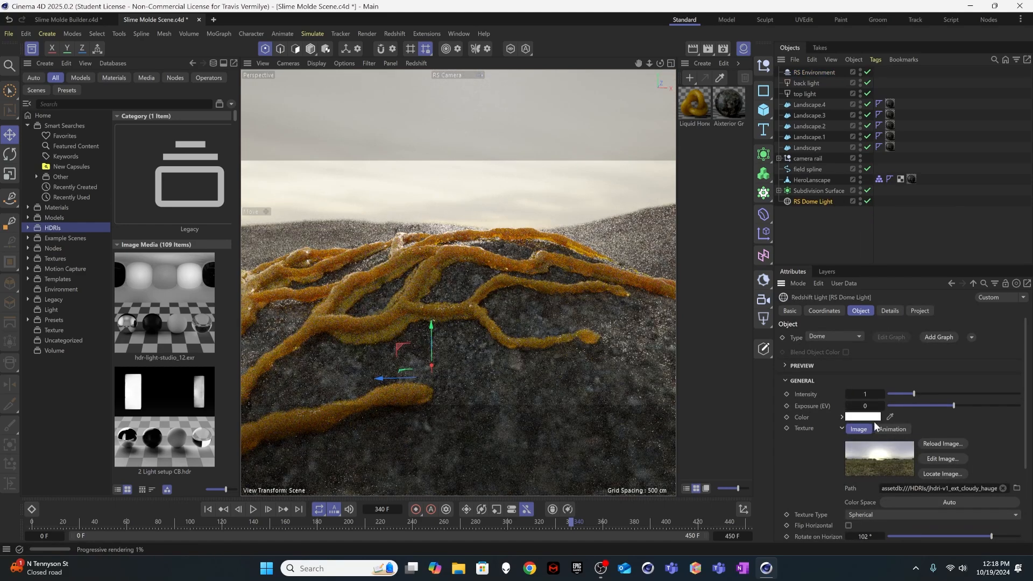
click(872, 418)
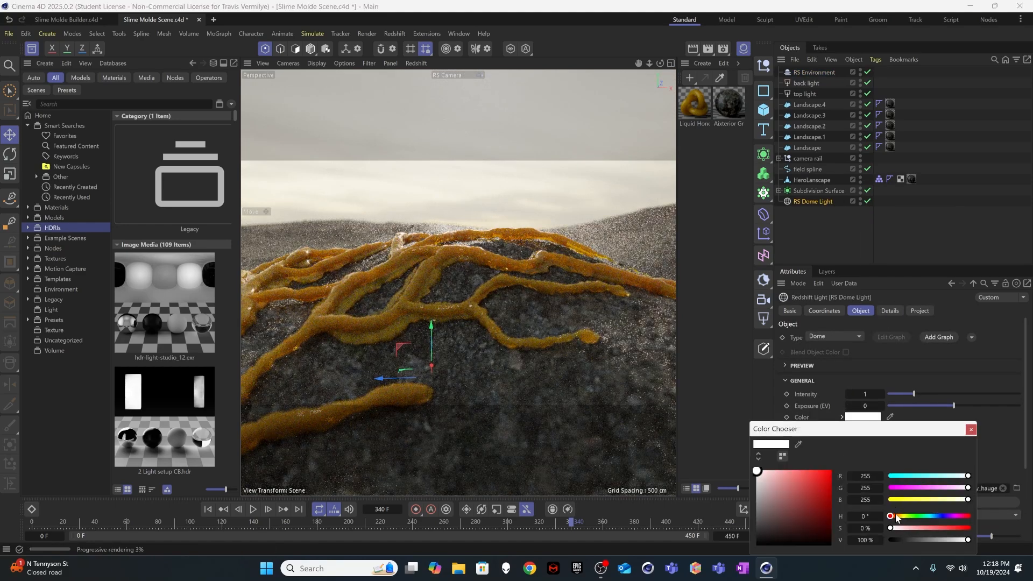
drag(897, 518, 904, 520)
drag(753, 486, 761, 491)
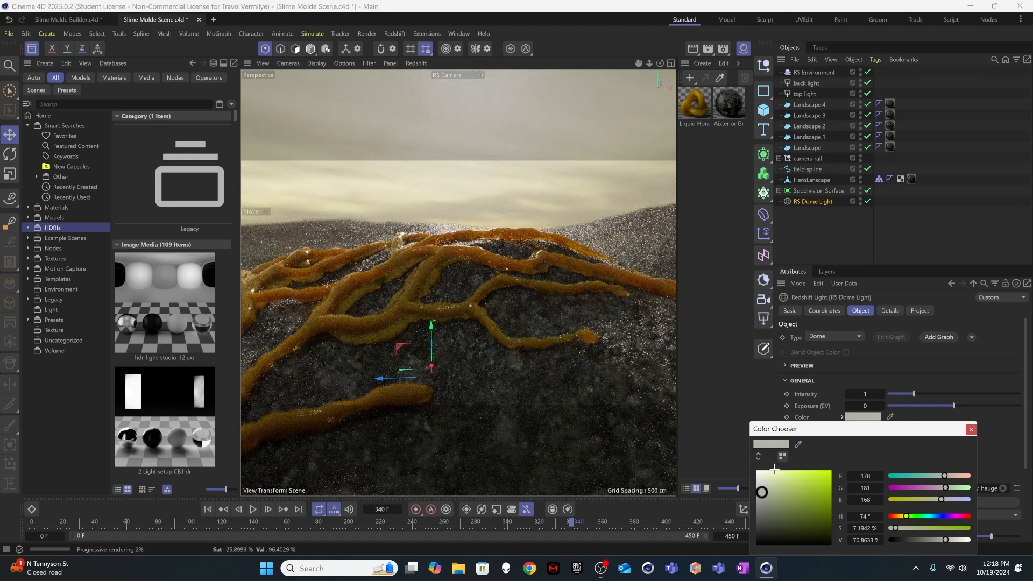
Step: Make the back light visible in the render and set its volume contribution to 0.168
click(809, 84)
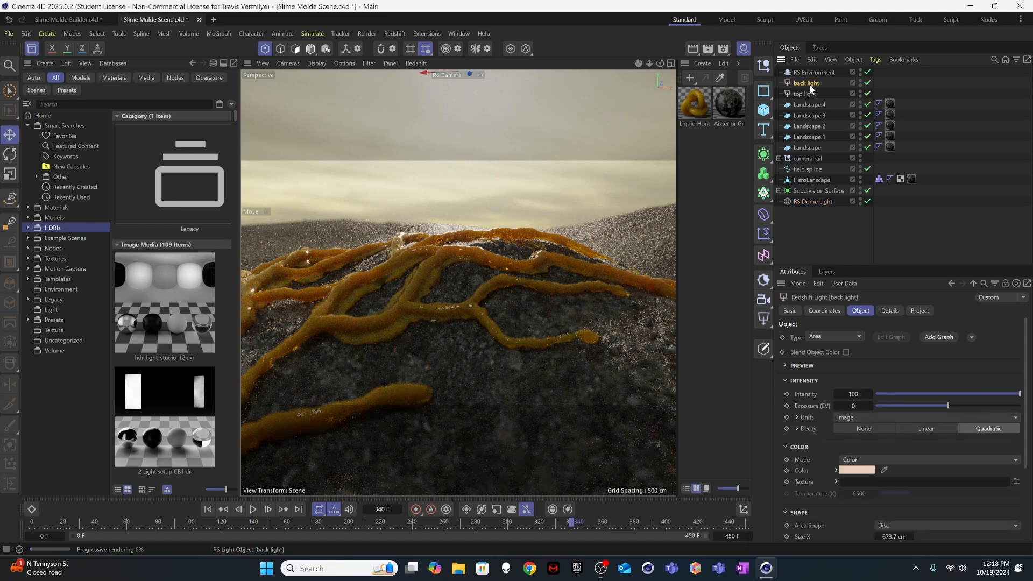
scroll(878, 496, down, 4)
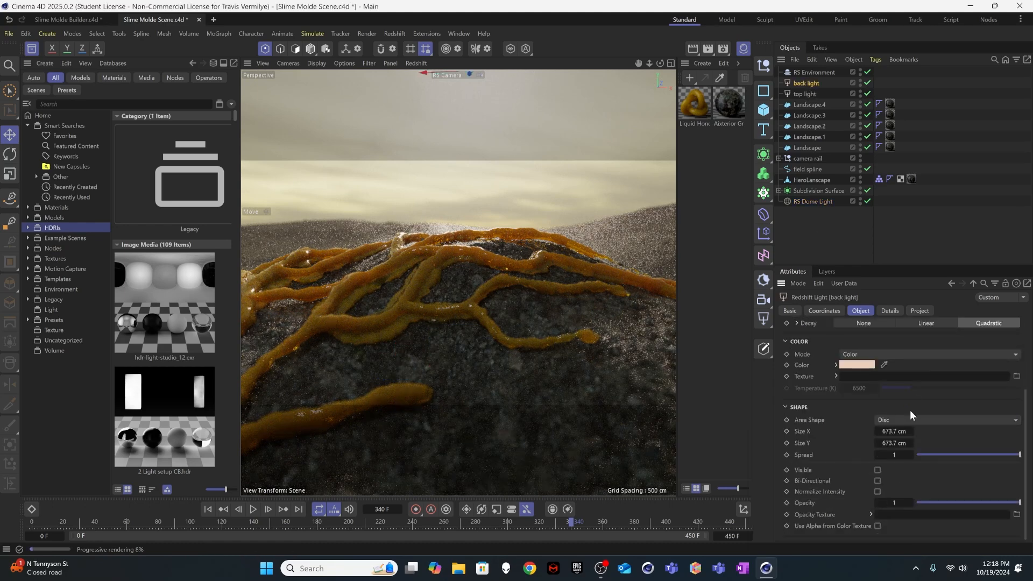
click(878, 471)
scroll(888, 472, down, 6)
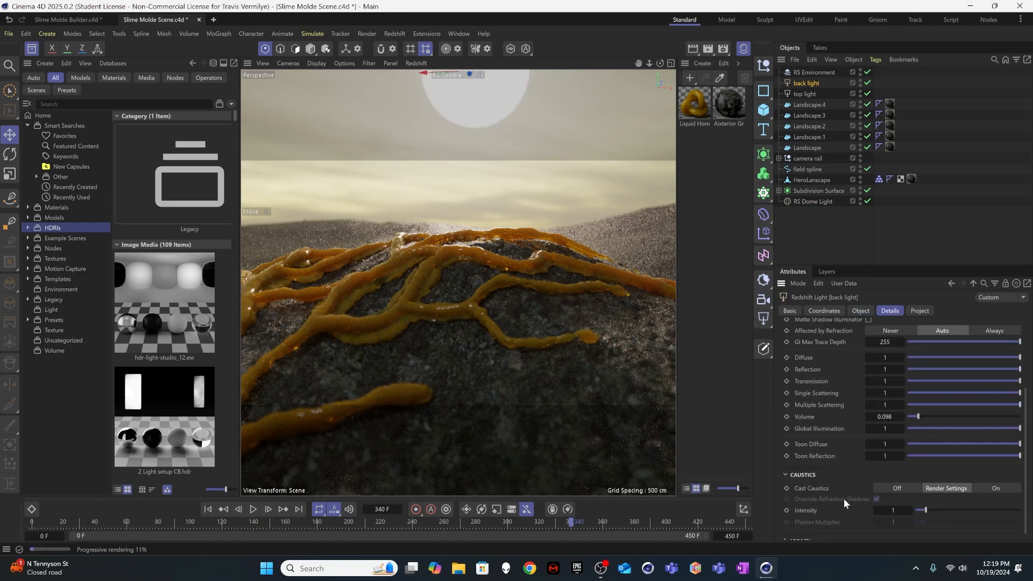
drag(886, 417, 890, 417)
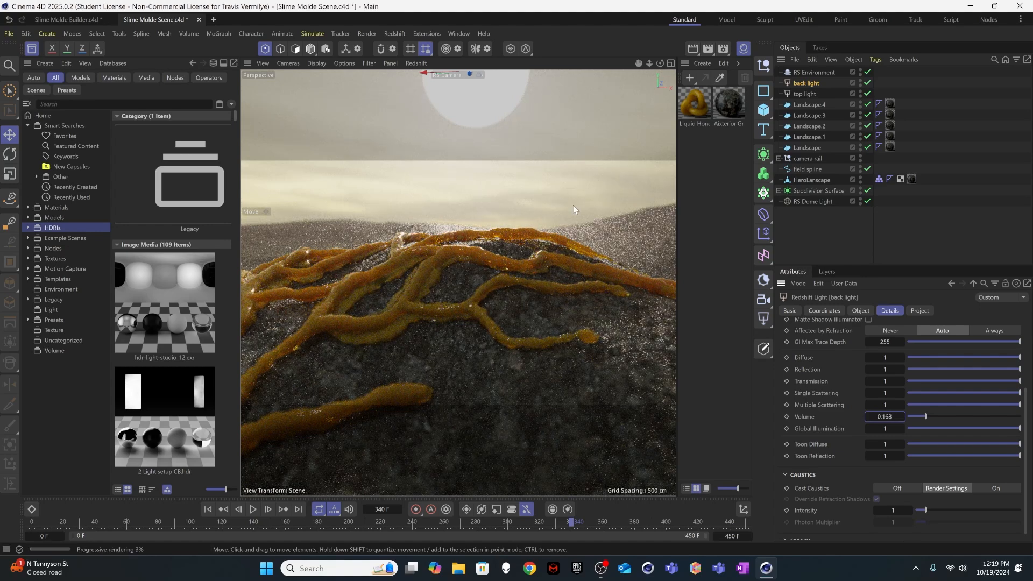
Step: Scrub the animation from the early frames to frame 402 to check the lighting along the camera move
mouse_move(150, 533)
mouse_down()
mouse_move(66, 530)
mouse_move(154, 531)
mouse_up()
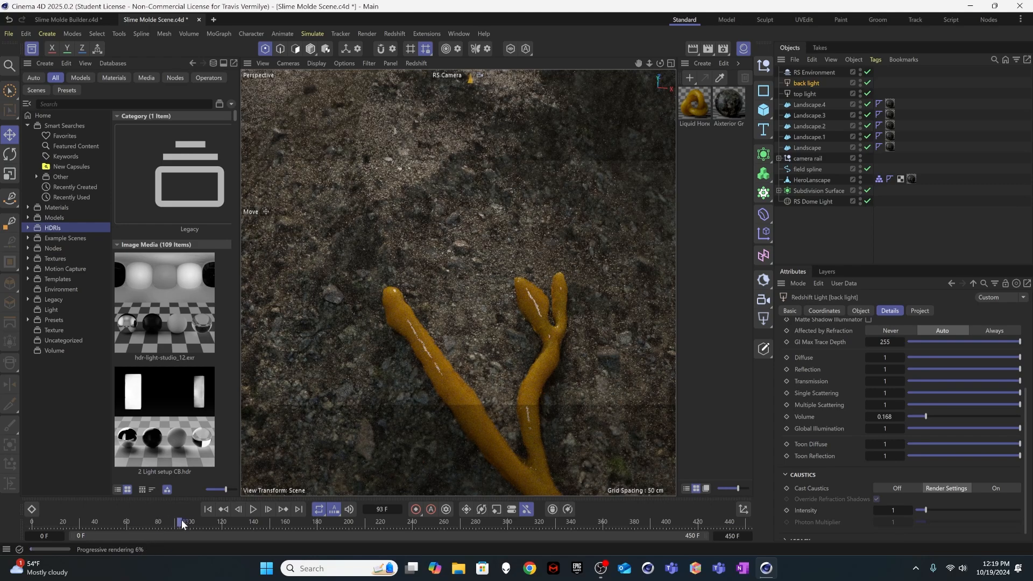
drag(215, 521, 669, 473)
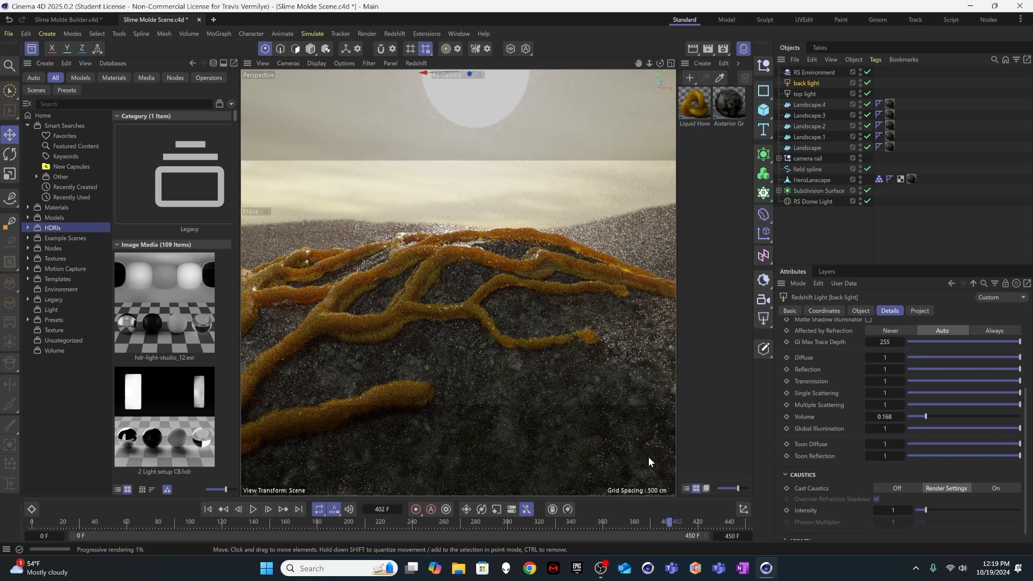